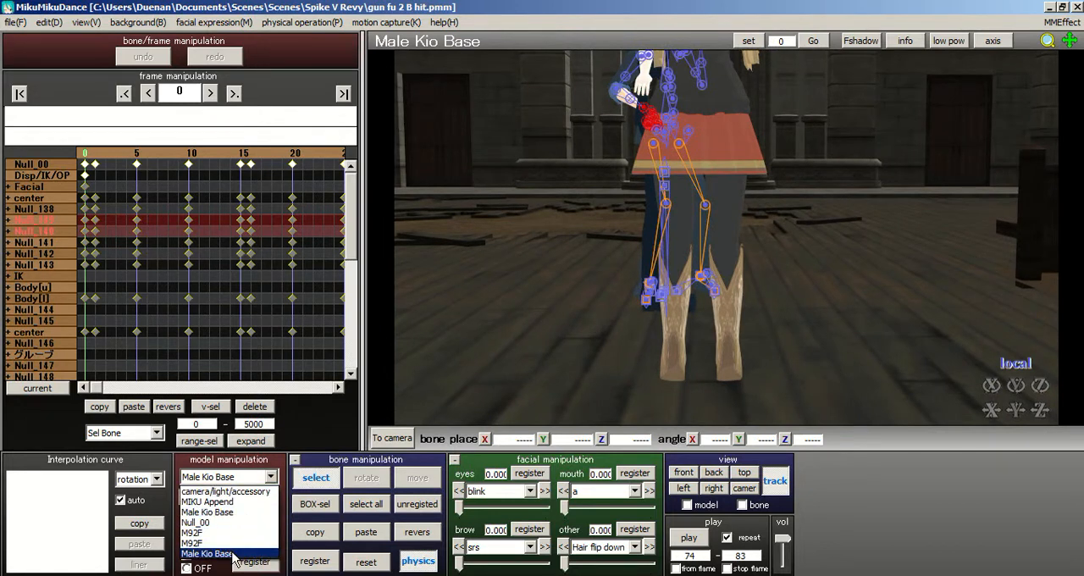
# - Make MIKU Append the active model and examine the two suited male models from several angles and distances
pyautogui.click(244, 502)
pyautogui.moveTo(542, 305); pyautogui.dragTo(395, 326, button='right')
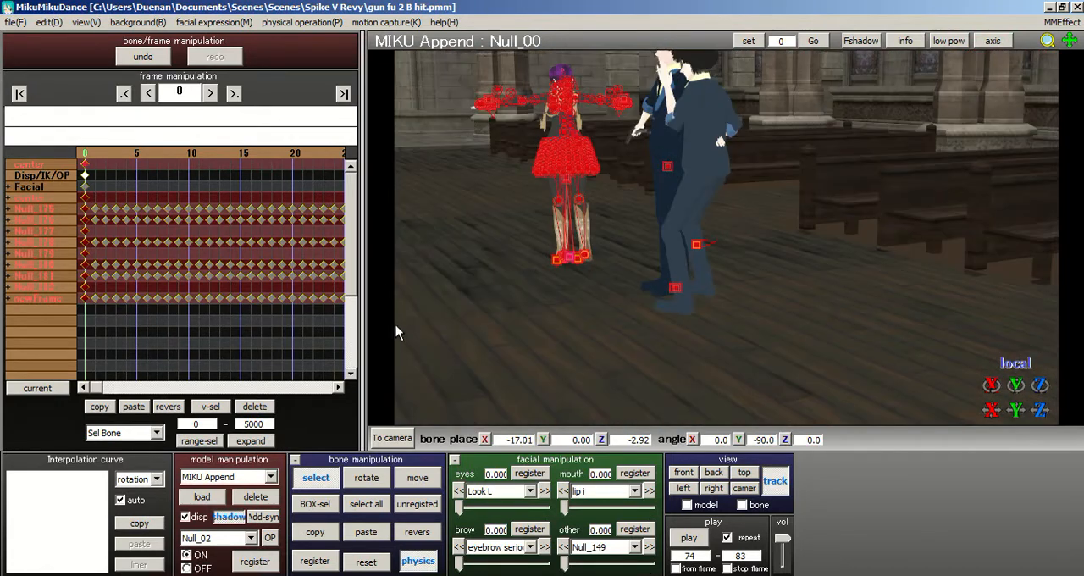
pyautogui.scroll(6, 551, 326)
pyautogui.moveTo(750, 254); pyautogui.dragTo(757, 312, button='middle')
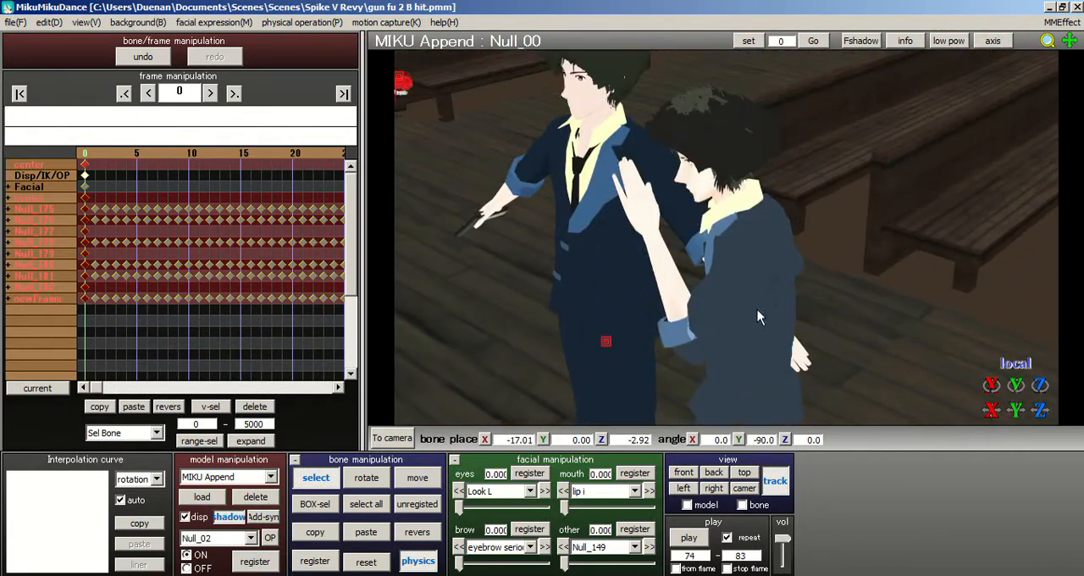
pyautogui.moveTo(757, 312); pyautogui.dragTo(837, 305, button='right')
pyautogui.scroll(5, 835, 303)
pyautogui.scroll(-2, 738, 254)
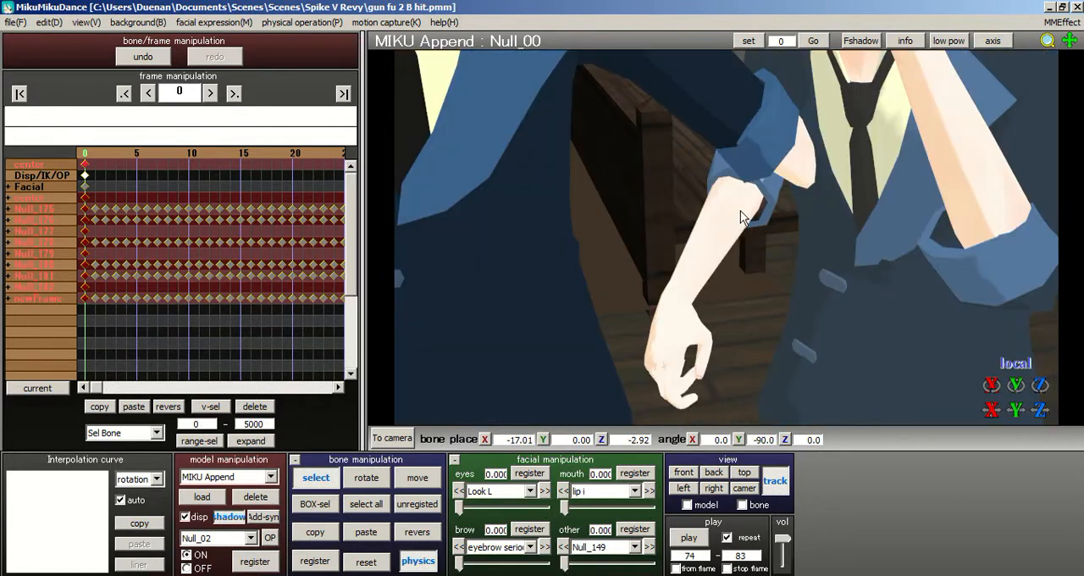
pyautogui.scroll(-5, 740, 217)
pyautogui.scroll(5, 749, 215)
pyautogui.moveTo(724, 264); pyautogui.dragTo(729, 302, button='middle')
pyautogui.scroll(1, 843, 280)
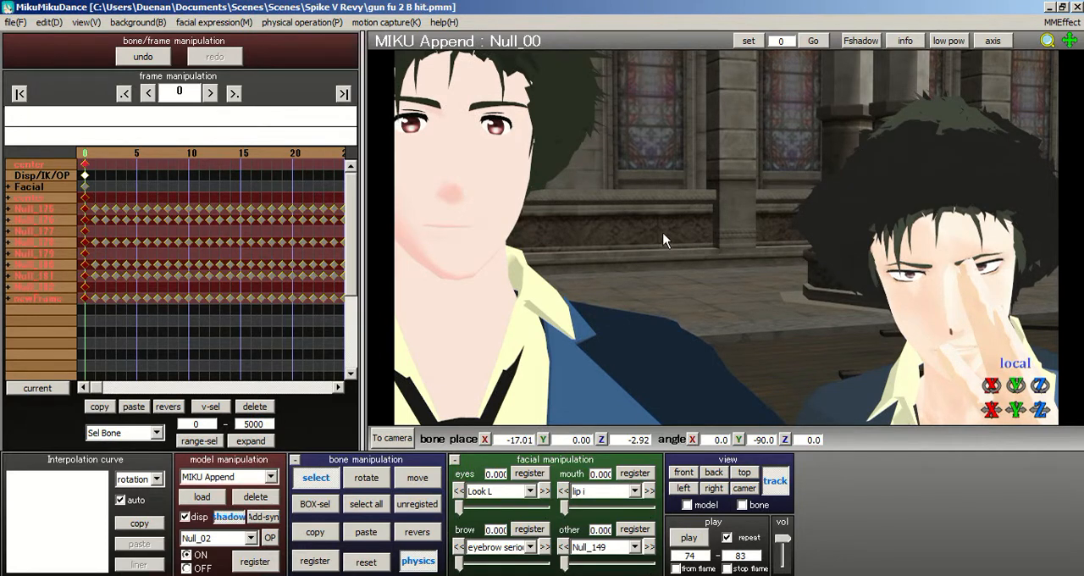
pyautogui.scroll(-4, 827, 227)
pyautogui.moveTo(817, 237); pyautogui.dragTo(770, 224, button='right')
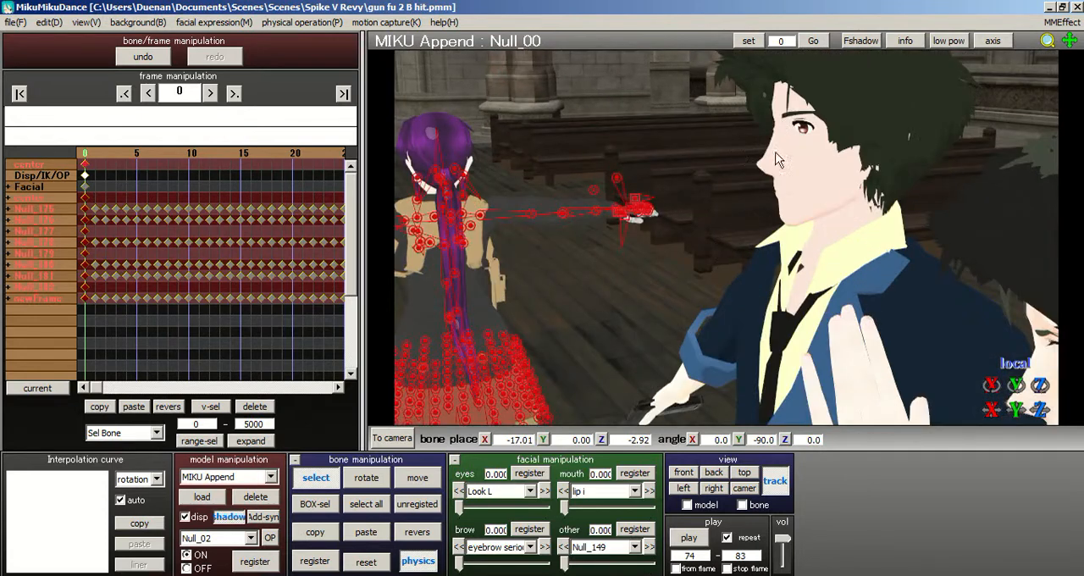
pyautogui.moveTo(729, 260); pyautogui.dragTo(769, 244, button='right')
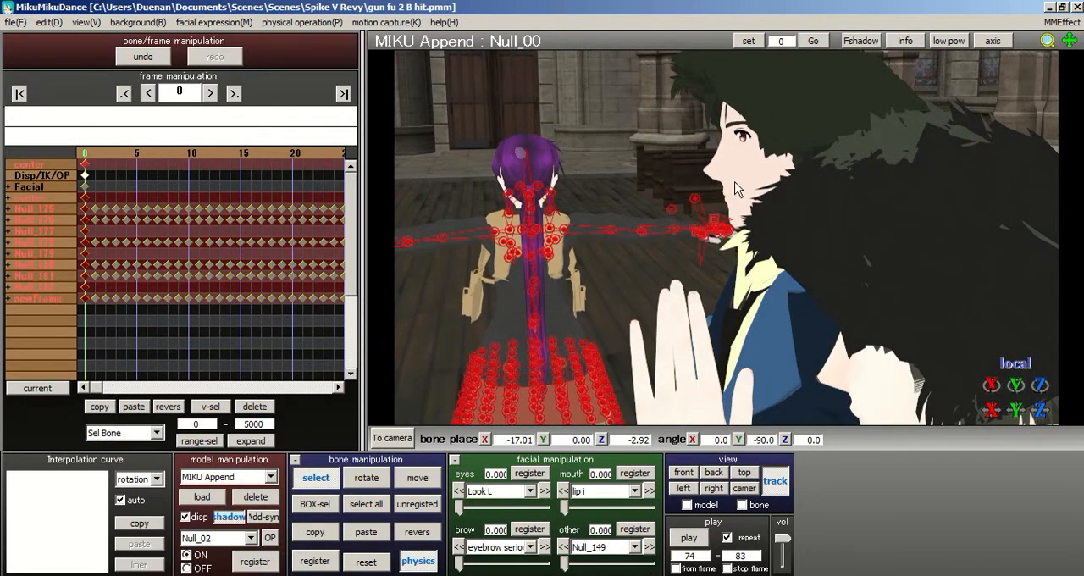
pyautogui.scroll(4, 714, 305)
pyautogui.scroll(-3, 734, 325)
pyautogui.scroll(-3, 733, 326)
pyautogui.moveTo(724, 322); pyautogui.dragTo(885, 310, button='right')
pyautogui.scroll(-1, 726, 240)
# - Delete the posed Male Kio Base model standing beside the other suited figure from the scene
pyautogui.click(233, 477)
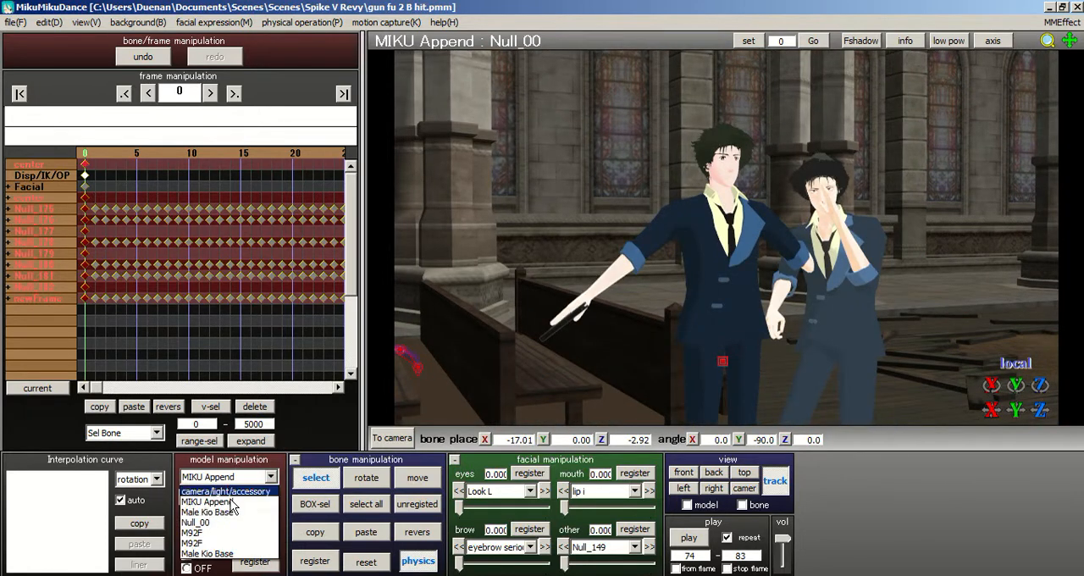
pyautogui.click(220, 511)
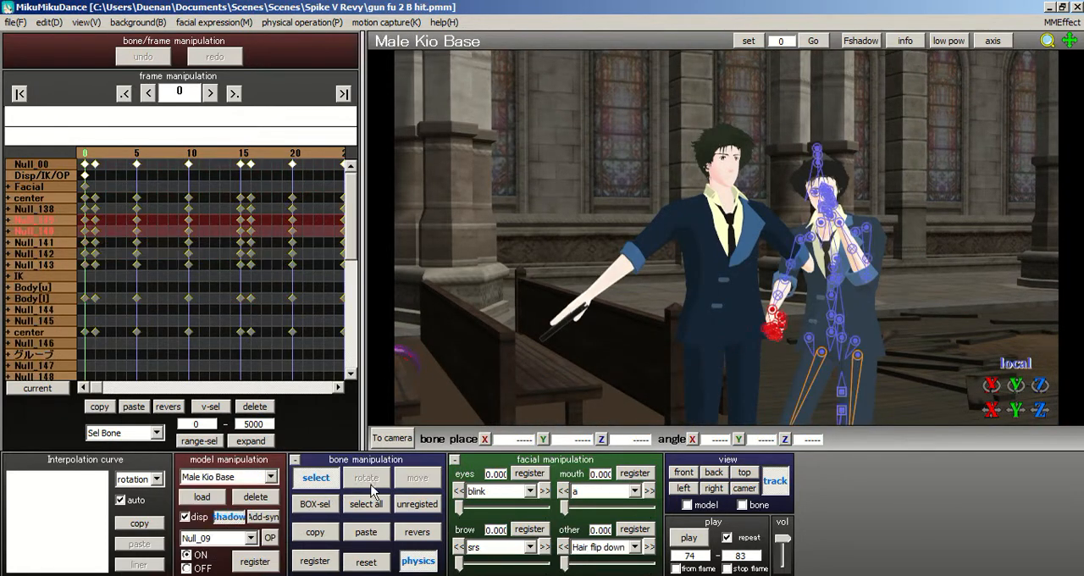
pyautogui.click(256, 496)
pyautogui.click(555, 362)
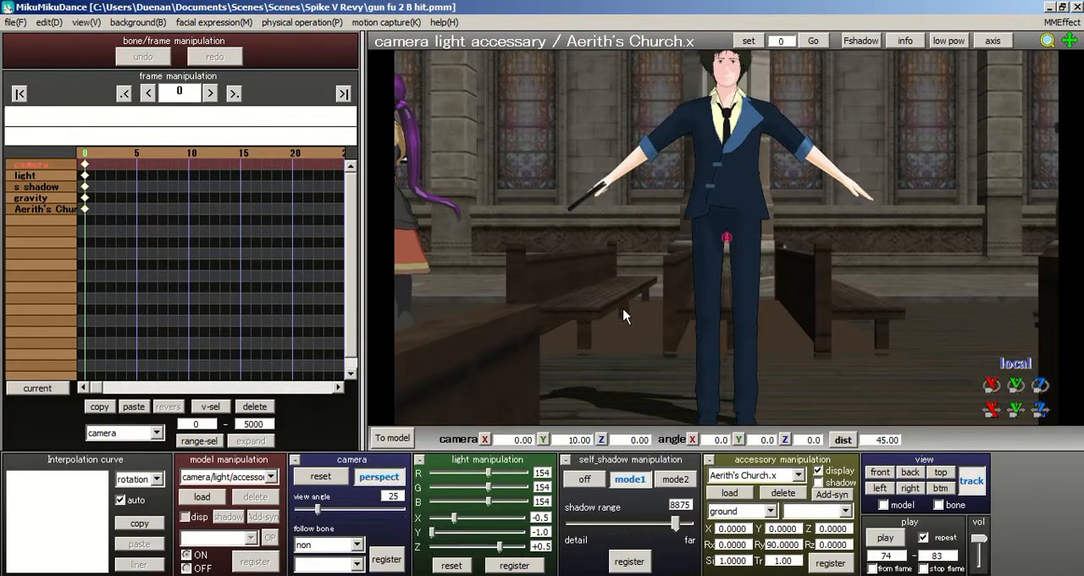
# - Make MIKU Append the active model and bring its full figure into view from the front
pyautogui.moveTo(723, 296); pyautogui.dragTo(803, 300, button='right')
pyautogui.scroll(-6, 726, 299)
pyautogui.moveTo(718, 300); pyautogui.dragTo(713, 274, button='middle')
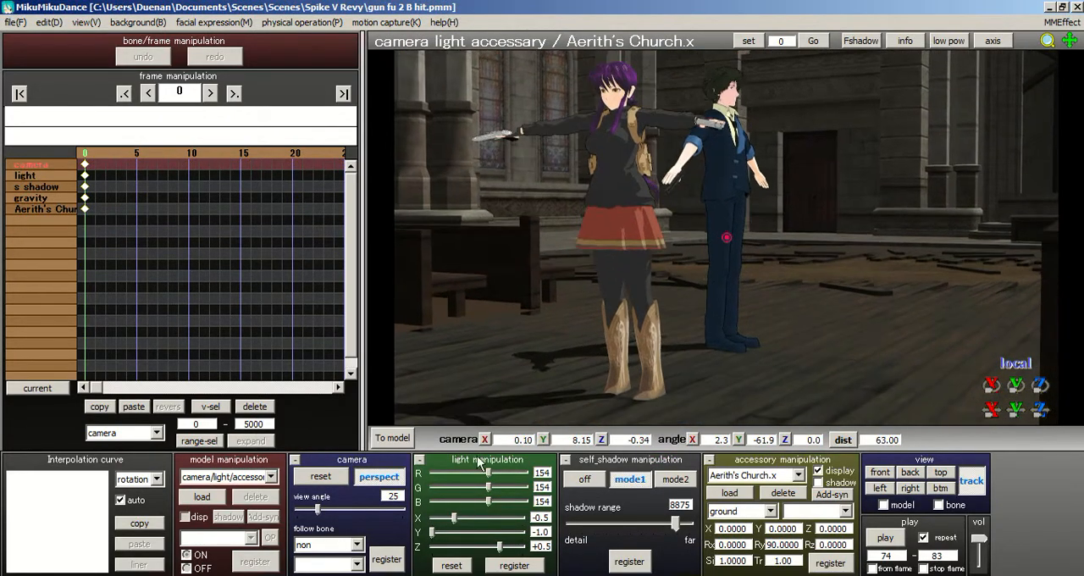
pyautogui.click(243, 479)
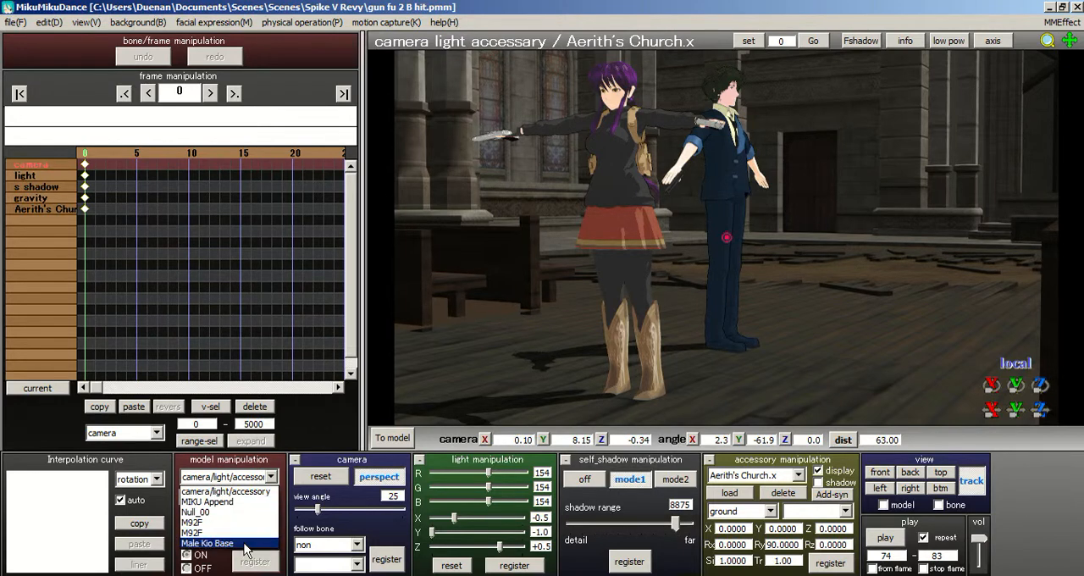
pyautogui.click(211, 501)
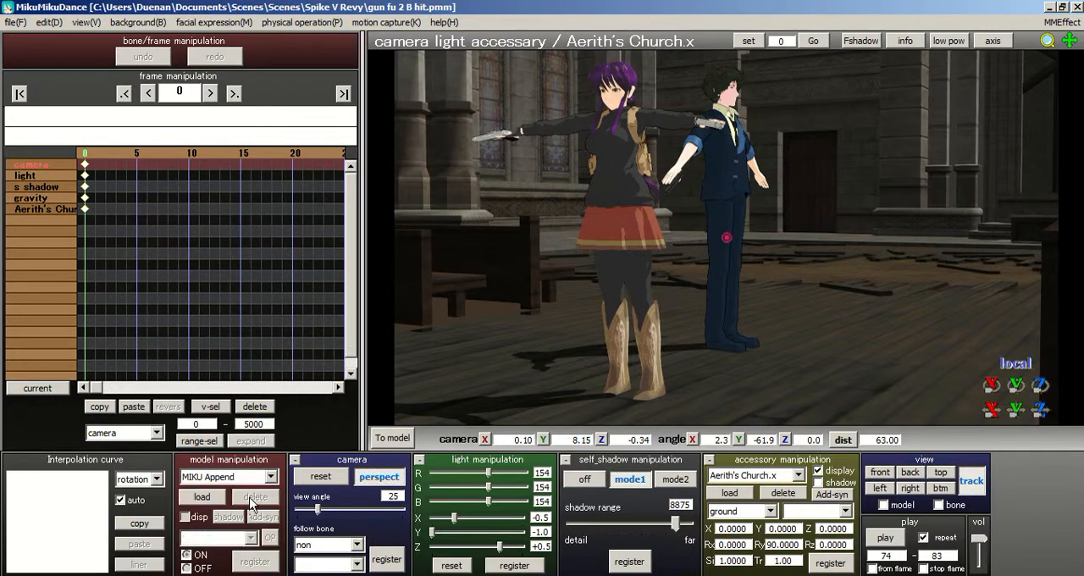
pyautogui.moveTo(552, 279); pyautogui.dragTo(649, 275, button='right')
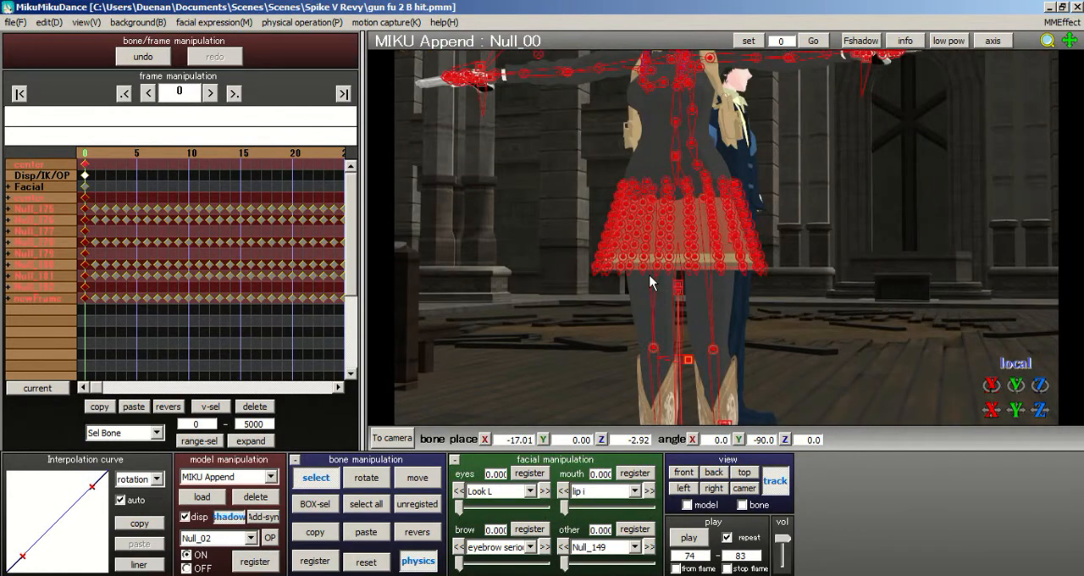
pyautogui.scroll(-4, 649, 275)
pyautogui.moveTo(730, 247); pyautogui.dragTo(770, 259, button='right')
pyautogui.moveTo(771, 259); pyautogui.dragTo(606, 195, button='middle')
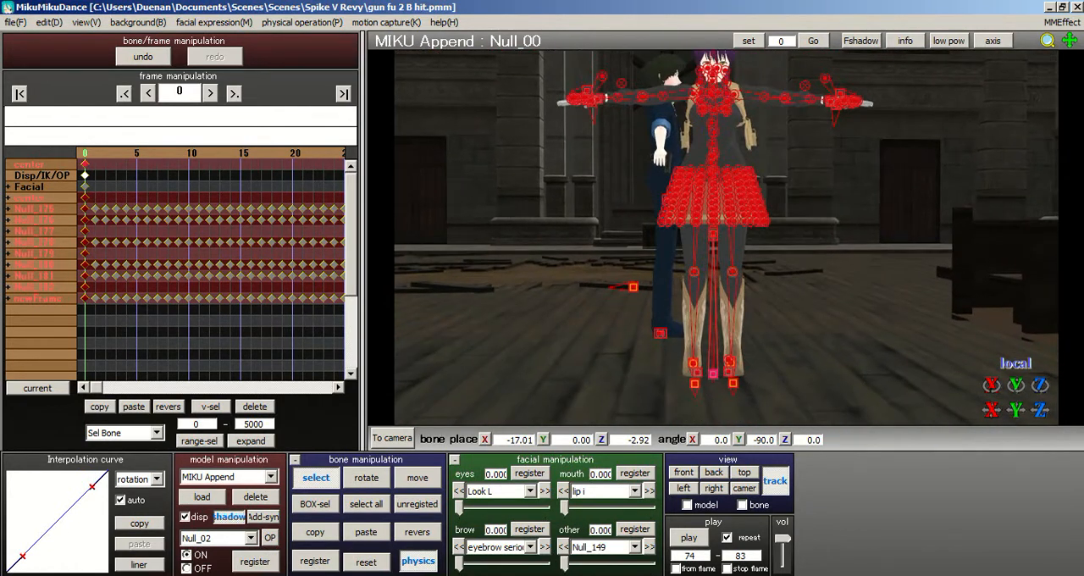
# - Advance to the end of the MIKU Append motion, set the playback range to 0–485, and return to frame 0
pyautogui.moveTo(699, 555); pyautogui.dragTo(548, 571)
pyautogui.click(335, 153)
pyautogui.click(336, 153)
pyautogui.click(335, 153)
pyautogui.click(336, 153)
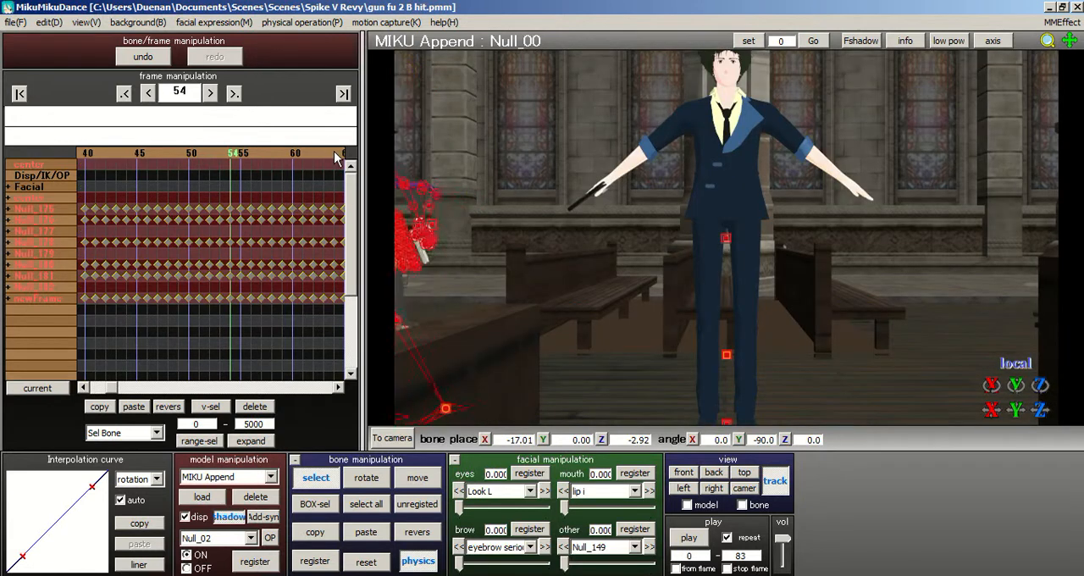
pyautogui.click(336, 153)
pyautogui.click(335, 153)
pyautogui.click(335, 154)
pyautogui.click(335, 153)
pyautogui.moveTo(336, 154); pyautogui.dragTo(340, 156)
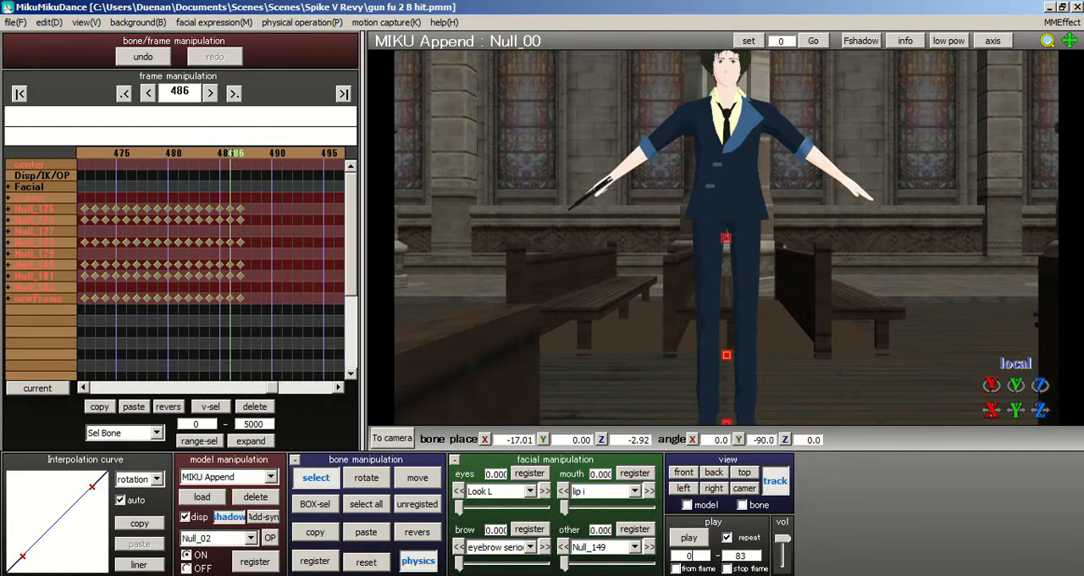
pyautogui.moveTo(768, 558); pyautogui.dragTo(780, 565)
pyautogui.click(21, 94)
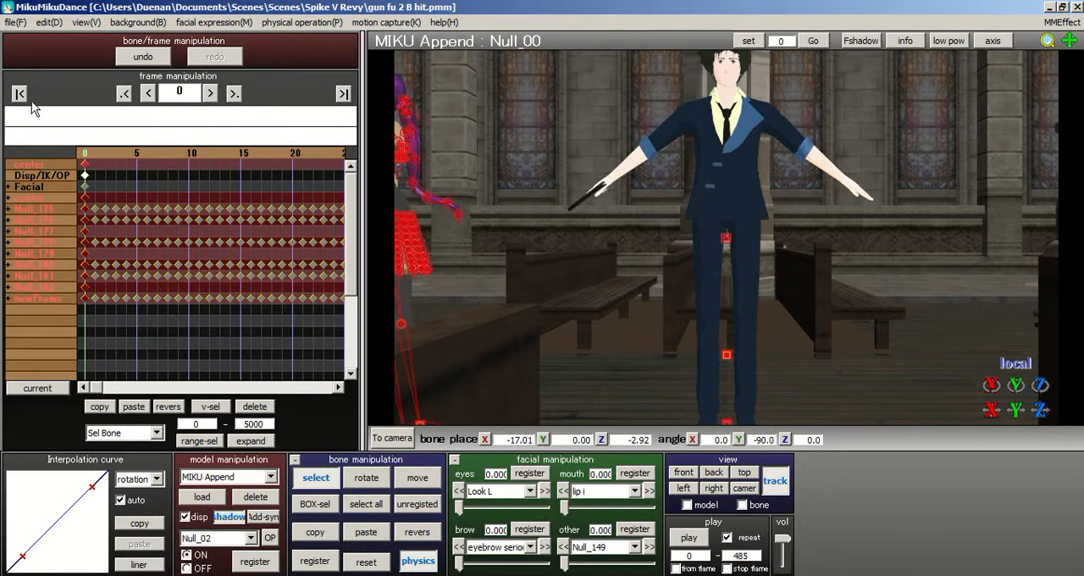
# - Move to frame 35, turn off view tracking and show MIKU Append from the front
pyautogui.moveTo(533, 200); pyautogui.dragTo(689, 217, button='right')
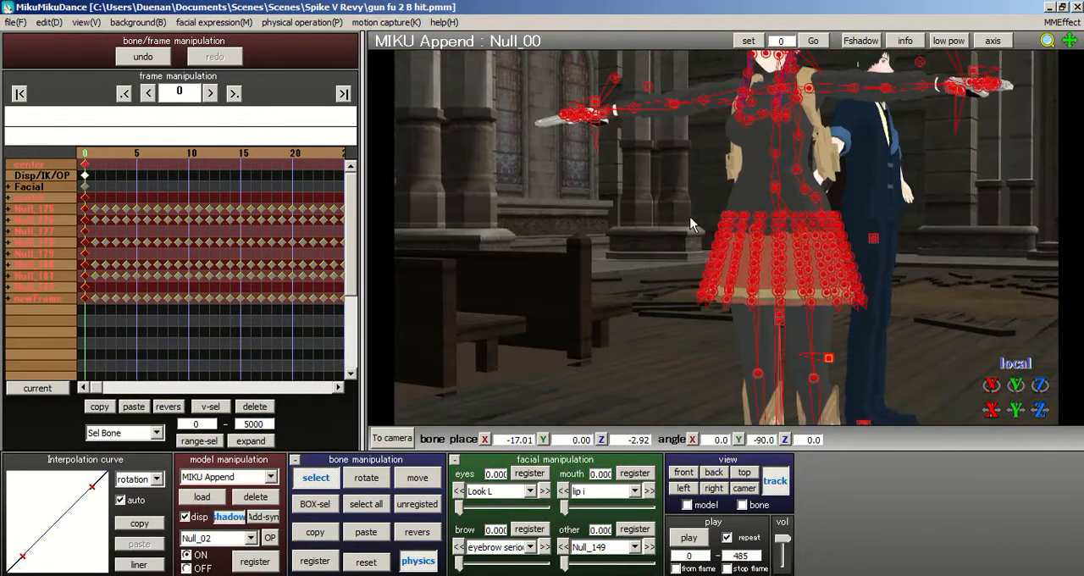
pyautogui.moveTo(305, 163); pyautogui.dragTo(403, 161)
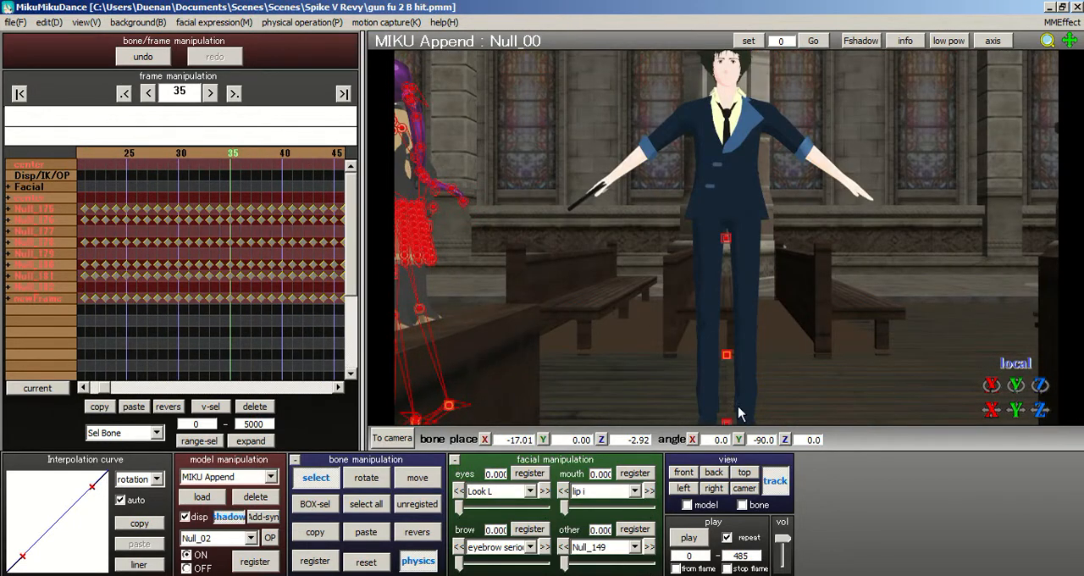
pyautogui.moveTo(587, 316); pyautogui.dragTo(666, 334, button='right')
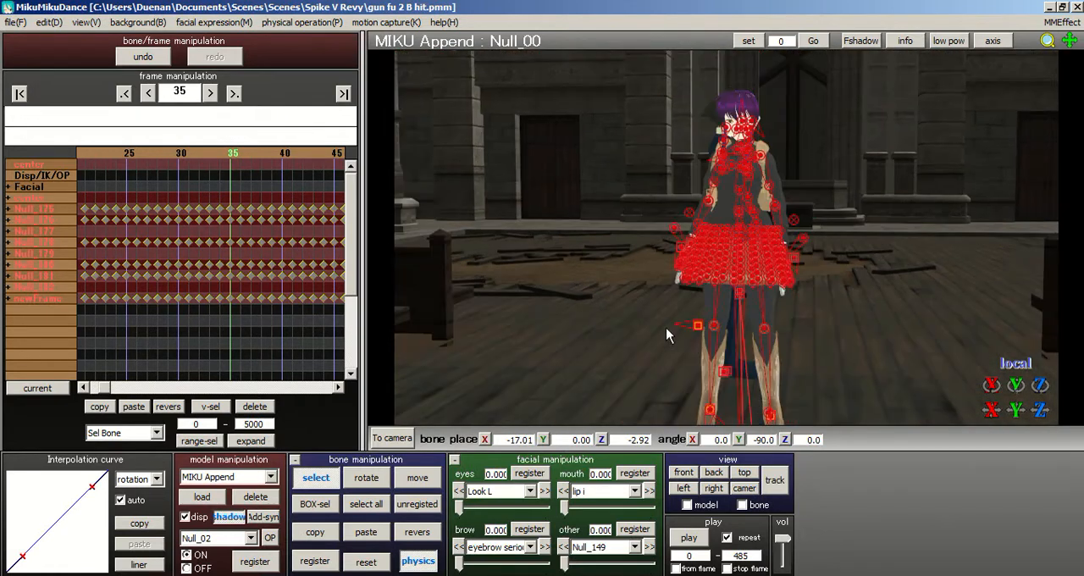
pyautogui.click(774, 483)
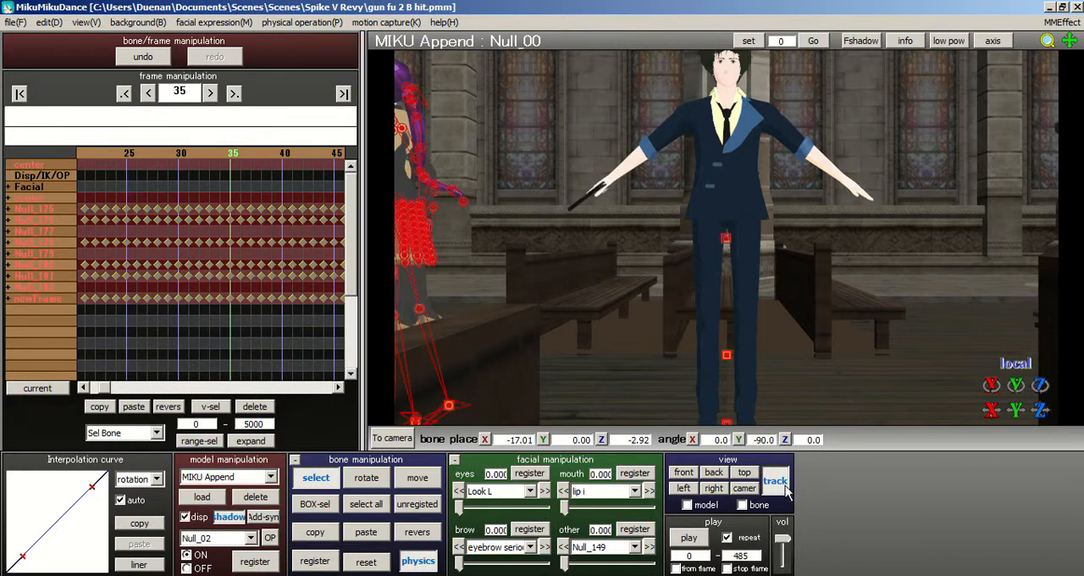
pyautogui.moveTo(753, 354); pyautogui.dragTo(817, 219, button='right')
# - Find the standing pose at frame 50 and register a keyframe there for all selected MIKU Append bones
pyautogui.press('Right')
pyautogui.press('Right')
pyautogui.press('Right')
pyautogui.press('Right')
pyautogui.press('Right')
pyautogui.press('Right')
pyautogui.press('Right')
pyautogui.press('Right')
pyautogui.press('Right')
pyautogui.press('Right')
pyautogui.press('Right')
pyautogui.press('Right')
pyautogui.press('Right')
pyautogui.press('Right')
pyautogui.press('Right')
pyautogui.press('Right')
pyautogui.press('Right')
pyautogui.press('Right')
pyautogui.press('Right')
pyautogui.press('Right')
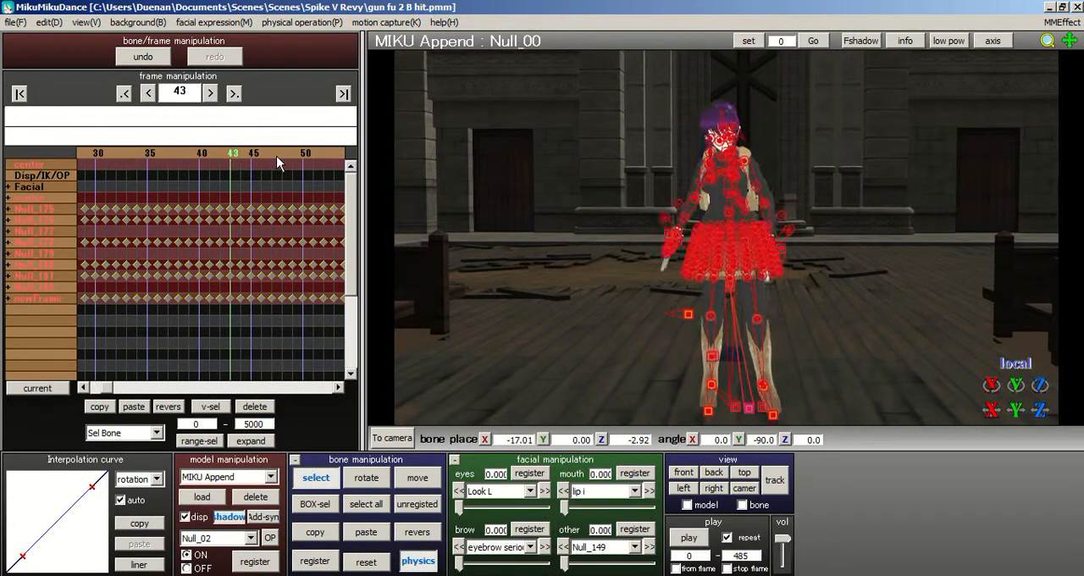
pyautogui.press('Left')
pyautogui.press('Left')
pyautogui.press('Left')
pyautogui.press('Left')
pyautogui.press('Left')
pyautogui.press('Left')
pyautogui.press('Left')
pyautogui.press('Left')
pyautogui.press('Left')
pyautogui.press('Left')
pyautogui.press('Left')
pyautogui.press('Left')
pyautogui.press('Left')
pyautogui.press('Left')
pyautogui.press('Left')
pyautogui.press('Left')
pyautogui.press('Left')
pyautogui.press('Left')
pyautogui.press('Left')
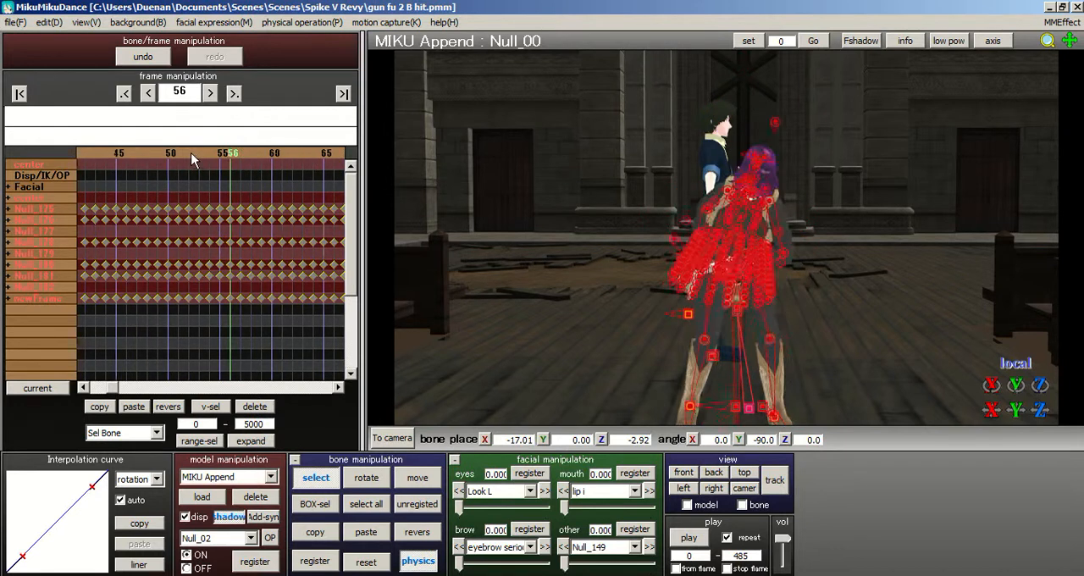
pyautogui.press('Right')
pyautogui.press('Right')
pyautogui.press('Right')
pyautogui.press('Right')
pyautogui.press('Right')
pyautogui.press('Right')
pyautogui.press('Right')
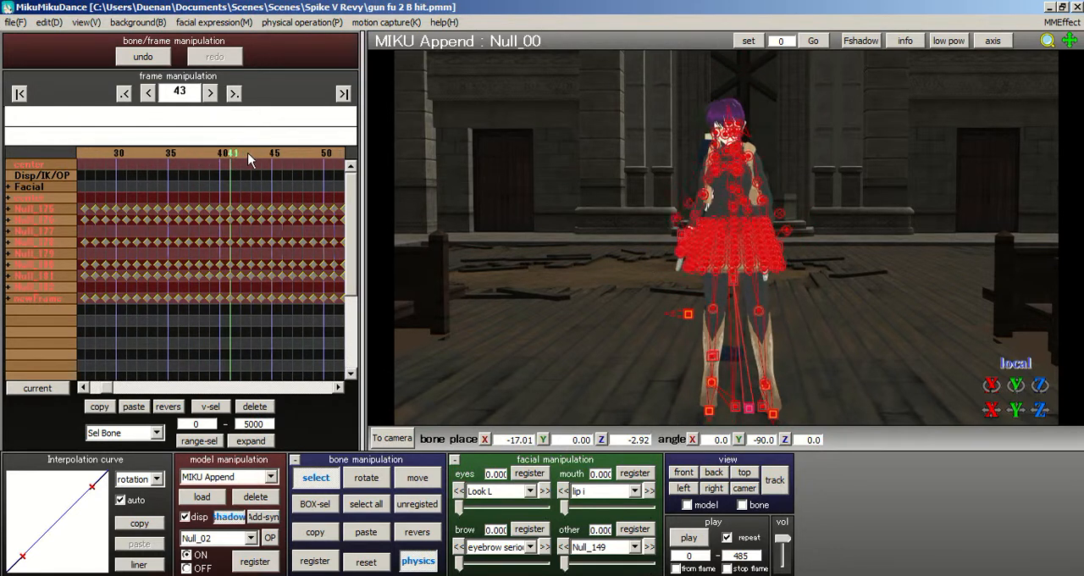
pyautogui.press('Right')
pyautogui.press('Right')
pyautogui.press('Right')
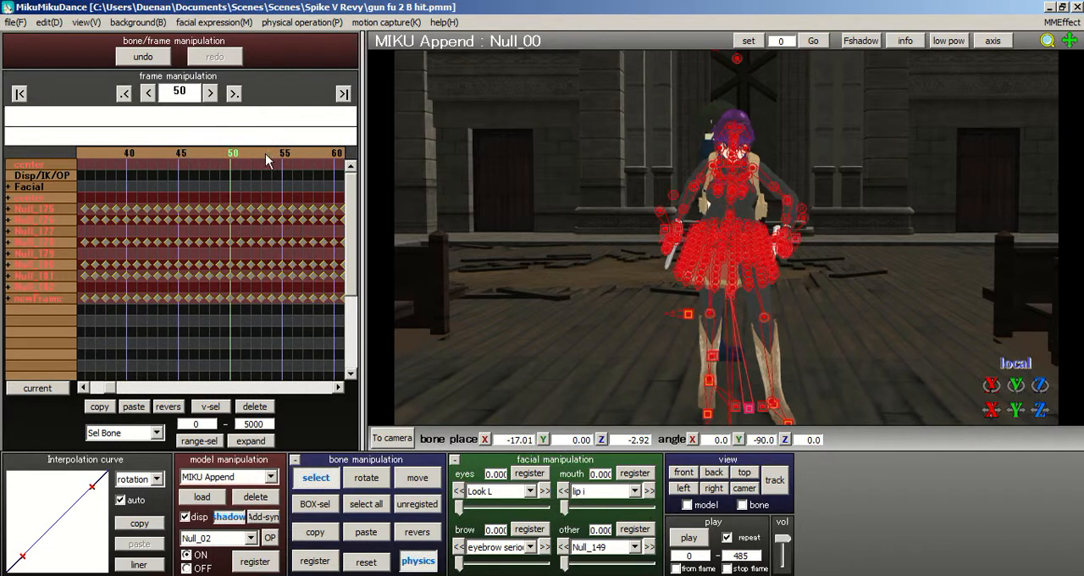
pyautogui.click(314, 560)
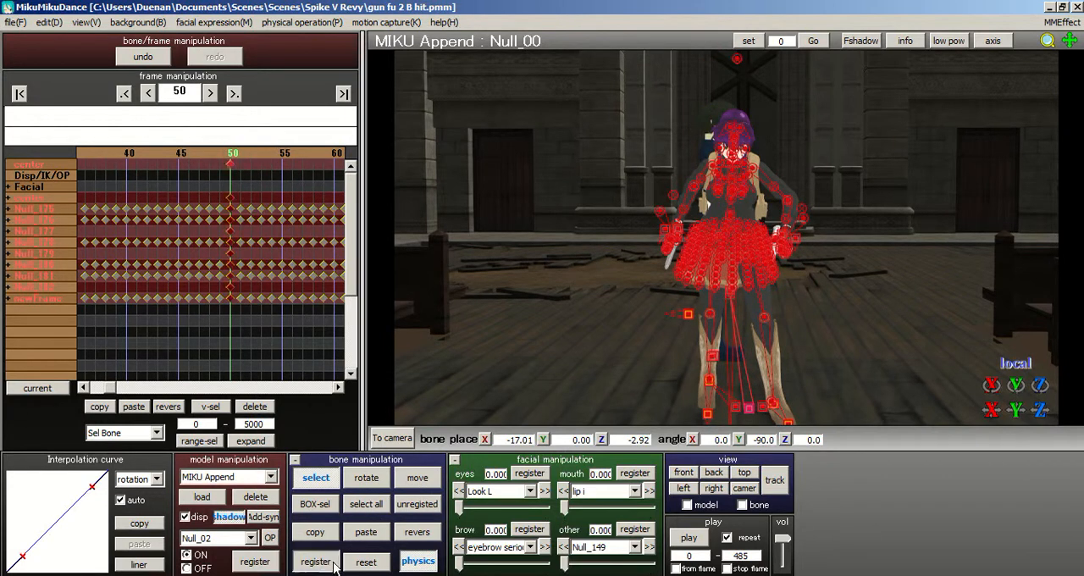
# - Range-select all keyframes from frame 0 to 49 with the All frame option and delete them
pyautogui.moveTo(220, 197); pyautogui.dragTo(51, 339)
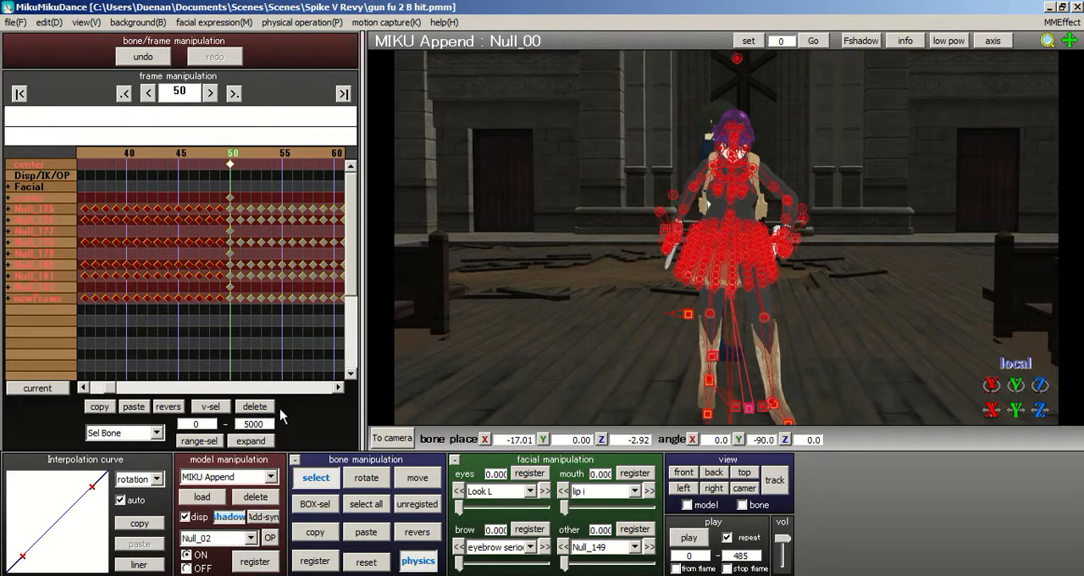
pyautogui.click(250, 368)
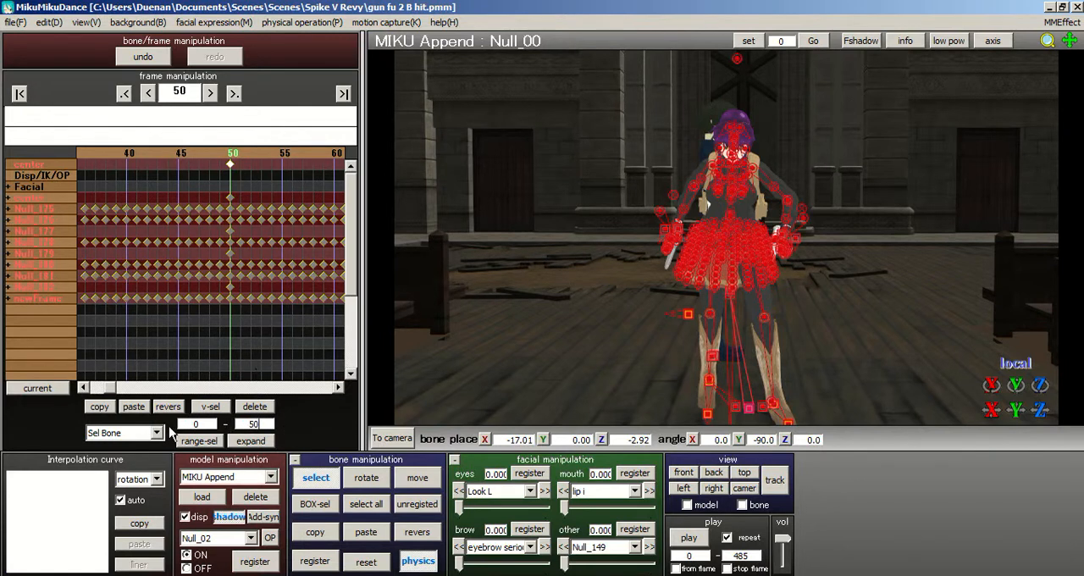
pyautogui.click(155, 433)
pyautogui.scroll(1, 159, 139)
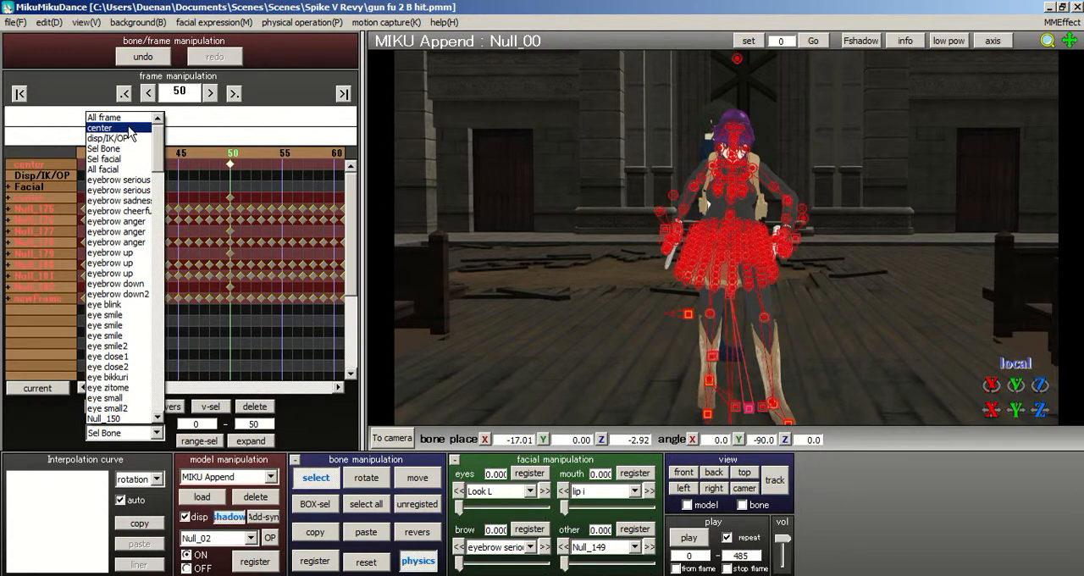
pyautogui.click(127, 118)
pyautogui.click(214, 440)
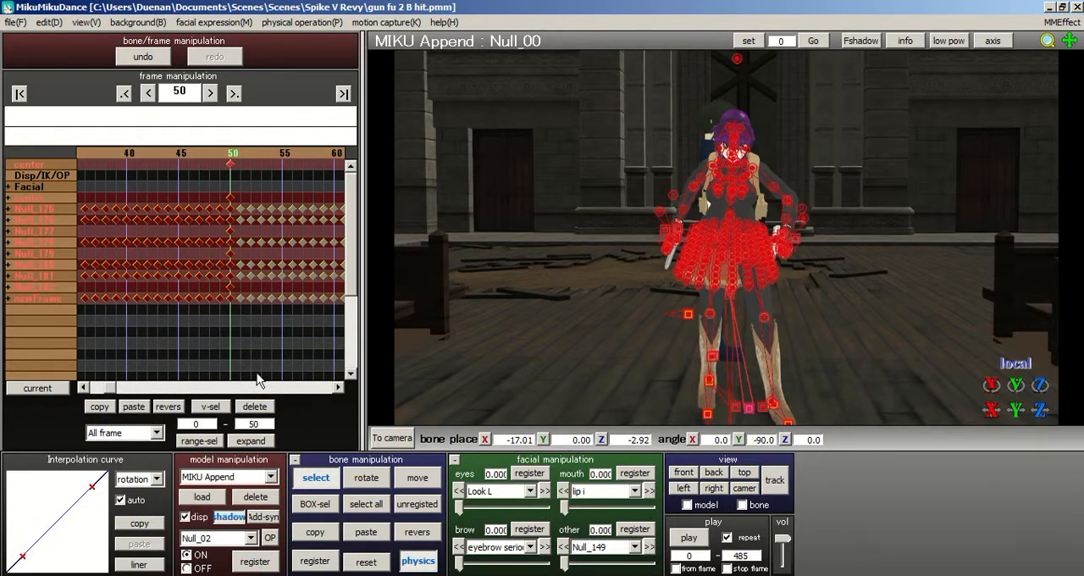
pyautogui.click(257, 379)
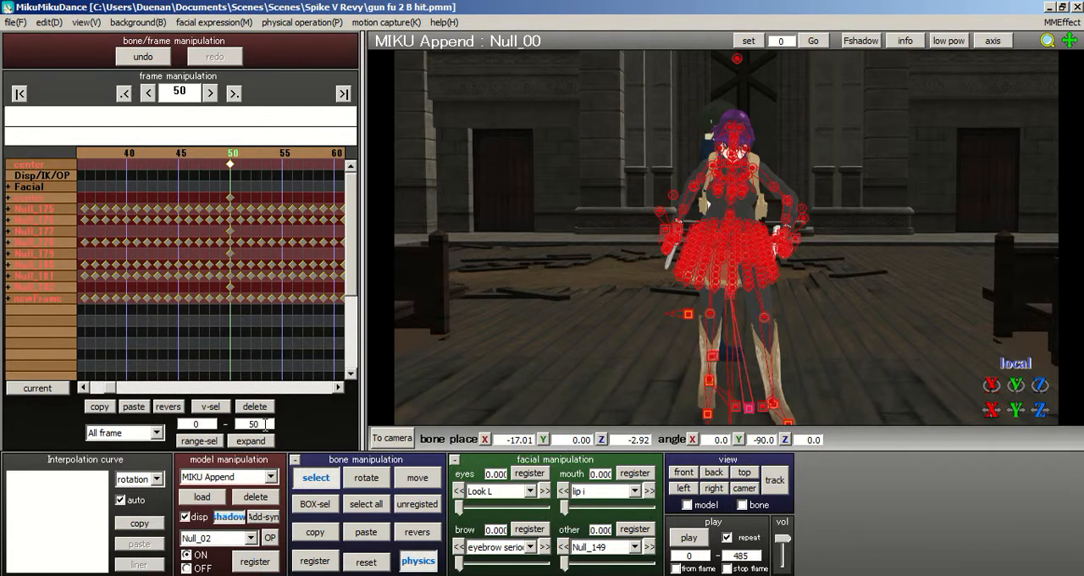
pyautogui.click(204, 440)
pyautogui.click(254, 406)
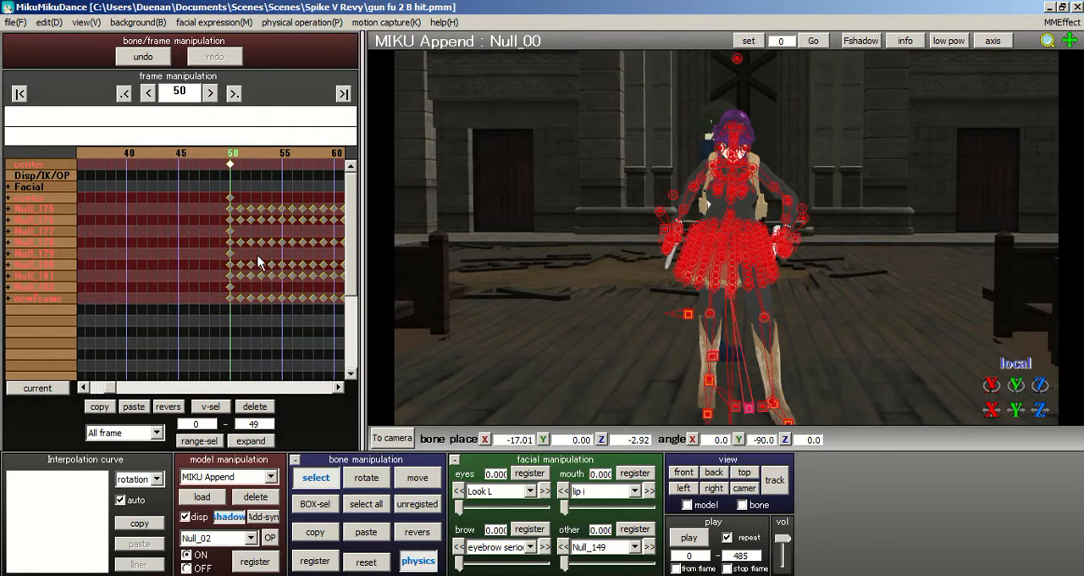
# - Compare the poses at frames 0 and 50, and range-select all MIKU Append keyframes from frame 50 to 4900
pyautogui.click(19, 93)
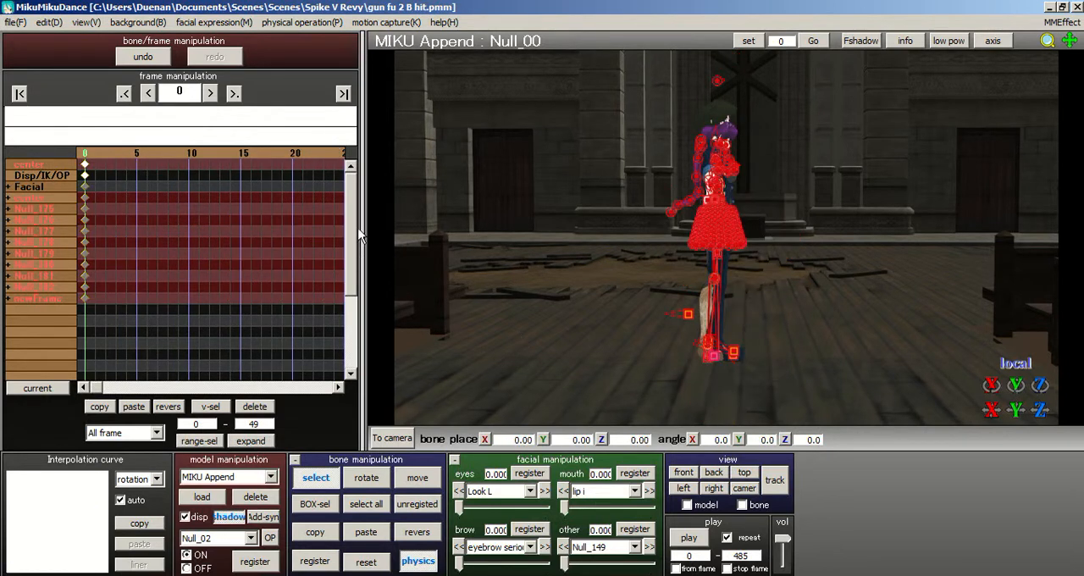
pyautogui.click(234, 93)
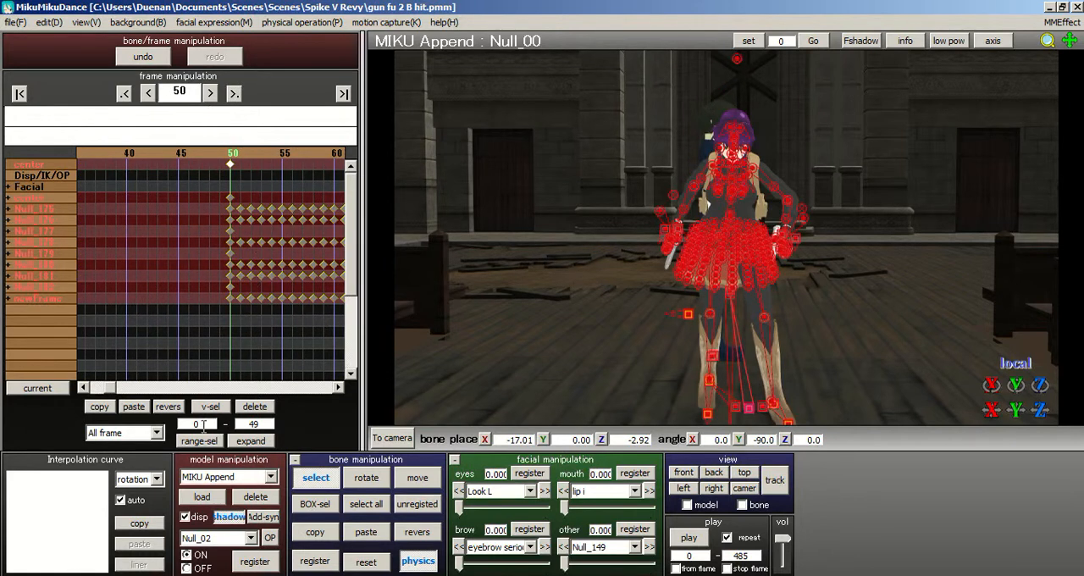
pyautogui.write('00')
pyautogui.click(197, 440)
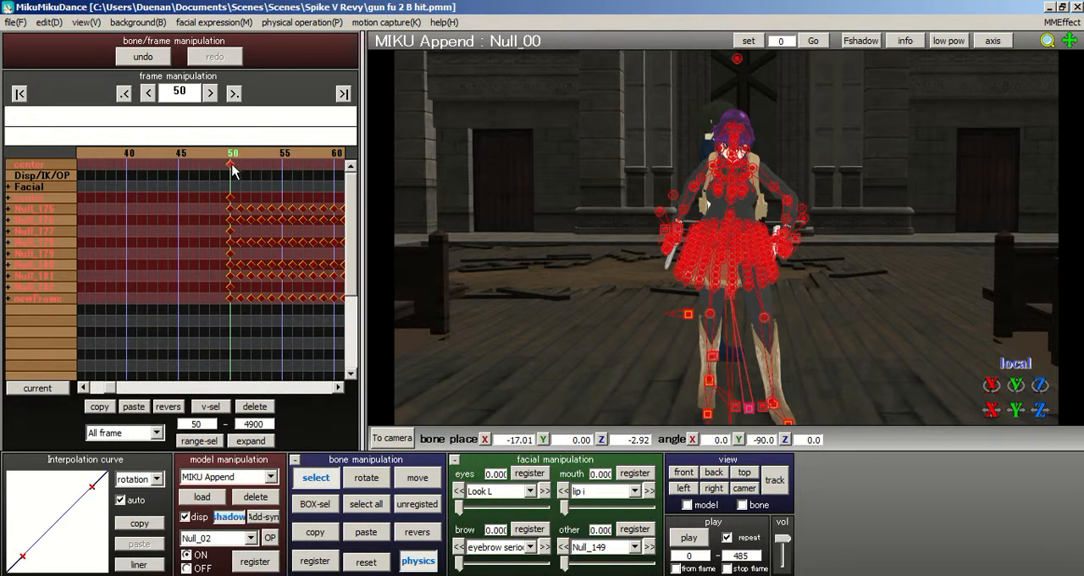
# - Shift the selected MIKU Append keyframes earlier on the timeline so the motion starts at frame 1
pyautogui.moveTo(230, 164); pyautogui.dragTo(8, 165)
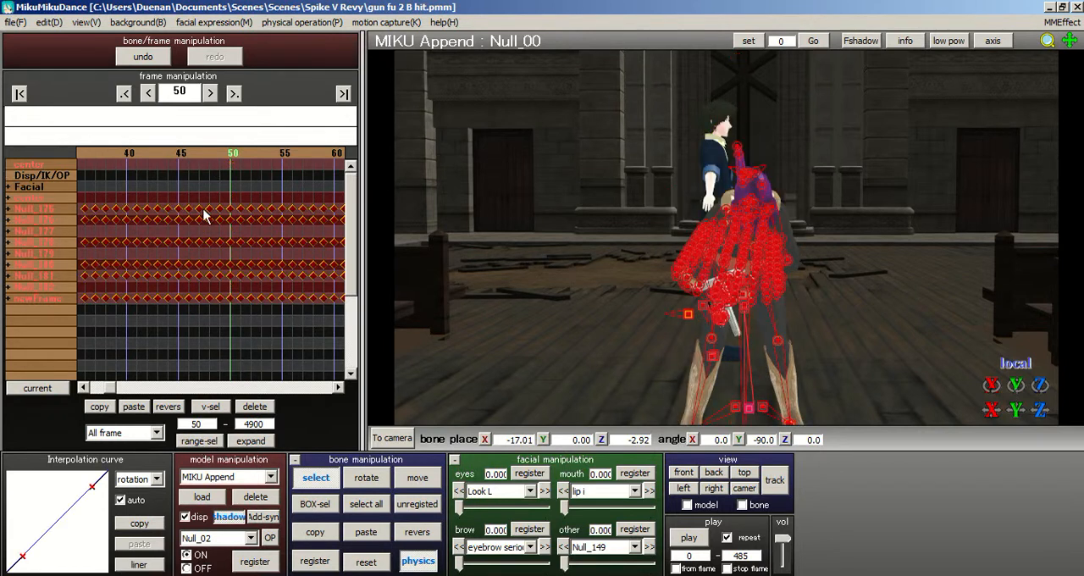
pyautogui.click(100, 157)
pyautogui.click(100, 157)
pyautogui.moveTo(273, 207); pyautogui.dragTo(25, 206)
pyautogui.click(18, 93)
pyautogui.moveTo(95, 172); pyautogui.dragTo(89, 161)
pyautogui.click(97, 157)
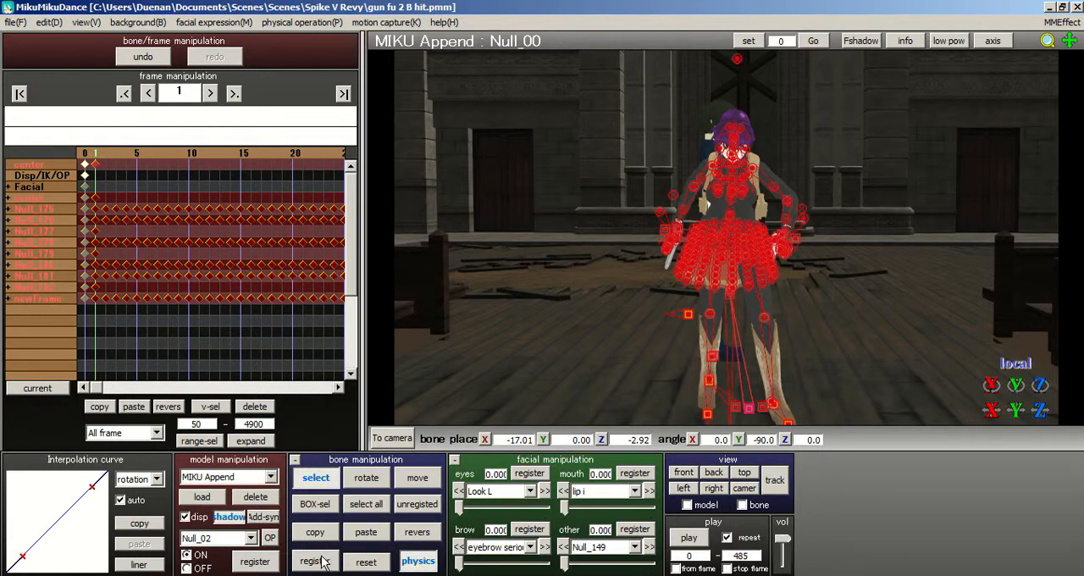
# - Register all bones at frame 1 and copy those keyframes onto frame 0
pyautogui.click(183, 337)
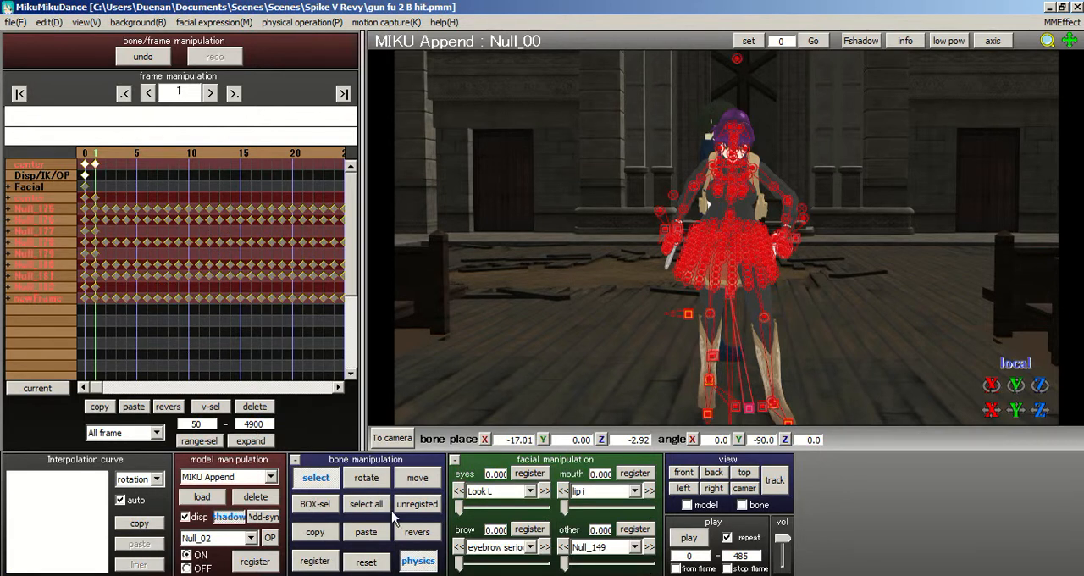
pyautogui.click(365, 503)
pyautogui.click(314, 560)
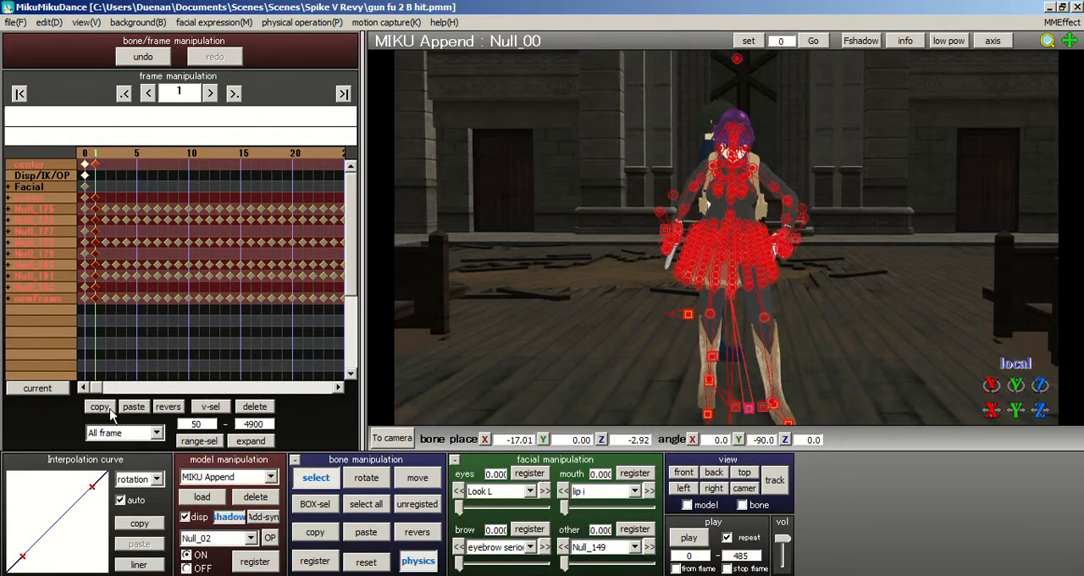
pyautogui.click(85, 162)
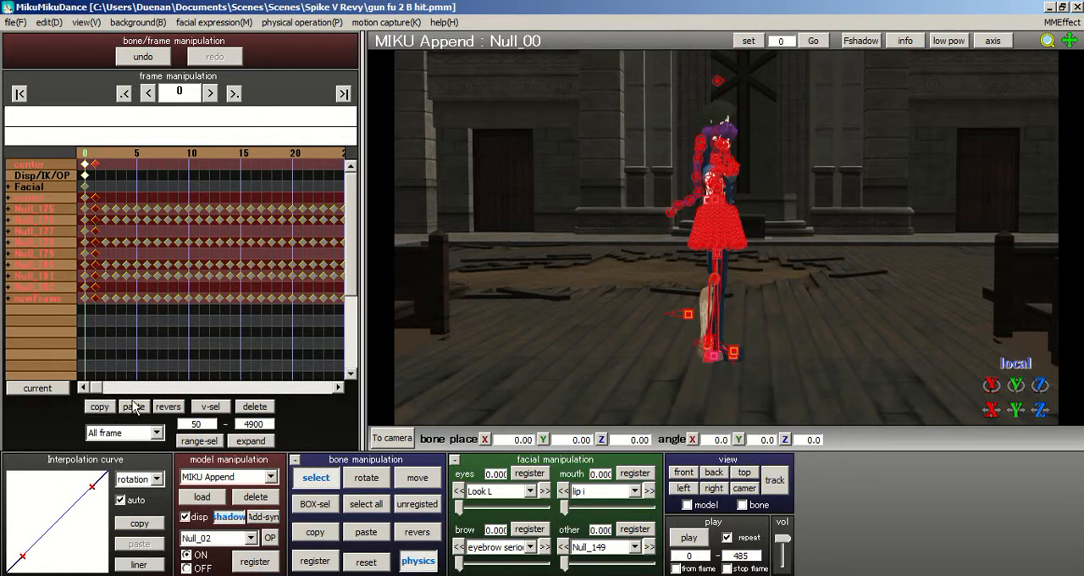
# - Register all bones at frame 1 again to select their keyframes and delete them
pyautogui.click(95, 163)
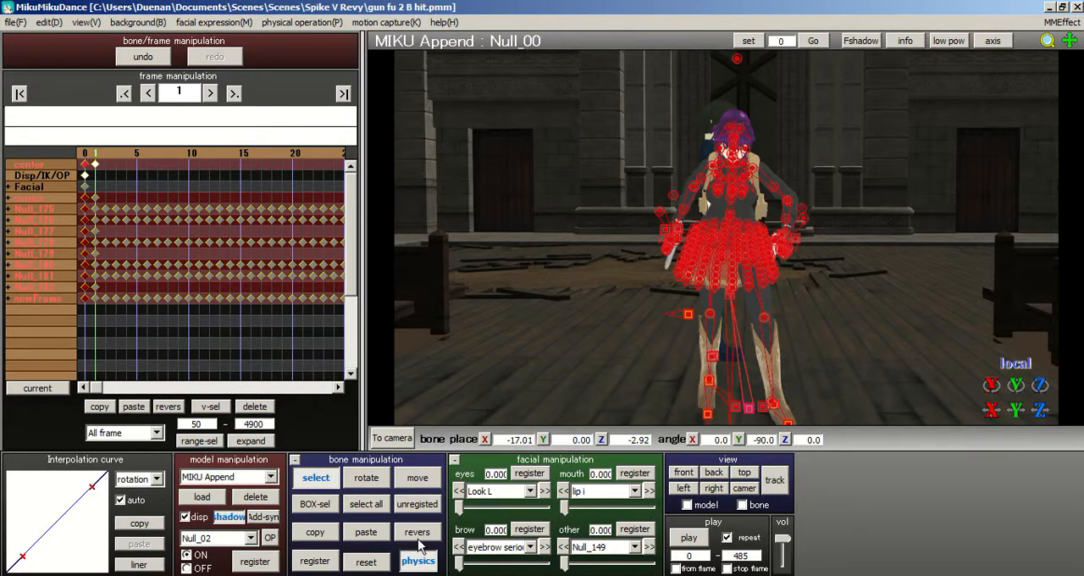
pyautogui.click(312, 558)
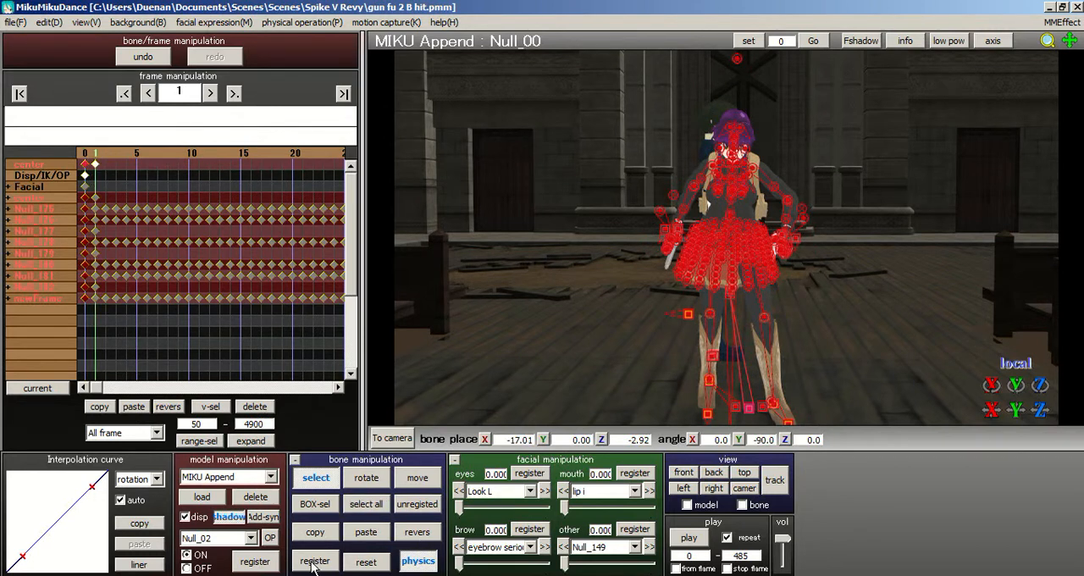
pyautogui.click(255, 405)
# - Play MIKU Append's trimmed motion from a low front view to review it, then stop playback
pyautogui.moveTo(707, 203); pyautogui.dragTo(757, 255, button='right')
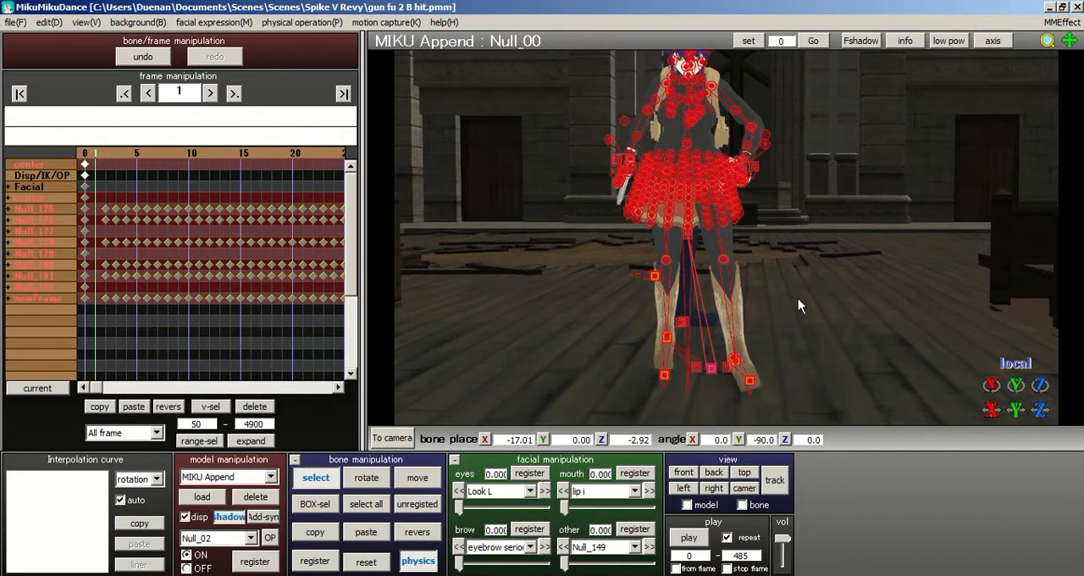
pyautogui.scroll(-3, 796, 298)
pyautogui.moveTo(793, 296); pyautogui.dragTo(732, 315, button='right')
pyautogui.scroll(2, 709, 493)
pyautogui.scroll(-3, 728, 359)
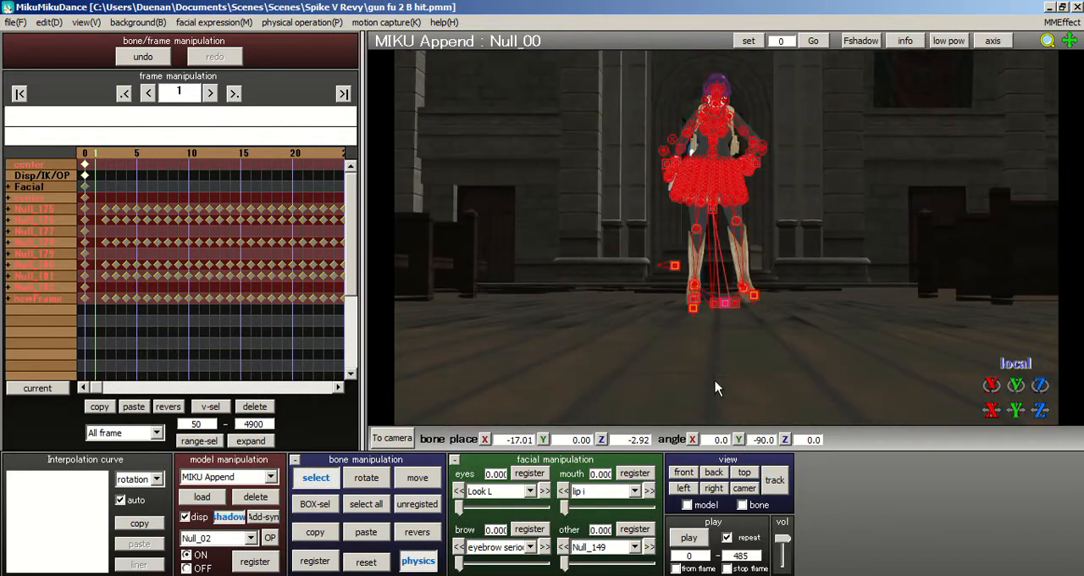
pyautogui.click(690, 539)
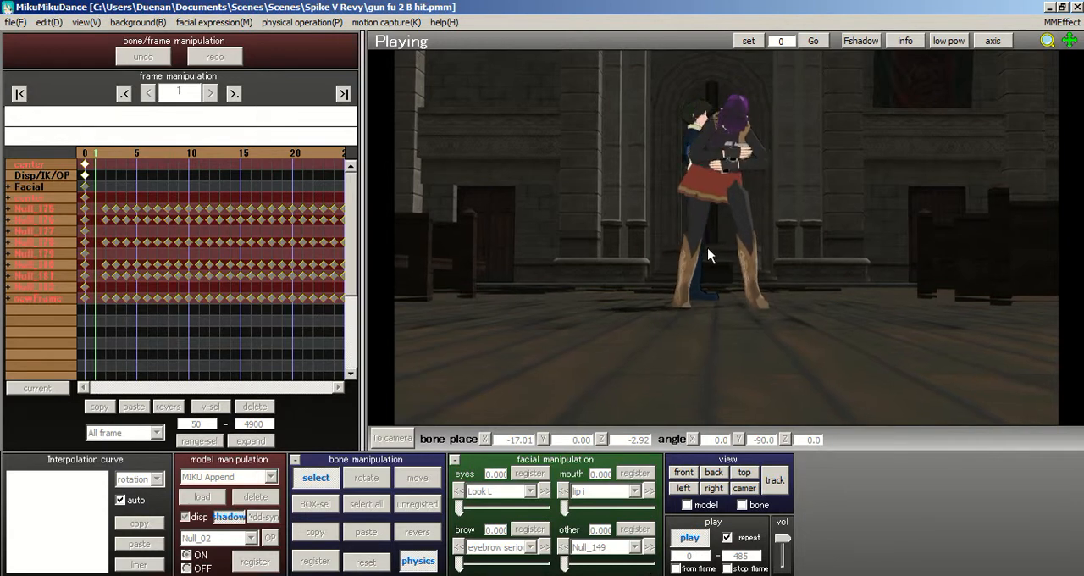
pyautogui.click(696, 536)
# - Scrub between frames 1 and 17 while examining MIKU Append's movement from the side
pyautogui.moveTo(699, 161)
pyautogui.mouseDown(button='right')
pyautogui.moveTo(810, 175)
pyautogui.moveTo(735, 182)
pyautogui.moveTo(702, 152)
pyautogui.moveTo(693, 167)
pyautogui.mouseUp(button='right')
pyautogui.scroll(5, 811, 175)
pyautogui.moveTo(120, 152); pyautogui.dragTo(239, 156)
pyautogui.moveTo(720, 101); pyautogui.dragTo(603, 266, button='right')
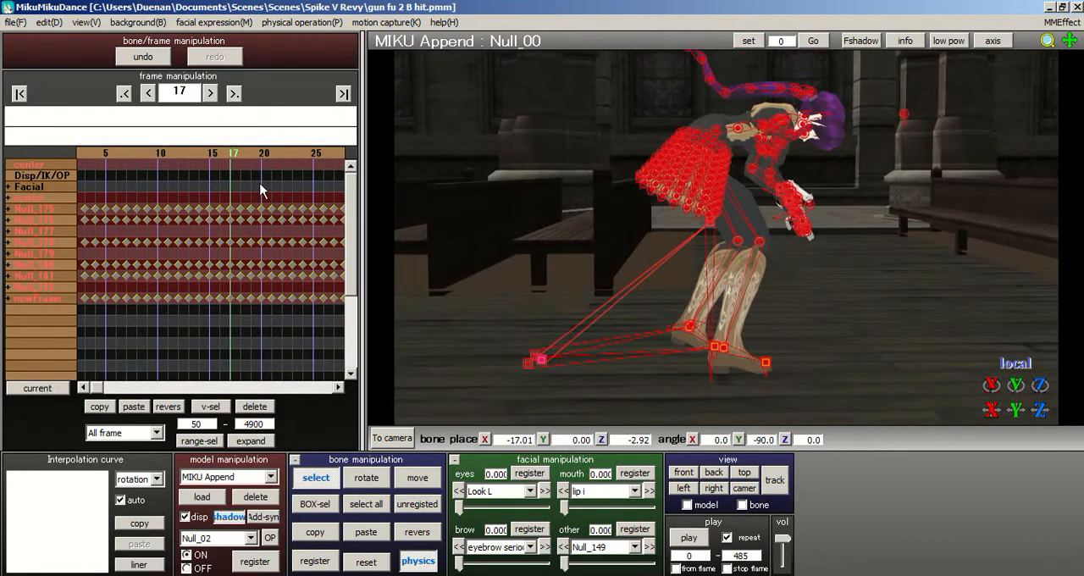
pyautogui.click(155, 155)
pyautogui.moveTo(115, 150); pyautogui.dragTo(214, 156)
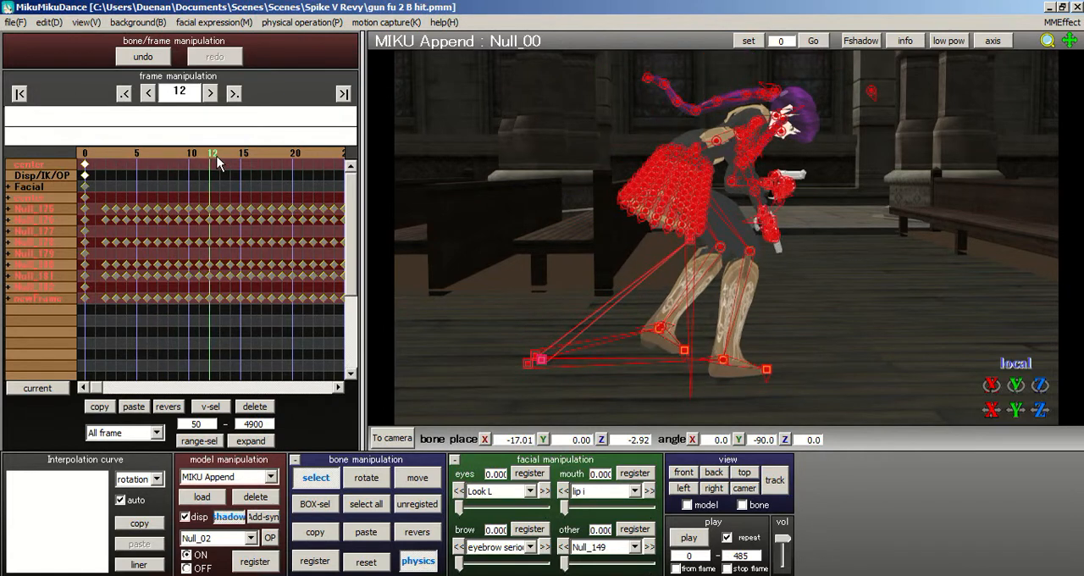
pyautogui.moveTo(107, 163); pyautogui.dragTo(81, 157)
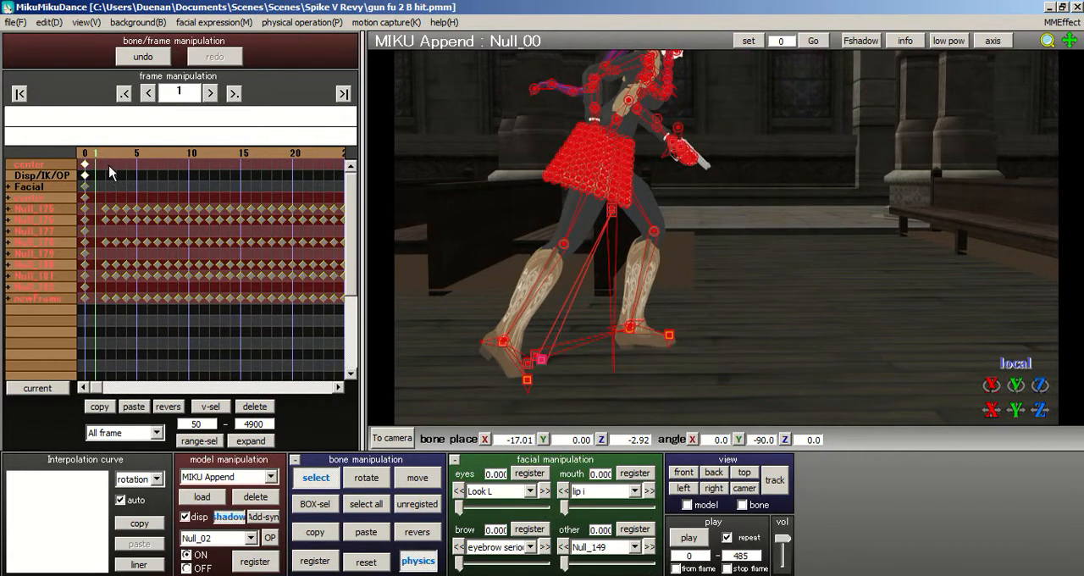
# - Thin the dense motion by deleting the keyframes at frames 3, 4, 6 and 7, undoing the excess deletion at frame 8
pyautogui.moveTo(115, 194); pyautogui.dragTo(128, 304)
pyautogui.press('Delete')
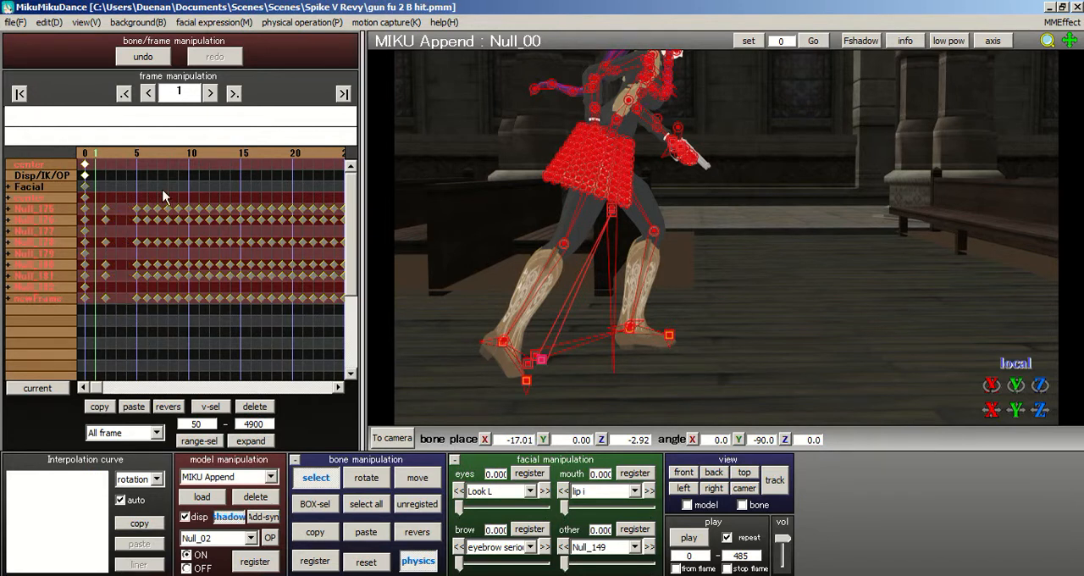
pyautogui.moveTo(152, 207)
pyautogui.mouseDown()
pyautogui.moveTo(157, 311)
pyautogui.moveTo(166, 197)
pyautogui.mouseUp()
pyautogui.press('Delete')
# - Delete the keyframes at frames 9, 11, 12, 14, 16 and 17
pyautogui.press('Delete')
pyautogui.press('z')
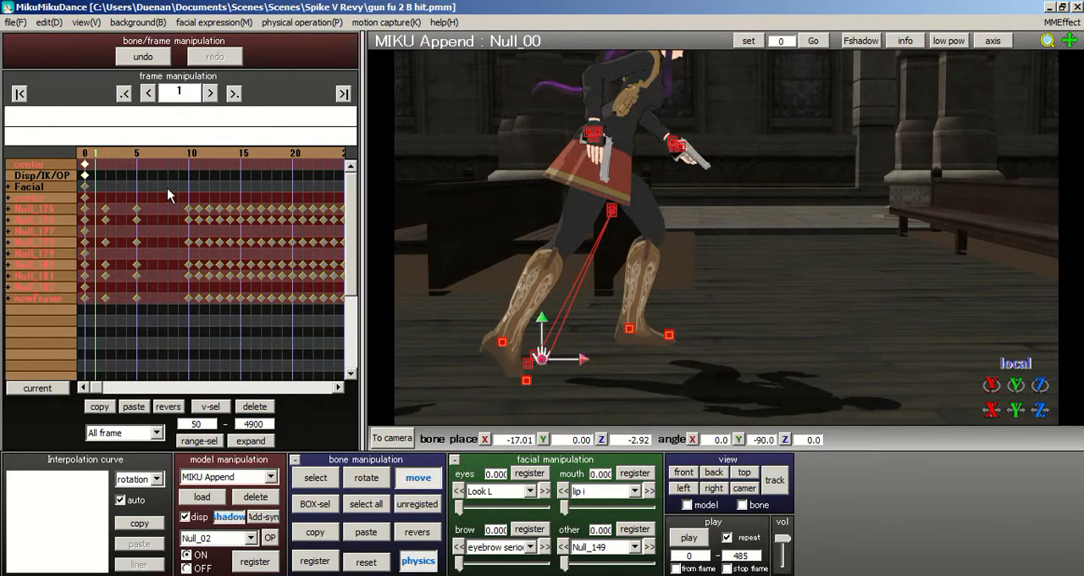
pyautogui.hotkey('ctrl', 'z')
pyautogui.moveTo(176, 191); pyautogui.dragTo(183, 315)
pyautogui.press('Delete')
pyautogui.moveTo(201, 199); pyautogui.dragTo(210, 310)
pyautogui.press('Delete')
pyautogui.moveTo(227, 203); pyautogui.dragTo(238, 324)
pyautogui.press('Delete')
pyautogui.press('Delete')
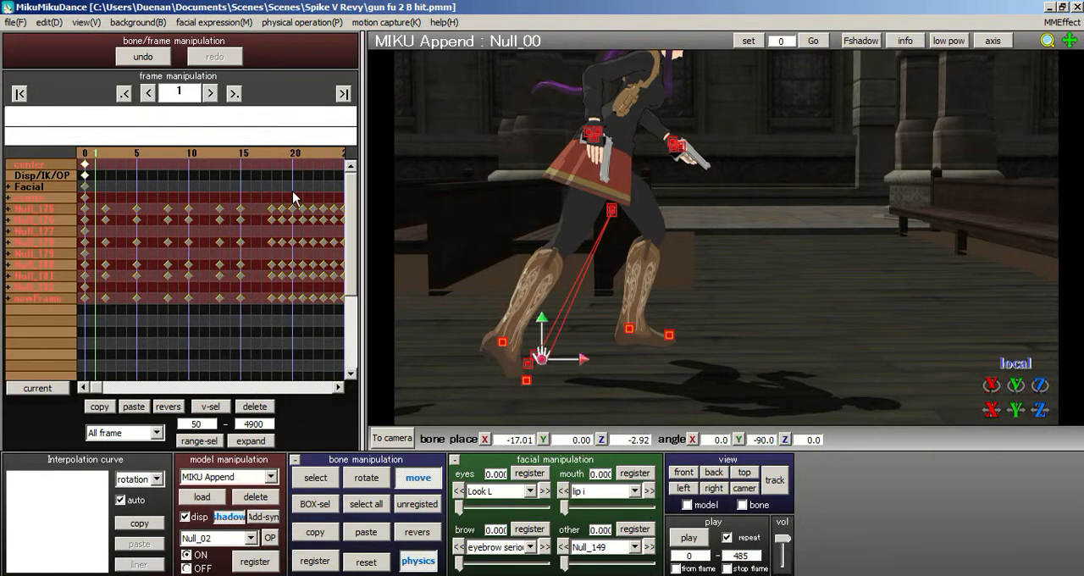
# - Delete the keyframes at frames 19, 21, 22, 24, 26, 27 and 29
pyautogui.moveTo(281, 195); pyautogui.dragTo(286, 336)
pyautogui.press('Delete')
pyautogui.moveTo(302, 205); pyautogui.dragTo(312, 324)
pyautogui.press('Delete')
pyautogui.click(330, 159)
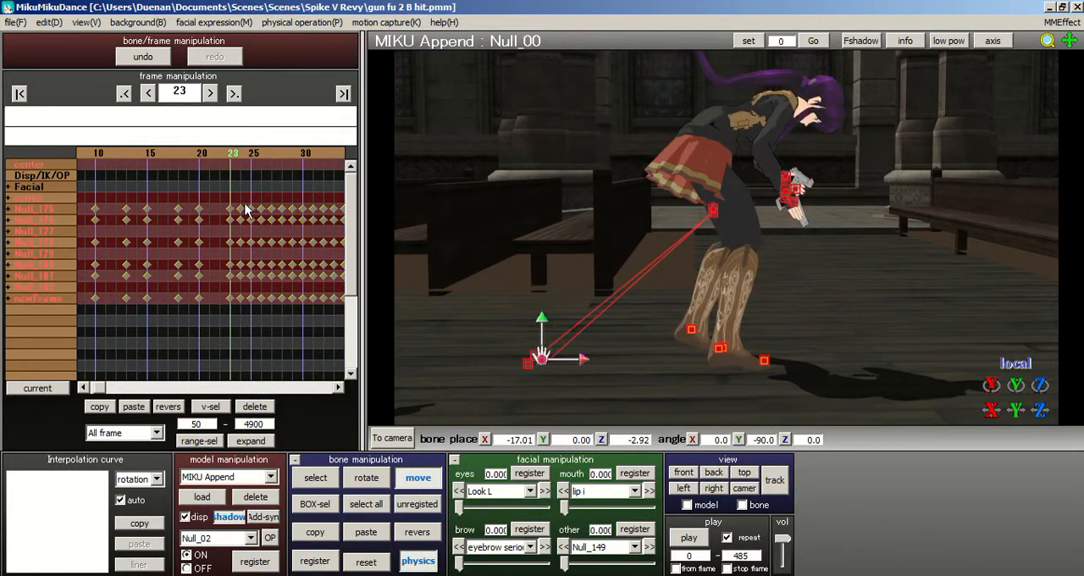
pyautogui.moveTo(241, 322); pyautogui.dragTo(244, 201)
pyautogui.press('Delete')
pyautogui.moveTo(259, 330); pyautogui.dragTo(294, 314)
pyautogui.press('Delete')
# - Delete the keyframes at frames 31, 33, 36 and 38
pyautogui.click(326, 158)
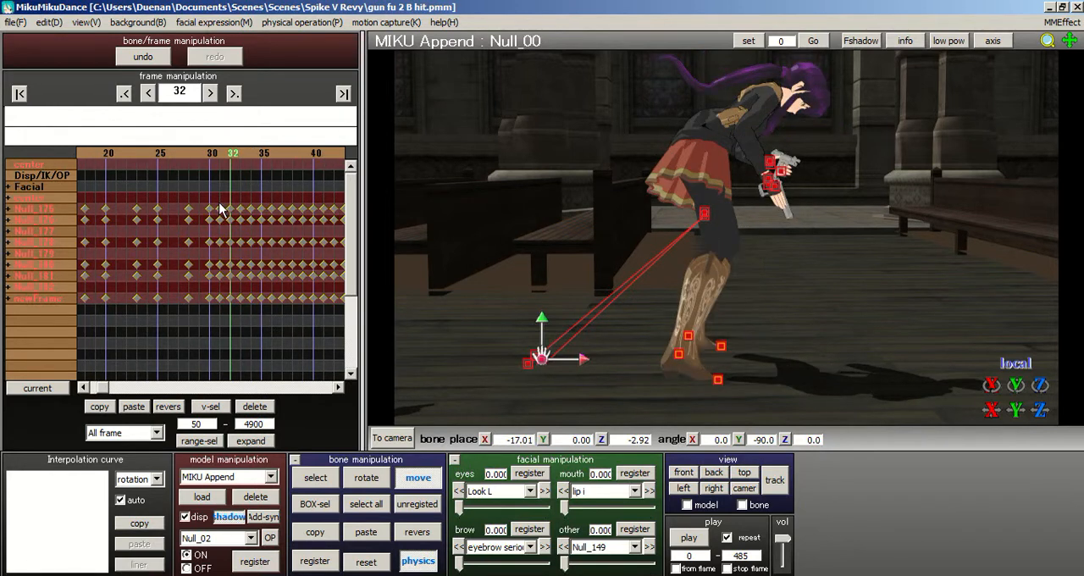
pyautogui.moveTo(219, 302); pyautogui.dragTo(226, 316)
pyautogui.press('Delete')
pyautogui.moveTo(232, 204); pyautogui.dragTo(228, 320)
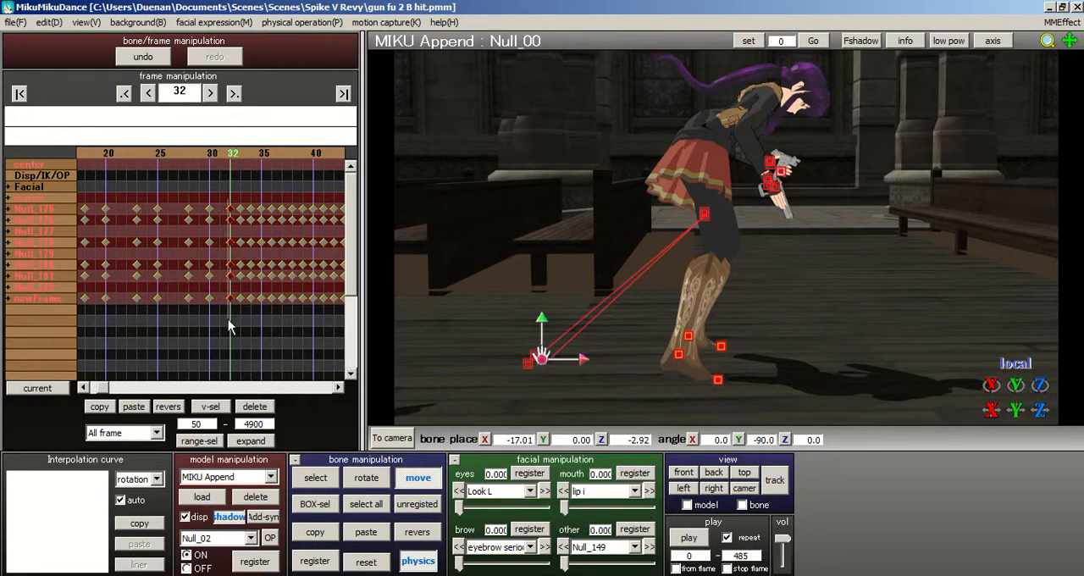
pyautogui.click(243, 199)
pyautogui.moveTo(239, 256); pyautogui.dragTo(240, 315)
pyautogui.press('Delete')
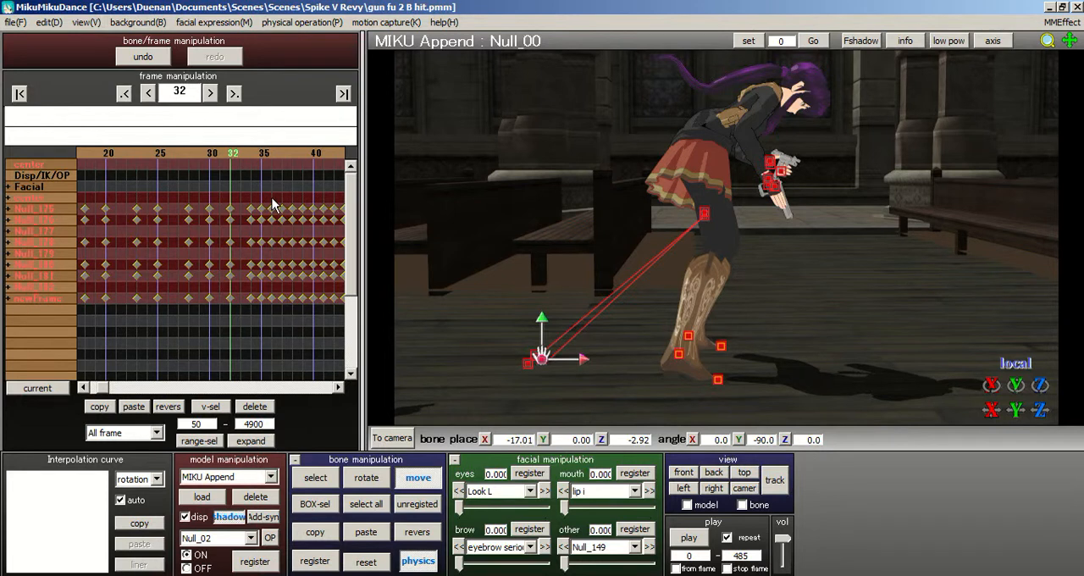
pyautogui.moveTo(273, 277); pyautogui.dragTo(273, 315)
pyautogui.press('Delete')
# - Delete the keyframes at frames 41, 43, 46 and 48
pyautogui.click(321, 172)
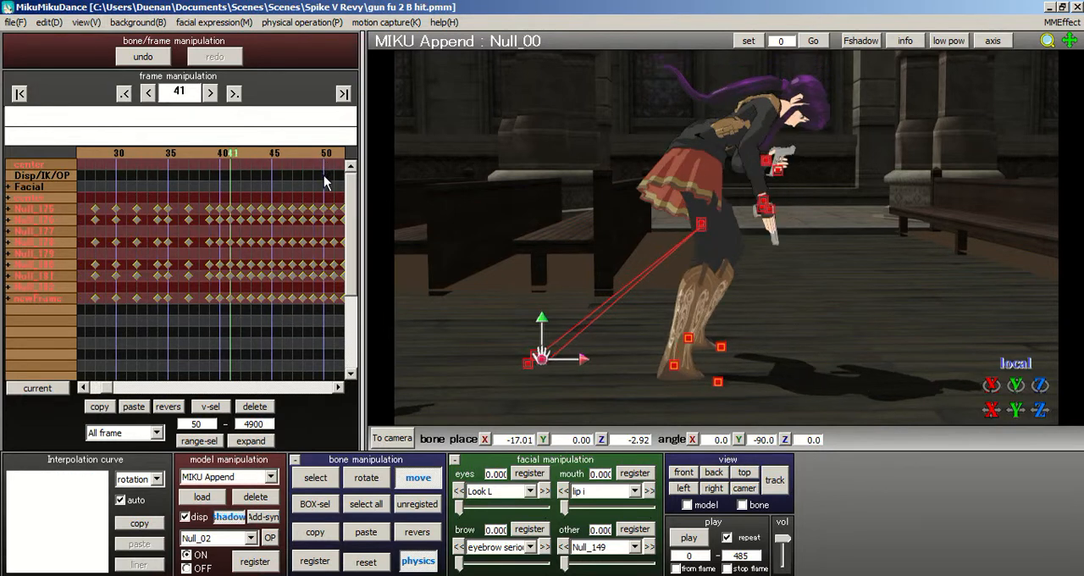
pyautogui.moveTo(673, 208); pyautogui.dragTo(583, 209, button='right')
pyautogui.moveTo(760, 269); pyautogui.dragTo(918, 306, button='middle')
pyautogui.moveTo(694, 212); pyautogui.dragTo(566, 216, button='right')
pyautogui.moveTo(818, 286); pyautogui.dragTo(944, 311, button='middle')
pyautogui.moveTo(855, 270); pyautogui.dragTo(745, 272, button='right')
pyautogui.moveTo(735, 234); pyautogui.dragTo(256, 171, button='right')
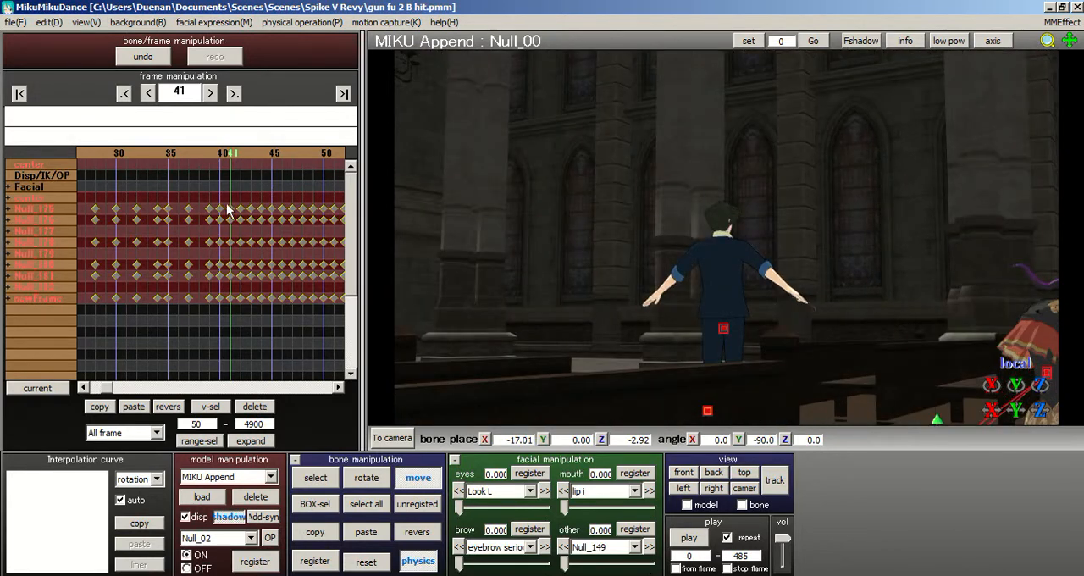
pyautogui.moveTo(249, 198); pyautogui.dragTo(253, 331)
pyautogui.press('Delete')
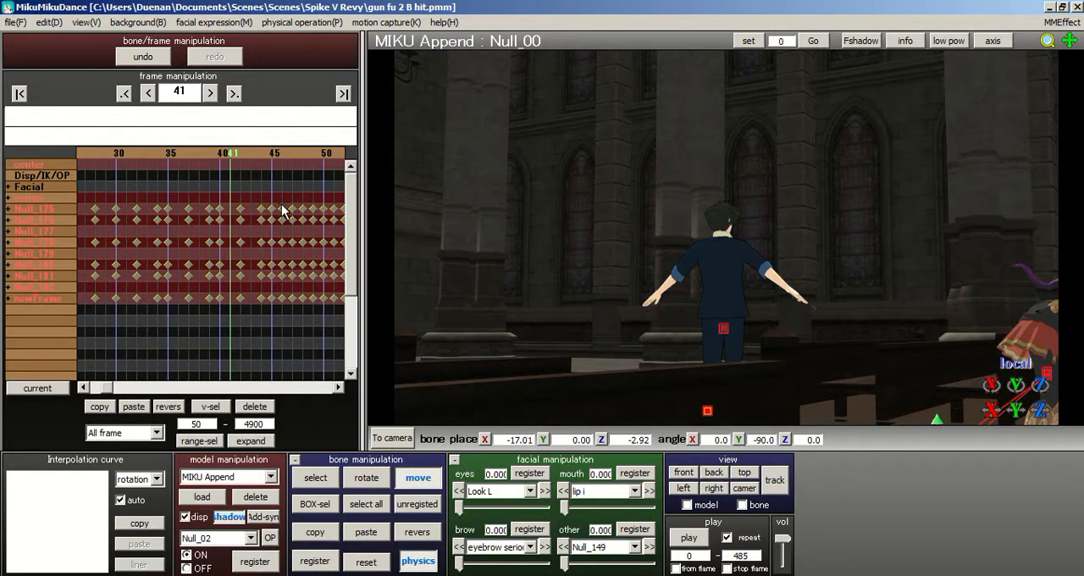
pyautogui.moveTo(283, 263); pyautogui.dragTo(277, 334)
pyautogui.click(282, 200)
pyautogui.moveTo(302, 205); pyautogui.dragTo(306, 323)
pyautogui.press('Delete')
# - Delete the keyframes at frames 51, 53 and 56 with both characters in view
pyautogui.moveTo(660, 214); pyautogui.dragTo(396, 196, button='right')
pyautogui.click(320, 156)
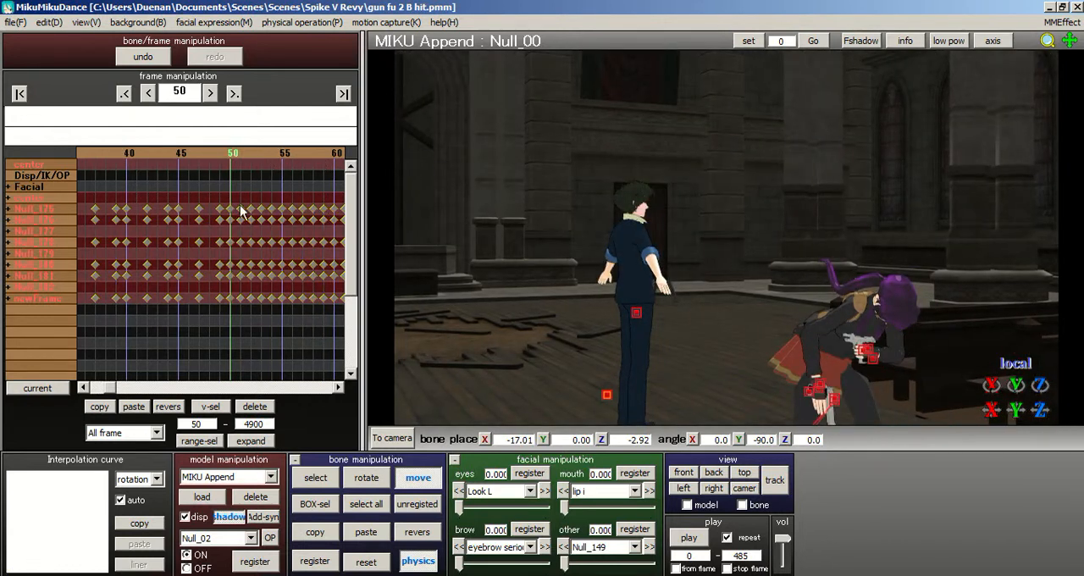
pyautogui.moveTo(259, 203); pyautogui.dragTo(260, 341)
pyautogui.press('Delete')
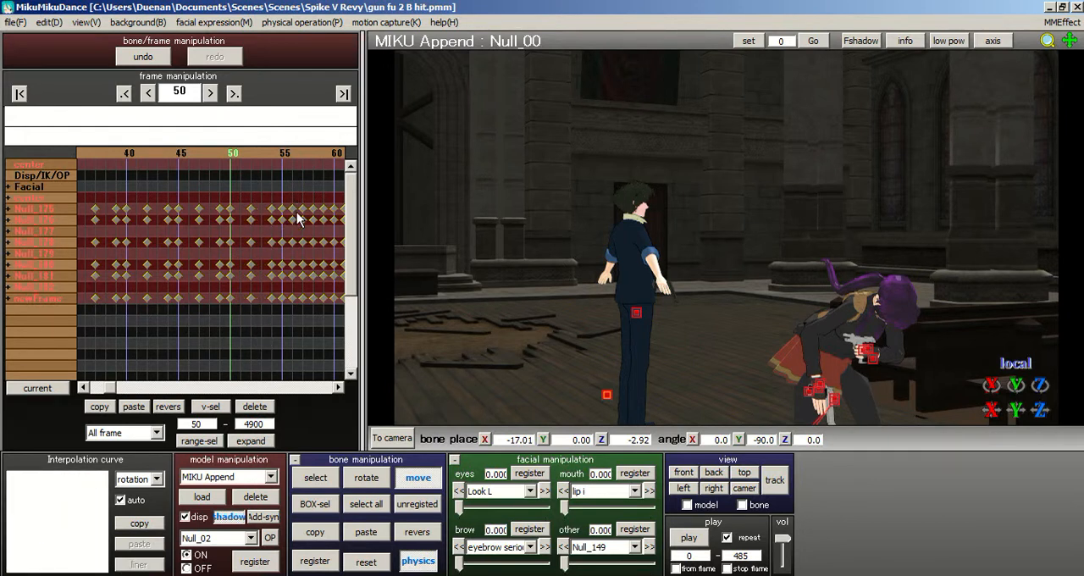
# - Delete the keyframes at frames 59, 61, 63 and 66
pyautogui.click(325, 156)
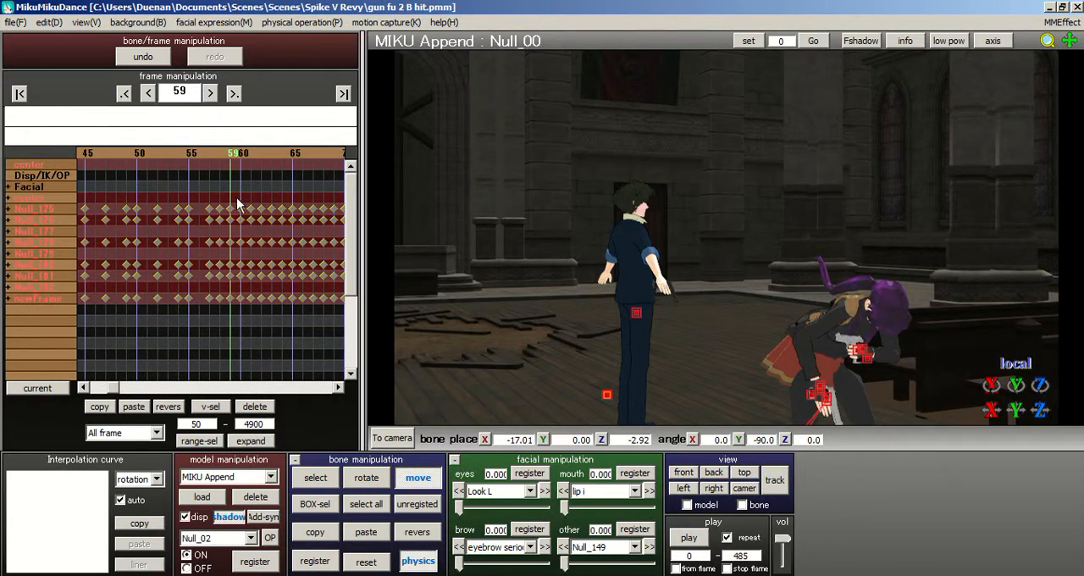
pyautogui.moveTo(231, 204); pyautogui.dragTo(240, 294)
pyautogui.press('Delete')
pyautogui.moveTo(254, 203); pyautogui.dragTo(253, 339)
pyautogui.press('Delete')
pyautogui.moveTo(269, 204); pyautogui.dragTo(309, 312)
pyautogui.press('Delete')
# - Delete the keyframe at frame 68 and thin the dense keyframes just before frame 77
pyautogui.press('Delete')
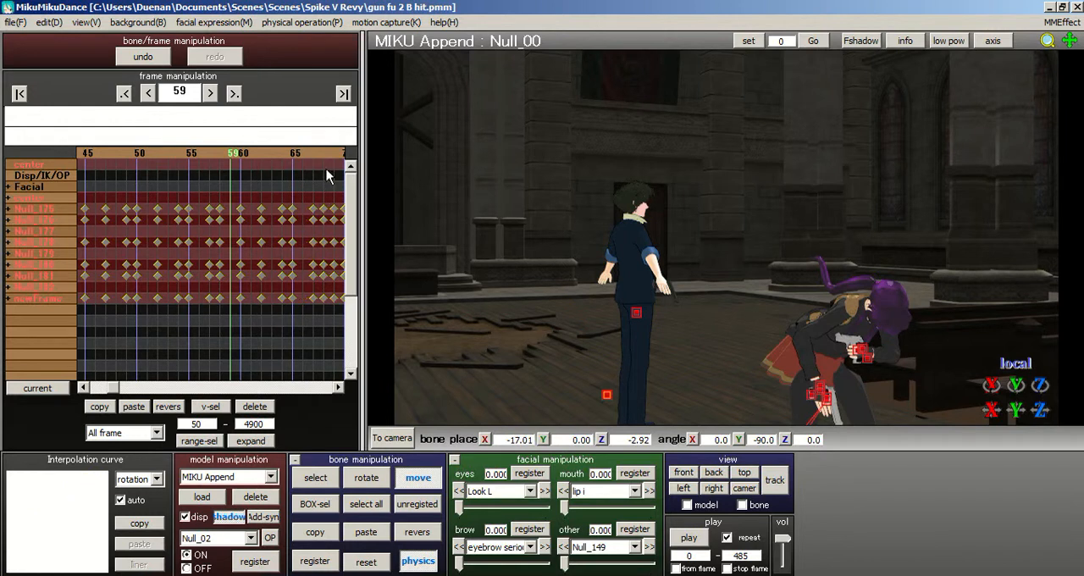
pyautogui.press('Right')
pyautogui.press('Right')
pyautogui.press('Right')
pyautogui.press('Right')
pyautogui.press('Right')
pyautogui.press('Right')
pyautogui.press('Right')
pyautogui.press('Right')
pyautogui.press('Right')
pyautogui.press('Right')
pyautogui.moveTo(218, 201); pyautogui.dragTo(224, 315)
pyautogui.press('Delete')
pyautogui.click(315, 153)
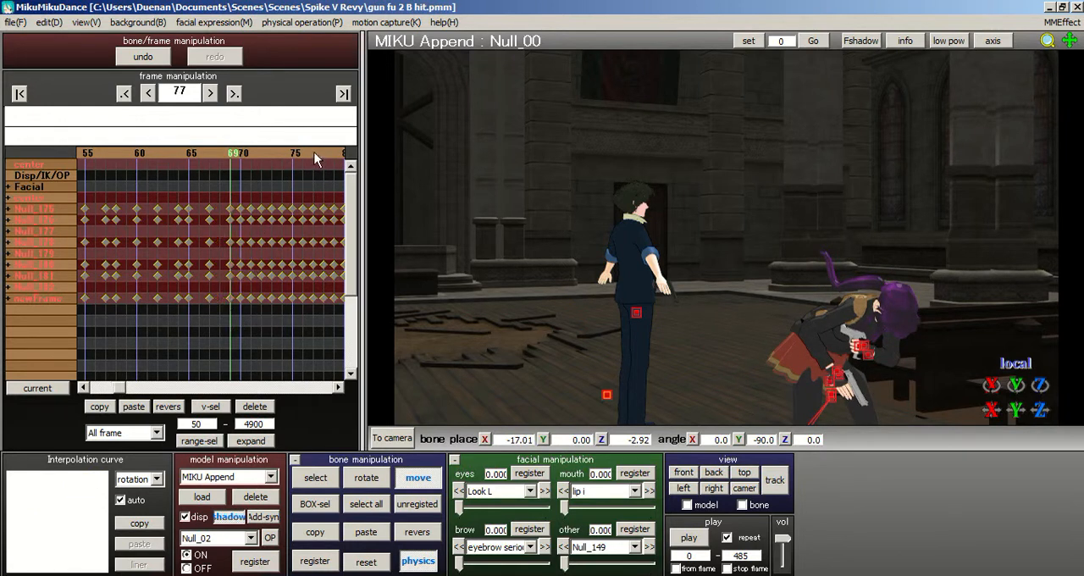
pyautogui.moveTo(169, 208); pyautogui.dragTo(179, 335)
pyautogui.press('Delete')
# - Advance through MIKU Append's motion to around frame 290, examining how the pose changes from crouching to aiming
pyautogui.doubleClick(304, 150)
pyautogui.tripleClick(304, 151)
pyautogui.doubleClick(304, 151)
pyautogui.doubleClick(304, 150)
pyautogui.doubleClick(304, 151)
pyautogui.tripleClick(304, 151)
pyautogui.click(305, 150)
pyautogui.doubleClick(309, 150)
pyautogui.doubleClick(310, 151)
pyautogui.doubleClick(310, 151)
pyautogui.tripleClick(310, 151)
pyautogui.tripleClick(309, 151)
pyautogui.doubleClick(311, 151)
pyautogui.doubleClick(311, 151)
pyautogui.click(311, 150)
pyautogui.click(189, 157)
pyautogui.click(187, 157)
pyautogui.tripleClick(186, 157)
pyautogui.doubleClick(187, 156)
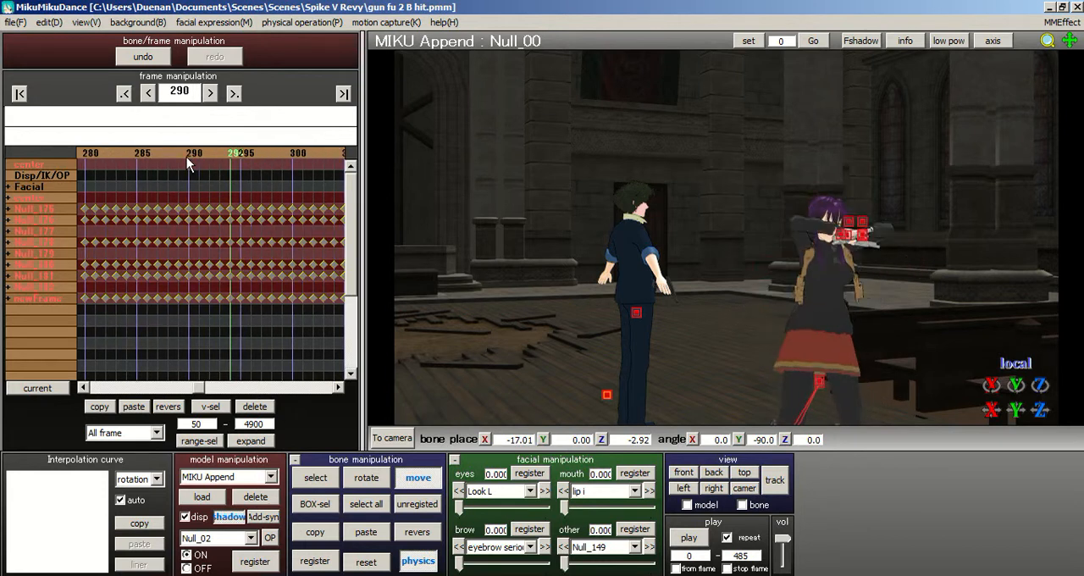
# - Return to the crouching pose at frame 275 and register a keyframe there for all MIKU Append bones
pyautogui.click(186, 157)
pyautogui.click(187, 156)
pyautogui.click(182, 155)
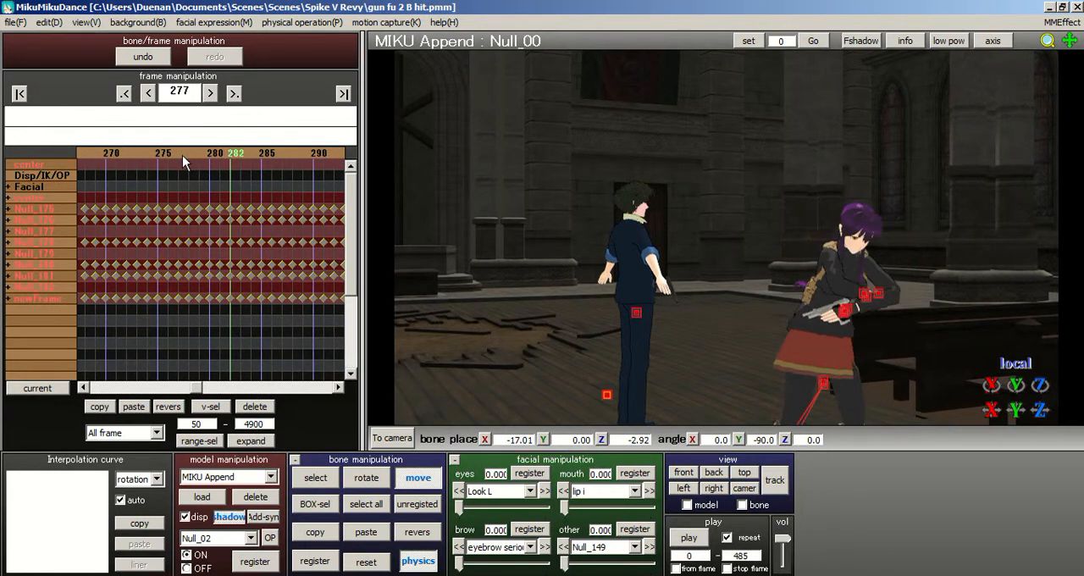
pyautogui.click(211, 155)
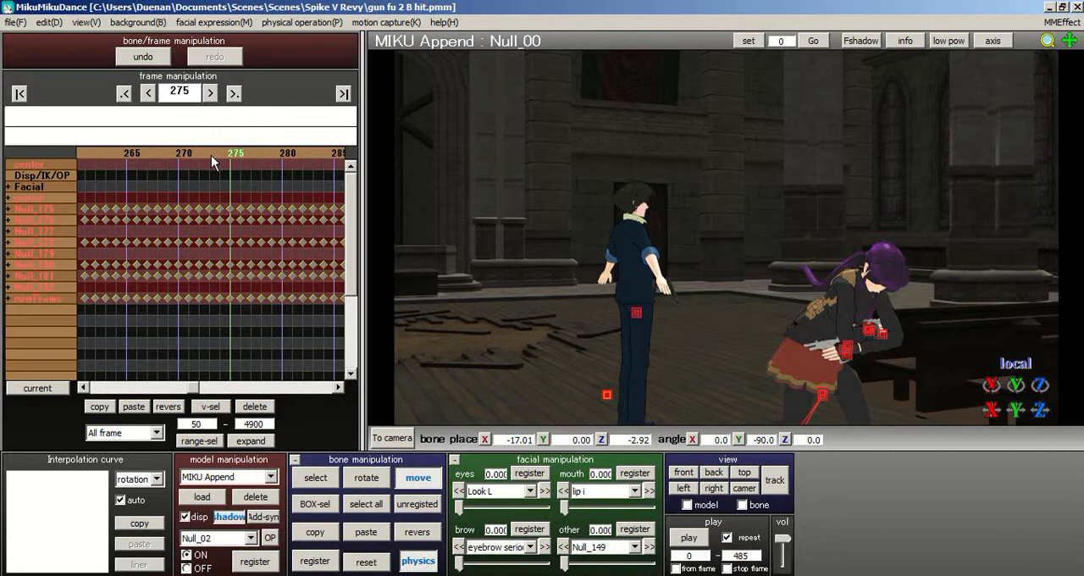
pyautogui.click(375, 503)
pyautogui.click(331, 558)
# - Find the pose at frame 290 and register a keyframe there for all MIKU Append bones
pyautogui.click(282, 157)
pyautogui.click(286, 155)
pyautogui.click(288, 154)
pyautogui.click(225, 155)
pyautogui.click(356, 503)
pyautogui.click(315, 561)
# - Register keyframes for all MIKU Append bones at frame 295 and at frame 300
pyautogui.click(297, 159)
pyautogui.click(301, 157)
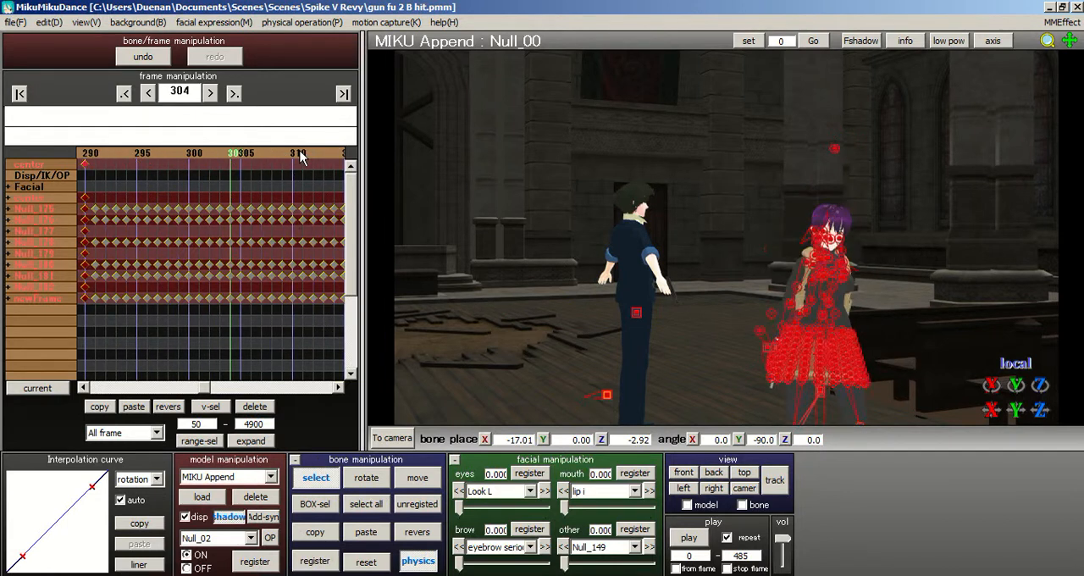
pyautogui.click(141, 158)
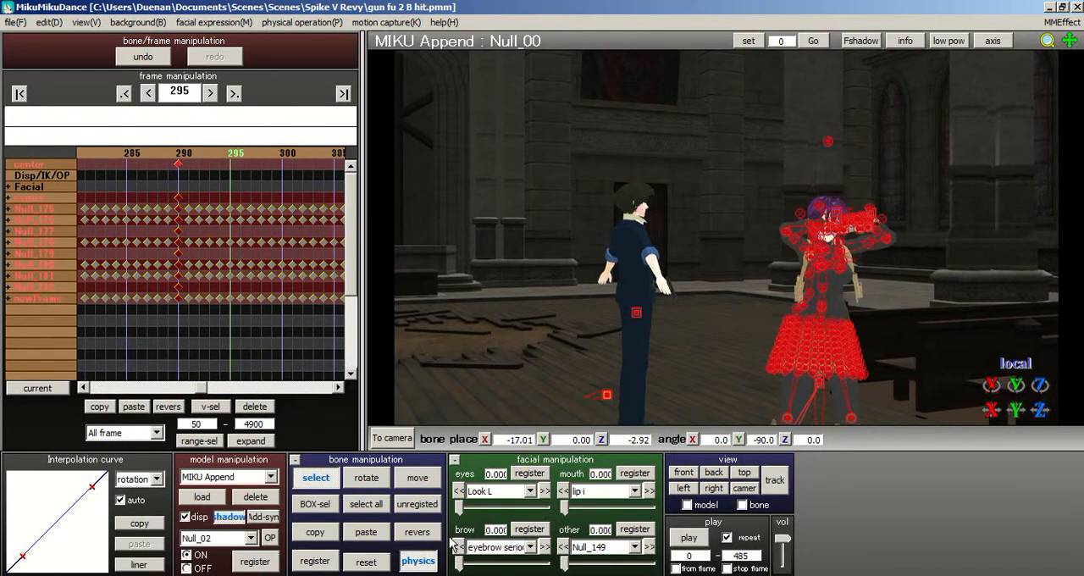
pyautogui.click(315, 561)
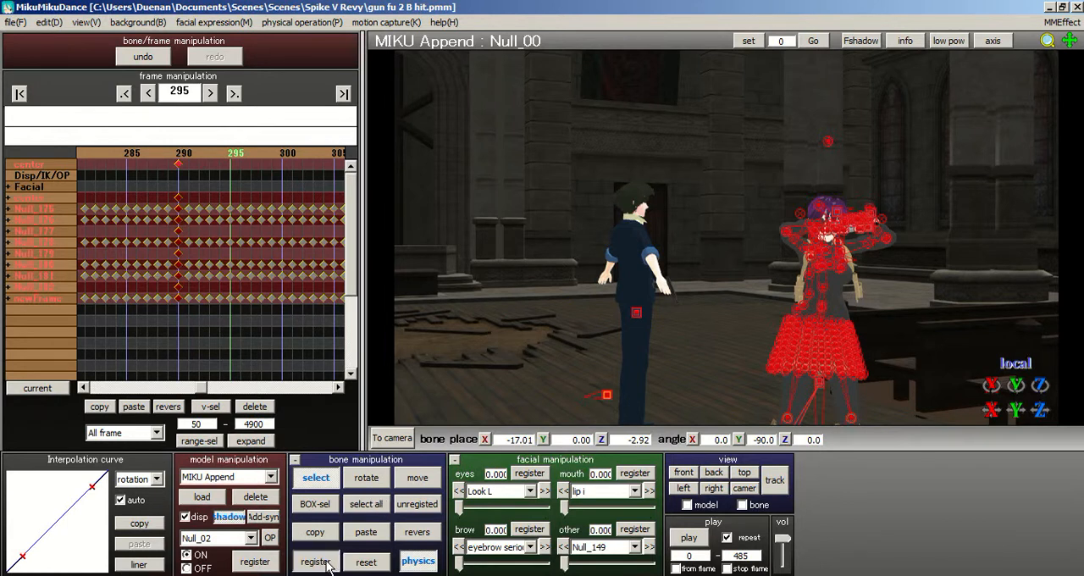
pyautogui.click(287, 158)
pyautogui.click(325, 561)
# - Make the view follow the model and examine MIKU Append's feet from the front at frame 300
pyautogui.moveTo(650, 191); pyautogui.dragTo(607, 160, button='middle')
pyautogui.moveTo(607, 160); pyautogui.dragTo(647, 200, button='right')
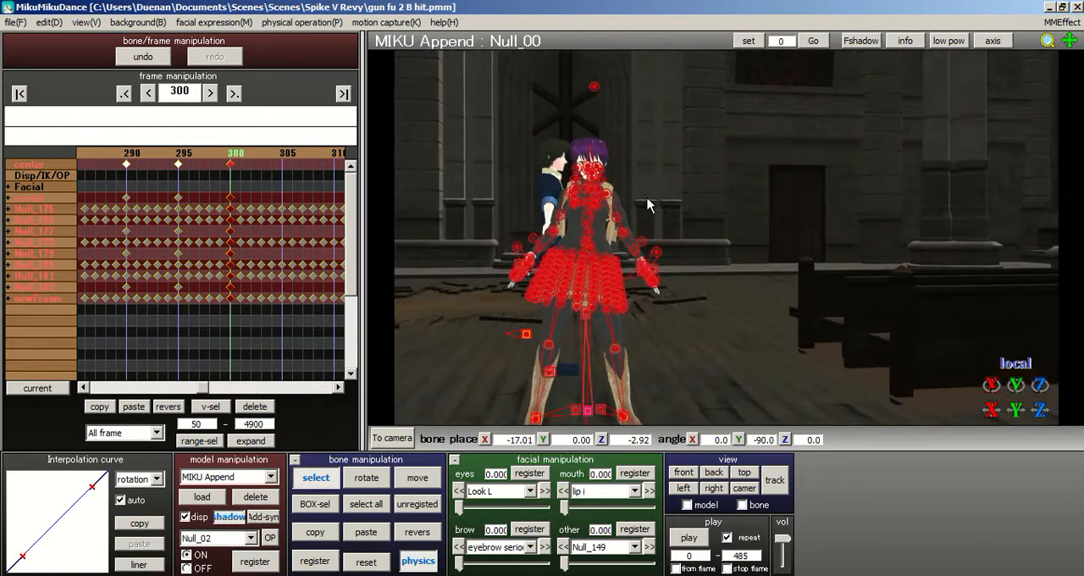
pyautogui.moveTo(734, 230); pyautogui.dragTo(793, 179, button='middle')
pyautogui.scroll(5, 706, 237)
pyautogui.moveTo(736, 245); pyautogui.dragTo(778, 218, button='middle')
pyautogui.scroll(3, 778, 218)
pyautogui.moveTo(778, 245); pyautogui.dragTo(906, 254, button='right')
pyautogui.click(687, 504)
pyautogui.moveTo(727, 238); pyautogui.dragTo(597, 238, button='middle')
pyautogui.moveTo(598, 238); pyautogui.dragTo(740, 279, button='right')
pyautogui.scroll(4, 685, 247)
pyautogui.scroll(4, 708, 218)
pyautogui.scroll(-4, 718, 232)
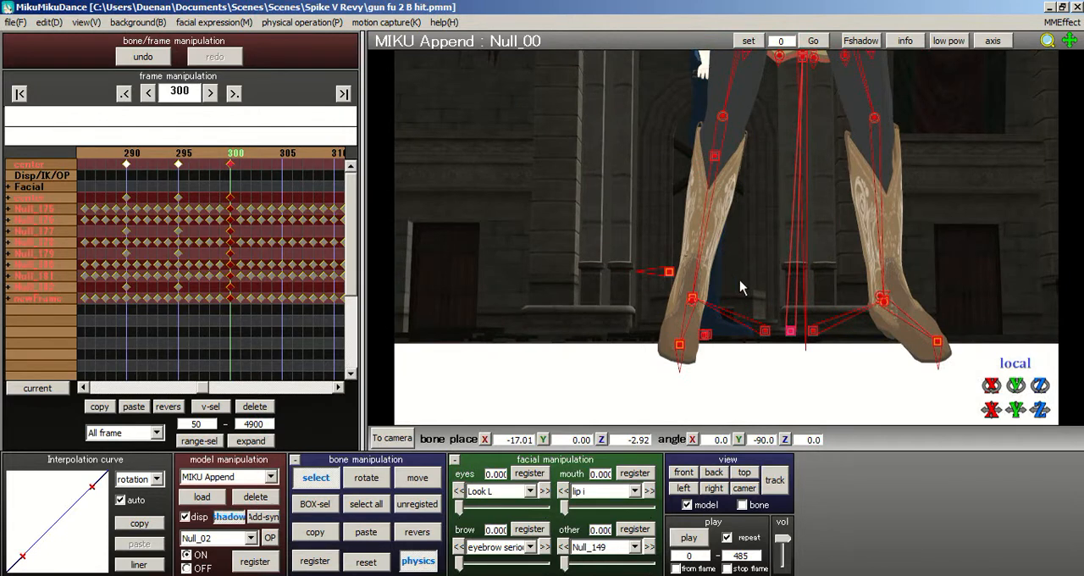
pyautogui.scroll(4, 739, 280)
pyautogui.scroll(-3, 742, 290)
# - Rotate the right foot bone Null_02 to about 24.2, -13.3, -28.3 and move it to about -2.33, -0.44, -6.04
pyautogui.click(683, 314)
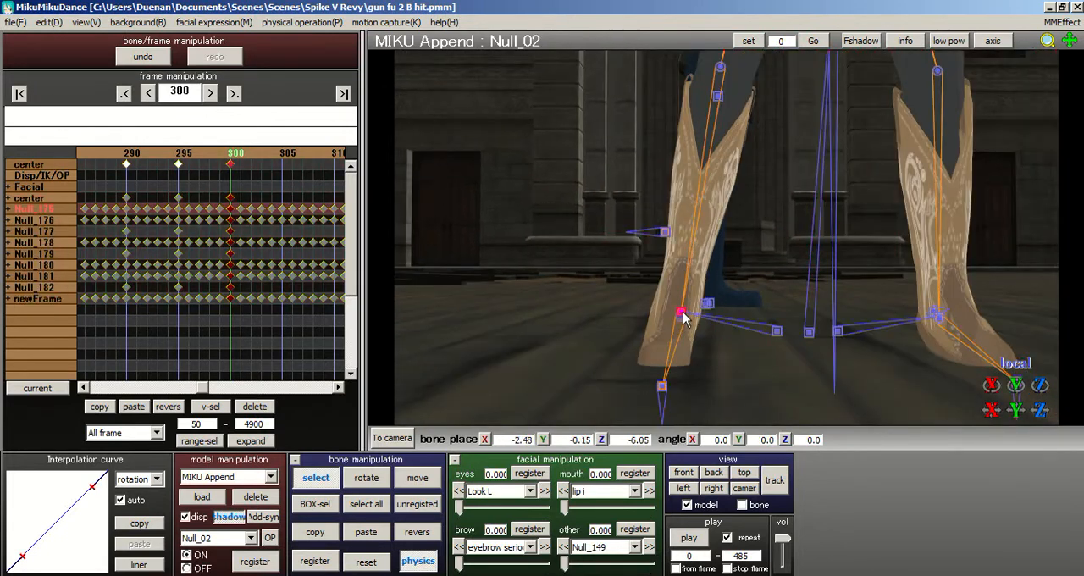
pyautogui.click(373, 477)
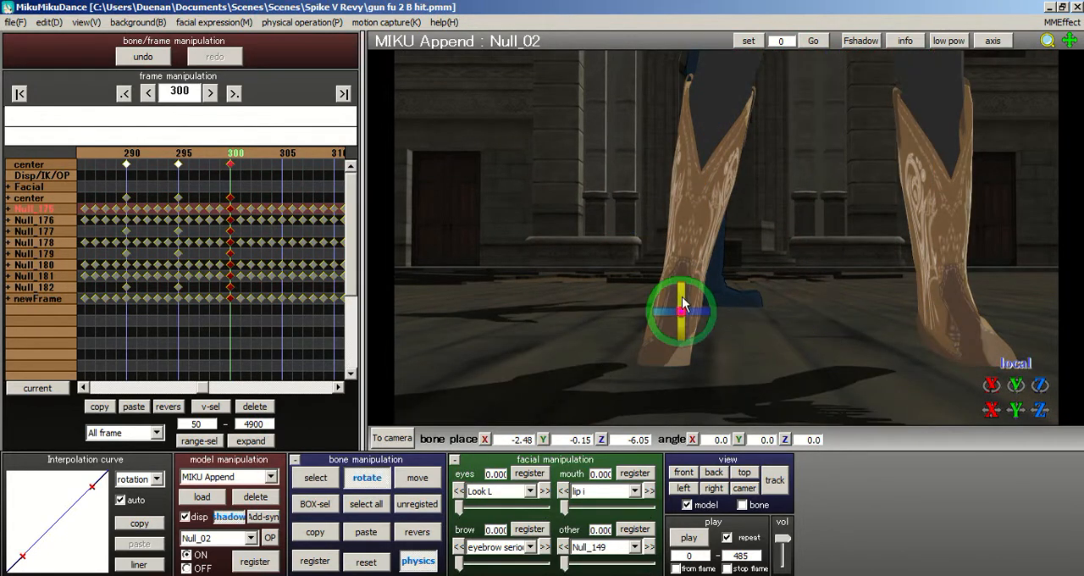
pyautogui.moveTo(683, 309); pyautogui.dragTo(674, 247)
pyautogui.moveTo(682, 313); pyautogui.dragTo(706, 240)
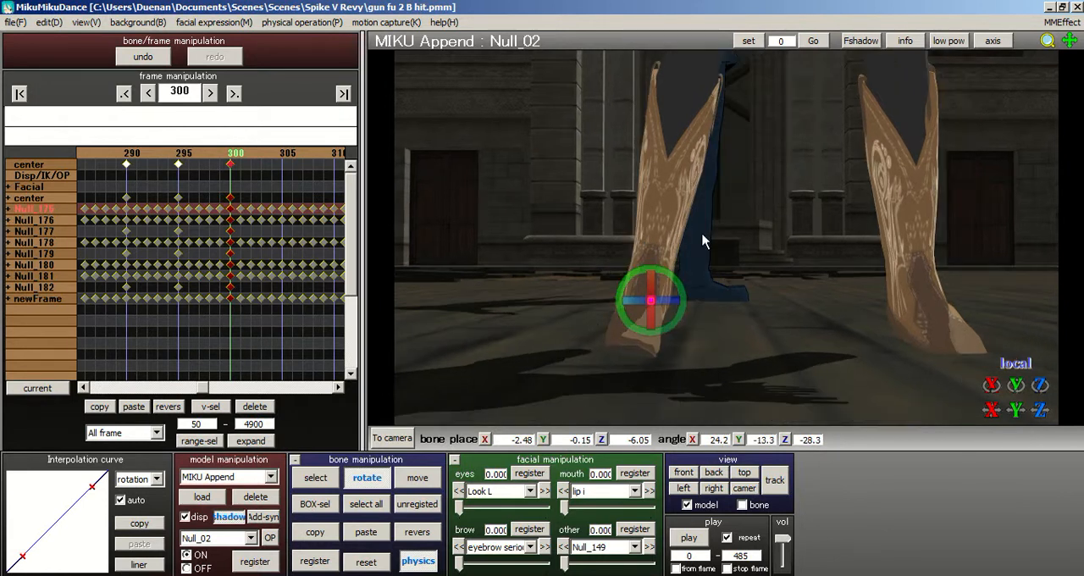
pyautogui.click(418, 480)
pyautogui.moveTo(653, 301); pyautogui.dragTo(656, 312)
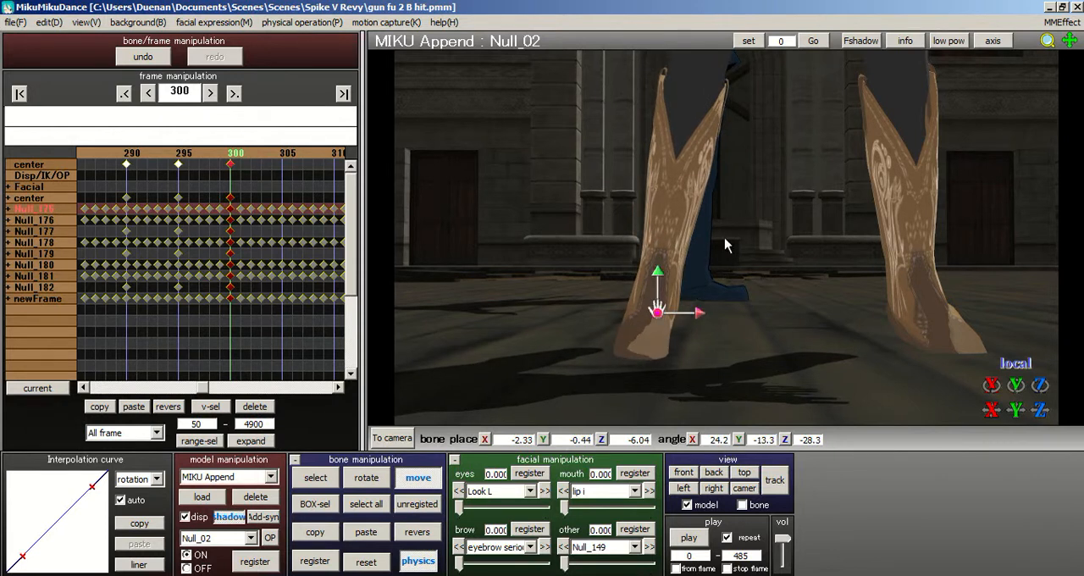
# - Rotate the left foot bone Null_04 to about 30.5, 6.2, 35.3 so the boot points outward
pyautogui.moveTo(725, 245); pyautogui.dragTo(636, 230, button='middle')
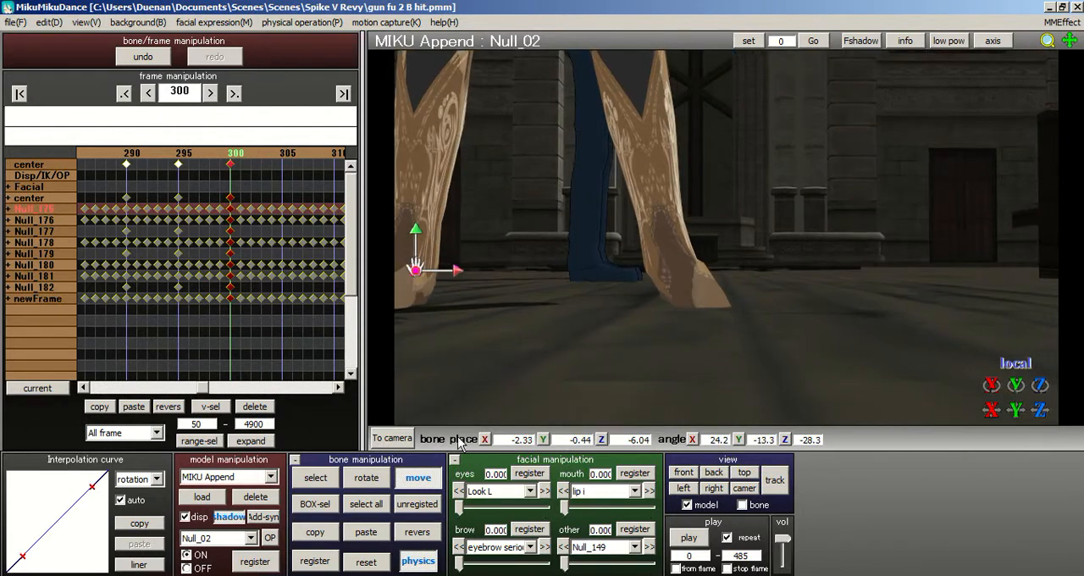
pyautogui.click(320, 478)
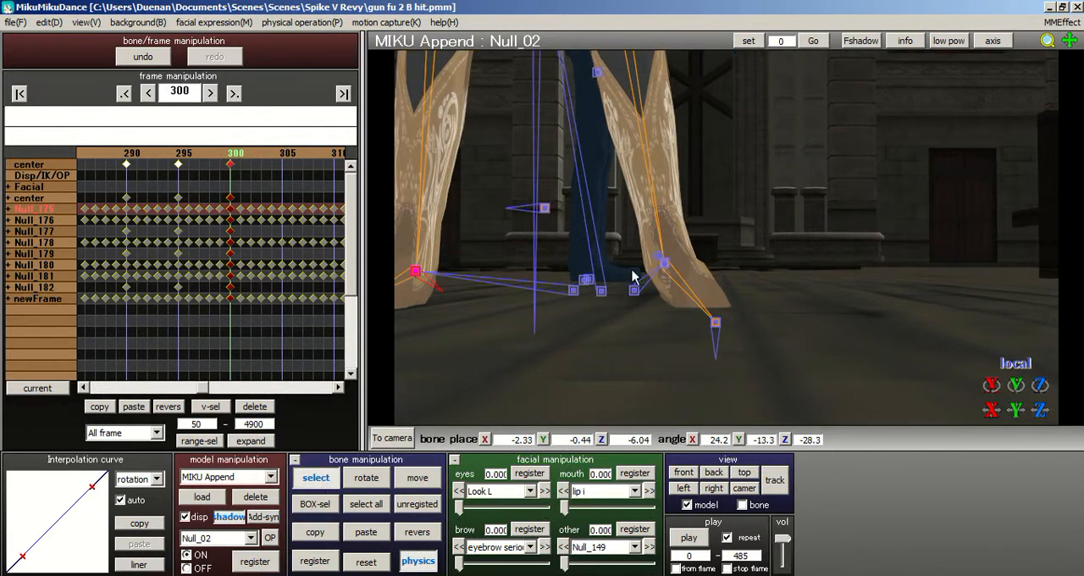
pyautogui.click(665, 264)
pyautogui.click(379, 479)
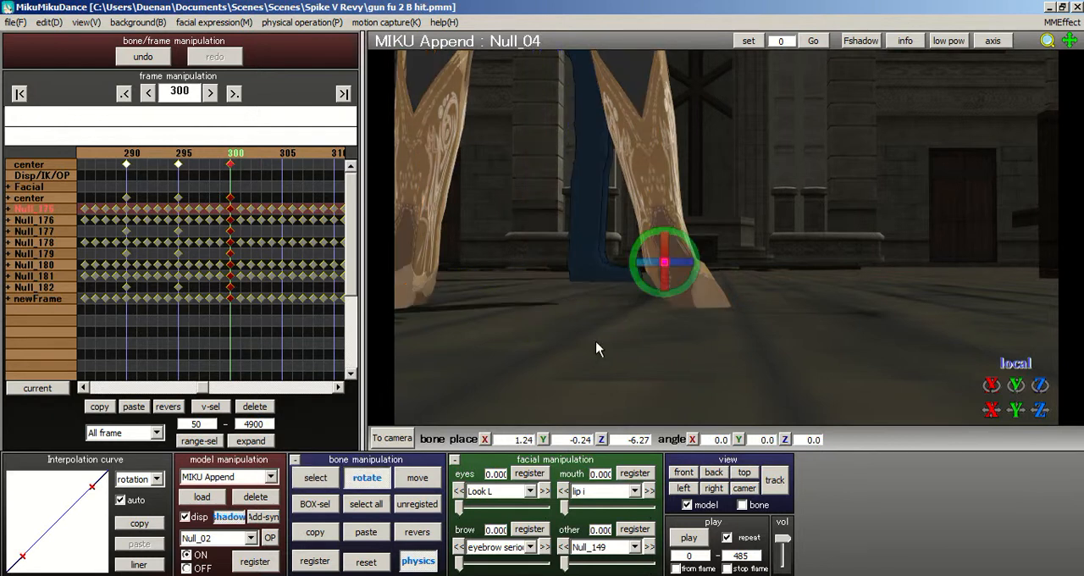
pyautogui.moveTo(661, 261); pyautogui.dragTo(699, 256)
pyautogui.moveTo(729, 241); pyautogui.dragTo(766, 278, button='middle')
pyautogui.scroll(-3, 767, 265)
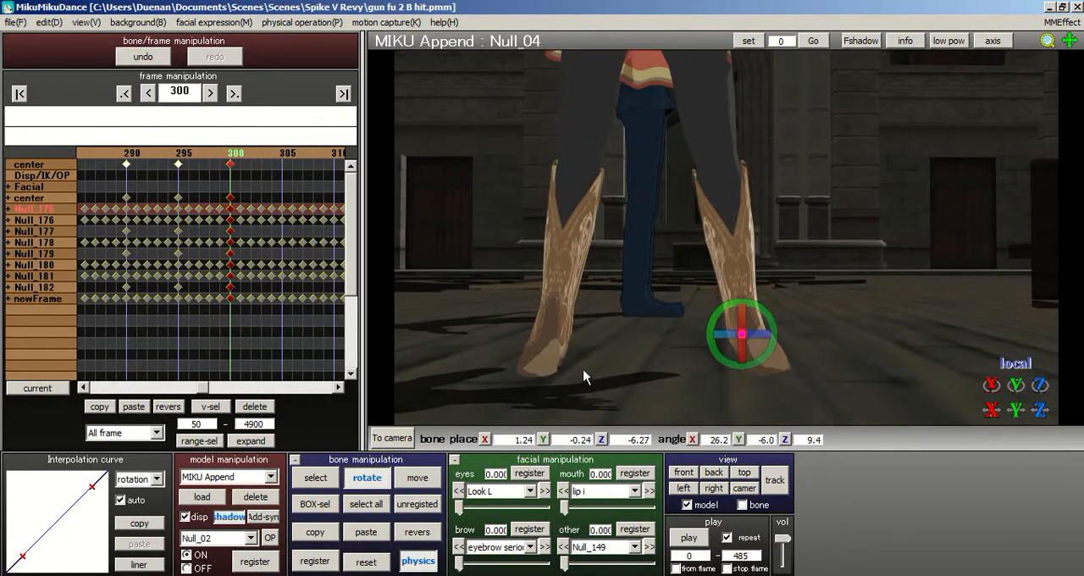
pyautogui.moveTo(760, 331); pyautogui.dragTo(730, 325)
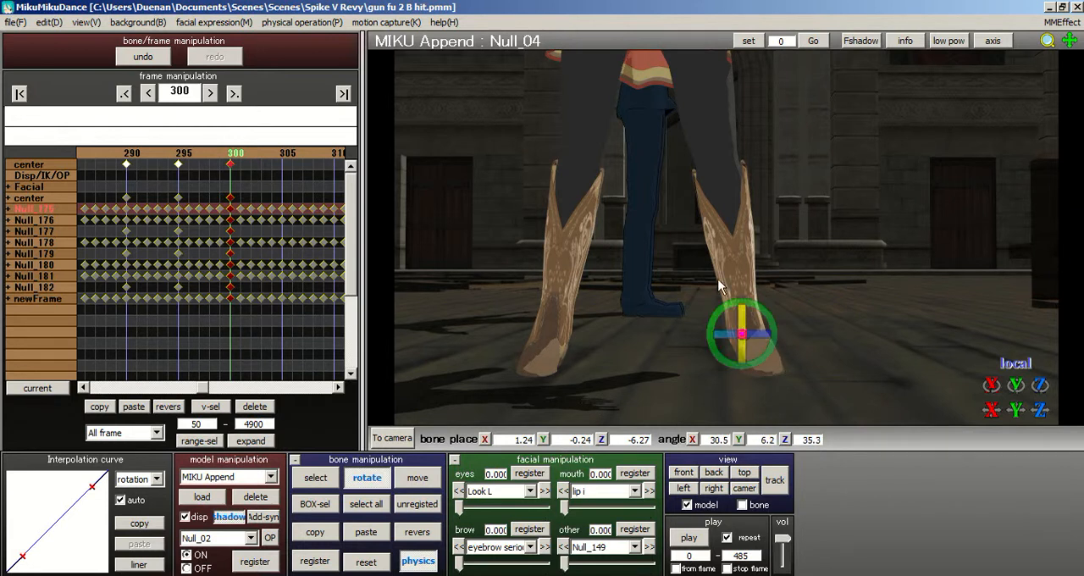
# - Rotate the left thigh bone Null_86 slightly to about -9.8, 9.2, -23.0
pyautogui.scroll(-3, 726, 288)
pyautogui.click(333, 476)
pyautogui.moveTo(727, 238); pyautogui.dragTo(735, 342, button='middle')
pyautogui.click(689, 164)
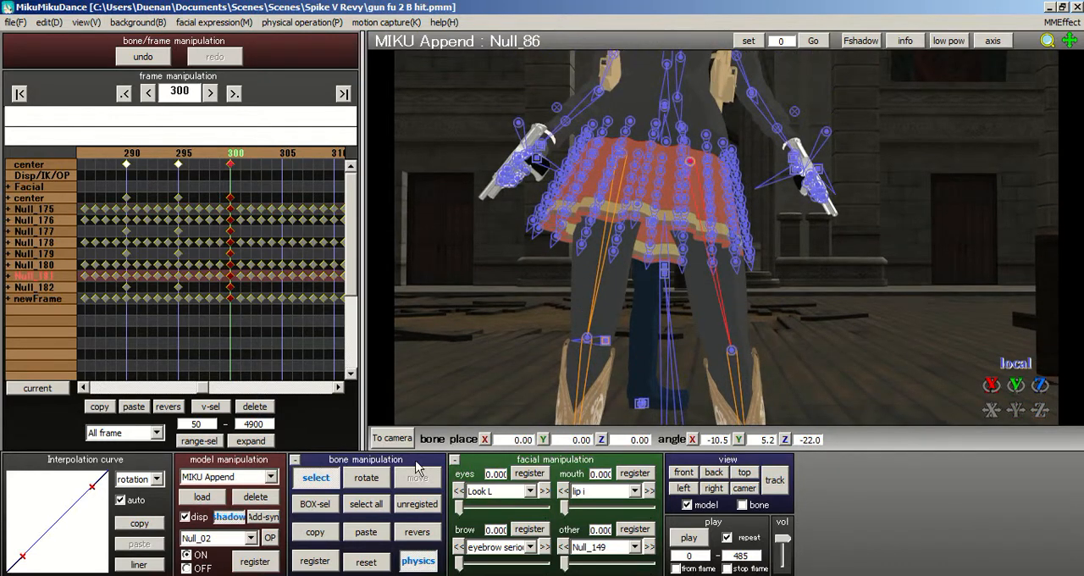
pyautogui.click(366, 477)
pyautogui.moveTo(712, 158); pyautogui.dragTo(713, 164)
pyautogui.moveTo(765, 336); pyautogui.dragTo(695, 137, button='middle')
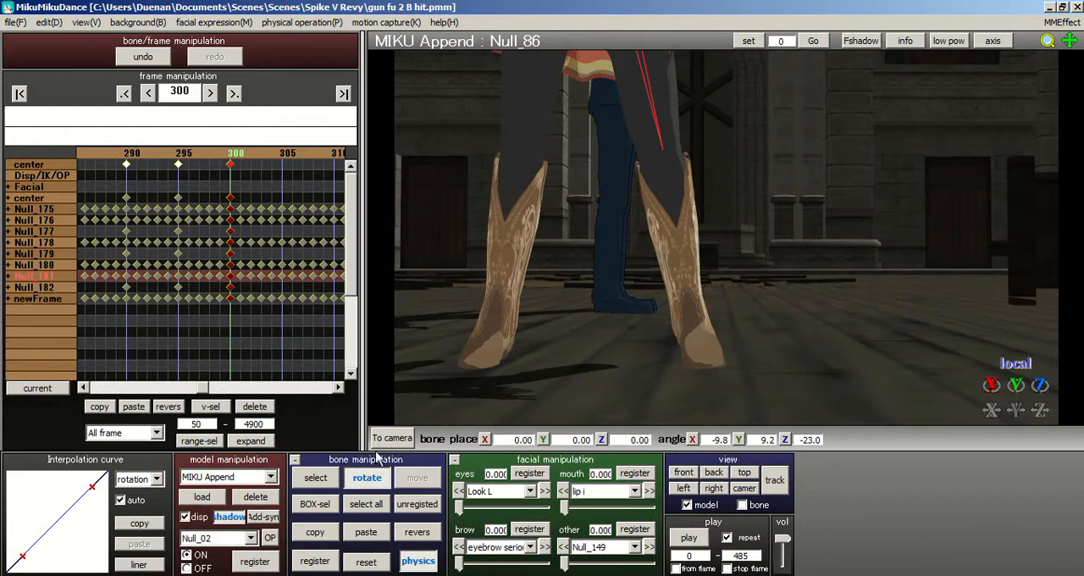
# - Refine the left foot bone Null_04's rotation to about 30.3, 7.5, 37.6
pyautogui.click(322, 473)
pyautogui.scroll(1, 625, 335)
pyautogui.click(674, 356)
pyautogui.click(675, 358)
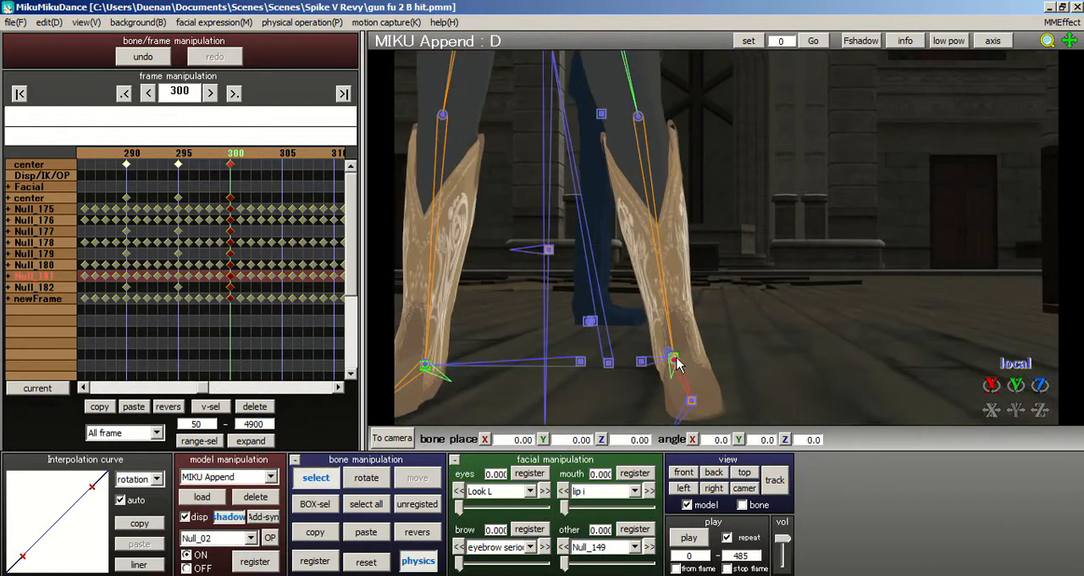
pyautogui.moveTo(725, 230); pyautogui.dragTo(722, 214, button='middle')
pyautogui.click(663, 290)
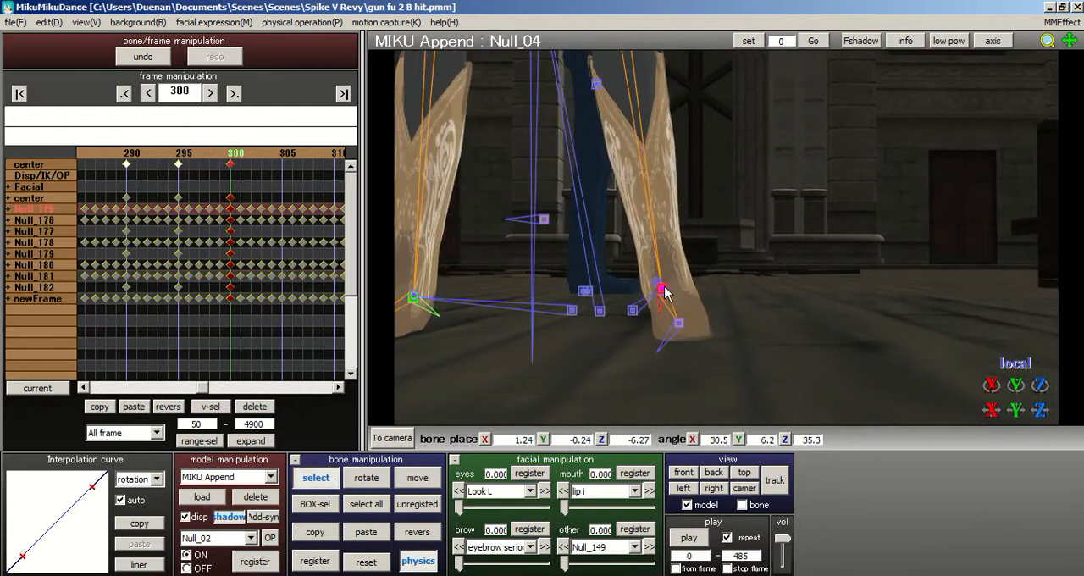
pyautogui.press('x')
pyautogui.moveTo(688, 279); pyautogui.dragTo(689, 273)
pyautogui.moveTo(750, 240); pyautogui.dragTo(762, 245, button='middle')
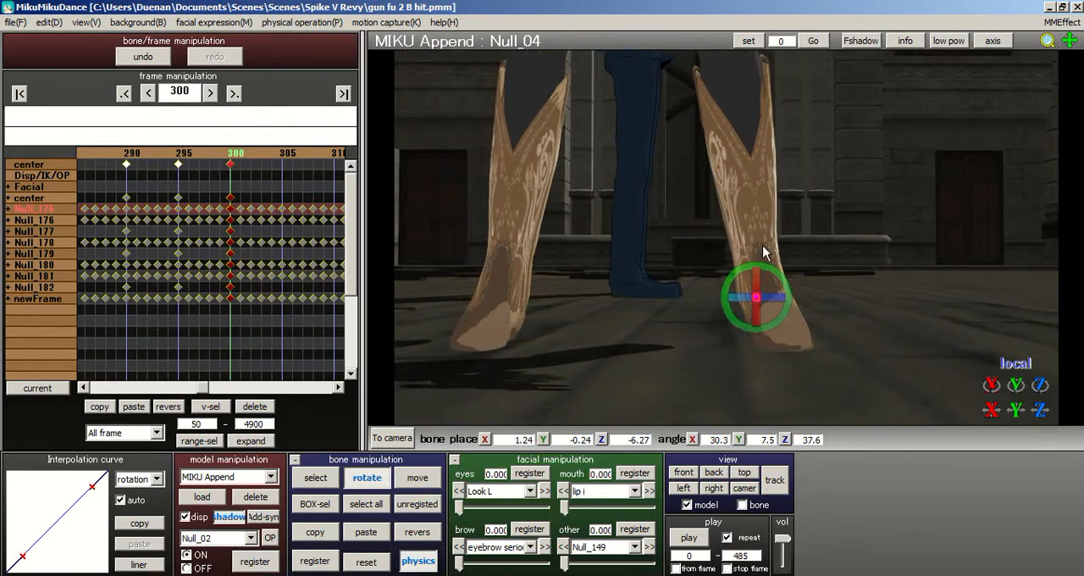
# - Turn the right foot bone Null_02 further outward to about 19.6, -20.2, -45.4
pyautogui.click(316, 478)
pyautogui.click(509, 308)
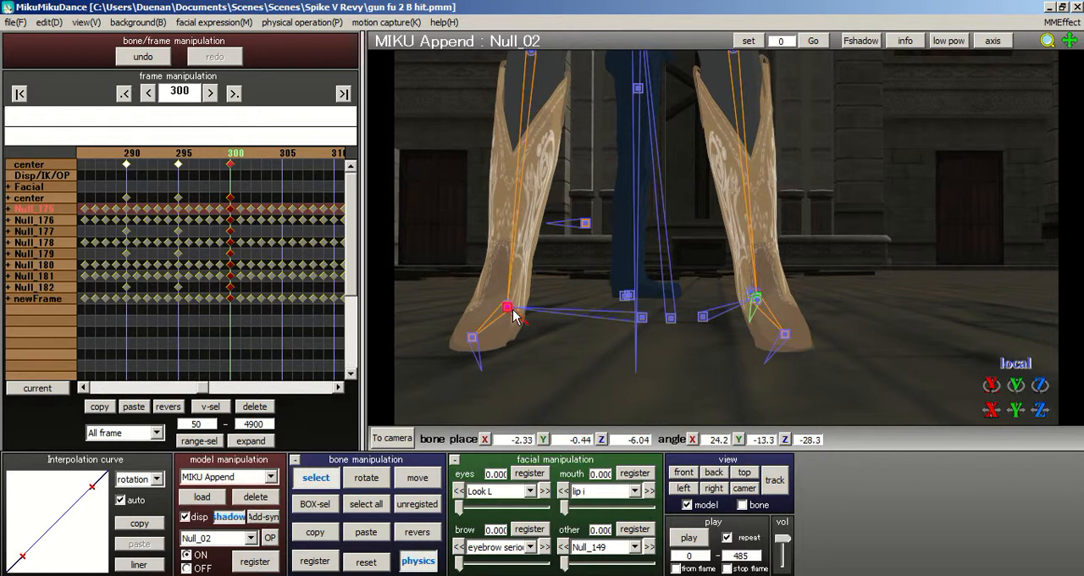
pyautogui.click(367, 478)
pyautogui.moveTo(528, 293); pyautogui.dragTo(529, 290)
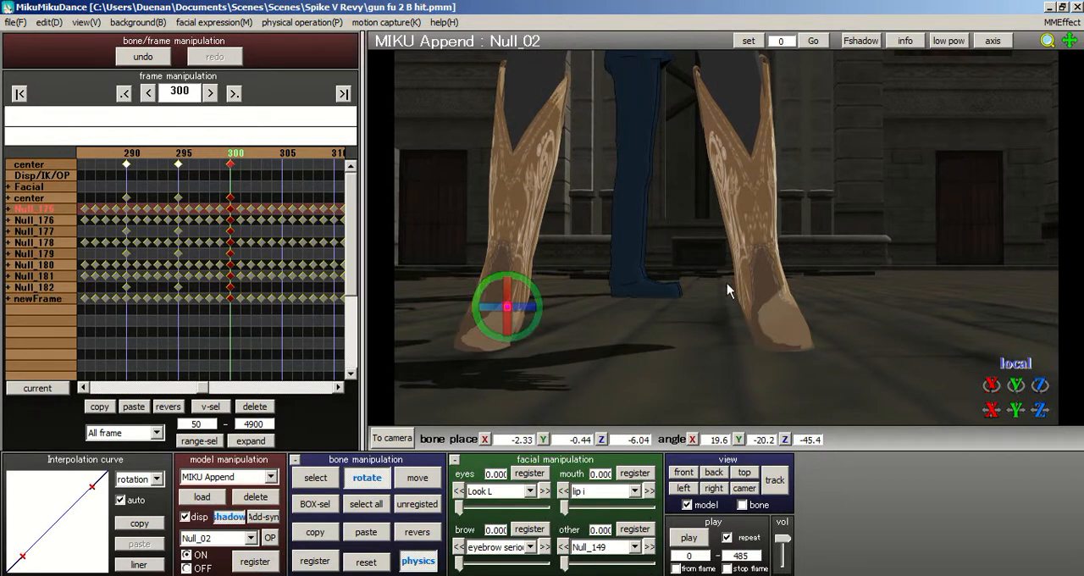
# - Select all MIKU Append bones and register the adjusted foot pose at frame 300
pyautogui.moveTo(726, 284); pyautogui.dragTo(672, 166, button='middle')
pyautogui.moveTo(672, 166)
pyautogui.mouseDown(button='right')
pyautogui.moveTo(627, 131)
pyautogui.moveTo(604, 136)
pyautogui.moveTo(670, 162)
pyautogui.mouseUp(button='right')
pyautogui.scroll(-3, 638, 158)
pyautogui.moveTo(669, 162); pyautogui.dragTo(743, 382, button='middle')
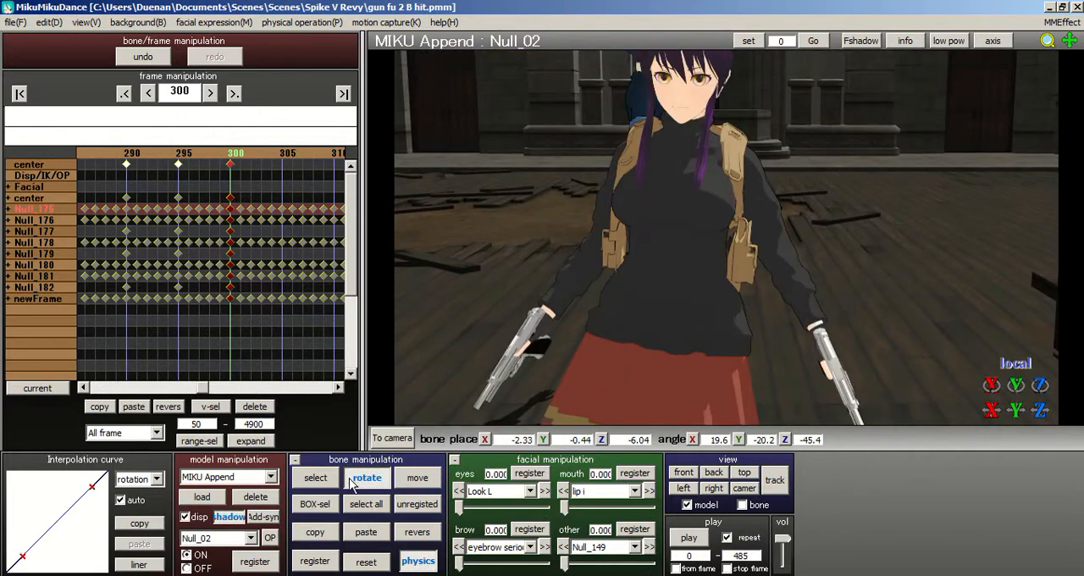
pyautogui.click(362, 504)
pyautogui.moveTo(583, 330)
pyautogui.mouseDown(button='right')
pyautogui.moveTo(597, 323)
pyautogui.moveTo(562, 327)
pyautogui.mouseUp(button='right')
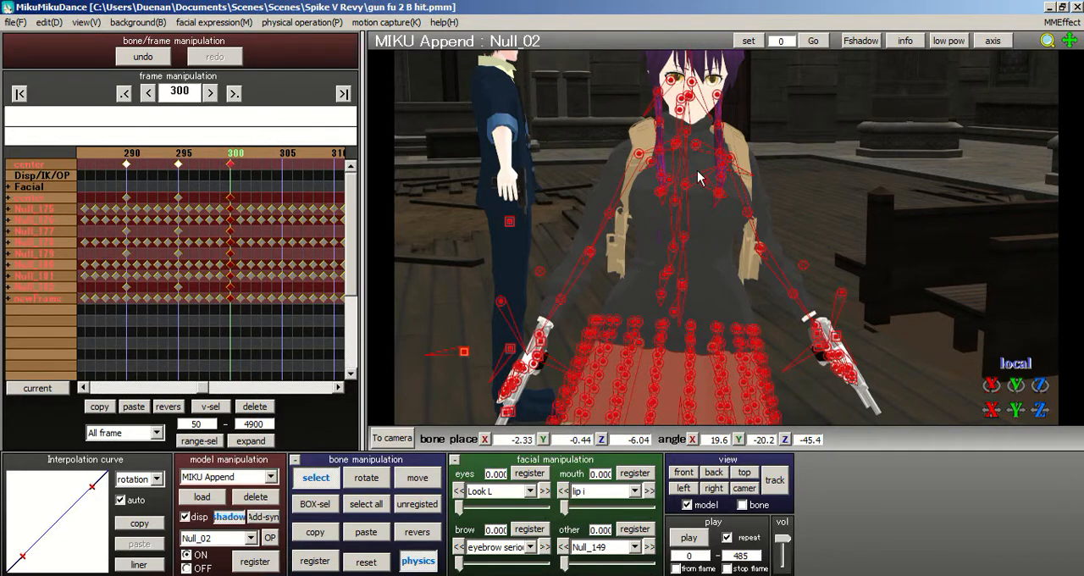
# - Try rotating the R hand bone to about -19.9, 6.6, 39.9 to raise its pistol
pyautogui.moveTo(700, 177); pyautogui.dragTo(670, 175, button='right')
pyautogui.click(471, 181)
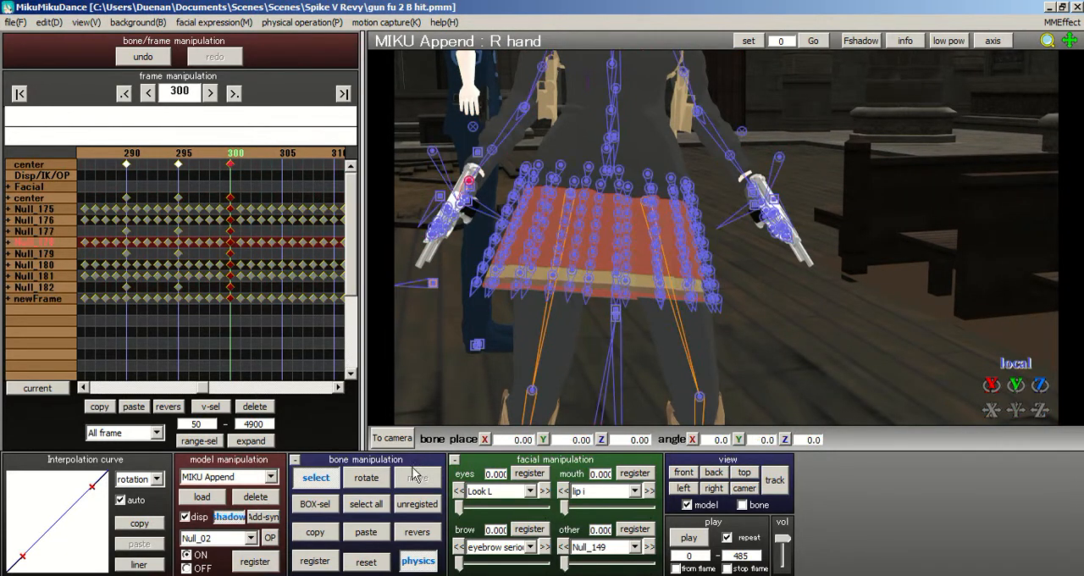
pyautogui.click(373, 477)
pyautogui.moveTo(484, 176); pyautogui.dragTo(508, 193)
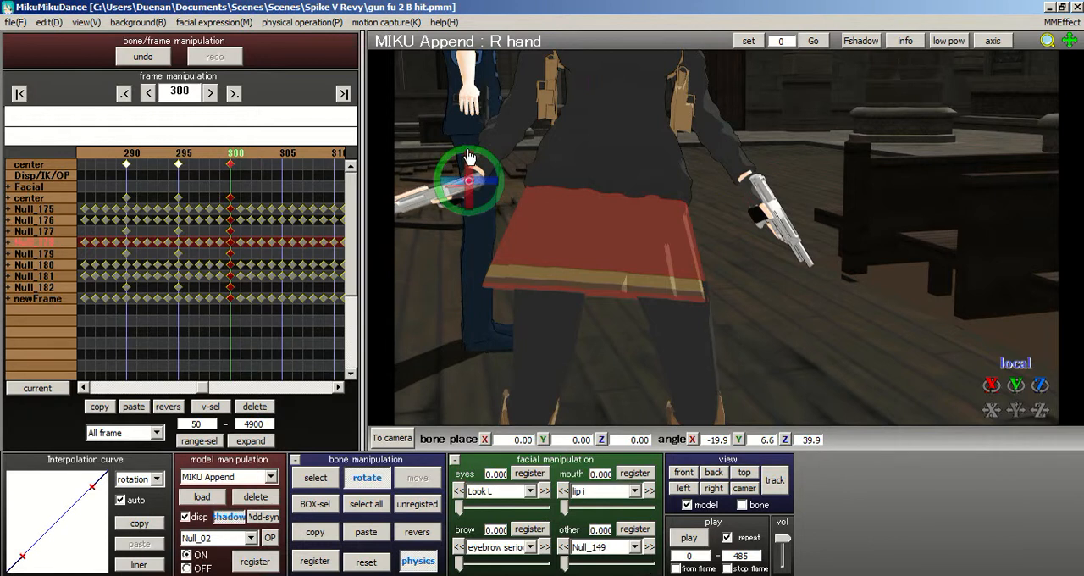
# - Try rotating the right thigh bone Null_82 to about -19.5, 12.0, 28.5
pyautogui.click(316, 478)
pyautogui.click(568, 197)
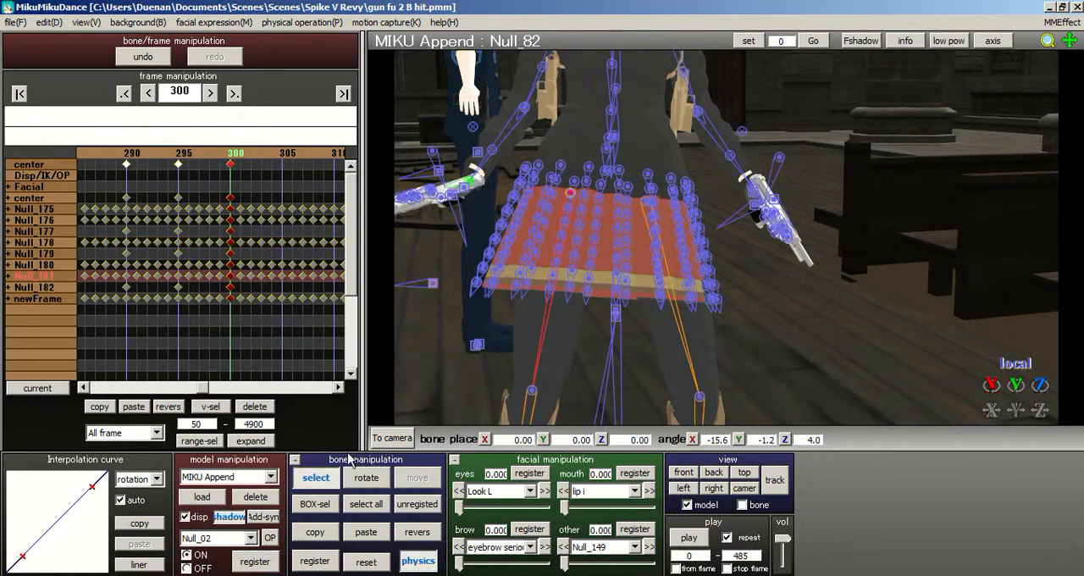
pyautogui.moveTo(729, 216); pyautogui.dragTo(723, 142, button='middle')
pyautogui.click(368, 478)
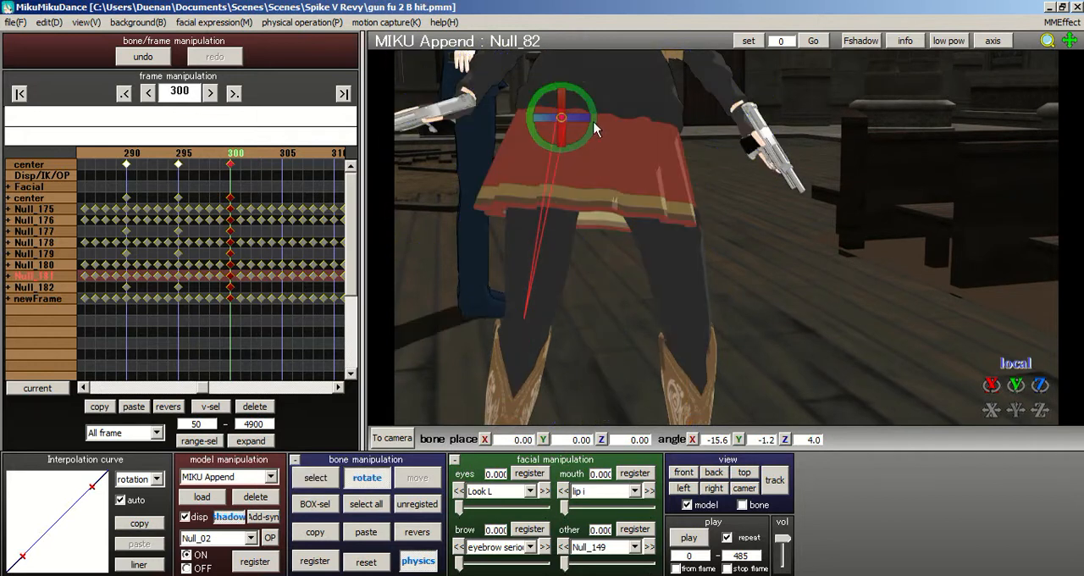
pyautogui.moveTo(597, 118); pyautogui.dragTo(475, 184)
pyautogui.scroll(-4, 725, 187)
pyautogui.moveTo(724, 187); pyautogui.dragTo(592, 293, button='right')
pyautogui.scroll(5, 642, 296)
pyautogui.scroll(-5, 623, 299)
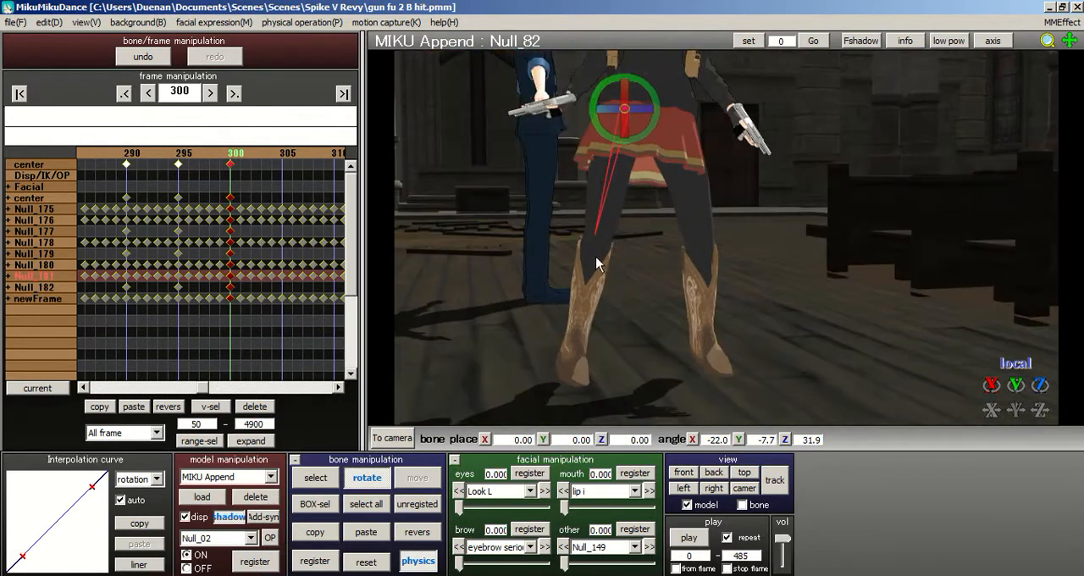
pyautogui.moveTo(603, 110); pyautogui.dragTo(640, 172)
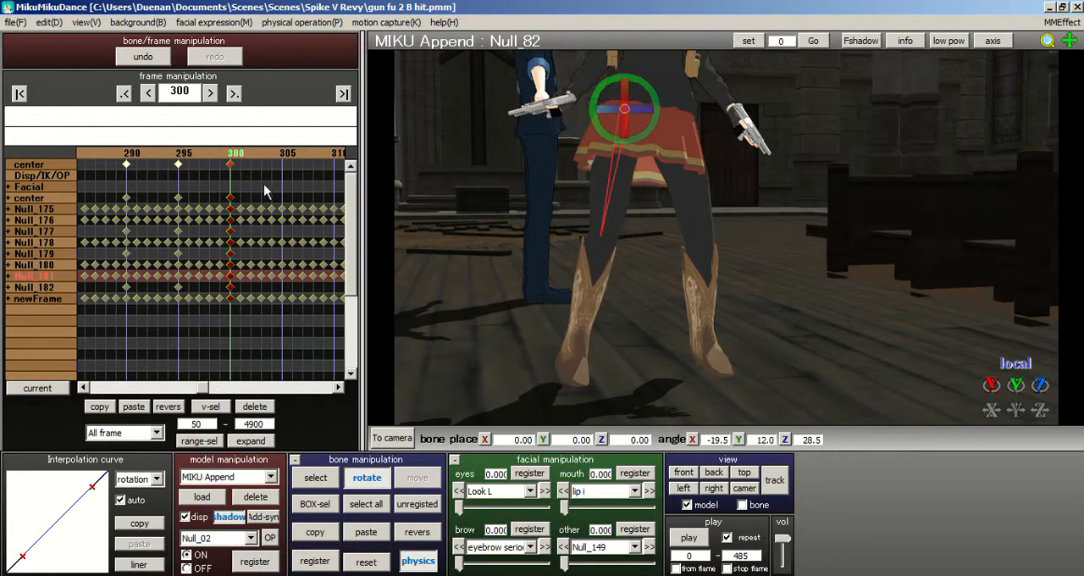
# - Compare MIKU Append's leg pose at frame 299 with the one at frame 300
pyautogui.press('Left')
pyautogui.moveTo(702, 198); pyautogui.dragTo(733, 219, button='right')
pyautogui.scroll(3, 763, 222)
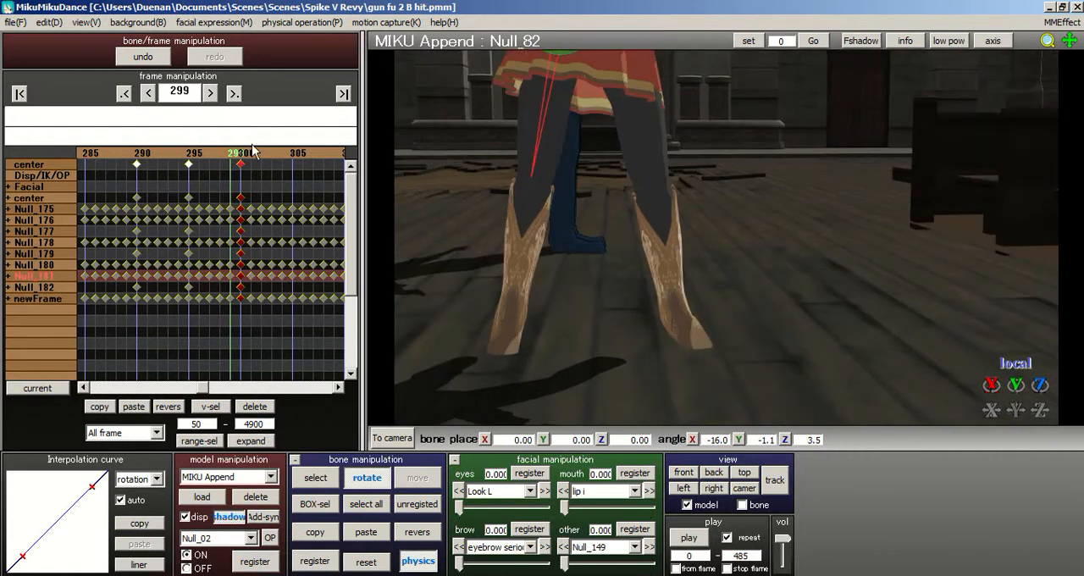
pyautogui.press('Right')
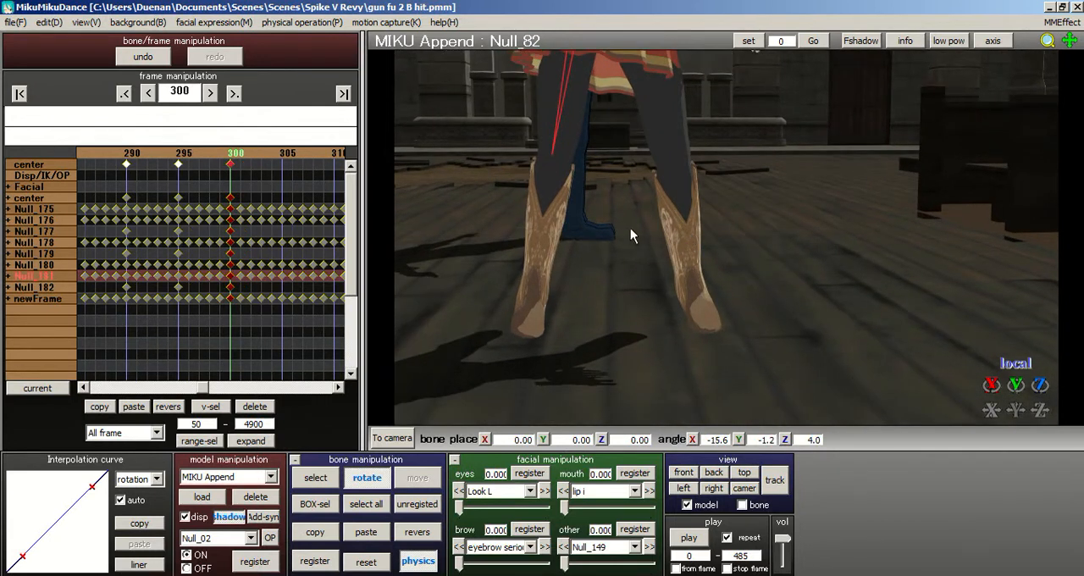
# - Move the Null_01 bone to about -0.29, -1.04, -6.52 and register the pose for all bones at frame 300
pyautogui.moveTo(643, 196); pyautogui.dragTo(577, 301, button='right')
pyautogui.click(313, 477)
pyautogui.scroll(3, 678, 254)
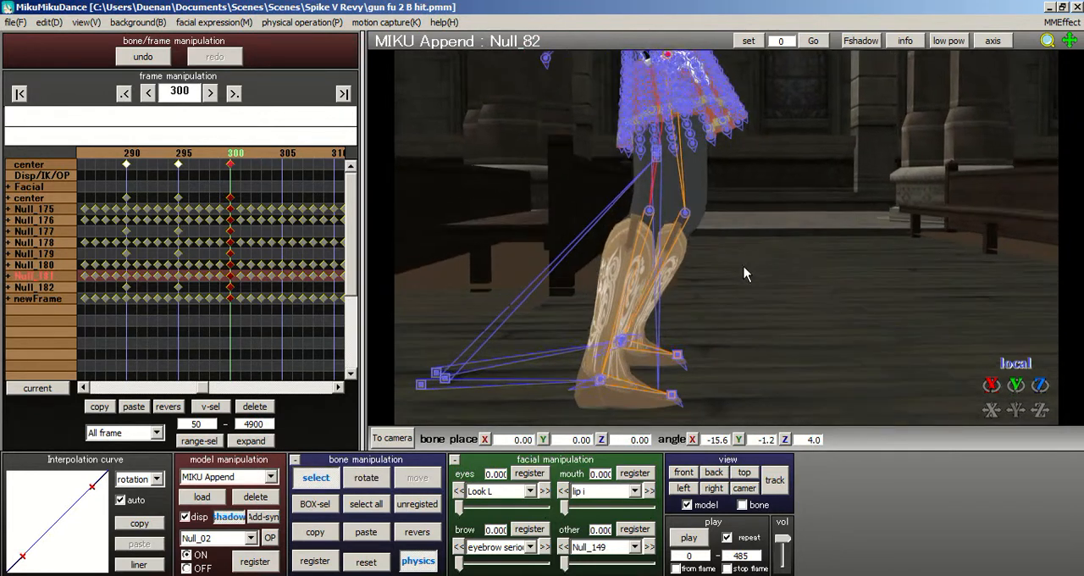
pyautogui.click(662, 161)
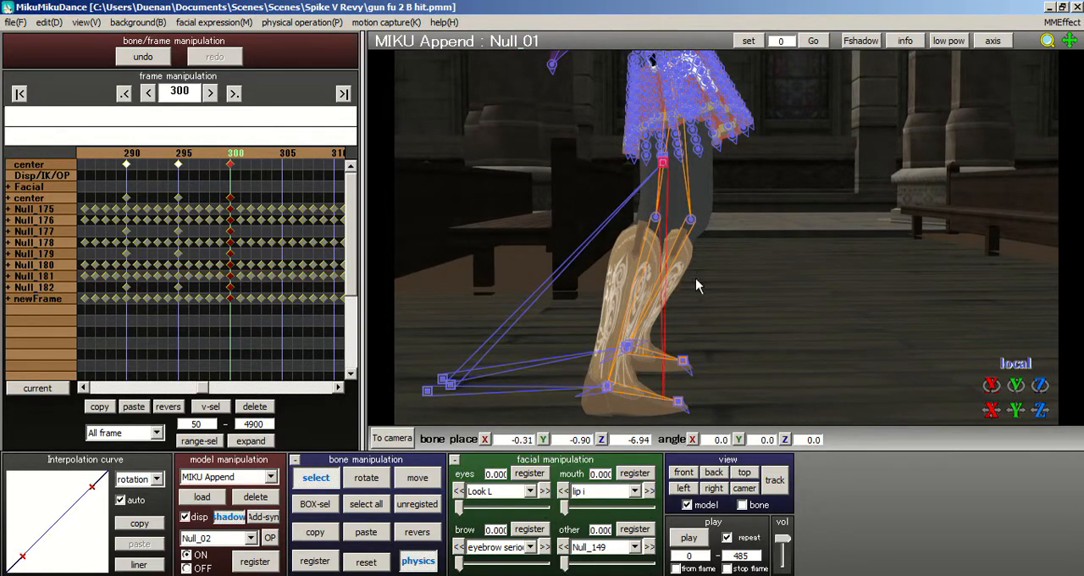
pyautogui.click(418, 478)
pyautogui.moveTo(709, 169); pyautogui.dragTo(694, 166)
pyautogui.moveTo(665, 127); pyautogui.dragTo(667, 131)
pyautogui.moveTo(651, 142); pyautogui.dragTo(603, 146, button='right')
pyautogui.scroll(5, 596, 152)
pyautogui.click(366, 504)
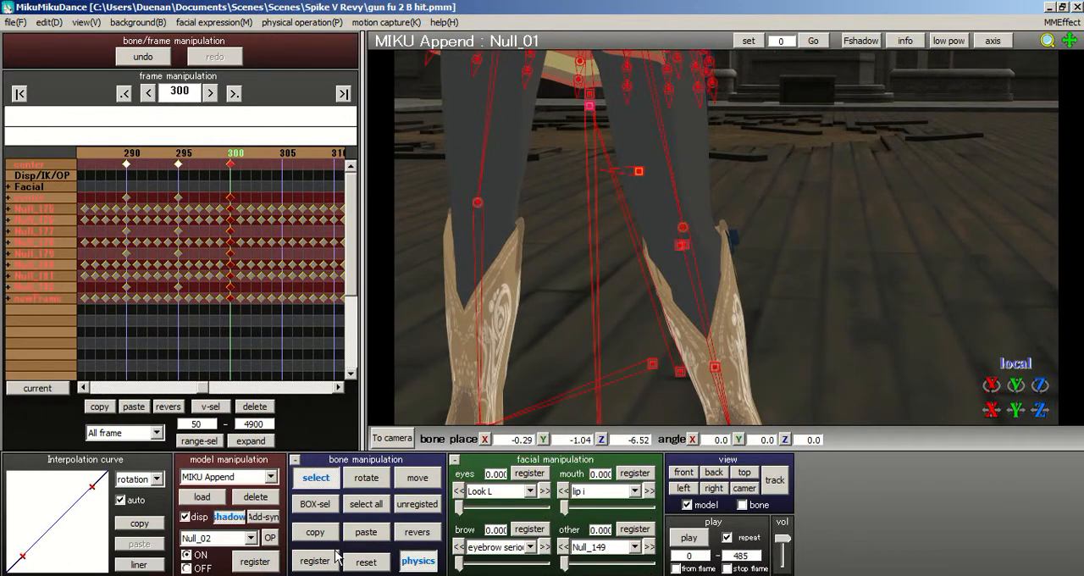
# - Reset the rotation of the Null_08 bone at the waist
pyautogui.scroll(-5, 515, 181)
pyautogui.moveTo(763, 200); pyautogui.dragTo(587, 181, button='right')
pyautogui.click(631, 127)
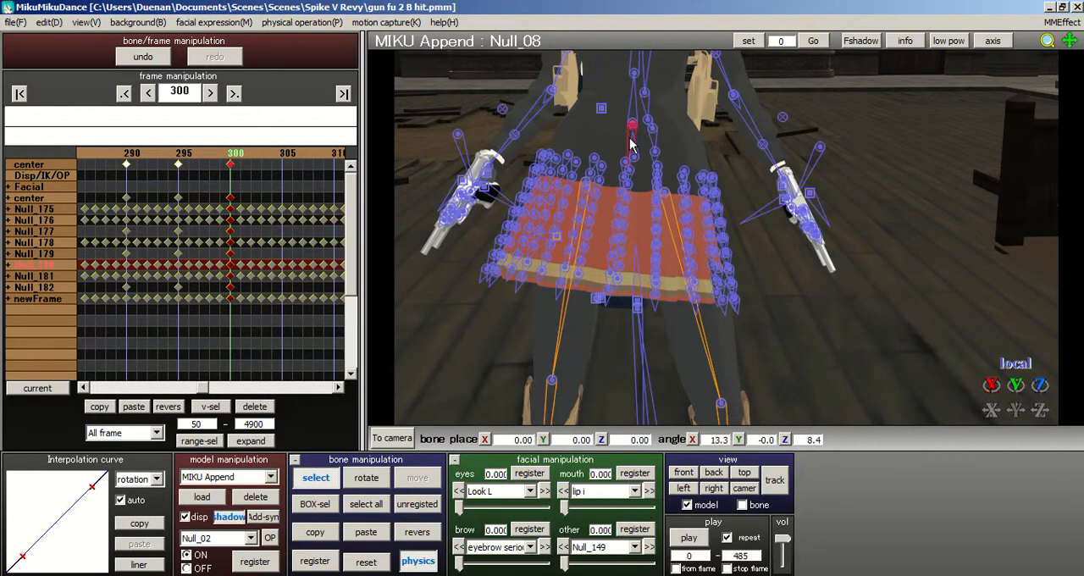
pyautogui.click(366, 561)
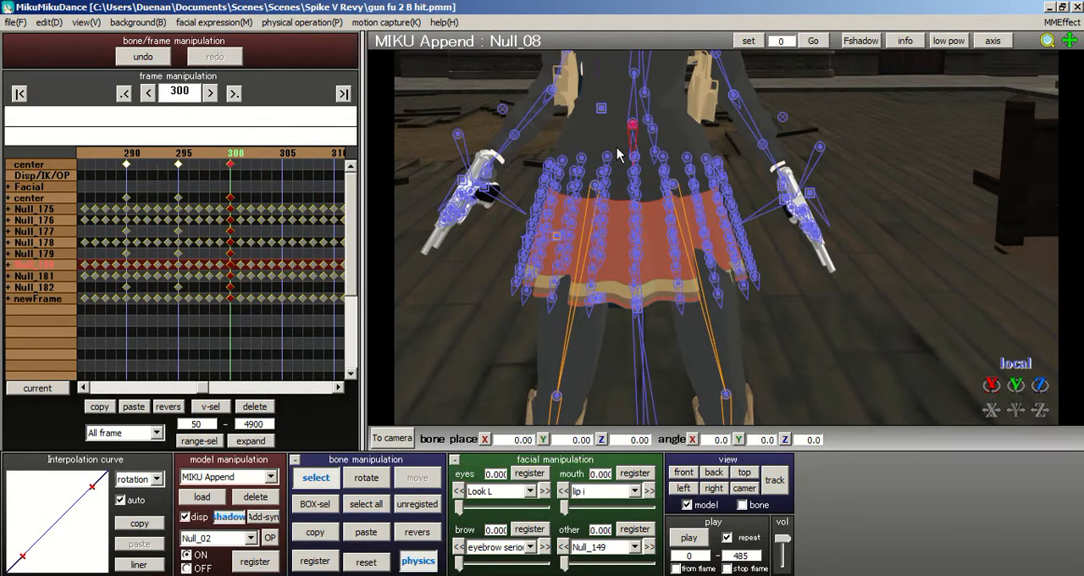
# - Rotate the Null_08 waist bone to about 7.4, -0.5, 0.7 and register the pose for all bones at frame 300
pyautogui.scroll(-3, 649, 175)
pyautogui.click(366, 478)
pyautogui.scroll(3, 661, 144)
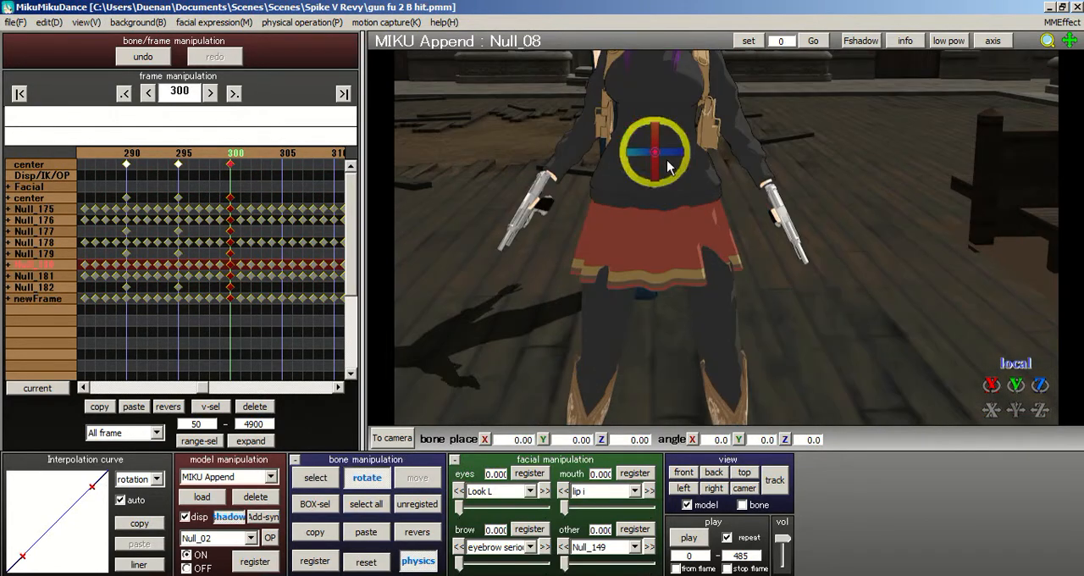
pyautogui.moveTo(654, 127); pyautogui.dragTo(686, 149)
pyautogui.moveTo(685, 144)
pyautogui.mouseDown(button='right')
pyautogui.moveTo(718, 150)
pyautogui.moveTo(702, 149)
pyautogui.mouseUp(button='right')
pyautogui.moveTo(696, 149); pyautogui.dragTo(695, 155)
pyautogui.click(367, 503)
pyautogui.moveTo(720, 148); pyautogui.dragTo(711, 314, button='right')
pyautogui.click(357, 507)
pyautogui.click(318, 565)
pyautogui.click(315, 552)
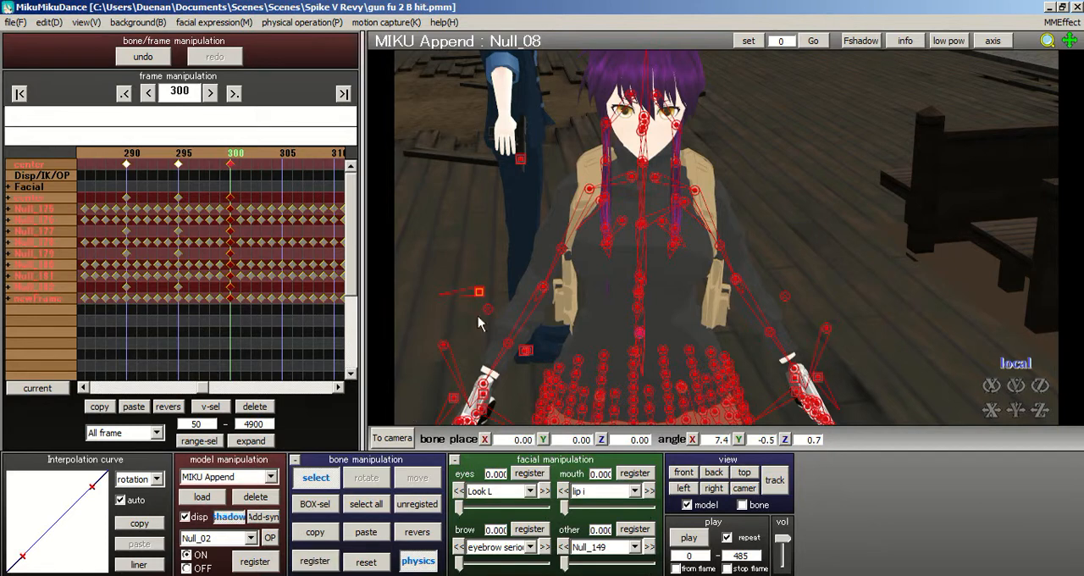
# - Set MIKU Append's eyebrow serious morph to 1.000 and register it at frame 300
pyautogui.scroll(5, 542, 258)
pyautogui.moveTo(740, 256)
pyautogui.mouseDown(button='middle')
pyautogui.moveTo(757, 297)
pyautogui.moveTo(729, 263)
pyautogui.mouseUp(button='middle')
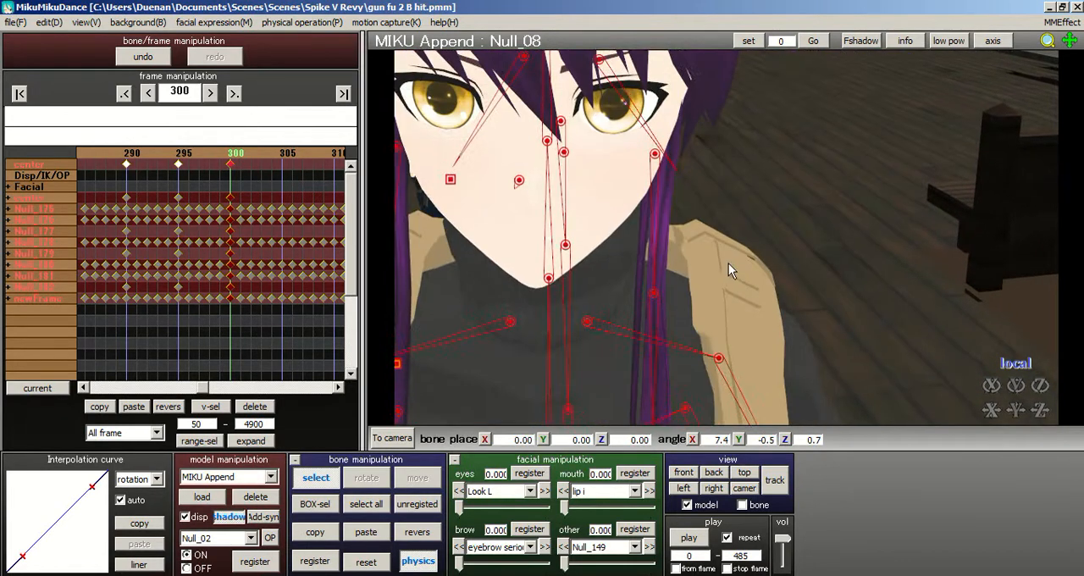
pyautogui.moveTo(728, 264); pyautogui.dragTo(720, 251, button='right')
pyautogui.moveTo(458, 566); pyautogui.dragTo(545, 564)
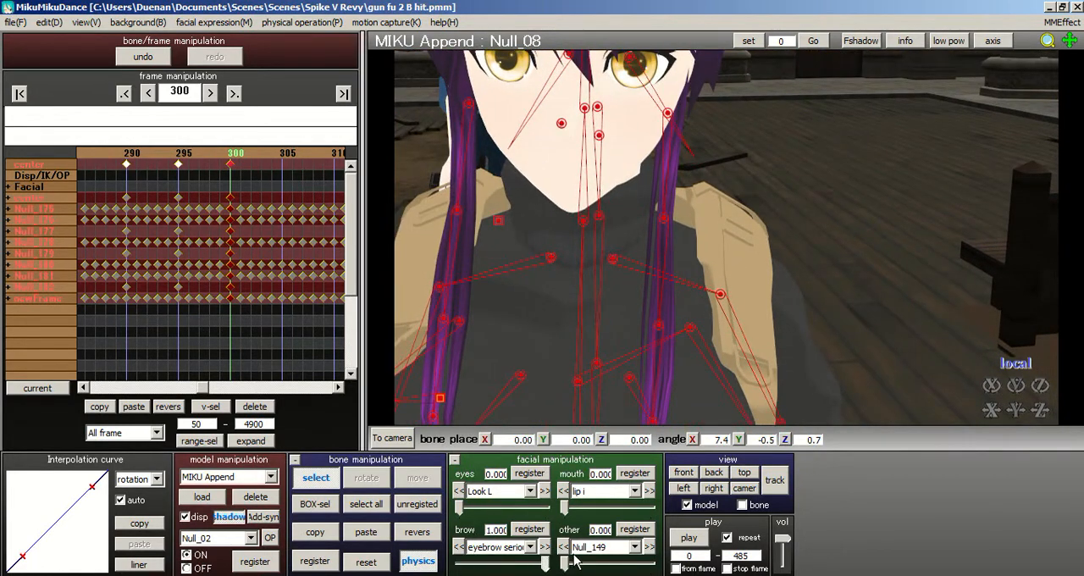
pyautogui.moveTo(730, 243); pyautogui.dragTo(735, 250, button='right')
# - Replace the trial lip i mouth morph with lip niyari set to 1.000
pyautogui.moveTo(570, 508); pyautogui.dragTo(648, 508)
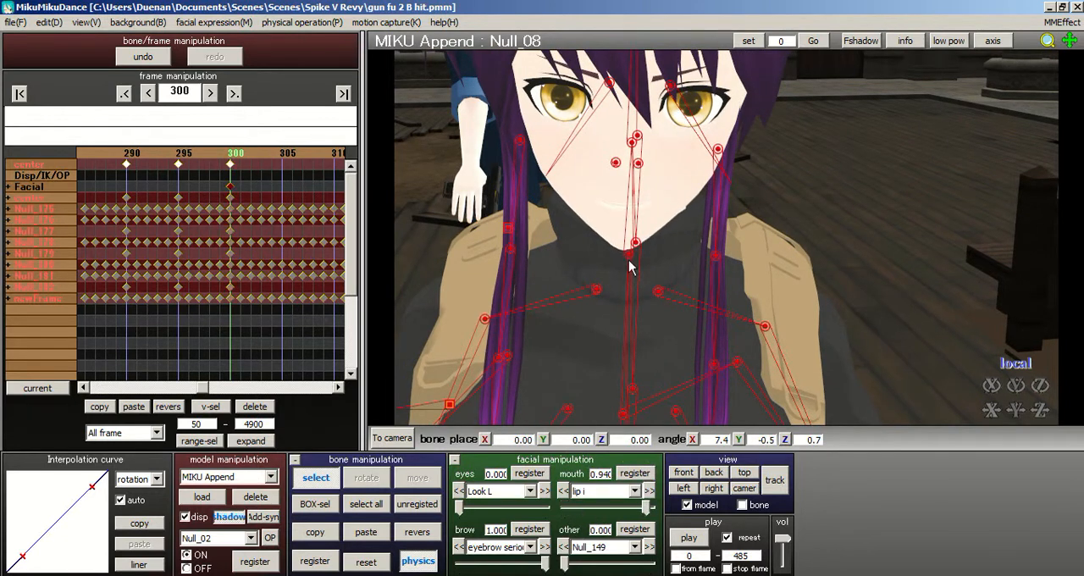
pyautogui.click(619, 490)
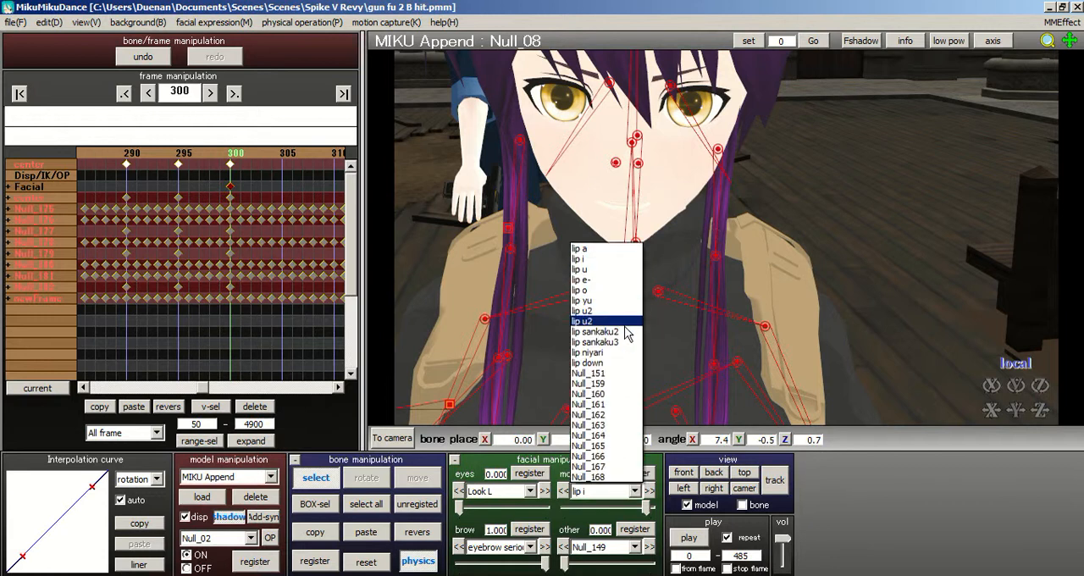
pyautogui.click(602, 353)
pyautogui.moveTo(567, 511); pyautogui.dragTo(652, 508)
pyautogui.moveTo(624, 343); pyautogui.dragTo(726, 287, button='right')
# - Set the eye zitome morph to 1.000 and the eye small morph to 0.780 at frame 300
pyautogui.click(482, 494)
pyautogui.click(498, 343)
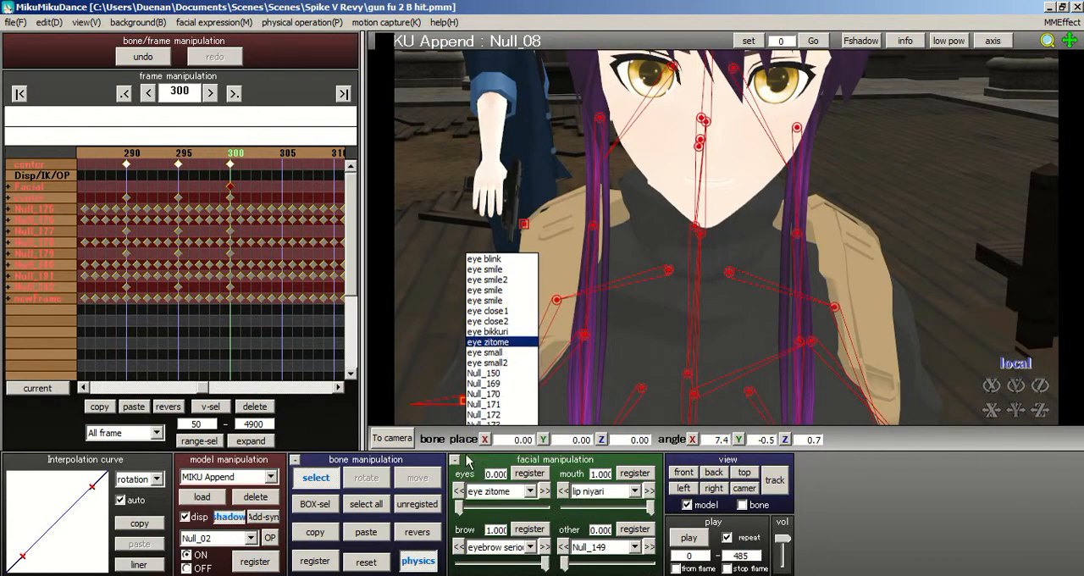
pyautogui.click(502, 505)
pyautogui.moveTo(479, 508); pyautogui.dragTo(551, 508)
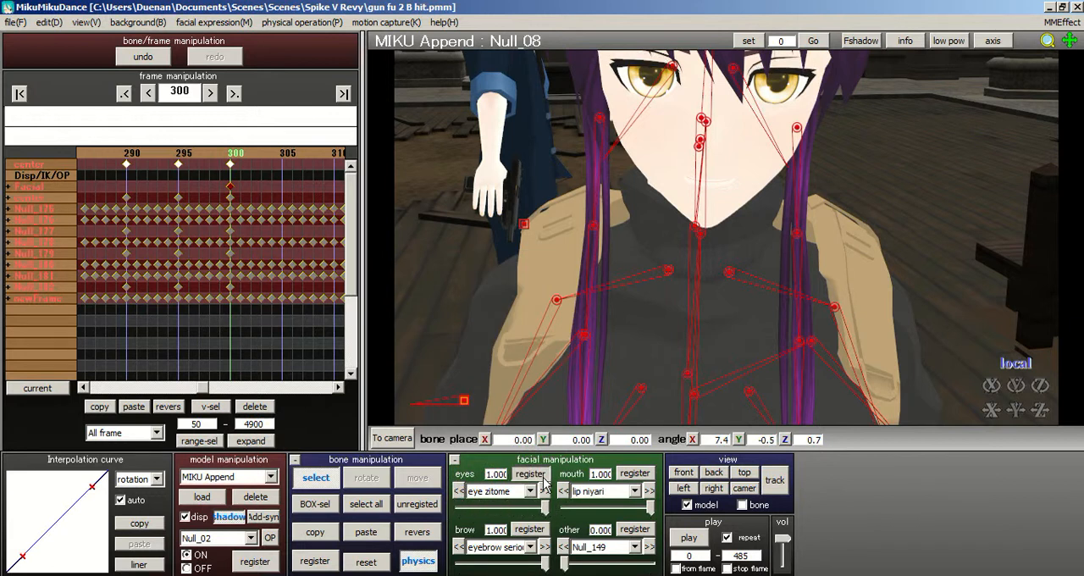
pyautogui.click(530, 491)
pyautogui.click(507, 353)
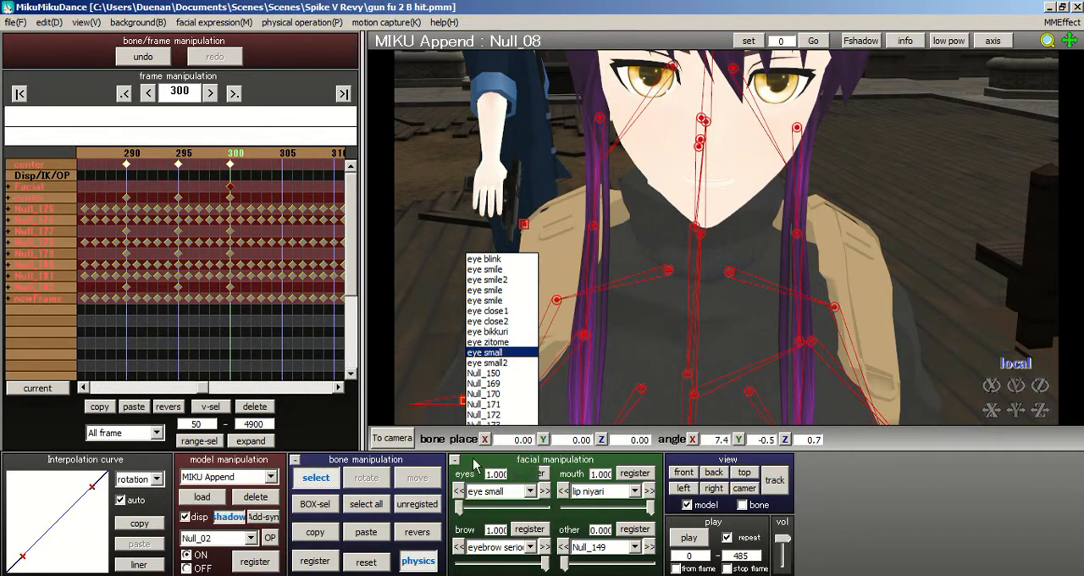
pyautogui.moveTo(458, 507); pyautogui.dragTo(531, 507)
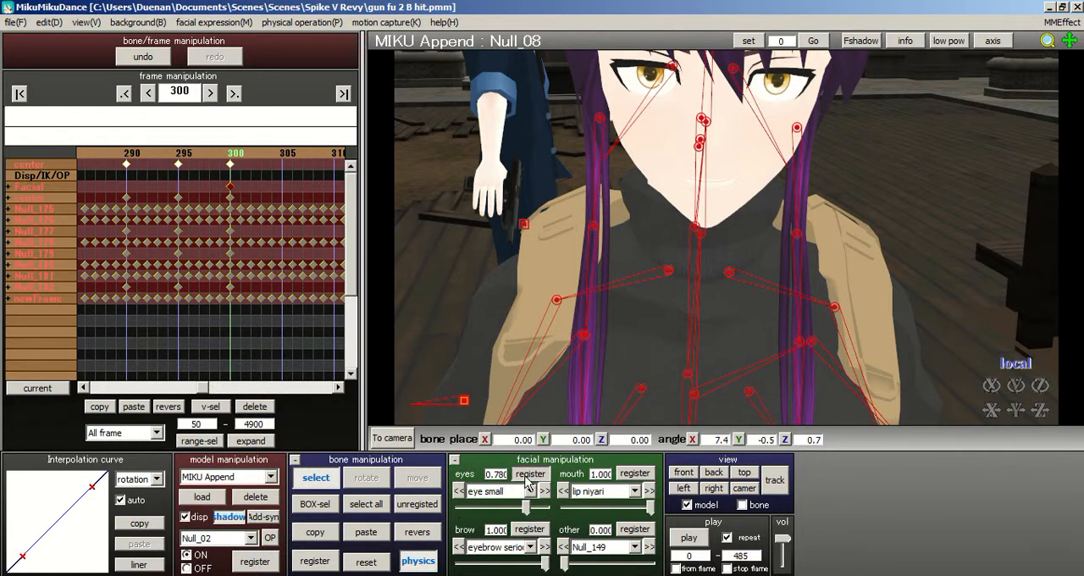
# - Set the eye small2 morph to 0.460 and register it at frame 300
pyautogui.click(530, 490)
pyautogui.click(495, 362)
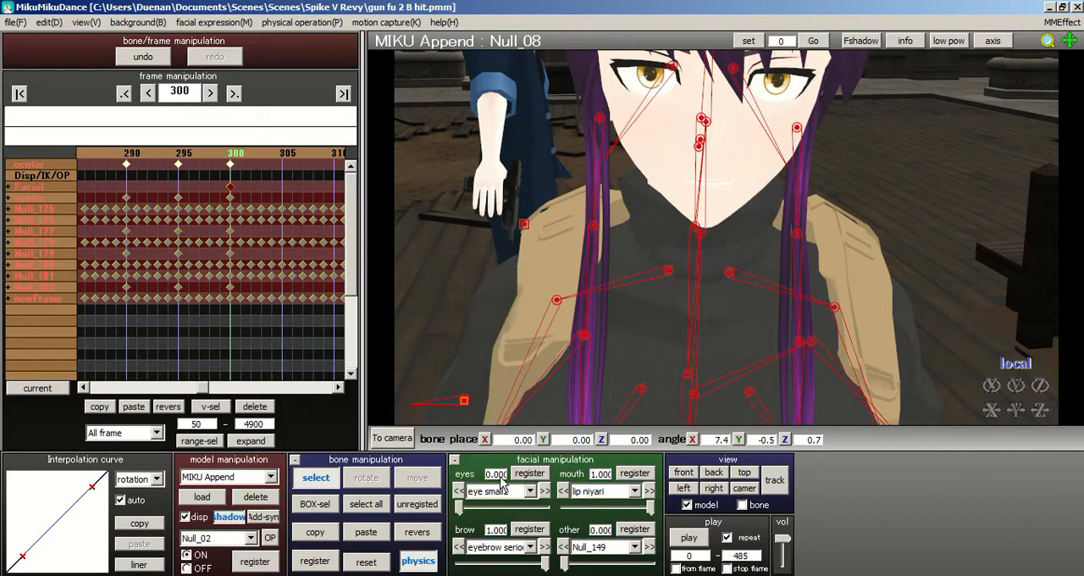
pyautogui.moveTo(458, 507); pyautogui.dragTo(497, 507)
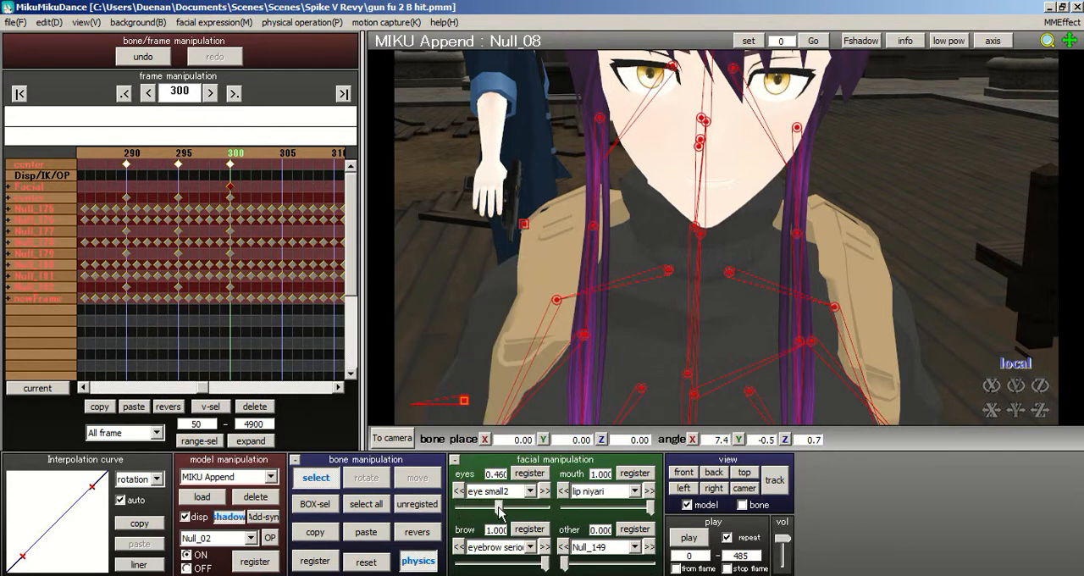
pyautogui.click(529, 476)
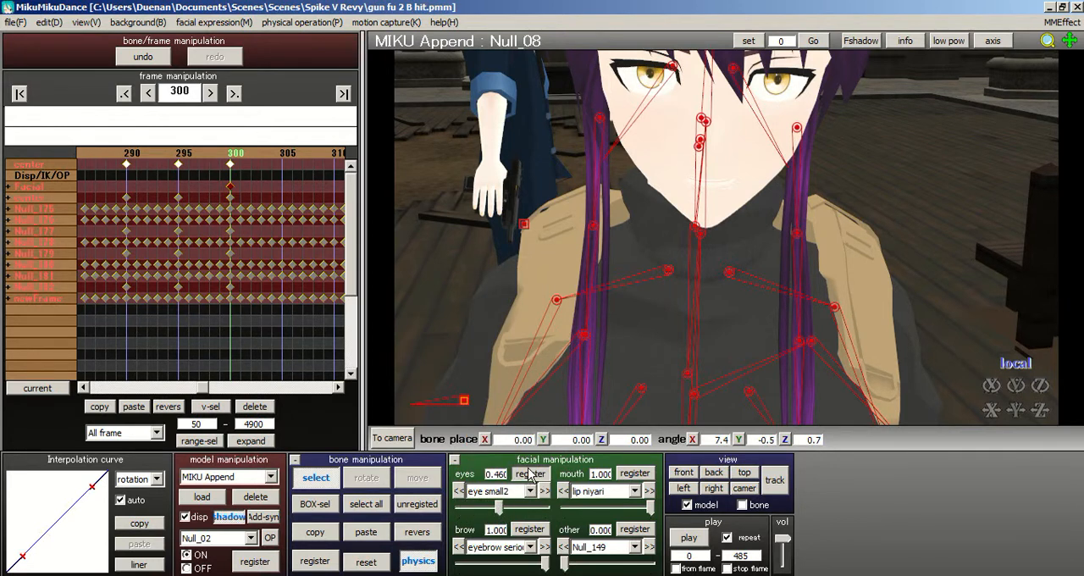
pyautogui.moveTo(646, 352); pyautogui.dragTo(603, 393, button='right')
# - Set the eye blink morph to 0.100 and register it at frame 300
pyautogui.click(529, 491)
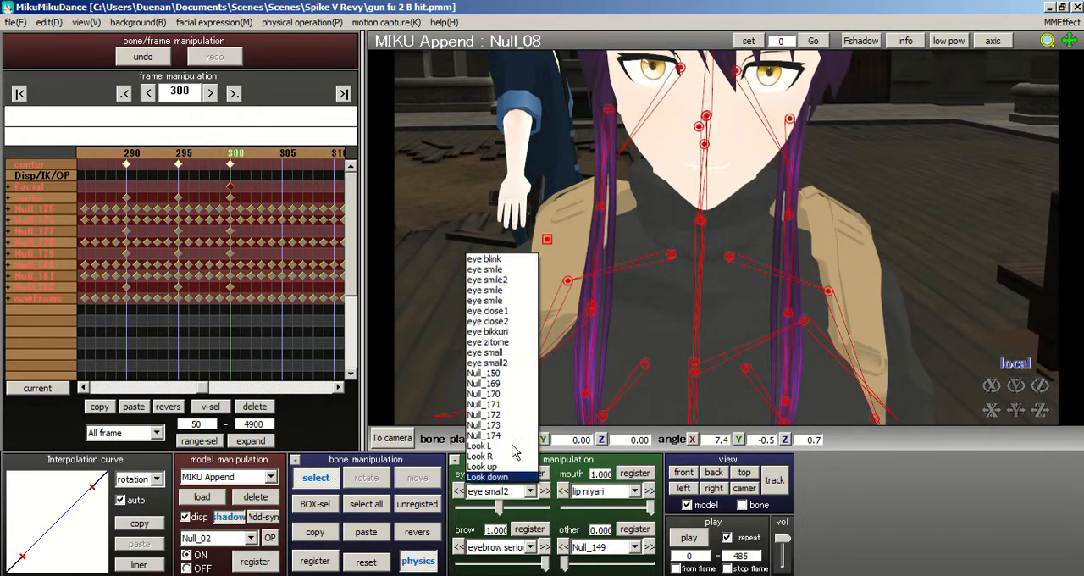
pyautogui.click(491, 258)
pyautogui.moveTo(459, 508); pyautogui.dragTo(466, 508)
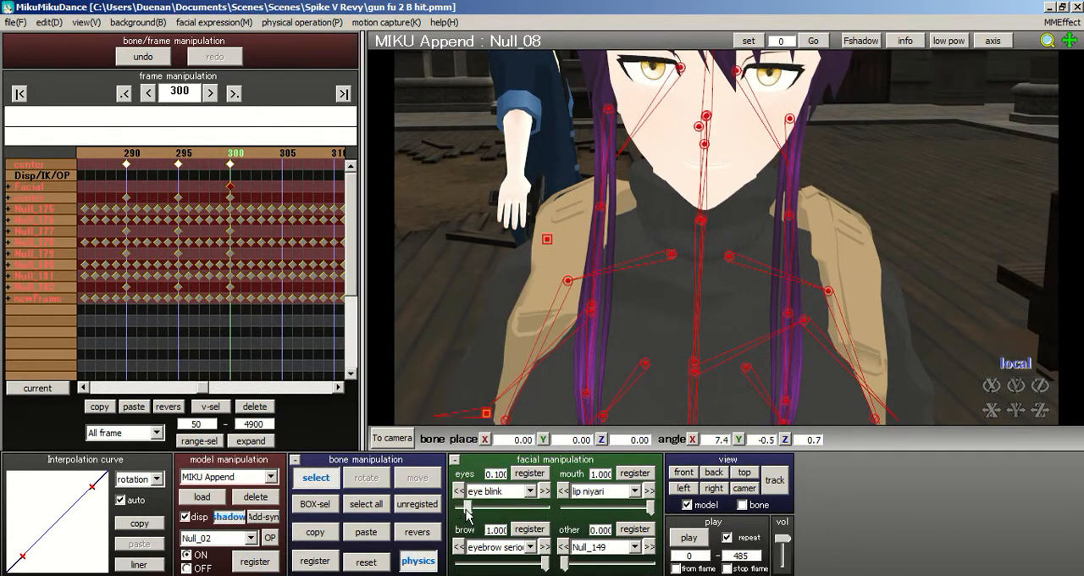
pyautogui.click(528, 475)
pyautogui.moveTo(725, 242); pyautogui.dragTo(722, 249, button='middle')
# - Try the different eyebrow anger morphs on MIKU Append's face
pyautogui.click(504, 549)
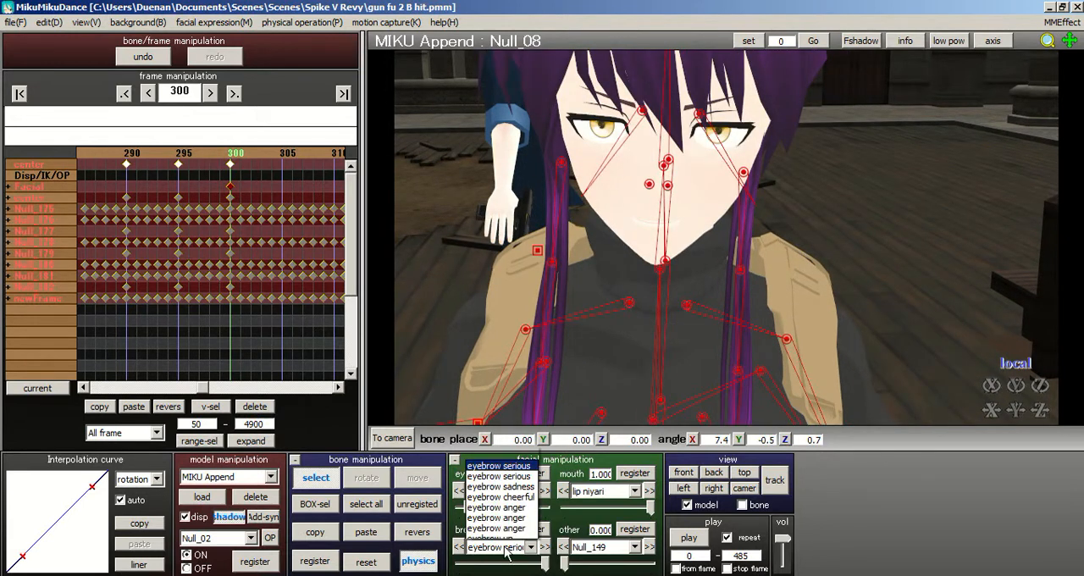
pyautogui.click(521, 387)
pyautogui.click(511, 547)
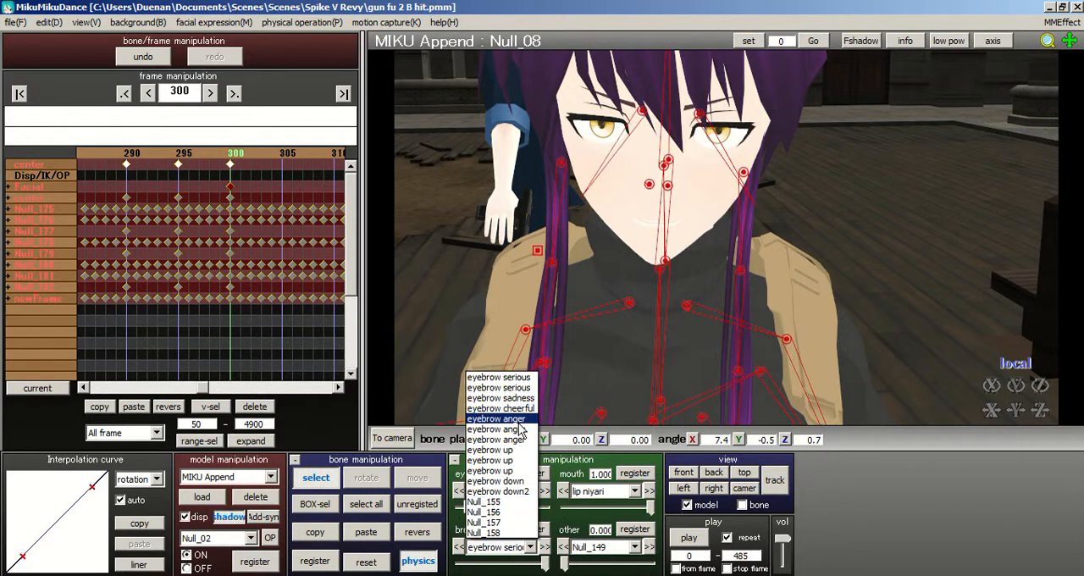
pyautogui.click(519, 428)
pyautogui.moveTo(463, 564)
pyautogui.mouseDown()
pyautogui.moveTo(580, 568)
pyautogui.moveTo(460, 565)
pyautogui.mouseUp()
pyautogui.click(479, 547)
pyautogui.click(508, 430)
pyautogui.click(493, 547)
pyautogui.click(496, 439)
# - Set the eyebrow down morph to 1.000 at frame 300
pyautogui.click(494, 547)
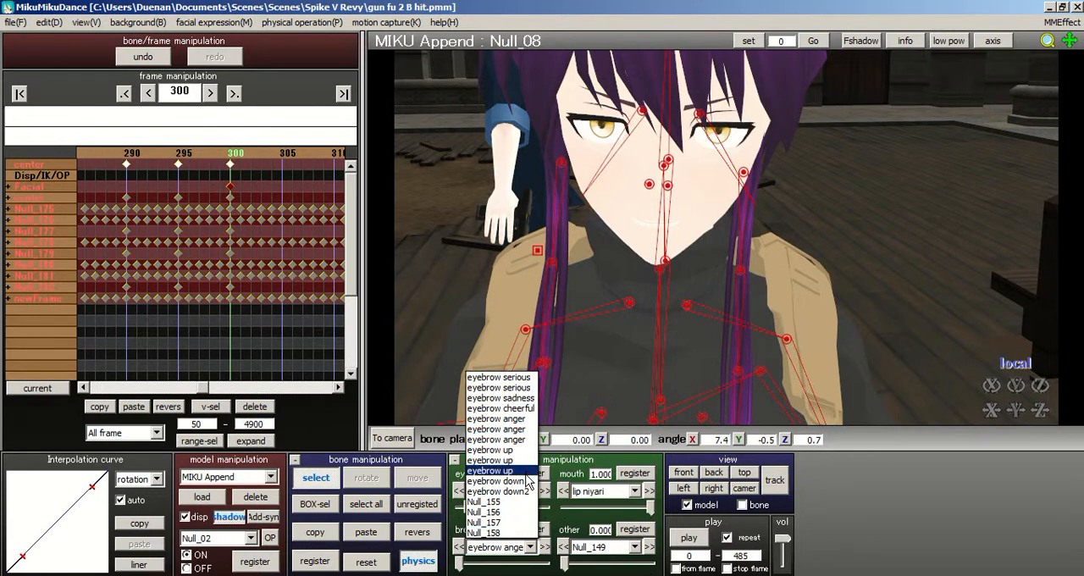
pyautogui.click(526, 480)
pyautogui.moveTo(458, 566); pyautogui.dragTo(559, 566)
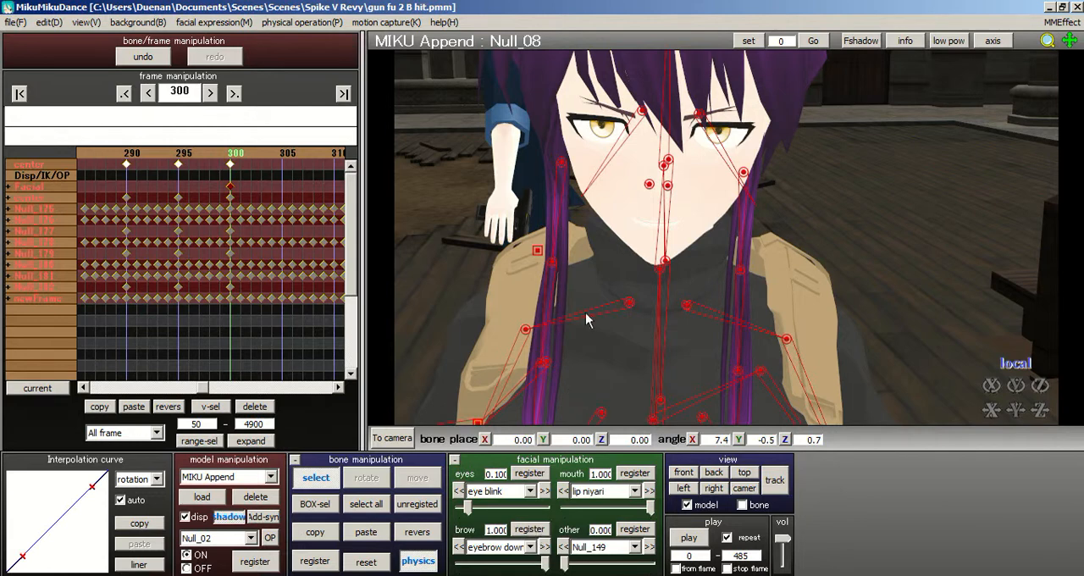
# - Check MIKU Append's full standing pose and register it for all bones at frame 300
pyautogui.scroll(-10, 593, 315)
pyautogui.moveTo(719, 216); pyautogui.dragTo(677, 97, button='middle')
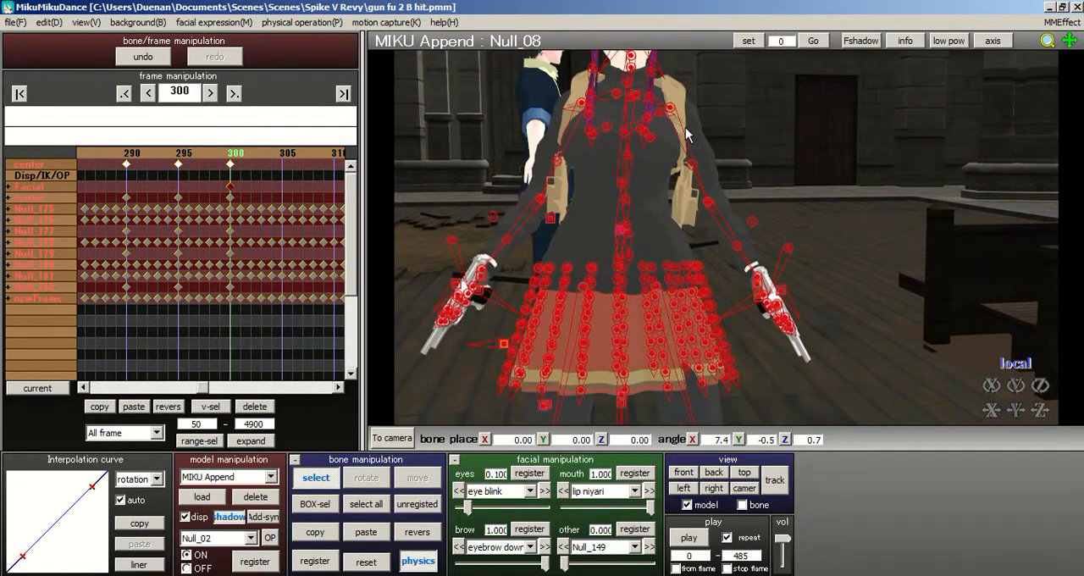
pyautogui.scroll(-4, 713, 230)
pyautogui.moveTo(646, 264); pyautogui.dragTo(580, 294, button='middle')
pyautogui.scroll(6, 580, 294)
pyautogui.moveTo(580, 298); pyautogui.dragTo(546, 296, button='right')
pyautogui.scroll(-6, 597, 283)
pyautogui.click(315, 560)
pyautogui.scroll(-3, 754, 260)
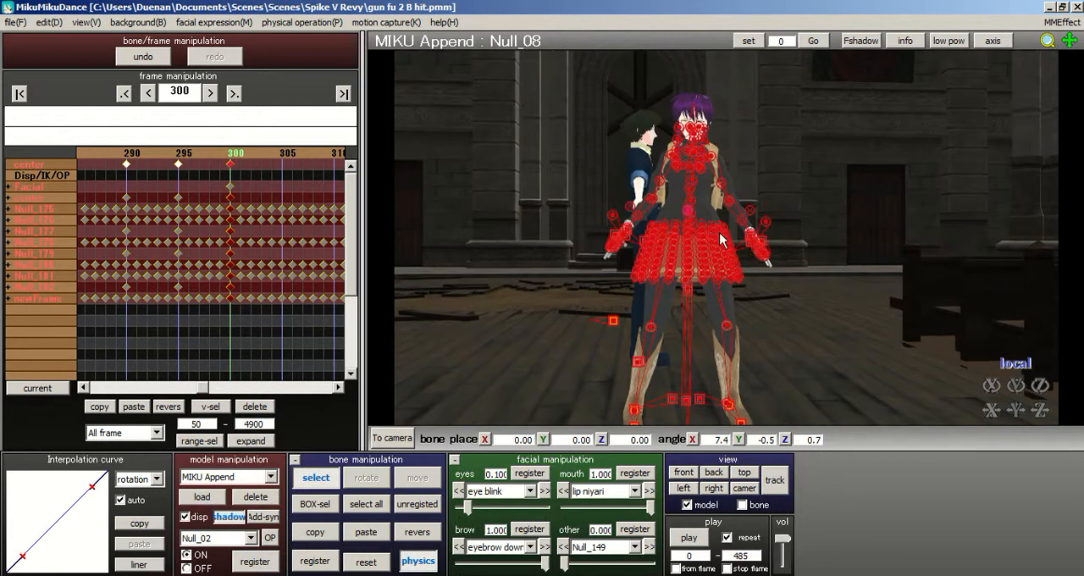
pyautogui.moveTo(721, 238); pyautogui.dragTo(713, 226, button='middle')
# - Delete the in-between keyframes from frame 300 to 320, keeping only every fifth frame
pyautogui.click(250, 149)
pyautogui.click(260, 150)
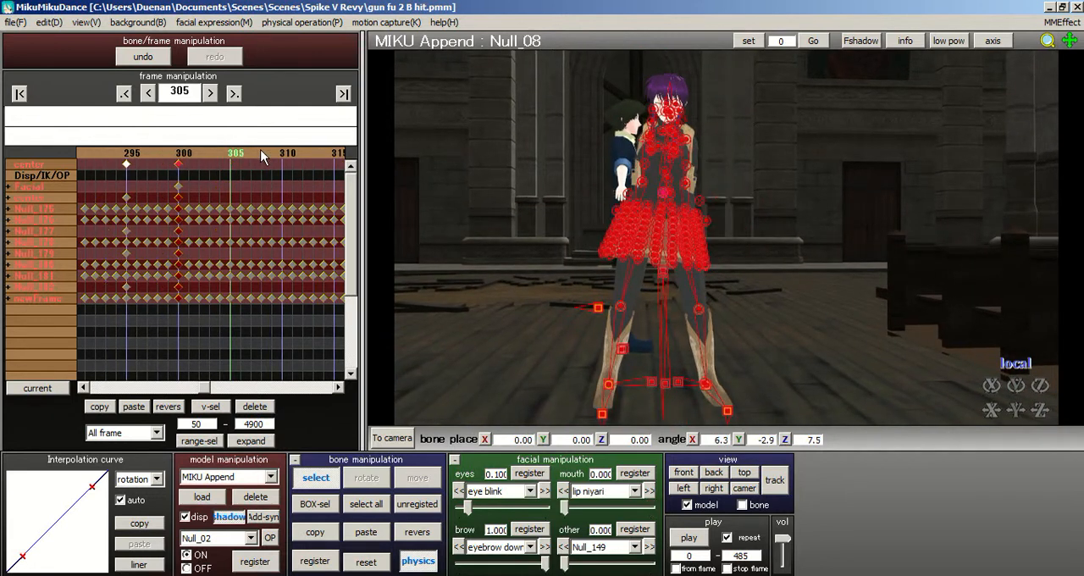
pyautogui.moveTo(192, 204); pyautogui.dragTo(226, 339)
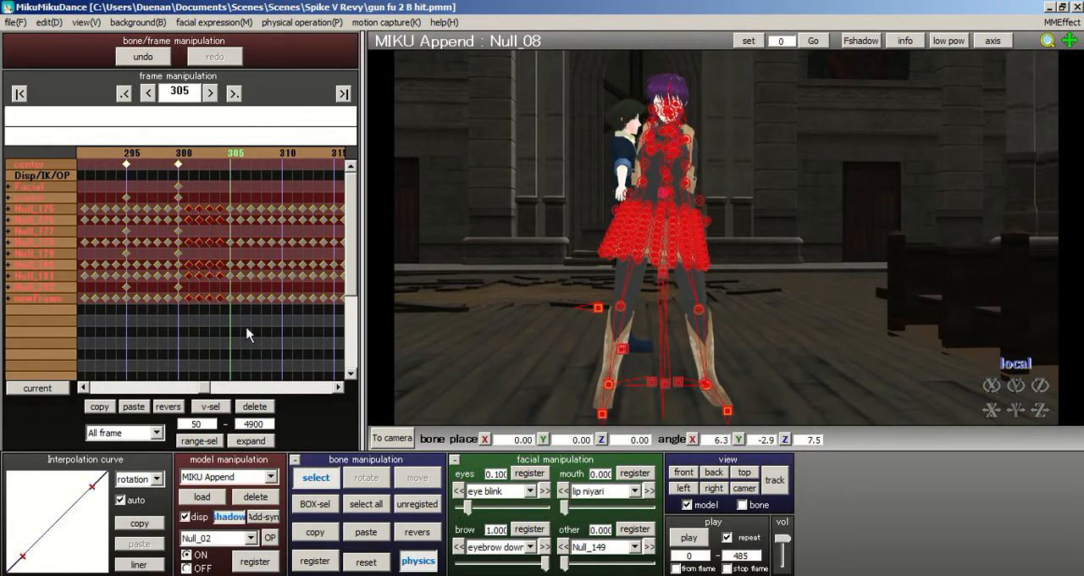
pyautogui.press('Delete')
pyautogui.moveTo(260, 302); pyautogui.dragTo(267, 325)
pyautogui.press('Delete')
pyautogui.moveTo(288, 200); pyautogui.dragTo(325, 327)
pyautogui.press('Delete')
pyautogui.click(338, 176)
pyautogui.moveTo(237, 199); pyautogui.dragTo(273, 327)
pyautogui.press('Delete')
# - Delete the in-between keyframes from frame 320 to 340, keeping only every fifth frame
pyautogui.click(291, 155)
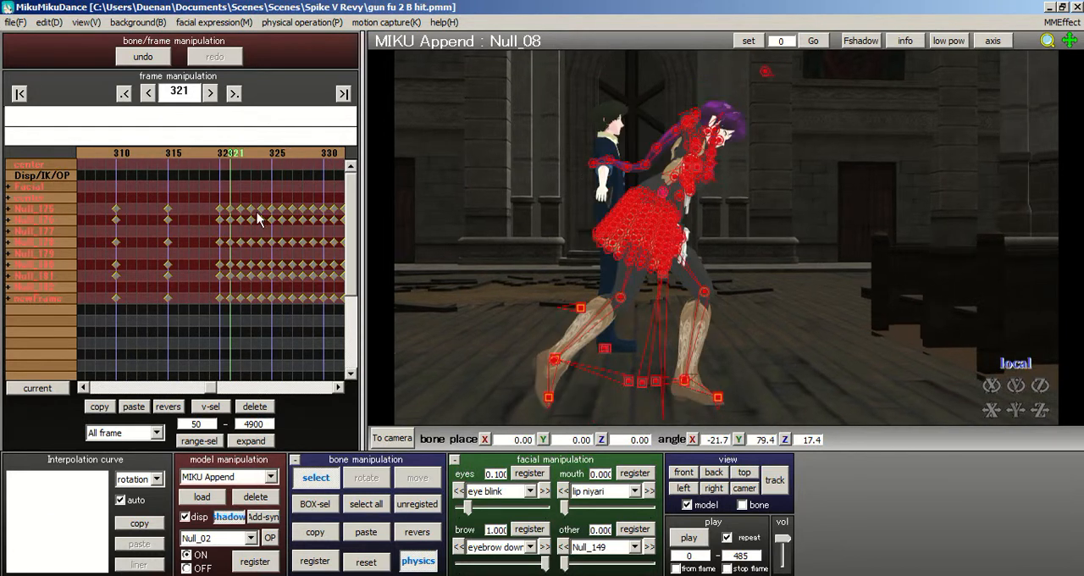
pyautogui.moveTo(285, 204); pyautogui.dragTo(314, 319)
pyautogui.press('Delete')
pyautogui.moveTo(308, 202); pyautogui.dragTo(316, 312)
pyautogui.press('Delete')
pyautogui.click(333, 156)
pyautogui.moveTo(230, 203); pyautogui.dragTo(261, 323)
pyautogui.press('Delete')
pyautogui.moveTo(284, 203); pyautogui.dragTo(311, 306)
pyautogui.press('Delete')
# - Delete the in-between keyframes from frame 340 to 355, keeping only every fifth frame
pyautogui.click(257, 153)
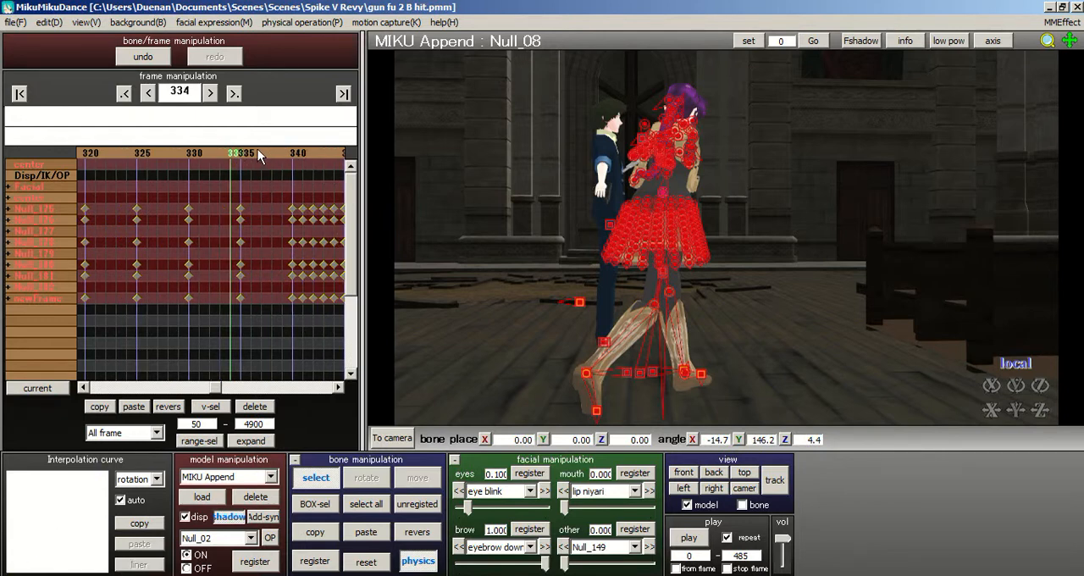
pyautogui.moveTo(652, 246); pyautogui.dragTo(624, 247, button='right')
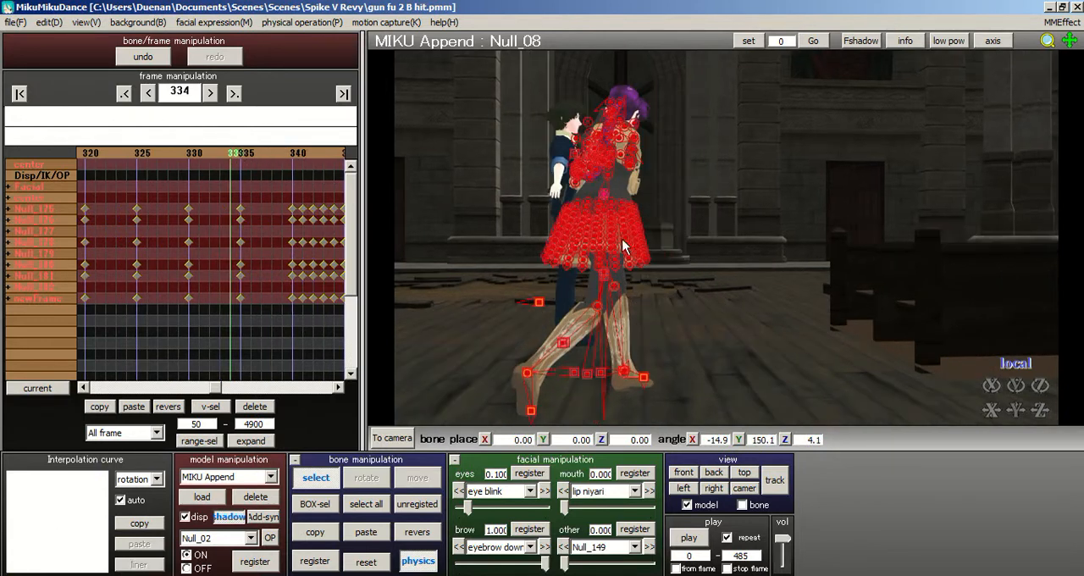
pyautogui.moveTo(685, 230); pyautogui.dragTo(847, 250, button='right')
pyautogui.click(293, 153)
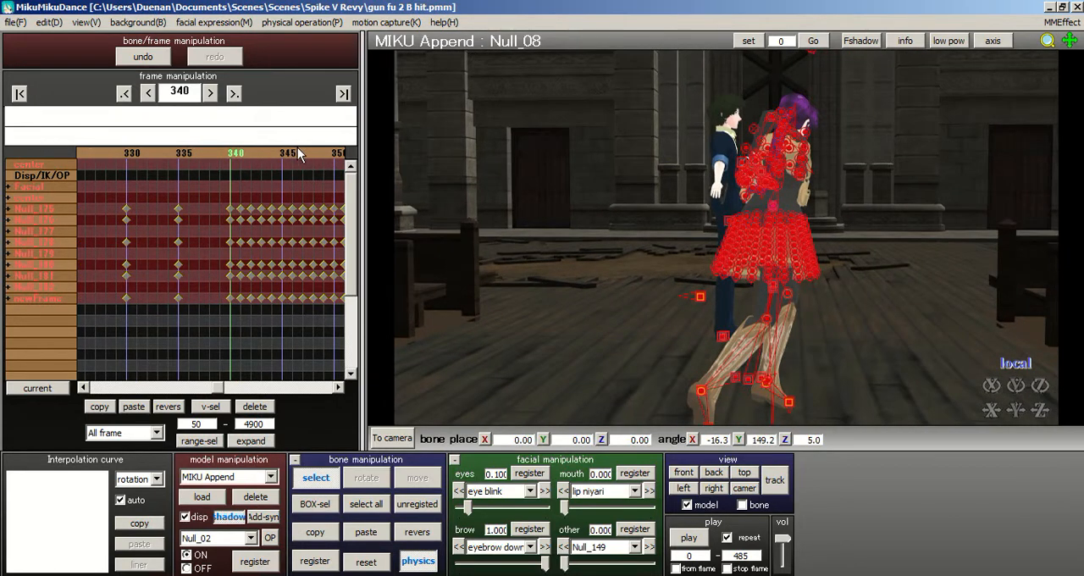
pyautogui.click(298, 150)
pyautogui.moveTo(208, 302); pyautogui.dragTo(261, 316)
pyautogui.press('Delete')
pyautogui.press('Delete')
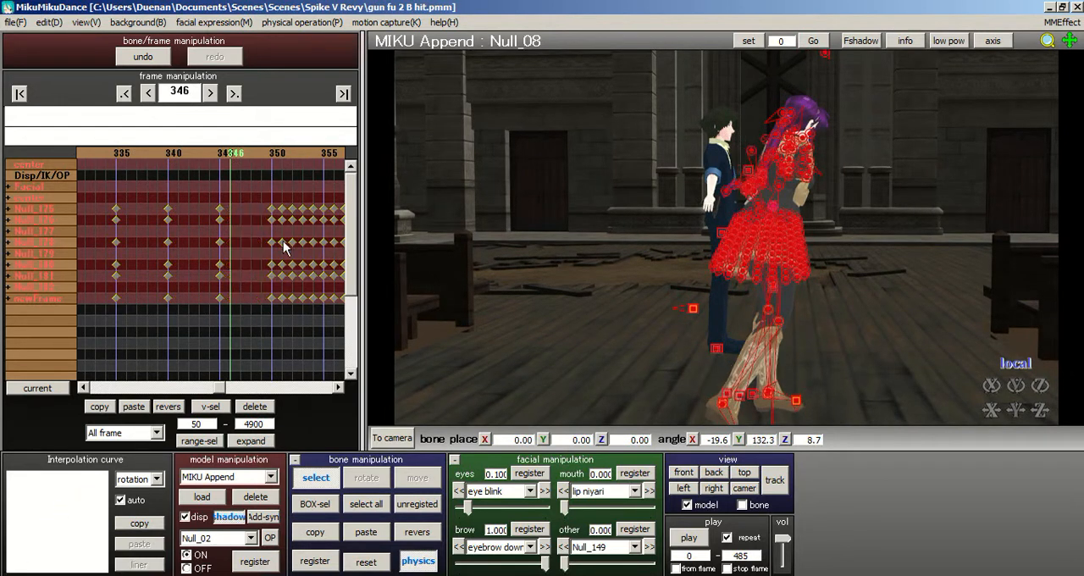
pyautogui.moveTo(278, 195); pyautogui.dragTo(315, 314)
pyautogui.press('Delete')
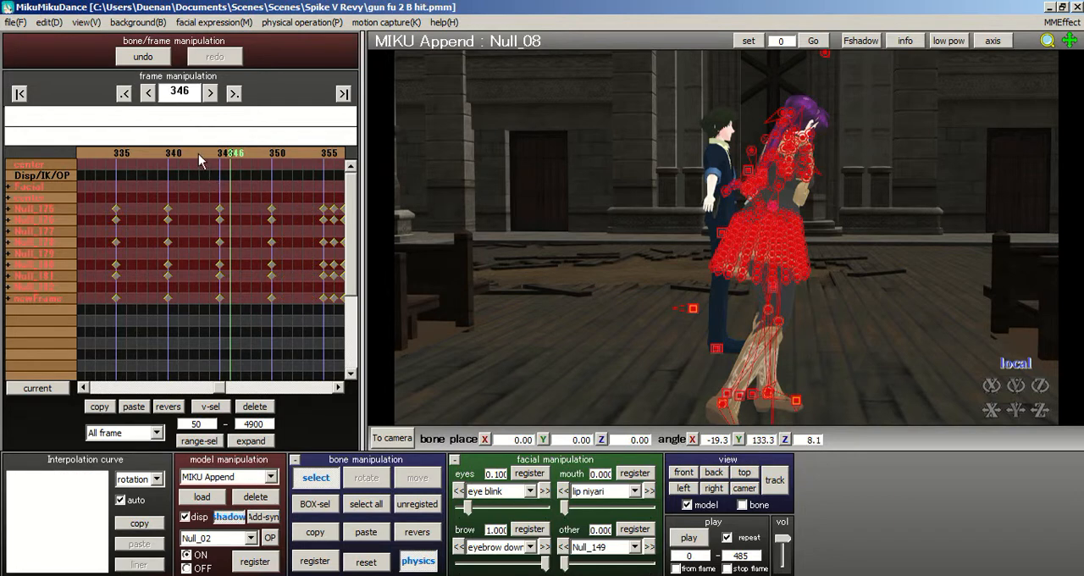
# - Step through the thinned motion and examine MIKU Append's turn between frames 316 and 325
pyautogui.press('Left')
pyautogui.press('Left')
pyautogui.press('Left')
pyautogui.press('Left')
pyautogui.press('Left')
pyautogui.press('Left')
pyautogui.press('Left')
pyautogui.press('Left')
pyautogui.press('Left')
pyautogui.press('Left')
pyautogui.press('Left')
pyautogui.press('Left')
pyautogui.press('Left')
pyautogui.press('Left')
pyautogui.press('Left')
pyautogui.press('Left')
pyautogui.press('Left')
pyautogui.press('Left')
pyautogui.press('Left')
pyautogui.press('Left')
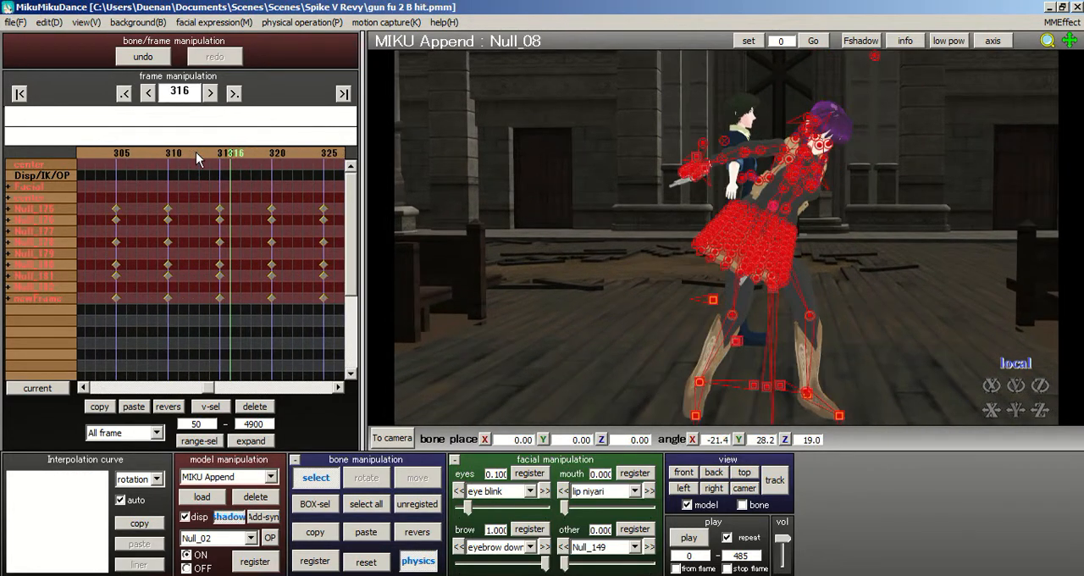
pyautogui.press('Right')
pyautogui.press('Right')
pyautogui.press('Right')
pyautogui.press('Right')
pyautogui.press('Right')
pyautogui.press('Right')
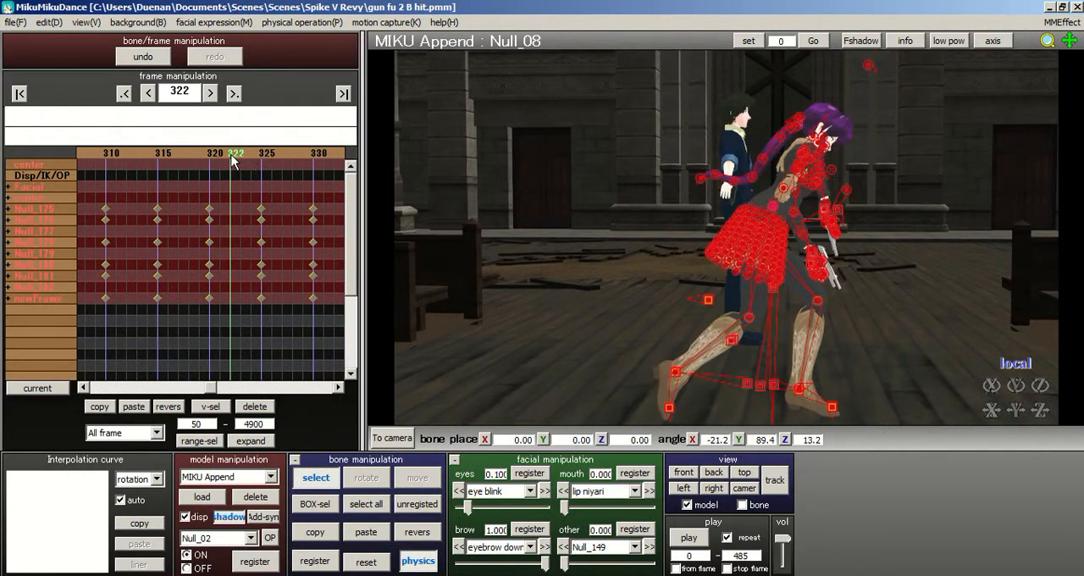
pyautogui.press('Right')
pyautogui.press('Right')
pyautogui.press('Right')
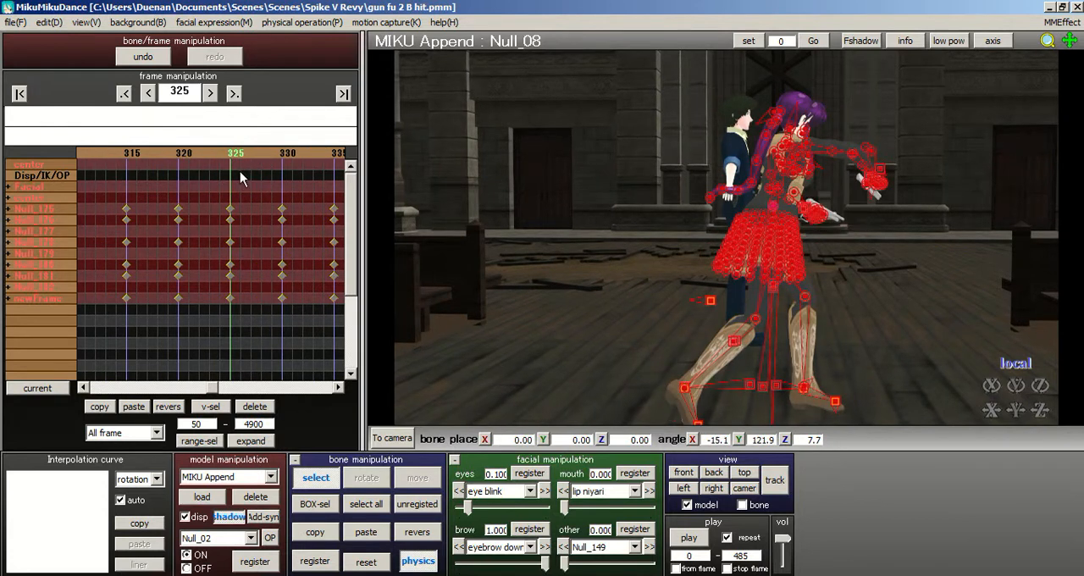
# - Register the existing pose for all bones at frames 320 and 325
pyautogui.click(184, 152)
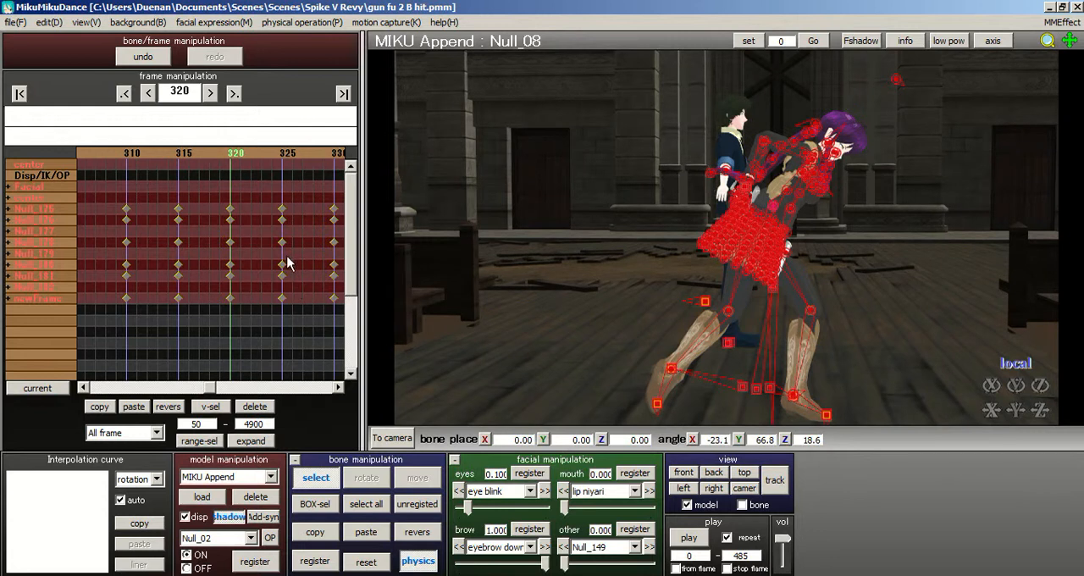
pyautogui.click(314, 561)
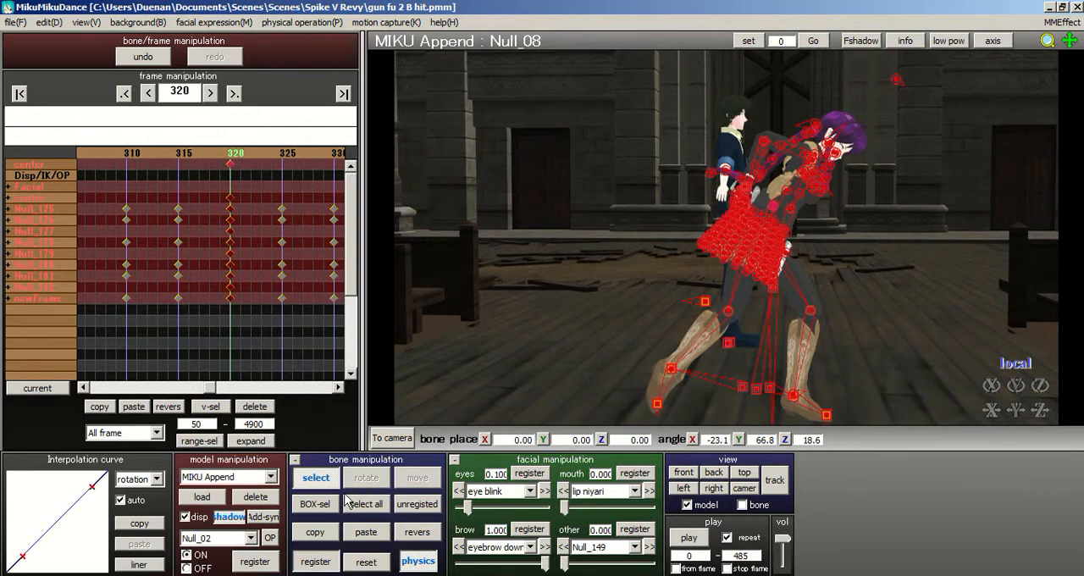
pyautogui.click(287, 154)
pyautogui.click(314, 560)
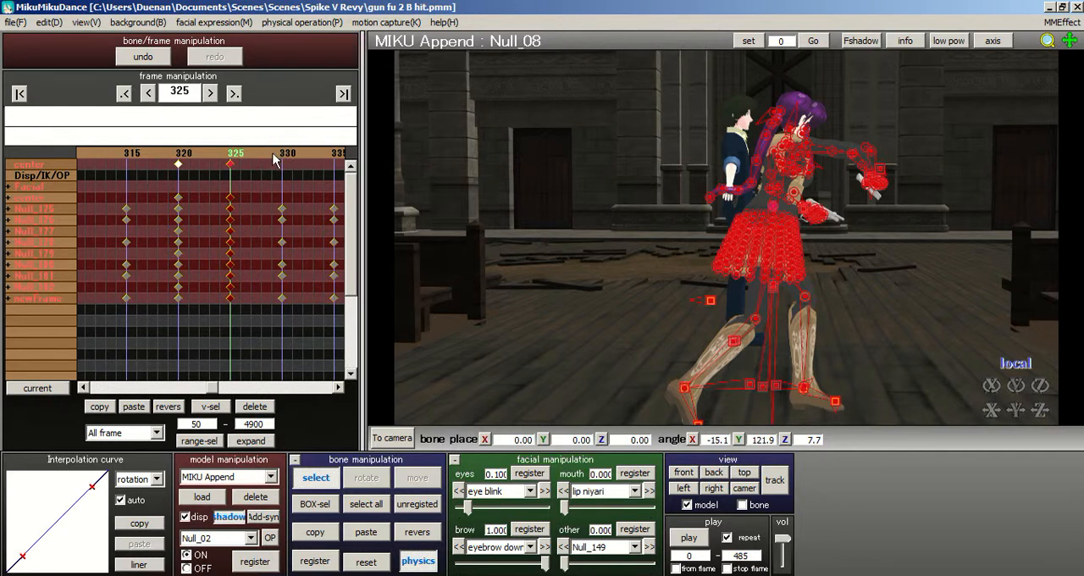
# - At frame 330, move the center bone Null_01 to about X 2.40, Y -1.78, Z -8.94
pyautogui.click(275, 158)
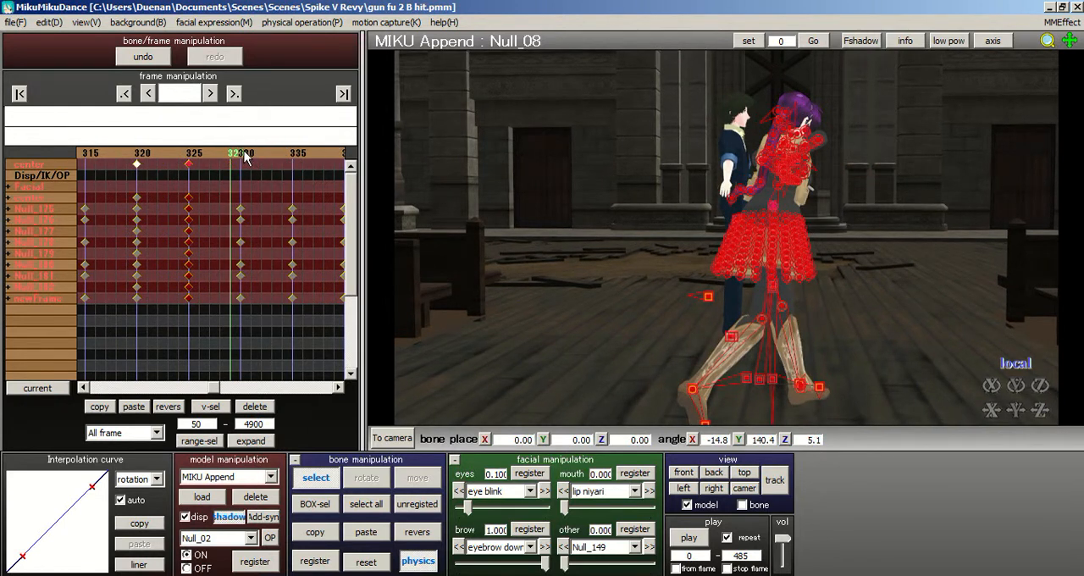
pyautogui.click(244, 158)
pyautogui.moveTo(683, 220); pyautogui.dragTo(670, 215, button='right')
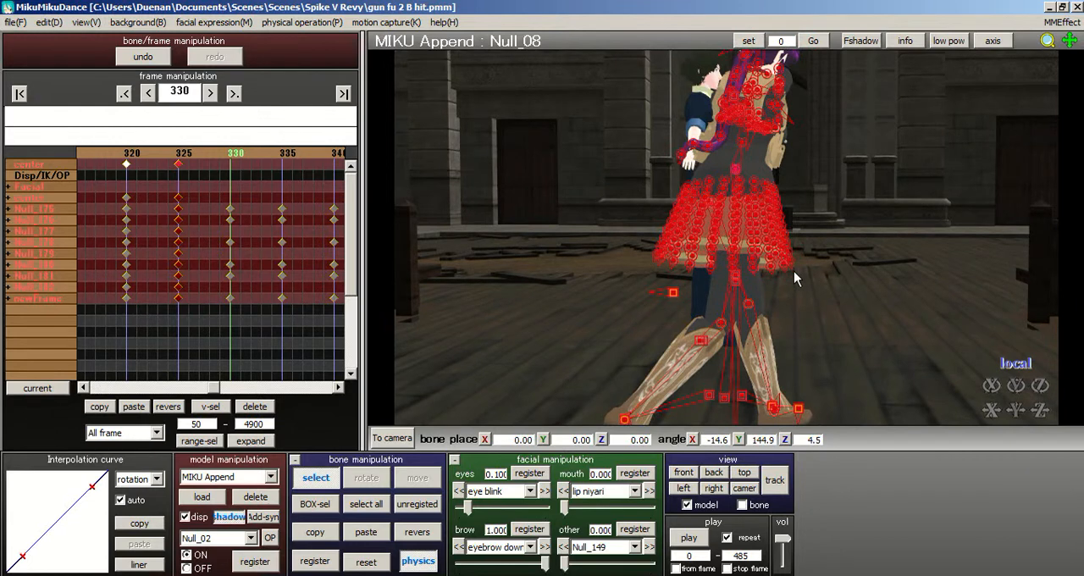
pyautogui.moveTo(794, 271); pyautogui.dragTo(799, 264, button='right')
pyautogui.scroll(2, 800, 264)
pyautogui.moveTo(799, 265); pyautogui.dragTo(650, 201, button='middle')
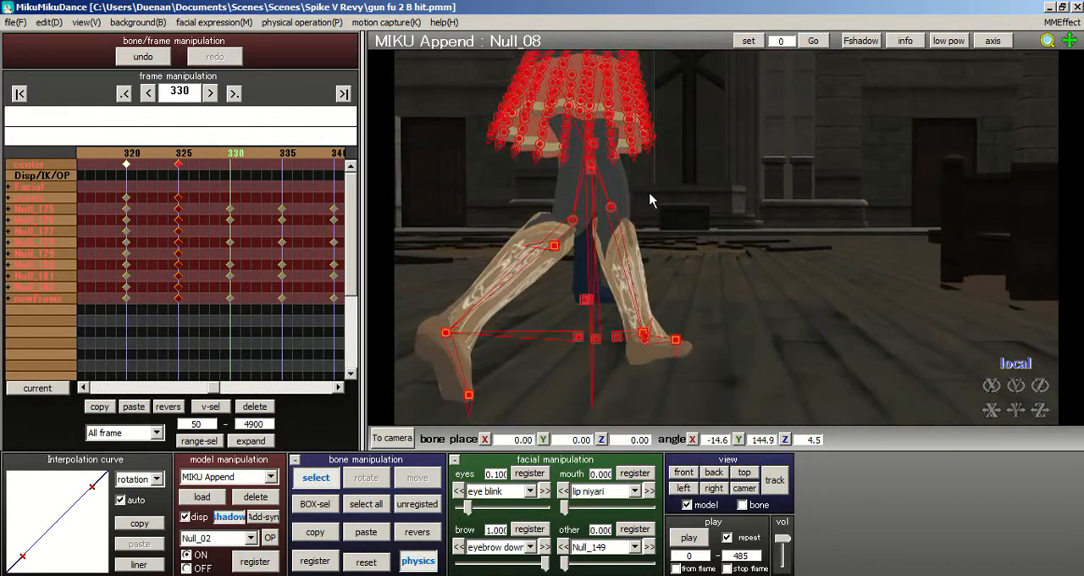
pyautogui.click(598, 167)
pyautogui.moveTo(631, 177); pyautogui.dragTo(697, 178, button='right')
pyautogui.click(591, 173)
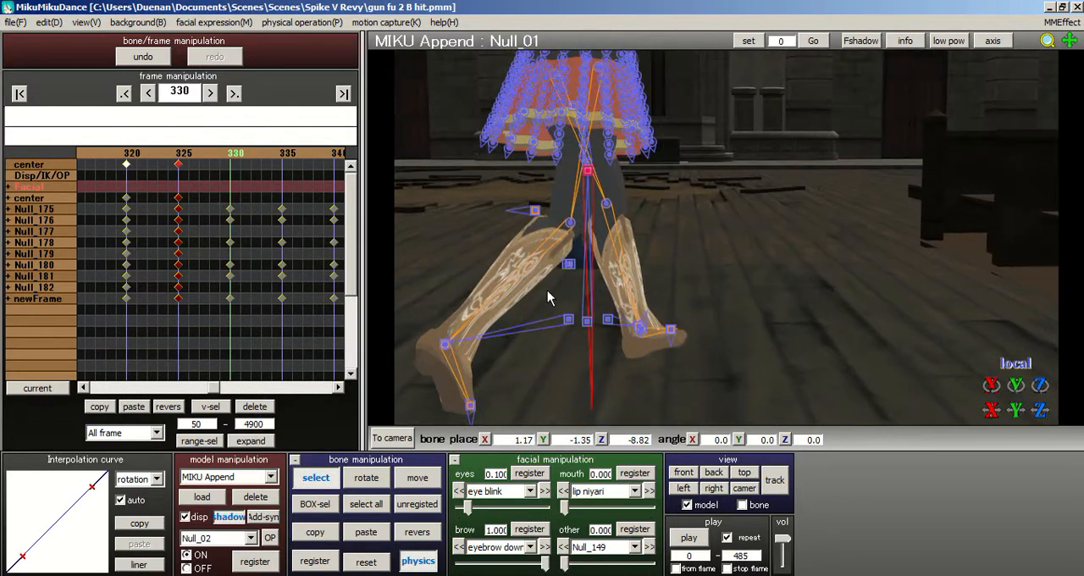
pyautogui.click(418, 478)
pyautogui.moveTo(602, 174); pyautogui.dragTo(575, 228)
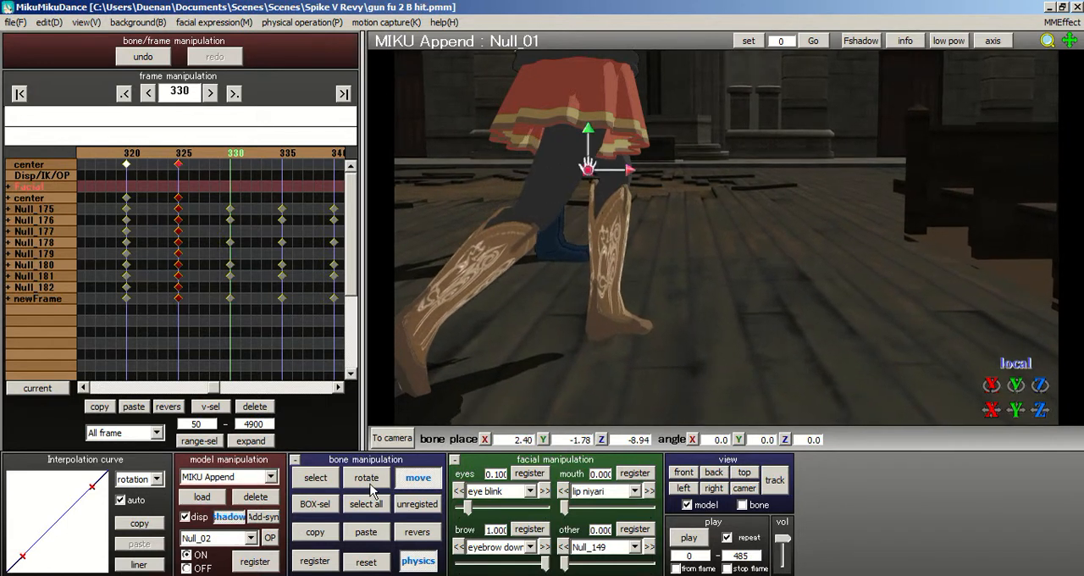
# - Move the trailing foot's bone Null_02 to about X 3.21, Y 0.90, Z -12.41
pyautogui.click(315, 477)
pyautogui.click(403, 331)
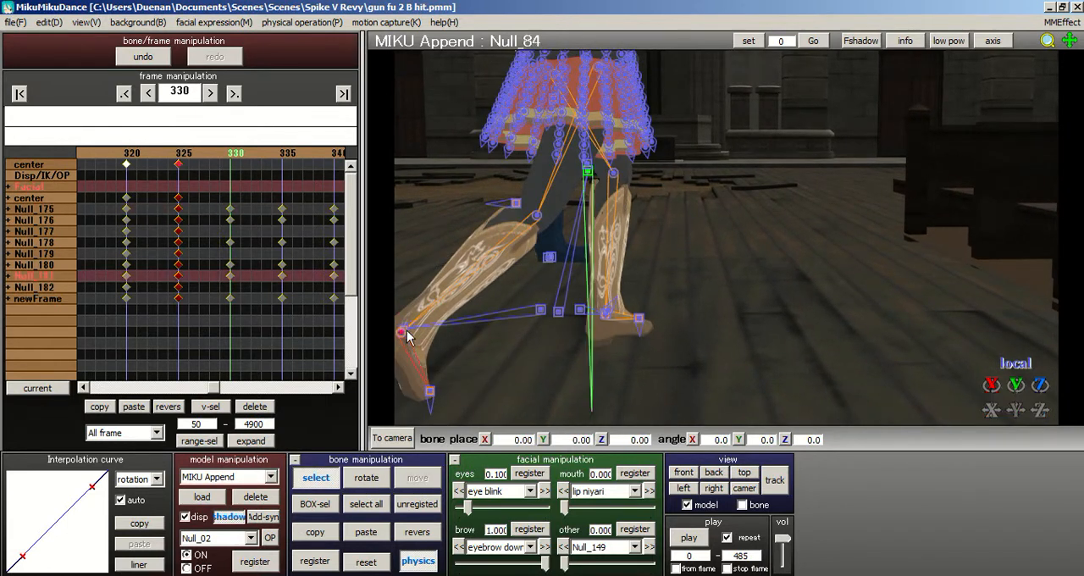
pyautogui.click(405, 330)
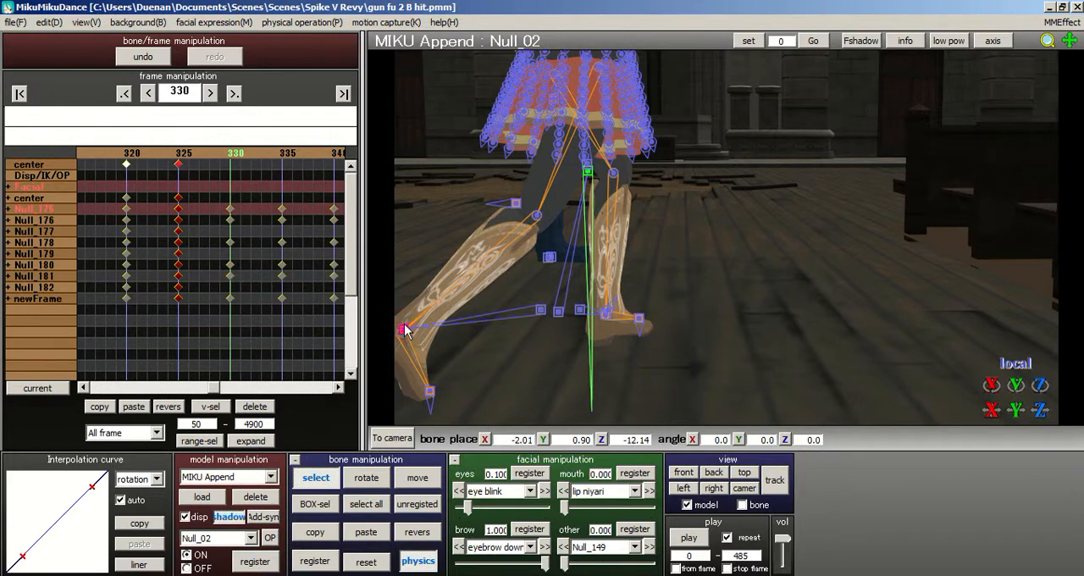
pyautogui.click(399, 481)
pyautogui.moveTo(443, 330); pyautogui.dragTo(651, 304)
pyautogui.moveTo(611, 305); pyautogui.dragTo(395, 359, button='right')
# - Rotate the center bone Null_01 to about Y 21.1 degrees and move it to about X 3.89, Z -7.94
pyautogui.click(315, 476)
pyautogui.click(614, 187)
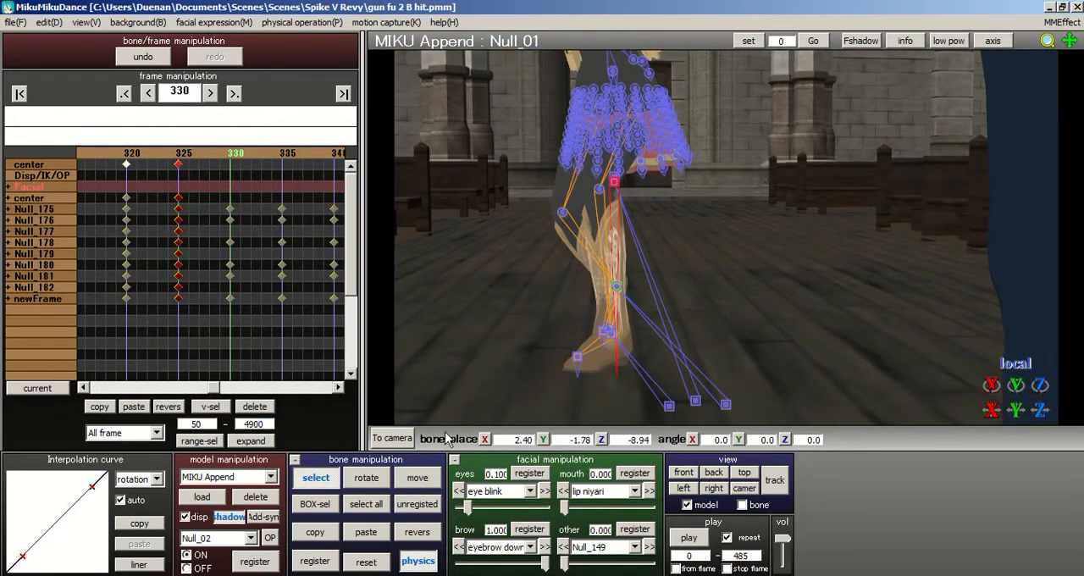
pyautogui.click(366, 477)
pyautogui.moveTo(635, 193); pyautogui.dragTo(629, 245)
pyautogui.click(418, 478)
pyautogui.moveTo(648, 194); pyautogui.dragTo(643, 181)
pyautogui.moveTo(653, 187); pyautogui.dragTo(626, 191, button='right')
pyautogui.moveTo(637, 167); pyautogui.dragTo(619, 168)
pyautogui.moveTo(687, 179); pyautogui.dragTo(740, 184, button='right')
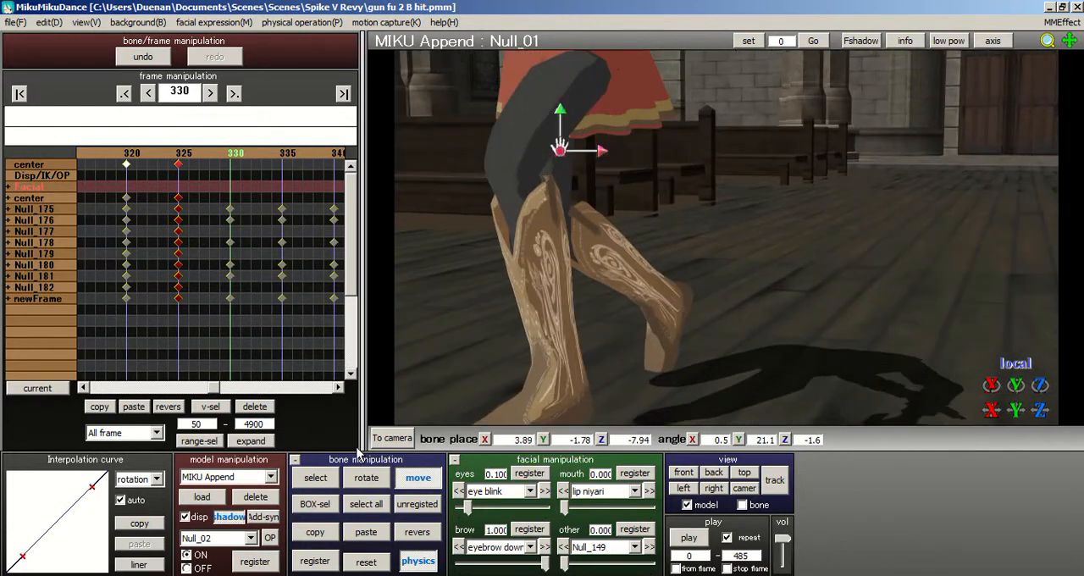
# - Move the raised foot's bone Null_02 to about X 7.80, Y 0.79, Z -10.79
pyautogui.click(321, 474)
pyautogui.click(683, 295)
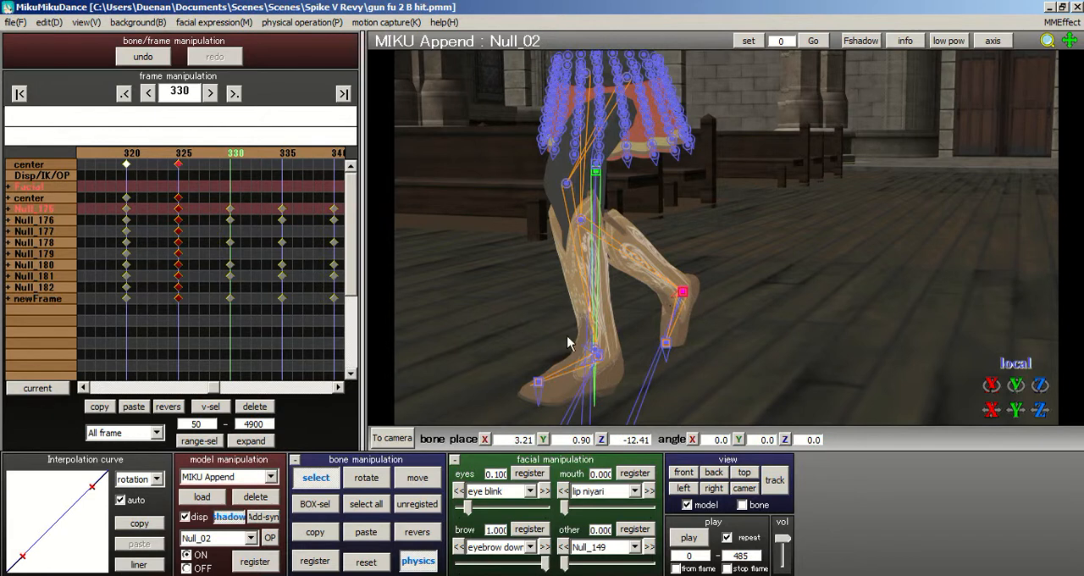
pyautogui.click(423, 479)
pyautogui.moveTo(687, 293); pyautogui.dragTo(616, 292)
pyautogui.moveTo(615, 279); pyautogui.dragTo(552, 294, button='right')
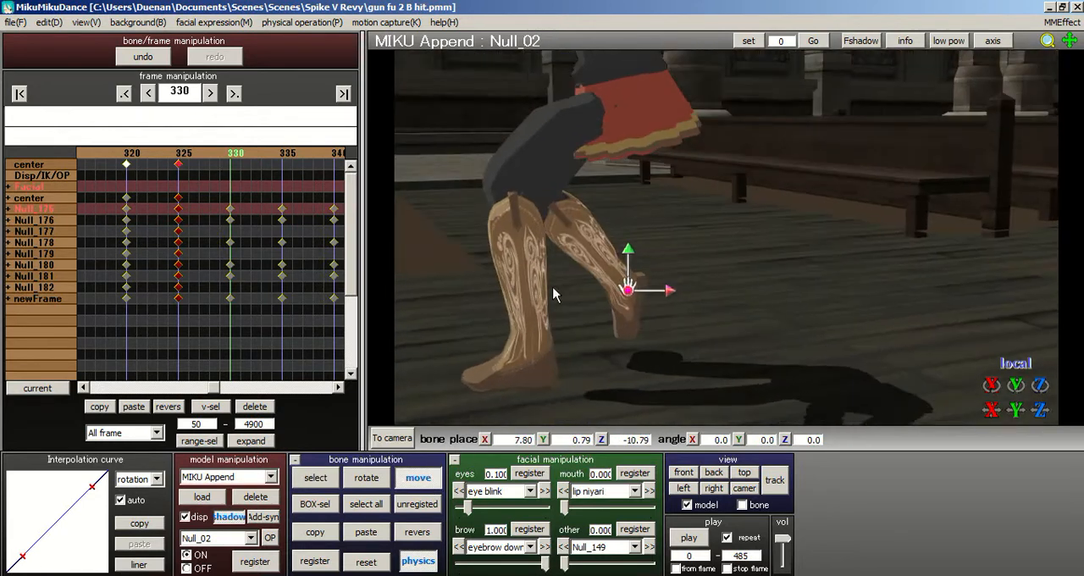
# - Rotate foot bone Null_02 to about X -62.0, Y 16.0, Z -44.2 and place it at about X 8.56, Y -0.10, Z -7.97
pyautogui.click(376, 480)
pyautogui.moveTo(640, 292); pyautogui.dragTo(669, 318)
pyautogui.moveTo(669, 296); pyautogui.dragTo(585, 280, button='right')
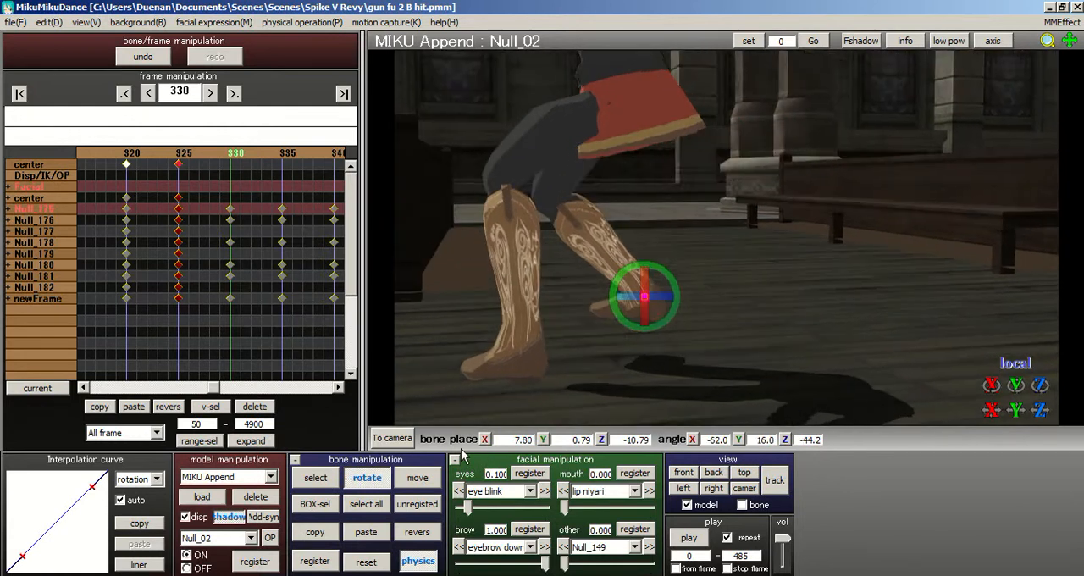
pyautogui.click(414, 477)
pyautogui.moveTo(641, 306); pyautogui.dragTo(561, 326)
pyautogui.moveTo(602, 308); pyautogui.dragTo(431, 397, button='right')
# - Turn the center bone Null_01 to about Y 28.0 degrees and shift it to about X 5.61, Z -8.18
pyautogui.click(315, 478)
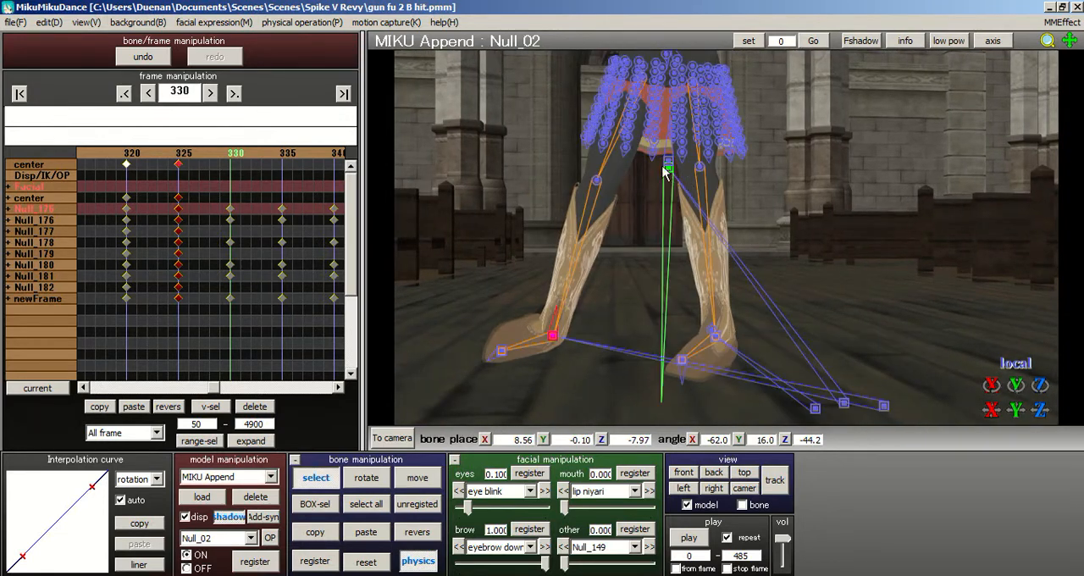
pyautogui.click(668, 169)
pyautogui.click(381, 480)
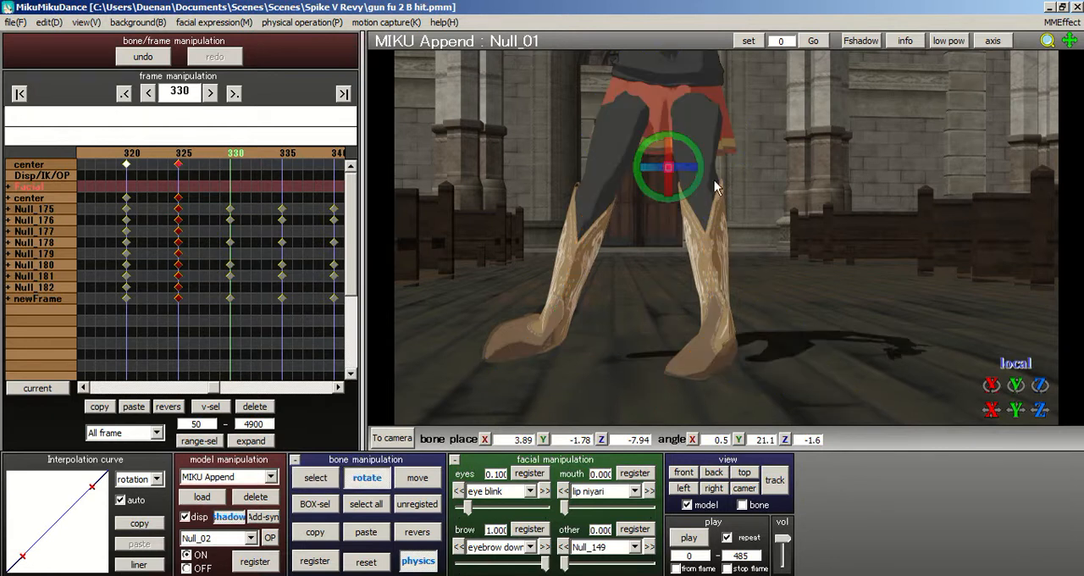
pyautogui.moveTo(682, 170)
pyautogui.mouseDown()
pyautogui.moveTo(703, 175)
pyautogui.moveTo(681, 160)
pyautogui.mouseUp()
pyautogui.click(418, 478)
pyautogui.moveTo(794, 179); pyautogui.dragTo(857, 208, button='right')
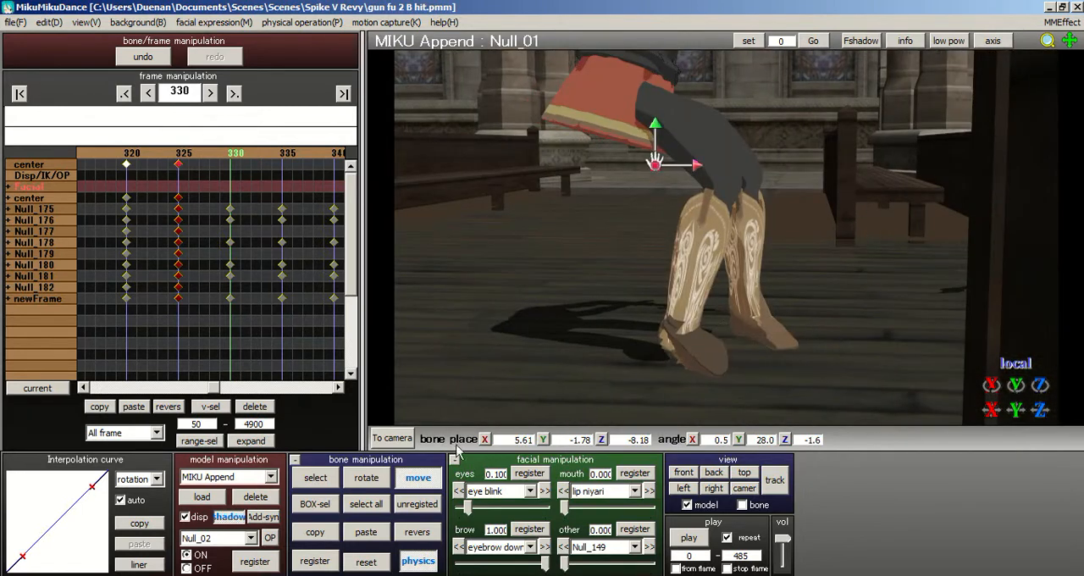
# - Rotate foot bone Null_02 to about X -35.9, Y 50.3, Z -86.7 degrees
pyautogui.click(328, 481)
pyautogui.moveTo(745, 326); pyautogui.dragTo(491, 355, button='right')
pyautogui.click(601, 336)
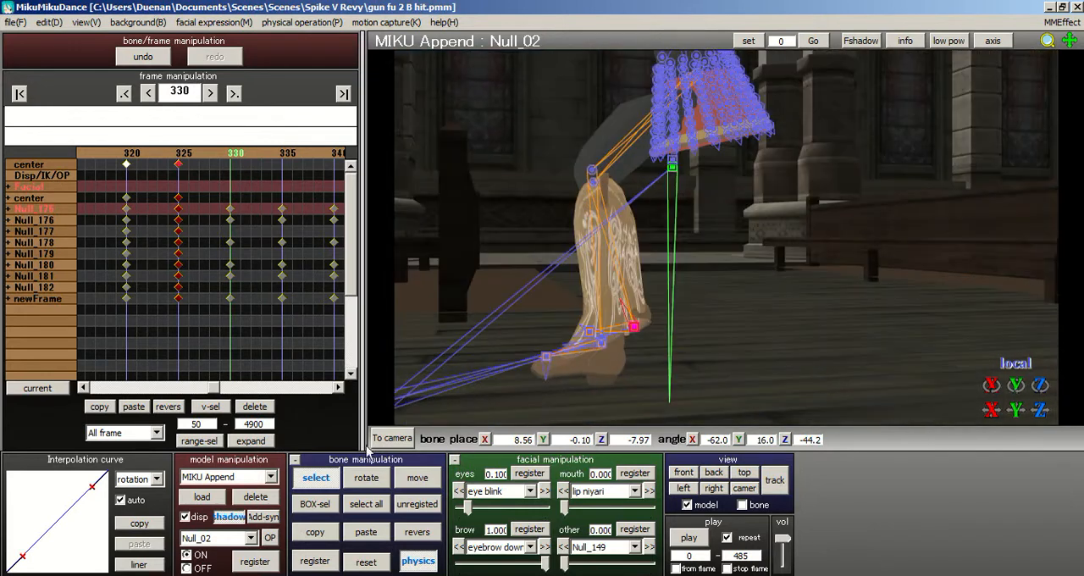
pyautogui.click(361, 478)
pyautogui.moveTo(641, 343)
pyautogui.mouseDown(button='right')
pyautogui.moveTo(805, 331)
pyautogui.moveTo(641, 333)
pyautogui.mouseUp(button='right')
pyautogui.moveTo(631, 338); pyautogui.dragTo(616, 316)
pyautogui.moveTo(735, 257); pyautogui.dragTo(652, 302, button='right')
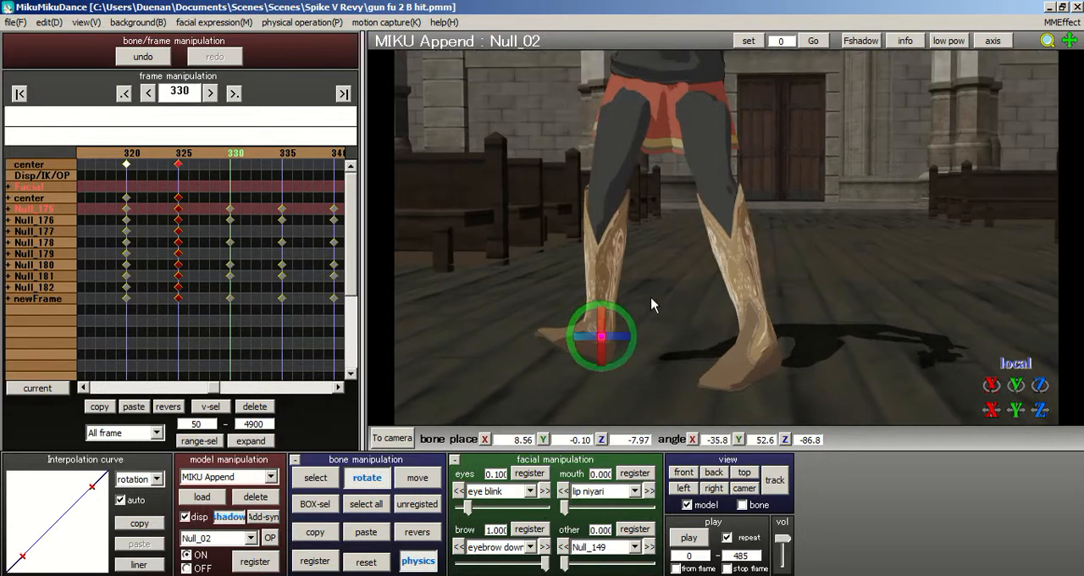
pyautogui.moveTo(628, 339)
pyautogui.mouseDown()
pyautogui.moveTo(642, 342)
pyautogui.moveTo(619, 331)
pyautogui.mouseUp()
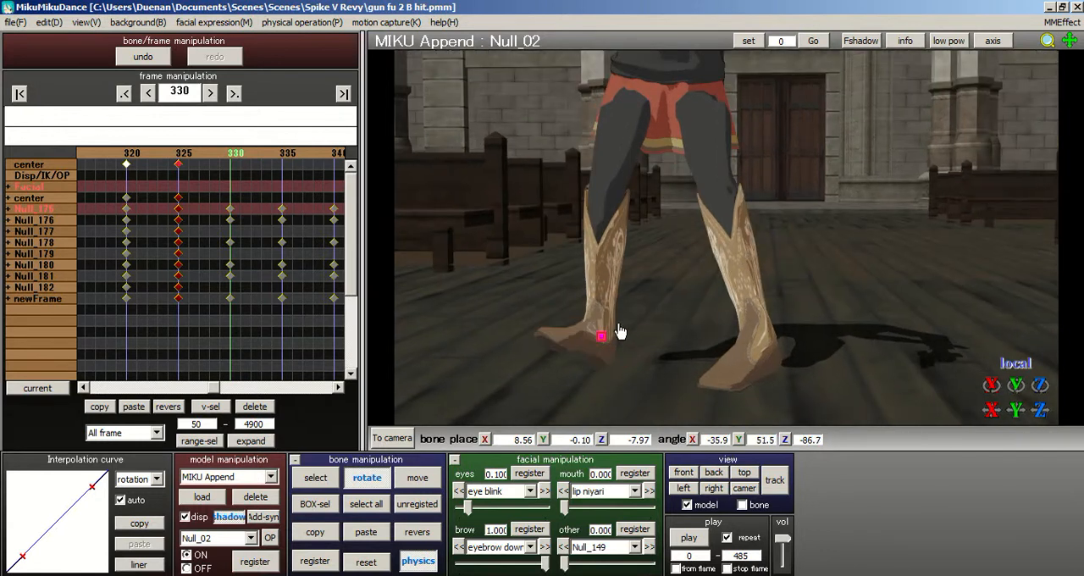
pyautogui.moveTo(646, 283); pyautogui.dragTo(602, 316, button='right')
# - Move the center bone Null_01 to about X 6.15, Y -1.78, Z -6.02
pyautogui.click(409, 476)
pyautogui.moveTo(689, 291); pyautogui.dragTo(628, 333, button='right')
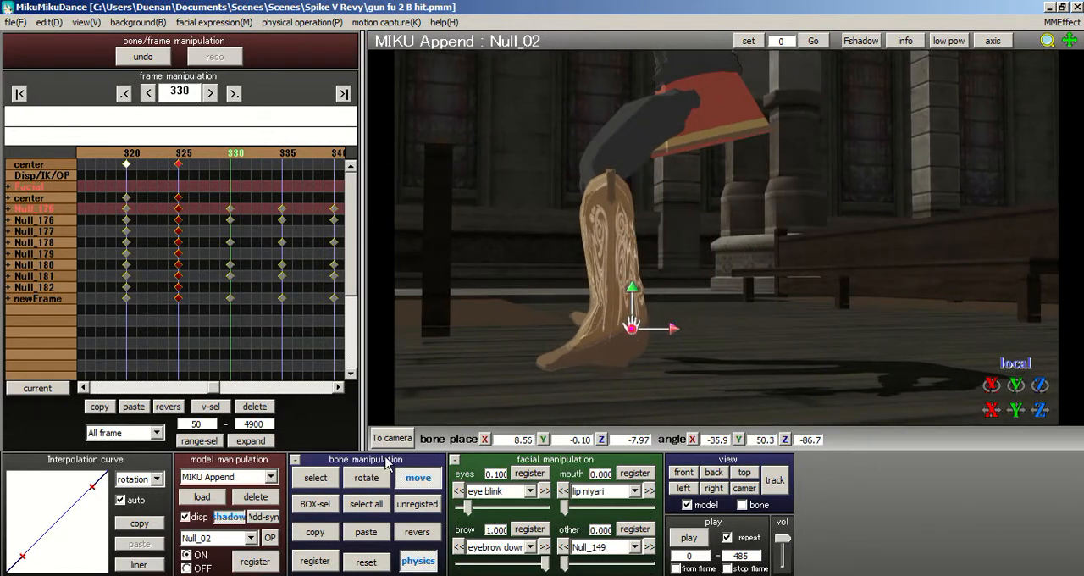
pyautogui.press('z')
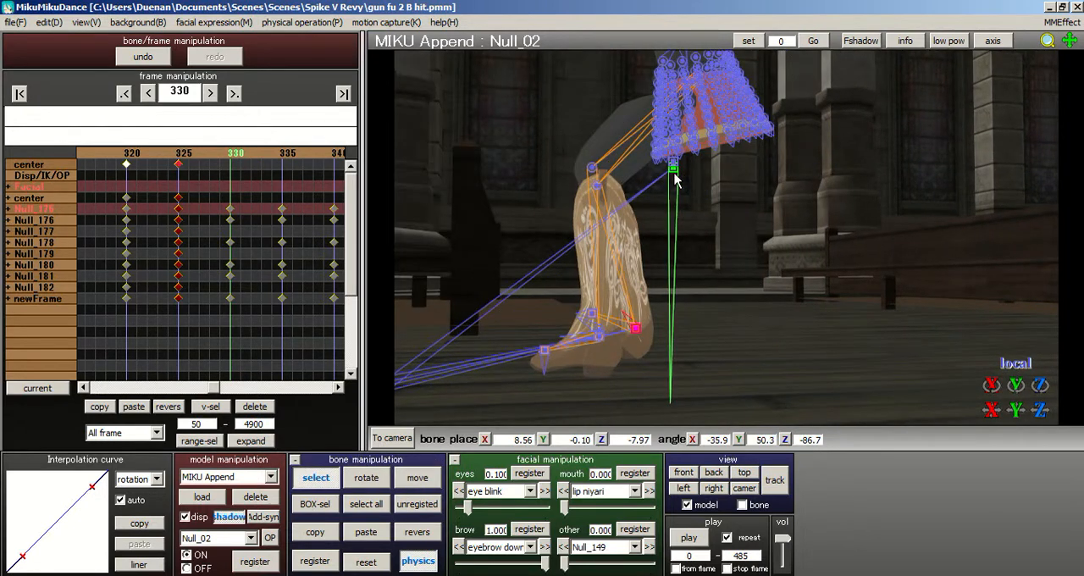
pyautogui.click(674, 173)
pyautogui.click(436, 484)
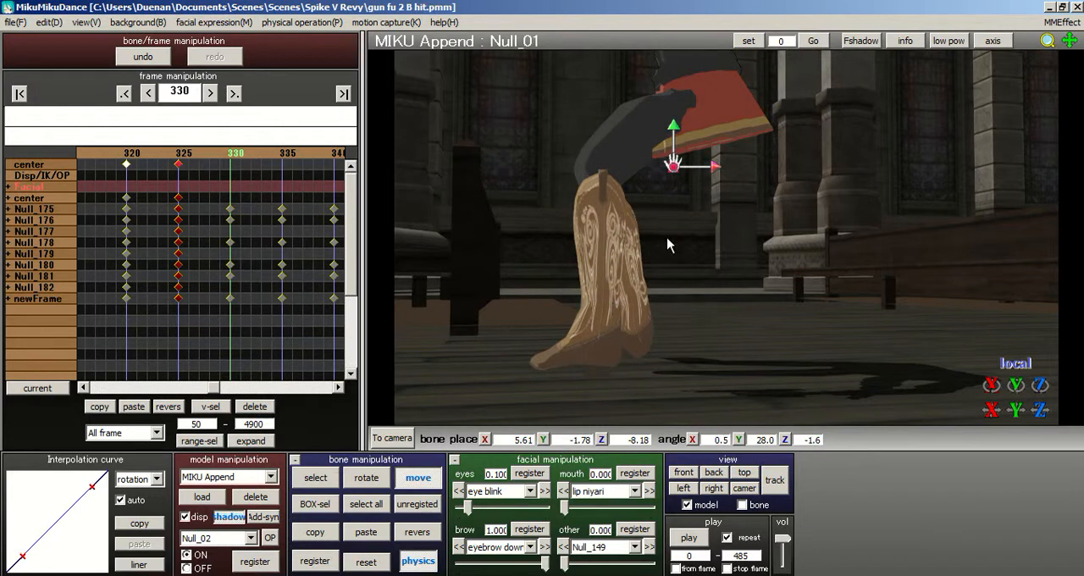
pyautogui.moveTo(717, 172); pyautogui.dragTo(680, 157)
pyautogui.moveTo(680, 157); pyautogui.dragTo(822, 203, button='right')
# - Try a further rotation of foot bone Null_02, and undo it
pyautogui.click(321, 482)
pyautogui.moveTo(733, 252); pyautogui.dragTo(728, 256, button='right')
pyautogui.moveTo(728, 256); pyautogui.dragTo(637, 275, button='middle')
pyautogui.scroll(3, 736, 305)
pyautogui.scroll(-2, 710, 295)
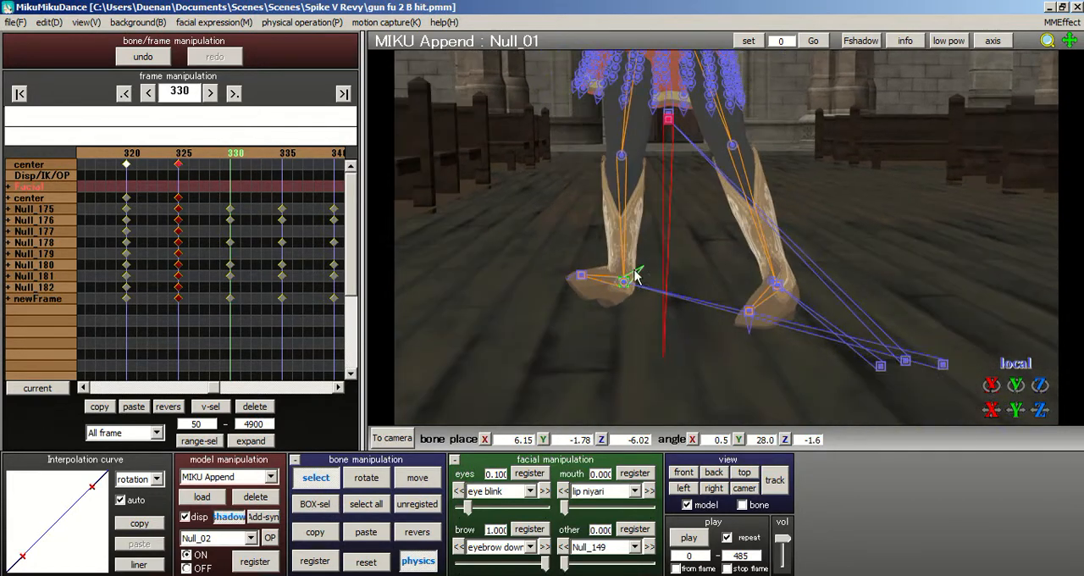
pyautogui.click(624, 282)
pyautogui.click(366, 478)
pyautogui.moveTo(657, 283); pyautogui.dragTo(649, 266)
pyautogui.hotkey('ctrl', 'z')
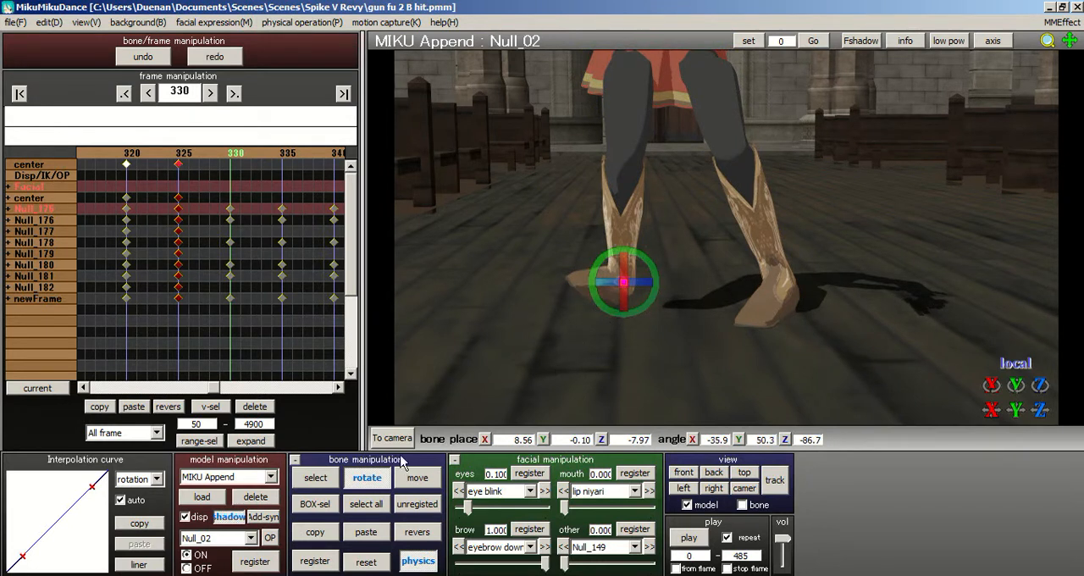
# - Reset the rotation of upper leg bone Null_82
pyautogui.click(315, 477)
pyautogui.click(637, 75)
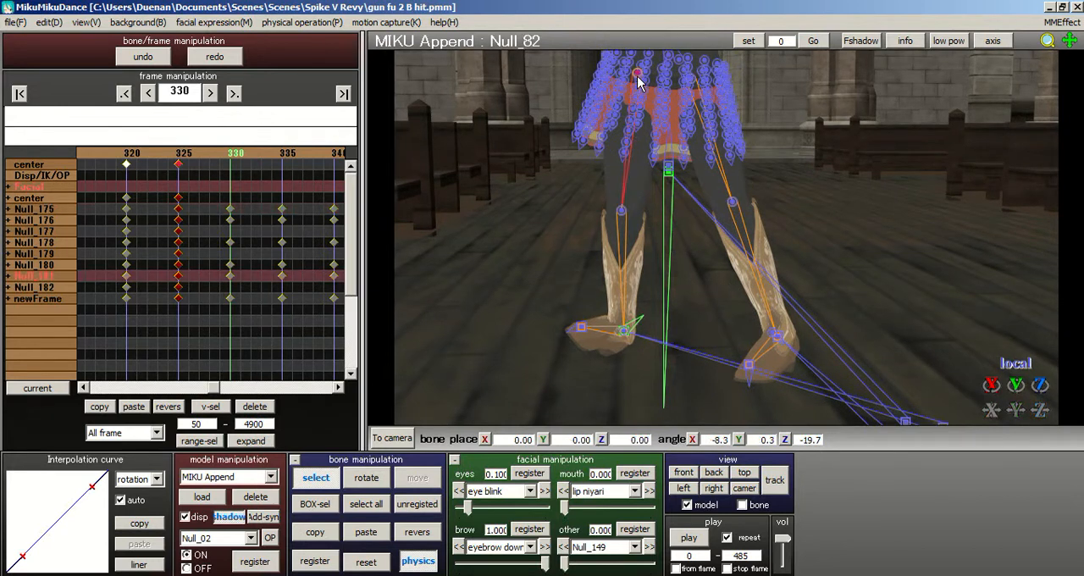
pyautogui.click(365, 561)
# - Rotate foot bone Null_02 to about X -32.4, Y -74.1, Z 82.2 degrees
pyautogui.moveTo(628, 358); pyautogui.dragTo(644, 329, button='right')
pyautogui.click(633, 329)
pyautogui.click(618, 334)
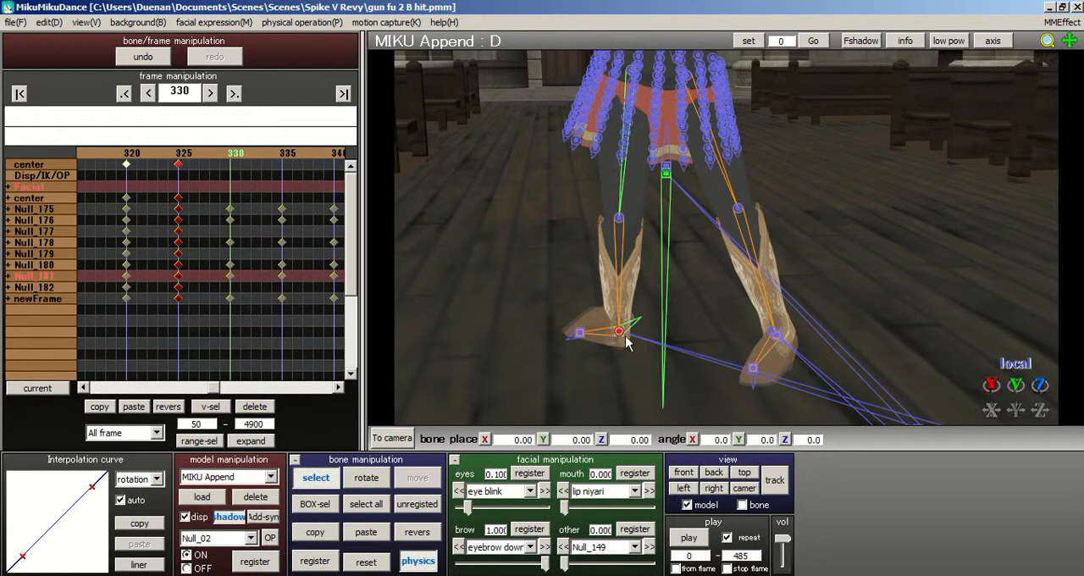
pyautogui.click(623, 333)
pyautogui.moveTo(726, 222); pyautogui.dragTo(724, 200, button='middle')
pyautogui.click(383, 471)
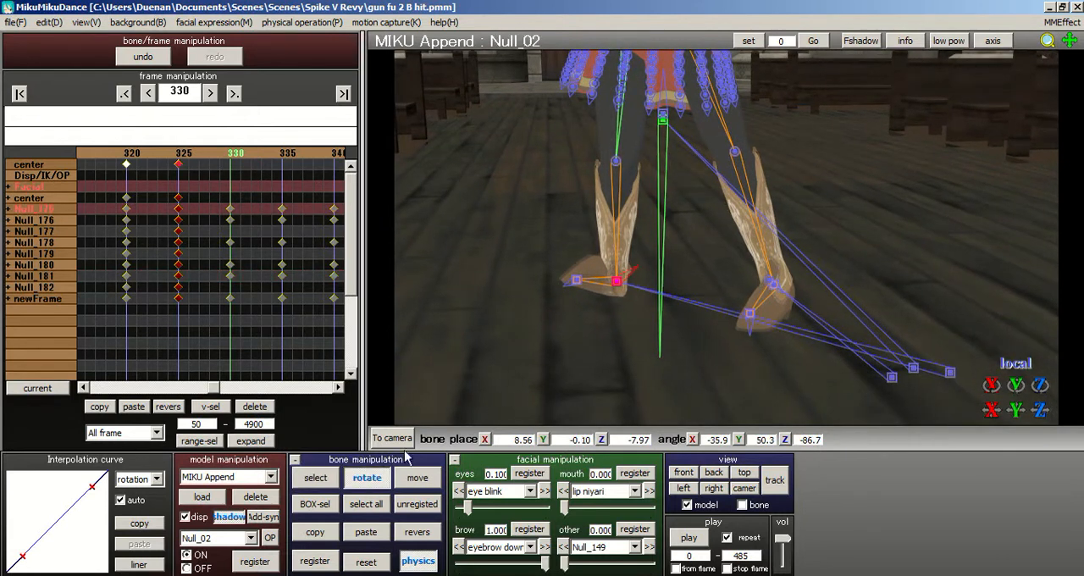
pyautogui.moveTo(648, 280)
pyautogui.mouseDown()
pyautogui.moveTo(644, 194)
pyautogui.moveTo(629, 237)
pyautogui.moveTo(605, 213)
pyautogui.moveTo(641, 269)
pyautogui.moveTo(624, 258)
pyautogui.moveTo(646, 272)
pyautogui.moveTo(641, 263)
pyautogui.mouseUp()
pyautogui.moveTo(696, 273); pyautogui.dragTo(563, 251, button='right')
pyautogui.scroll(3, 710, 254)
pyautogui.moveTo(704, 259); pyautogui.dragTo(677, 264, button='right')
# - Move foot bone Null_02 outward to about X 9.11, Y -0.10, Z -6.86
pyautogui.click(414, 479)
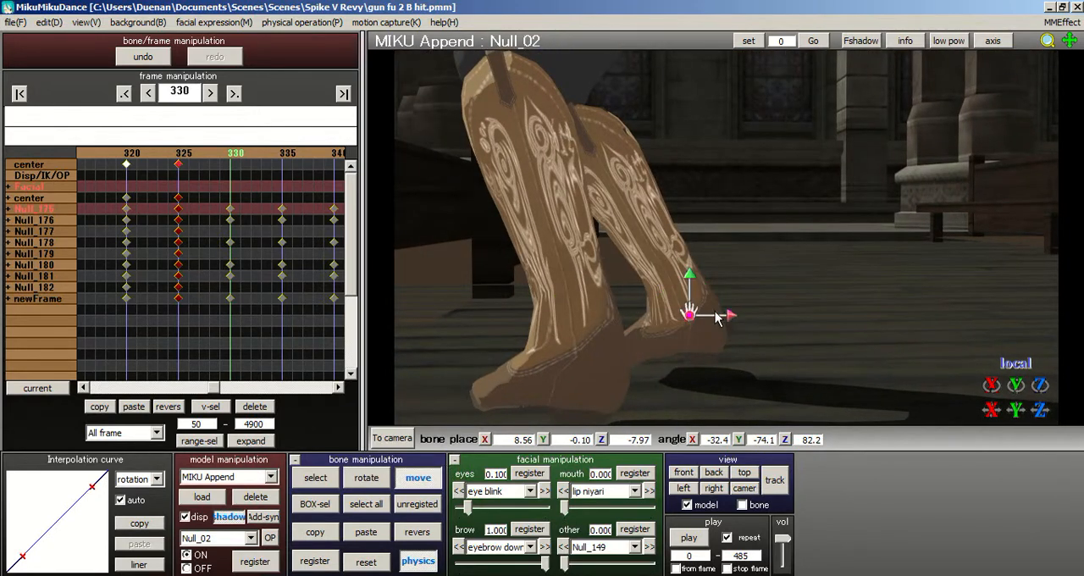
pyautogui.moveTo(732, 319); pyautogui.dragTo(752, 295)
pyautogui.moveTo(751, 293); pyautogui.dragTo(695, 297, button='right')
pyautogui.scroll(-3, 796, 299)
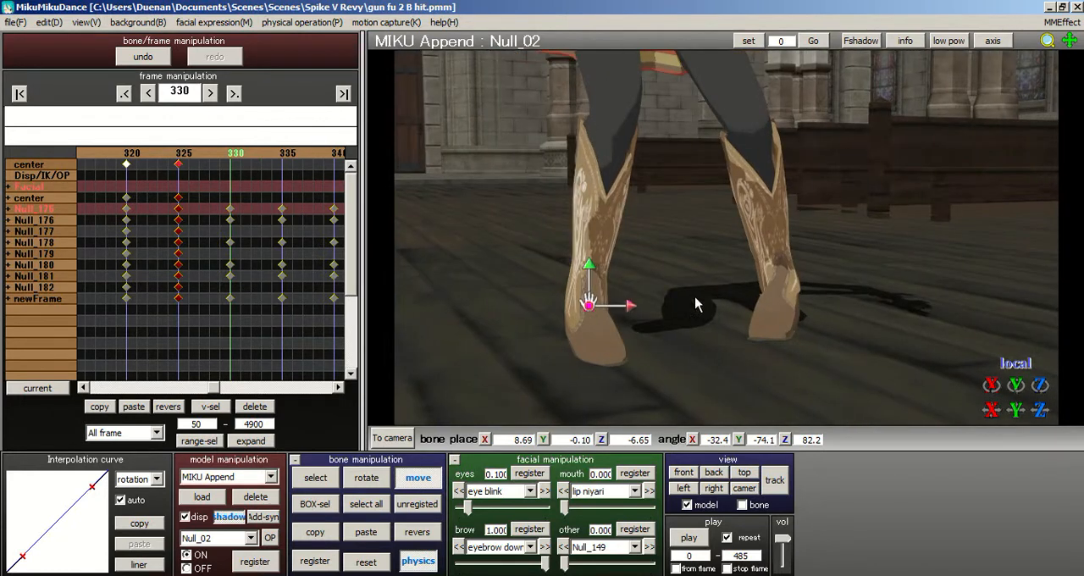
pyautogui.moveTo(633, 314); pyautogui.dragTo(684, 293)
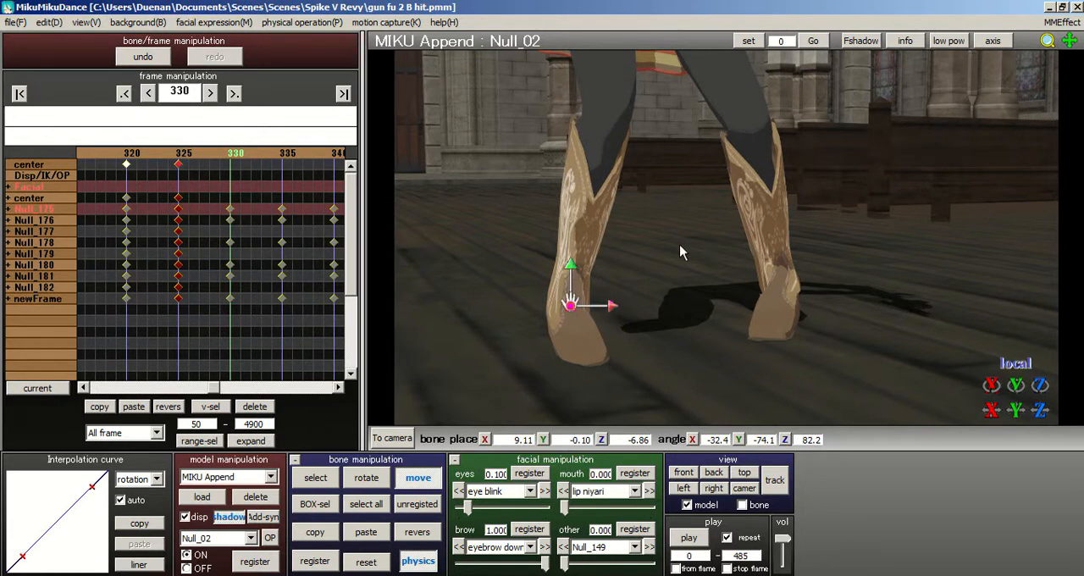
pyautogui.moveTo(786, 265); pyautogui.dragTo(758, 257, button='right')
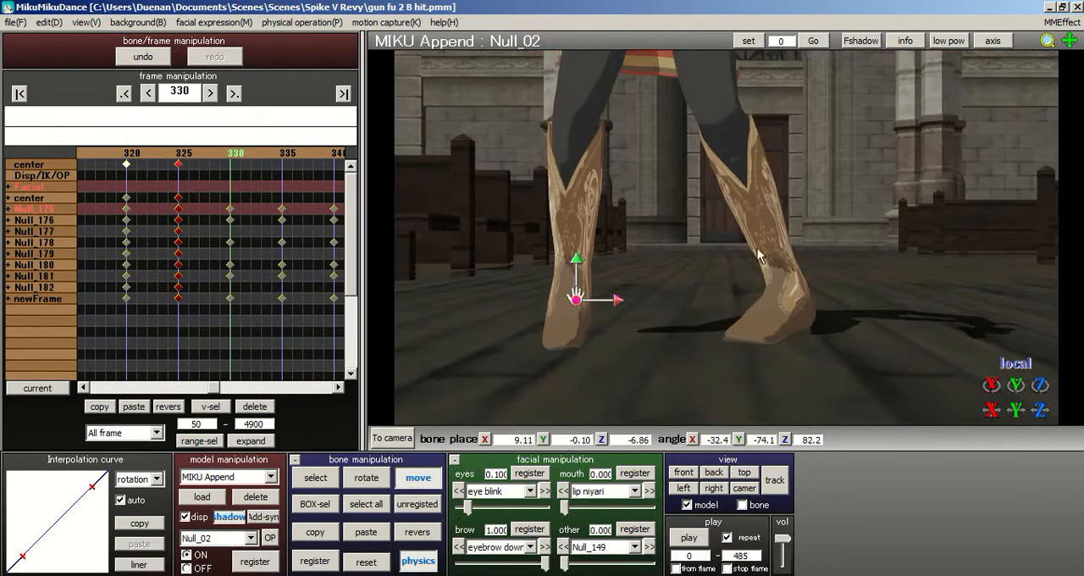
# - Reset the rotation of the other leg's upper bone, Null_86
pyautogui.click(330, 481)
pyautogui.moveTo(561, 225); pyautogui.dragTo(710, 154, button='right')
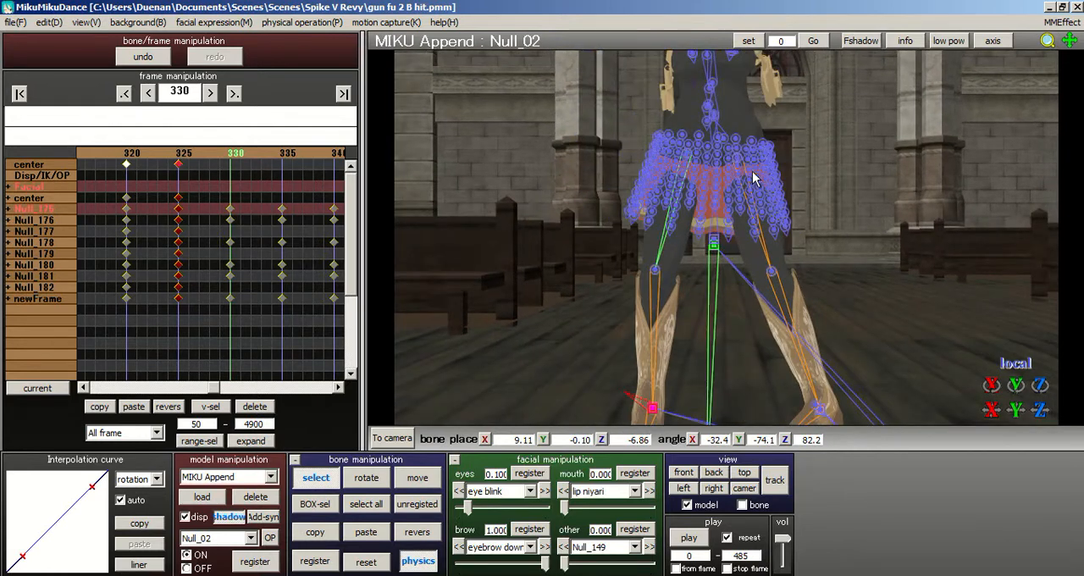
pyautogui.click(739, 161)
pyautogui.click(374, 557)
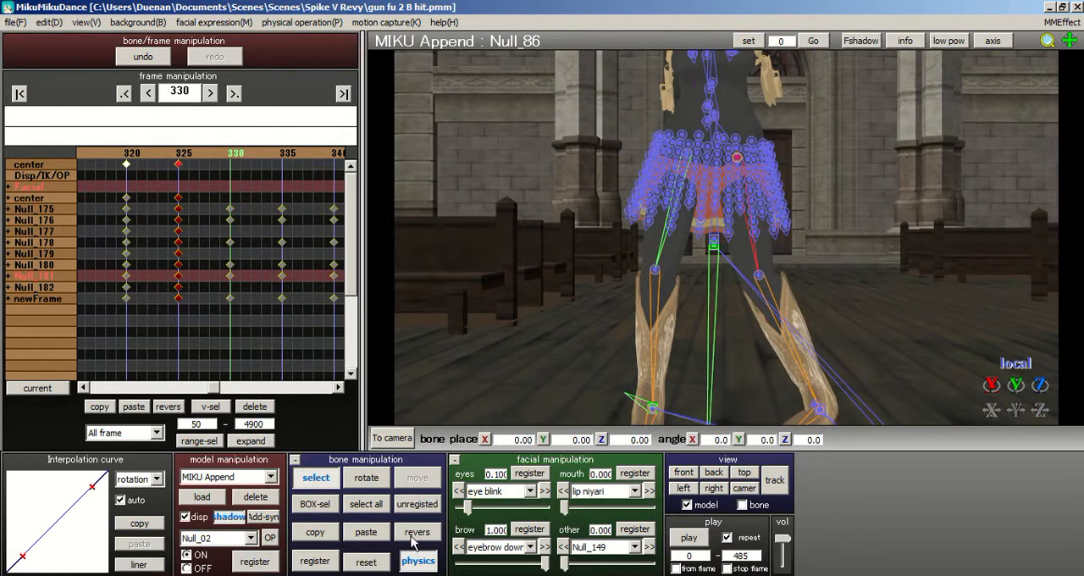
# - Rotate the other foot's bone Null_04 to about Y 44.1 degrees
pyautogui.moveTo(728, 229); pyautogui.dragTo(670, 170, button='middle')
pyautogui.click(701, 247)
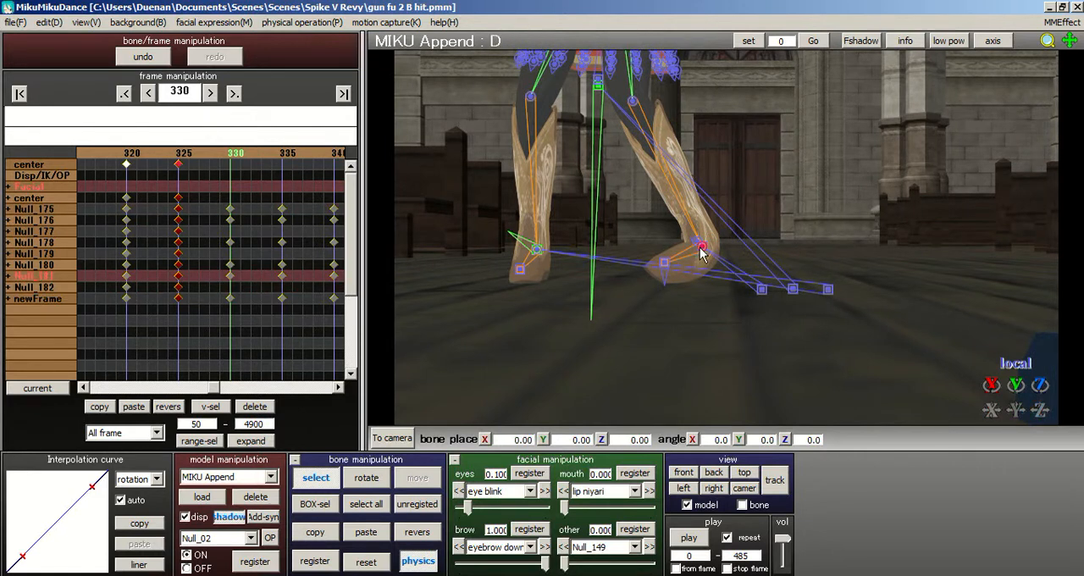
pyautogui.click(700, 250)
pyautogui.click(709, 251)
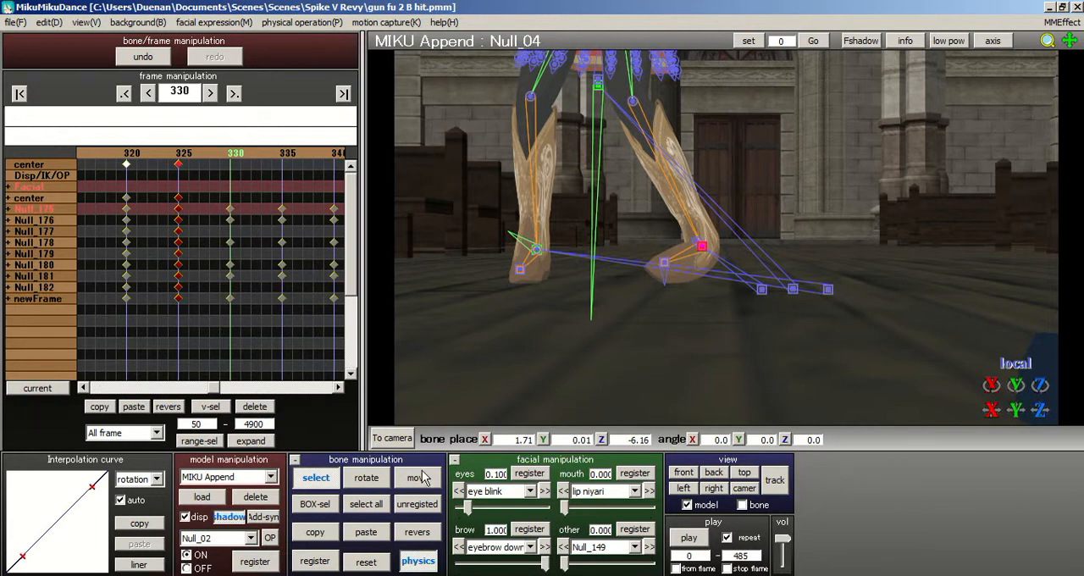
pyautogui.click(381, 479)
pyautogui.moveTo(720, 251); pyautogui.dragTo(773, 268)
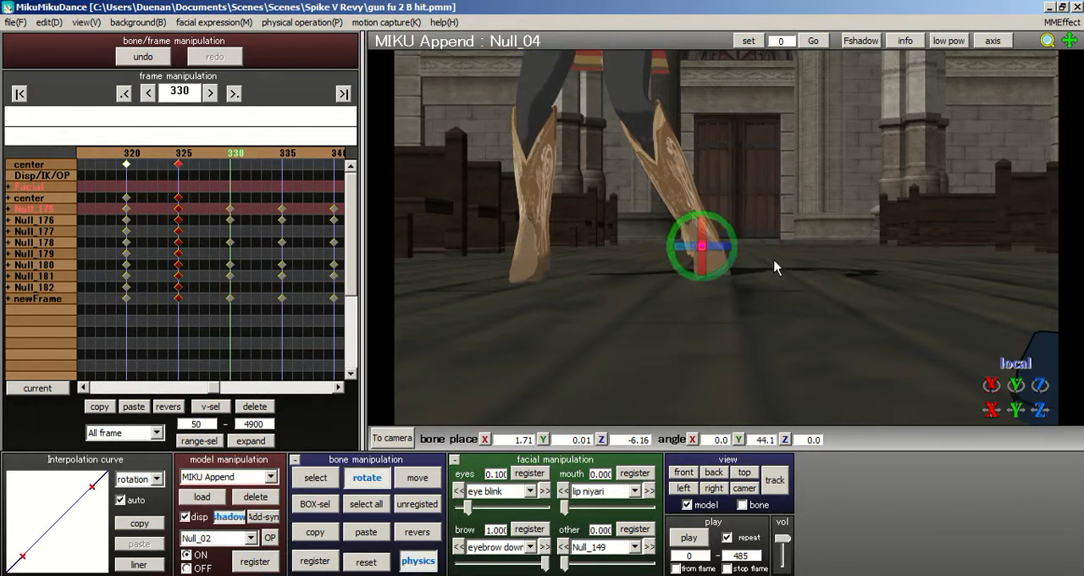
# - Move foot bone Null_04 outward and slightly down to about X 2.21, Y -0.27, Z -6.69
pyautogui.moveTo(774, 223); pyautogui.dragTo(729, 235, button='right')
pyautogui.click(417, 478)
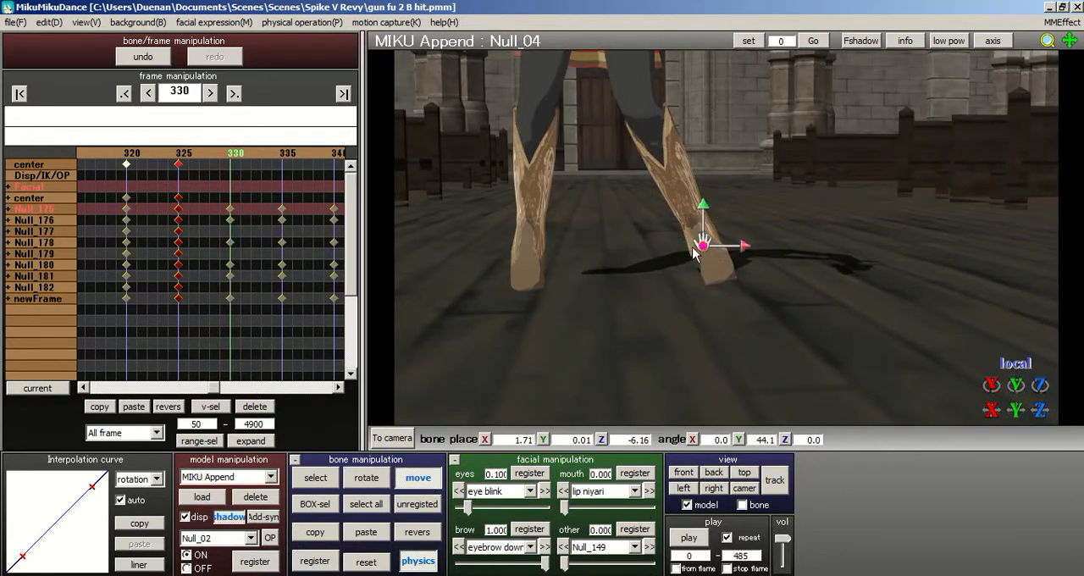
pyautogui.moveTo(744, 257)
pyautogui.mouseDown()
pyautogui.moveTo(737, 263)
pyautogui.moveTo(740, 253)
pyautogui.mouseUp()
pyautogui.moveTo(723, 252); pyautogui.dragTo(588, 249, button='right')
pyautogui.scroll(3, 638, 251)
pyautogui.moveTo(589, 248); pyautogui.dragTo(842, 243, button='middle')
pyautogui.moveTo(842, 243); pyautogui.dragTo(876, 257, button='right')
pyautogui.moveTo(875, 261); pyautogui.dragTo(889, 269)
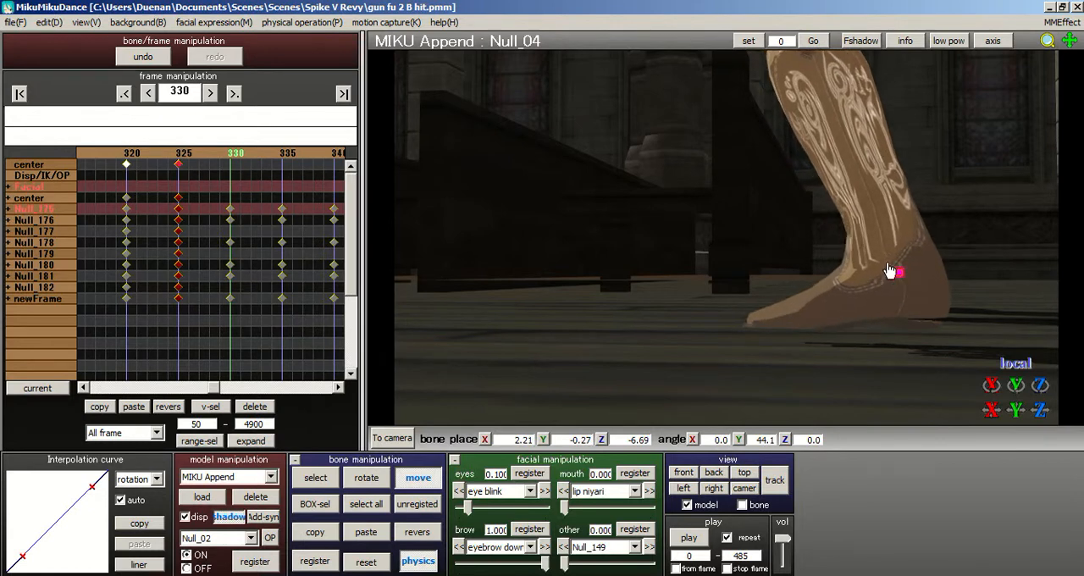
pyautogui.moveTo(970, 255); pyautogui.dragTo(1036, 243, button='right')
# - Rotate the body's center bone Null_01 to about X -2.3, Y 38.4, Z 2.2 degrees
pyautogui.moveTo(708, 243); pyautogui.dragTo(542, 240, button='middle')
pyautogui.moveTo(542, 240); pyautogui.dragTo(726, 240, button='right')
pyautogui.scroll(-4, 842, 235)
pyautogui.moveTo(726, 240); pyautogui.dragTo(663, 319, button='middle')
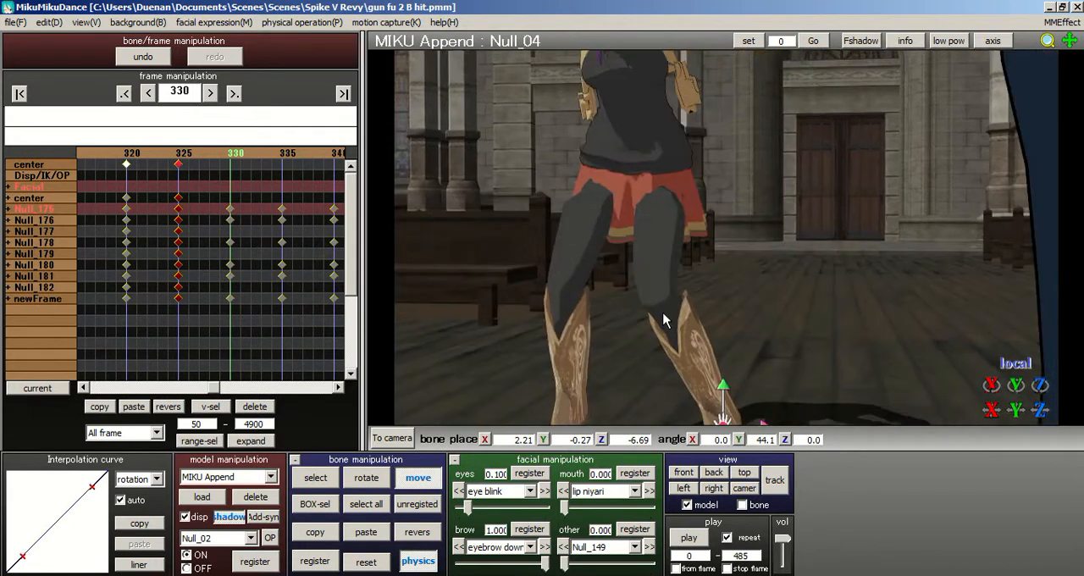
pyautogui.click(314, 477)
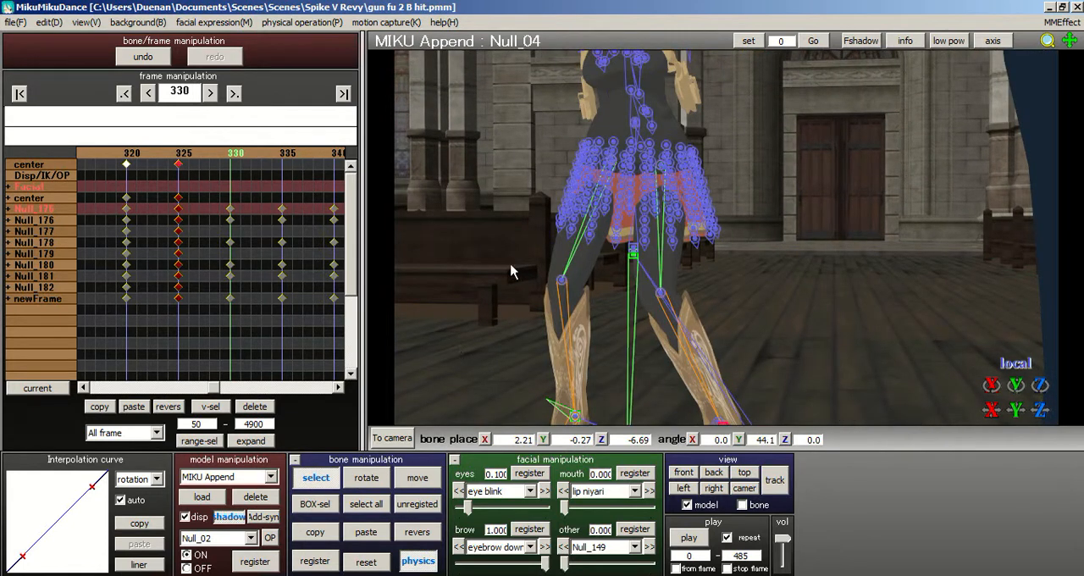
pyautogui.click(633, 255)
pyautogui.click(365, 476)
pyautogui.moveTo(657, 256)
pyautogui.mouseDown()
pyautogui.moveTo(674, 265)
pyautogui.moveTo(678, 254)
pyautogui.mouseUp()
pyautogui.moveTo(660, 242); pyautogui.dragTo(637, 241, button='middle')
pyautogui.moveTo(586, 256); pyautogui.dragTo(584, 264)
pyautogui.moveTo(661, 223); pyautogui.dragTo(556, 223, button='right')
pyautogui.scroll(4, 555, 223)
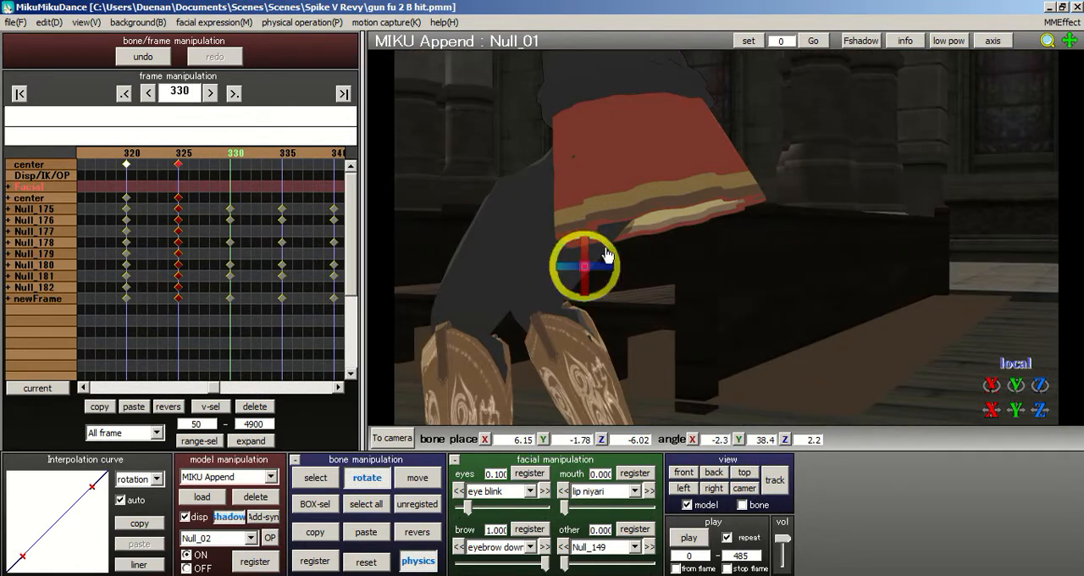
pyautogui.moveTo(605, 249); pyautogui.dragTo(554, 295, button='right')
# - Rotate the waist bone Null_08 to about X 3.5, Y 142.1, Z 3.8 degrees and register all bones at frame 330
pyautogui.click(333, 472)
pyautogui.moveTo(740, 261); pyautogui.dragTo(739, 253, button='right')
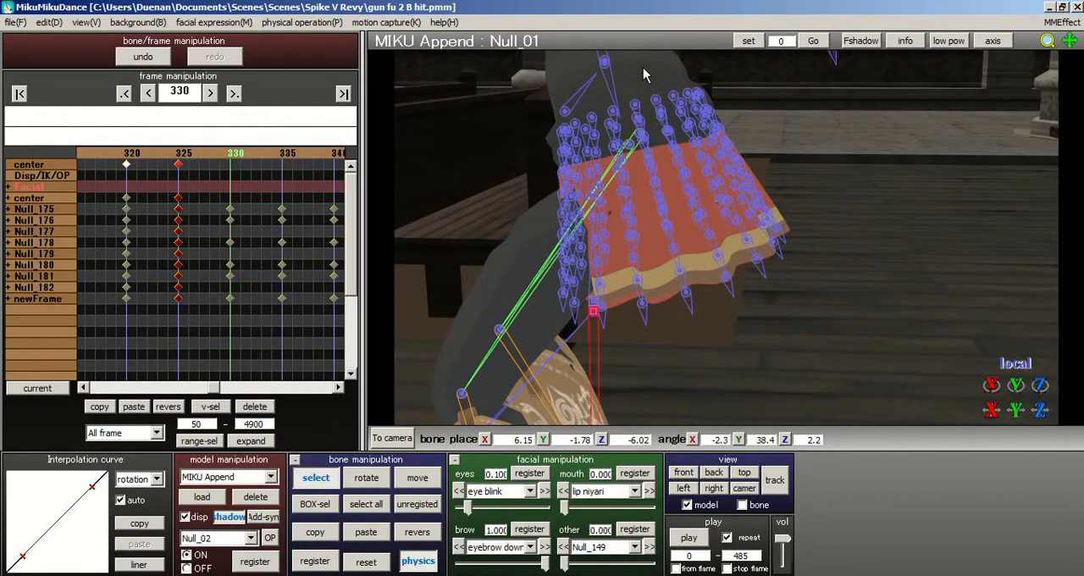
pyautogui.click(605, 65)
pyautogui.click(369, 475)
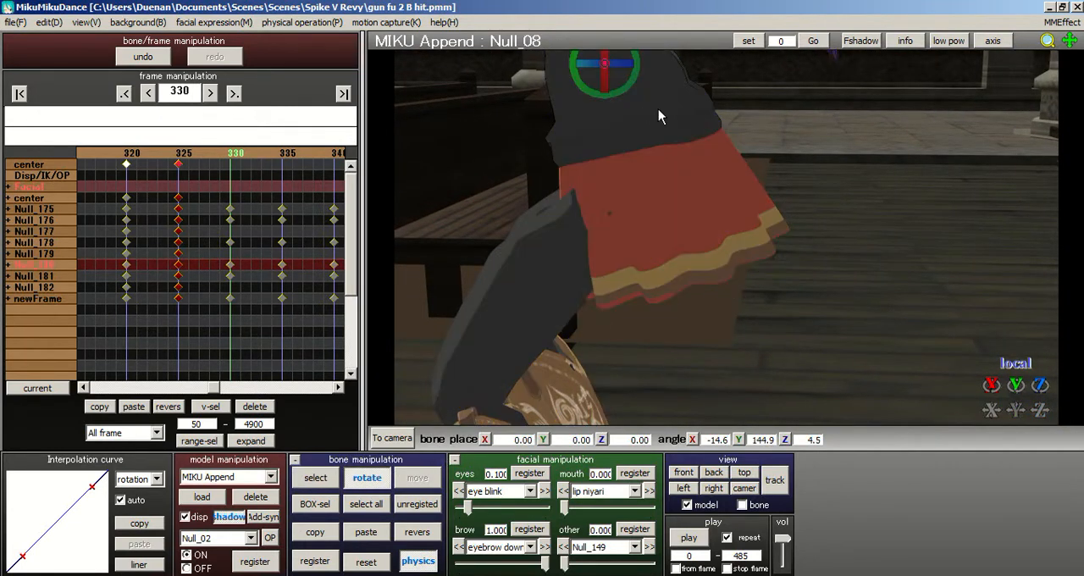
pyautogui.moveTo(652, 74); pyautogui.dragTo(701, 121, button='middle')
pyautogui.moveTo(686, 127); pyautogui.dragTo(737, 264)
pyautogui.moveTo(663, 115); pyautogui.dragTo(771, 309, button='middle')
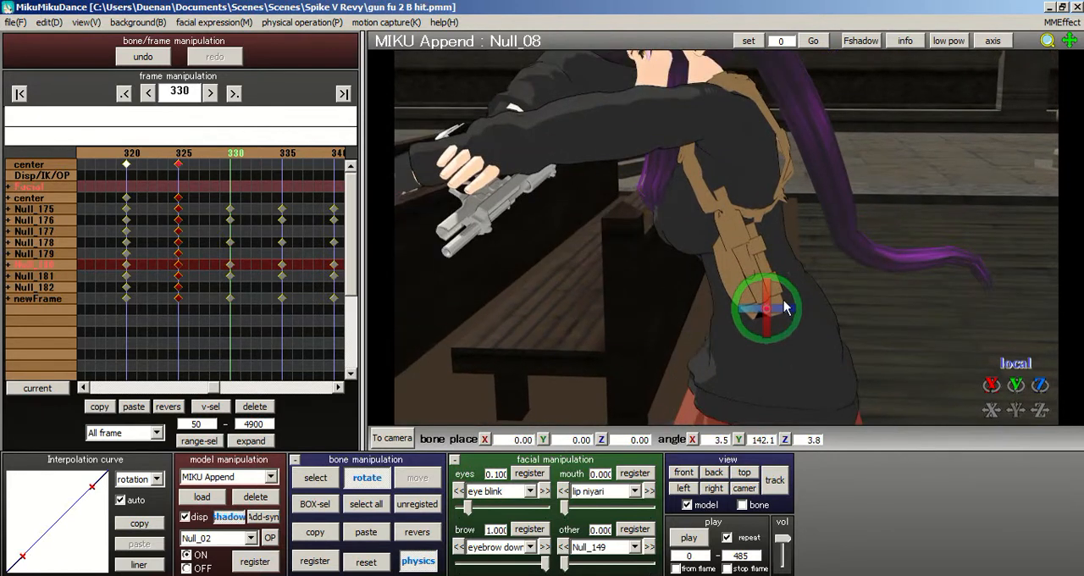
pyautogui.click(383, 502)
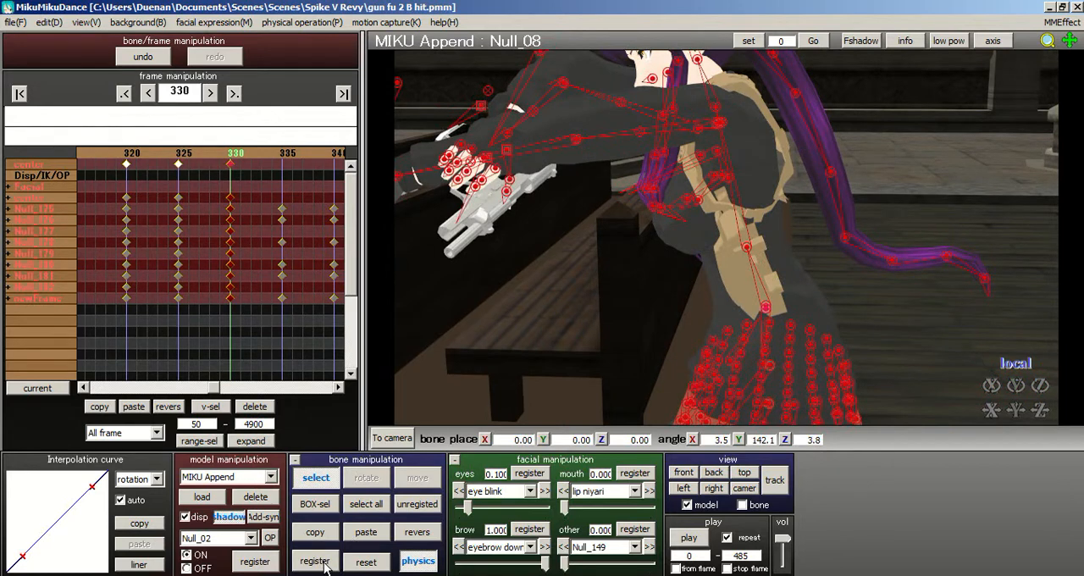
# - Select the torso bone Null_06 just above the skirt
pyautogui.moveTo(702, 238); pyautogui.dragTo(741, 237, button='right')
pyautogui.scroll(-5, 736, 234)
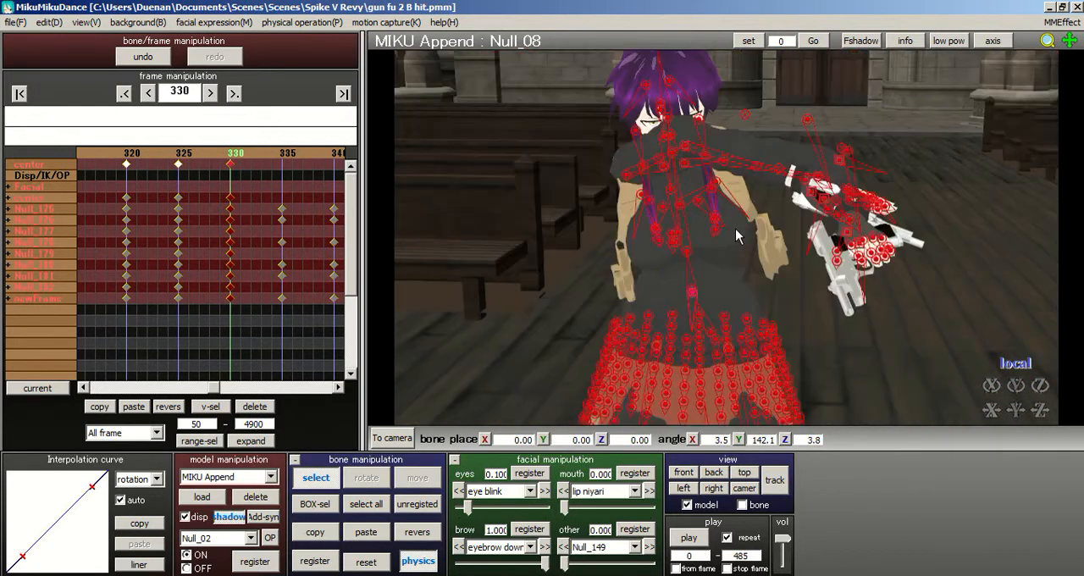
pyautogui.click(700, 283)
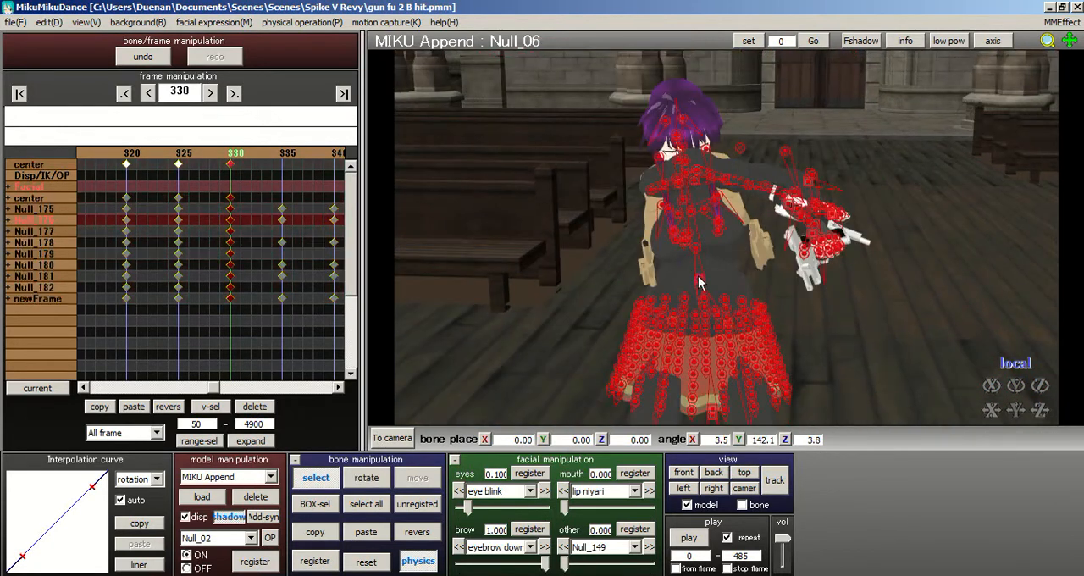
pyautogui.click(365, 562)
pyautogui.scroll(5, 717, 230)
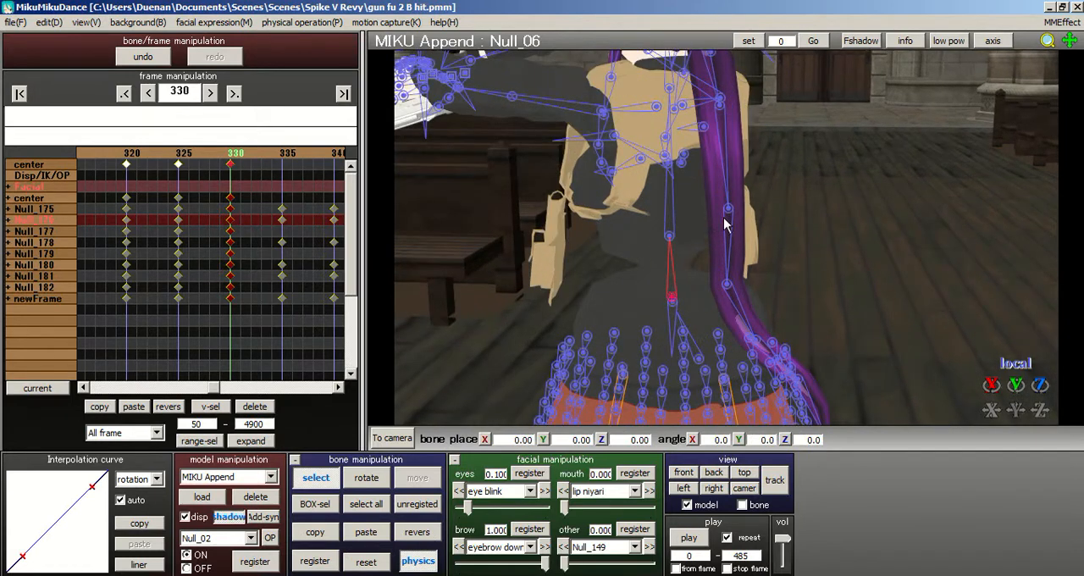
pyautogui.hotkey('ctrl', 'z')
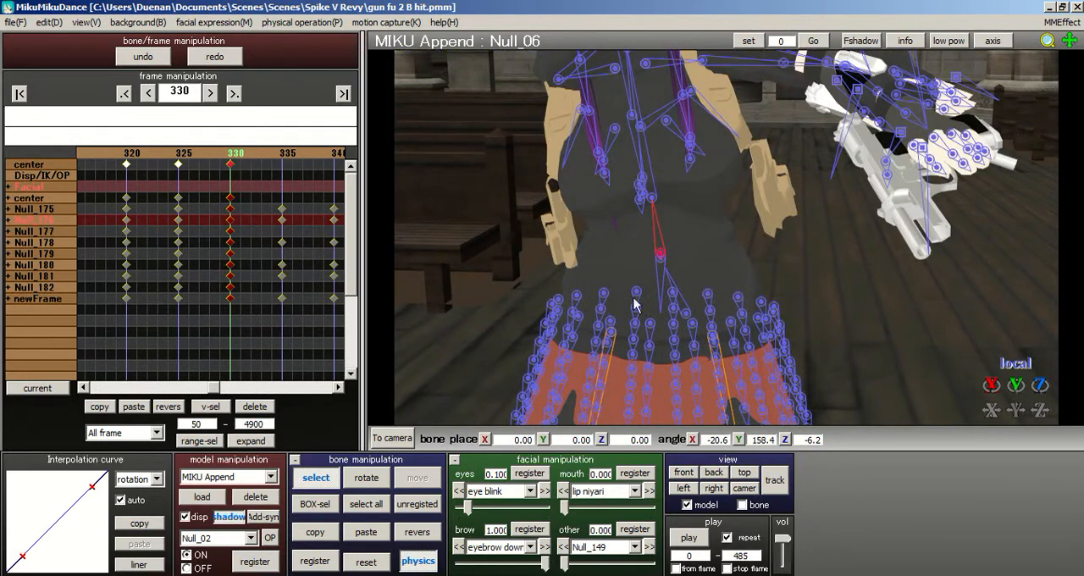
# - Rotate torso bone Null_06 to about X -20.9, Y 143.2, Z 4.6 degrees and select all bones
pyautogui.click(382, 486)
pyautogui.moveTo(687, 240)
pyautogui.mouseDown()
pyautogui.moveTo(629, 251)
pyautogui.moveTo(692, 242)
pyautogui.mouseUp()
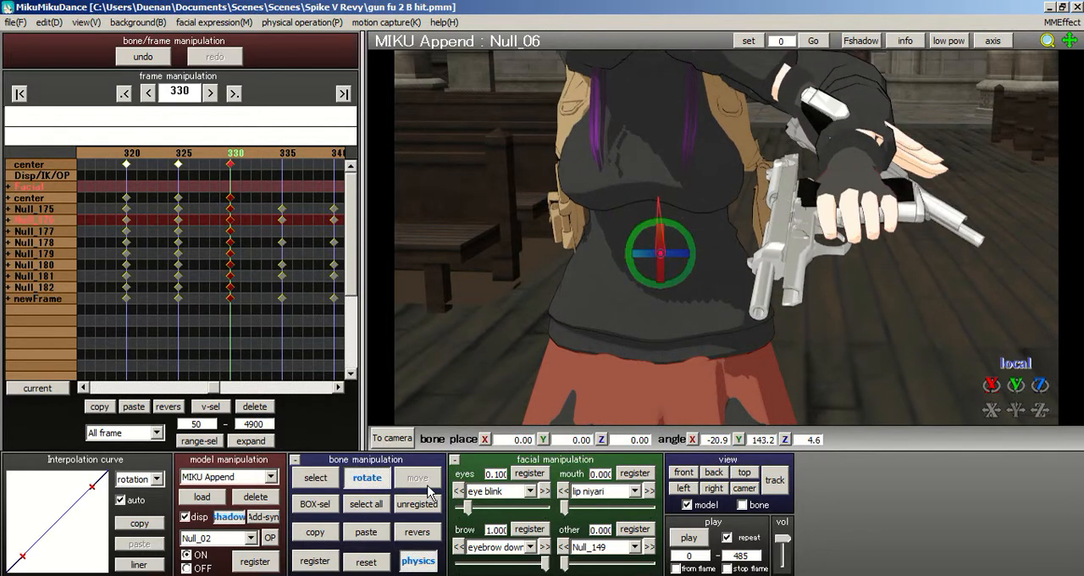
pyautogui.click(366, 503)
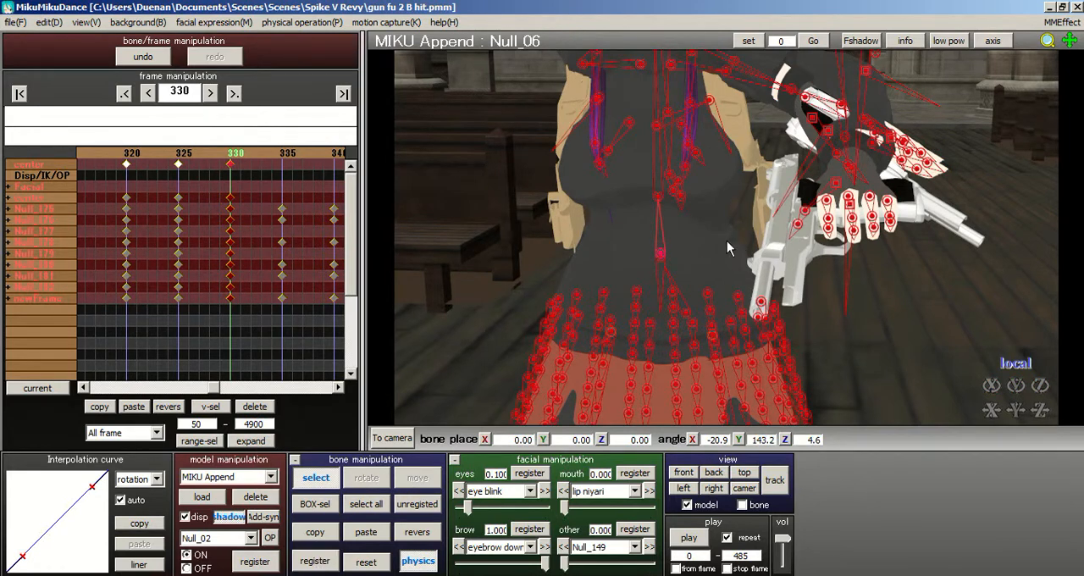
# - Reset the rotations of the upper arm bone Null_17 and its shoulder bone Null_15
pyautogui.moveTo(732, 202); pyautogui.dragTo(719, 257, button='middle')
pyautogui.click(568, 149)
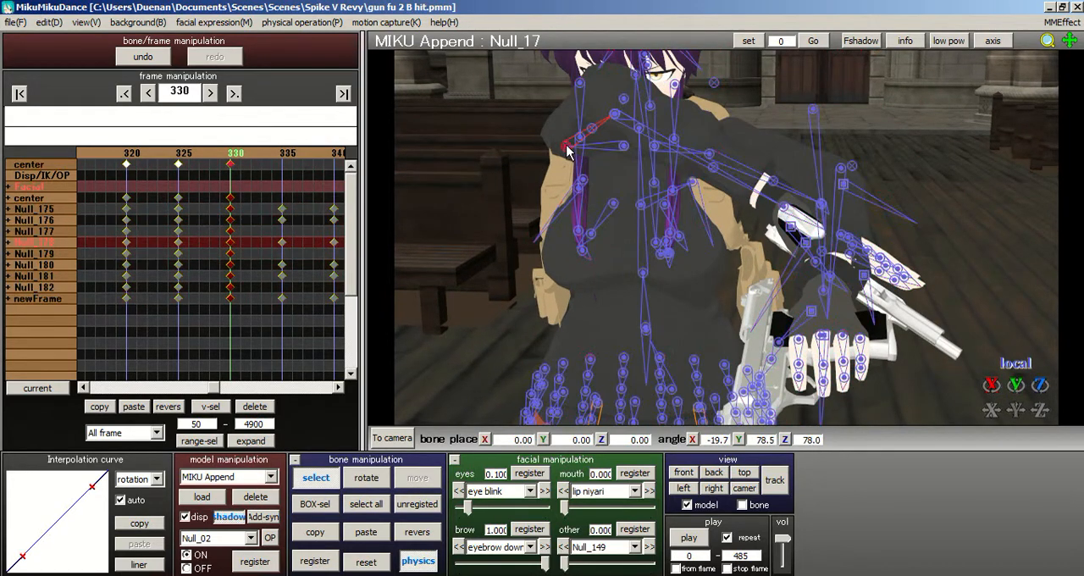
pyautogui.click(366, 563)
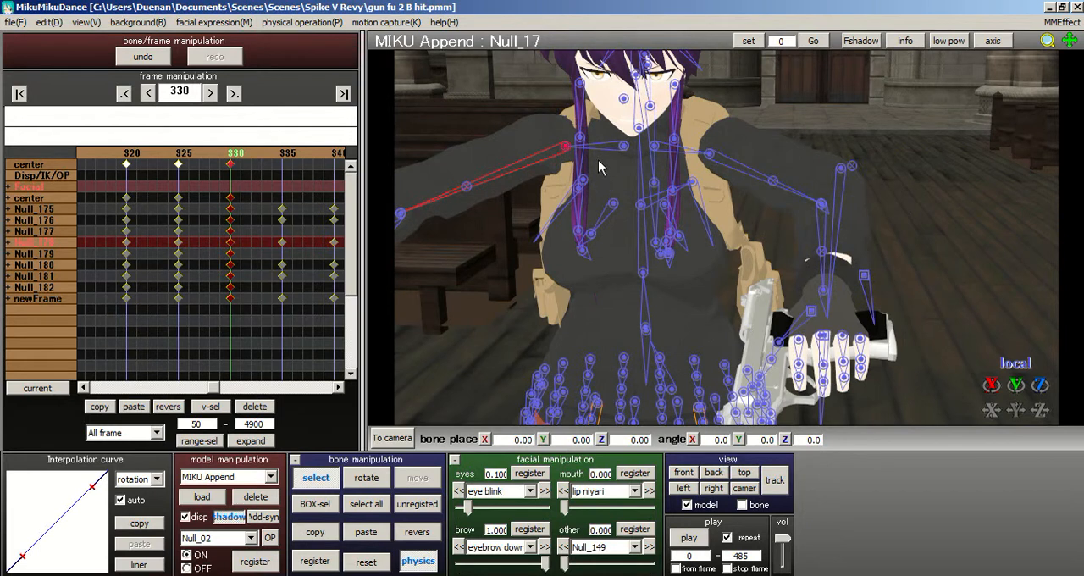
pyautogui.click(625, 149)
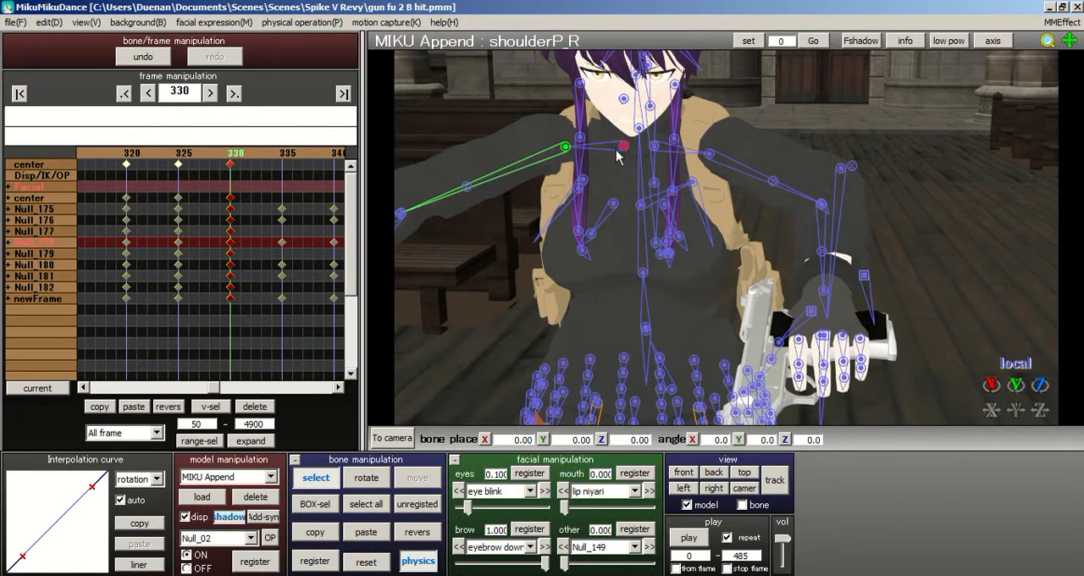
pyautogui.click(365, 561)
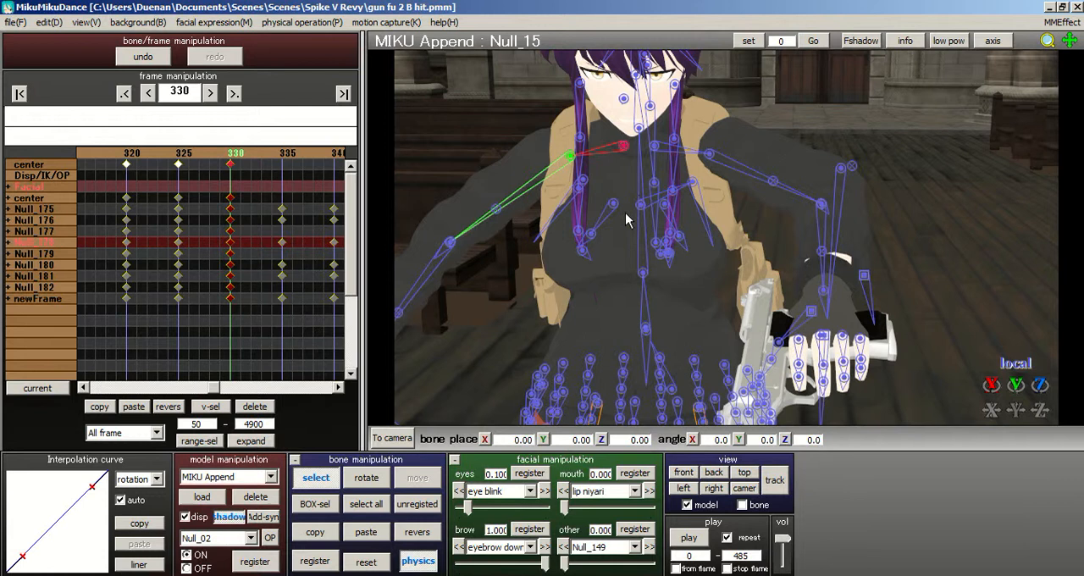
# - Paste the reset shoulder pose mirrored onto Null_48, and reset the rotation of the upper arm bone Null_50, ending with all bones selected
pyautogui.click(310, 537)
pyautogui.click(397, 532)
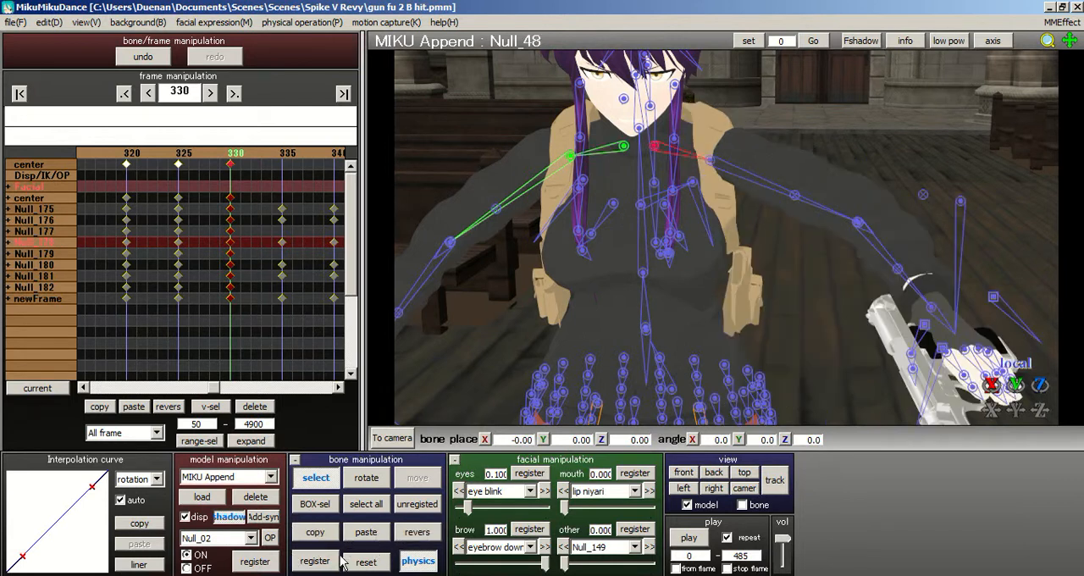
pyautogui.click(711, 162)
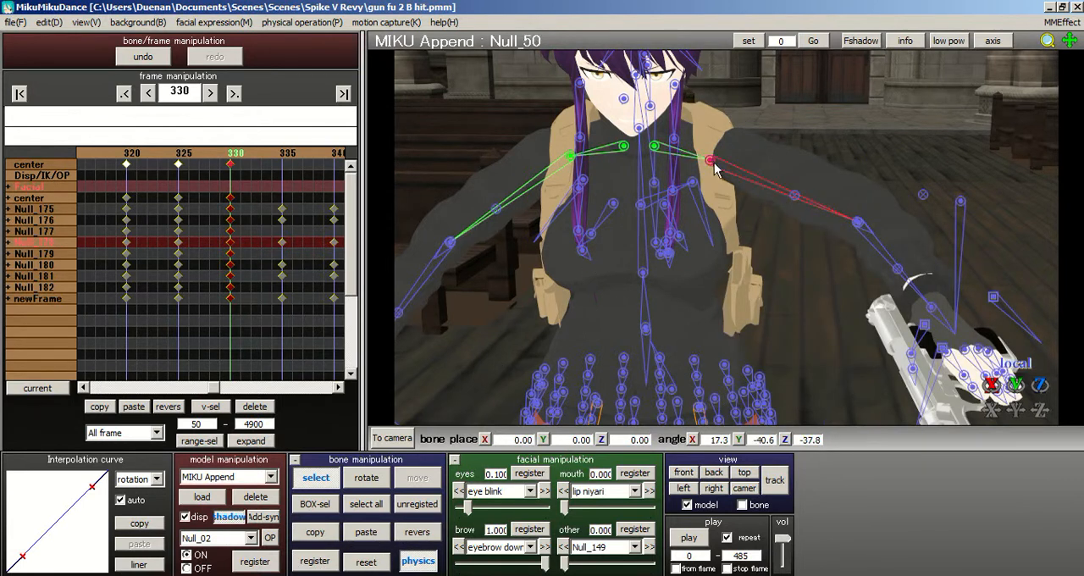
pyautogui.click(366, 562)
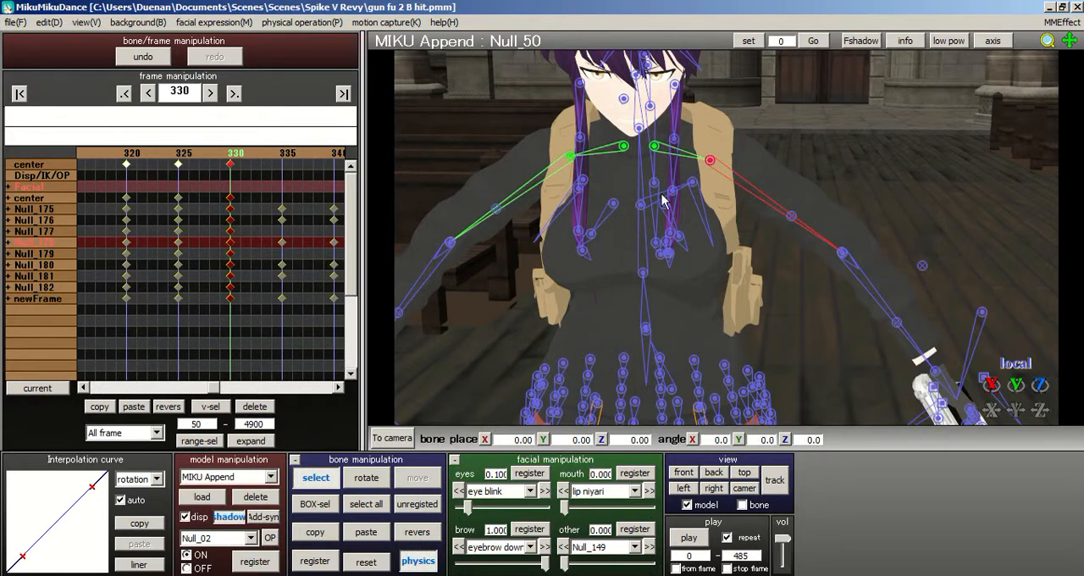
pyautogui.click(365, 503)
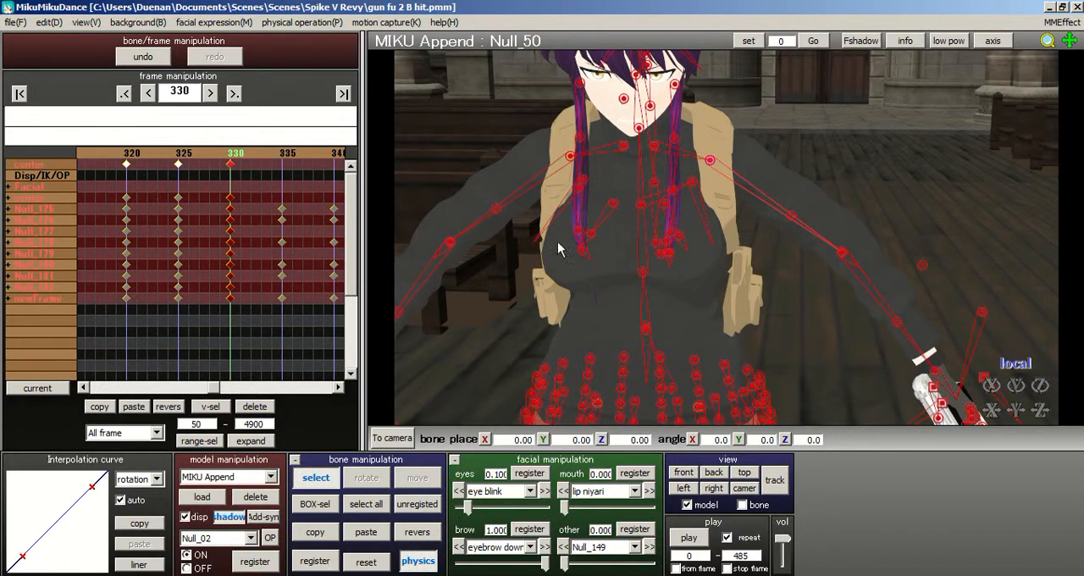
# - Rotate shoulderP_R to about X 0.7, Y -5.7, Z 9.0 degrees and paste its pose mirrored onto shoulderP_L
pyautogui.scroll(3, 740, 250)
pyautogui.click(608, 103)
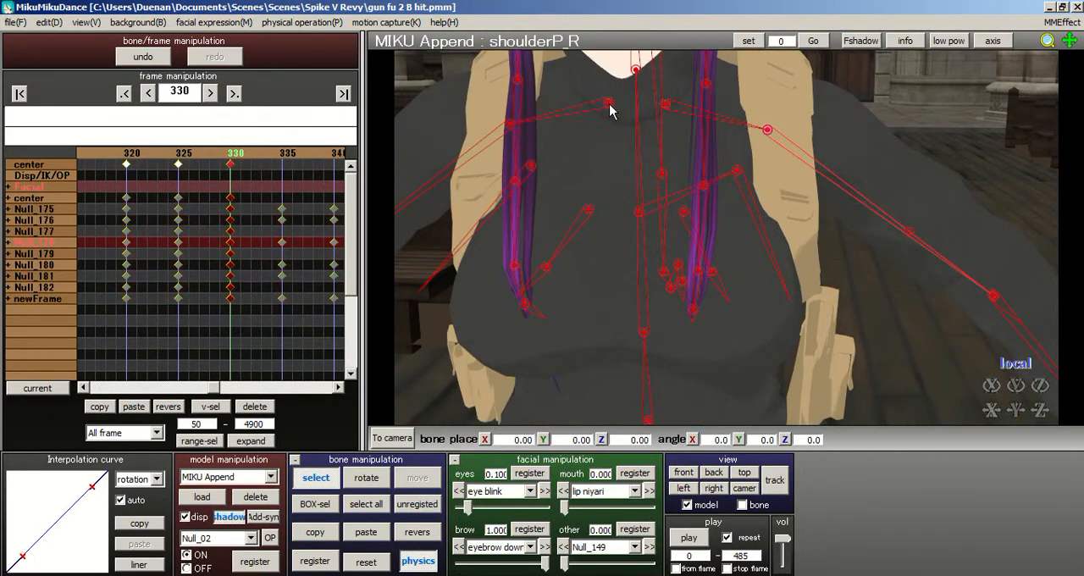
pyautogui.moveTo(441, 205); pyautogui.dragTo(852, 139, button='right')
pyautogui.moveTo(727, 124); pyautogui.dragTo(716, 164)
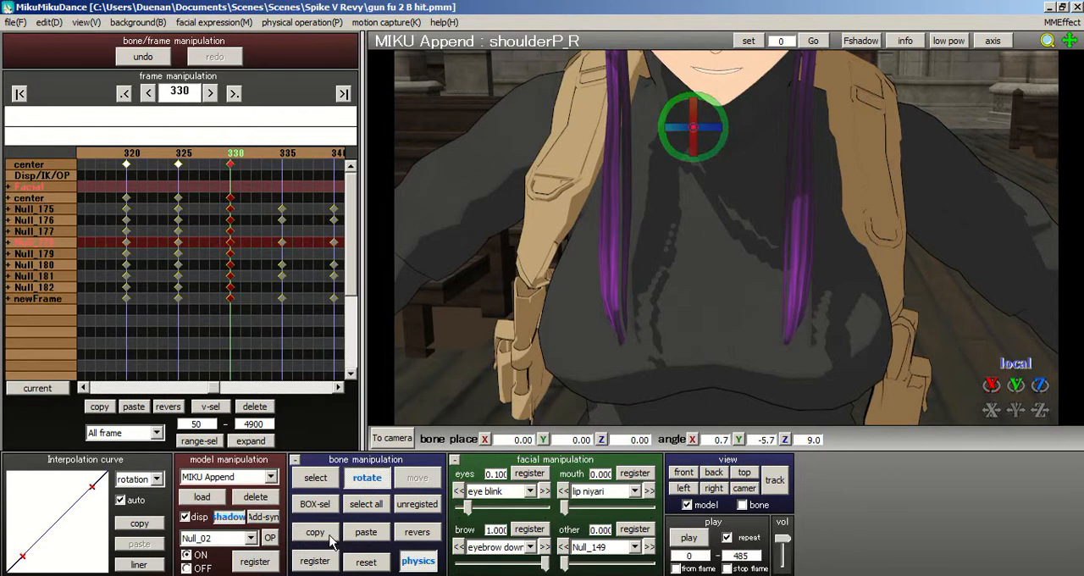
pyautogui.click(416, 532)
pyautogui.scroll(-5, 760, 230)
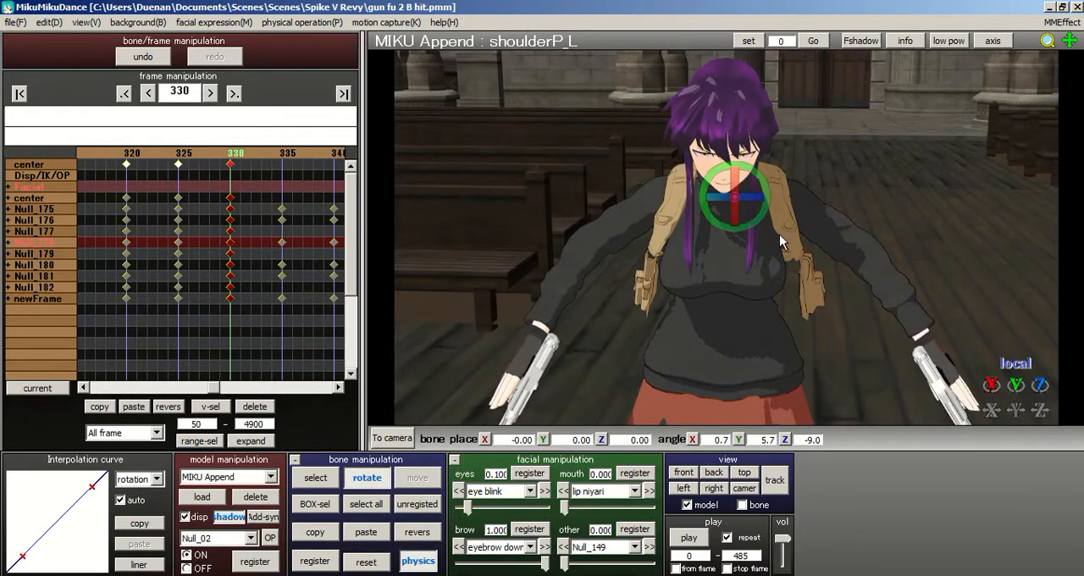
# - Rotate the upper arm bone Null_50 to about X 41.9, Y -6.9, Z -6.8 degrees
pyautogui.moveTo(779, 234); pyautogui.dragTo(643, 230, button='right')
pyautogui.scroll(5, 720, 242)
pyautogui.moveTo(721, 242); pyautogui.dragTo(765, 239, button='right')
pyautogui.scroll(-3, 767, 244)
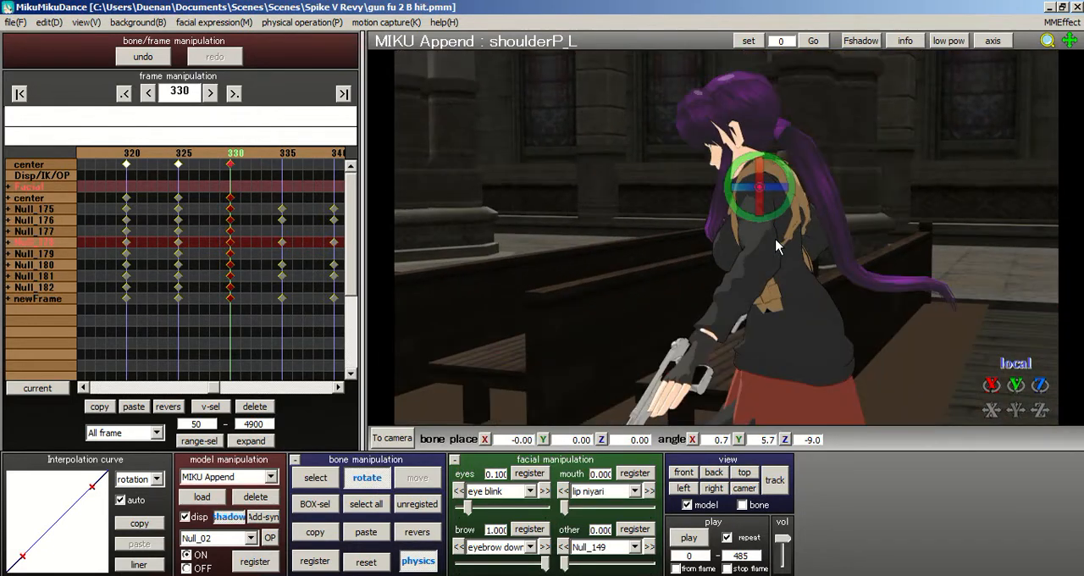
pyautogui.scroll(4, 783, 247)
pyautogui.click(316, 479)
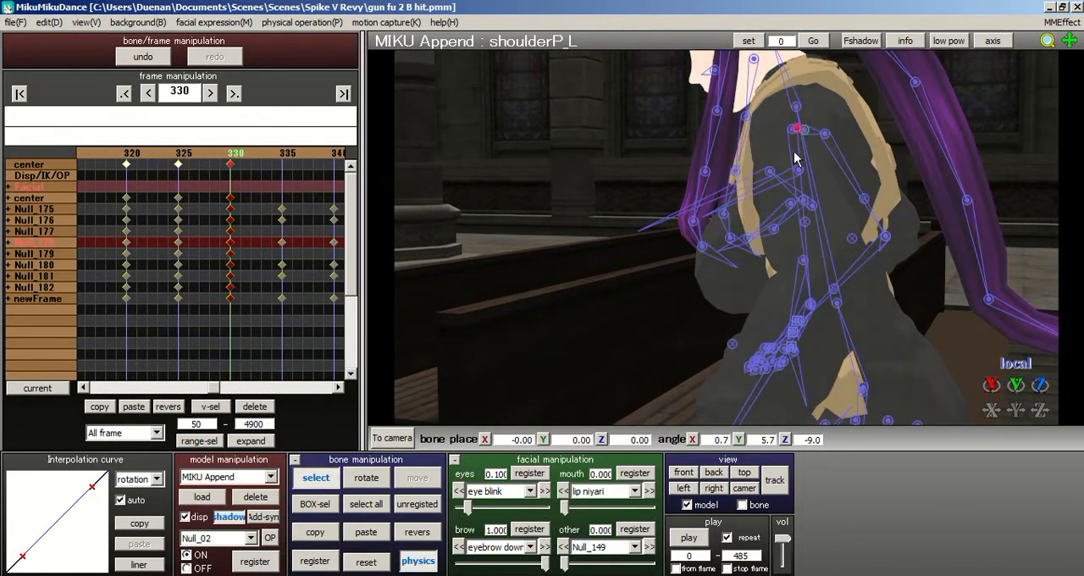
pyautogui.click(792, 133)
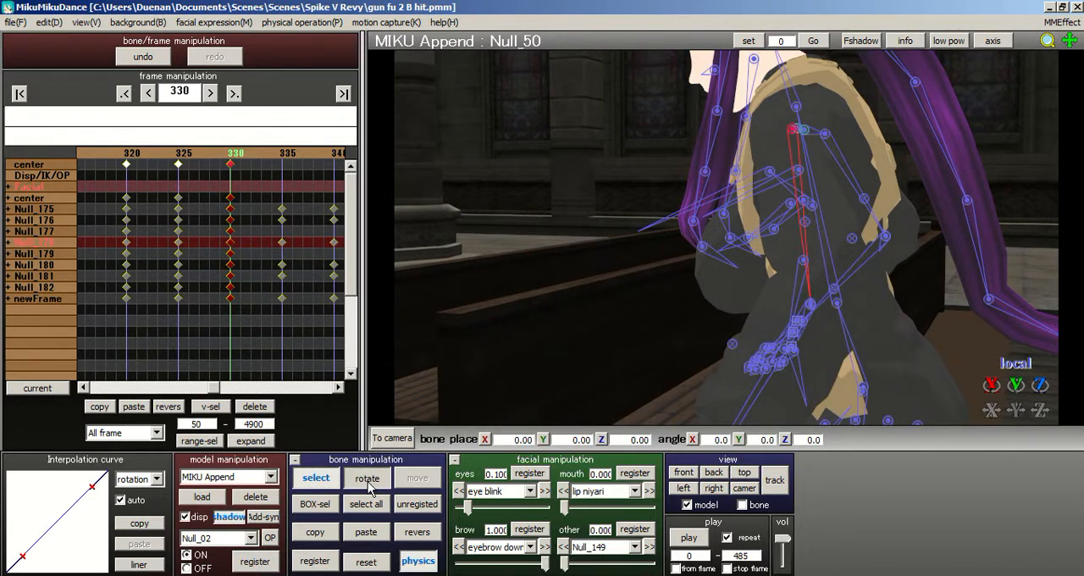
pyautogui.click(368, 479)
pyautogui.moveTo(823, 126); pyautogui.dragTo(750, 134)
pyautogui.moveTo(810, 163); pyautogui.dragTo(1043, 162, button='right')
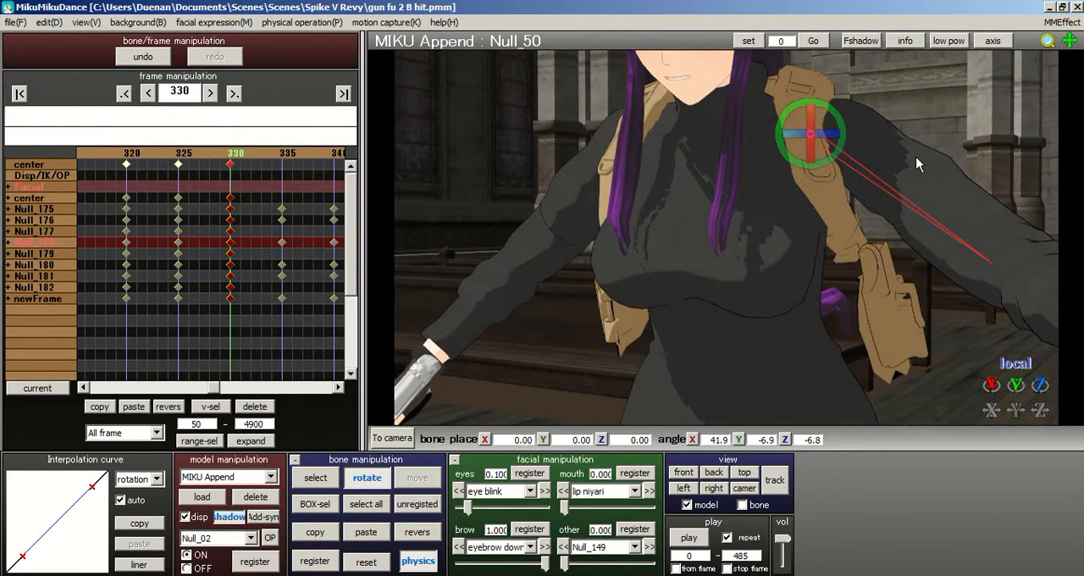
# - Refine the rotation of upper arm bone Null_50 to about X 39.3, Y -38.9, Z -20.5 degrees
pyautogui.moveTo(810, 134); pyautogui.dragTo(788, 131)
pyautogui.scroll(-5, 915, 148)
pyautogui.moveTo(917, 150); pyautogui.dragTo(938, 155, button='right')
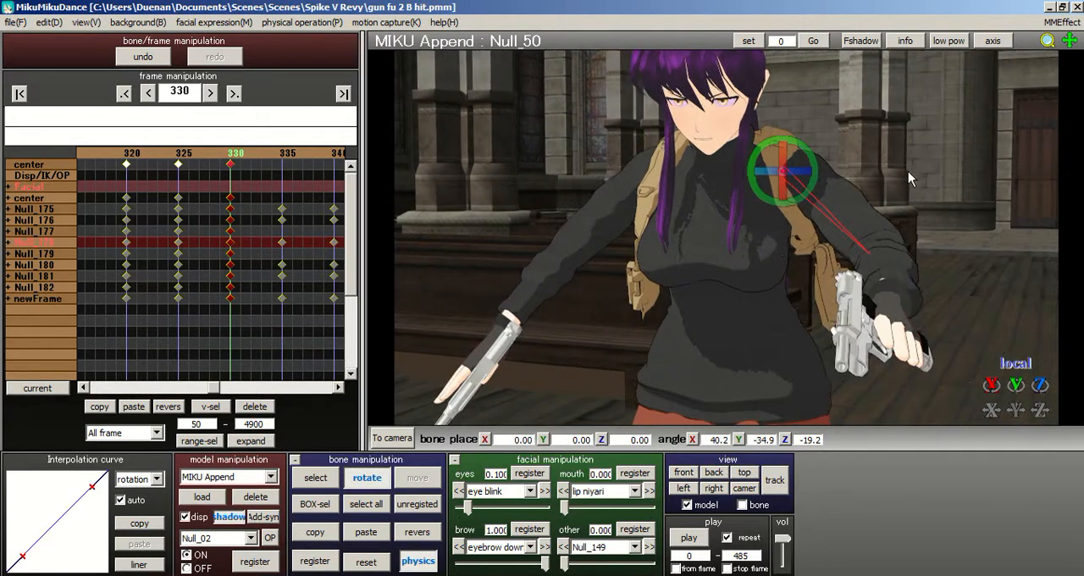
pyautogui.moveTo(820, 173); pyautogui.dragTo(833, 180)
pyautogui.moveTo(832, 180); pyautogui.dragTo(834, 185, button='right')
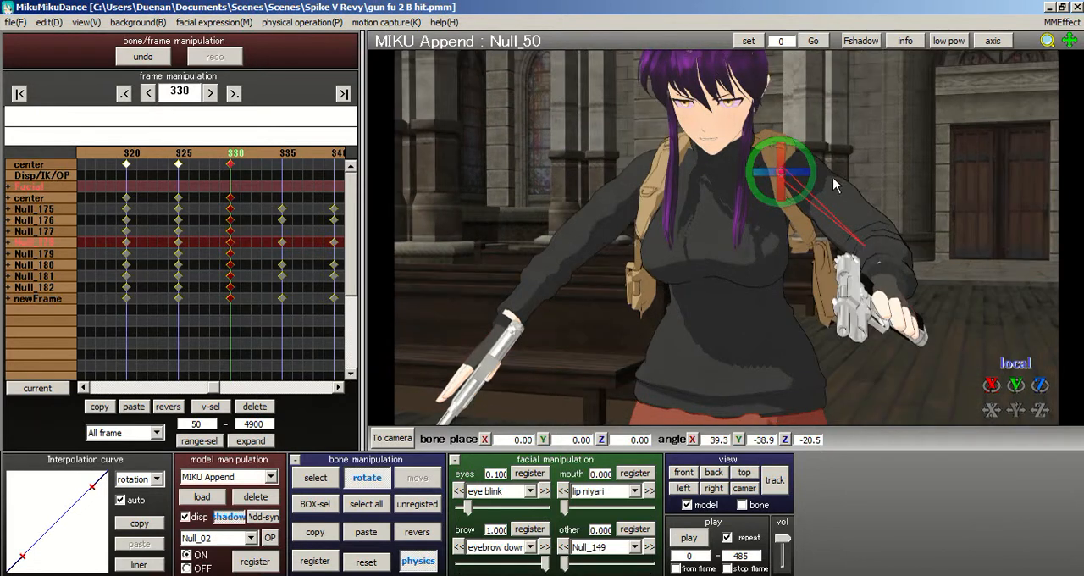
# - Bend the elbow bone Null_56 to raise the gun hand, and paste its pose mirrored onto Null_23 at about X 48.8, Y 33.5, Z 6.1 degrees
pyautogui.click(315, 477)
pyautogui.click(865, 246)
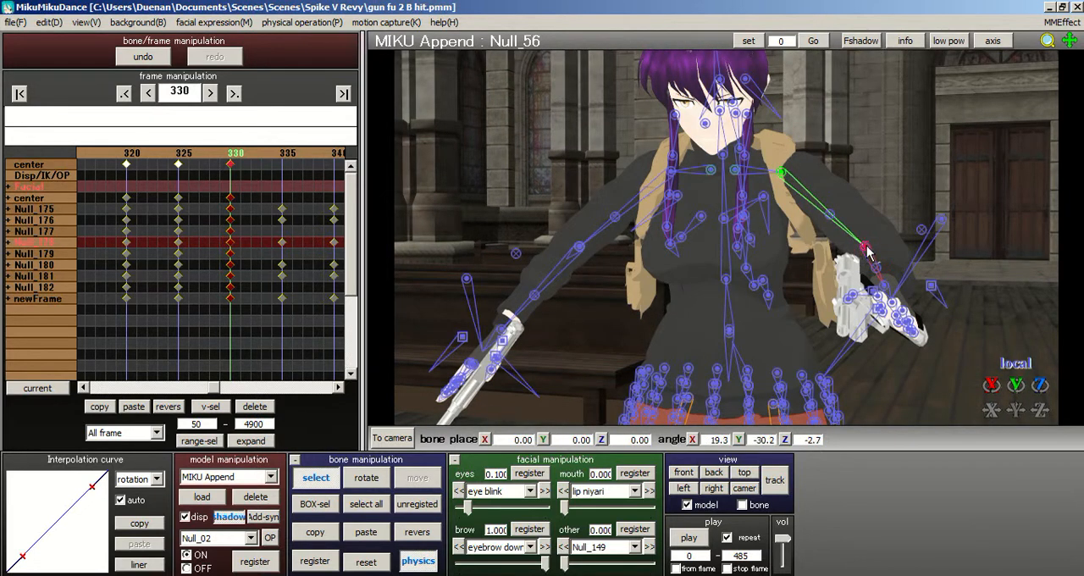
pyautogui.click(365, 478)
pyautogui.moveTo(867, 240); pyautogui.dragTo(855, 280)
pyautogui.click(320, 537)
pyautogui.click(403, 539)
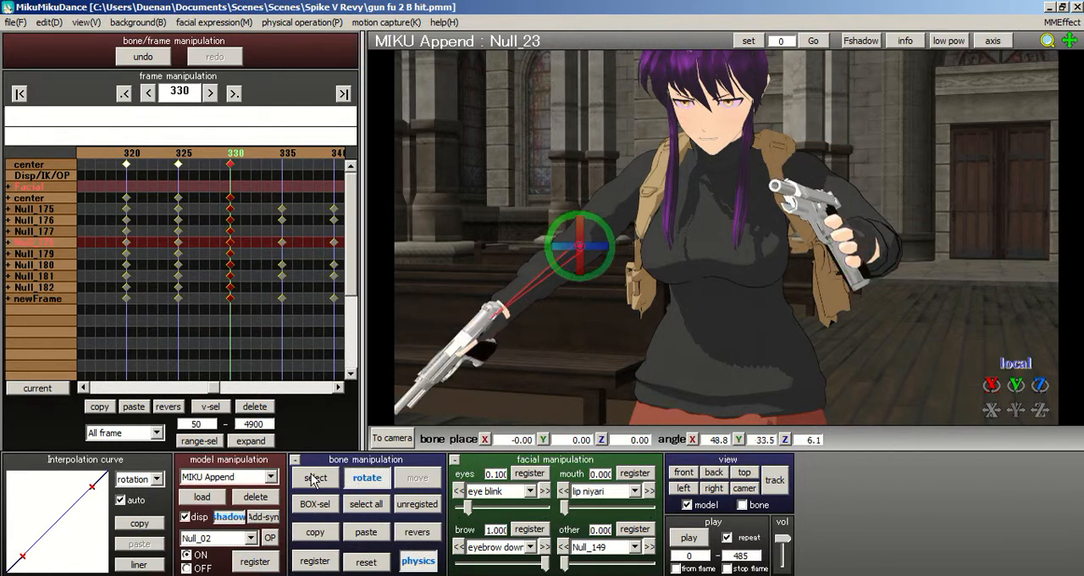
# - Paste the upper arm bone Null_50's pose mirrored onto Null_17 at about X 39.3, Y 38.9, Z 20.5 degrees
pyautogui.click(311, 480)
pyautogui.moveTo(729, 209); pyautogui.dragTo(774, 203, button='right')
pyautogui.click(780, 172)
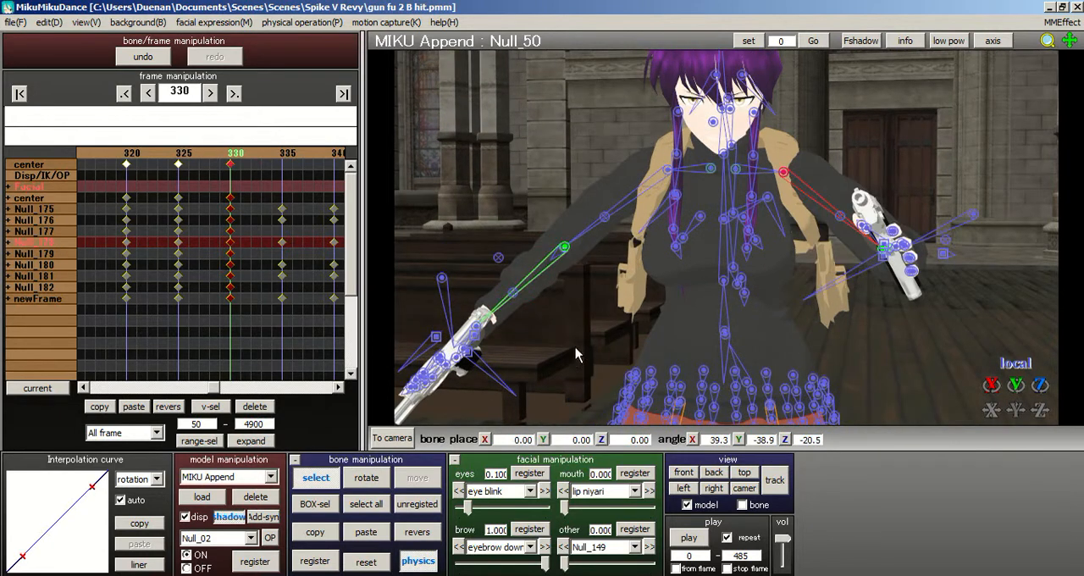
pyautogui.click(412, 536)
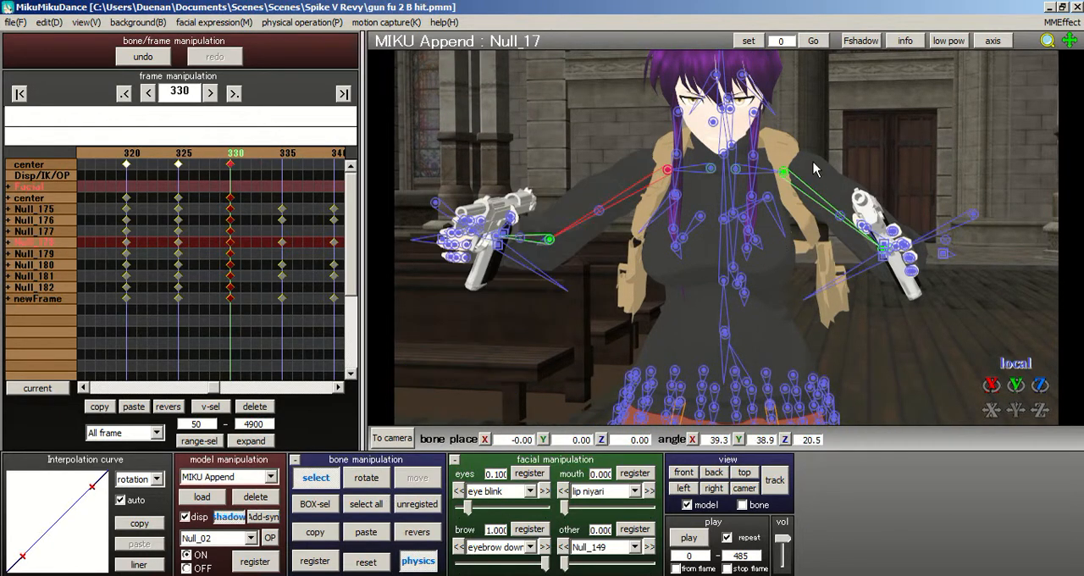
# - Rotate the shoulder bone Null_48 to about X 10.4, Y -5.7, Z -4.9 degrees and register all bones at frame 330
pyautogui.moveTo(817, 168); pyautogui.dragTo(759, 174, button='right')
pyautogui.scroll(3, 850, 184)
pyautogui.click(736, 170)
pyautogui.click(735, 171)
pyautogui.click(377, 479)
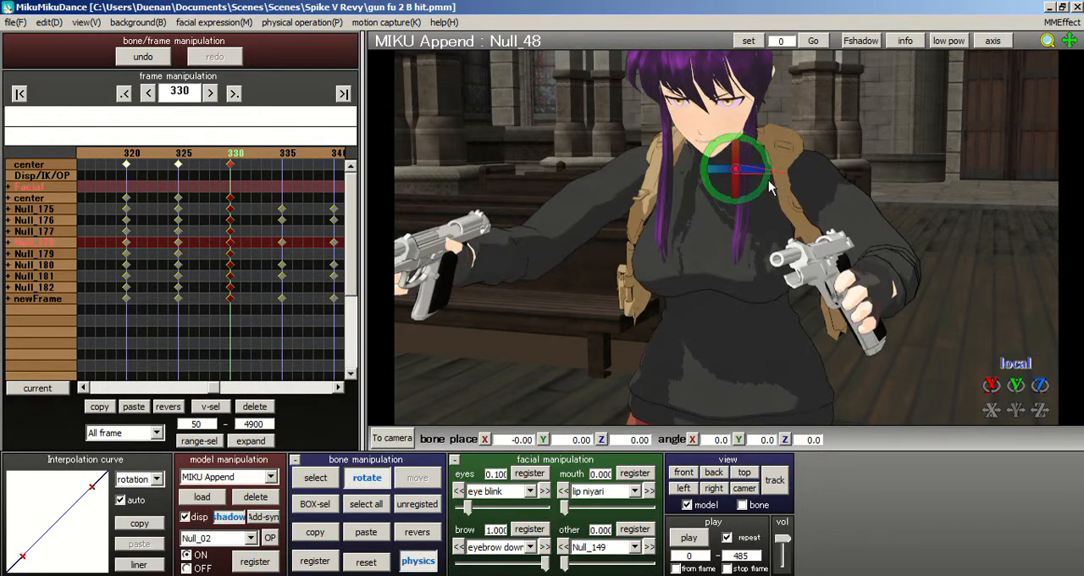
pyautogui.moveTo(743, 163); pyautogui.dragTo(707, 176)
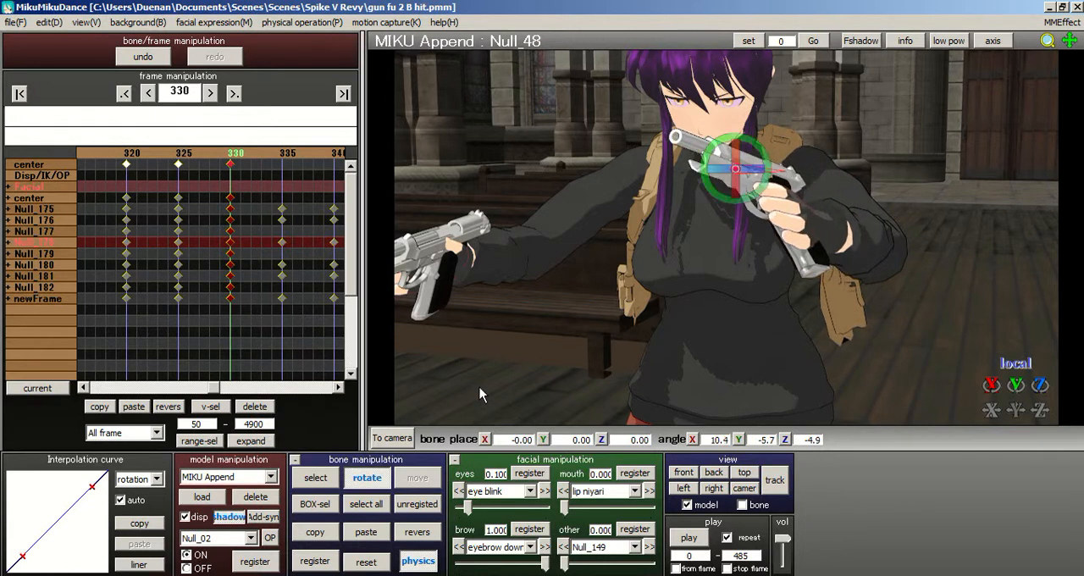
pyautogui.click(362, 504)
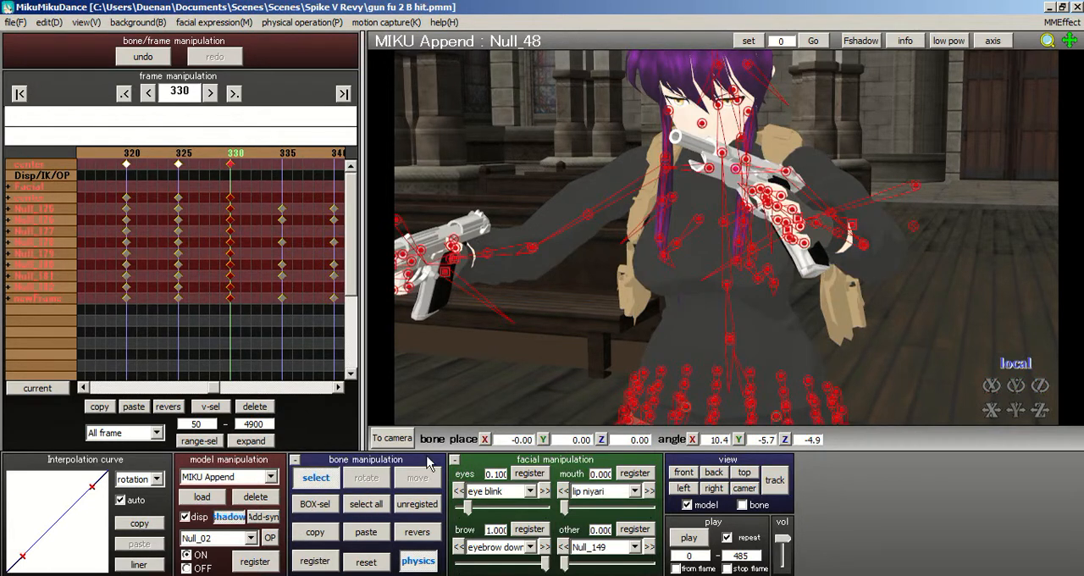
pyautogui.click(352, 507)
pyautogui.click(321, 556)
# - Paste the shoulder bone Null_48's pose mirrored onto Null_15 at about X 10.4, Y 5.7, Z 4.9 degrees
pyautogui.moveTo(743, 223); pyautogui.dragTo(743, 207, button='right')
pyautogui.click(735, 172)
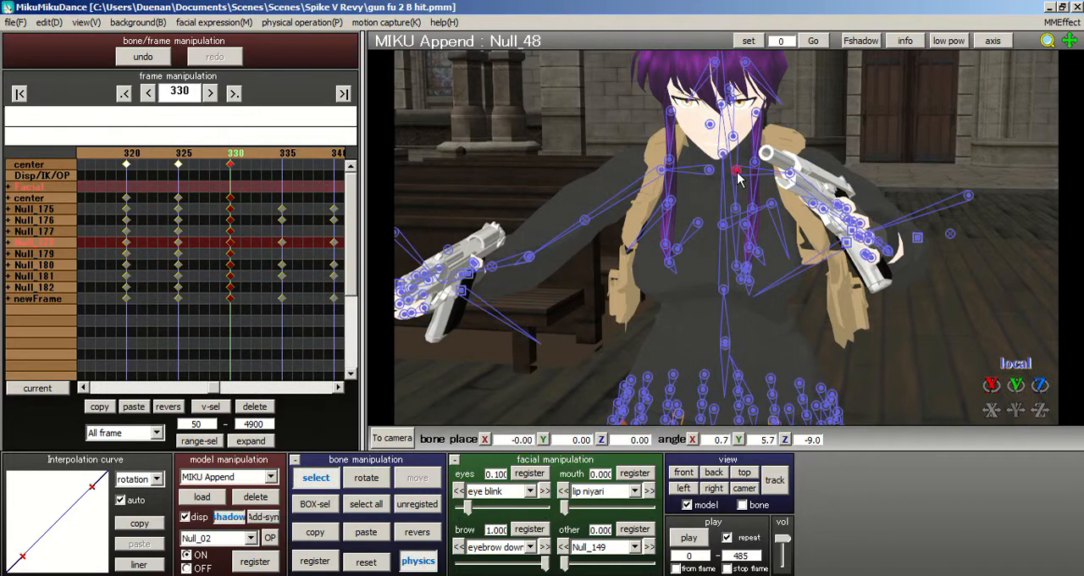
pyautogui.click(416, 532)
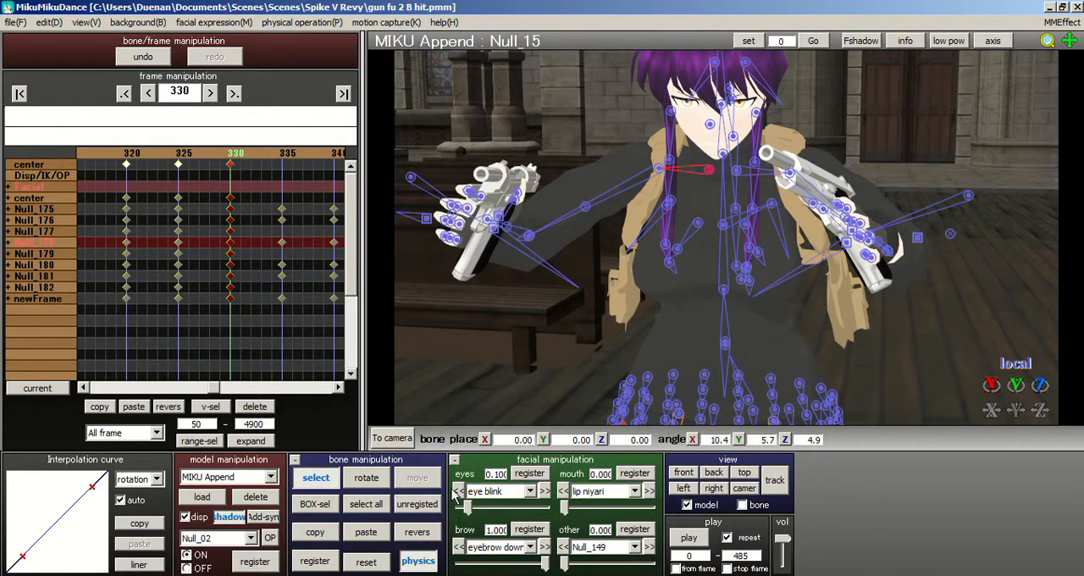
pyautogui.moveTo(776, 192); pyautogui.dragTo(667, 203, button='right')
pyautogui.scroll(3, 753, 196)
pyautogui.moveTo(743, 199); pyautogui.dragTo(969, 201, button='right')
pyautogui.scroll(-3, 840, 199)
pyautogui.scroll(3, 873, 206)
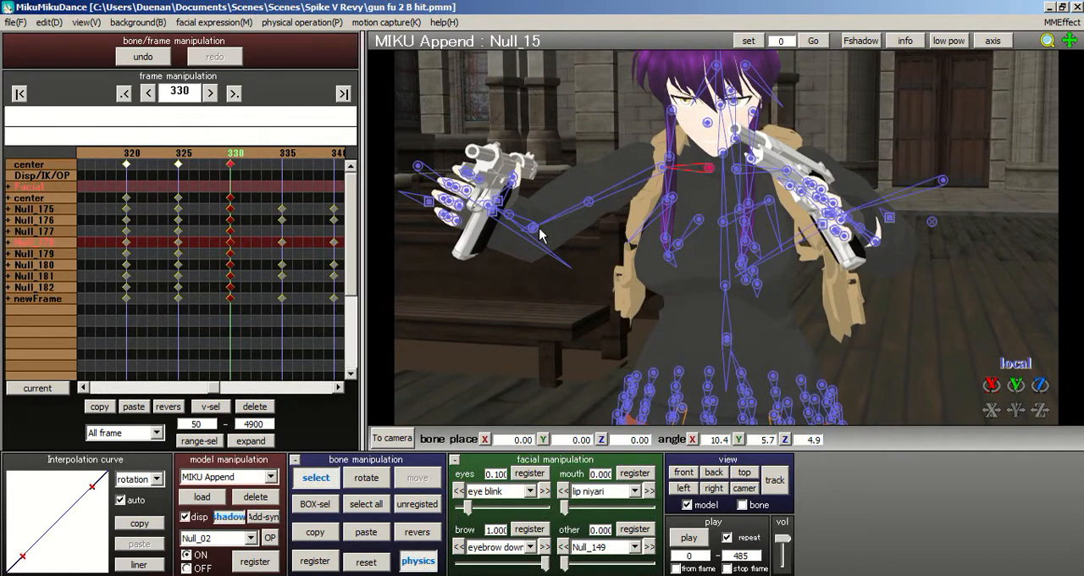
# - Rotate the R hand bone to about X 9.8, Y -8.8, Z 0.2 degrees and register all bones at frame 330
pyautogui.moveTo(576, 243); pyautogui.dragTo(708, 264, button='right')
pyautogui.click(836, 261)
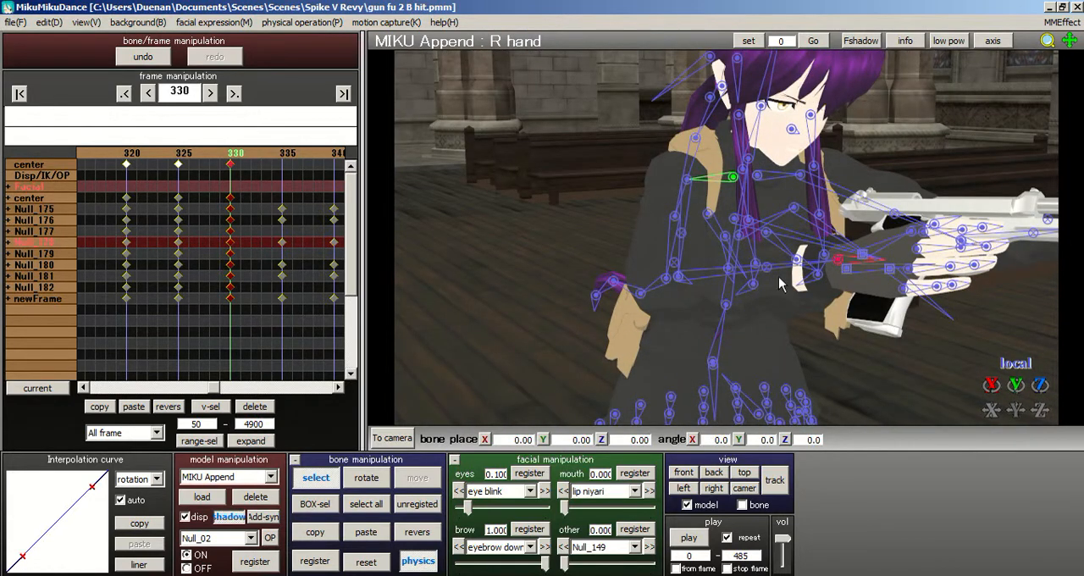
pyautogui.moveTo(778, 278); pyautogui.dragTo(752, 277, button='right')
pyautogui.click(364, 474)
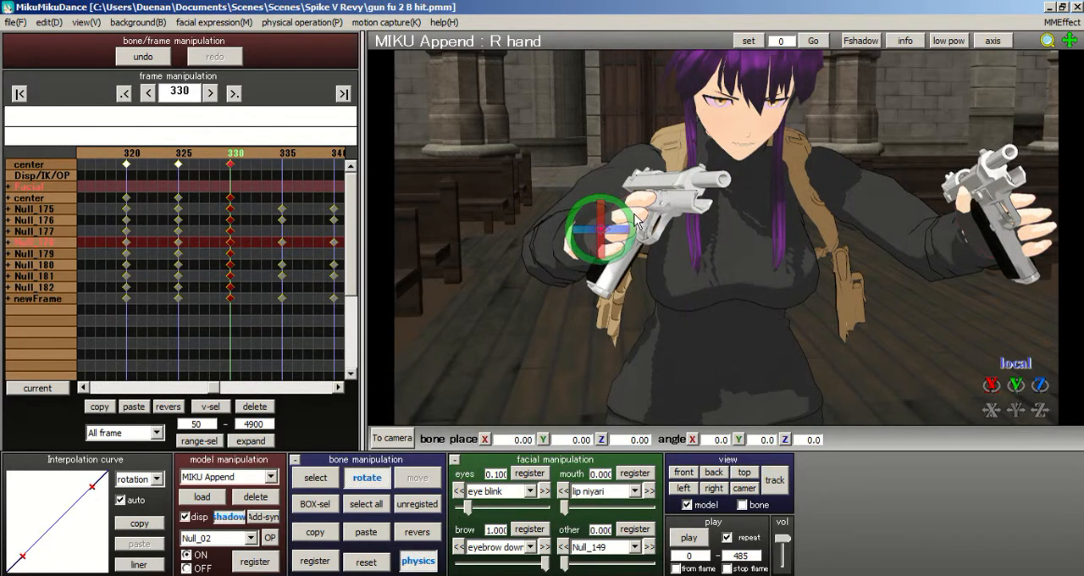
pyautogui.moveTo(628, 222); pyautogui.dragTo(546, 314)
pyautogui.click(381, 506)
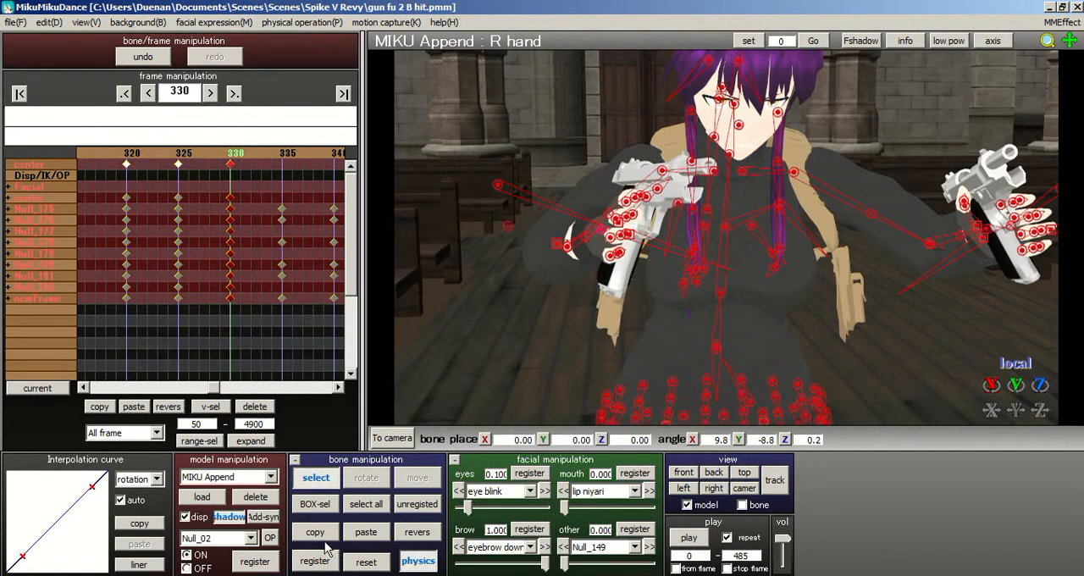
pyautogui.click(335, 558)
# - Try pasting the R hand bone's pose mirrored, and undo it
pyautogui.moveTo(673, 249); pyautogui.dragTo(688, 248, button='right')
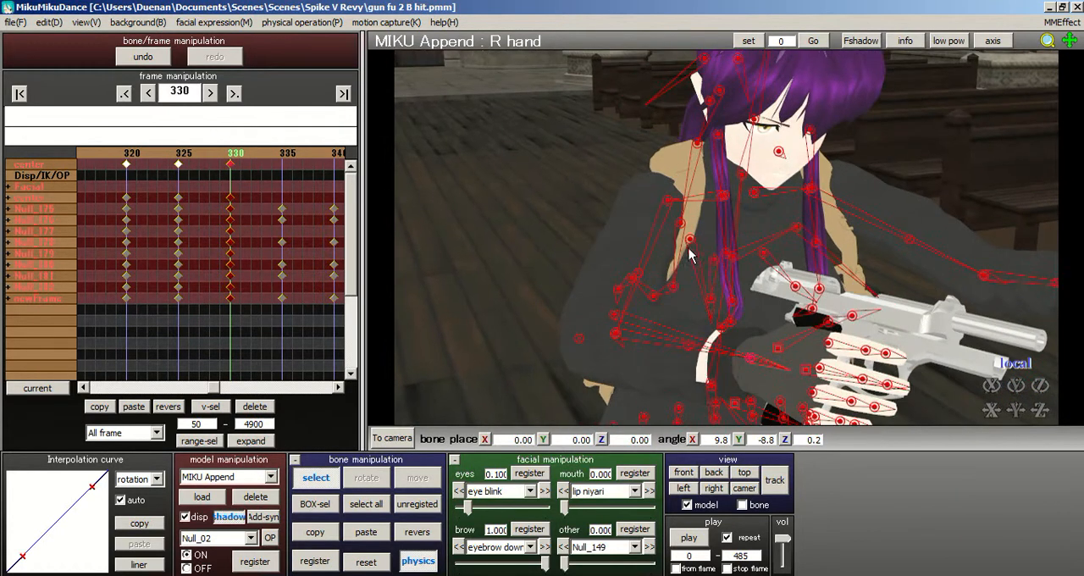
pyautogui.click(748, 360)
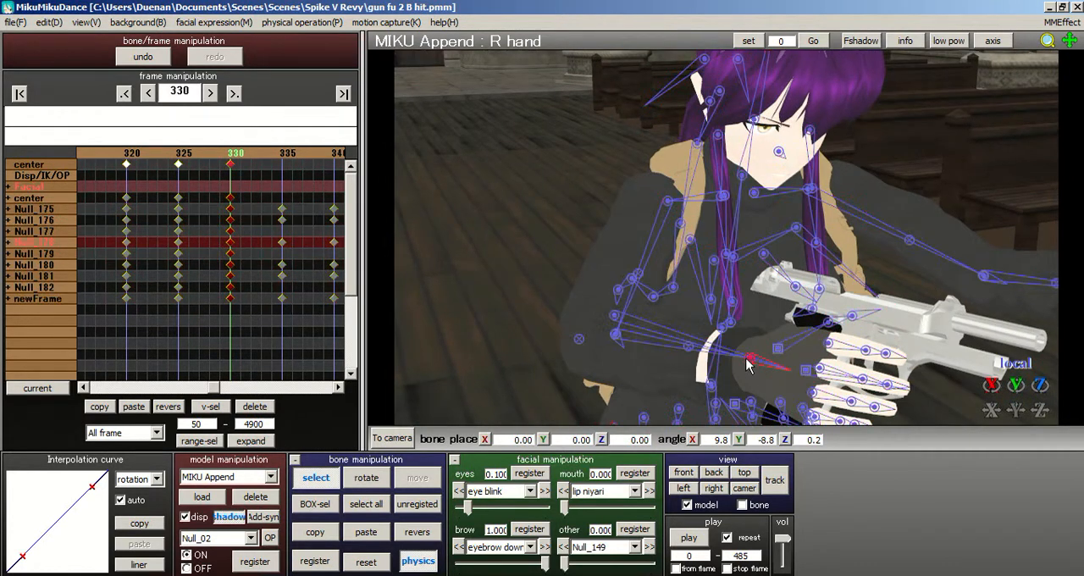
pyautogui.click(416, 532)
pyautogui.moveTo(754, 254); pyautogui.dragTo(773, 280, button='right')
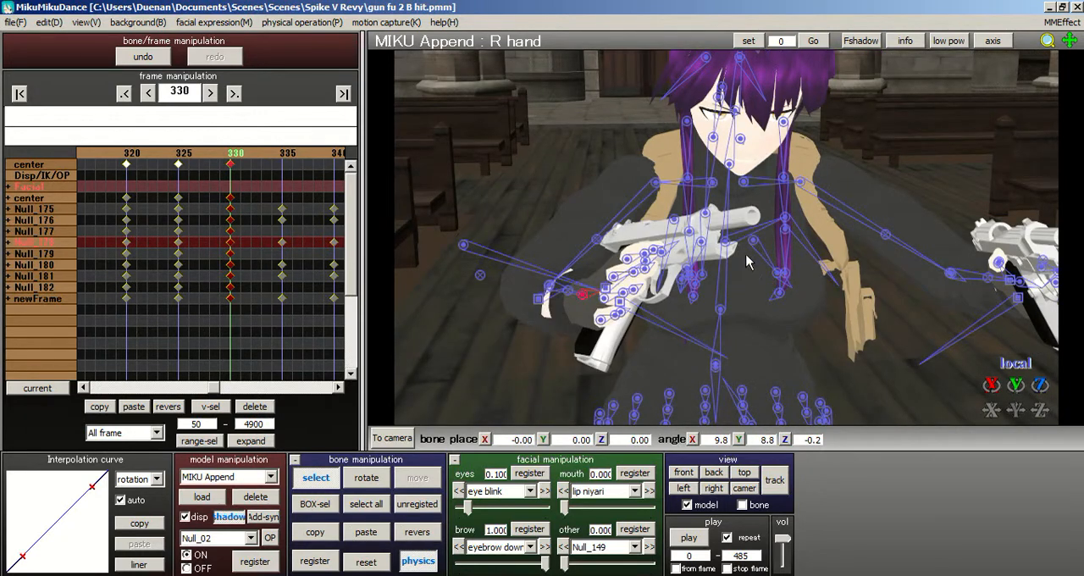
pyautogui.hotkey('ctrl', 'z')
# - Select the L hand bone and rotate it to about X 11.1, Y 5.5, Z 0.7 degrees
pyautogui.moveTo(703, 230); pyautogui.dragTo(652, 239, button='right')
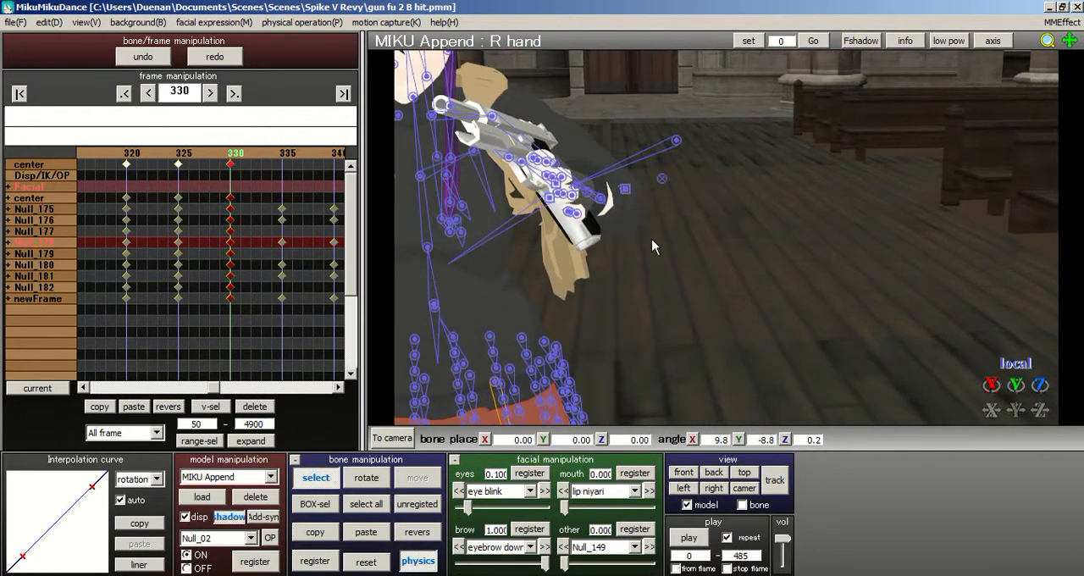
pyautogui.click(320, 480)
pyautogui.moveTo(576, 166); pyautogui.dragTo(554, 155, button='right')
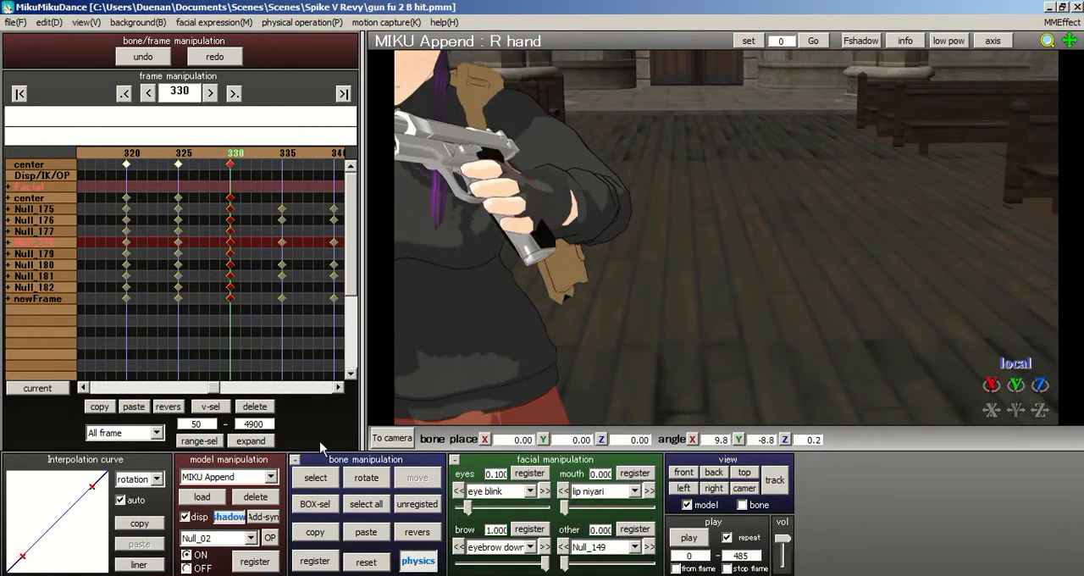
pyautogui.click(315, 477)
pyautogui.moveTo(567, 207); pyautogui.dragTo(494, 237, button='right')
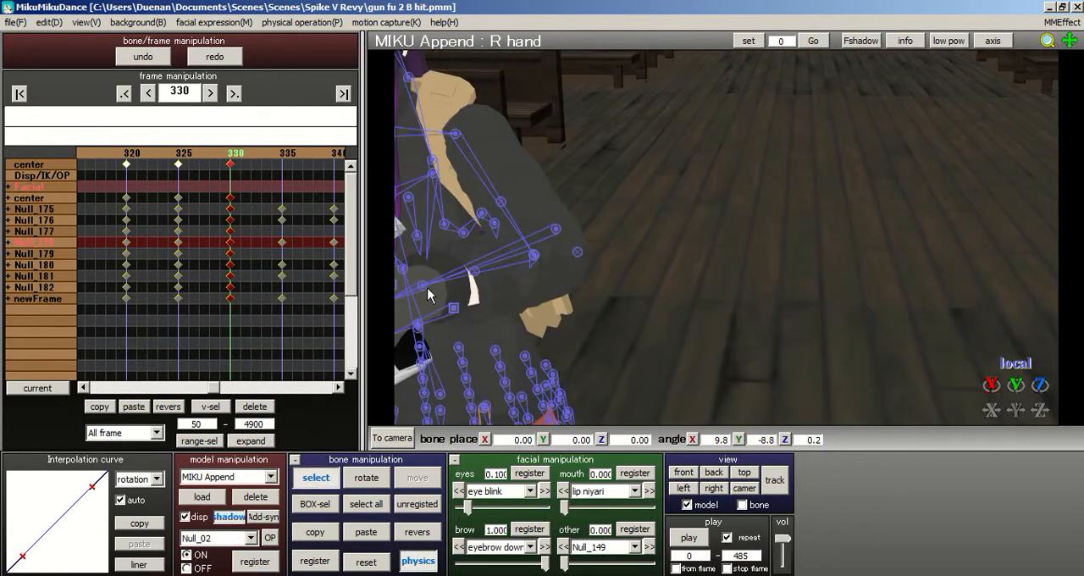
pyautogui.click(350, 481)
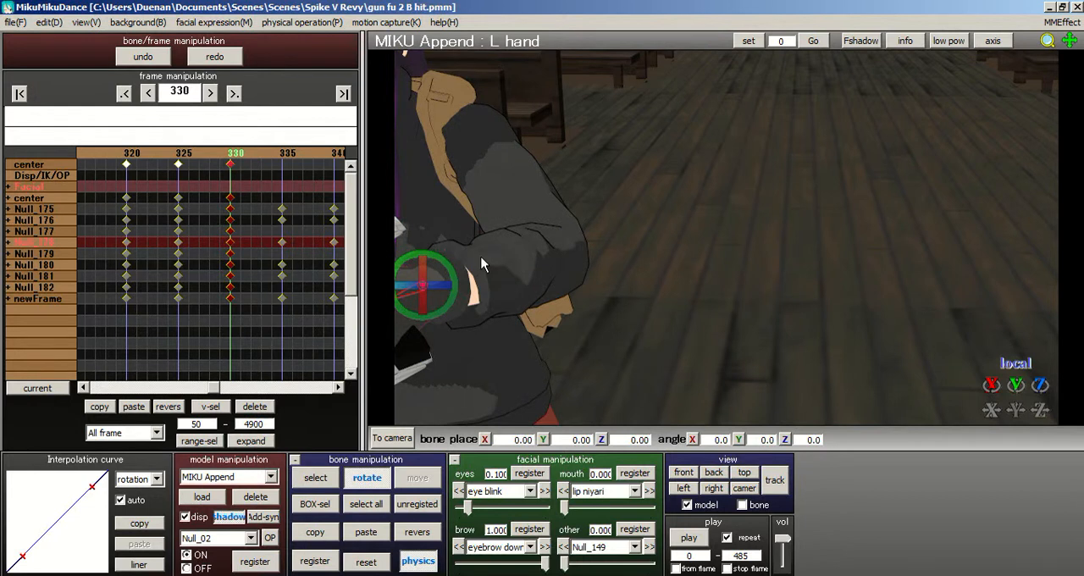
pyautogui.moveTo(452, 274); pyautogui.dragTo(457, 284)
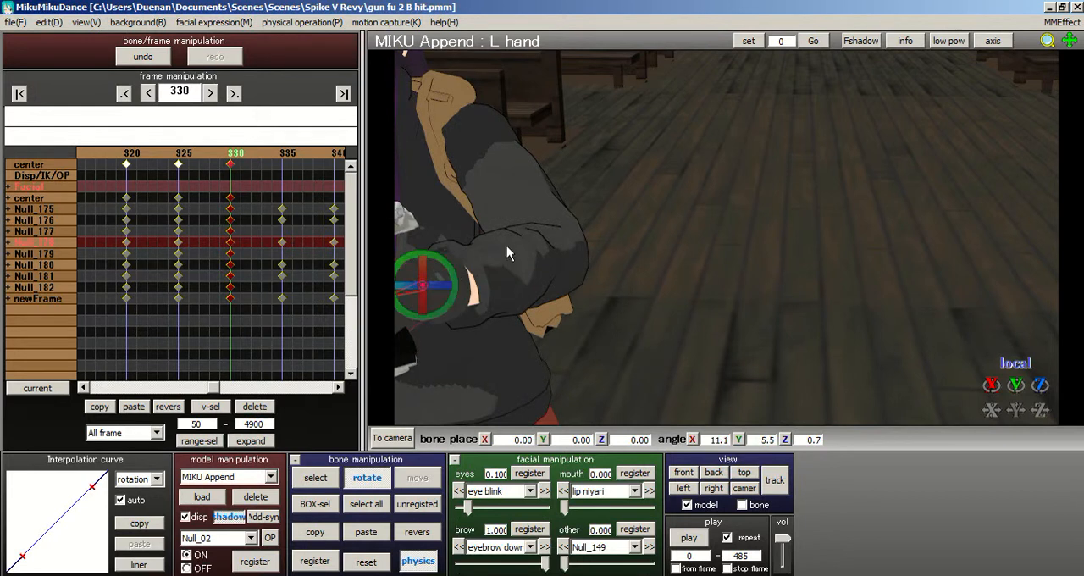
pyautogui.moveTo(506, 246); pyautogui.dragTo(527, 241, button='right')
# - Refine the L hand rotation to about X 9.2, Y 8.0, Z -2.0 degrees and register all bones at frame 330
pyautogui.moveTo(740, 246); pyautogui.dragTo(771, 246, button='right')
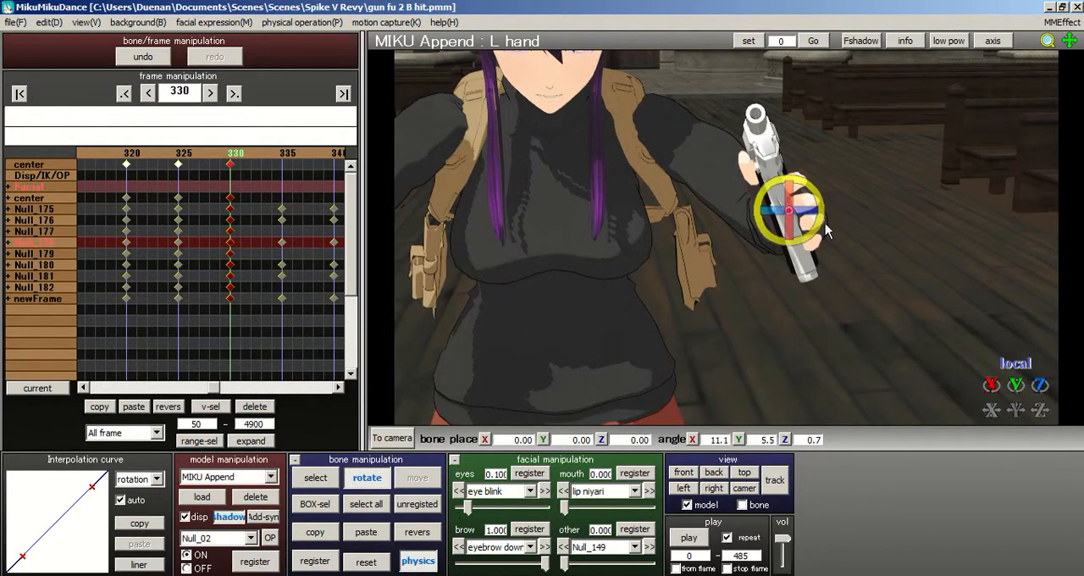
pyautogui.scroll(-3, 743, 177)
pyautogui.moveTo(790, 224); pyautogui.dragTo(775, 230)
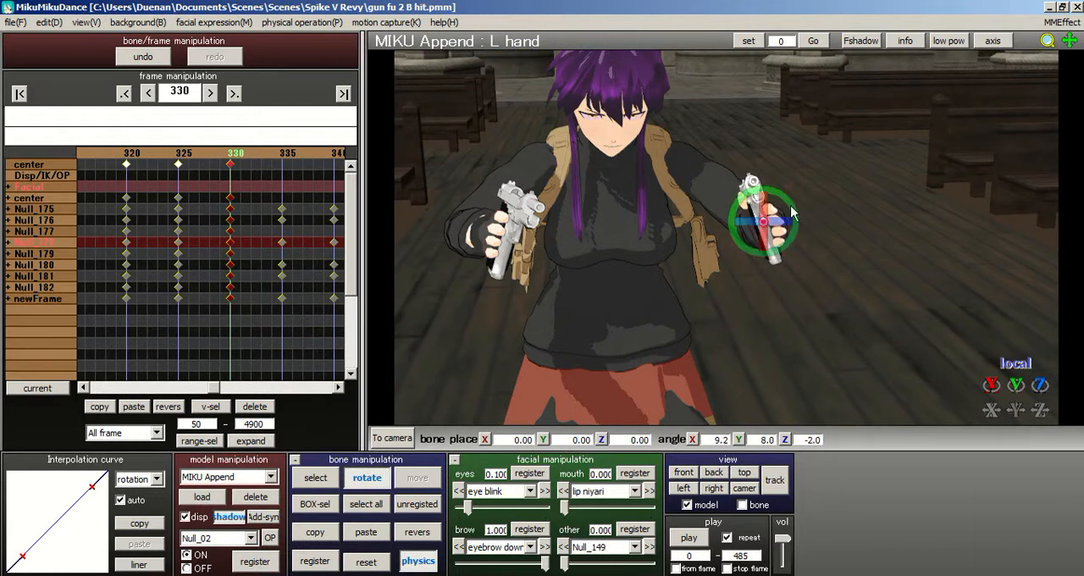
pyautogui.click(367, 506)
pyautogui.click(326, 559)
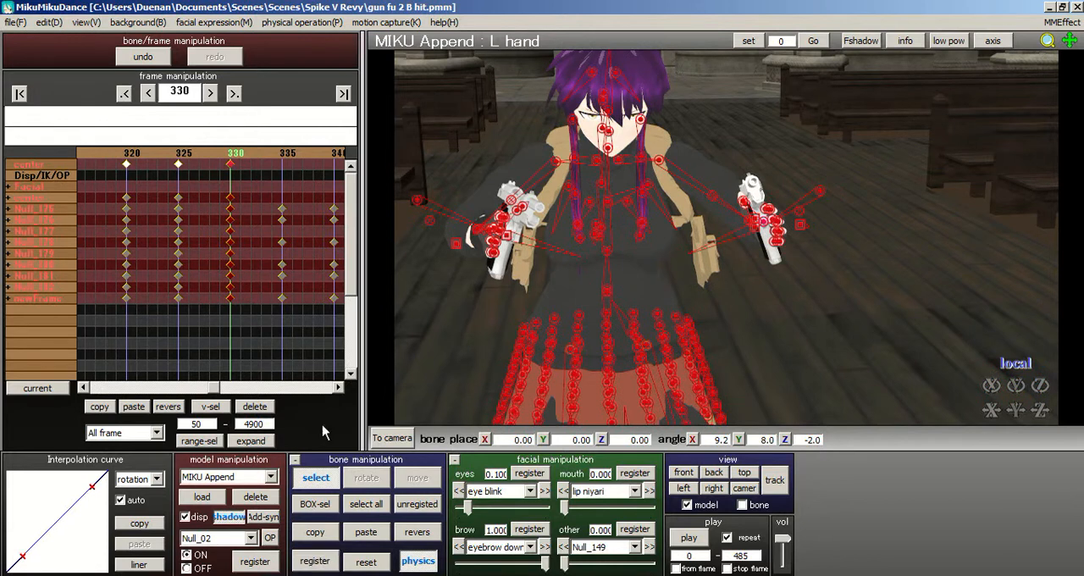
# - Load the pose data file hold gun.vpd from the Hands pose folder onto the model
pyautogui.click(15, 22)
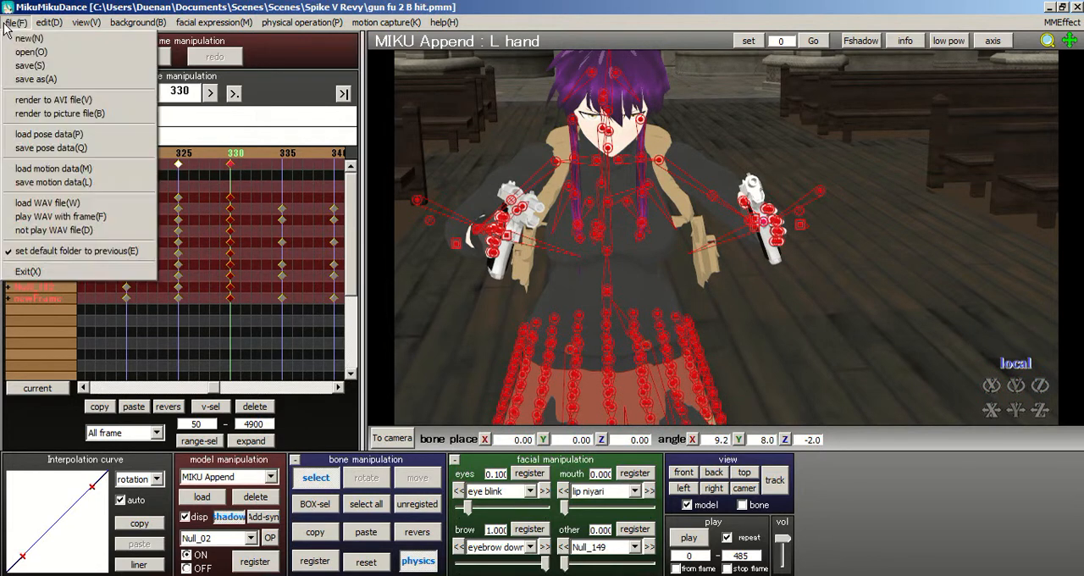
pyautogui.click(67, 137)
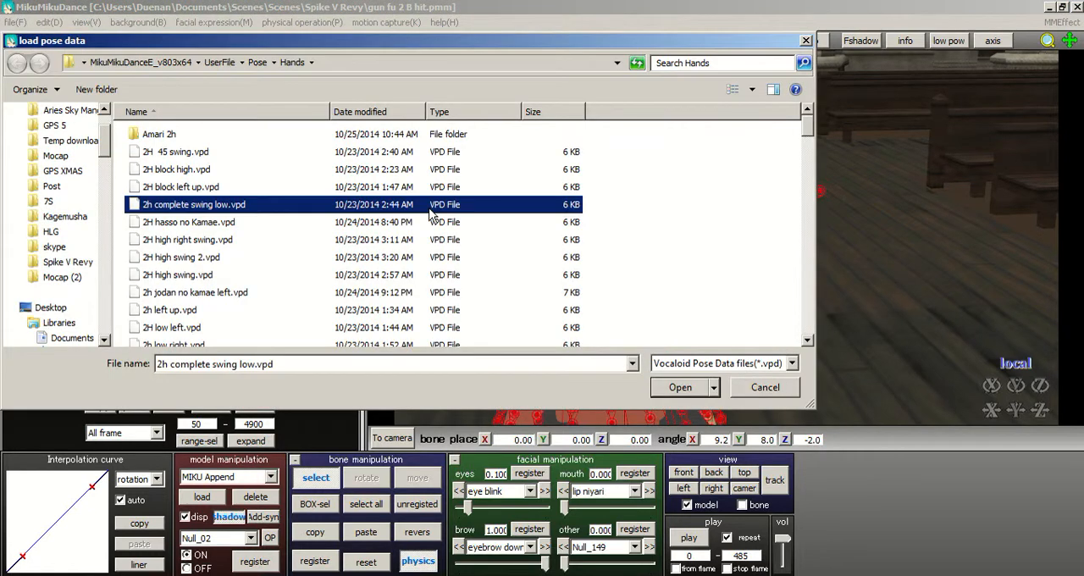
pyautogui.scroll(-5, 442, 250)
pyautogui.scroll(-3, 442, 250)
pyautogui.scroll(3, 439, 256)
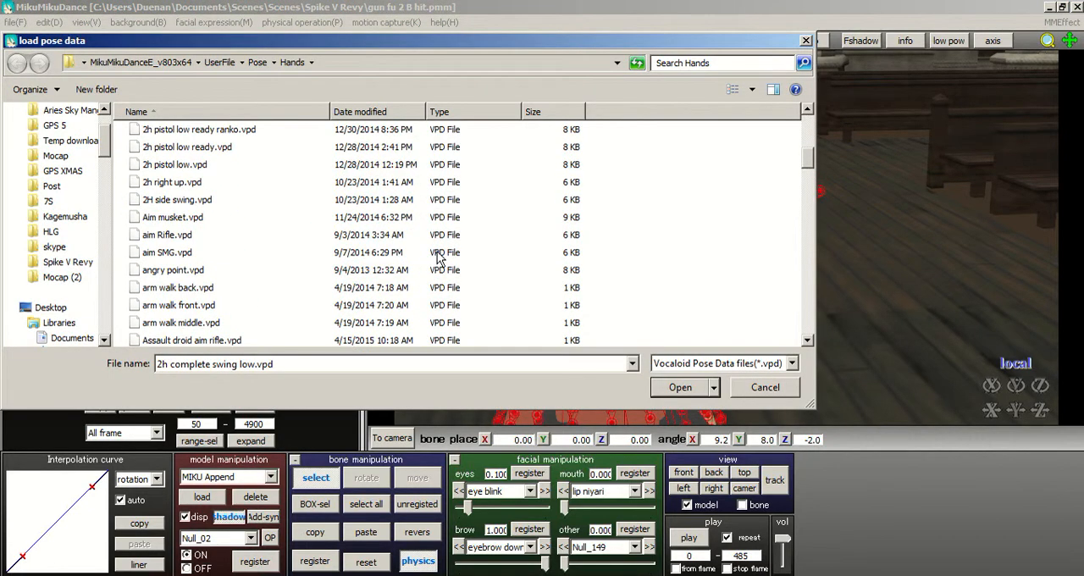
pyautogui.scroll(5, 439, 258)
pyautogui.scroll(-9, 439, 256)
pyautogui.scroll(-6, 439, 257)
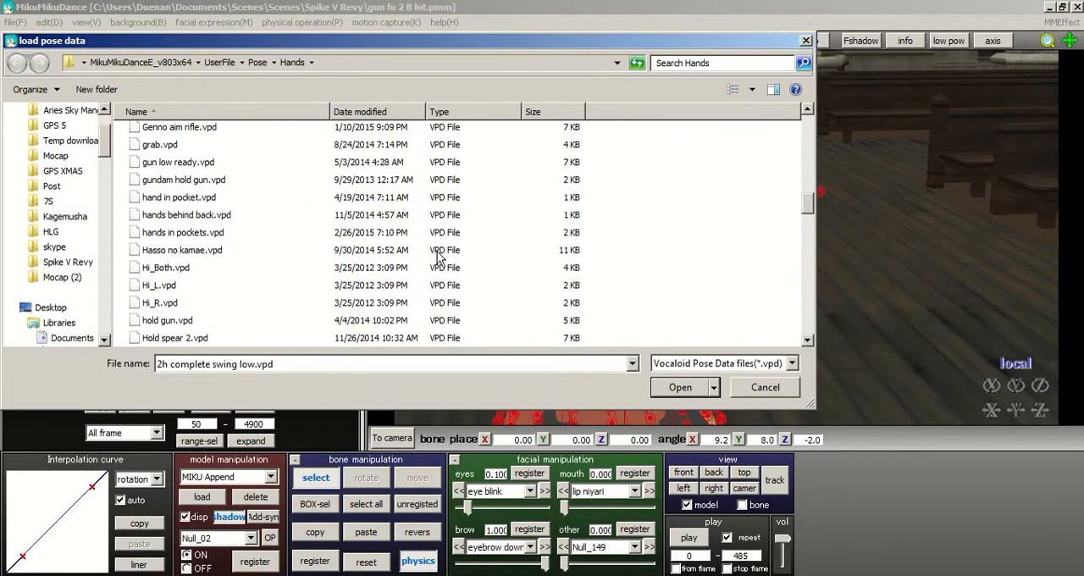
pyautogui.scroll(-1, 438, 257)
pyautogui.scroll(-1, 438, 256)
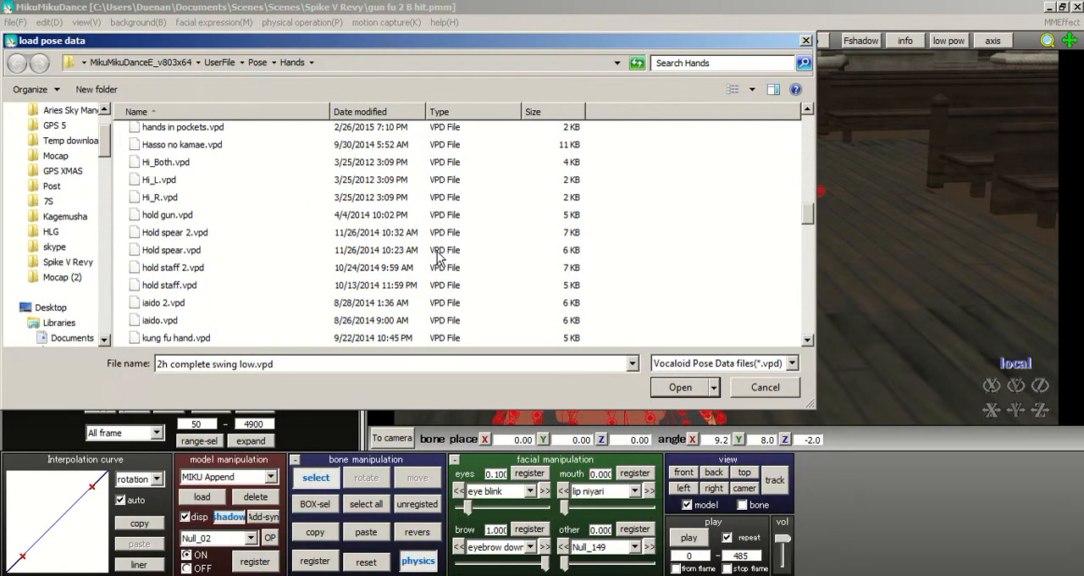
pyautogui.click(227, 217)
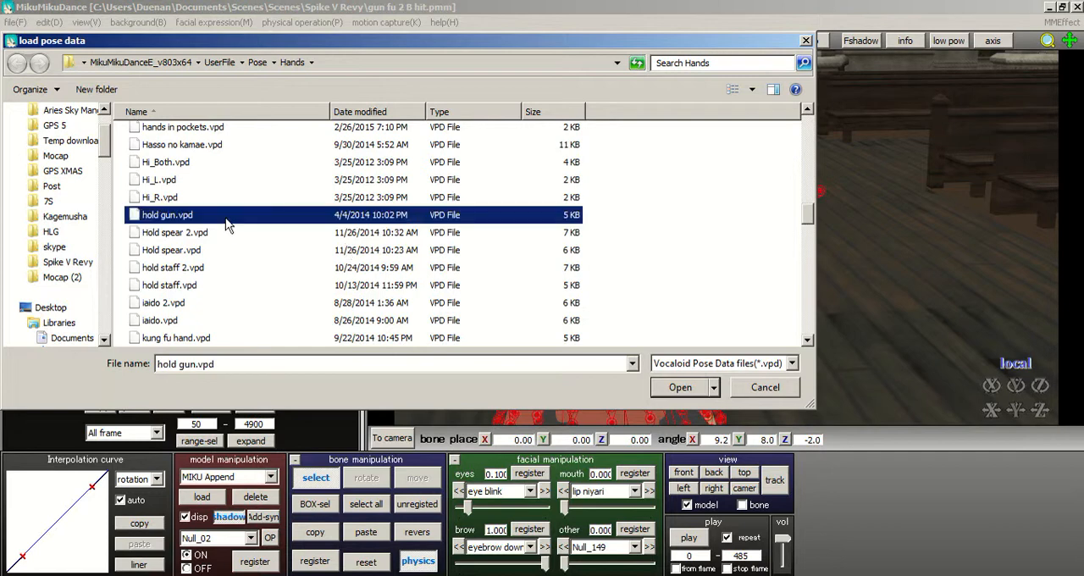
pyautogui.click(680, 387)
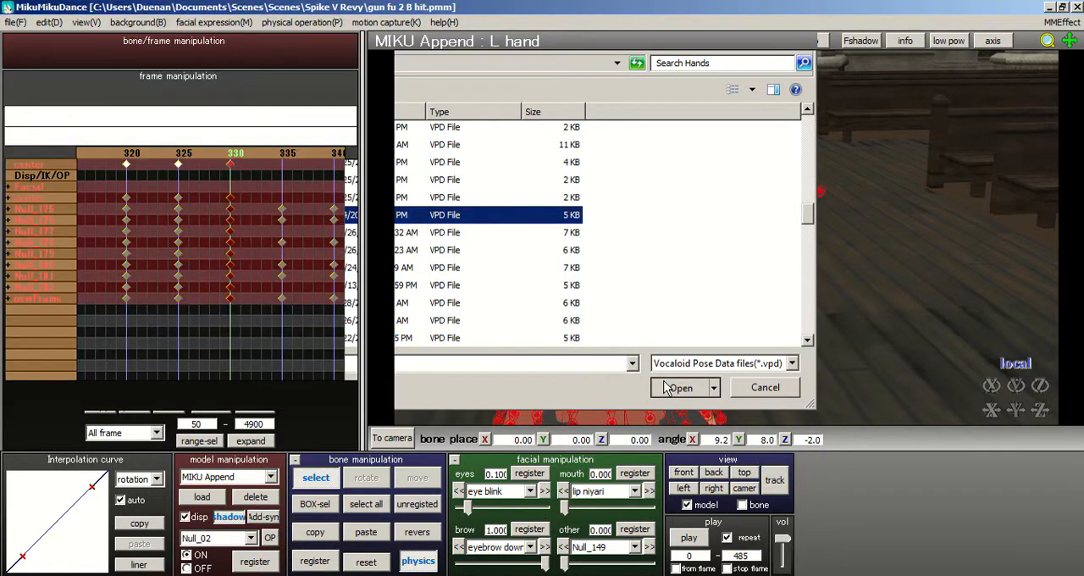
# - Rotate the finger bone Null_40 on the gun hand to about X -12.7, Y -19.1, Z -27.8 degrees
pyautogui.scroll(5, 720, 262)
pyautogui.moveTo(736, 259); pyautogui.dragTo(700, 246, button='right')
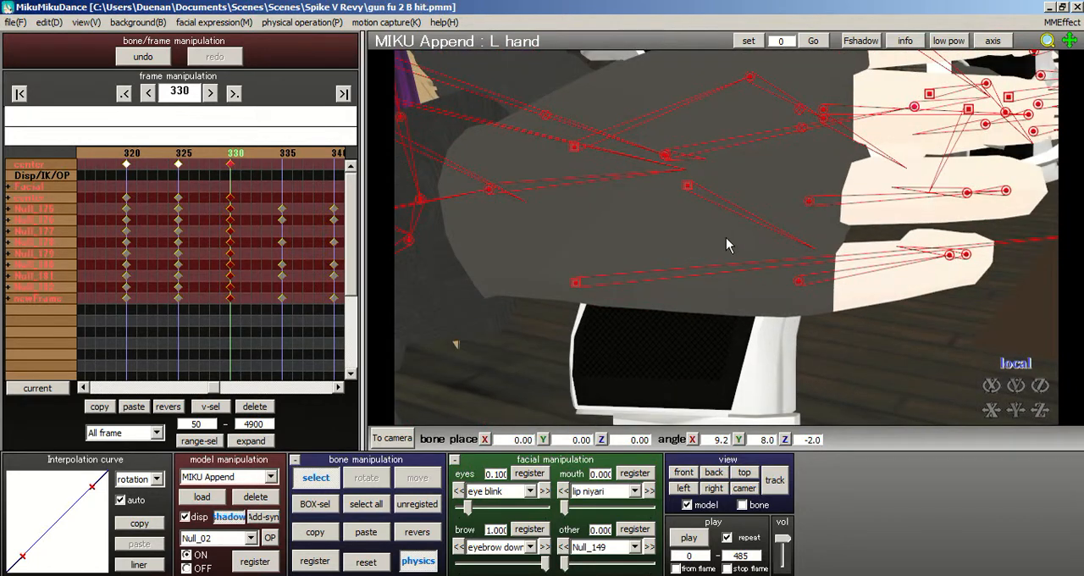
pyautogui.moveTo(725, 237); pyautogui.dragTo(709, 243, button='middle')
pyautogui.scroll(-2, 711, 243)
pyautogui.moveTo(472, 328); pyautogui.dragTo(733, 236, button='right')
pyautogui.scroll(-5, 754, 239)
pyautogui.scroll(5, 752, 234)
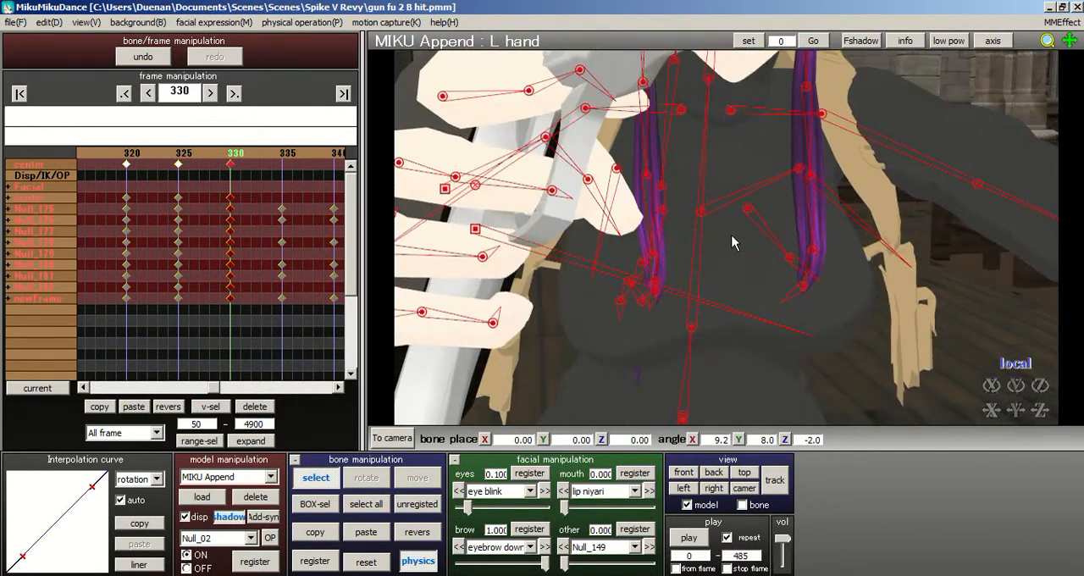
pyautogui.moveTo(581, 203); pyautogui.dragTo(726, 237, button='right')
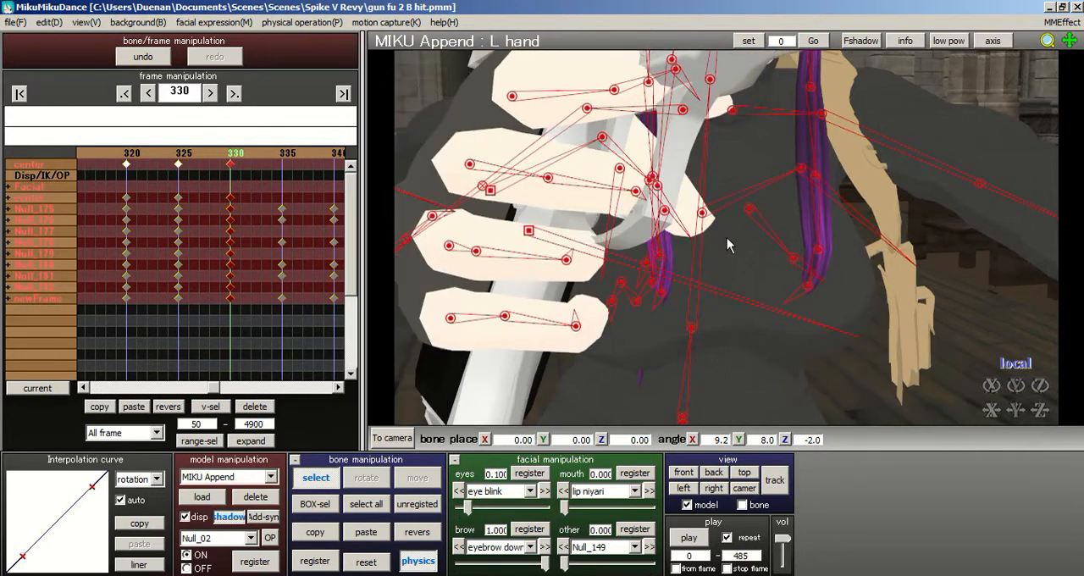
pyautogui.click(471, 166)
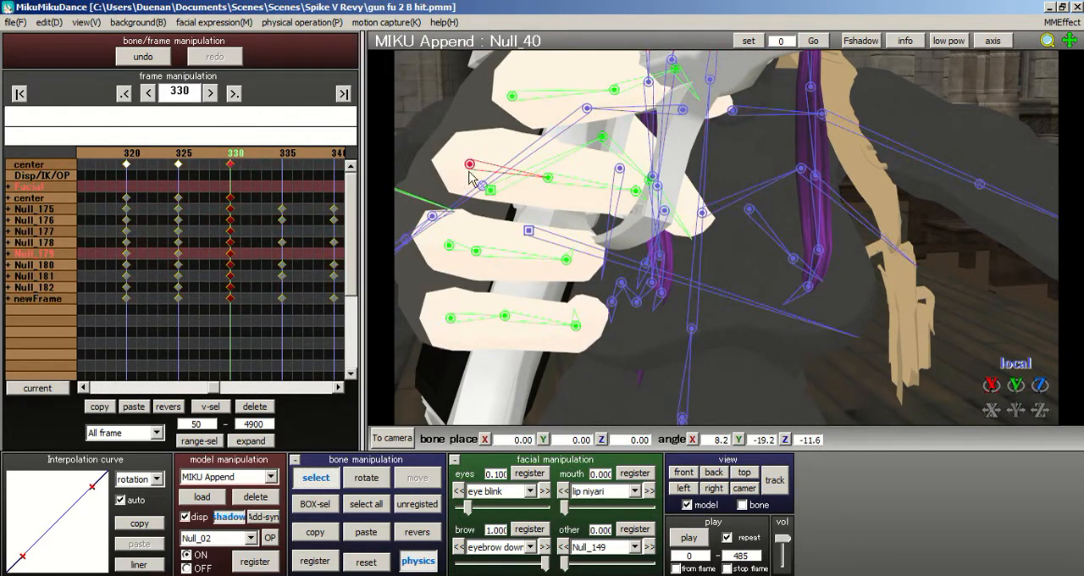
pyautogui.click(367, 477)
pyautogui.moveTo(483, 173); pyautogui.dragTo(478, 184)
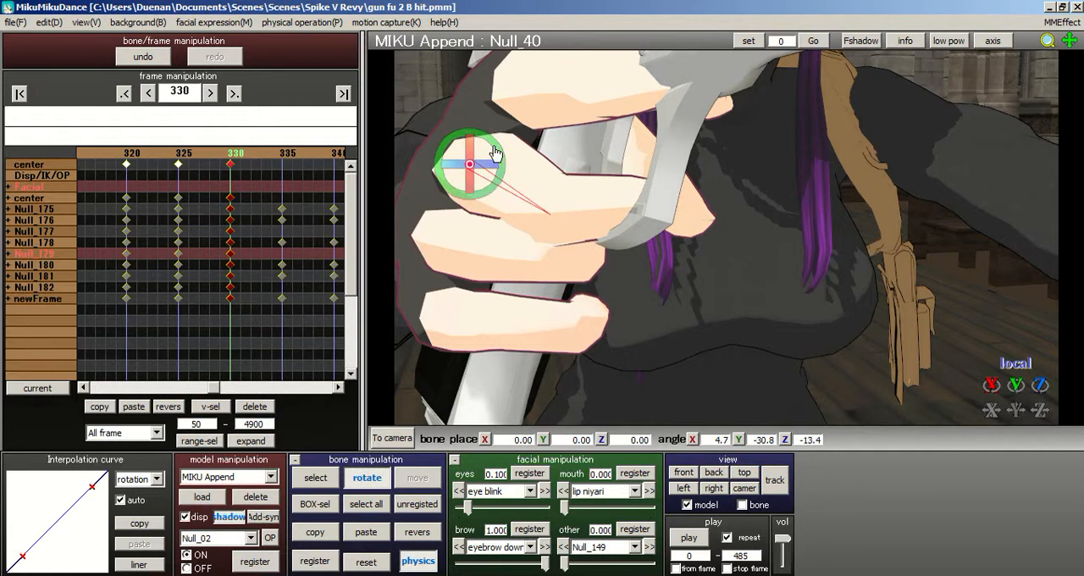
pyautogui.moveTo(498, 148); pyautogui.dragTo(519, 262)
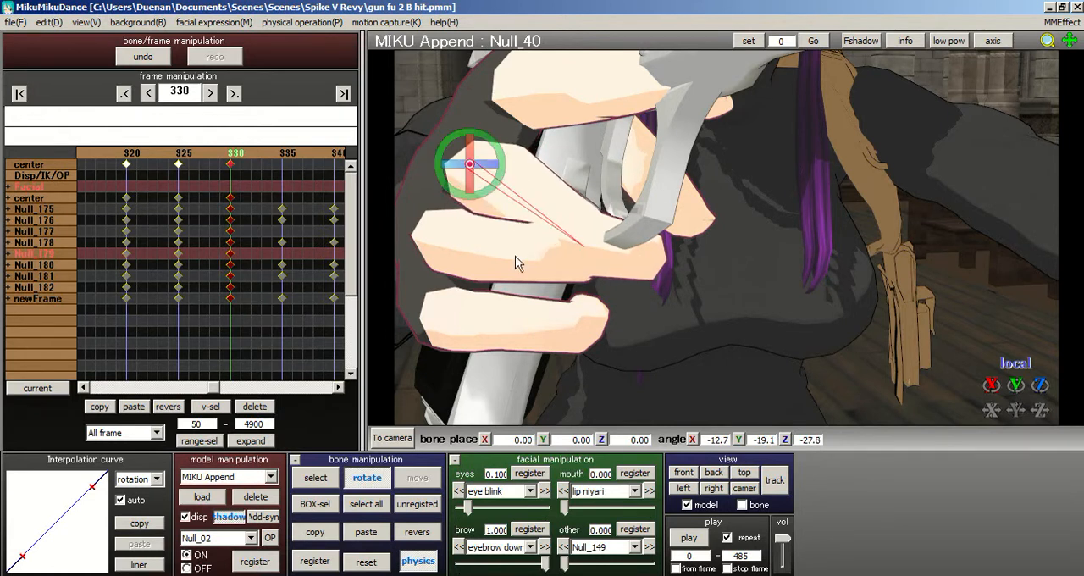
# - Rotate the neighbouring finger bone Null_36 to about X -6.6, Y -5.4, Z -4.8 degrees and select all bones
pyautogui.click(321, 474)
pyautogui.click(449, 247)
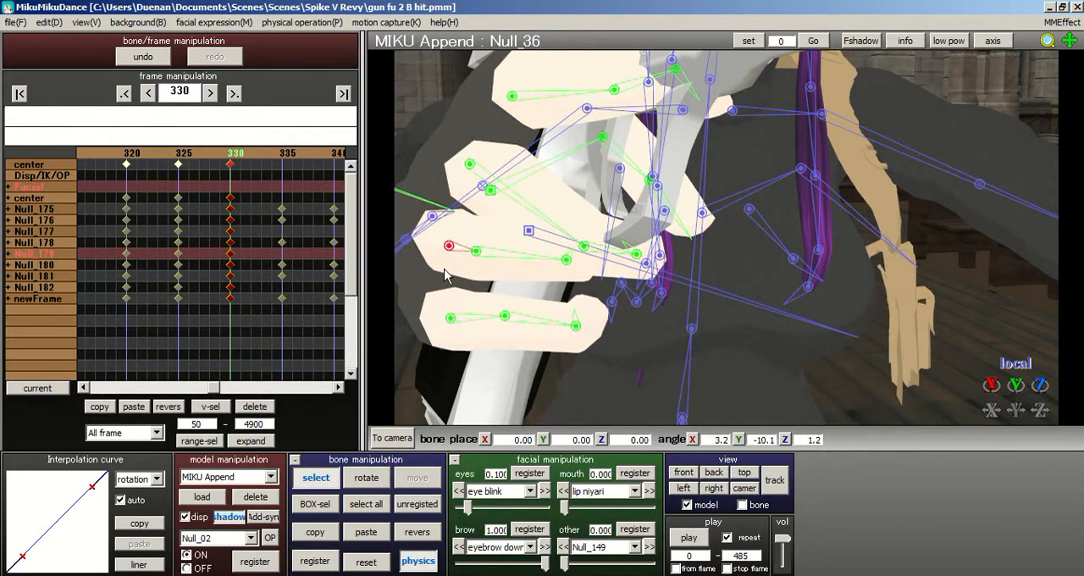
pyautogui.click(366, 478)
pyautogui.moveTo(474, 246)
pyautogui.mouseDown()
pyautogui.moveTo(490, 244)
pyautogui.moveTo(475, 256)
pyautogui.mouseUp()
pyautogui.click(464, 248)
pyautogui.click(366, 504)
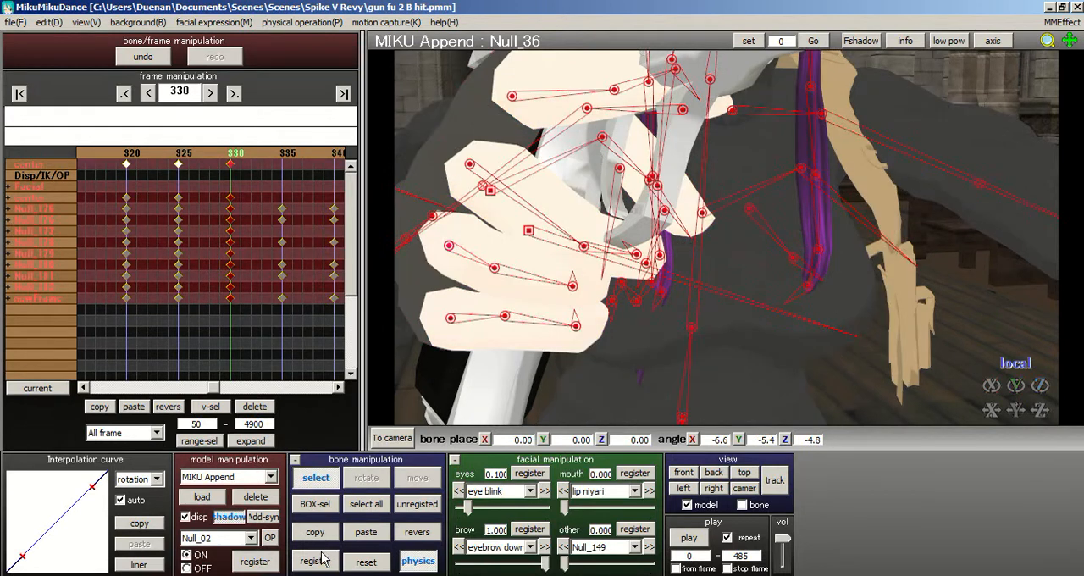
# - Mirror the rotation of finger bone Null_36 onto the matching finger bone Null_69 of the other hand
pyautogui.click(449, 246)
pyautogui.click(417, 532)
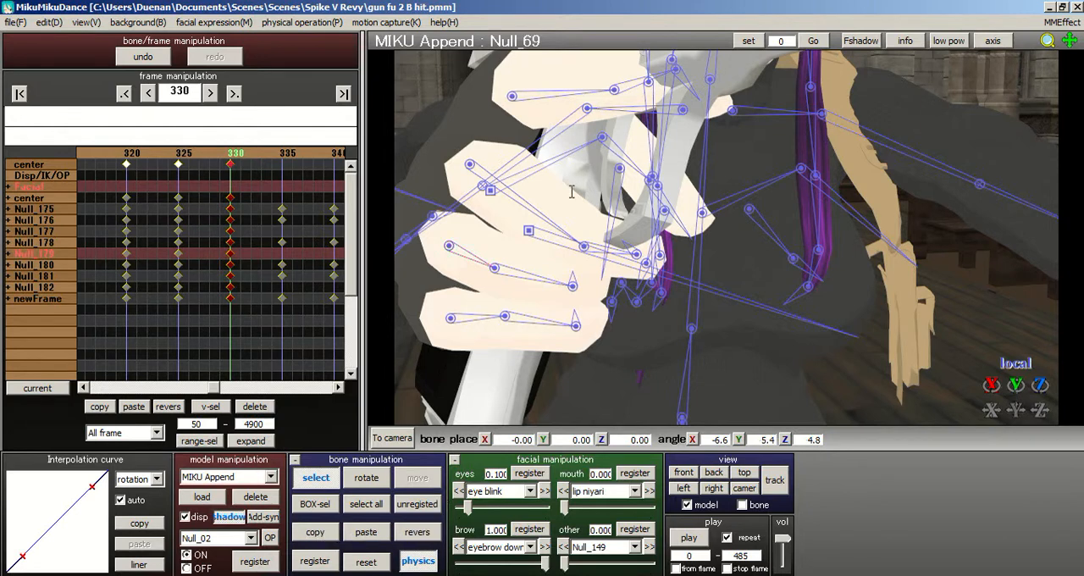
# - Rotate finger bone Null_29 to about X -41.6, Y -38.0, Z 30.2 degrees and mirror it onto the other hand
pyautogui.moveTo(555, 98); pyautogui.dragTo(546, 103, button='right')
pyautogui.moveTo(729, 239); pyautogui.dragTo(690, 272, button='right')
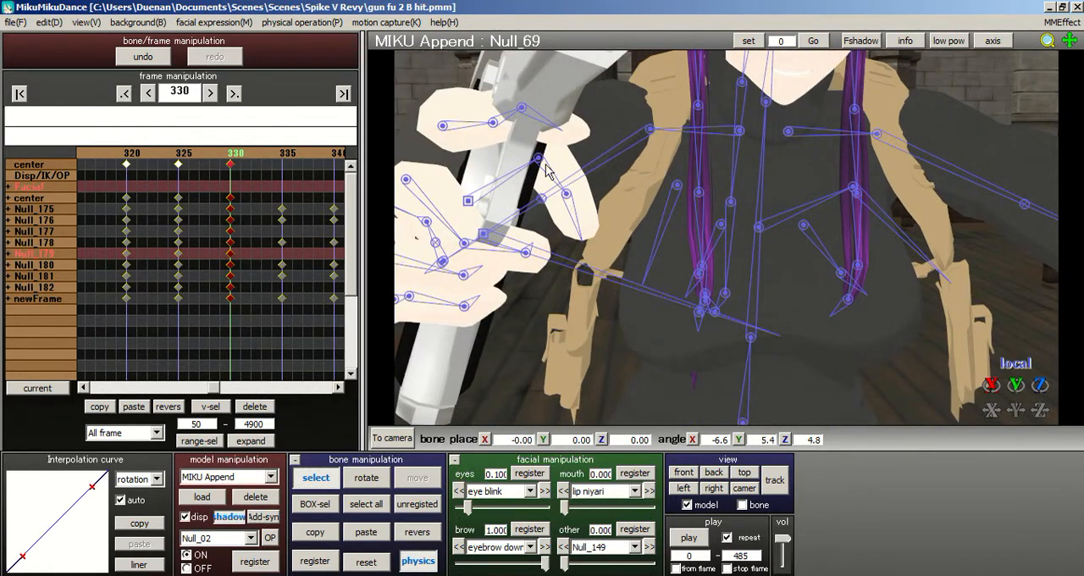
pyautogui.click(369, 480)
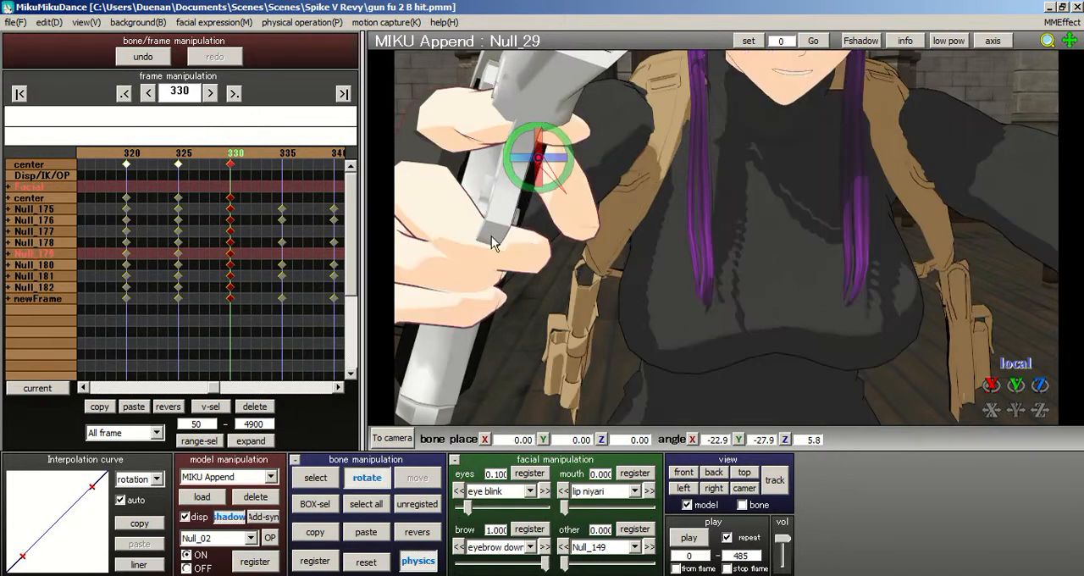
pyautogui.moveTo(565, 161); pyautogui.dragTo(534, 172)
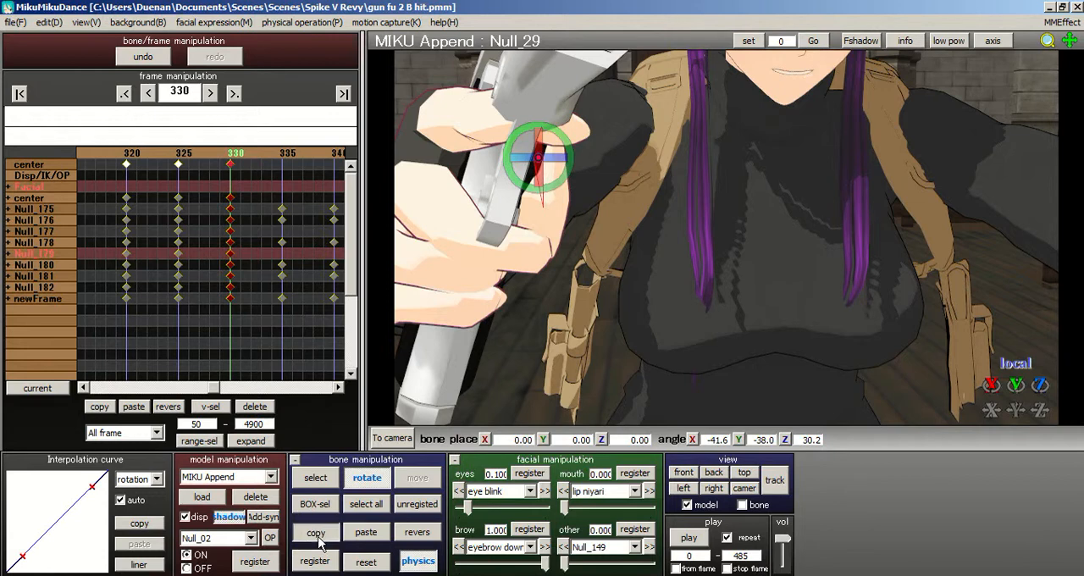
pyautogui.click(411, 536)
# - Rotate finger bone Null_77 to about X 6.3, Y 0.9, Z -1.8 degrees and mirror it onto the opposite hand
pyautogui.moveTo(711, 243); pyautogui.dragTo(663, 243, button='right')
pyautogui.click(315, 477)
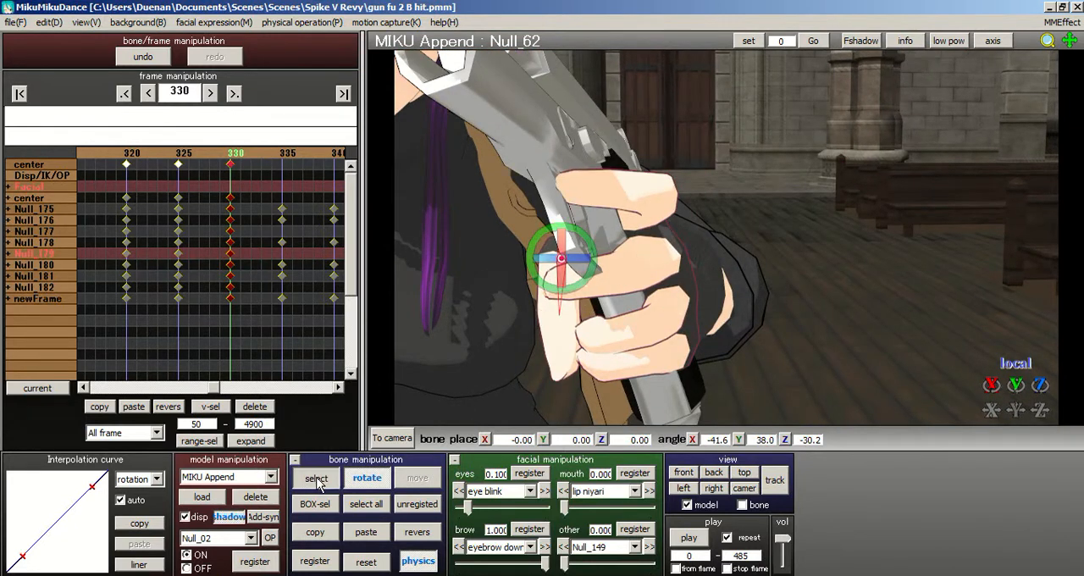
pyautogui.click(627, 214)
pyautogui.press('x')
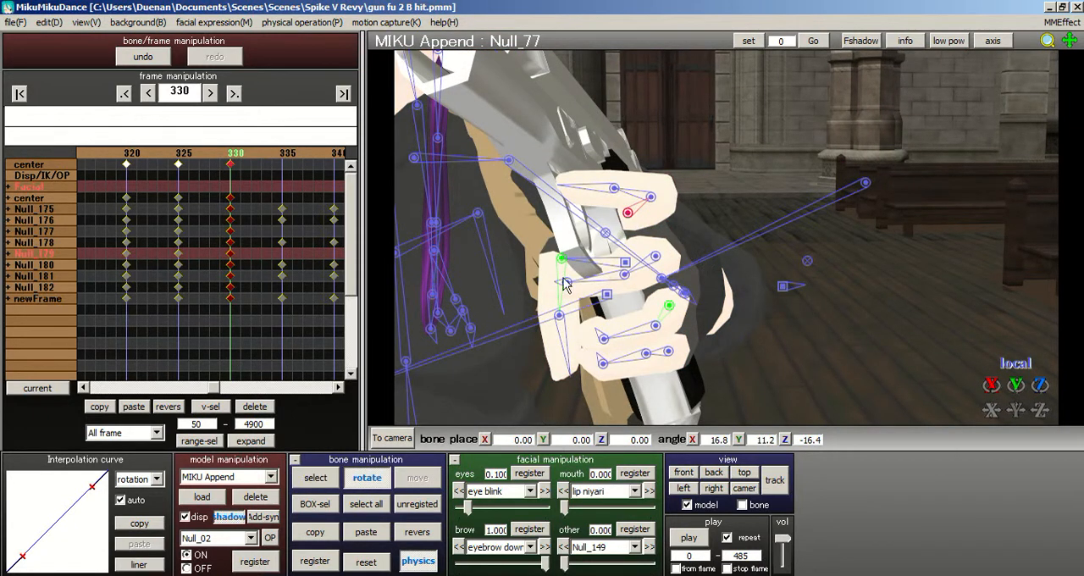
pyautogui.moveTo(610, 218); pyautogui.dragTo(648, 200)
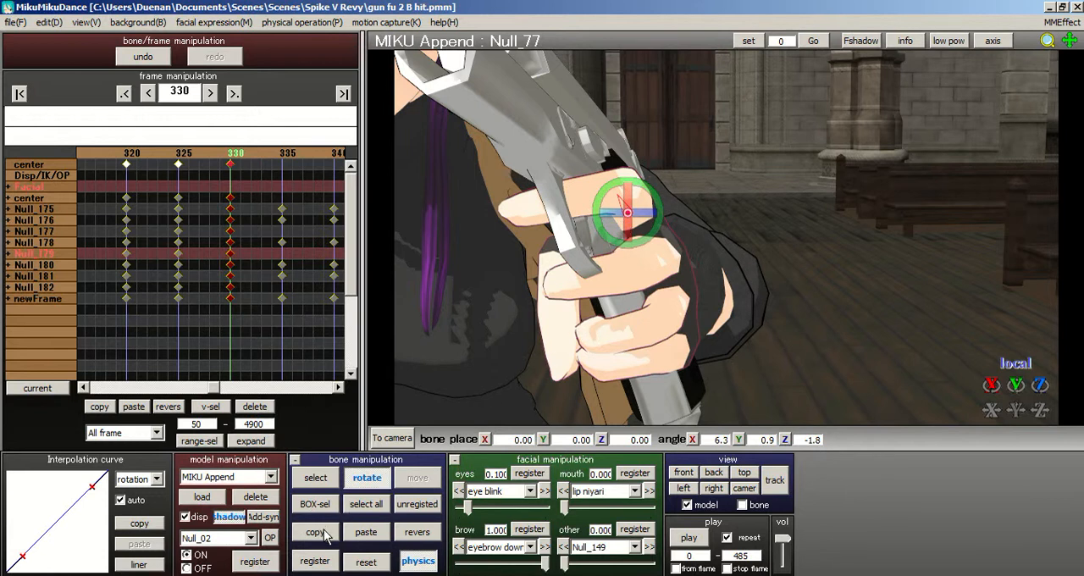
pyautogui.click(416, 533)
# - Select all bones of the model and register the current pose at frame 330
pyautogui.scroll(-8, 743, 237)
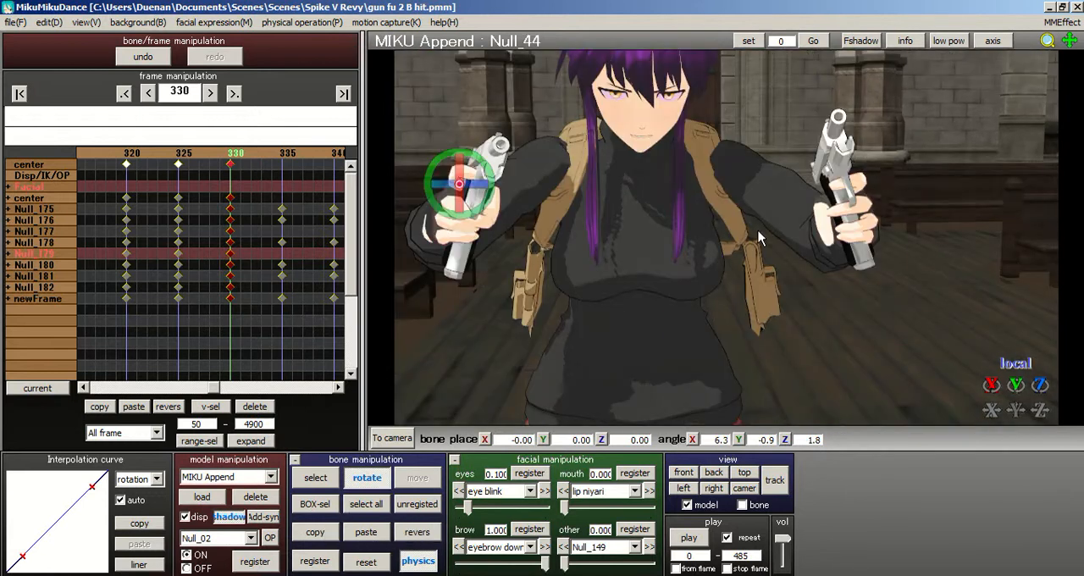
pyautogui.click(362, 509)
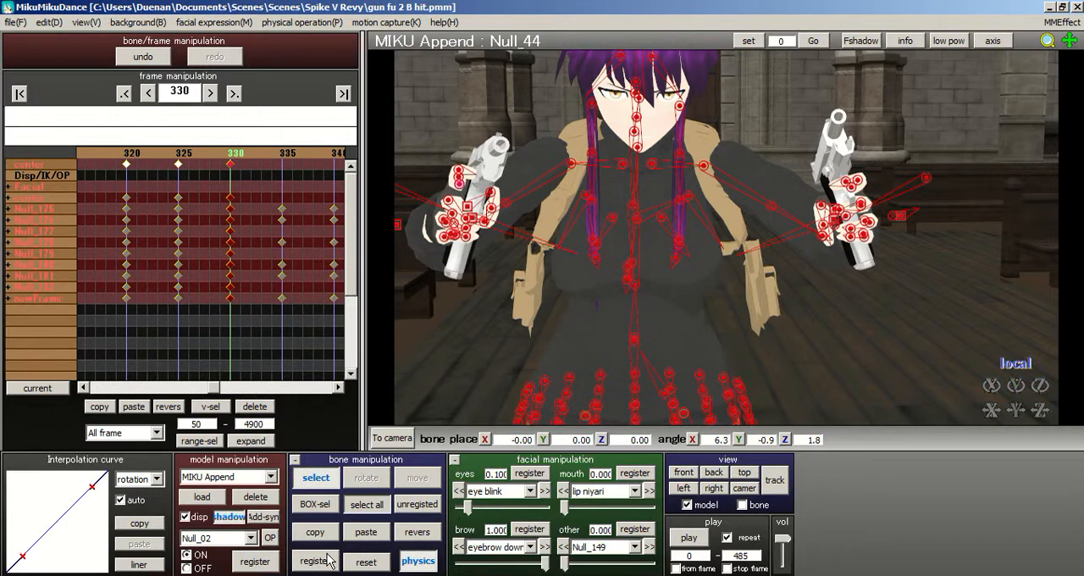
# - Rotate the neck bone Null_13 to about X -10.3, Y 0.4, Z 0.7 degrees
pyautogui.moveTo(512, 165); pyautogui.dragTo(828, 146, button='right')
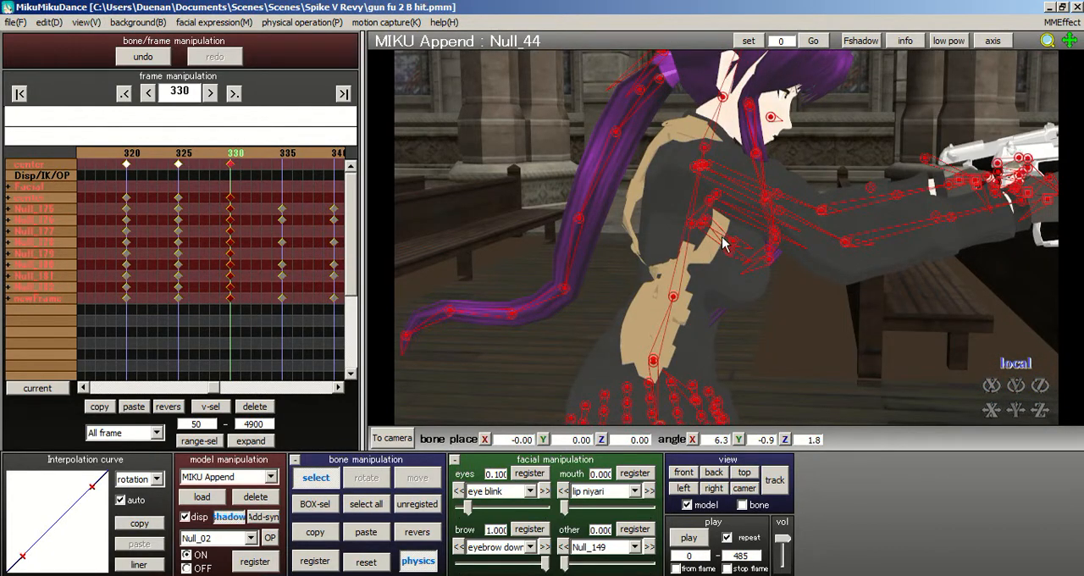
pyautogui.scroll(3, 723, 237)
pyautogui.moveTo(722, 237); pyautogui.dragTo(642, 260, button='right')
pyautogui.moveTo(488, 278); pyautogui.dragTo(611, 225, button='right')
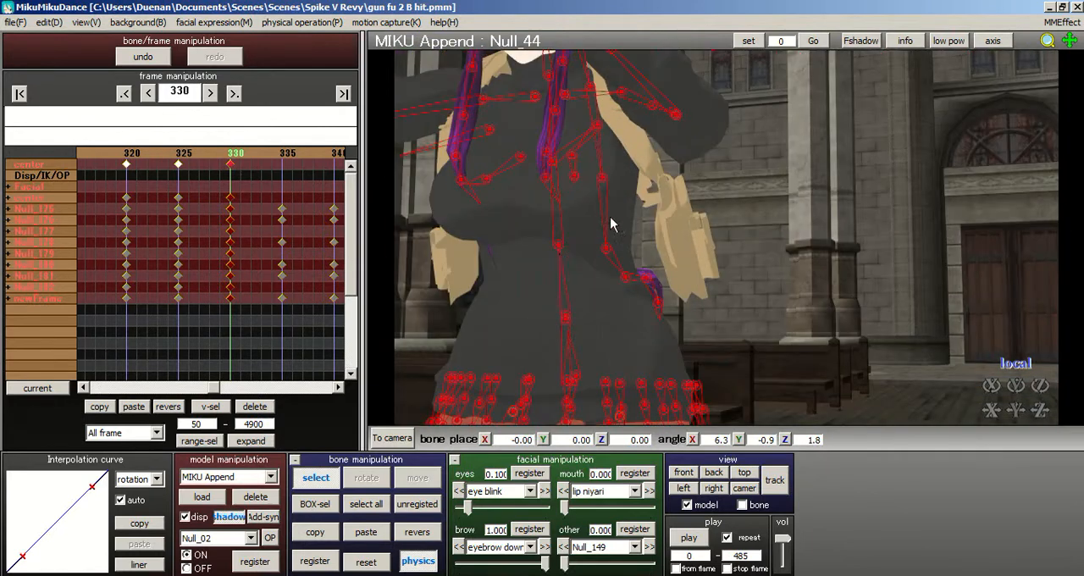
pyautogui.moveTo(673, 265); pyautogui.dragTo(790, 254, button='right')
pyautogui.scroll(3, 801, 240)
pyautogui.moveTo(845, 280); pyautogui.dragTo(742, 235, button='right')
pyautogui.scroll(5, 713, 240)
pyautogui.scroll(-6, 723, 236)
pyautogui.scroll(3, 742, 235)
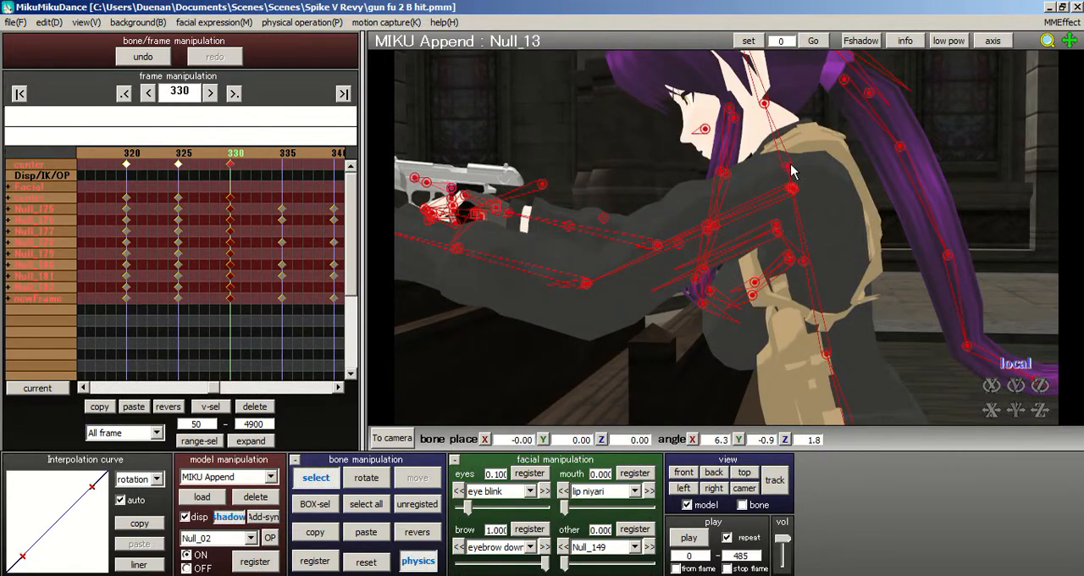
pyautogui.click(791, 172)
pyautogui.press('x')
pyautogui.moveTo(820, 159); pyautogui.dragTo(812, 146)
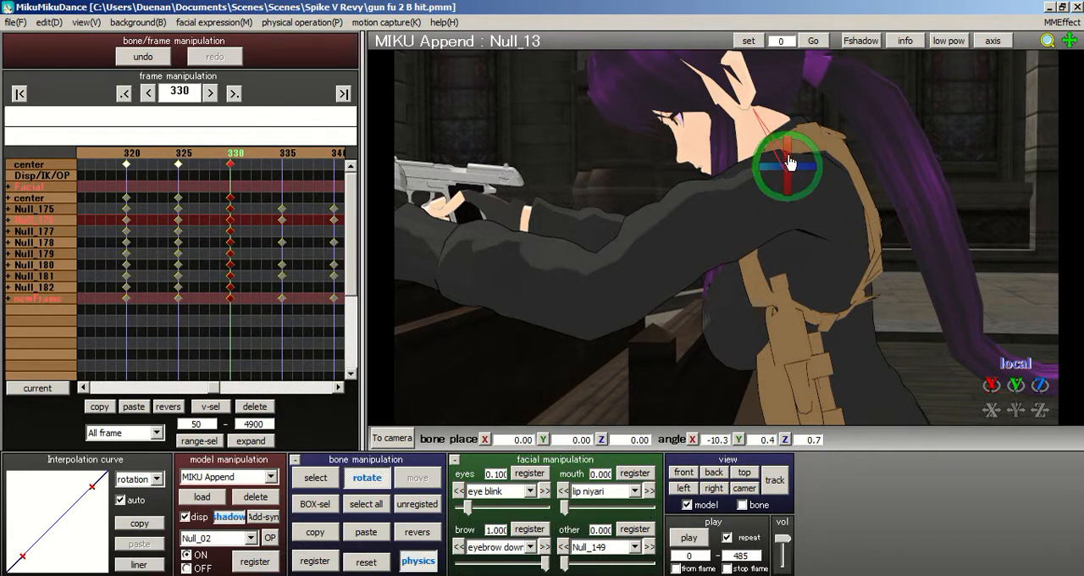
# - Rotate the head bone Null_14 to about X 32.4, Y -2.1, Z -2.8 degrees and register all bones at frame 330
pyautogui.press('c')
pyautogui.click(753, 108)
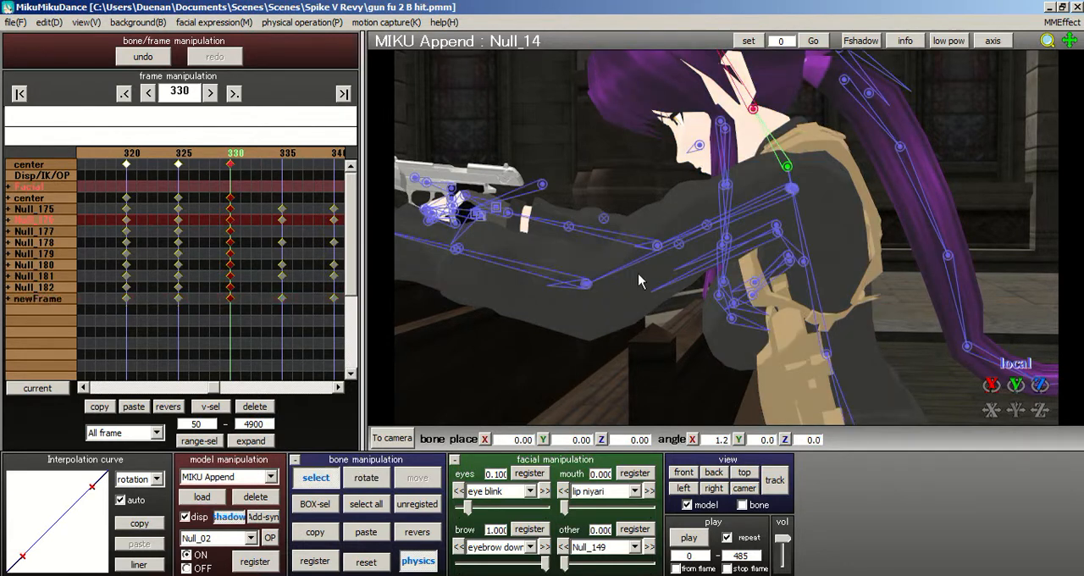
pyautogui.click(366, 477)
pyautogui.moveTo(782, 103); pyautogui.dragTo(796, 125)
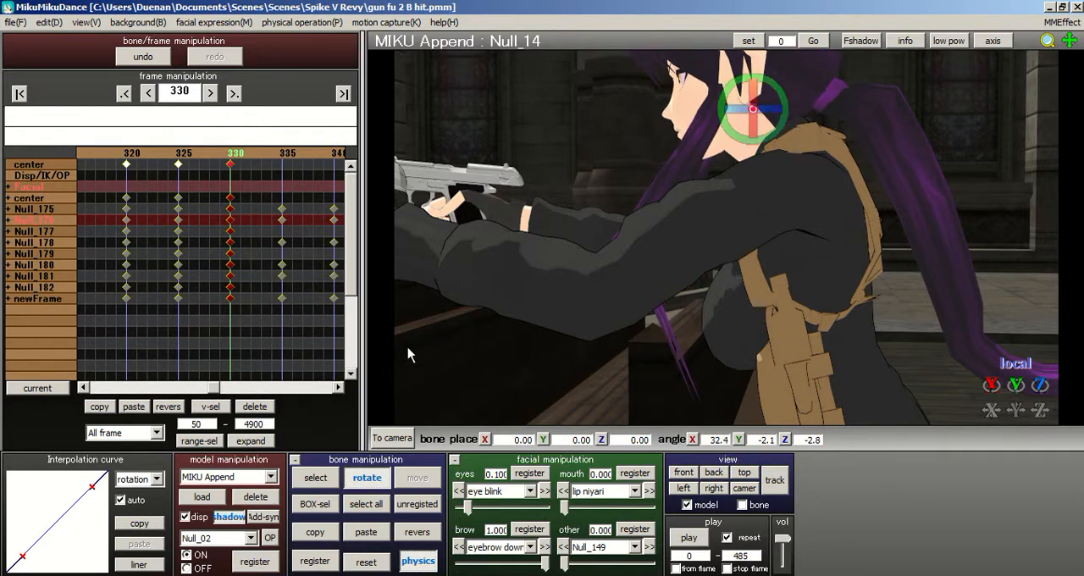
pyautogui.click(366, 503)
pyautogui.click(306, 564)
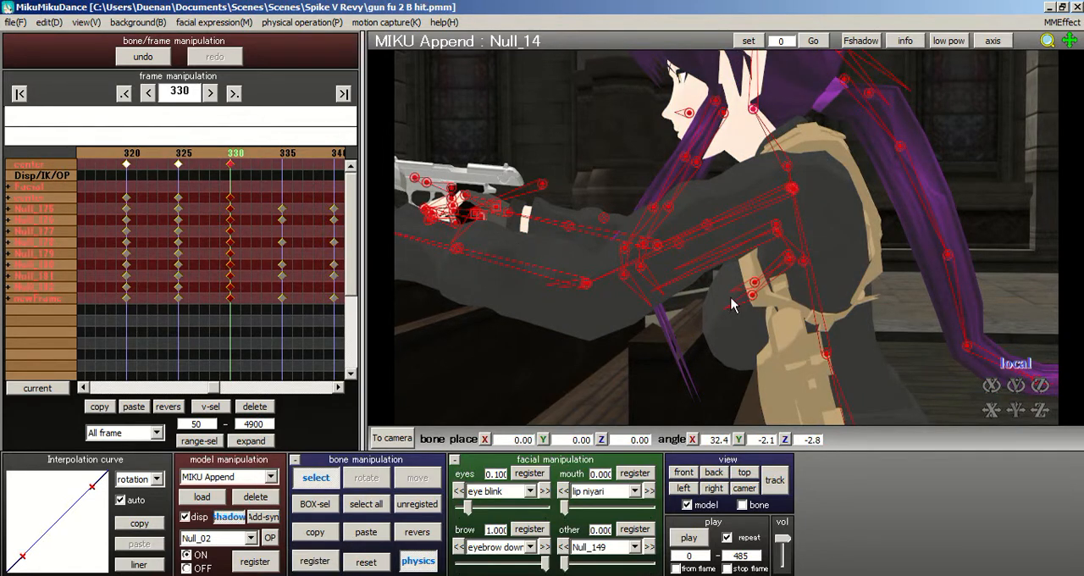
# - Raise the upper arm bone Null_50 by rotating it to about X 53.2, Y -63.2, Z -29.4 degrees
pyautogui.scroll(-5, 745, 221)
pyautogui.moveTo(704, 226); pyautogui.dragTo(600, 228, button='right')
pyautogui.scroll(3, 745, 228)
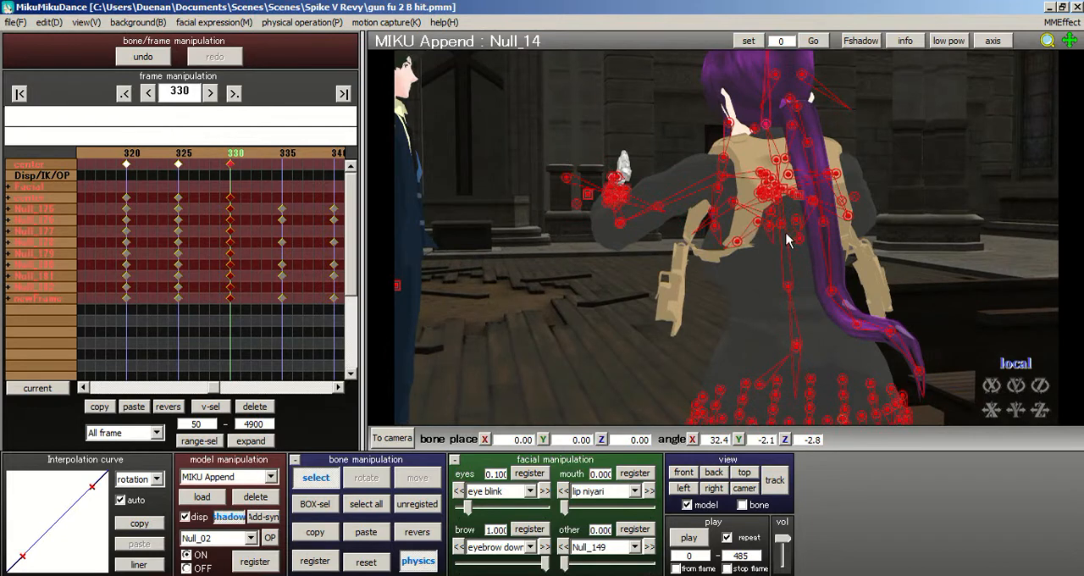
pyautogui.moveTo(733, 234); pyautogui.dragTo(742, 182, button='right')
pyautogui.click(728, 176)
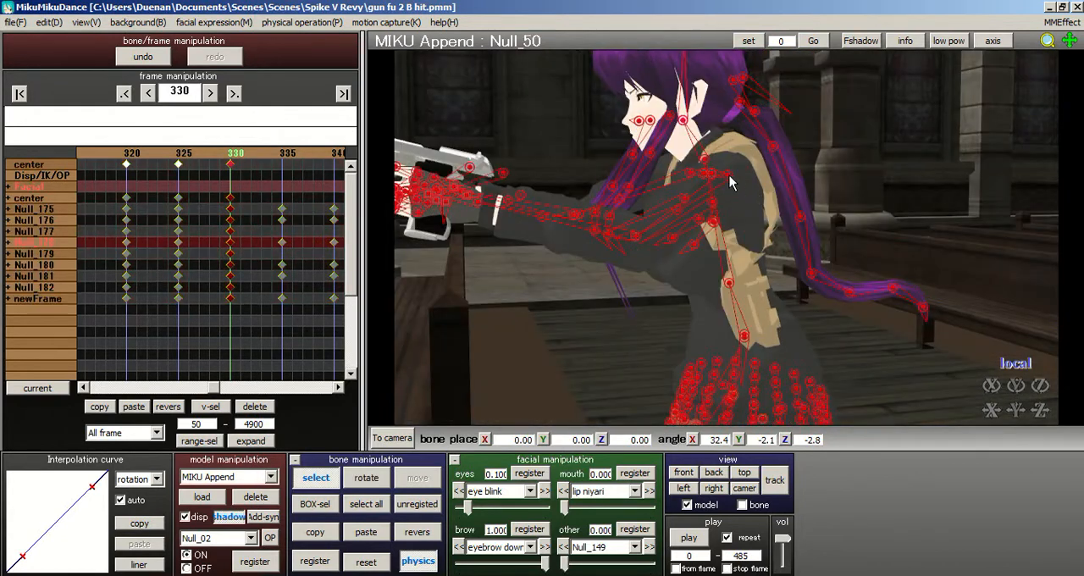
pyautogui.click(366, 477)
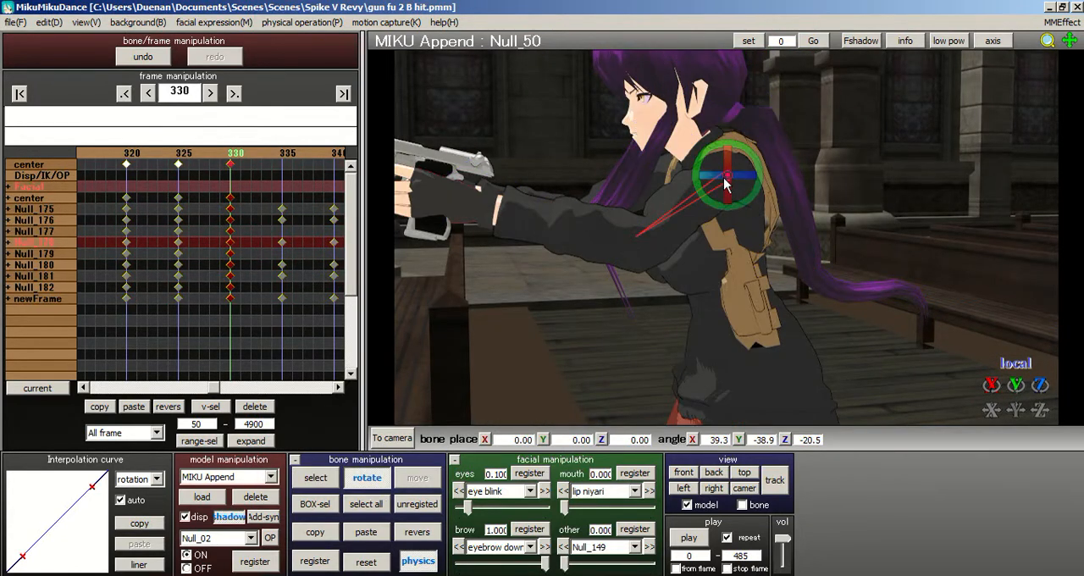
pyautogui.moveTo(704, 179); pyautogui.dragTo(741, 131)
# - Rotate the elbow bone Null_56 to about X 30.3, Y -8.4, Z -2.8 degrees so that gun points forward
pyautogui.click(316, 478)
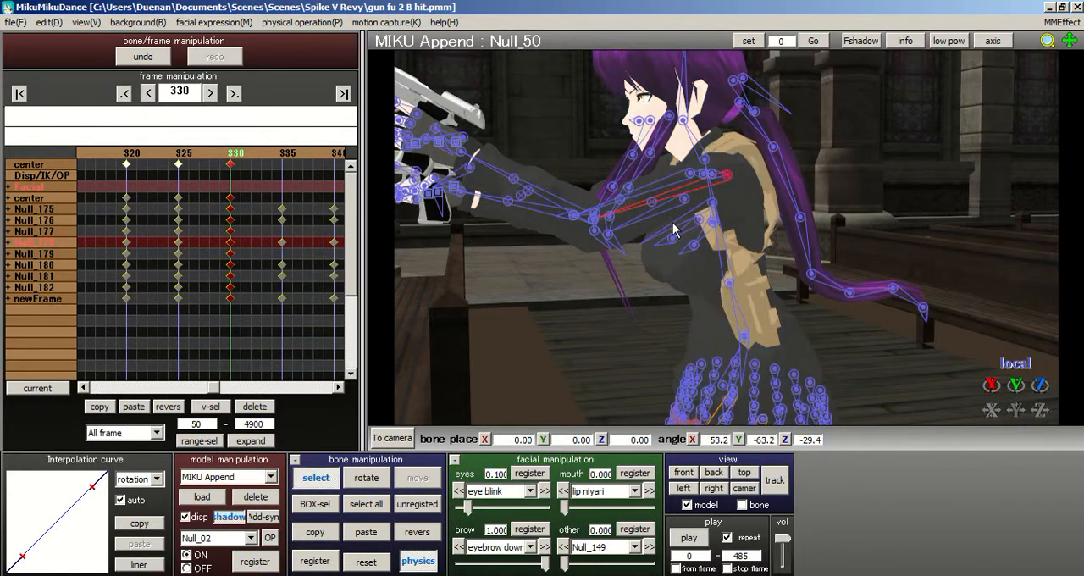
pyautogui.click(592, 221)
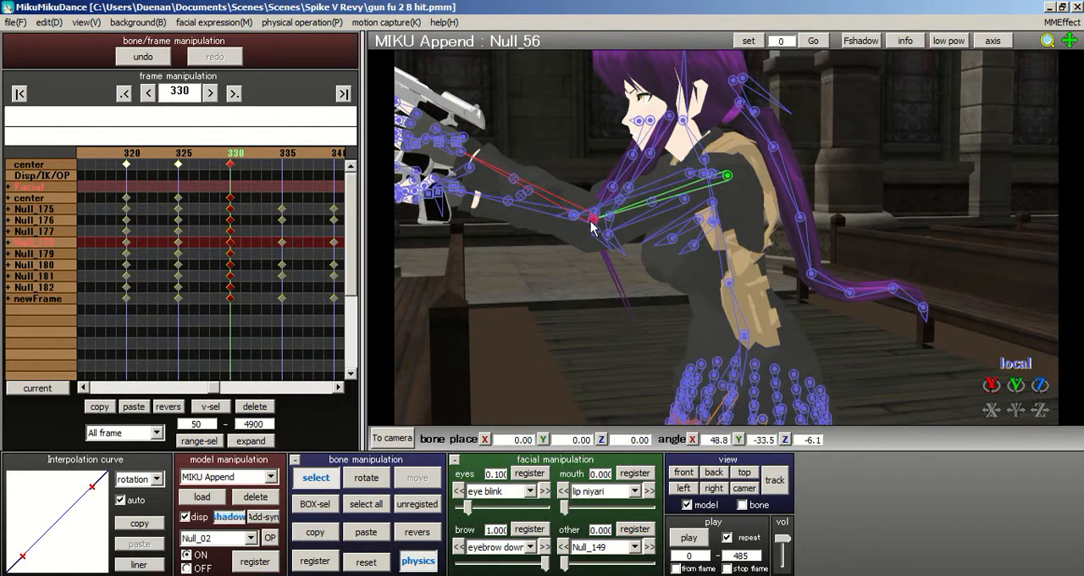
pyautogui.click(383, 477)
pyautogui.moveTo(628, 218); pyautogui.dragTo(620, 201)
pyautogui.moveTo(696, 218); pyautogui.dragTo(803, 235, button='right')
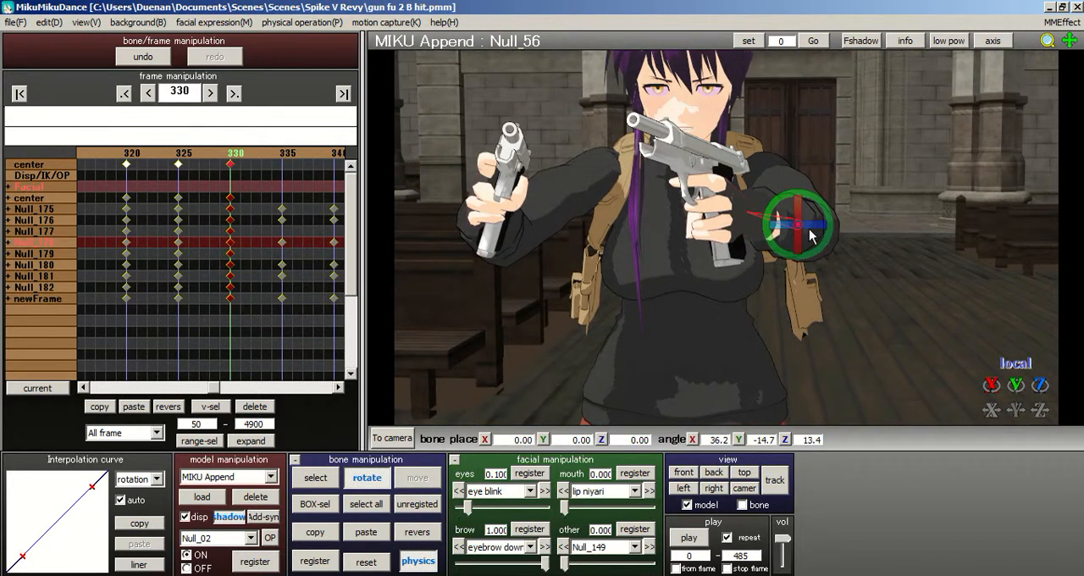
pyautogui.moveTo(803, 235); pyautogui.dragTo(847, 246)
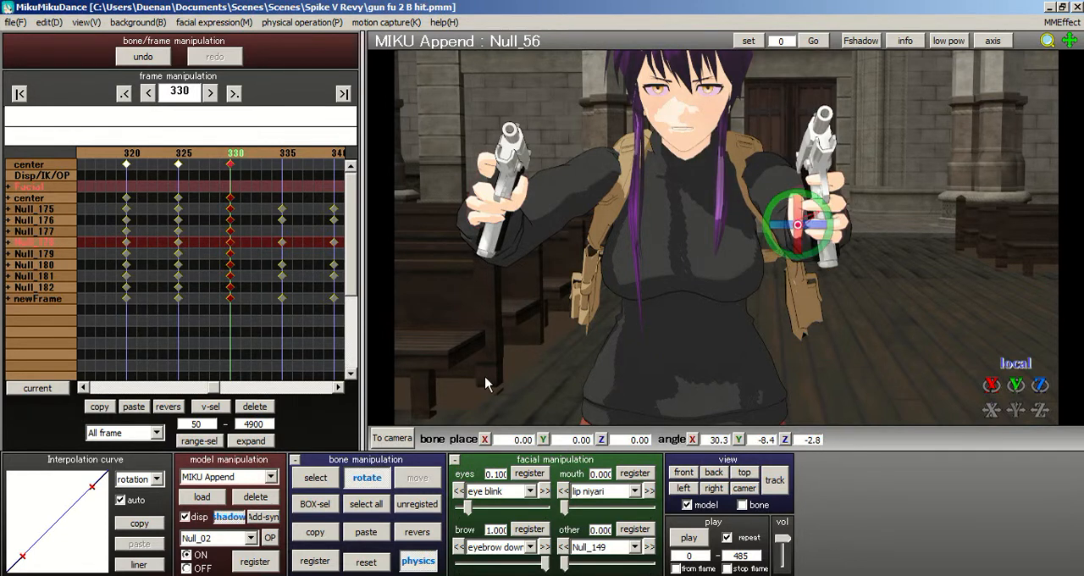
# - Rotate shoulderP_L to about X -3.6, Y -13.5, Z -17.1 degrees and mirror the rotation onto shoulderP_R
pyautogui.click(316, 478)
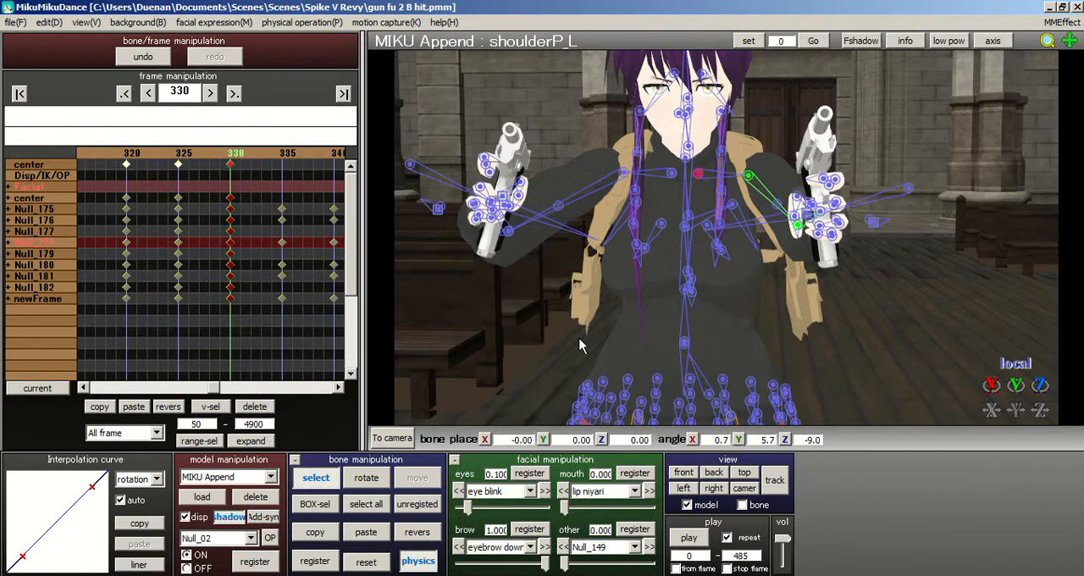
pyautogui.click(367, 478)
pyautogui.moveTo(687, 180)
pyautogui.mouseDown()
pyautogui.moveTo(661, 192)
pyautogui.moveTo(688, 179)
pyautogui.moveTo(696, 197)
pyautogui.mouseUp()
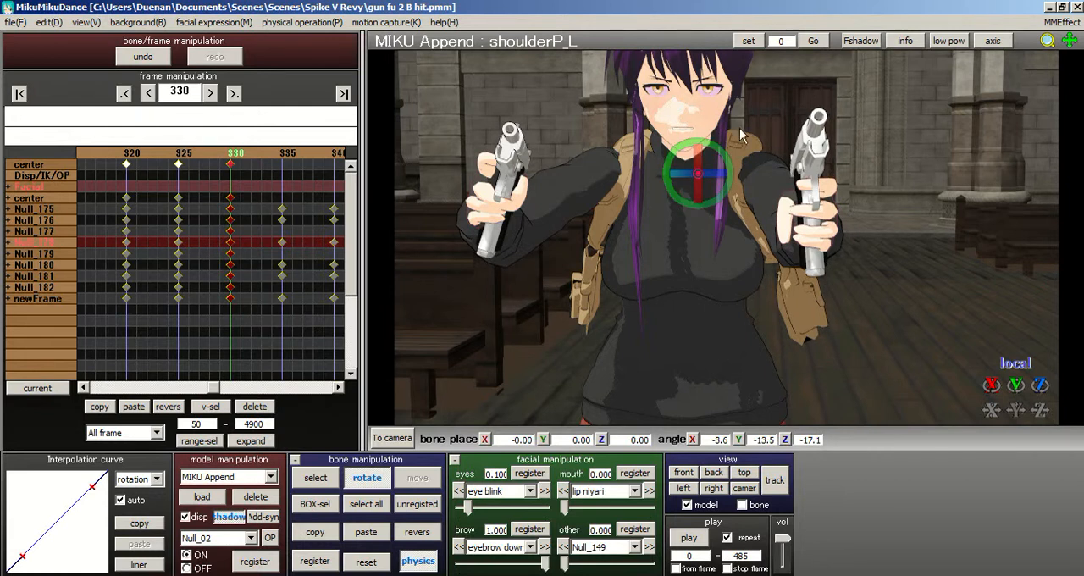
pyautogui.click(316, 533)
pyautogui.click(417, 532)
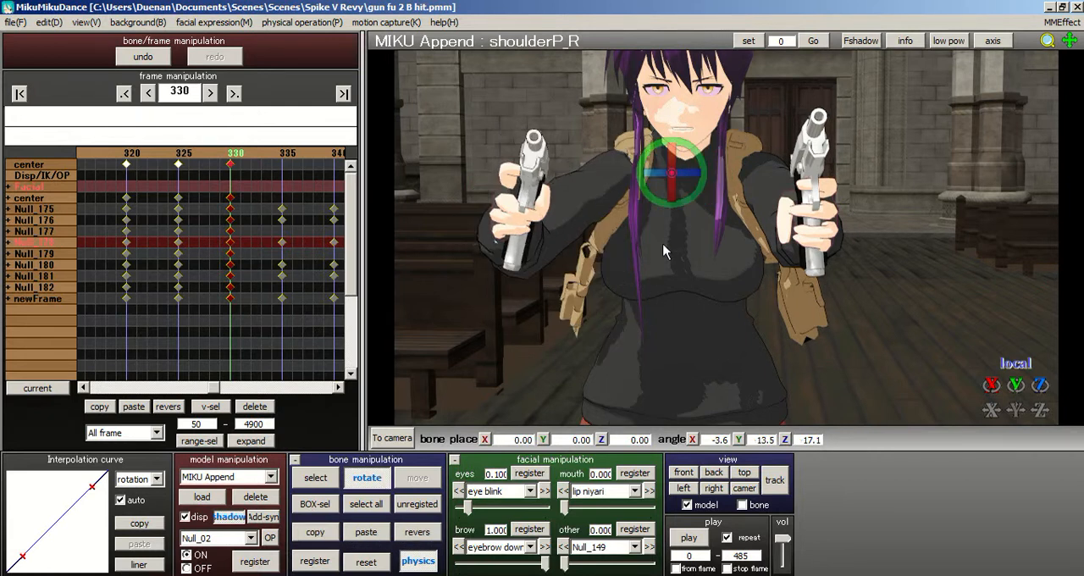
# - Copy the rotation of upper arm bone Null_50 and paste it mirrored onto the opposite upper arm bone Null_17
pyautogui.click(314, 477)
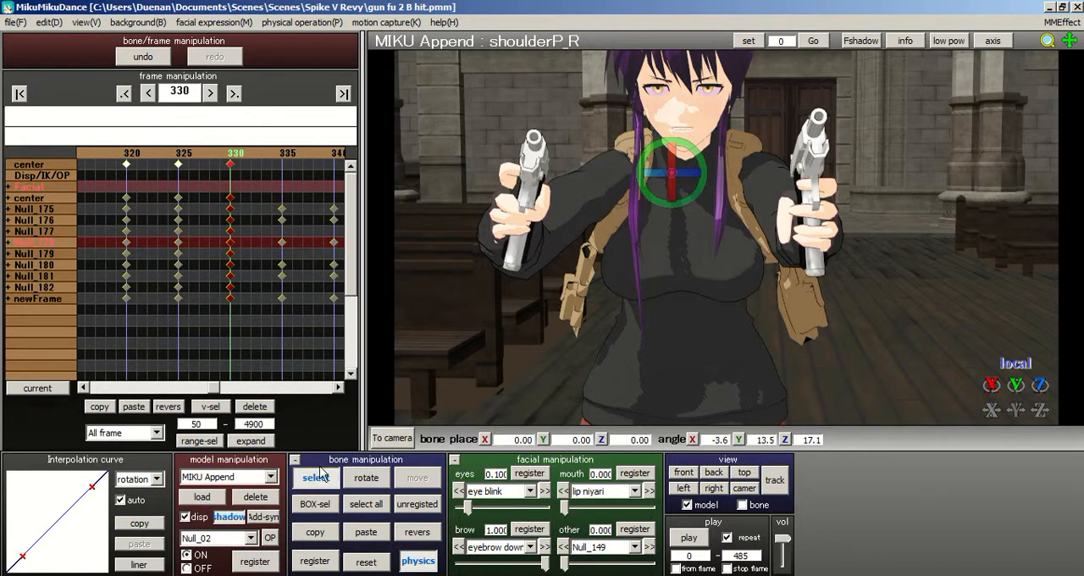
pyautogui.click(745, 175)
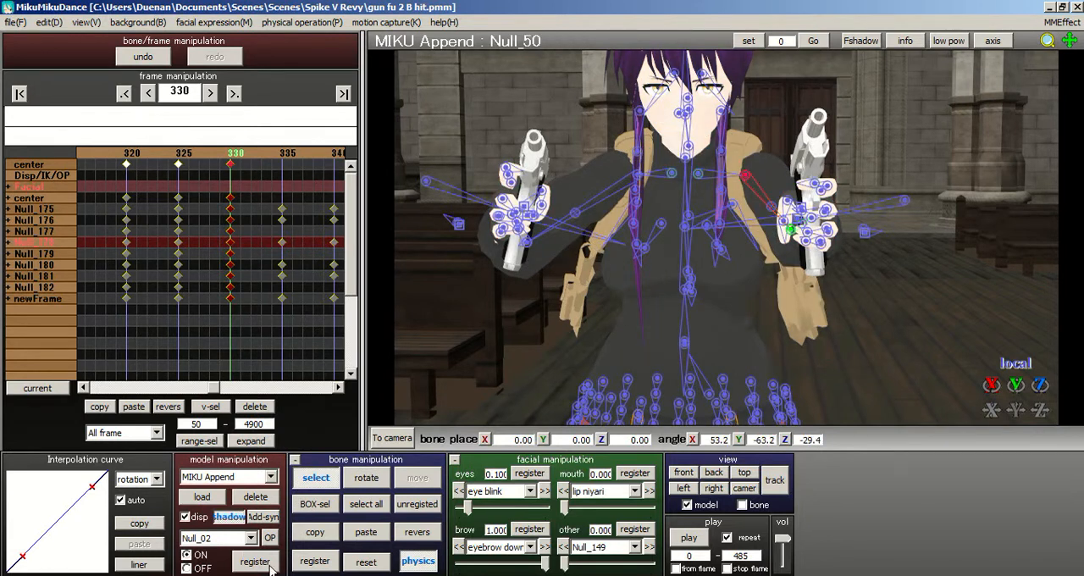
pyautogui.click(316, 532)
pyautogui.click(417, 532)
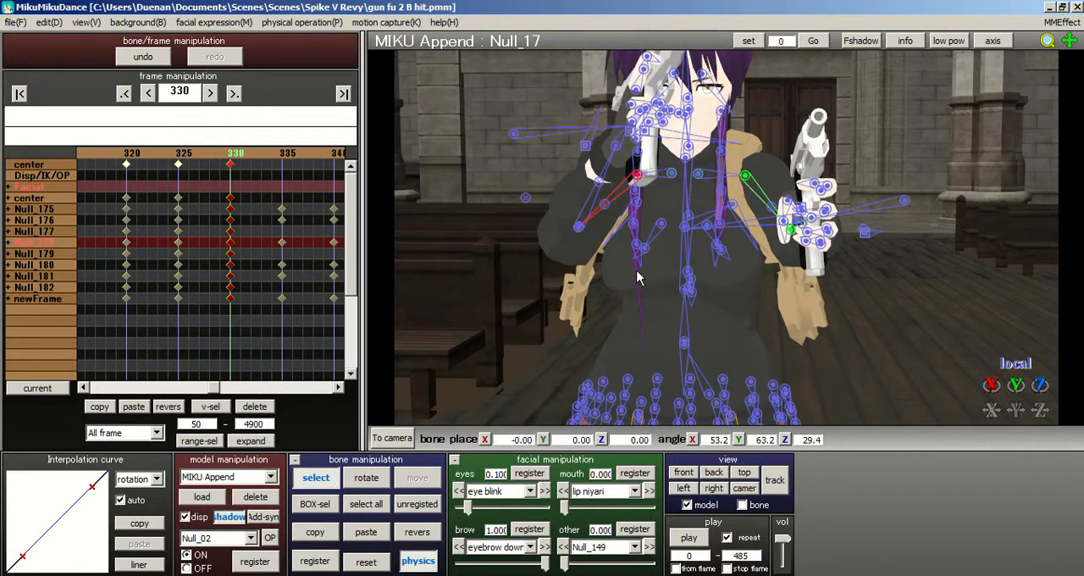
# - Rotate the opposite elbow bone Null_23 to lower the gun from in front of the face
pyautogui.click(329, 479)
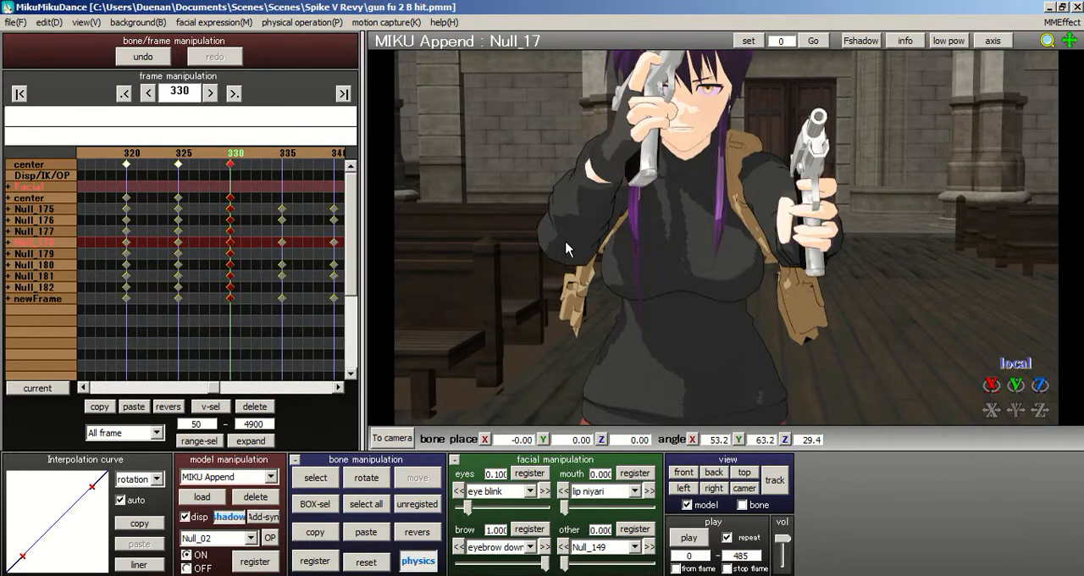
pyautogui.click(316, 477)
pyautogui.click(579, 227)
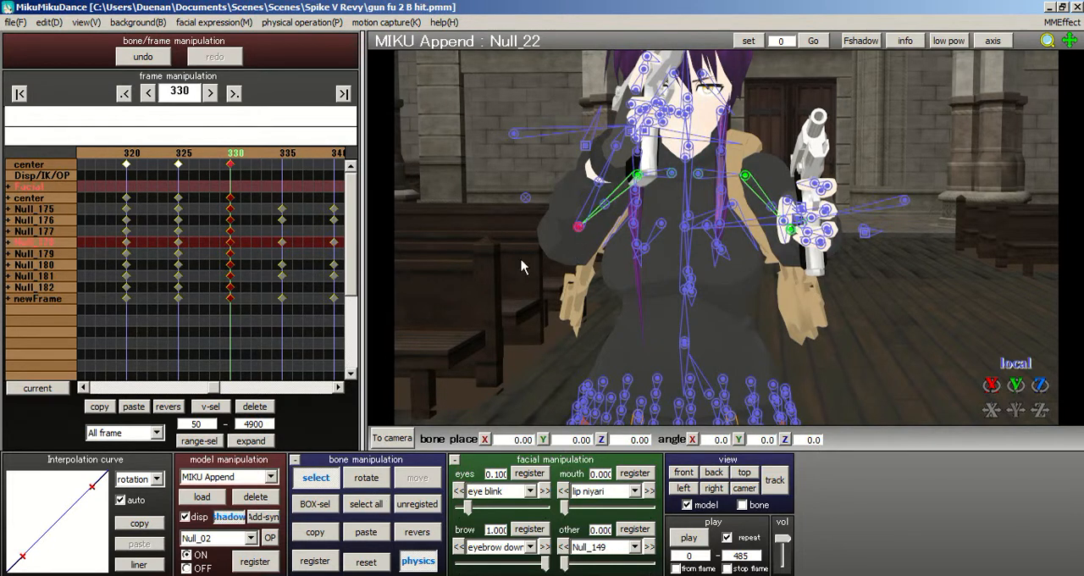
pyautogui.click(366, 478)
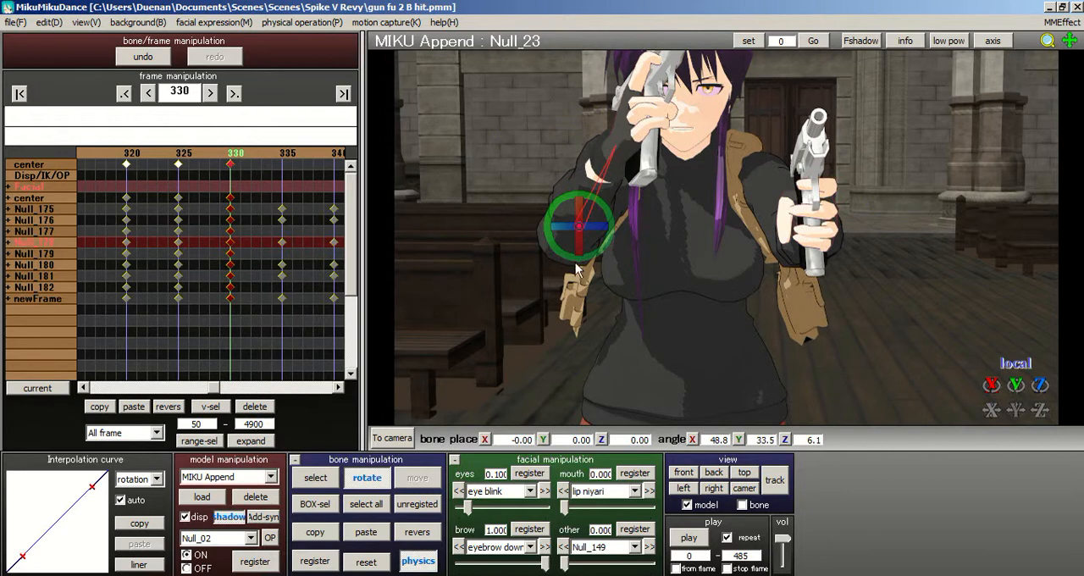
pyautogui.moveTo(580, 269); pyautogui.dragTo(661, 215)
pyautogui.moveTo(720, 175); pyautogui.dragTo(612, 275, button='right')
# - Rotate elbow bone Null_23 to about X 35.3, Y 4.7, Z 2.8 degrees so its gun points forward, and select all bones
pyautogui.click(326, 478)
pyautogui.moveTo(531, 286); pyautogui.dragTo(547, 304, button='right')
pyautogui.click(619, 263)
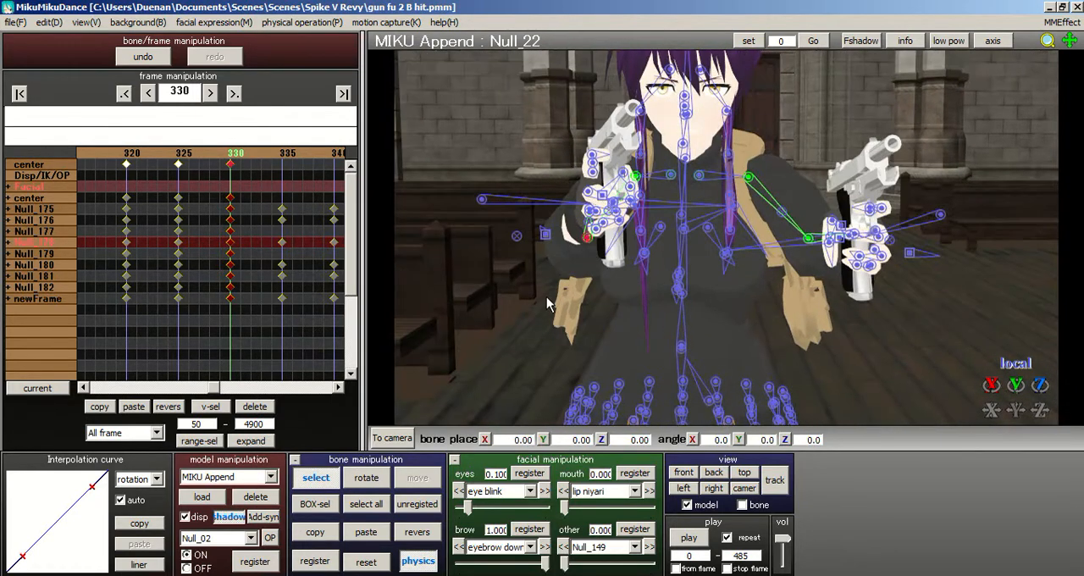
pyautogui.click(366, 477)
pyautogui.moveTo(586, 237); pyautogui.dragTo(560, 250)
pyautogui.click(314, 485)
pyautogui.moveTo(540, 288); pyautogui.dragTo(605, 280, button='right')
pyautogui.click(367, 478)
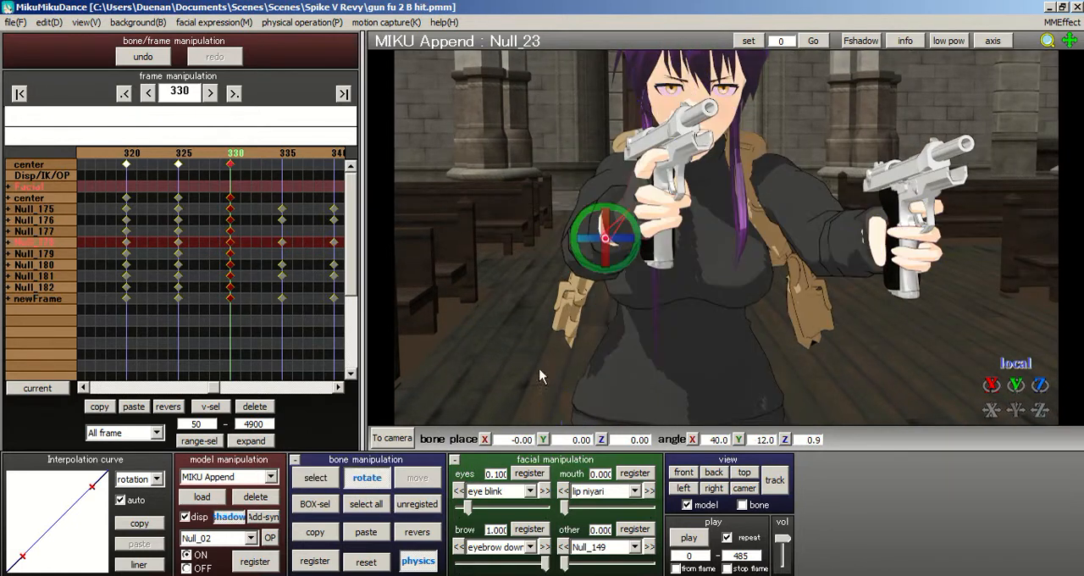
pyautogui.moveTo(598, 244); pyautogui.dragTo(689, 239)
pyautogui.moveTo(686, 237); pyautogui.dragTo(593, 243, button='right')
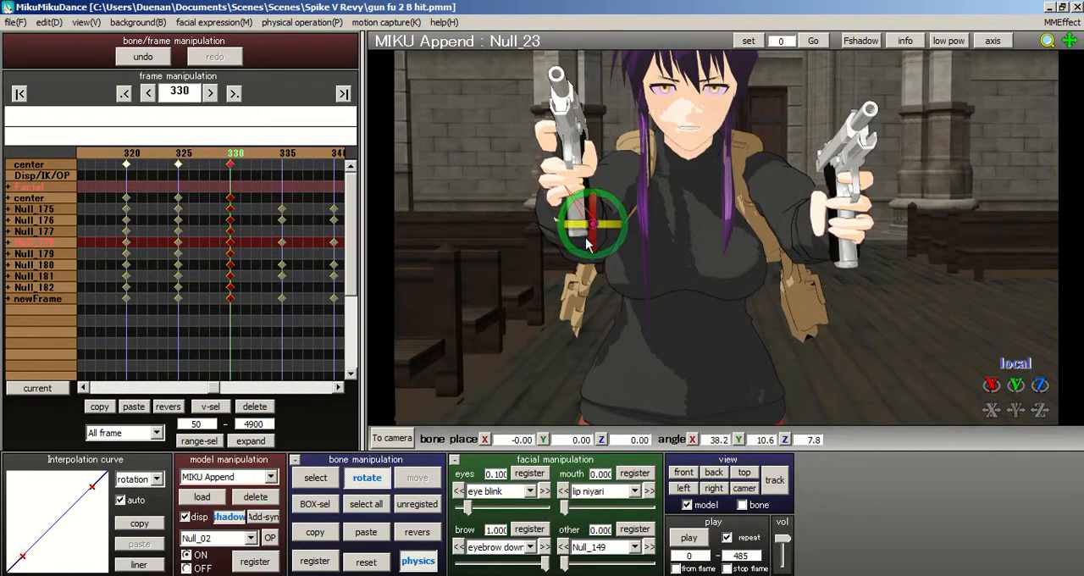
pyautogui.moveTo(593, 252); pyautogui.dragTo(575, 267)
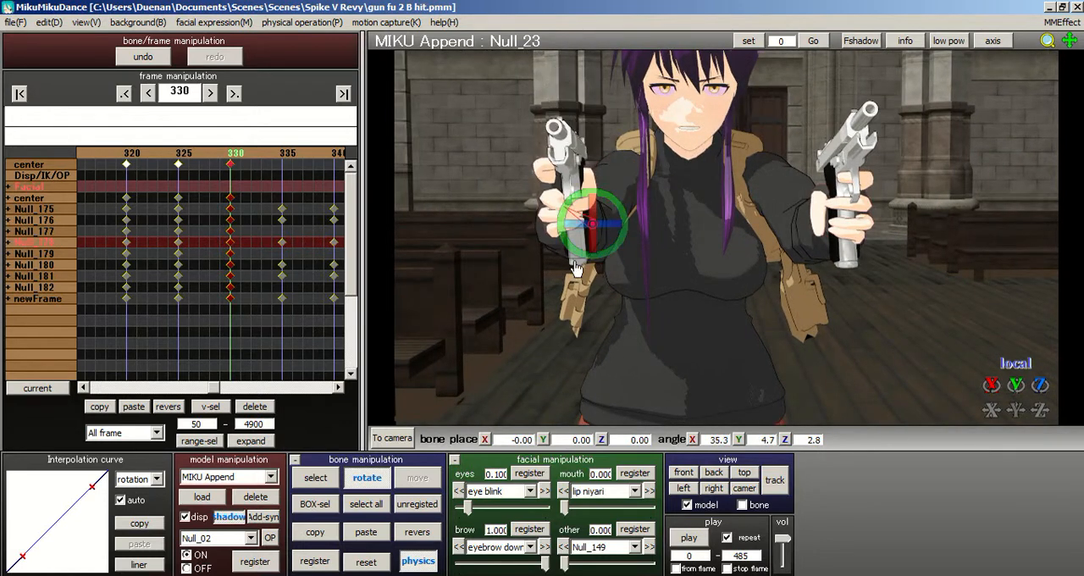
pyautogui.click(365, 503)
# - Switch to the M92F pistol model and delete the スライド bone's keyframes at frames 13, 15 and 17
pyautogui.click(270, 477)
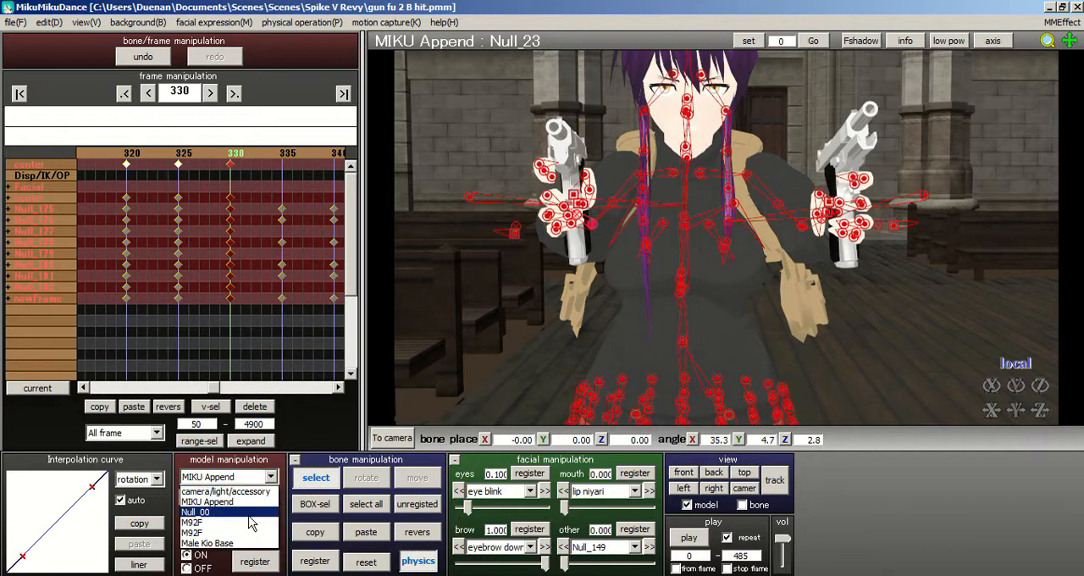
pyautogui.click(251, 523)
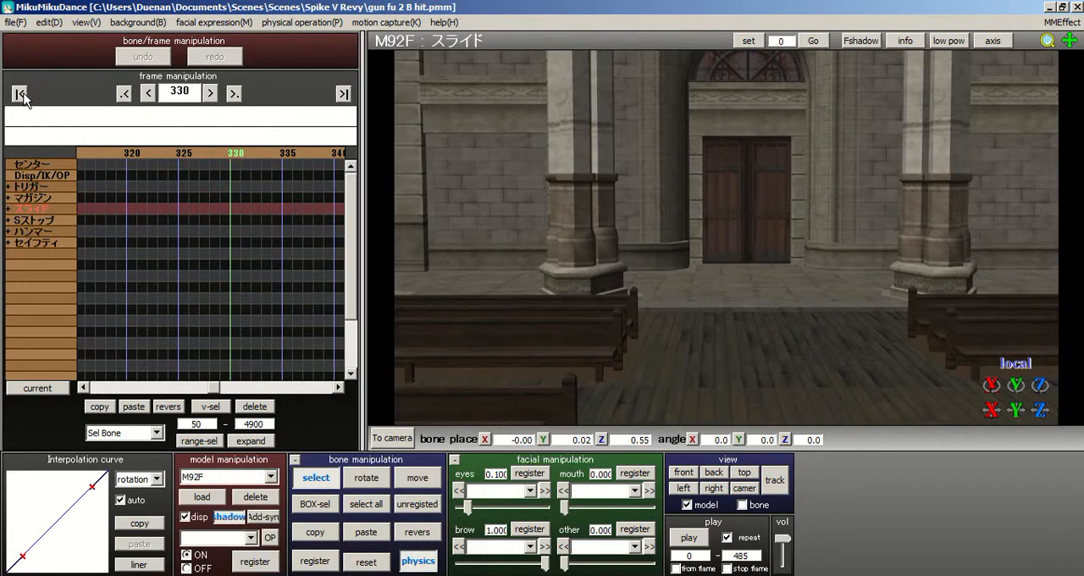
pyautogui.click(21, 95)
pyautogui.moveTo(727, 236); pyautogui.dragTo(750, 78, button='middle')
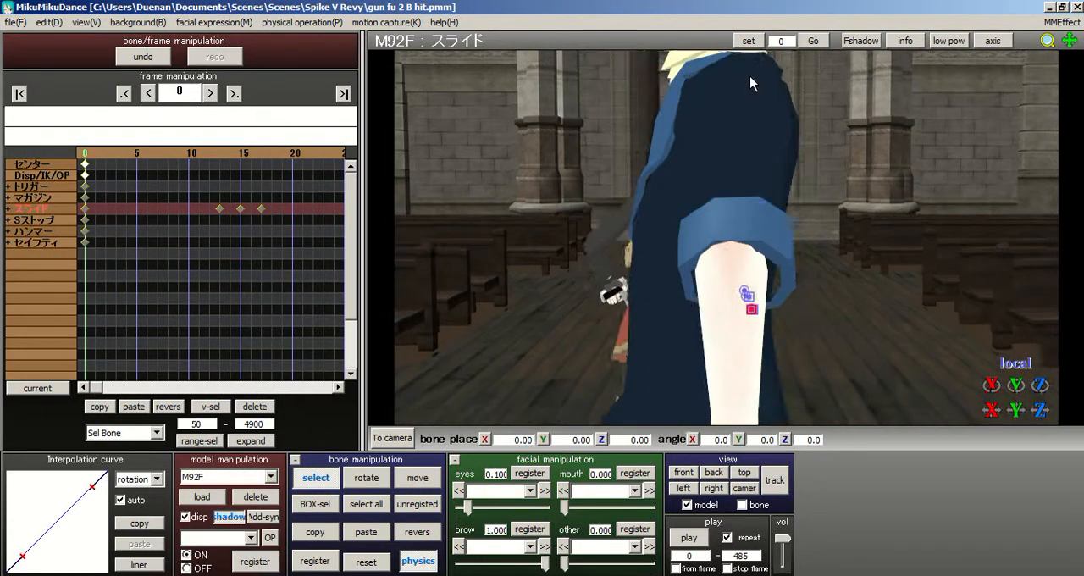
pyautogui.scroll(5, 748, 127)
pyautogui.moveTo(615, 148); pyautogui.dragTo(535, 145, button='right')
pyautogui.moveTo(711, 245); pyautogui.dragTo(671, 166, button='middle')
pyautogui.moveTo(672, 173); pyautogui.dragTo(608, 203, button='right')
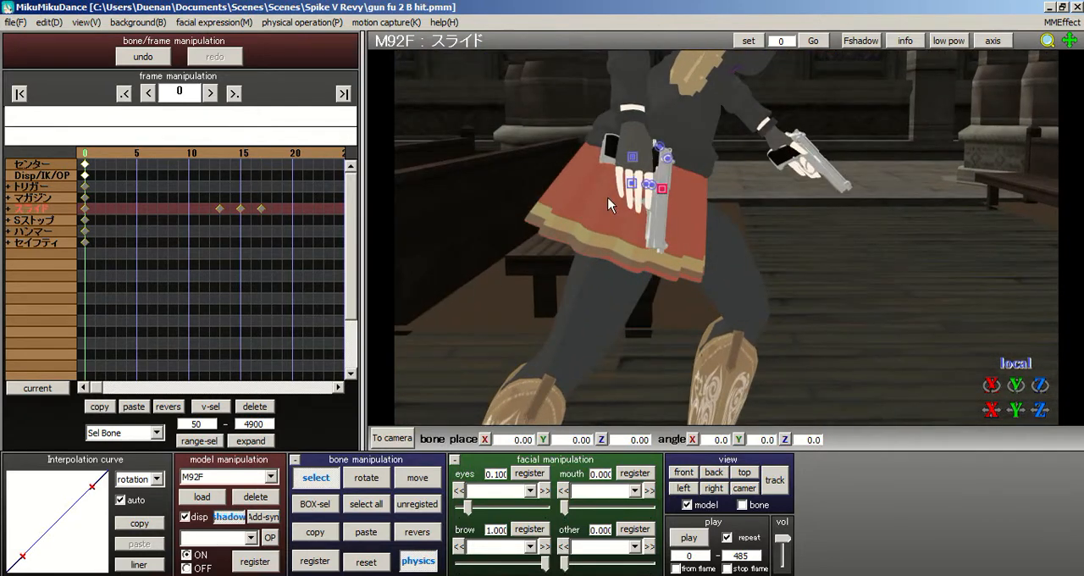
pyautogui.click(254, 407)
# - Look along the M92F timeline for further スライド keyframes and return to frame 0
pyautogui.moveTo(224, 152); pyautogui.dragTo(318, 150)
pyautogui.click(271, 477)
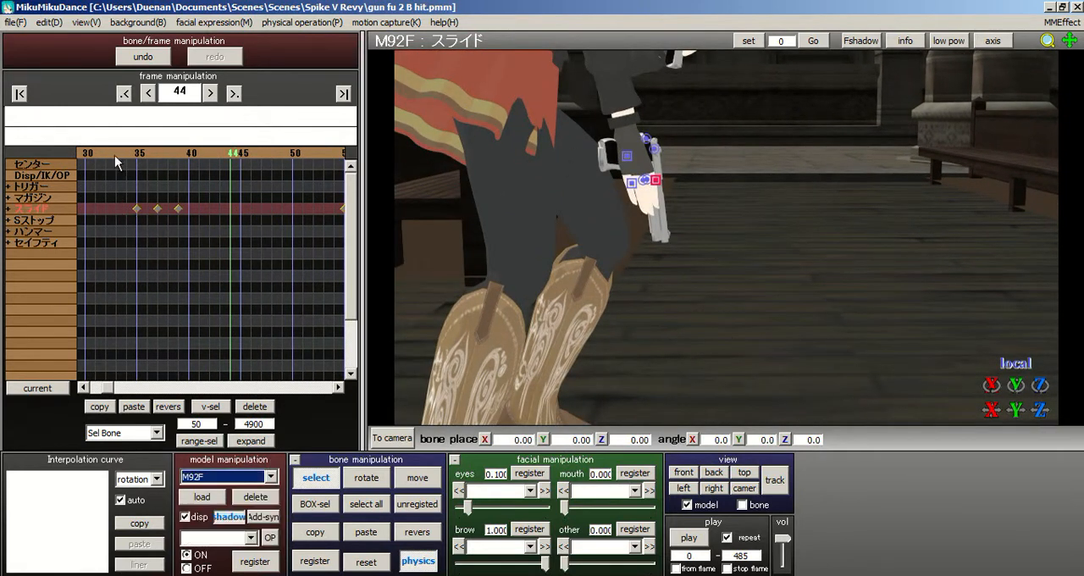
pyautogui.click(19, 93)
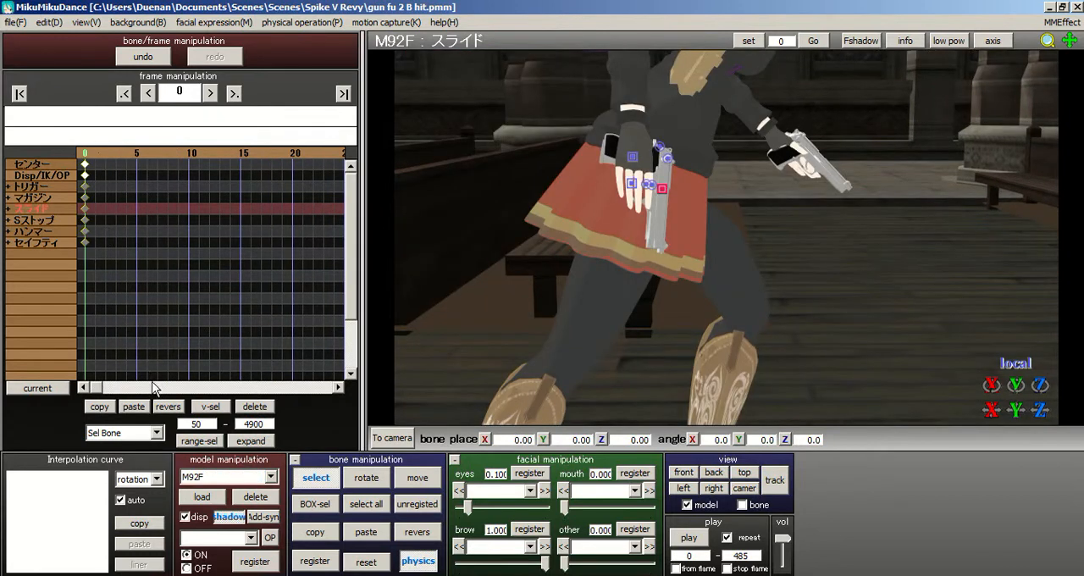
pyautogui.press('Right')
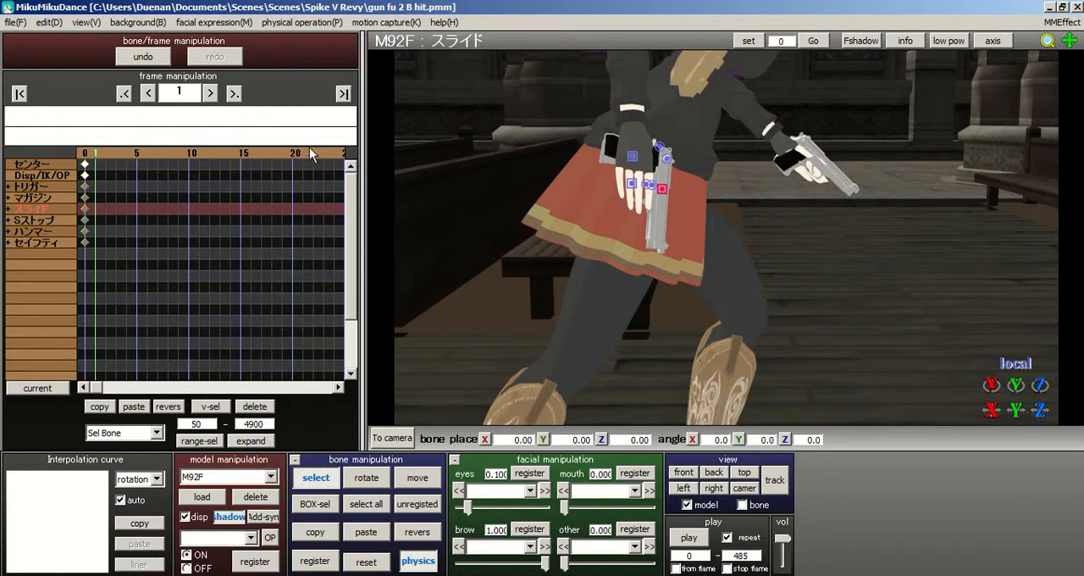
pyautogui.press('Right')
pyautogui.press('Right')
pyautogui.press('Right')
pyautogui.press('Right')
pyautogui.press('Right')
pyautogui.press('Right')
pyautogui.press('Right')
pyautogui.press('Right')
pyautogui.press('Right')
pyautogui.press('Right')
pyautogui.press('Right')
pyautogui.press('Right')
pyautogui.press('Right')
pyautogui.press('Right')
pyautogui.press('Right')
pyautogui.press('Right')
pyautogui.press('Right')
pyautogui.press('Right')
pyautogui.press('Right')
pyautogui.press('Right')
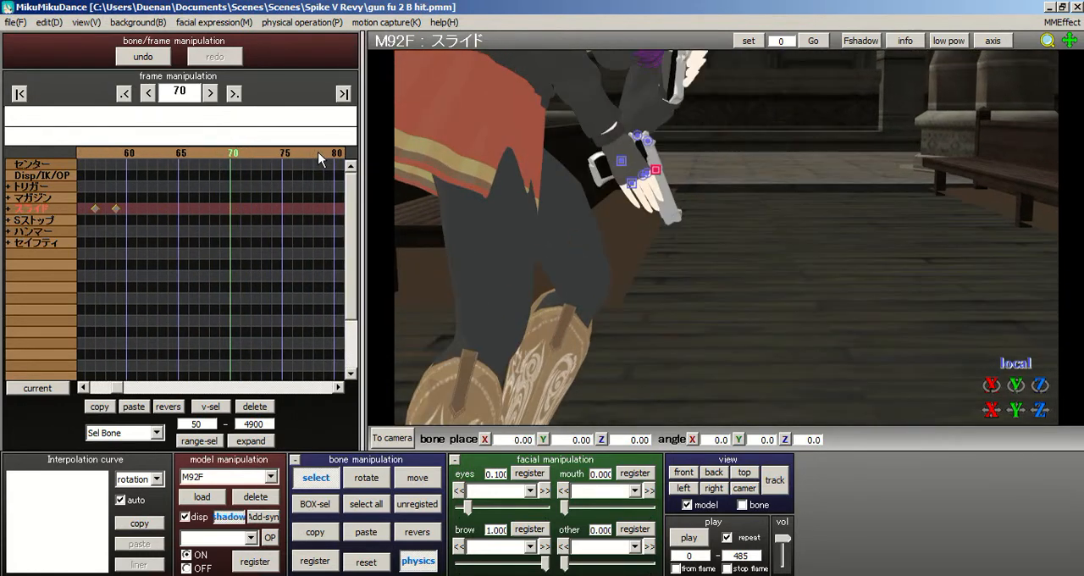
pyautogui.press('Right')
pyautogui.press('Right')
pyautogui.press('Right')
pyautogui.press('Right')
pyautogui.press('Right')
pyautogui.press('Right')
pyautogui.press('Right')
pyautogui.press('Right')
pyautogui.press('Right')
pyautogui.press('Right')
pyautogui.press('Right')
pyautogui.press('Right')
pyautogui.press('Right')
pyautogui.press('Right')
pyautogui.press('Right')
pyautogui.press('Right')
pyautogui.press('Right')
pyautogui.press('Right')
pyautogui.press('Right')
pyautogui.press('Right')
pyautogui.click(19, 93)
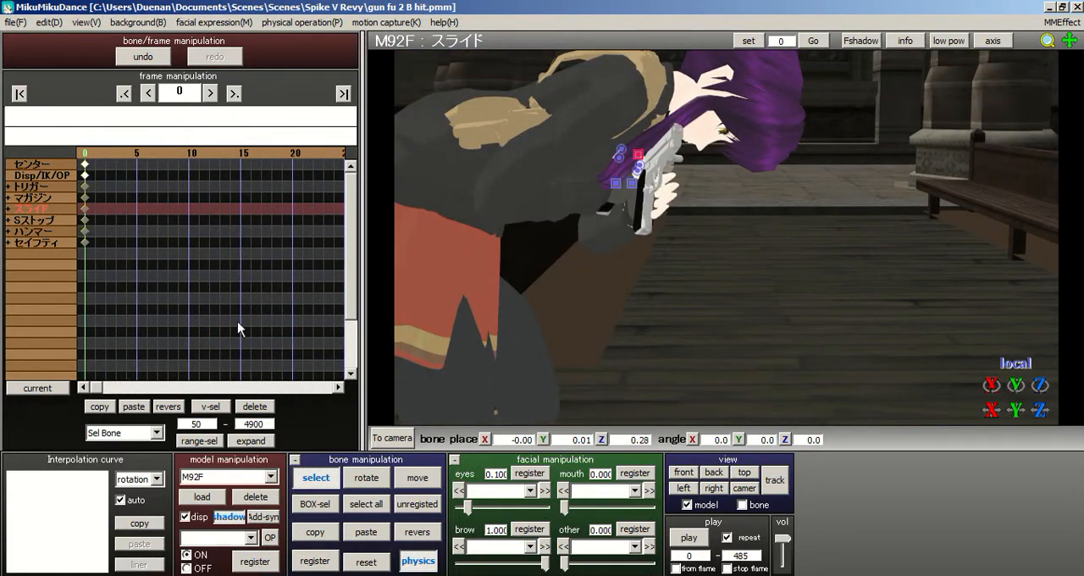
# - Switch back to the MIKU Append model and scrub through its motion to frame 330
pyautogui.click(270, 477)
pyautogui.click(216, 496)
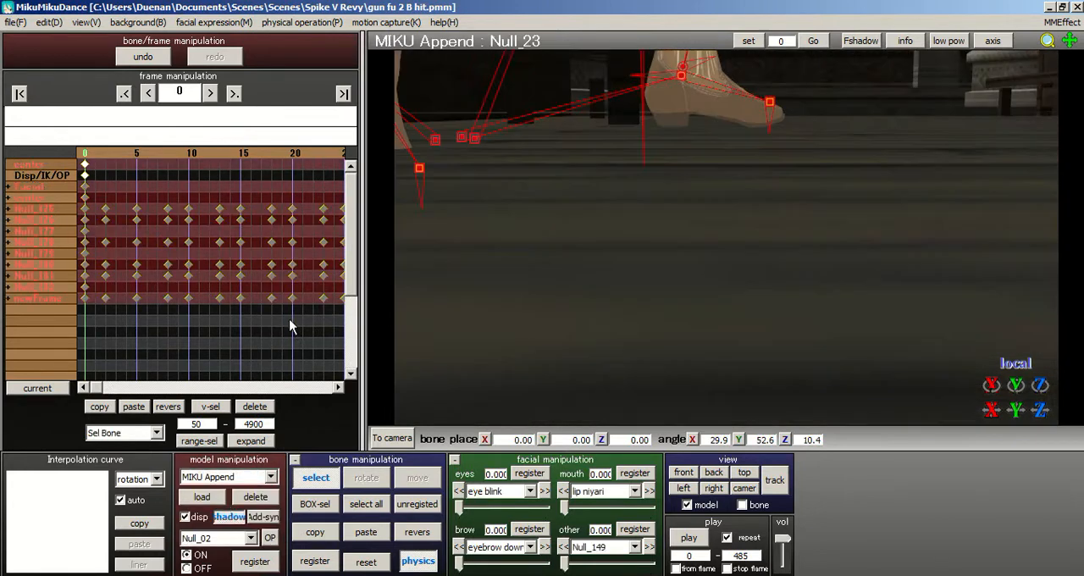
pyautogui.moveTo(746, 277); pyautogui.dragTo(757, 411, button='middle')
pyautogui.scroll(-3, 756, 410)
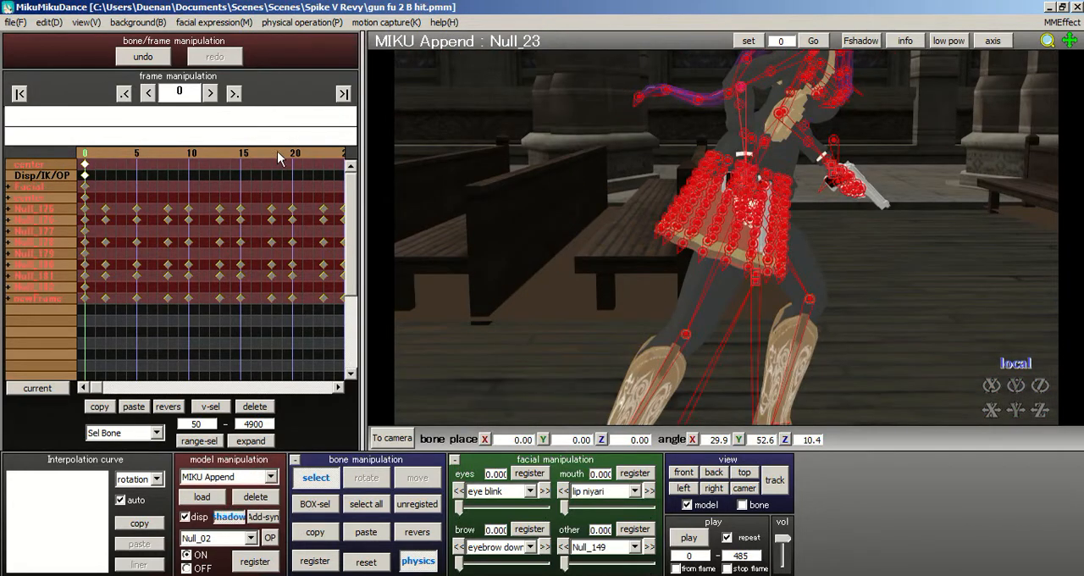
pyautogui.click(323, 152)
pyautogui.click(323, 152)
pyautogui.click(336, 153)
pyautogui.click(336, 153)
pyautogui.click(336, 154)
pyautogui.click(336, 154)
pyautogui.click(336, 153)
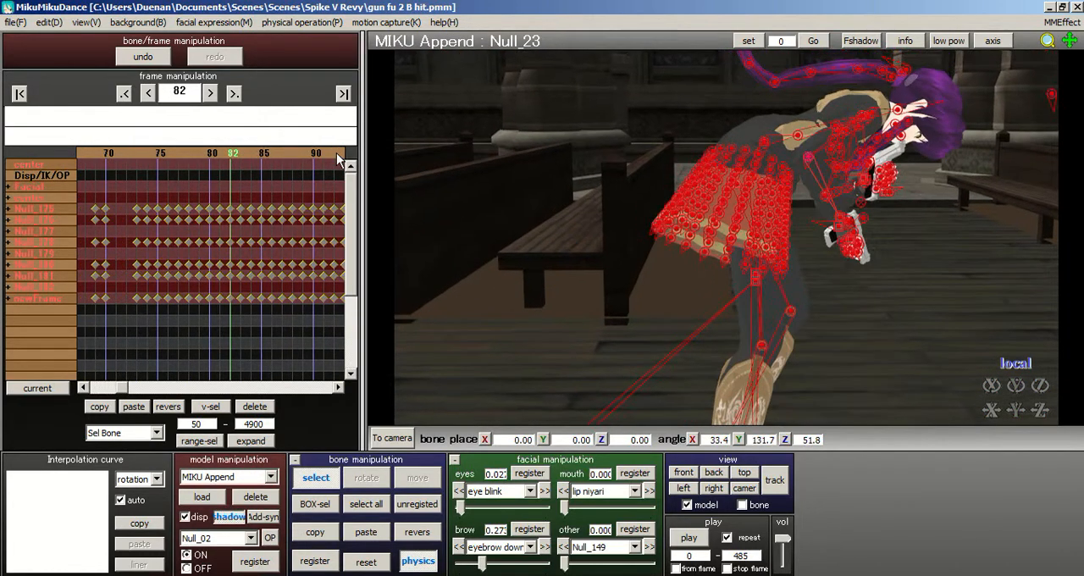
pyautogui.click(336, 153)
pyautogui.click(336, 153)
pyautogui.click(337, 153)
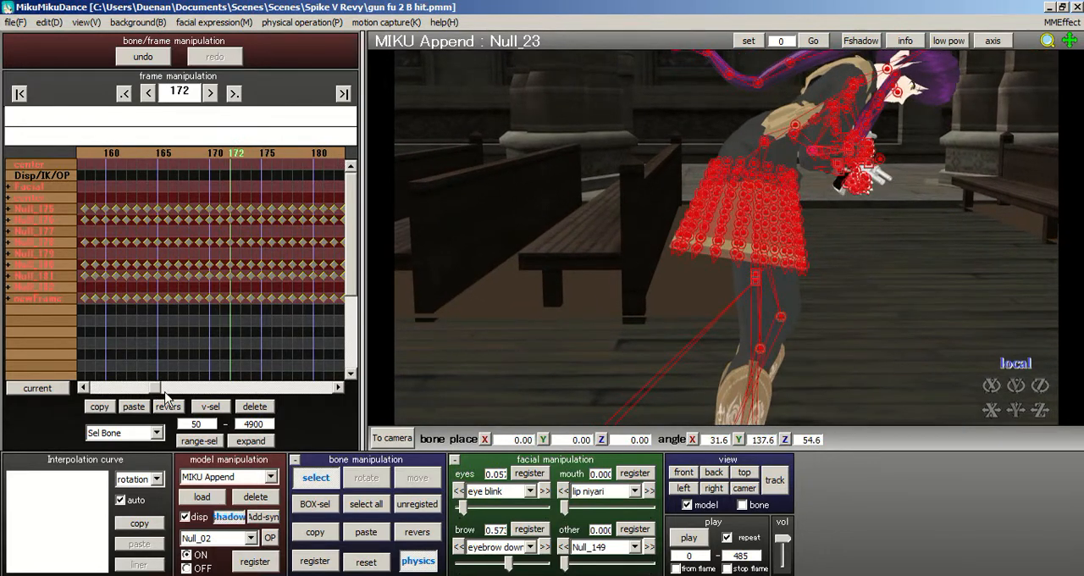
pyautogui.moveTo(170, 389); pyautogui.dragTo(229, 388)
pyautogui.moveTo(131, 153); pyautogui.dragTo(315, 156)
pyautogui.moveTo(213, 162); pyautogui.dragTo(246, 161)
pyautogui.click(247, 156)
# - Rotate bone Null_01 below the skirt to about X -3.7, Y 37.9, Z 4.6 degrees at frame 330
pyautogui.moveTo(545, 171); pyautogui.dragTo(741, 245, button='right')
pyautogui.scroll(-3, 713, 172)
pyautogui.click(737, 241)
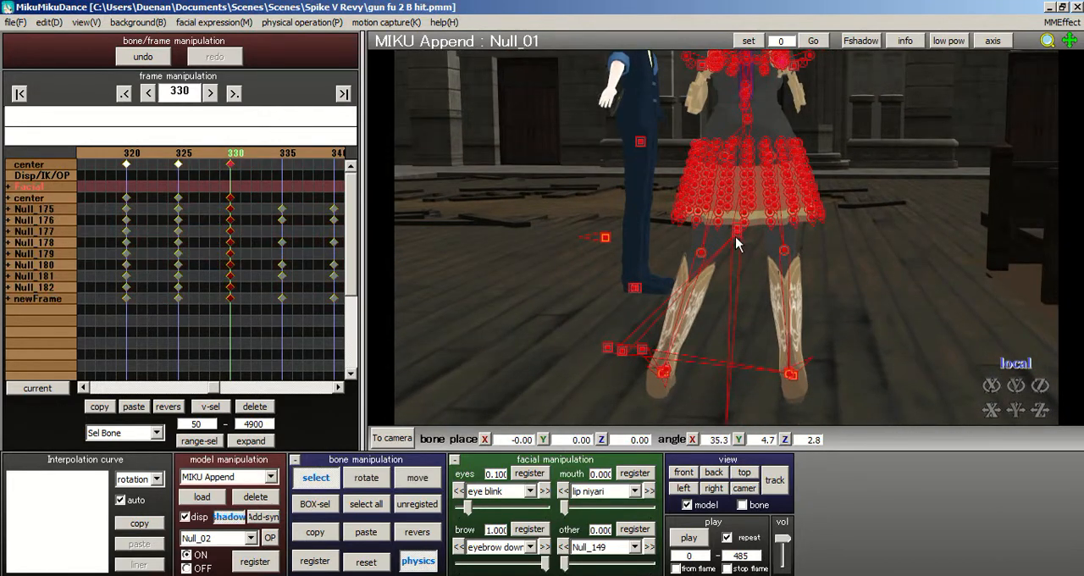
pyautogui.click(367, 476)
pyautogui.moveTo(766, 227); pyautogui.dragTo(753, 233)
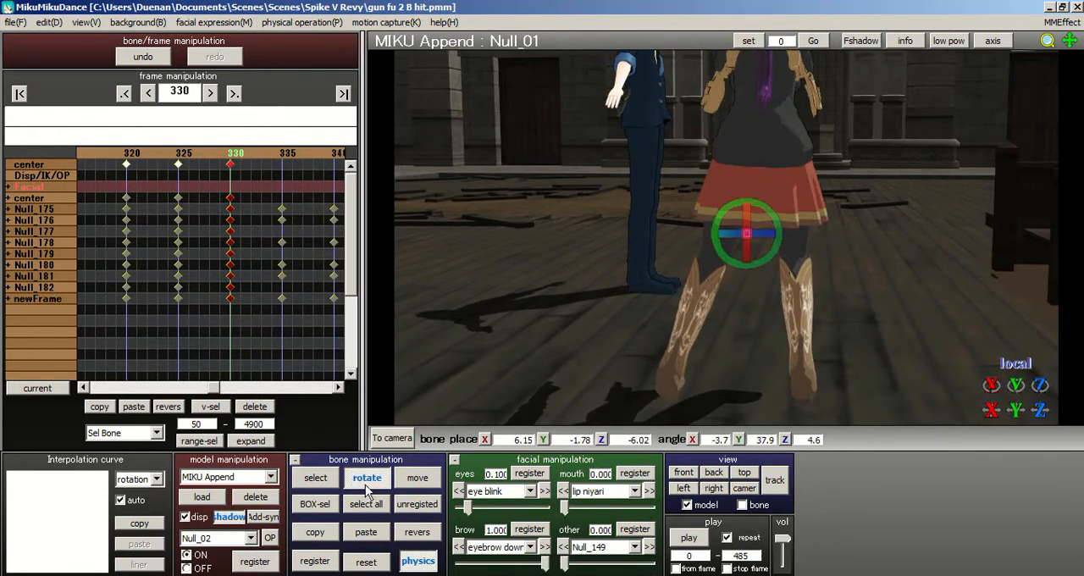
# - Move Null_01 to about X 5.10, Y -1.78, Z -6.13 and register all bones at frame 330
pyautogui.click(417, 478)
pyautogui.moveTo(789, 243); pyautogui.dragTo(770, 239)
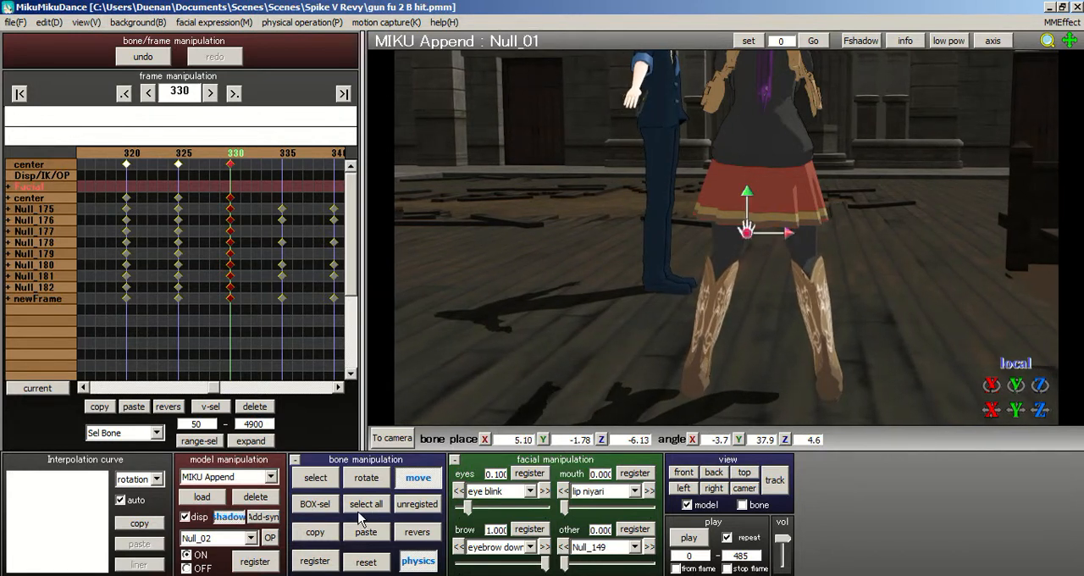
pyautogui.click(364, 504)
pyautogui.click(311, 563)
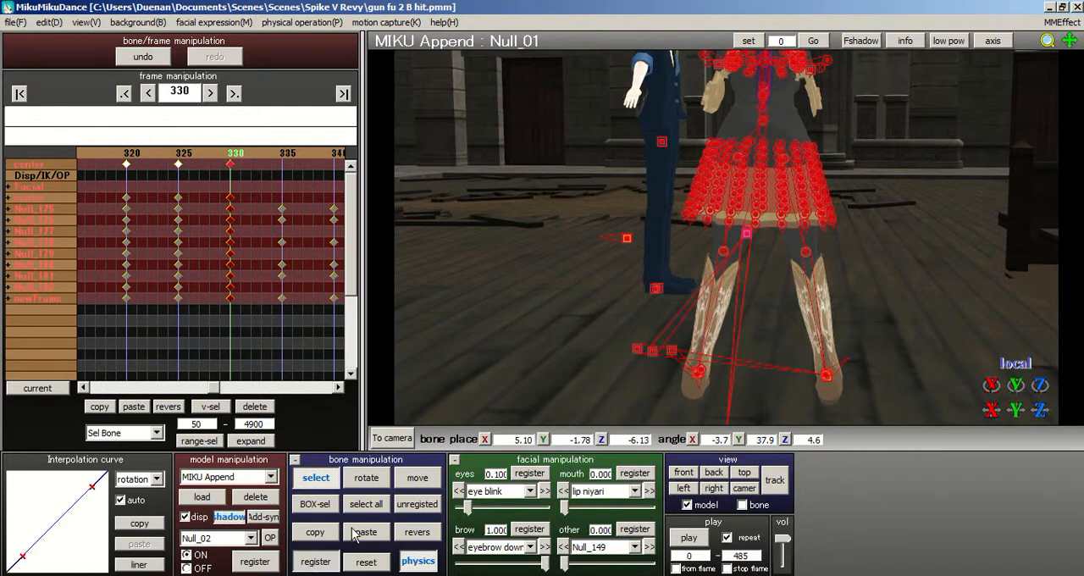
# - Delete all of MIKU Append's keyframes from frame 331 to 4900, using the All frame selection type
pyautogui.moveTo(262, 154); pyautogui.dragTo(307, 154)
pyautogui.moveTo(161, 155); pyautogui.dragTo(225, 155)
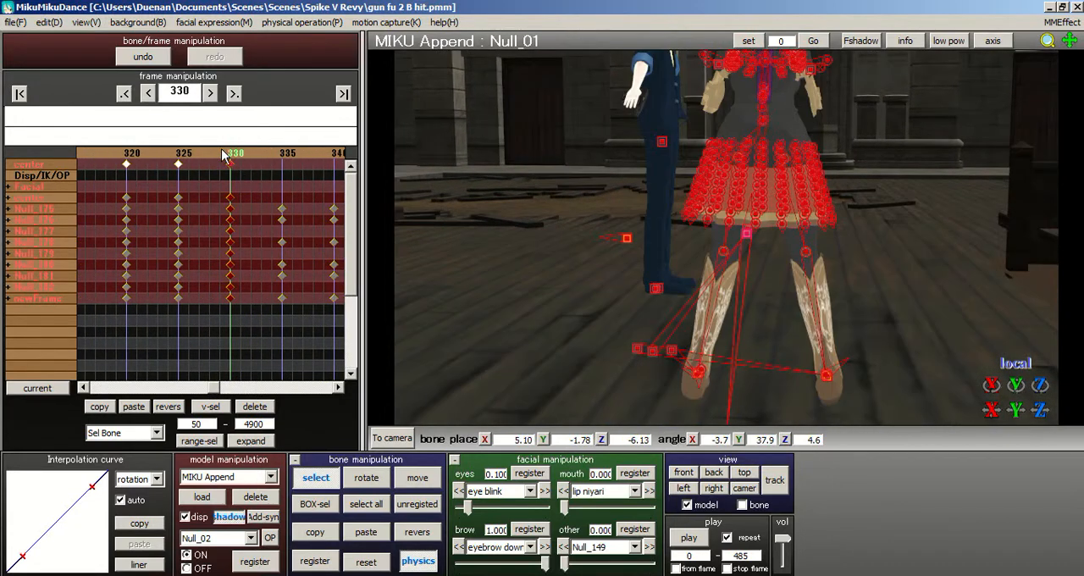
pyautogui.press('Right')
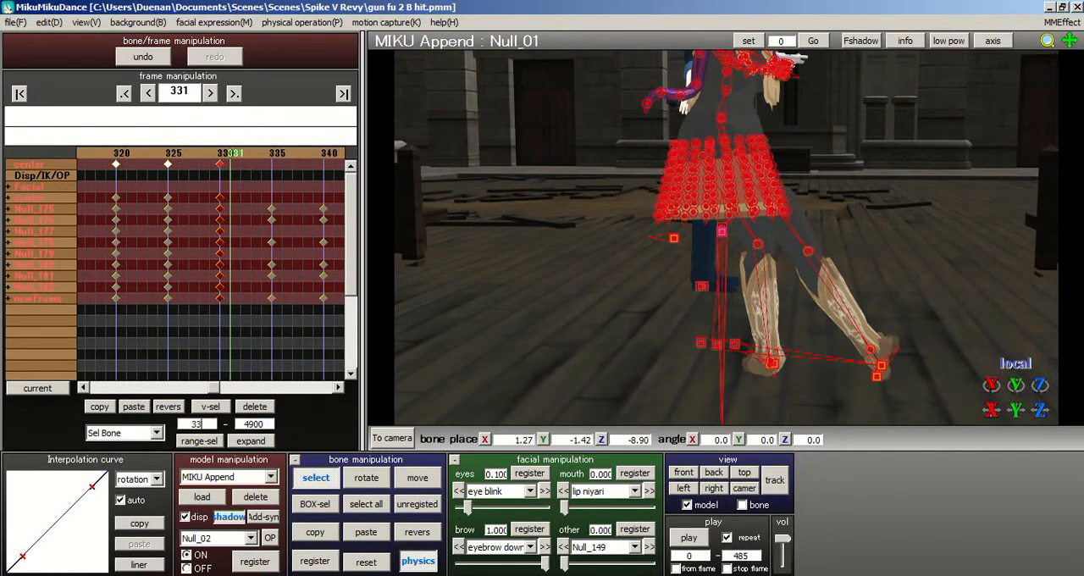
pyautogui.click(286, 343)
pyautogui.click(143, 433)
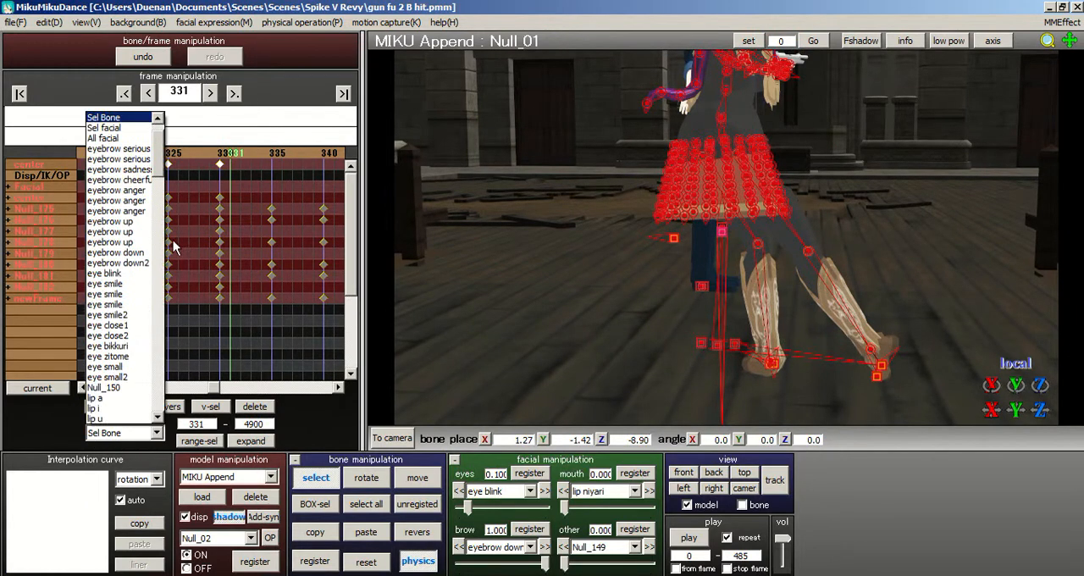
pyautogui.scroll(1, 161, 178)
pyautogui.click(106, 117)
pyautogui.click(198, 442)
pyautogui.click(263, 411)
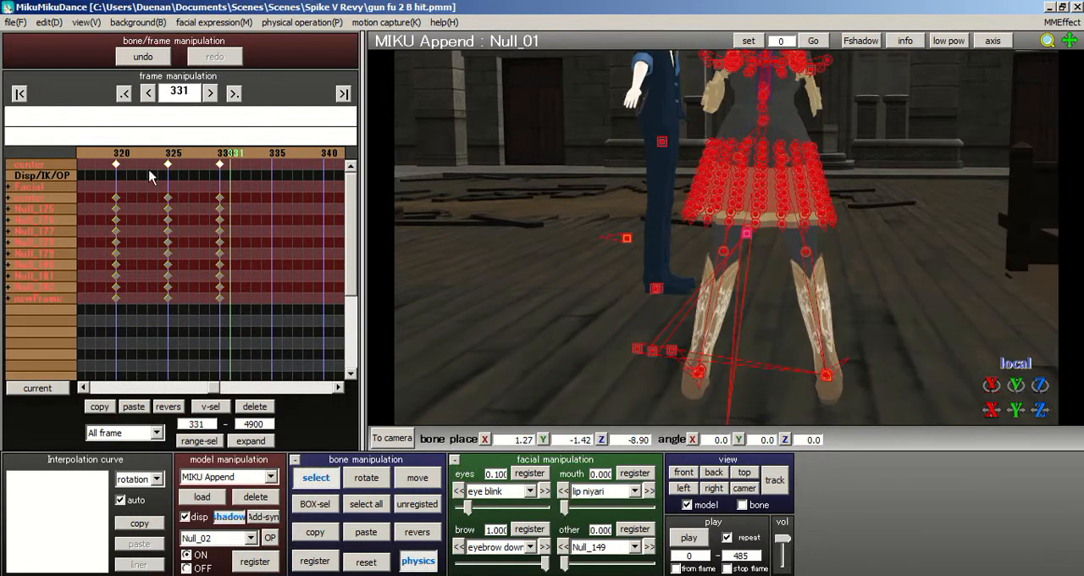
# - Go back to frame 325 and examine the body and leg pose there from several angles against the neighbouring frames
pyautogui.press('Left')
pyautogui.press('Left')
pyautogui.press('Left')
pyautogui.press('Left')
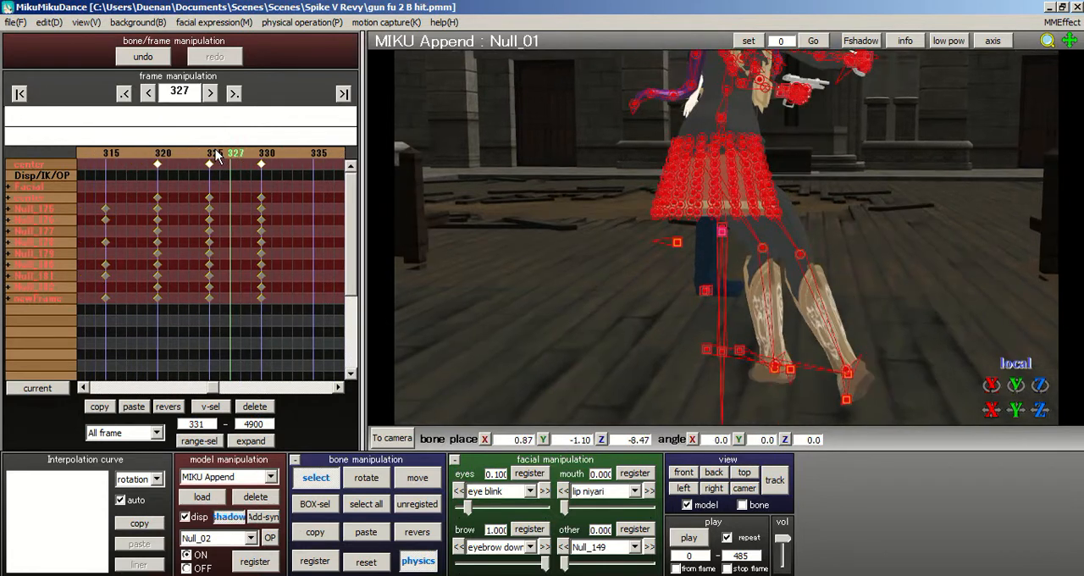
pyautogui.click(207, 156)
pyautogui.moveTo(557, 159); pyautogui.dragTo(475, 154, button='right')
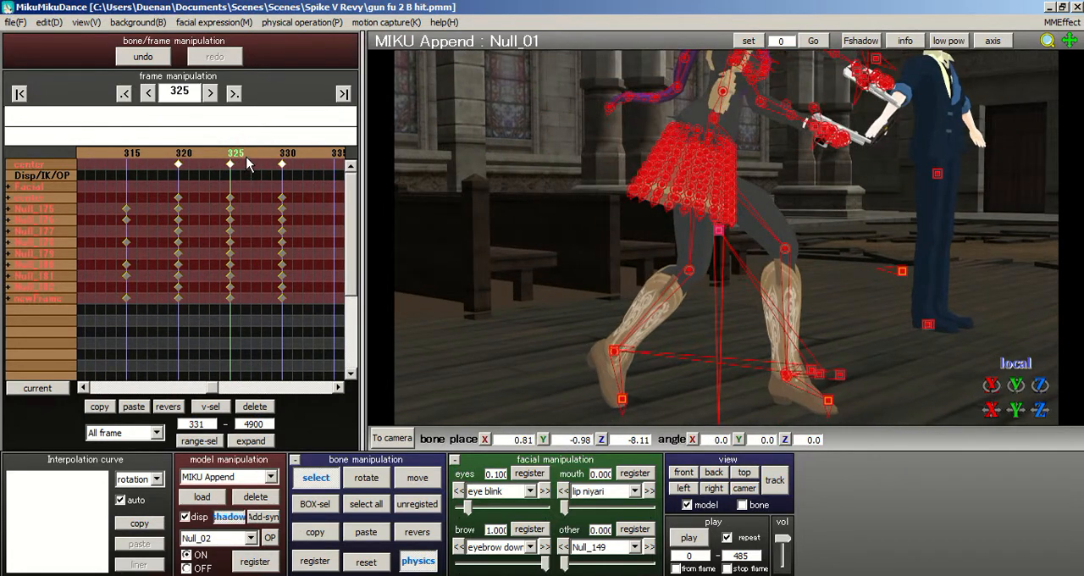
pyautogui.click(255, 158)
pyautogui.moveTo(638, 242); pyautogui.dragTo(542, 224, button='right')
pyautogui.click(213, 158)
pyautogui.moveTo(560, 178); pyautogui.dragTo(733, 227, button='right')
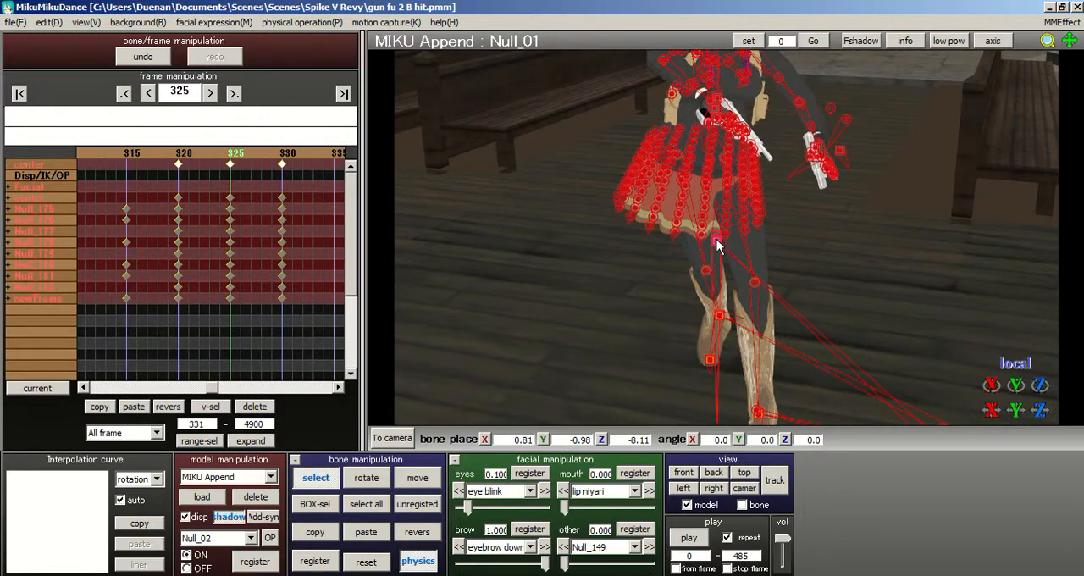
# - Move foot bone Null_02 slightly sideways, away from the other leg, at frame 325
pyautogui.click(717, 239)
pyautogui.moveTo(756, 257); pyautogui.dragTo(706, 283, button='right')
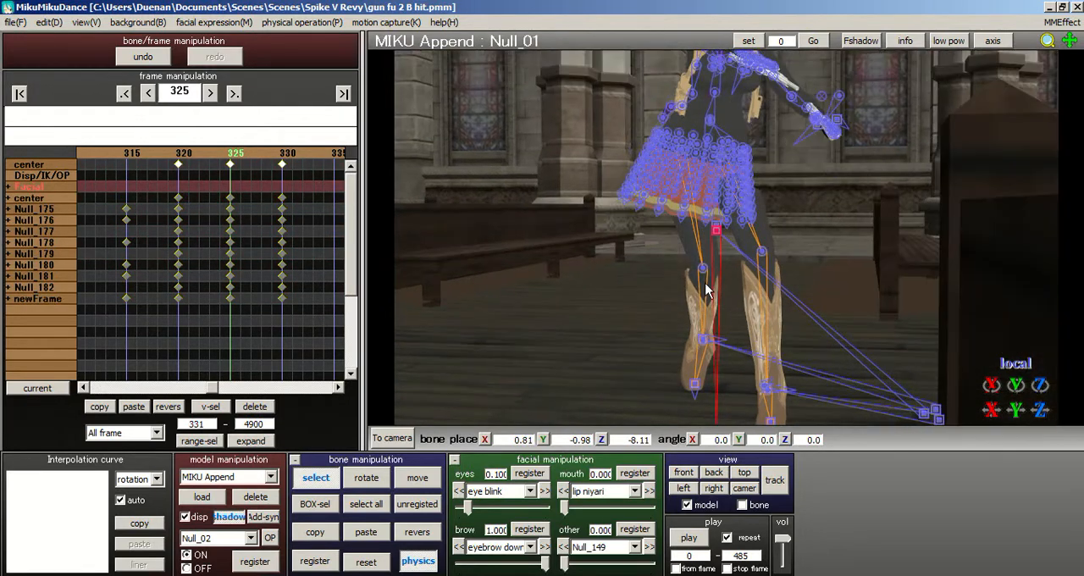
pyautogui.click(702, 340)
pyautogui.click(406, 484)
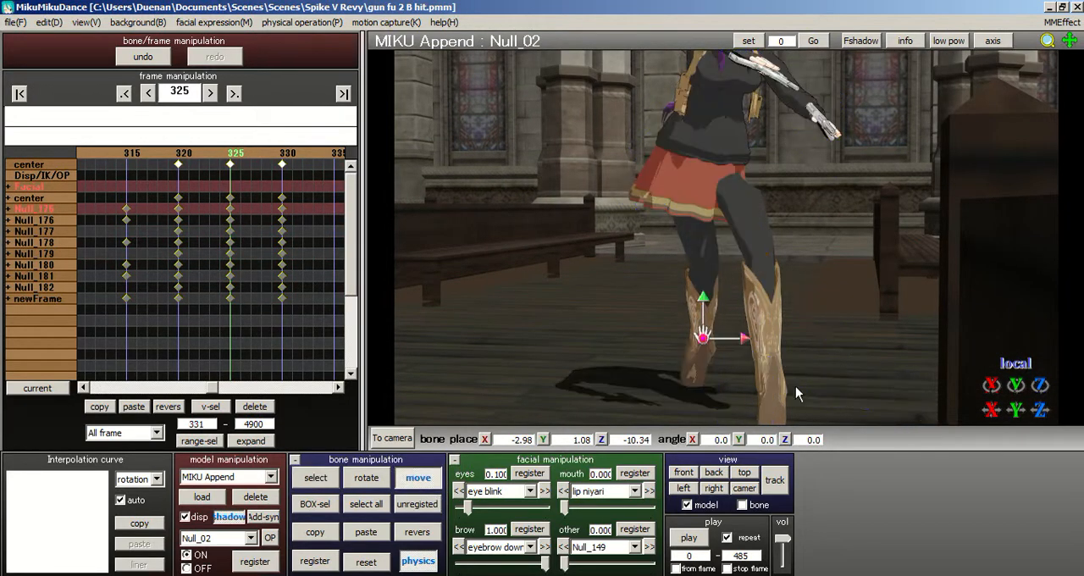
pyautogui.moveTo(745, 340); pyautogui.dragTo(733, 339)
pyautogui.moveTo(755, 298); pyautogui.dragTo(673, 296, button='right')
# - Rotate the lower-body bone Null_08 at the waist to adjust the hips at frame 325
pyautogui.click(315, 477)
pyautogui.moveTo(729, 254); pyautogui.dragTo(718, 200, button='right')
pyautogui.click(715, 190)
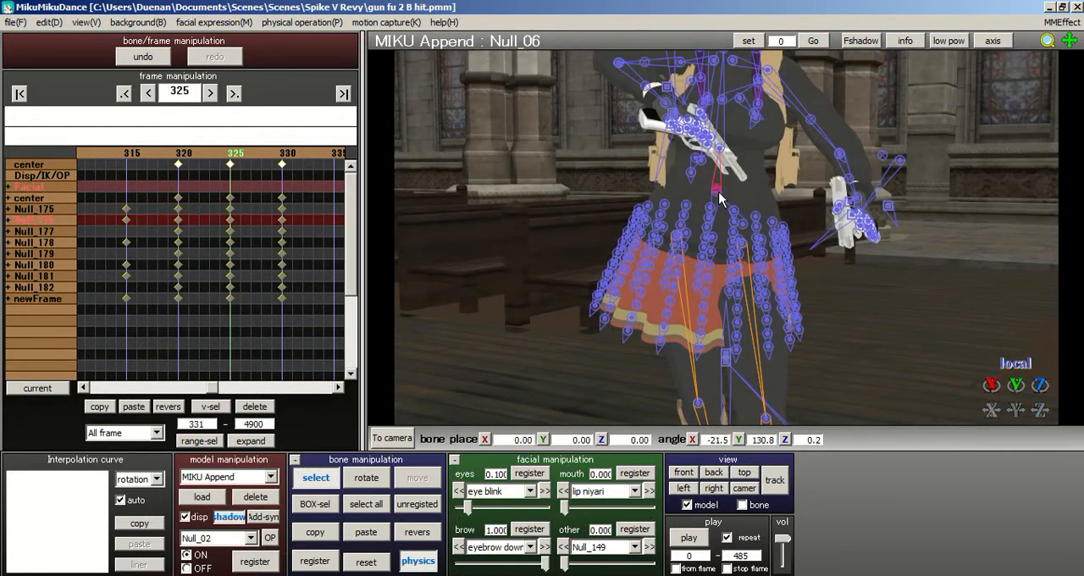
pyautogui.click(659, 296)
pyautogui.click(366, 477)
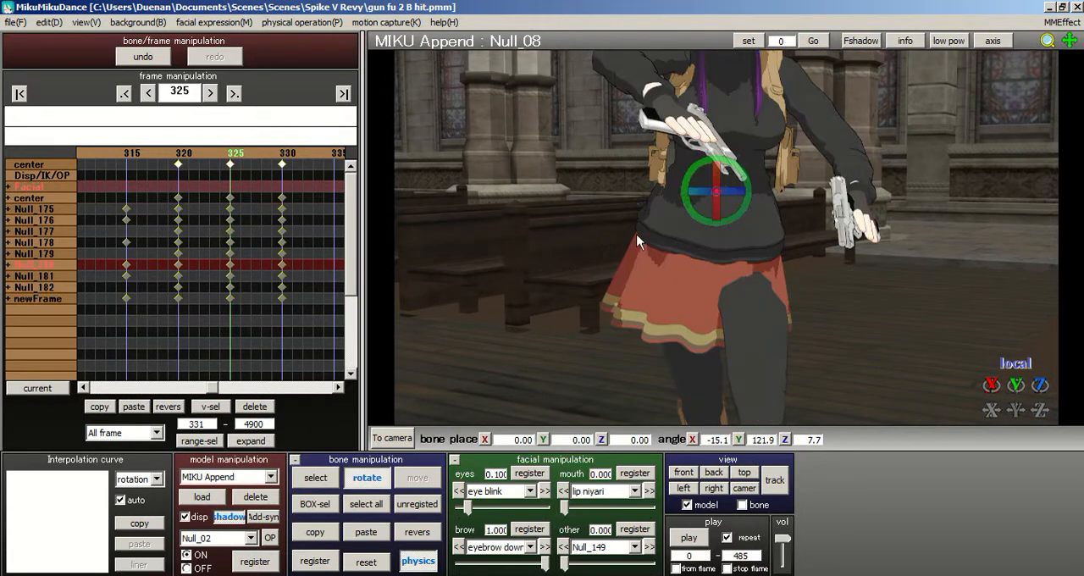
pyautogui.moveTo(711, 191); pyautogui.dragTo(770, 229)
pyautogui.moveTo(769, 229); pyautogui.dragTo(802, 235, button='right')
pyautogui.moveTo(705, 151); pyautogui.dragTo(681, 128, button='middle')
# - Rotate thigh bone Null_82 to about X -11.9, Y -8.4, Z 5.9 degrees and register all bones at frame 325
pyautogui.click(323, 476)
pyautogui.moveTo(729, 259); pyautogui.dragTo(752, 279, button='right')
pyautogui.moveTo(648, 69); pyautogui.dragTo(652, 101, button='middle')
pyautogui.click(638, 100)
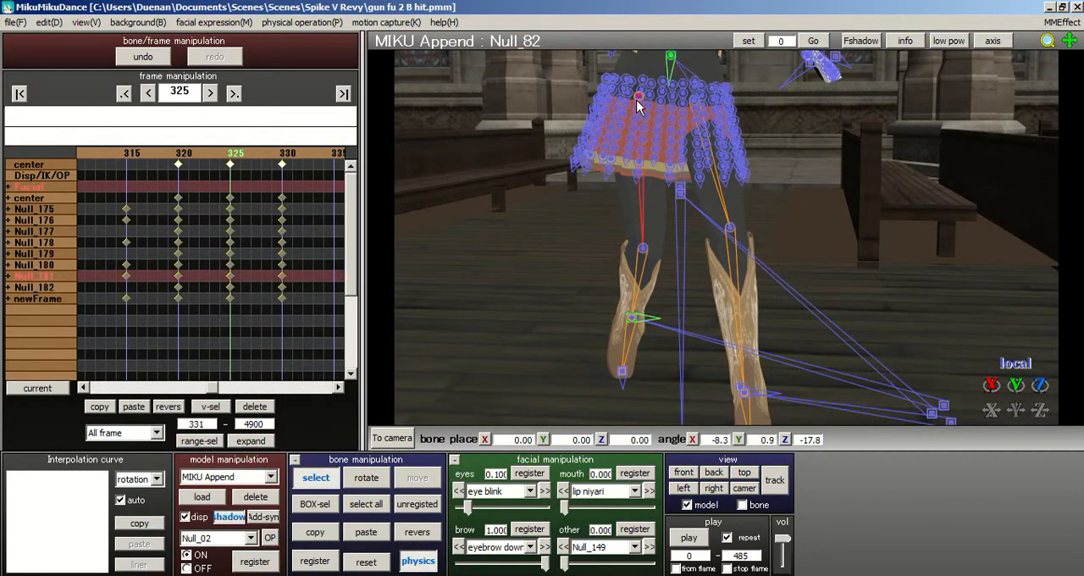
pyautogui.press('x')
pyautogui.moveTo(666, 85); pyautogui.dragTo(441, 400)
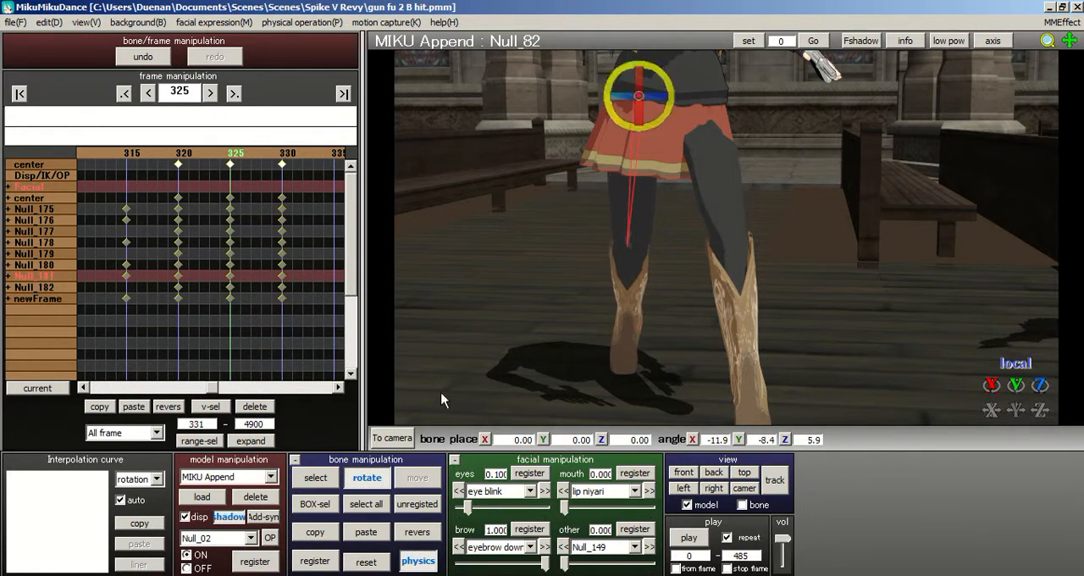
pyautogui.click(372, 505)
pyautogui.click(325, 561)
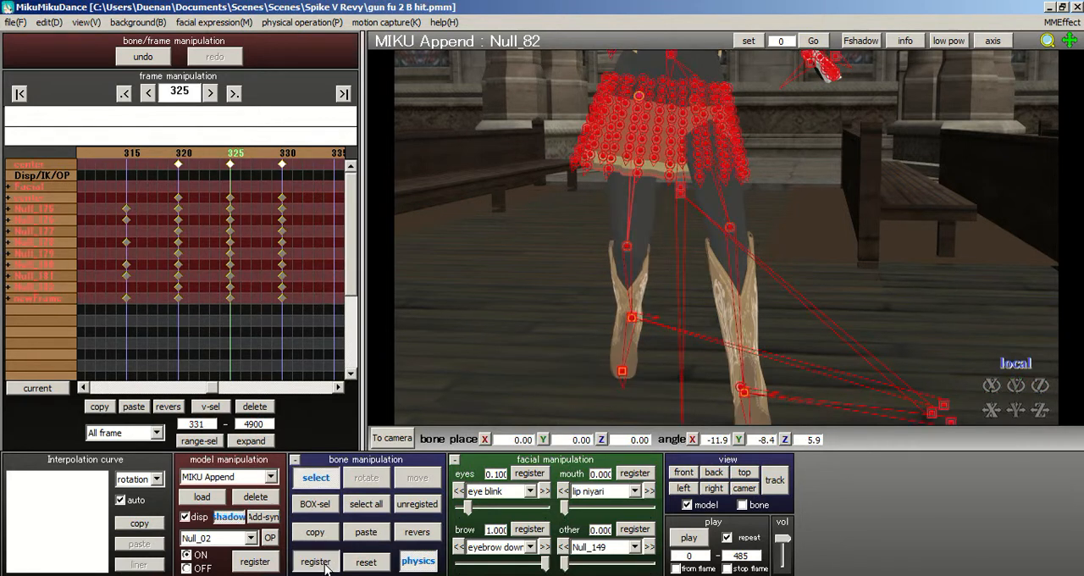
# - At frame 327, move the centre bone Null_01 to about X 2.51, Y -1.10, Z -7.08
pyautogui.click(256, 157)
pyautogui.moveTo(543, 193); pyautogui.dragTo(639, 195, button='right')
pyautogui.scroll(-3, 702, 201)
pyautogui.click(700, 208)
pyautogui.scroll(2, 716, 215)
pyautogui.click(408, 484)
pyautogui.moveTo(715, 203); pyautogui.dragTo(748, 222)
pyautogui.moveTo(748, 222); pyautogui.dragTo(703, 225, button='right')
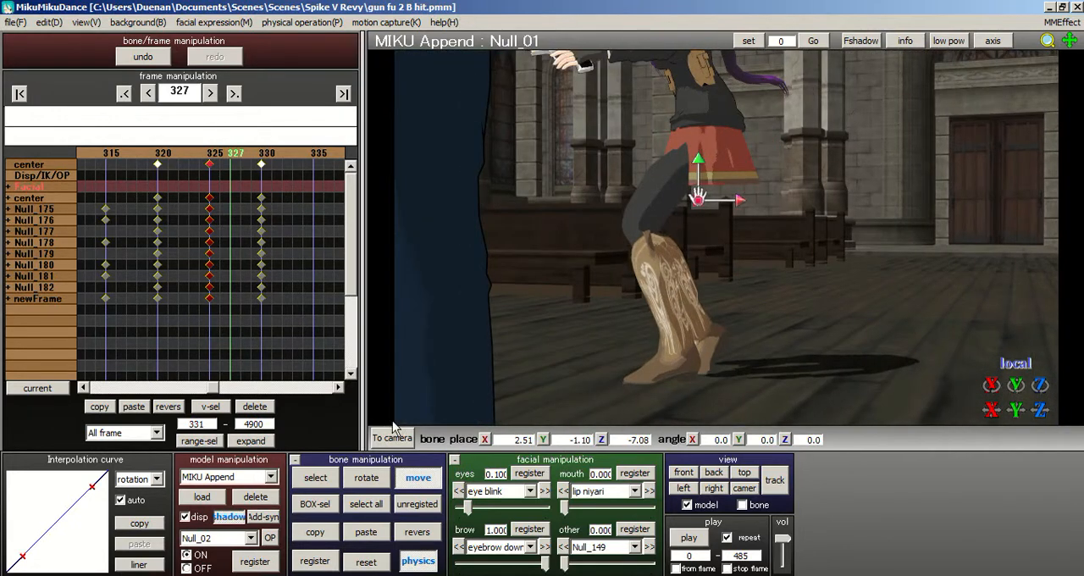
# - Rotate the centre bone Null_01 to about X 4.8, Y 0.7, Z 14.1 degrees at frame 327
pyautogui.click(366, 477)
pyautogui.moveTo(730, 193); pyautogui.dragTo(730, 183)
pyautogui.moveTo(709, 176); pyautogui.dragTo(772, 225, button='right')
# - Move foot bone Null_02 to about X 6.47, Y 1.05, Z -10.44 at frame 327
pyautogui.click(309, 472)
pyautogui.click(652, 296)
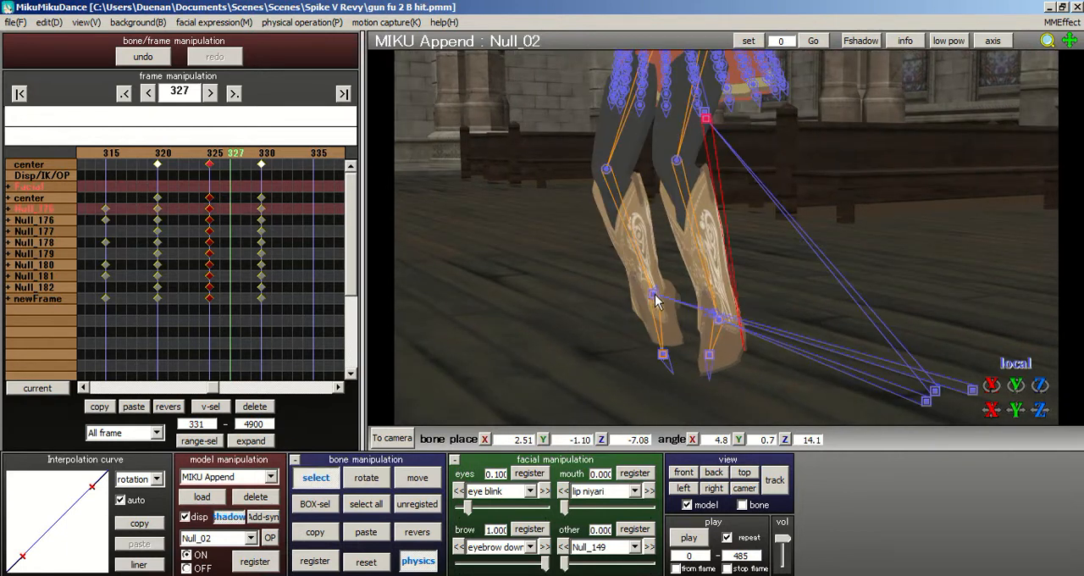
pyautogui.click(430, 483)
pyautogui.moveTo(658, 293); pyautogui.dragTo(690, 271)
pyautogui.press('x')
pyautogui.moveTo(690, 271); pyautogui.dragTo(788, 188, button='right')
pyautogui.click(430, 473)
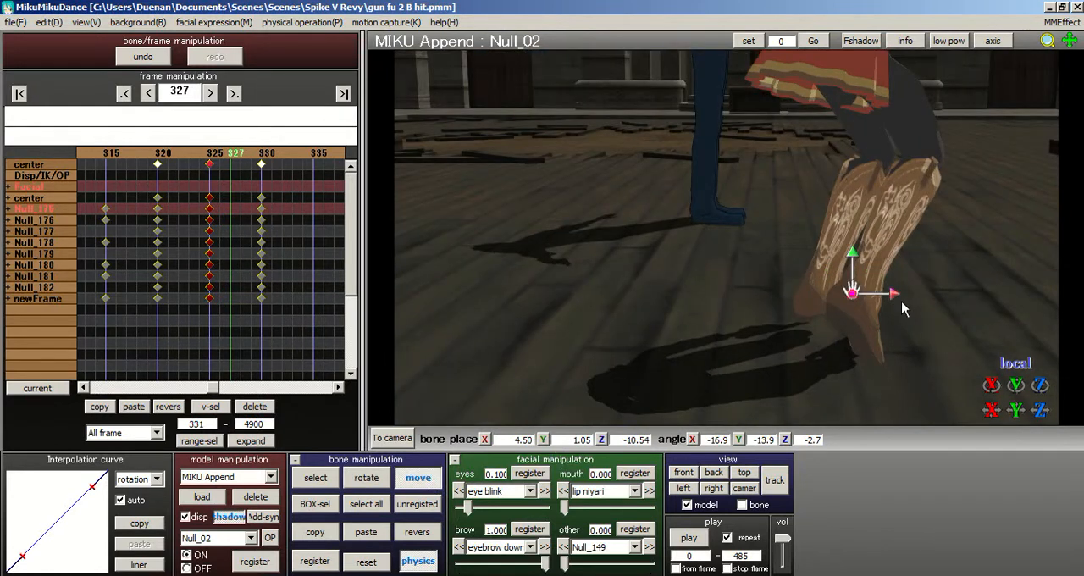
pyautogui.moveTo(897, 289); pyautogui.dragTo(961, 288)
pyautogui.moveTo(647, 234); pyautogui.dragTo(555, 234, button='middle')
pyautogui.moveTo(669, 254); pyautogui.dragTo(714, 284, button='right')
pyautogui.moveTo(594, 227); pyautogui.dragTo(549, 316, button='middle')
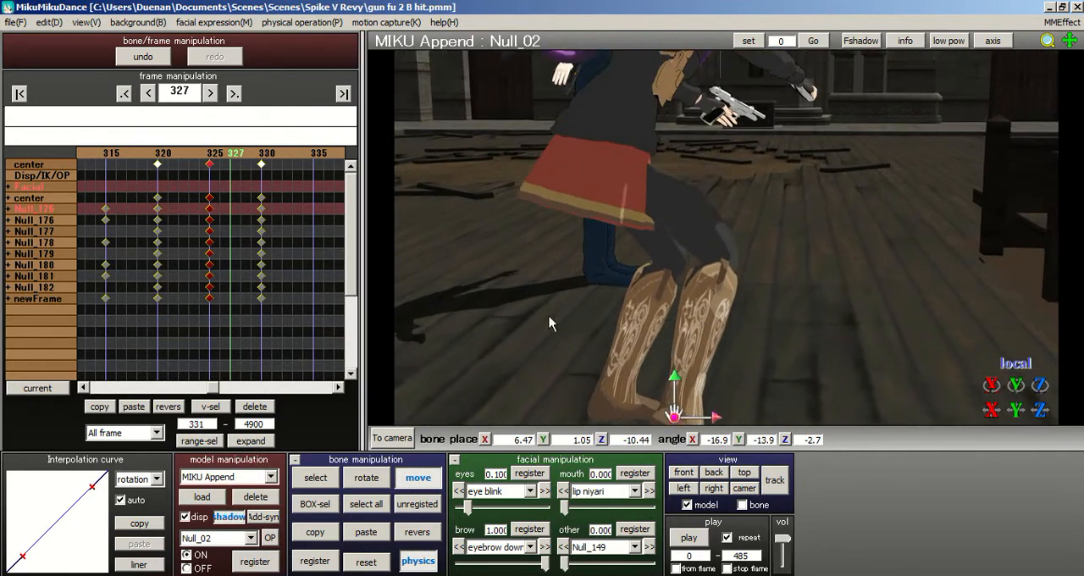
# - Rotate the waist bone Null_08 to about X 0.7, Y 152.0, Z 20.6 degrees at frame 327
pyautogui.click(335, 479)
pyautogui.moveTo(630, 114); pyautogui.dragTo(633, 77, button='right')
pyautogui.click(589, 62)
pyautogui.click(579, 68)
pyautogui.moveTo(728, 246); pyautogui.dragTo(572, 379, button='right')
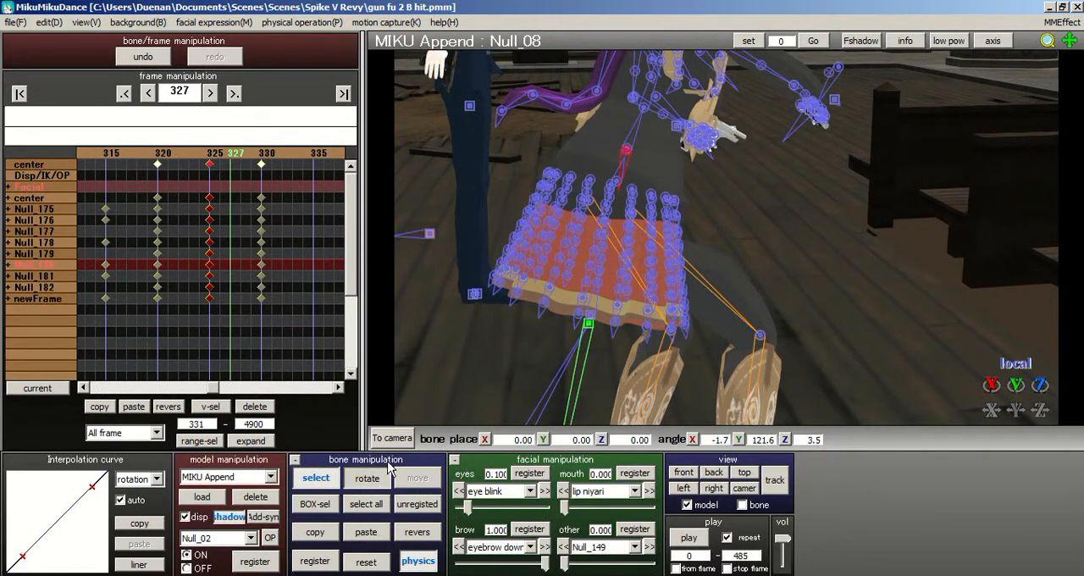
pyautogui.click(367, 477)
pyautogui.moveTo(657, 157); pyautogui.dragTo(696, 182)
pyautogui.moveTo(696, 182); pyautogui.dragTo(625, 159, button='right')
pyautogui.scroll(-3, 728, 204)
pyautogui.moveTo(740, 213); pyautogui.dragTo(657, 246, button='right')
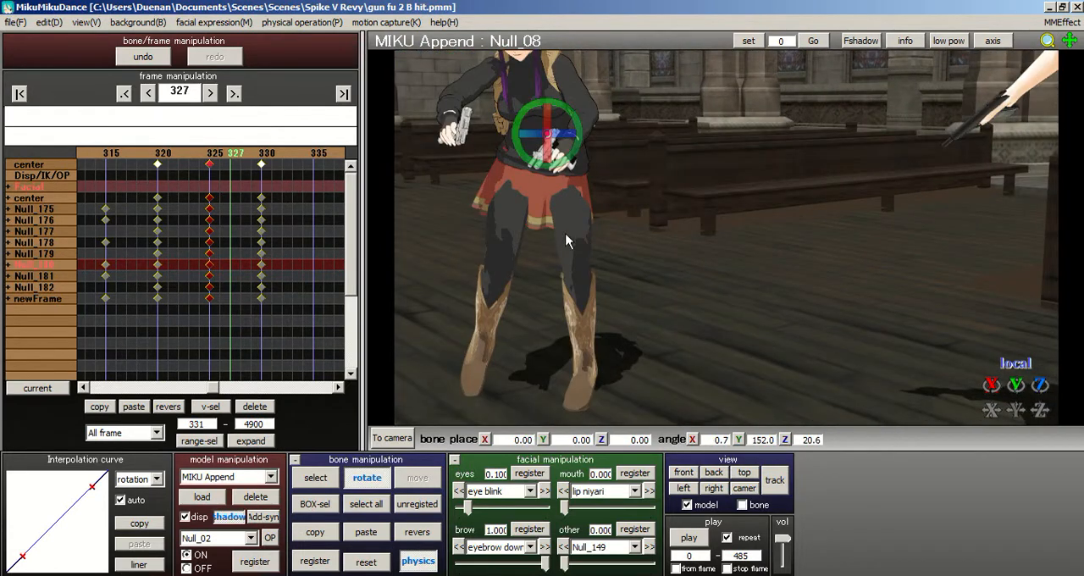
pyautogui.moveTo(565, 241); pyautogui.dragTo(351, 447, button='right')
# - Rotate thigh bone Null_82 to about X -10.8, Y -21.1, Z -0.8 degrees at frame 327
pyautogui.click(318, 483)
pyautogui.moveTo(522, 279); pyautogui.dragTo(518, 181, button='right')
pyautogui.moveTo(856, 289); pyautogui.dragTo(810, 247, button='right')
pyautogui.click(694, 223)
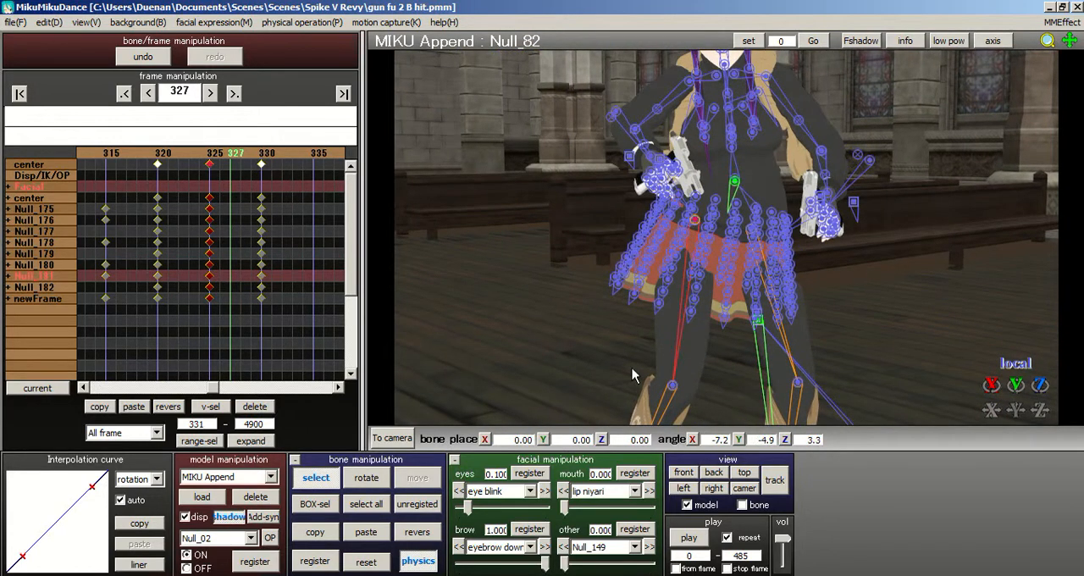
pyautogui.click(383, 478)
pyautogui.moveTo(673, 234); pyautogui.dragTo(649, 219)
pyautogui.scroll(-3, 720, 222)
pyautogui.scroll(3, 711, 219)
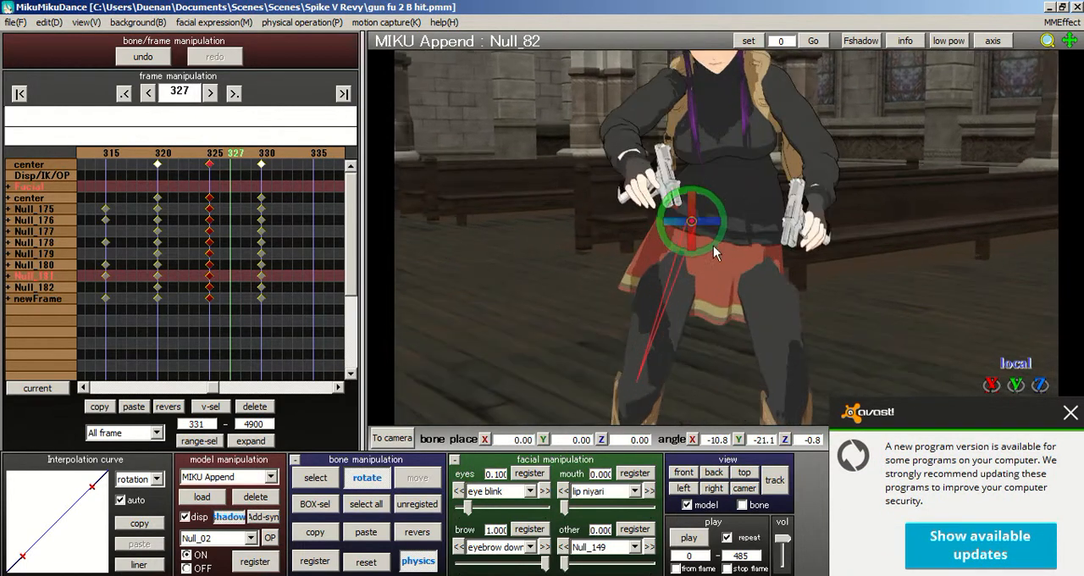
pyautogui.moveTo(713, 245); pyautogui.dragTo(587, 306, button='right')
# - Rotate the upper-body bone Null_06 to about X -17.7, Y 115.6, Z 16.1 degrees at frame 327
pyautogui.click(315, 478)
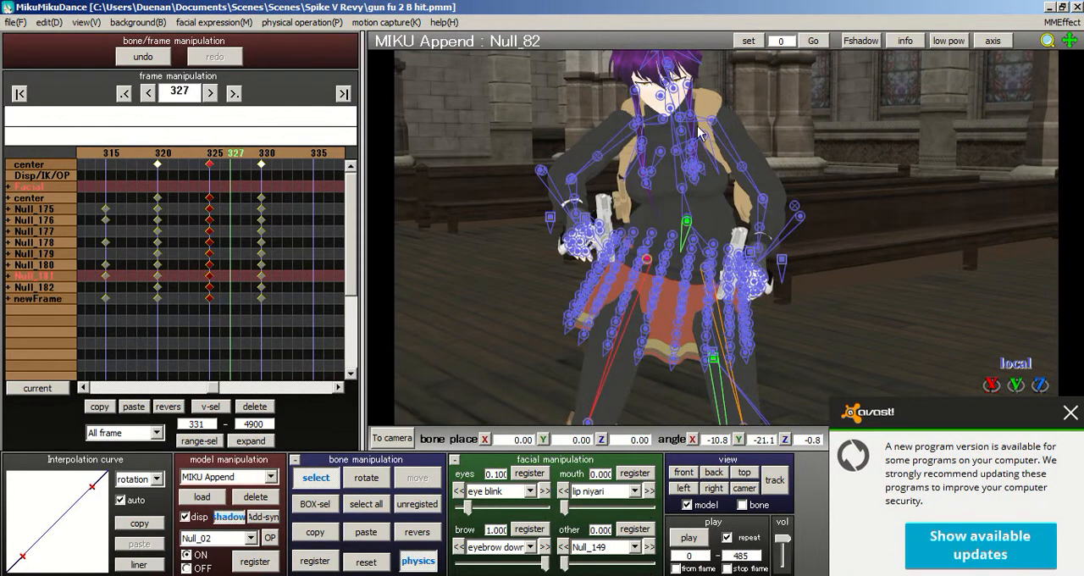
pyautogui.scroll(2, 688, 196)
pyautogui.click(676, 215)
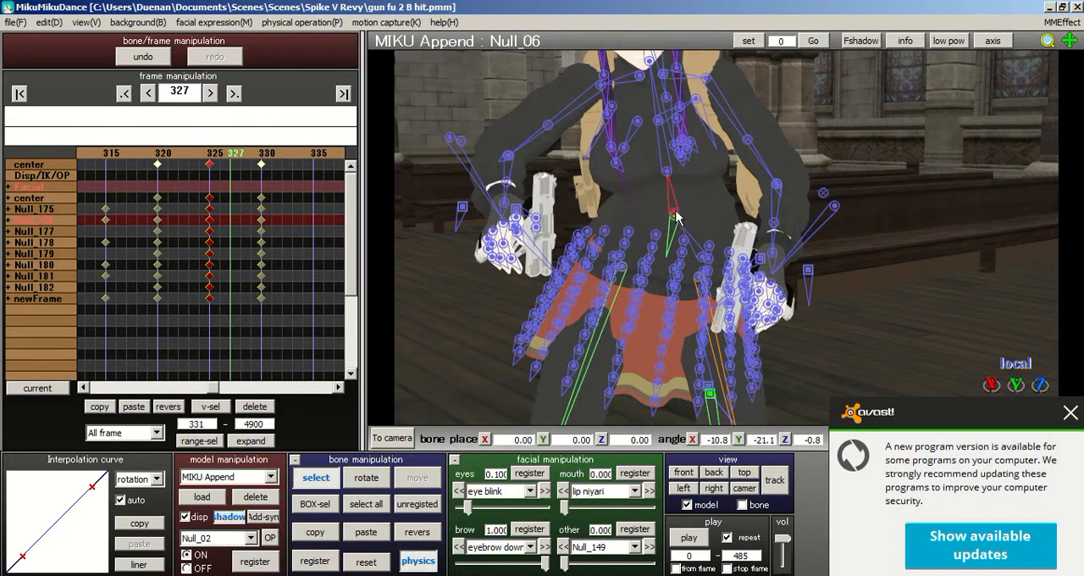
pyautogui.press('x')
pyautogui.moveTo(709, 213); pyautogui.dragTo(637, 218)
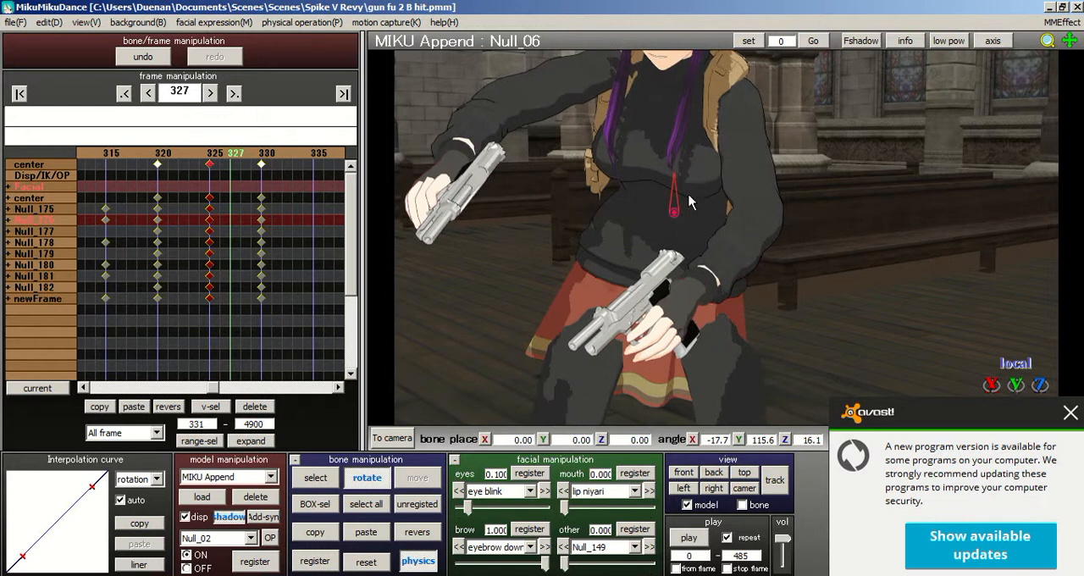
# - Rotate the left shoulder bone Null_48 to about X 0.4, Y -19.1, Z -11.1 degrees at frame 327
pyautogui.press('z')
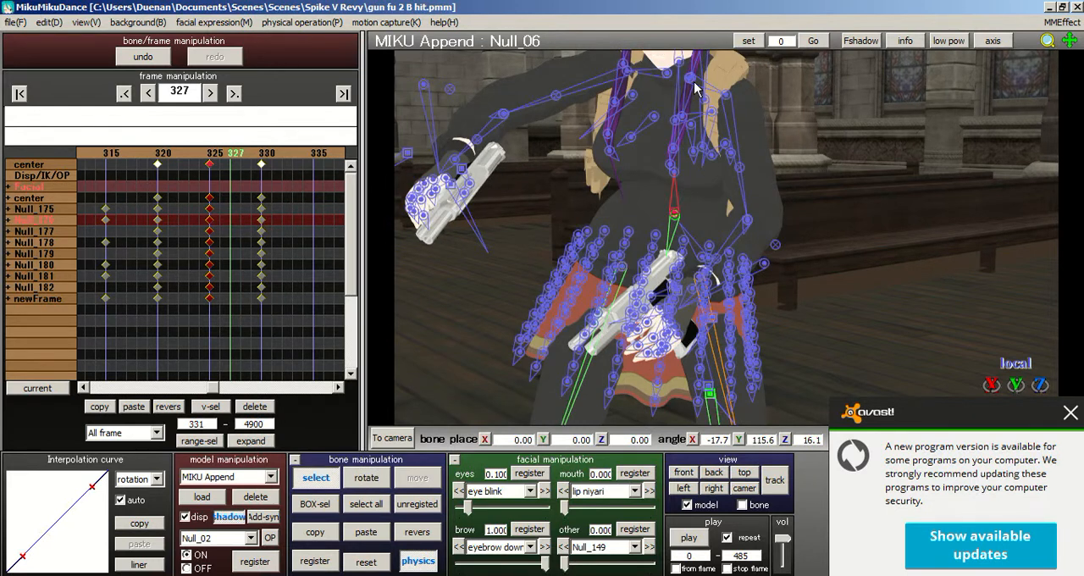
pyautogui.click(690, 81)
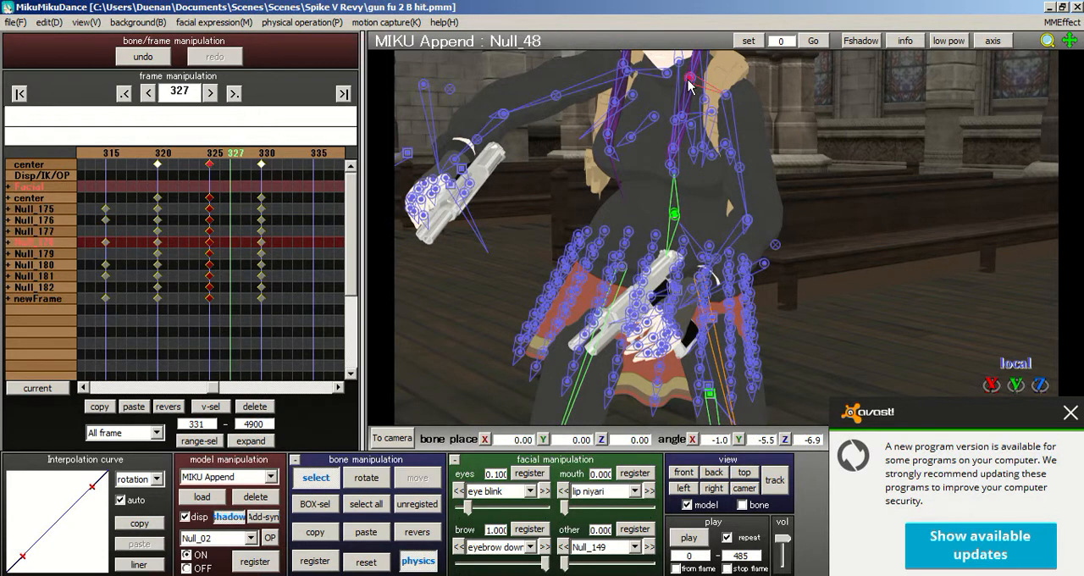
pyautogui.click(381, 474)
pyautogui.moveTo(676, 83); pyautogui.dragTo(596, 214)
# - Rotate the left upper-arm bone Null_50 slightly to adjust the arm's pose at frame 327
pyautogui.click(315, 477)
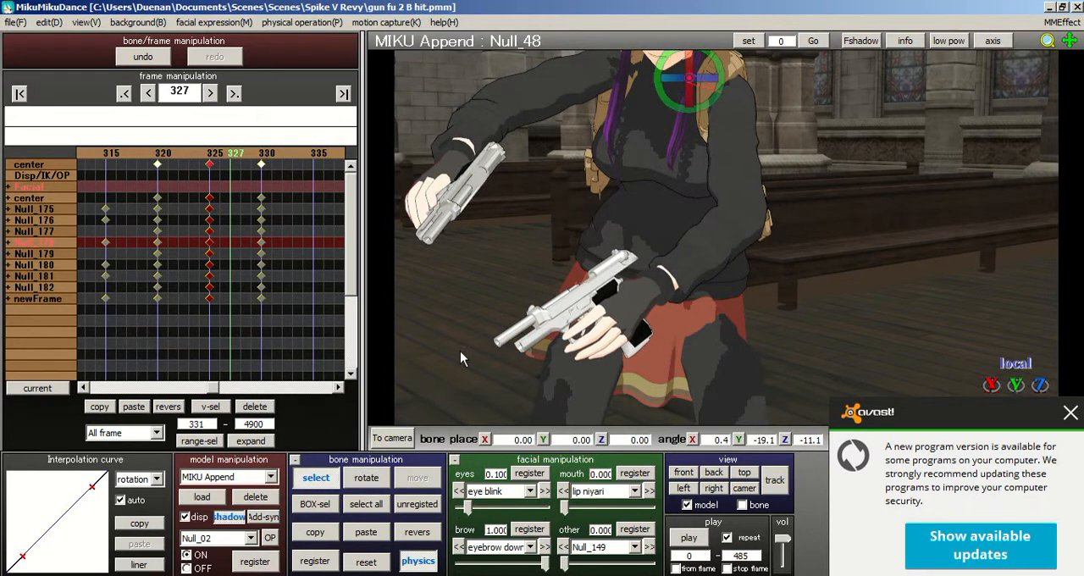
pyautogui.click(720, 95)
pyautogui.click(367, 477)
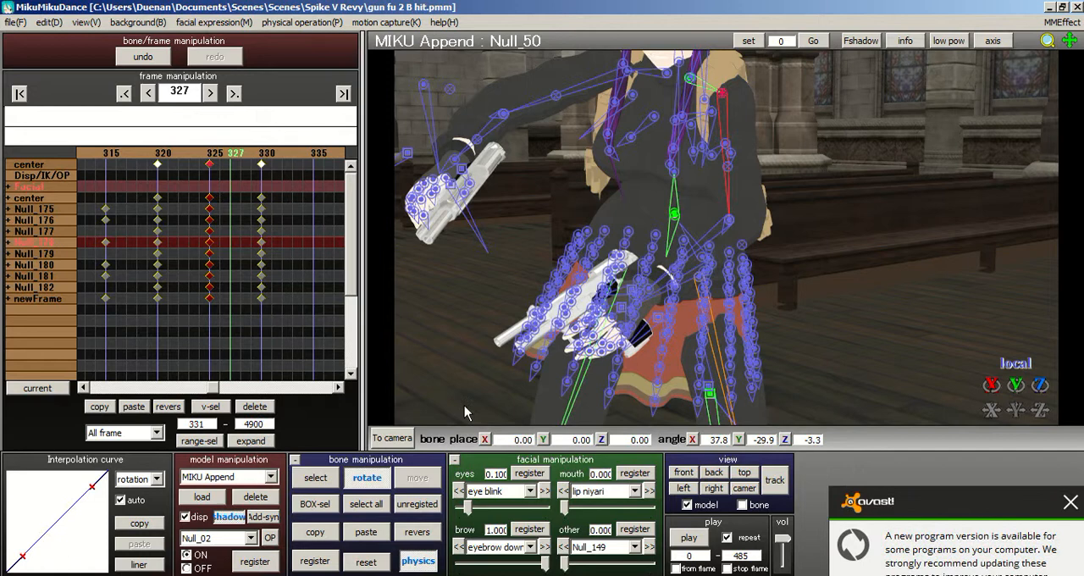
pyautogui.moveTo(720, 93); pyautogui.dragTo(693, 110)
# - Reset the right shoulder bones shoulderP_R and Null_15 and the right forearm bone Null_23 at frame 327
pyautogui.click(328, 476)
pyautogui.moveTo(542, 127); pyautogui.dragTo(681, 88, button='right')
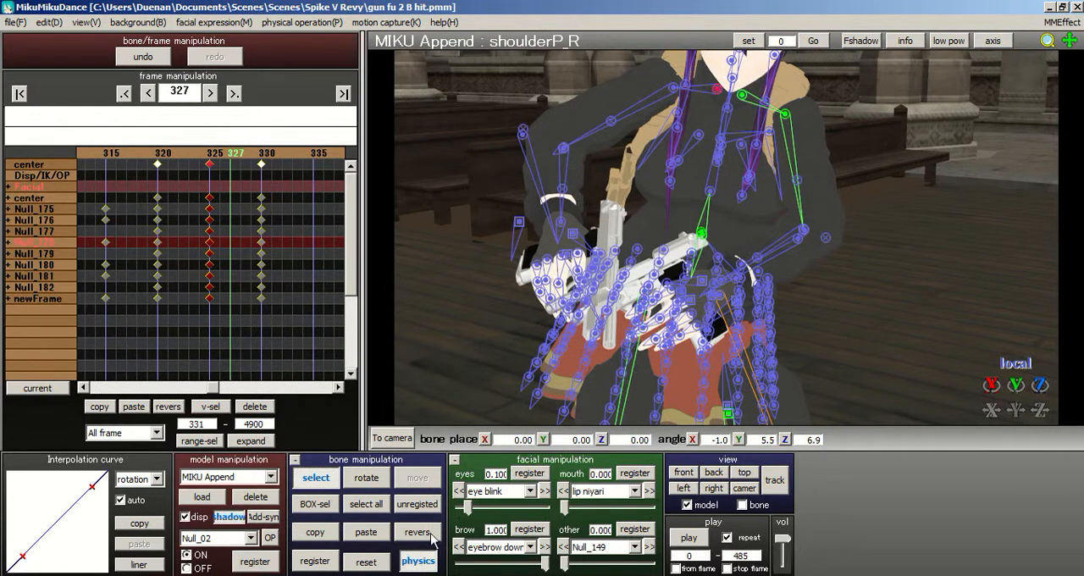
pyautogui.click(366, 561)
pyautogui.click(716, 90)
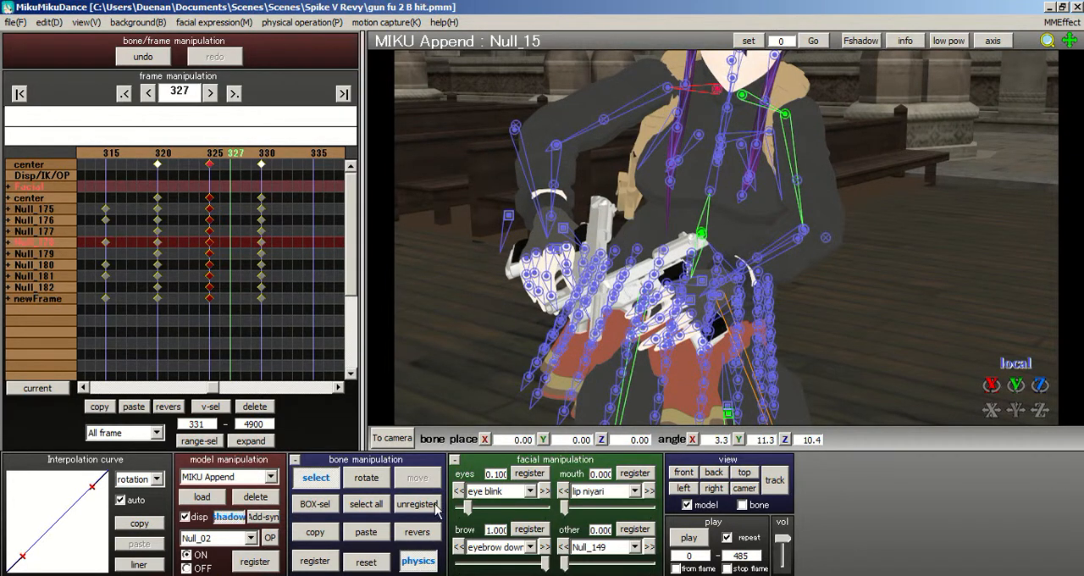
pyautogui.click(668, 88)
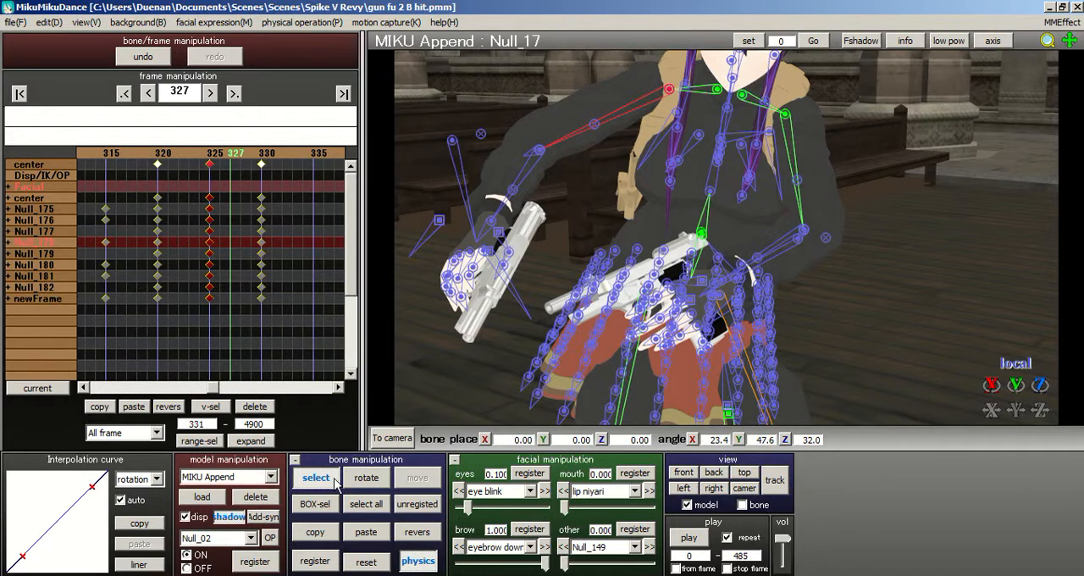
pyautogui.click(539, 151)
pyautogui.click(539, 150)
pyautogui.click(377, 559)
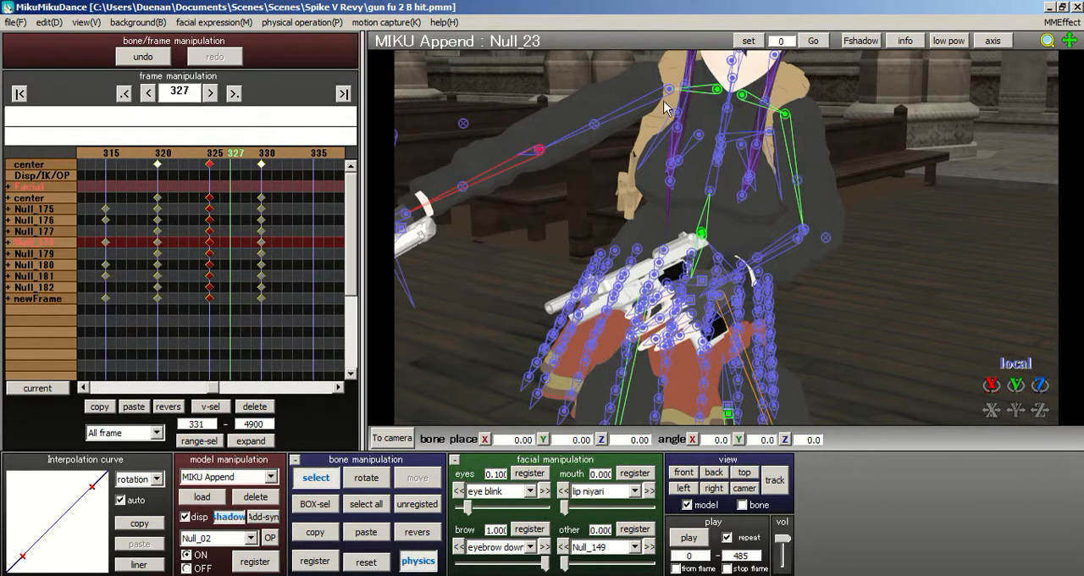
# - Rotate the right upper-arm bone Null_17 to about X 25.2, Y 21.7, Z 21.9 degrees and register all bones at frame 327
pyautogui.click(669, 90)
pyautogui.click(381, 477)
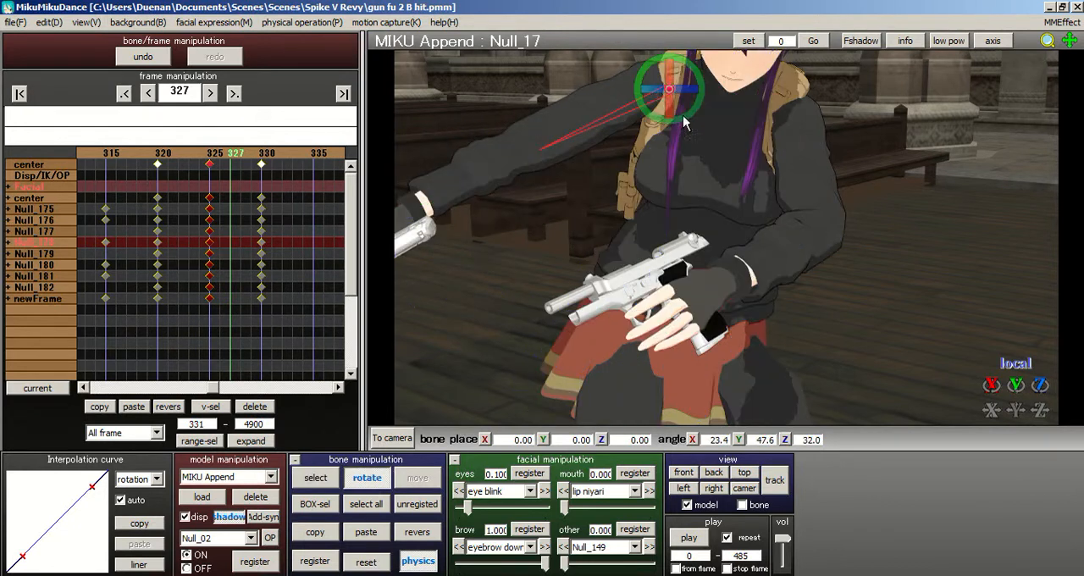
pyautogui.moveTo(659, 99)
pyautogui.mouseDown()
pyautogui.moveTo(705, 84)
pyautogui.moveTo(672, 88)
pyautogui.mouseUp()
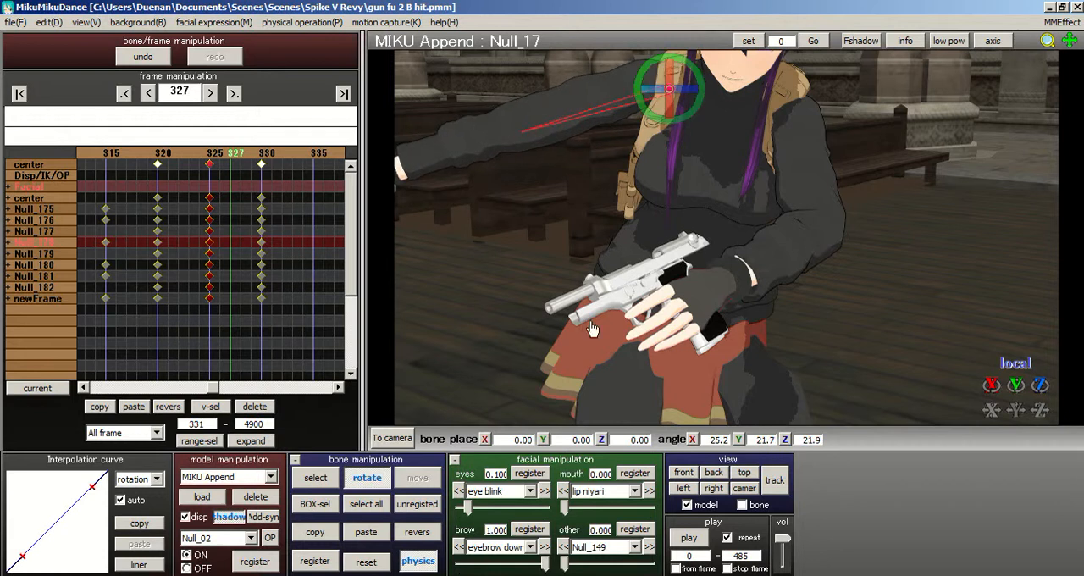
pyautogui.click(381, 505)
pyautogui.click(314, 561)
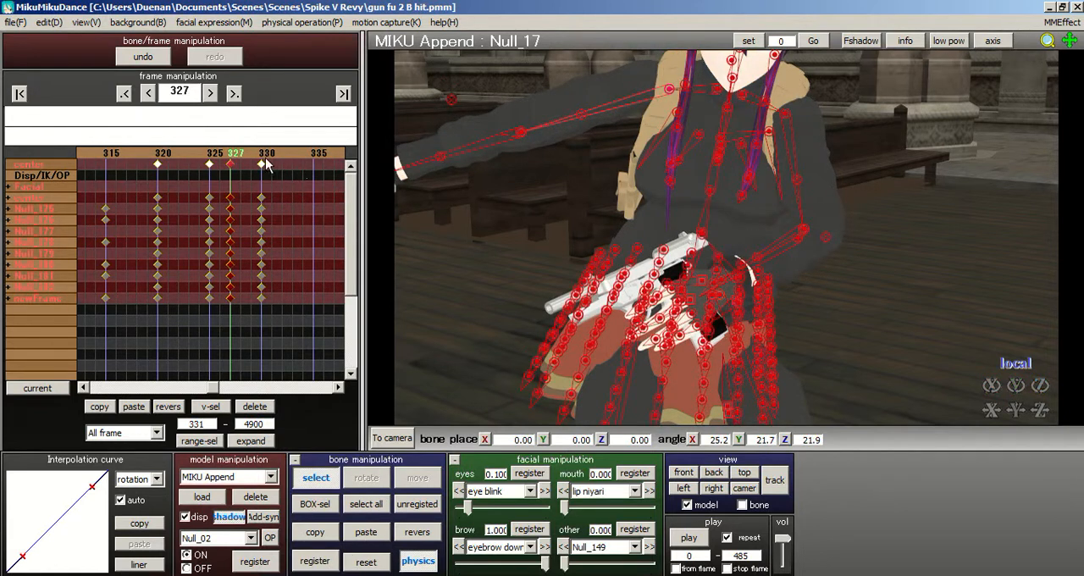
# - At frame 330, box-select the wrist and finger bones of both hands, register them and copy their pose
pyautogui.click(267, 153)
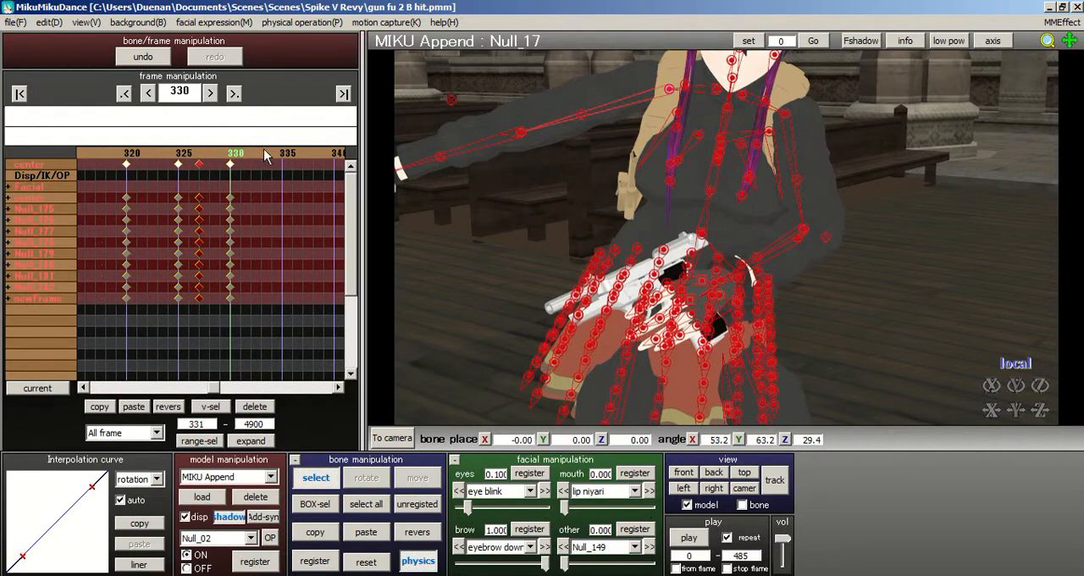
pyautogui.moveTo(769, 208); pyautogui.dragTo(875, 257, button='right')
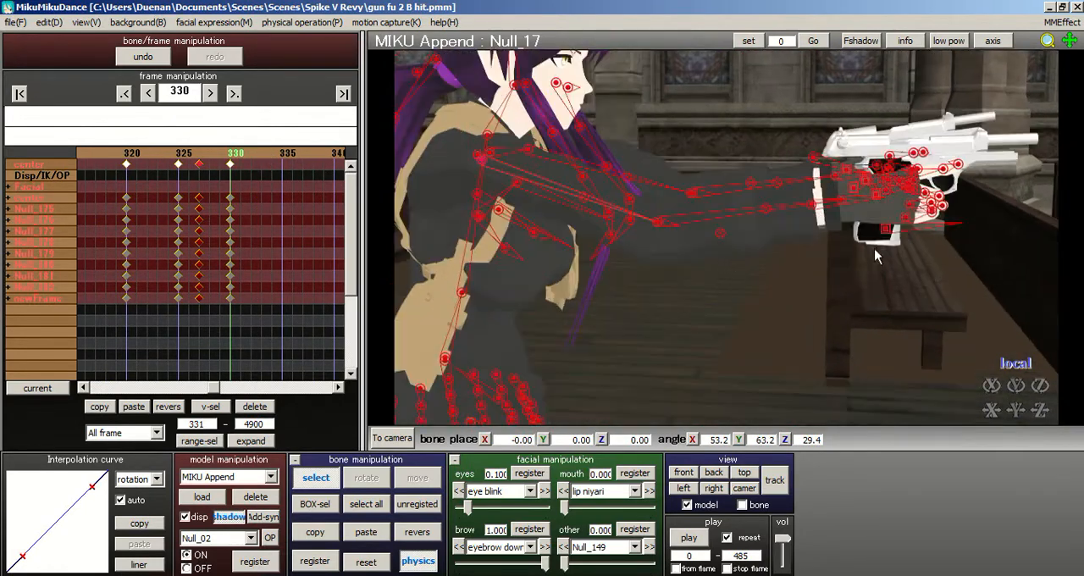
pyautogui.click(329, 503)
pyautogui.moveTo(984, 93); pyautogui.dragTo(841, 229)
pyautogui.moveTo(835, 130); pyautogui.dragTo(859, 125, button='right')
pyautogui.scroll(5, 859, 123)
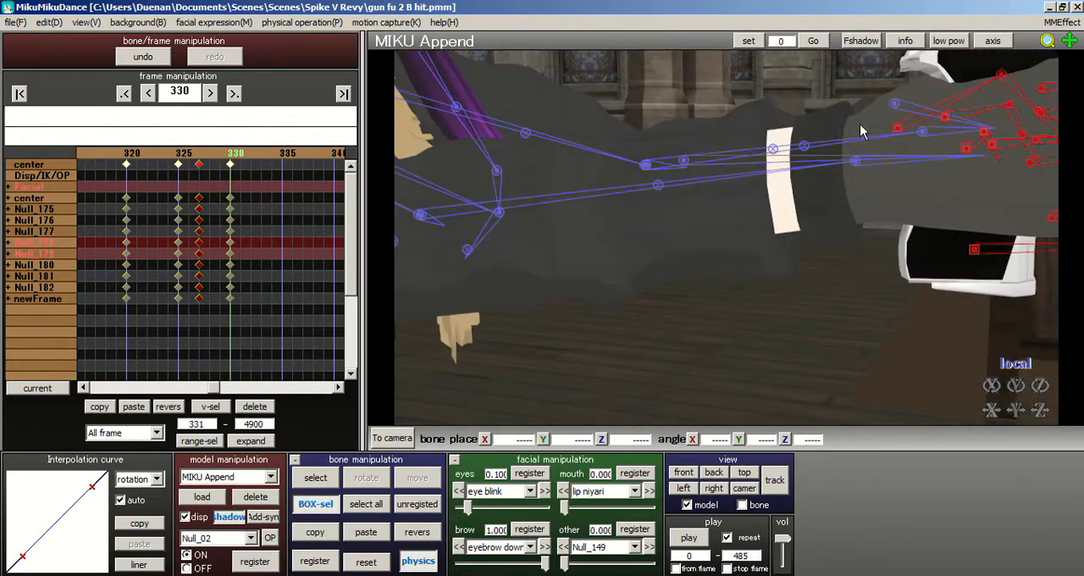
pyautogui.scroll(-8, 859, 123)
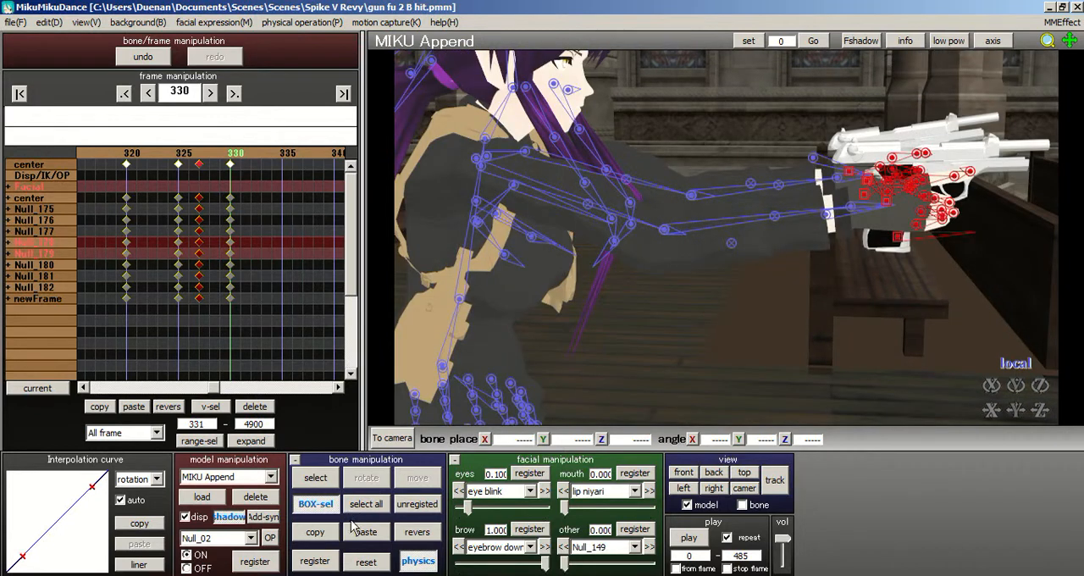
pyautogui.click(316, 561)
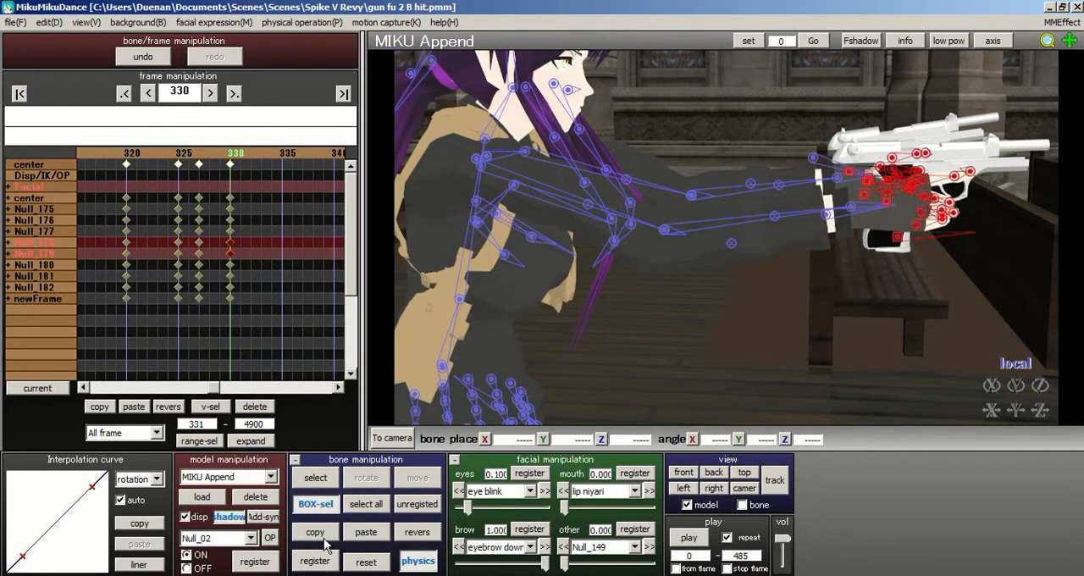
# - Paste the copied hand pose at frame 327 and register it there
pyautogui.click(200, 154)
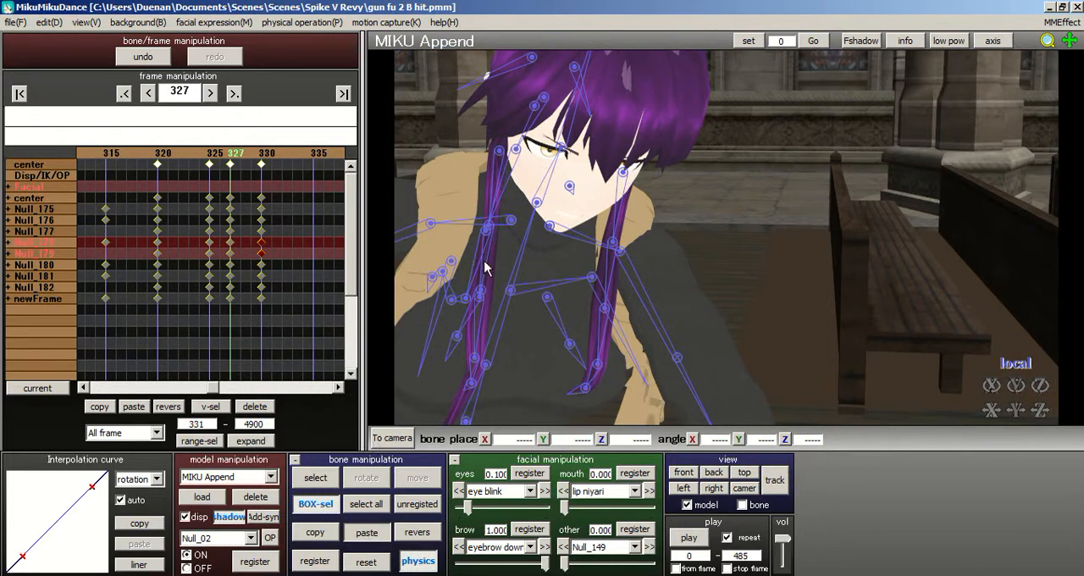
pyautogui.scroll(-3, 730, 238)
pyautogui.moveTo(730, 238); pyautogui.dragTo(706, 184, button='middle')
pyautogui.moveTo(710, 191); pyautogui.dragTo(804, 238, button='right')
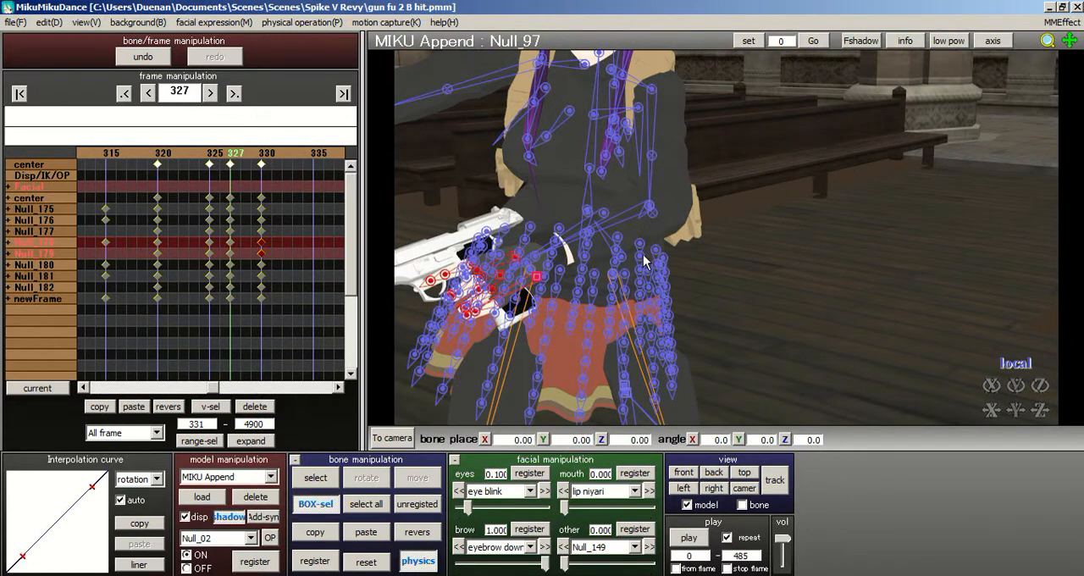
pyautogui.moveTo(645, 262); pyautogui.dragTo(669, 247, button='right')
pyautogui.click(314, 561)
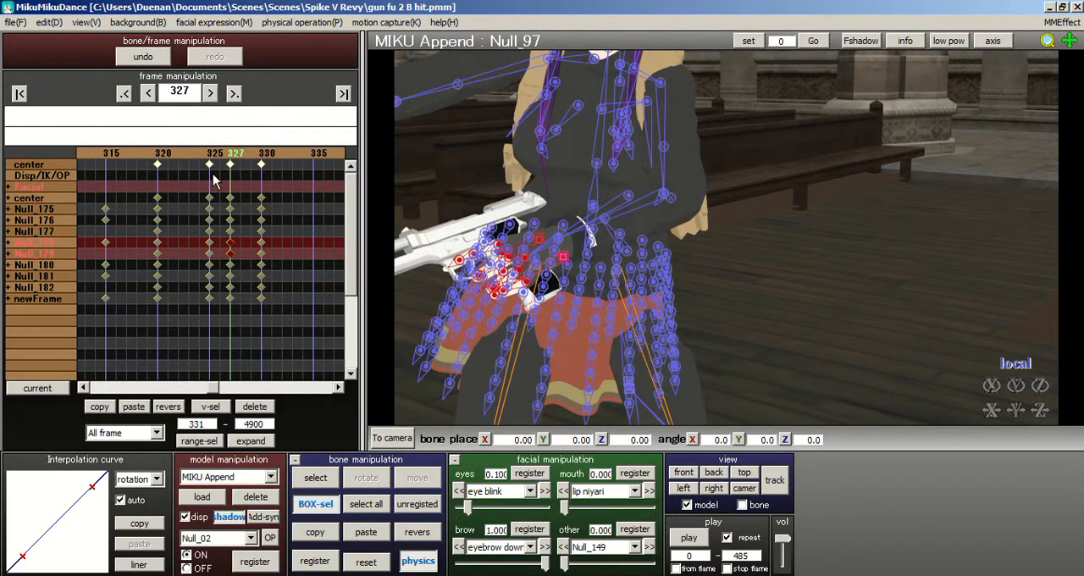
# - Paste the copied hand pose at frame 325 and register it there
pyautogui.click(214, 181)
pyautogui.click(374, 538)
pyautogui.click(315, 560)
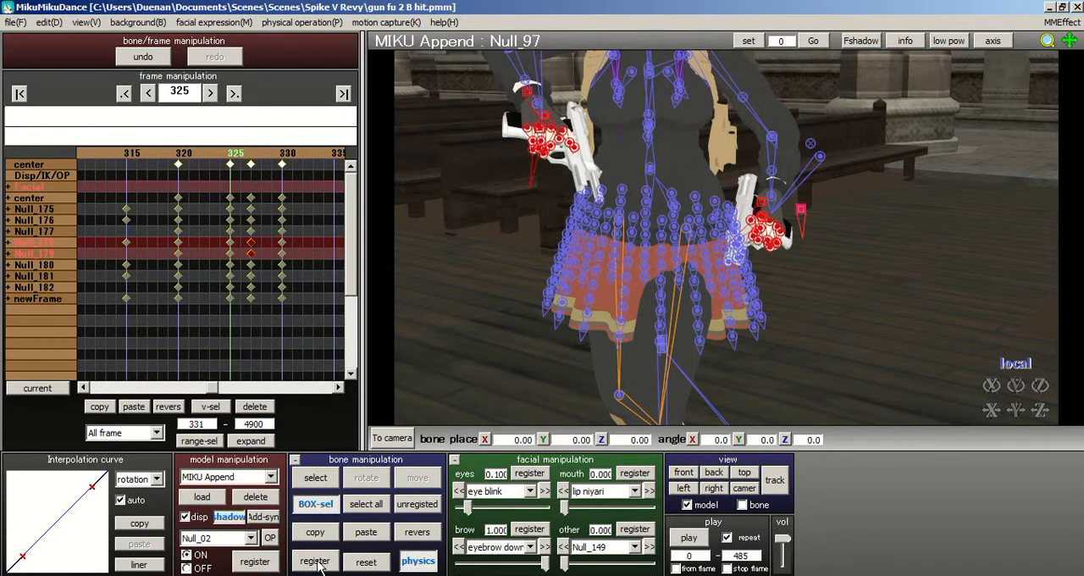
pyautogui.click(315, 561)
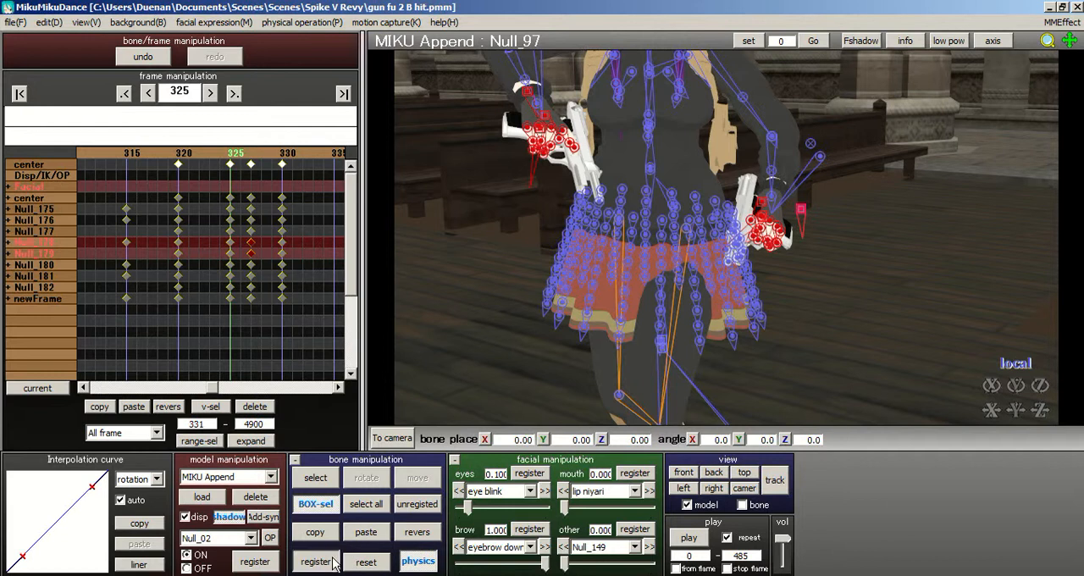
# - Paste the copied hand pose at frame 320, register it, and compare it with the following keyframes
pyautogui.click(177, 165)
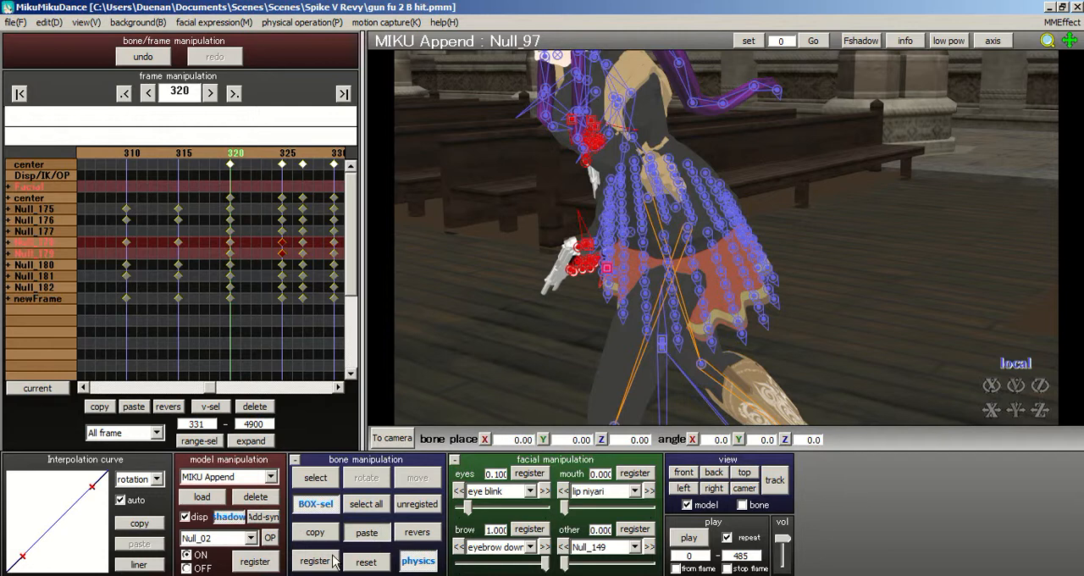
pyautogui.hotkey('ctrl', 'v')
pyautogui.moveTo(696, 215); pyautogui.dragTo(558, 211, button='right')
pyautogui.scroll(-2, 738, 211)
pyautogui.moveTo(722, 115); pyautogui.dragTo(584, 254, button='right')
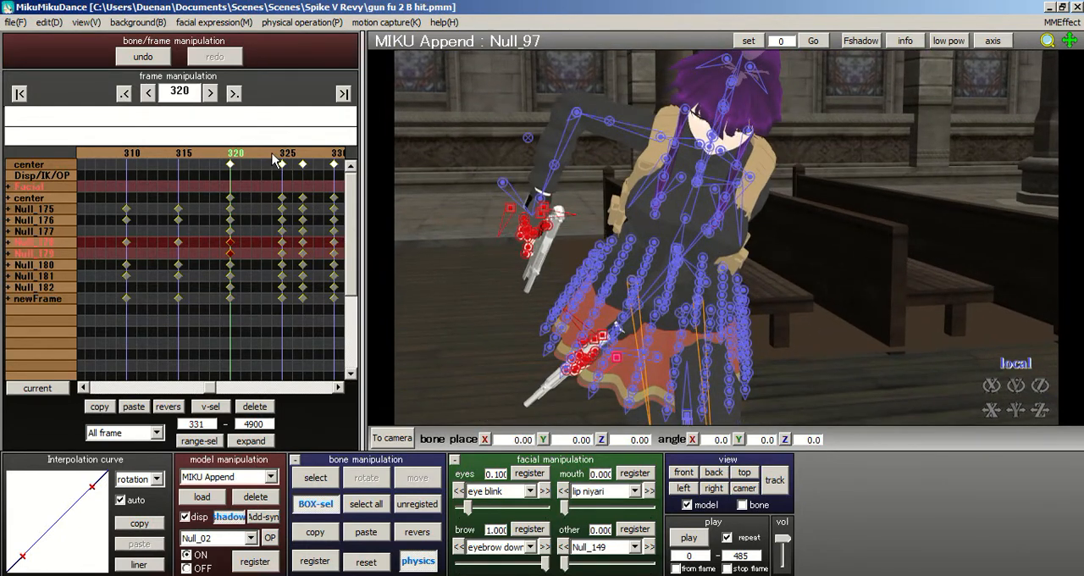
pyautogui.click(286, 159)
pyautogui.click(253, 159)
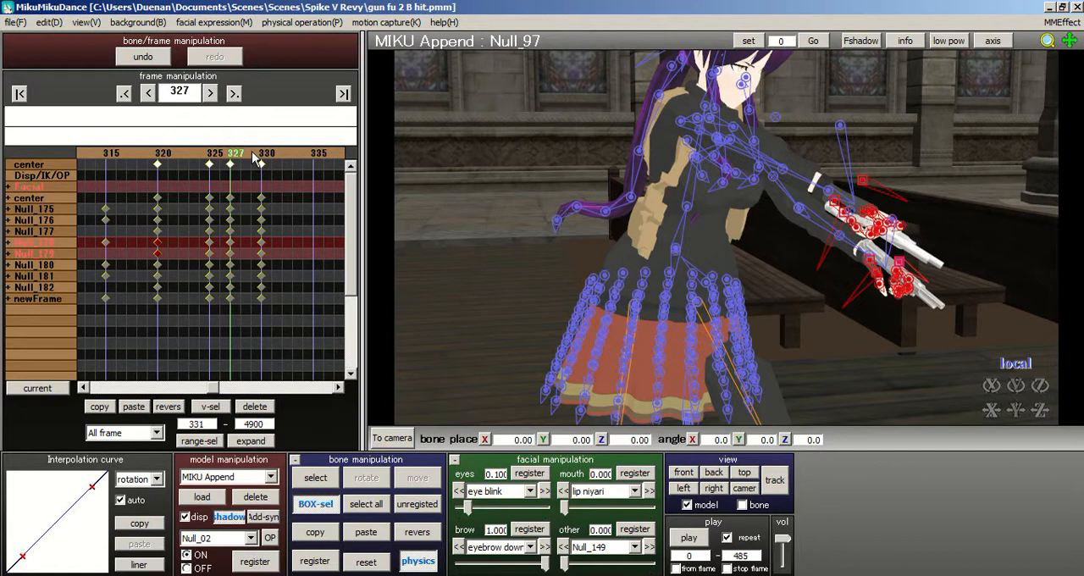
# - Clear the hand selection, leave box selection, and delete the right arm bone Null_17's keyframe at frame 325
pyautogui.moveTo(694, 248); pyautogui.dragTo(746, 245, button='right')
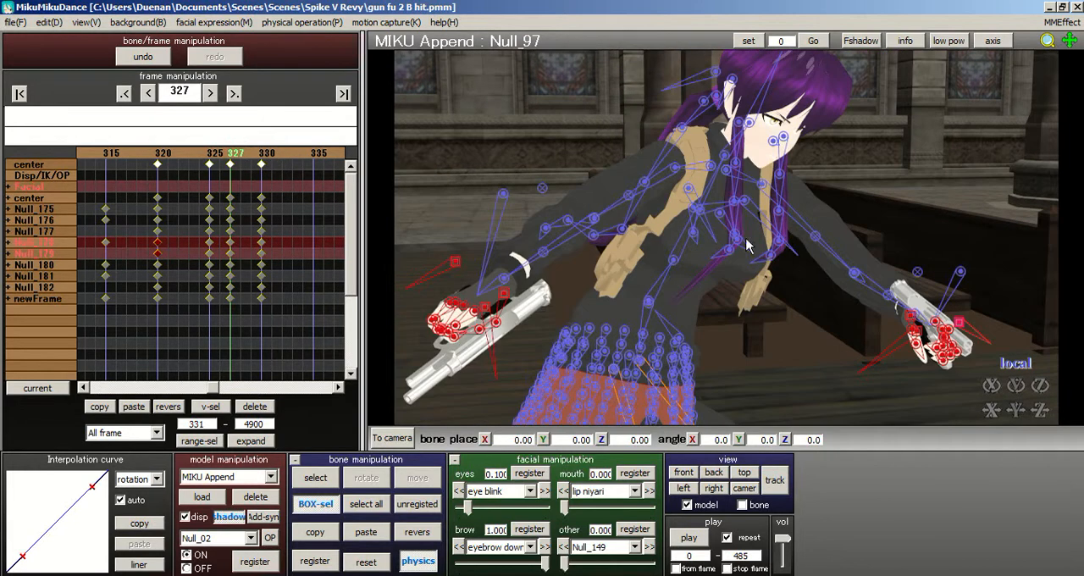
pyautogui.click(520, 347)
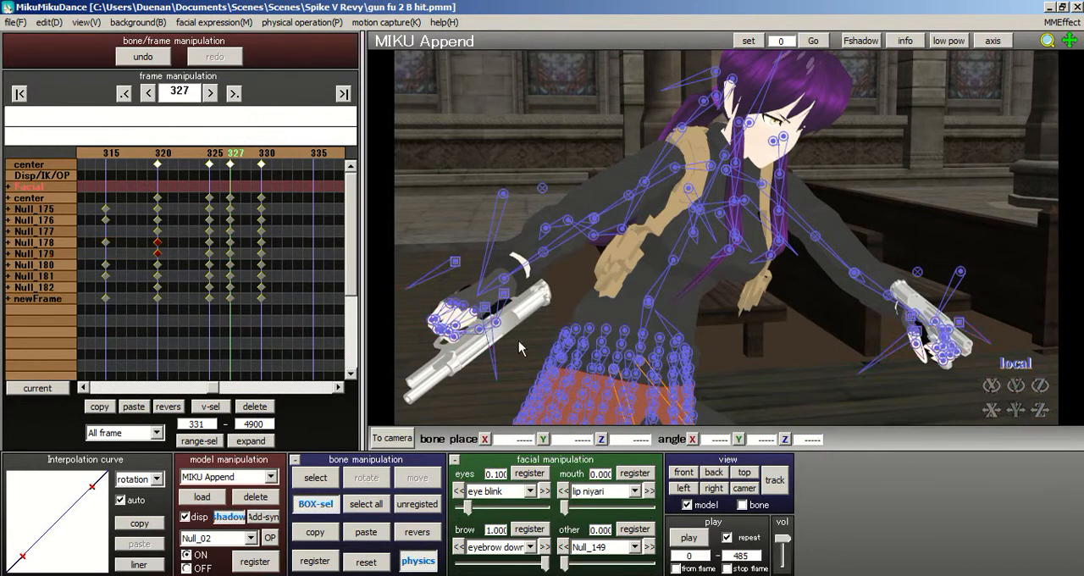
pyautogui.click(322, 501)
pyautogui.click(678, 171)
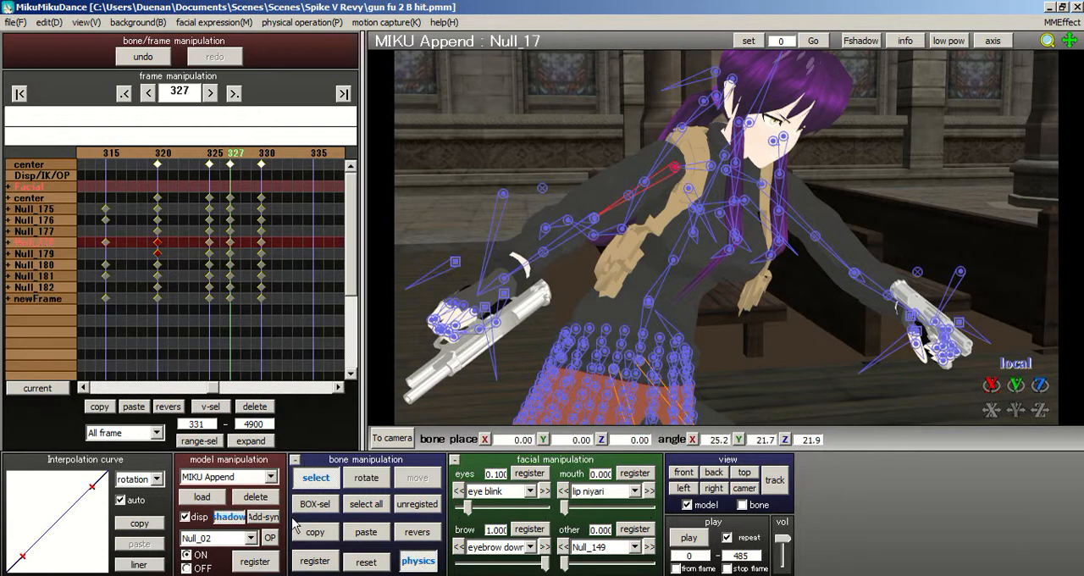
pyautogui.click(9, 244)
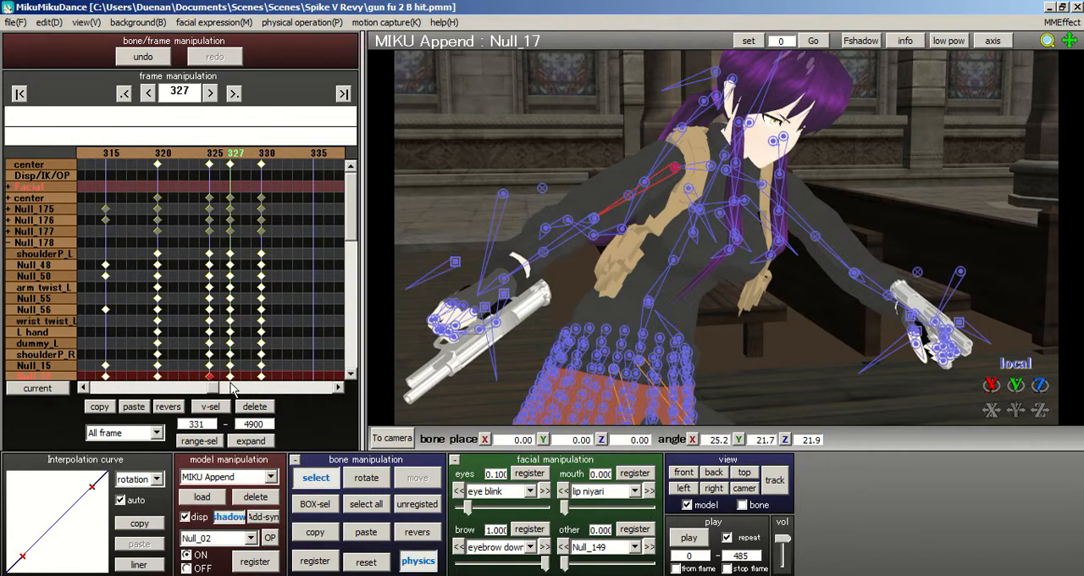
pyautogui.click(256, 409)
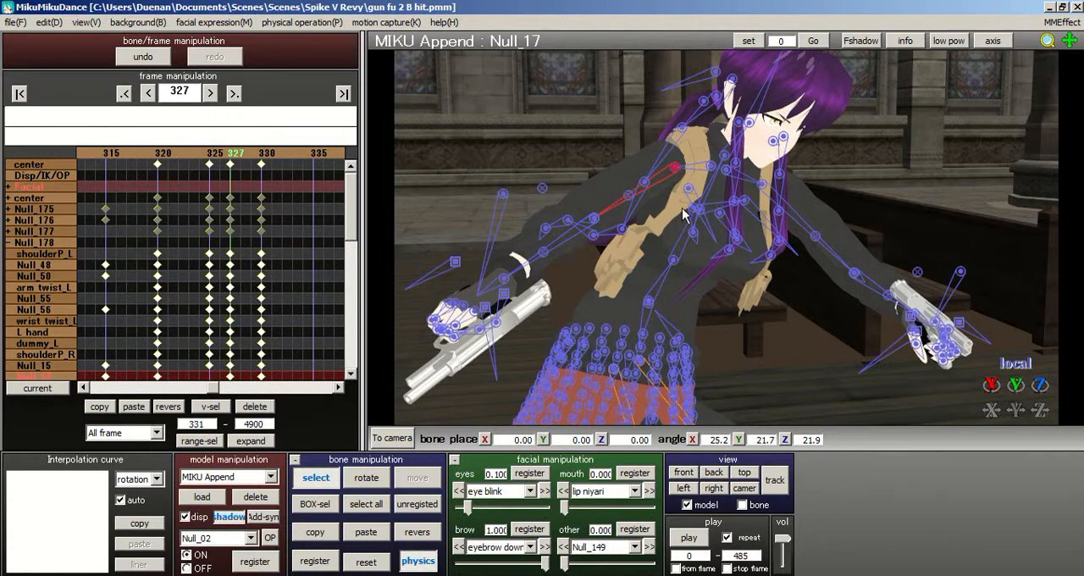
# - Delete the frame 325 keyframes of the right shoulder bones shoulderP_R and Null_15
pyautogui.click(711, 170)
pyautogui.click(324, 563)
pyautogui.click(209, 354)
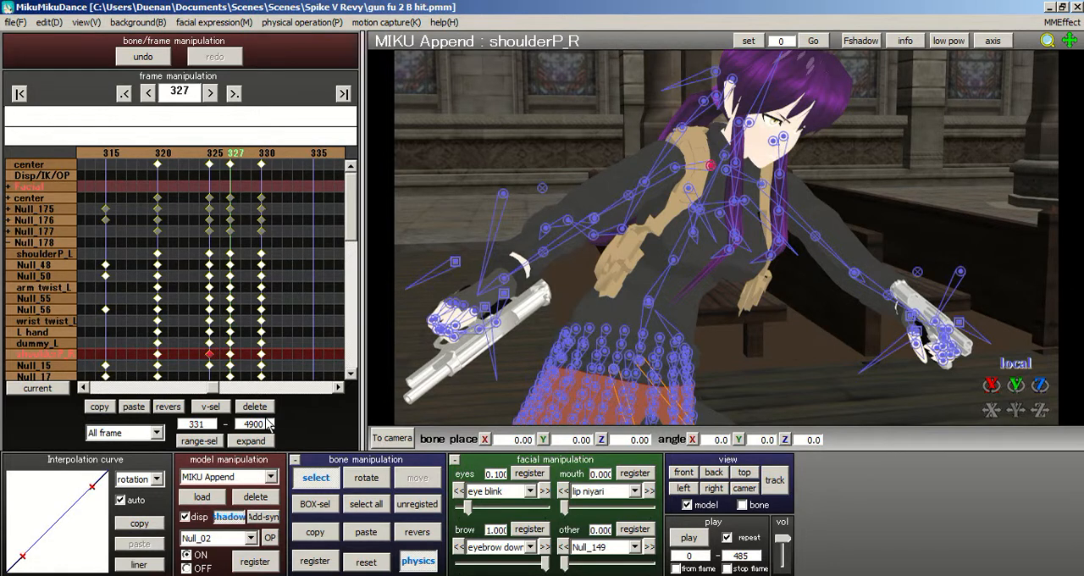
pyautogui.click(241, 410)
pyautogui.click(710, 168)
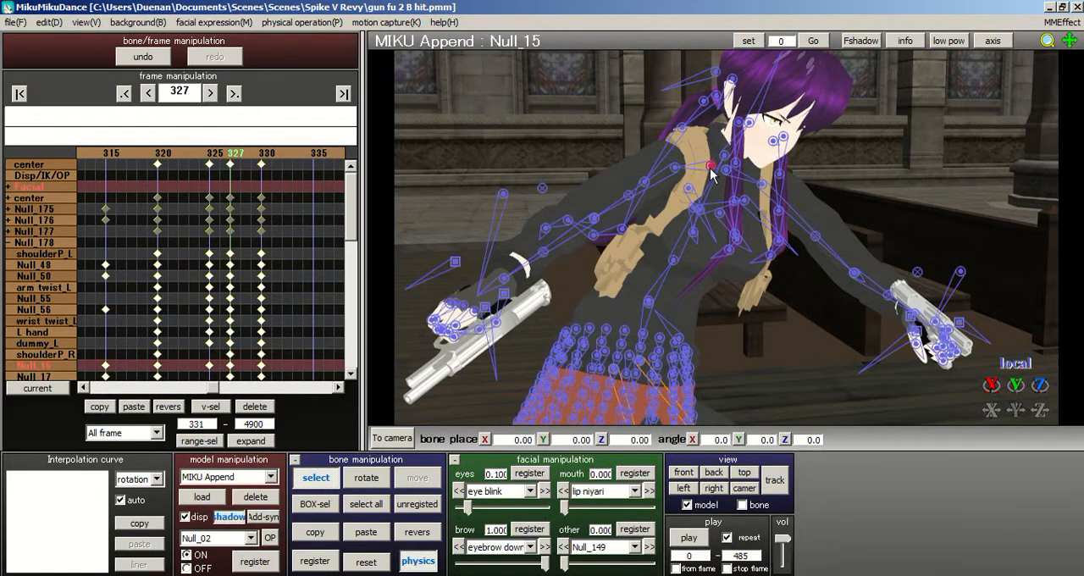
pyautogui.click(315, 561)
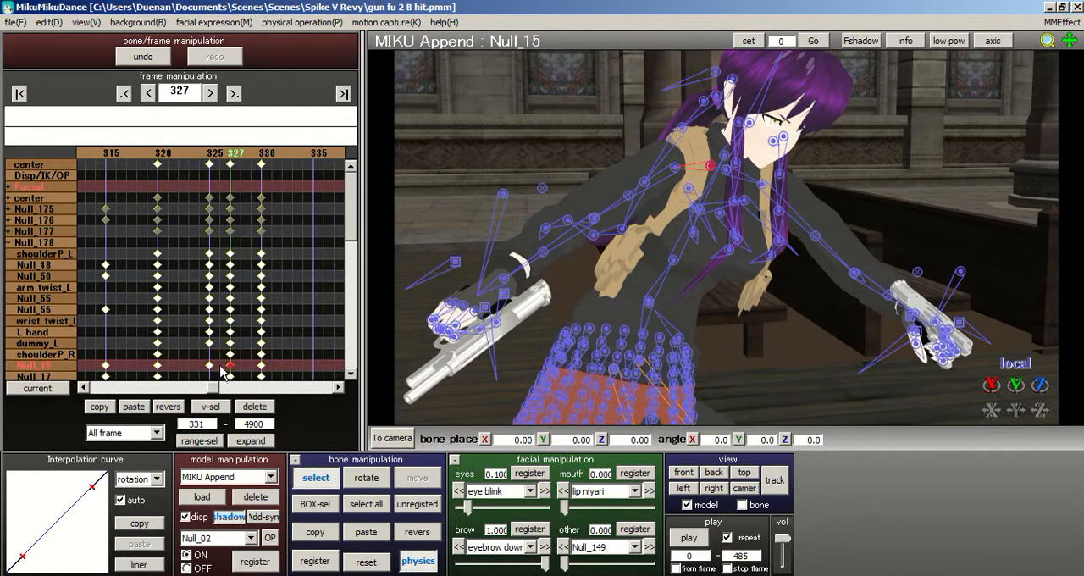
pyautogui.click(254, 407)
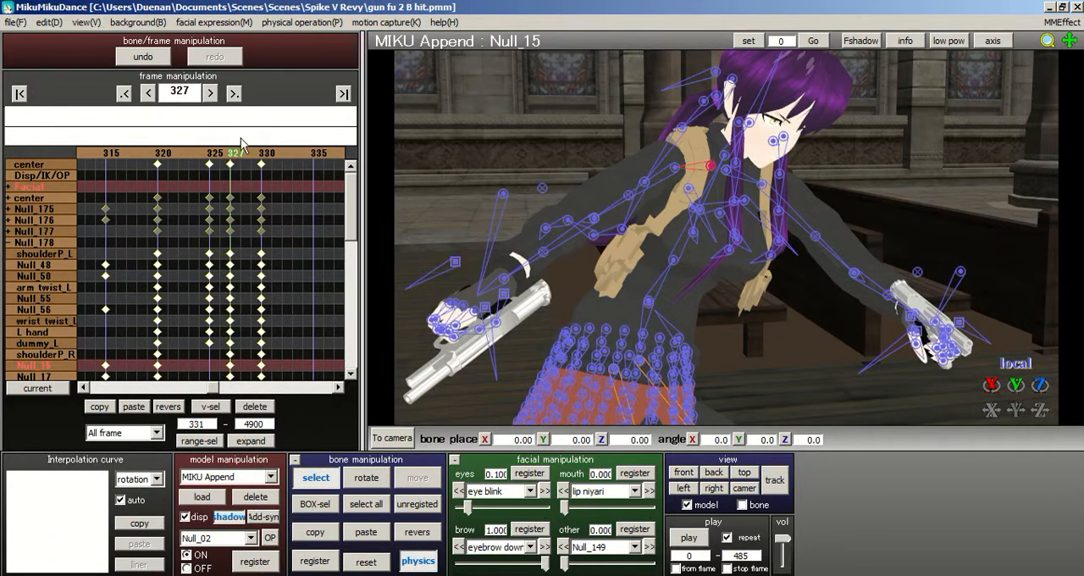
# - Examine the arm motion between frames 318 and 327, and collapse the Null_178 bone group in the timeline
pyautogui.moveTo(227, 160); pyautogui.dragTo(220, 156)
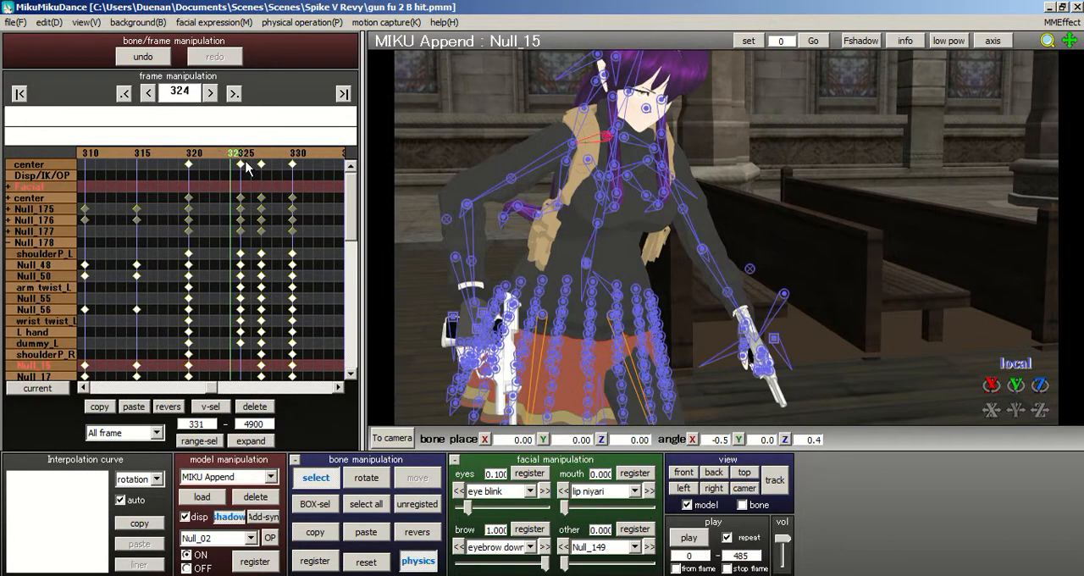
pyautogui.click(244, 156)
pyautogui.click(247, 154)
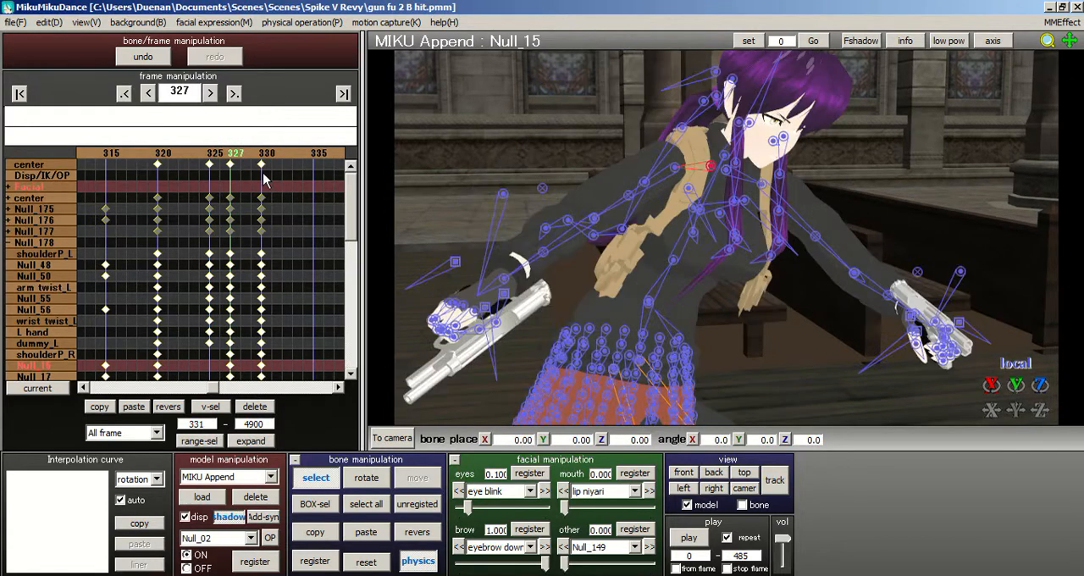
pyautogui.click(200, 161)
pyautogui.click(201, 161)
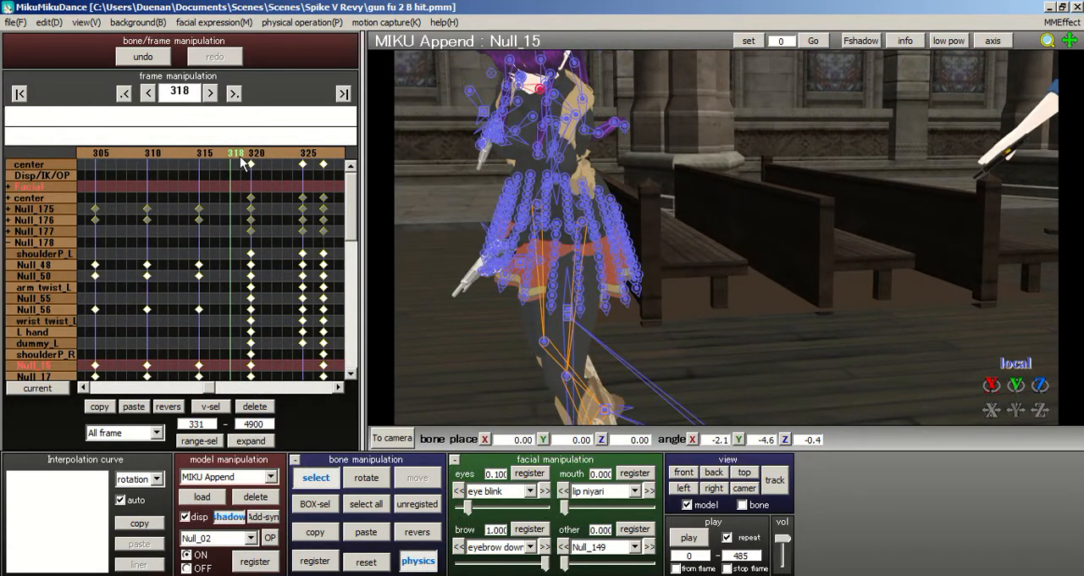
pyautogui.click(9, 243)
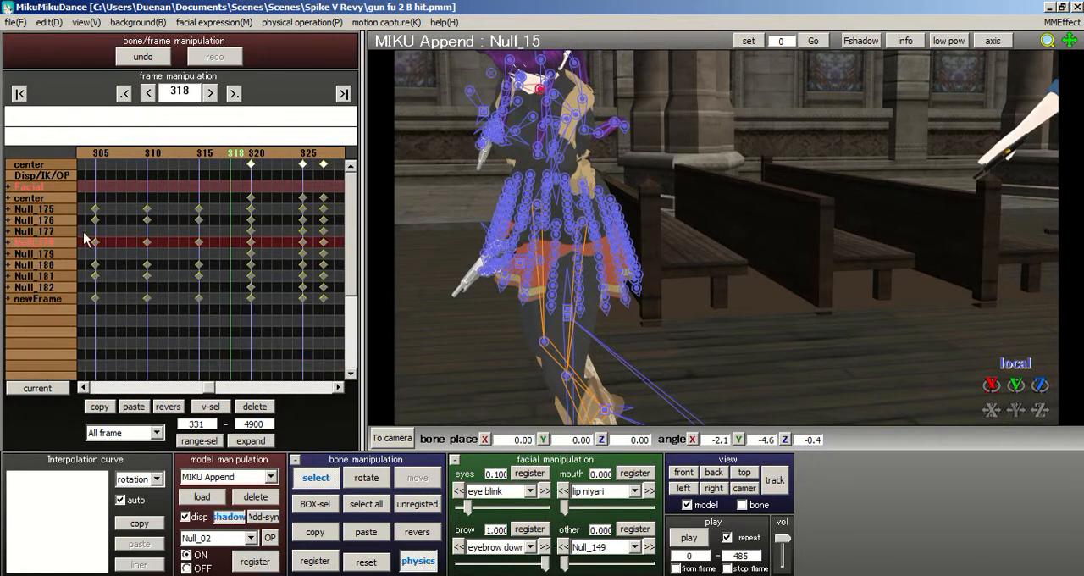
pyautogui.click(254, 161)
pyautogui.click(259, 160)
pyautogui.click(259, 160)
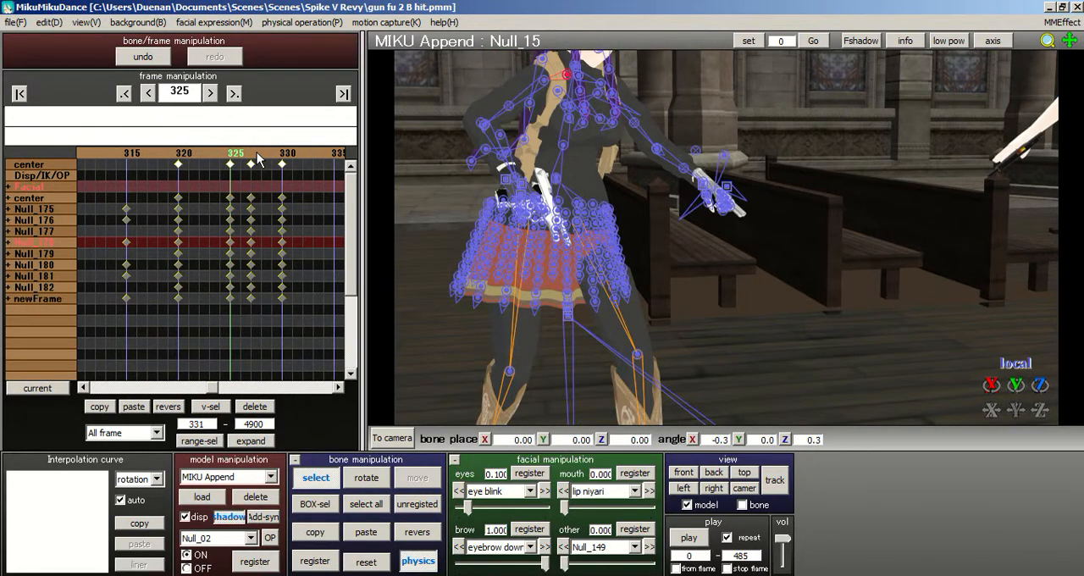
pyautogui.click(242, 162)
pyautogui.click(243, 162)
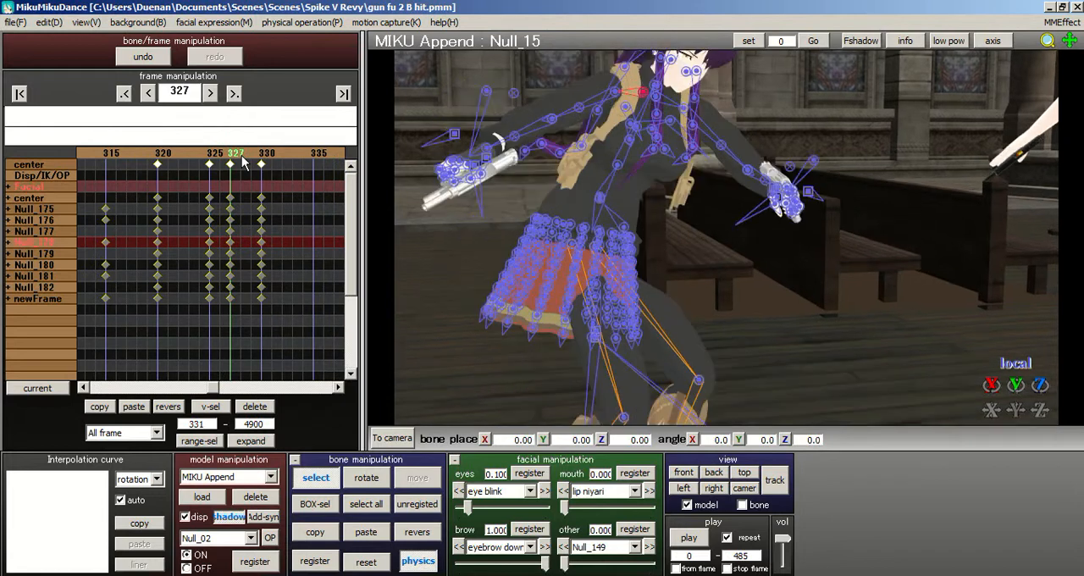
# - Delete all of the model's keyframes at frame 325 and check the motion in the preceding frames
pyautogui.moveTo(206, 322); pyautogui.dragTo(219, 105)
pyautogui.click(252, 407)
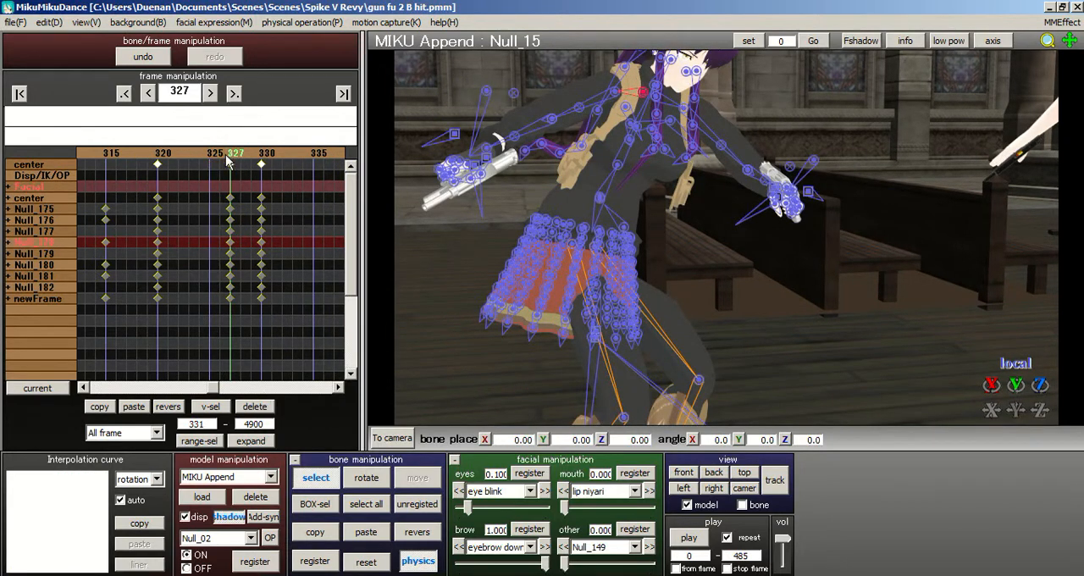
pyautogui.press('Left')
pyautogui.press('Left')
pyautogui.press('Left')
pyautogui.press('Left')
pyautogui.press('Left')
pyautogui.press('Left')
pyautogui.press('Left')
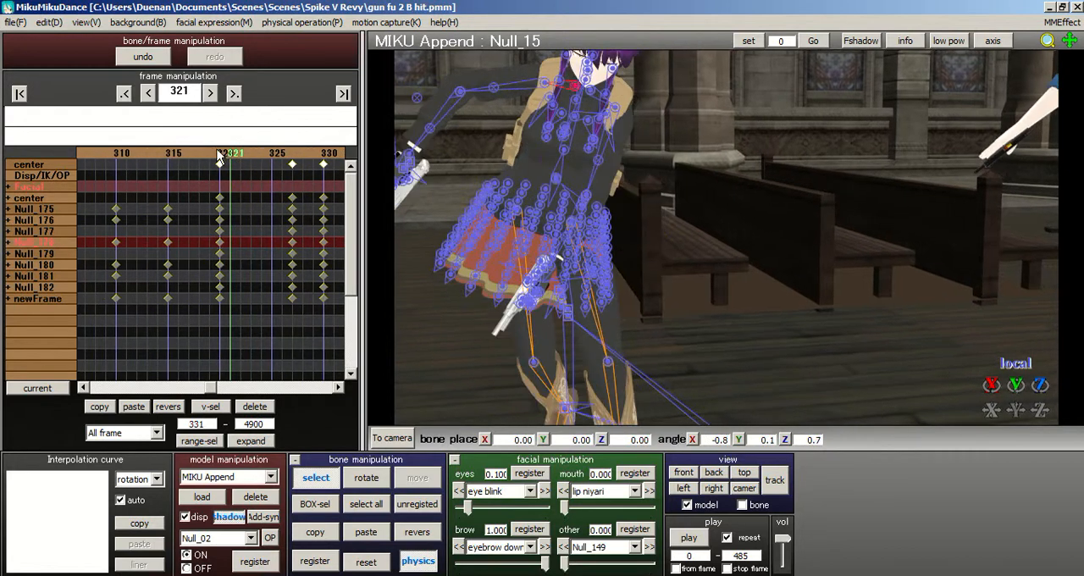
# - Move all keyframes from frame 327 to frame 326 and review the motion from frame 320 to 334
pyautogui.click(298, 163)
pyautogui.moveTo(266, 331); pyautogui.dragTo(243, 132)
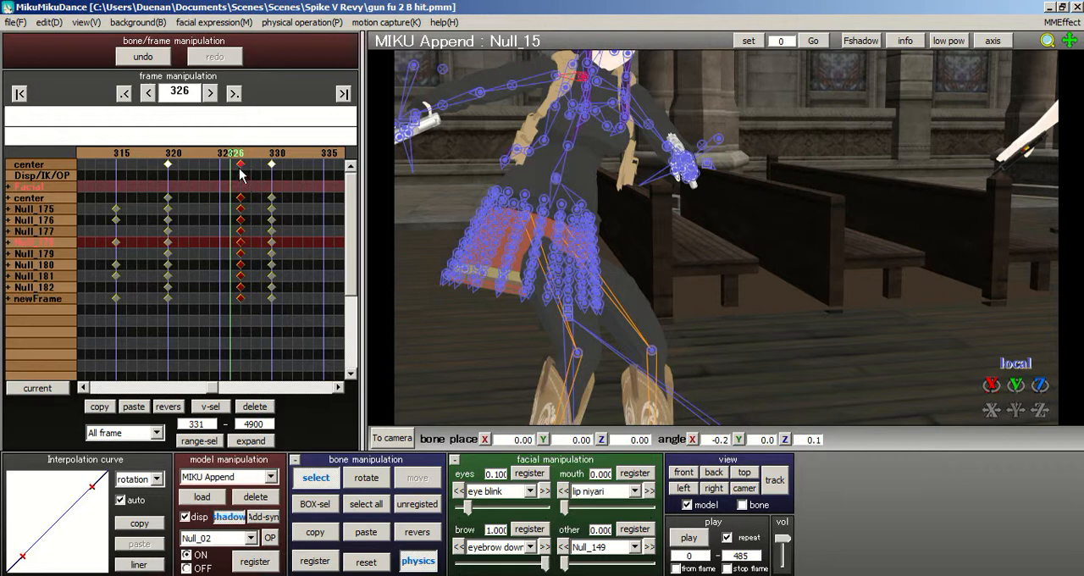
pyautogui.press('Left')
pyautogui.press('Left')
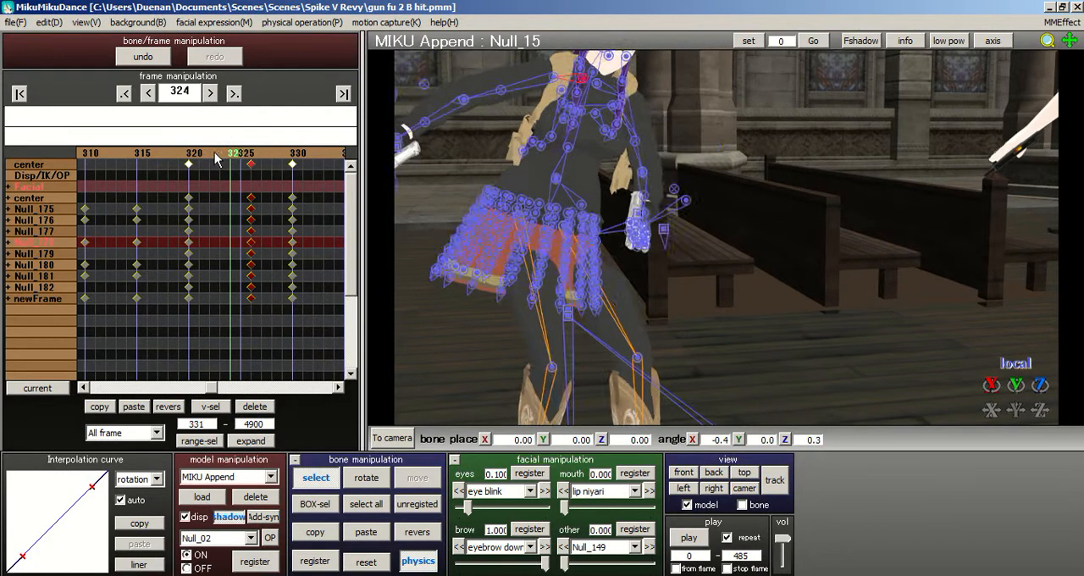
pyautogui.press('Left')
pyautogui.press('Left')
pyautogui.press('Left')
pyautogui.press('Left')
pyautogui.press('Left')
pyautogui.press('Left')
pyautogui.press('Left')
pyautogui.press('Left')
pyautogui.press('Left')
pyautogui.click(284, 161)
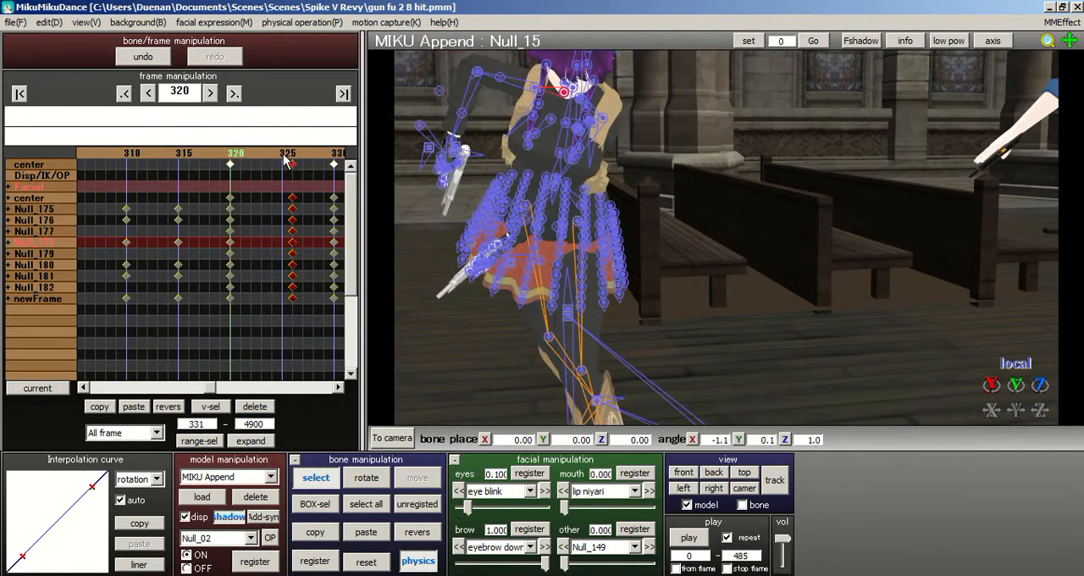
pyautogui.press('Right')
pyautogui.press('Right')
pyautogui.press('Right')
pyautogui.press('Right')
pyautogui.press('Right')
pyautogui.press('Right')
pyautogui.press('Right')
pyautogui.press('Right')
pyautogui.press('Right')
pyautogui.press('Right')
pyautogui.press('Right')
pyautogui.press('Right')
pyautogui.press('Right')
pyautogui.press('Right')
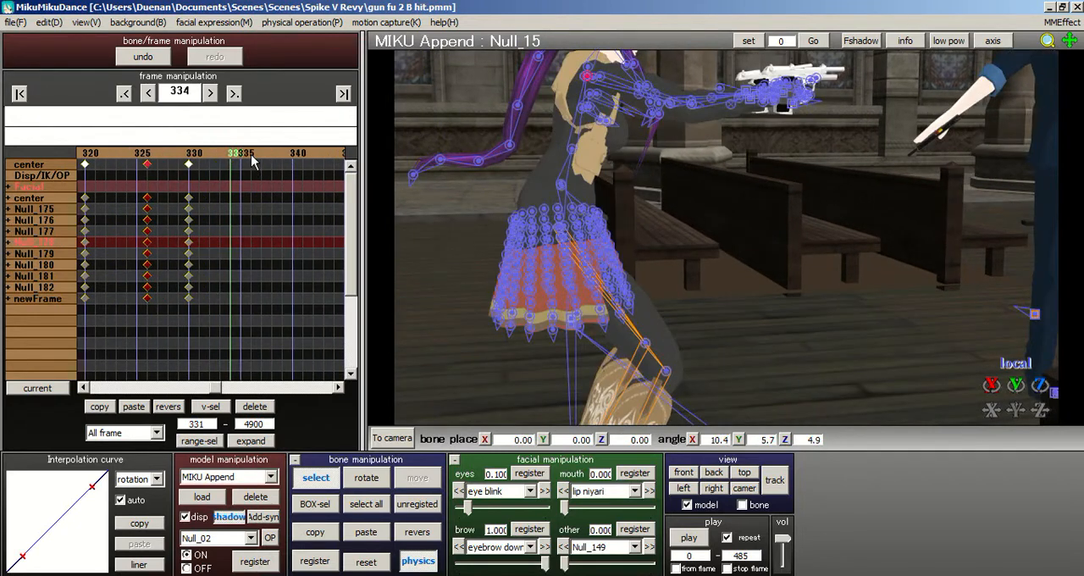
# - Move all of the model's keyframes from frame 330 to frame 333
pyautogui.click(164, 162)
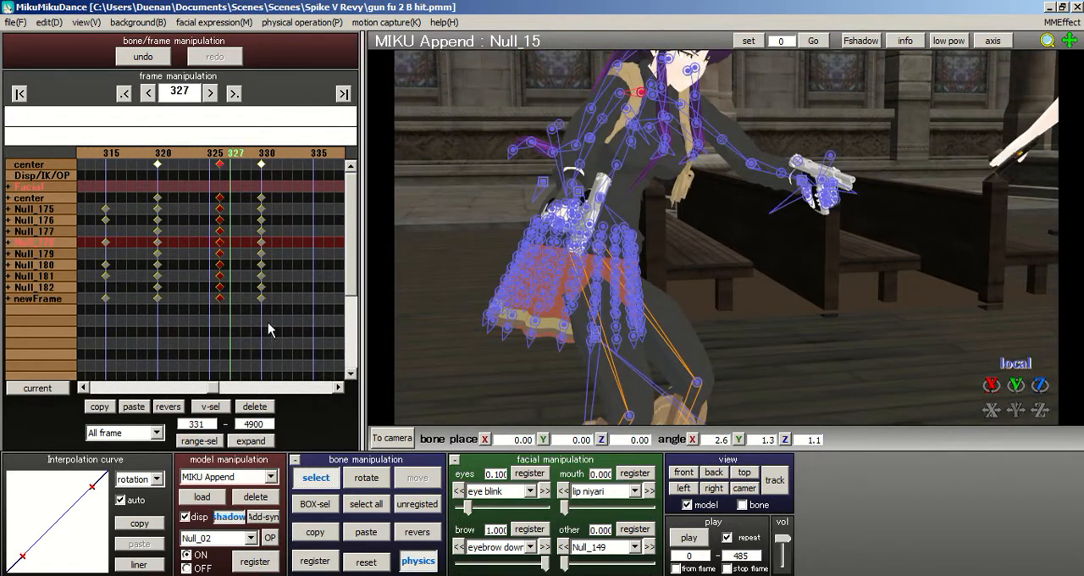
pyautogui.click(262, 170)
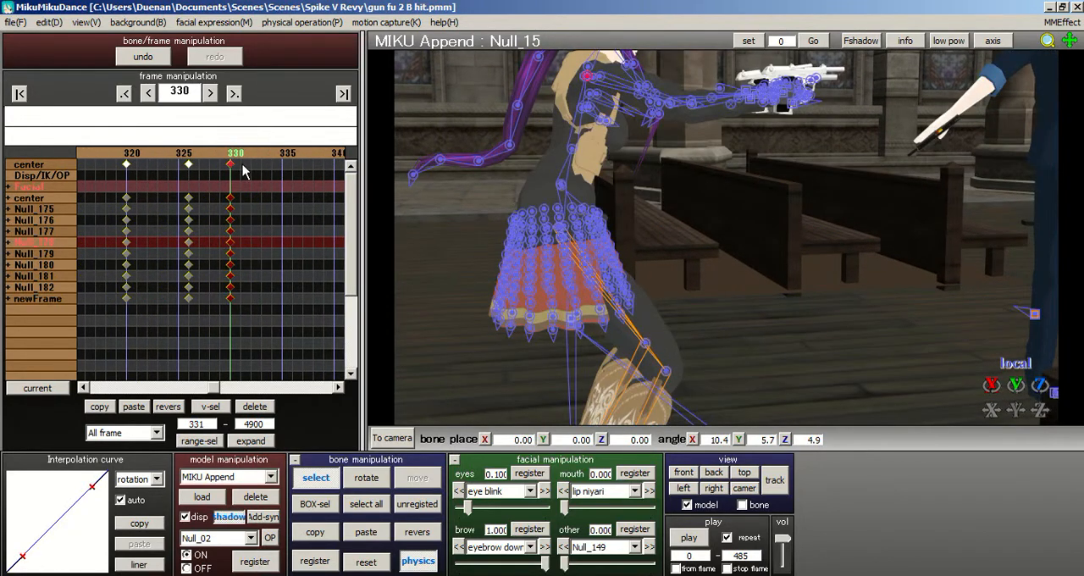
pyautogui.moveTo(236, 168); pyautogui.dragTo(197, 153)
# - Examine the turning and aiming motion by stepping back and forth between frames 325 and 332
pyautogui.click(249, 157)
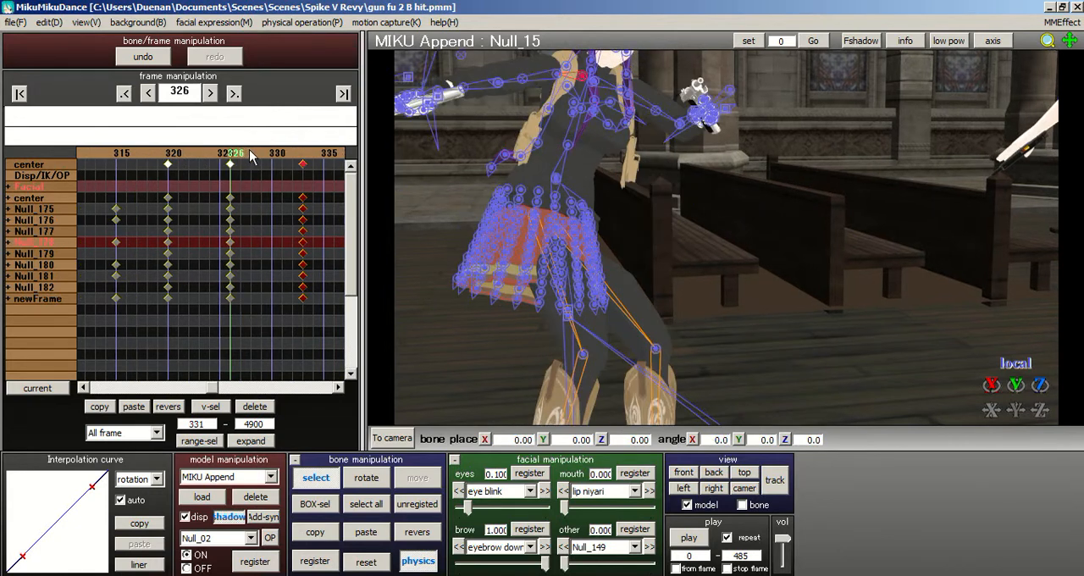
pyautogui.click(251, 155)
pyautogui.click(251, 155)
pyautogui.click(251, 155)
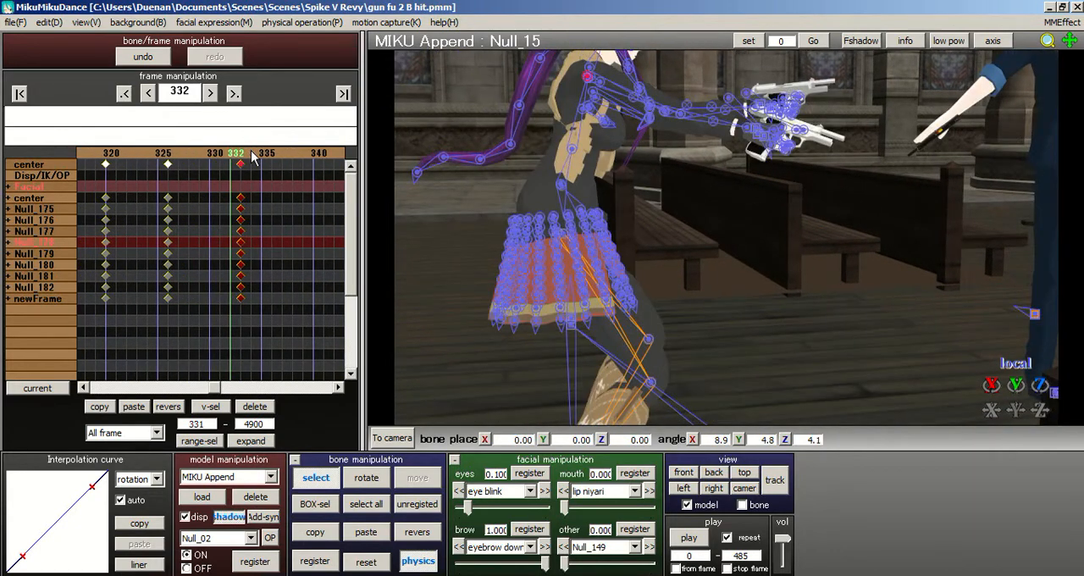
pyautogui.click(251, 155)
pyautogui.click(217, 157)
pyautogui.click(217, 158)
pyautogui.click(216, 158)
pyautogui.click(217, 158)
pyautogui.click(216, 159)
pyautogui.click(216, 158)
pyautogui.click(216, 158)
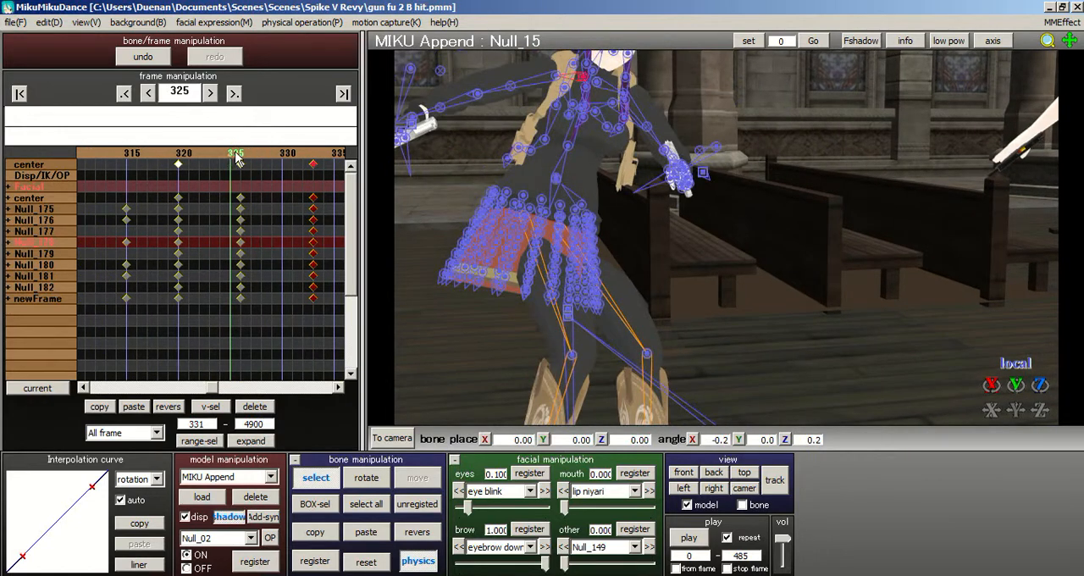
pyautogui.click(244, 158)
pyautogui.click(243, 158)
pyautogui.click(244, 158)
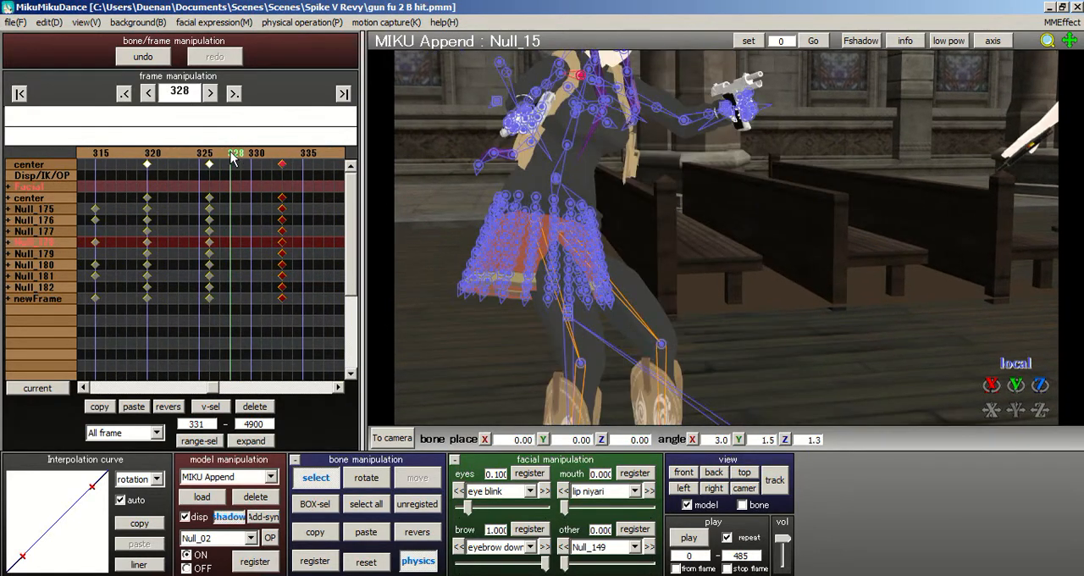
pyautogui.click(225, 158)
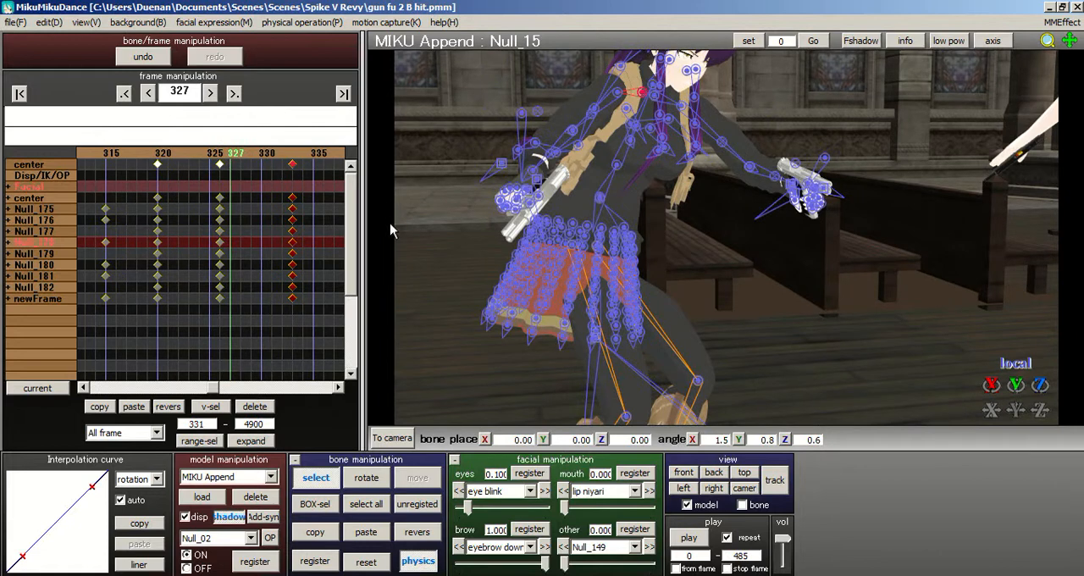
# - Register all bones at frame 327 and delete those newly registered keyframes again
pyautogui.moveTo(724, 172); pyautogui.dragTo(723, 103, button='middle')
pyautogui.scroll(-2, 724, 103)
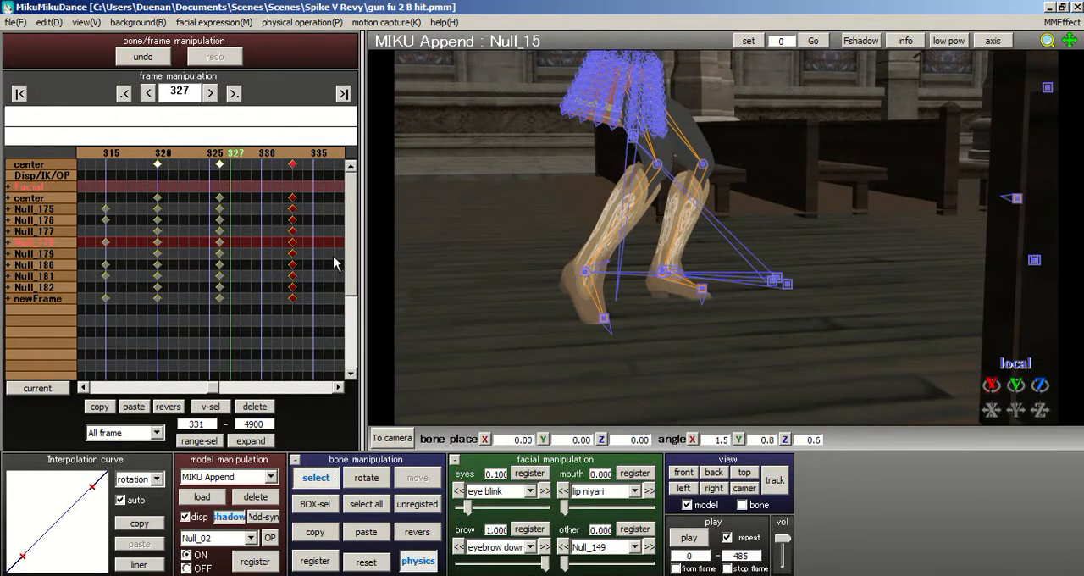
pyautogui.moveTo(349, 289); pyautogui.dragTo(340, 140)
pyautogui.moveTo(641, 223); pyautogui.dragTo(642, 295, button='middle')
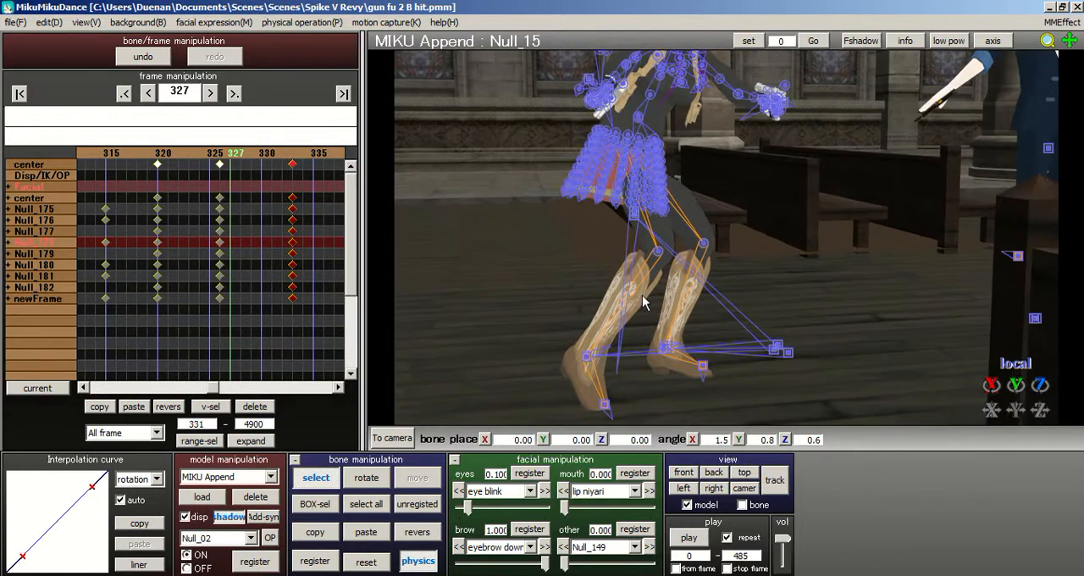
pyautogui.click(365, 504)
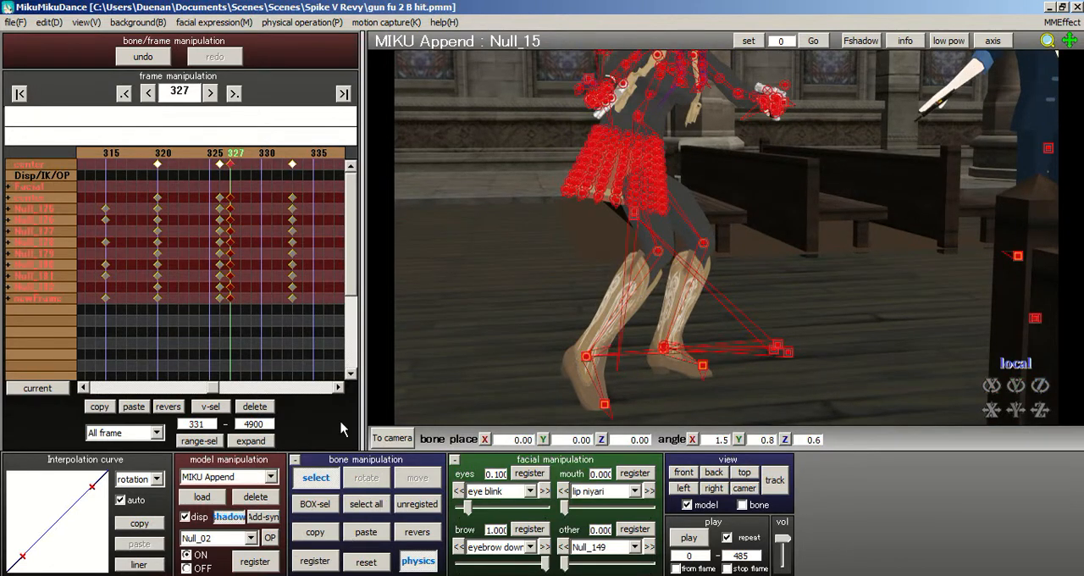
pyautogui.click(255, 407)
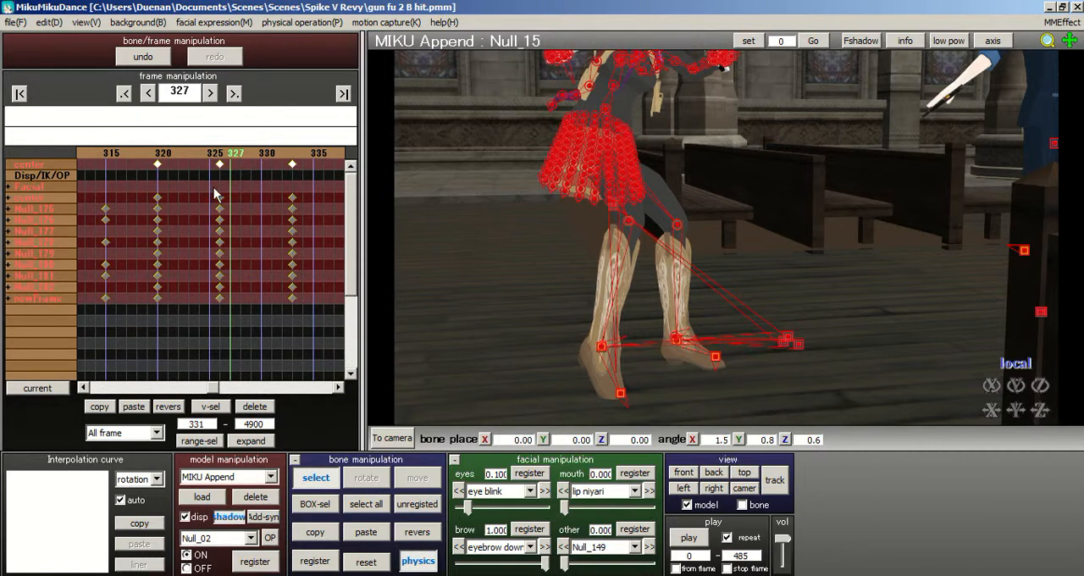
# - Undo the moves of the frame 327 and 330 keyframes and the deletion of the frame 325 keyframes
pyautogui.click(226, 159)
pyautogui.hotkey('ctrl', 'z')
pyautogui.hotkey('ctrl', 'z')
pyautogui.hotkey('ctrl', 'z')
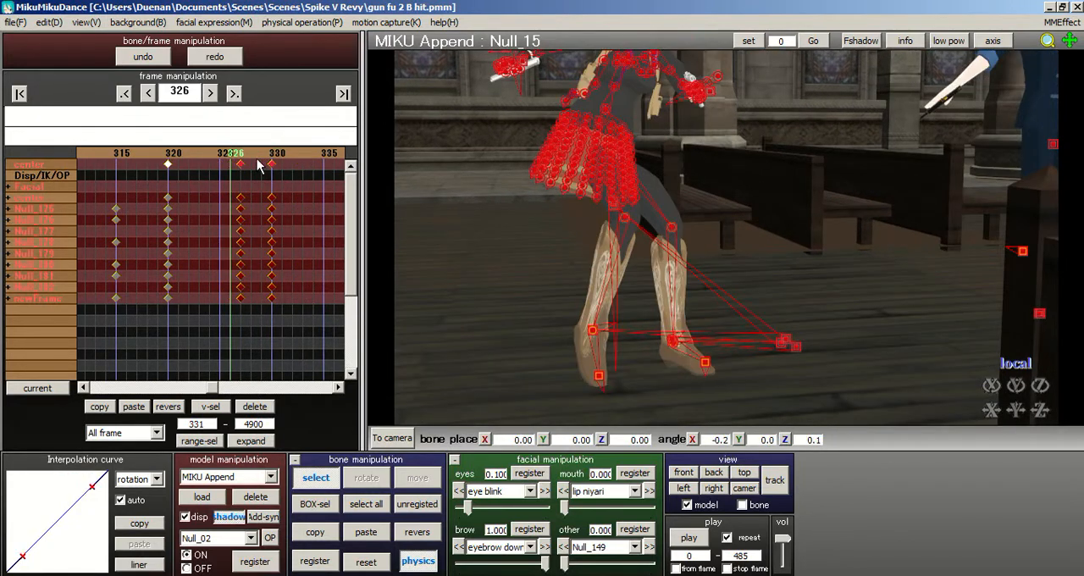
pyautogui.click(213, 156)
pyautogui.click(261, 155)
pyautogui.click(260, 154)
pyautogui.click(200, 159)
pyautogui.click(192, 162)
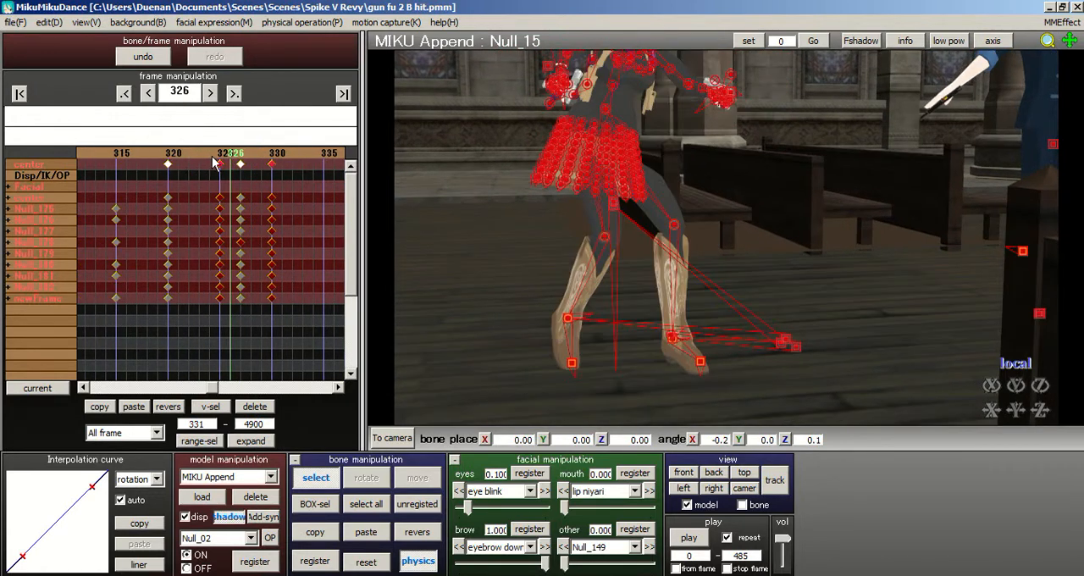
# - Delete all of the model's keyframes at frame 327
pyautogui.click(213, 158)
pyautogui.moveTo(256, 331); pyautogui.dragTo(244, 141)
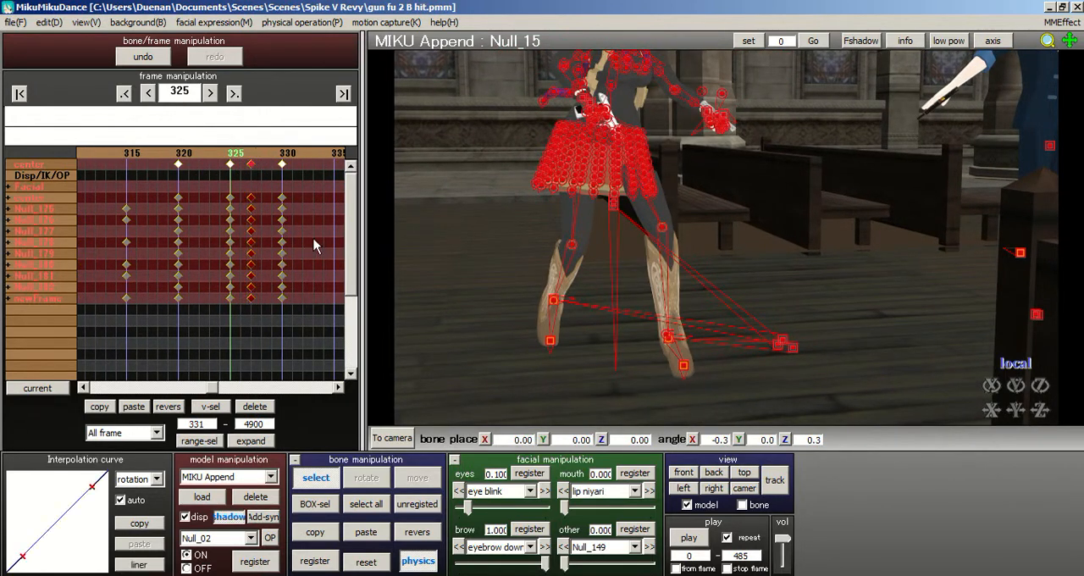
pyautogui.press('Delete')
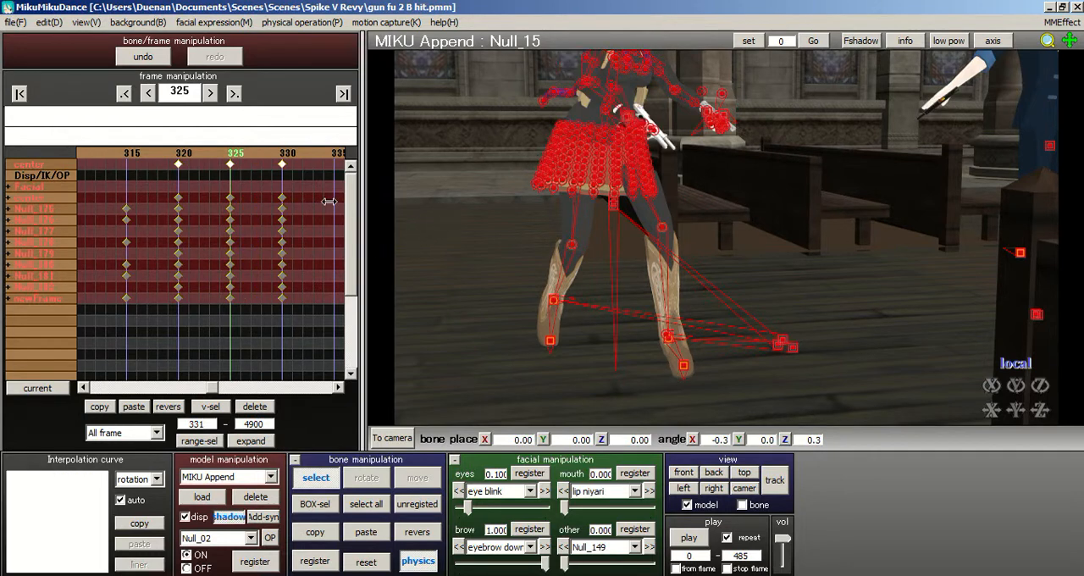
# - Examine the model's upper body and aiming arms from the front by stepping between frames 325 and 328
pyautogui.moveTo(731, 255); pyautogui.dragTo(738, 348, button='middle')
pyautogui.scroll(3, 613, 202)
pyautogui.moveTo(613, 207); pyautogui.dragTo(557, 187, button='right')
pyautogui.moveTo(624, 185); pyautogui.dragTo(532, 194, button='right')
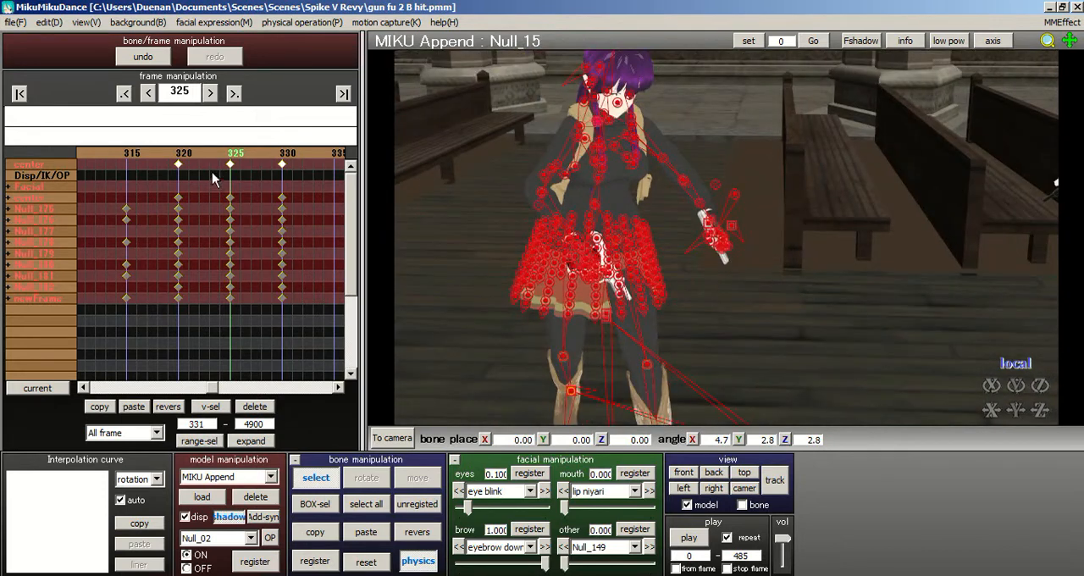
pyautogui.press('Right')
pyautogui.press('Right')
pyautogui.press('Right')
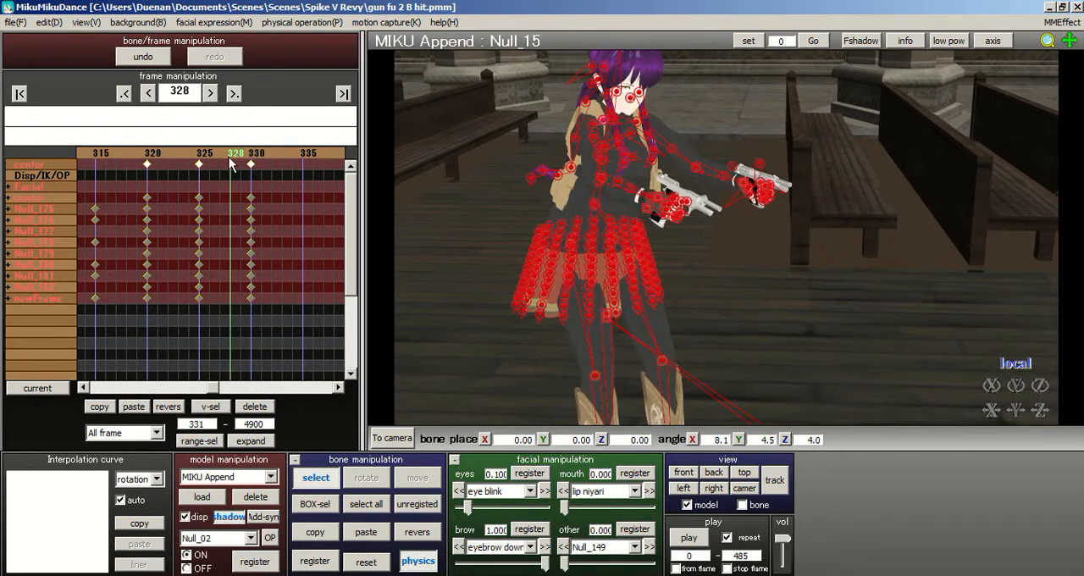
pyautogui.press('Left')
# - Turn off the option that makes the view follow the model
pyautogui.moveTo(724, 184); pyautogui.dragTo(694, 266, button='right')
pyautogui.click(686, 505)
pyautogui.moveTo(786, 242); pyautogui.dragTo(671, 170, button='right')
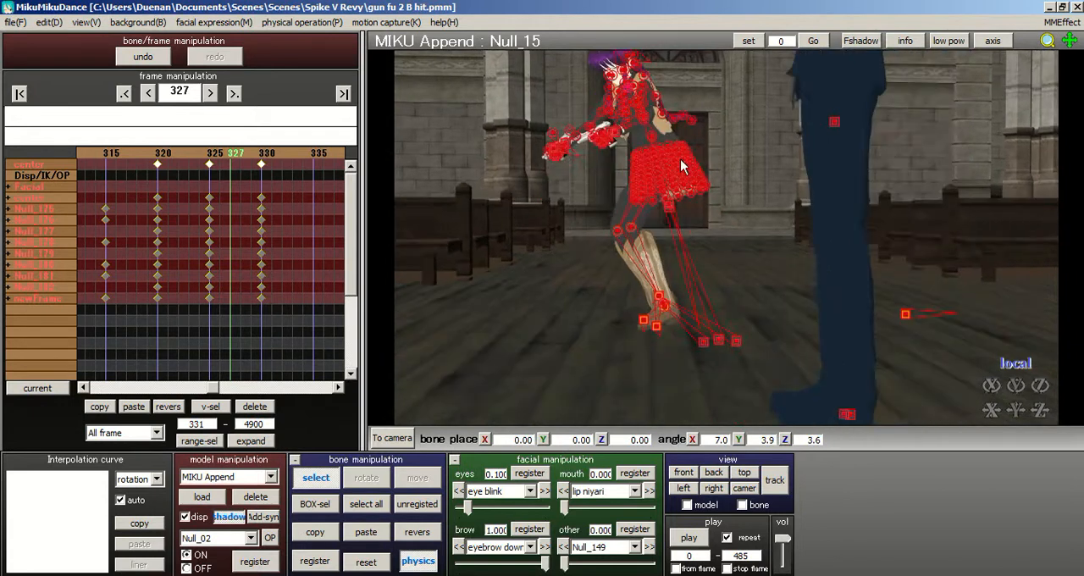
# - Examine the leg and foot movement from several angles by stepping between frames 325 and 330
pyautogui.click(210, 163)
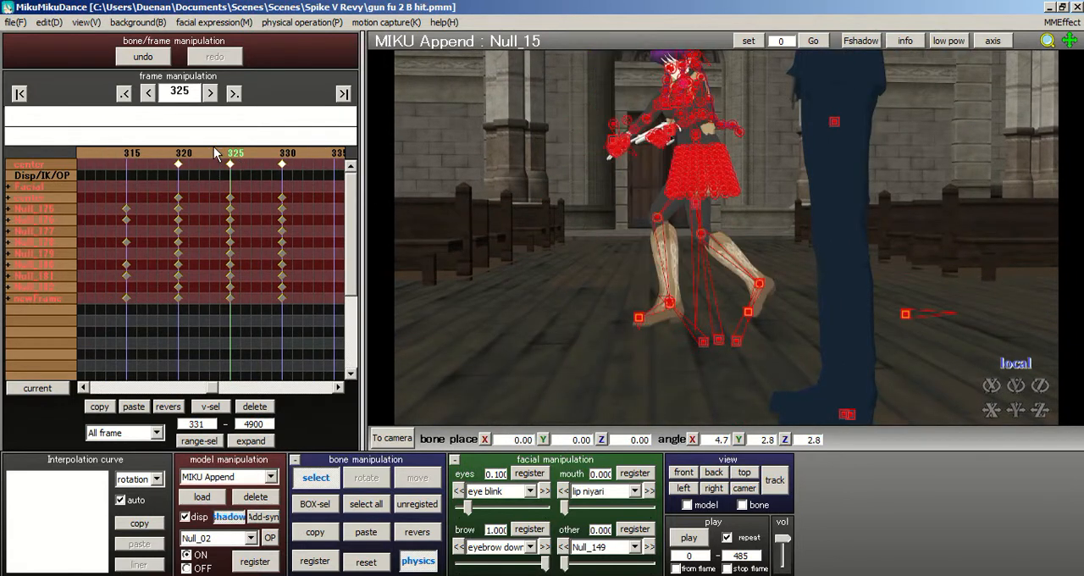
pyautogui.click(240, 160)
pyautogui.click(244, 161)
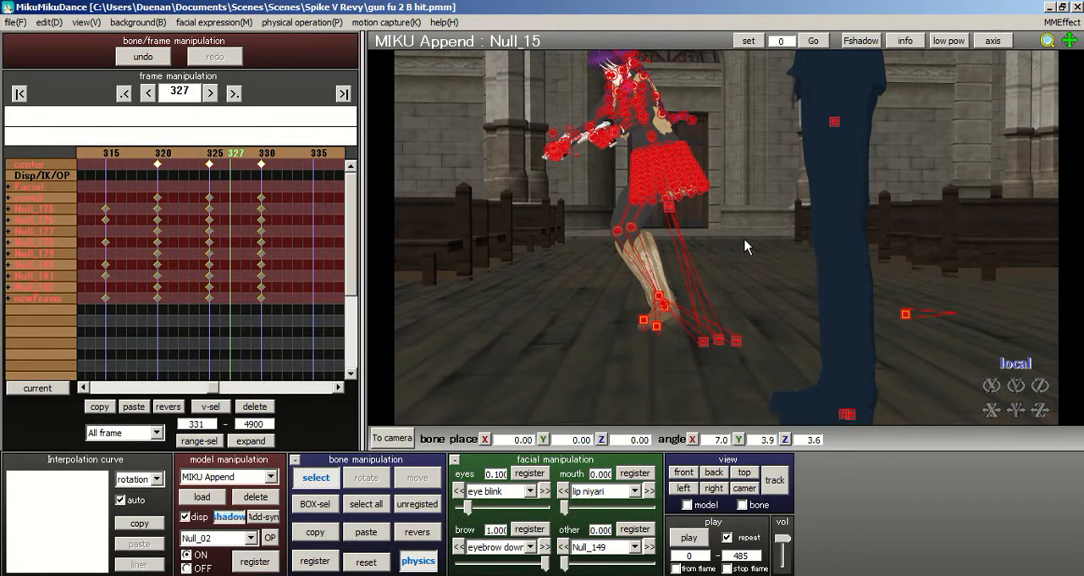
pyautogui.scroll(4, 558, 196)
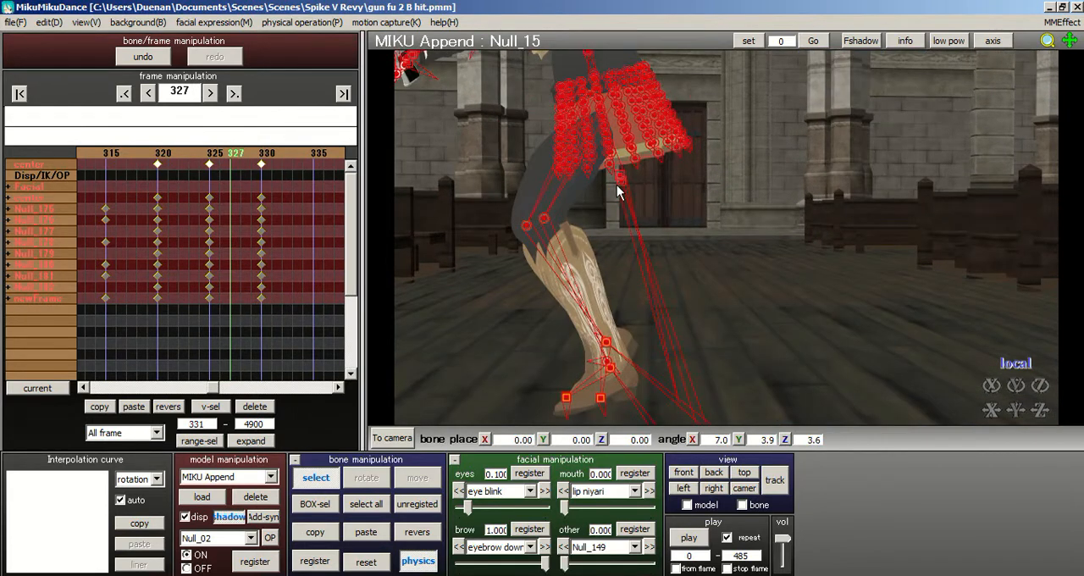
pyautogui.moveTo(726, 230); pyautogui.dragTo(691, 264, button='right')
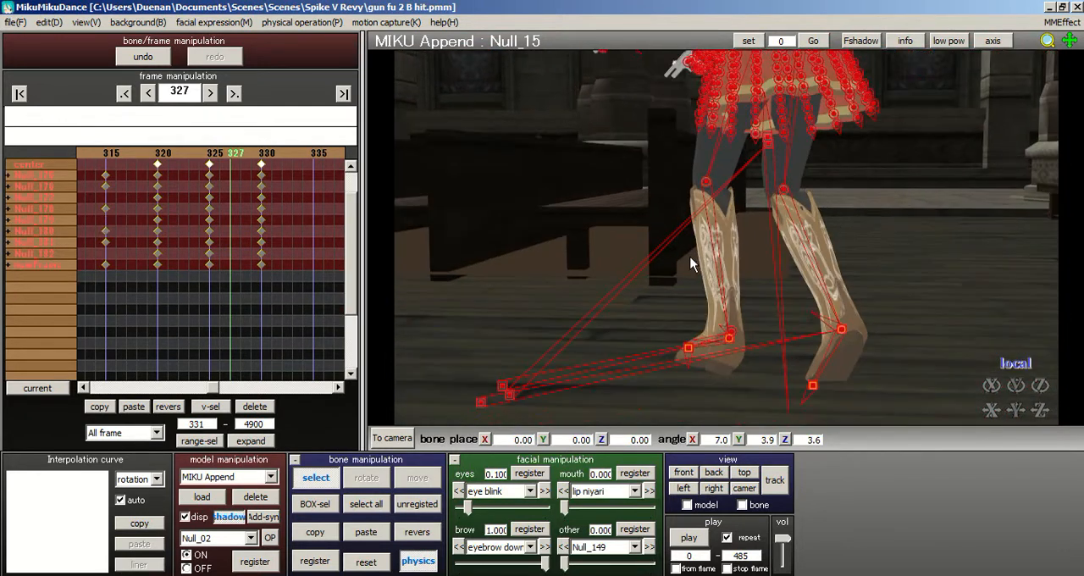
pyautogui.click(222, 152)
pyautogui.moveTo(347, 285); pyautogui.dragTo(347, 183)
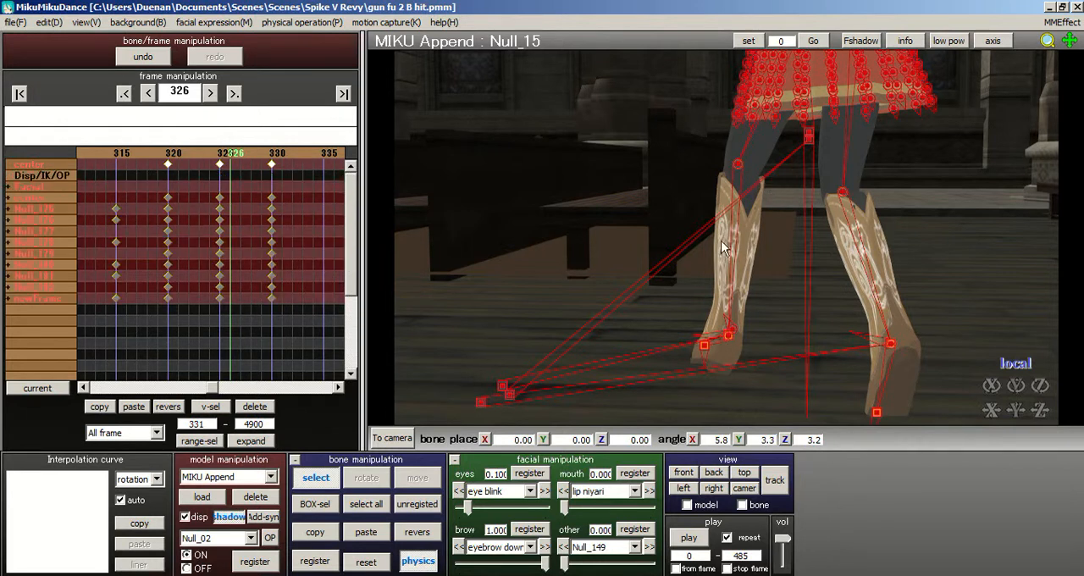
pyautogui.moveTo(726, 249); pyautogui.dragTo(720, 223, button='right')
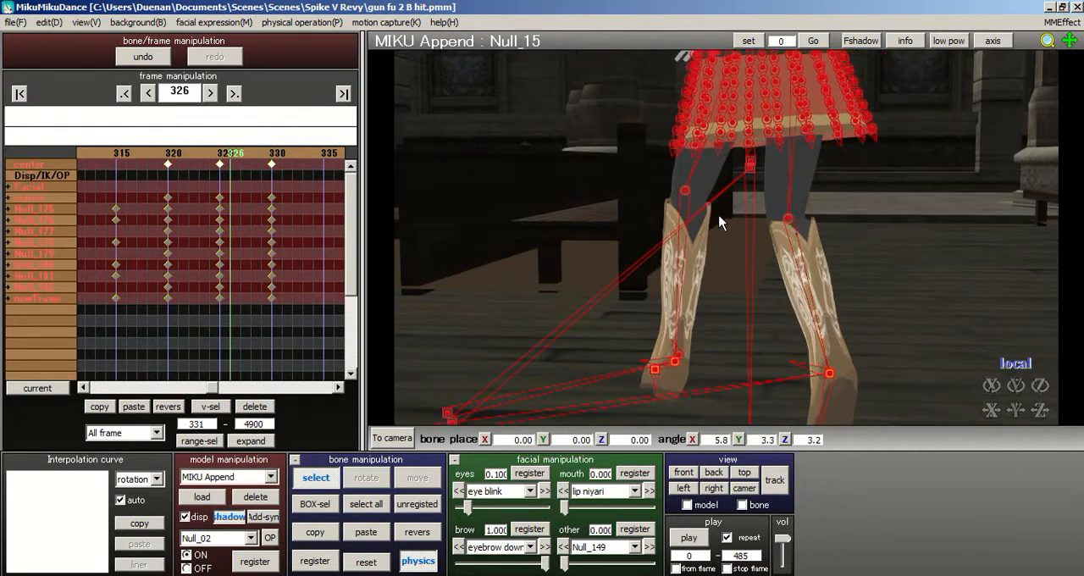
pyautogui.click(219, 156)
pyautogui.click(243, 158)
pyautogui.click(242, 157)
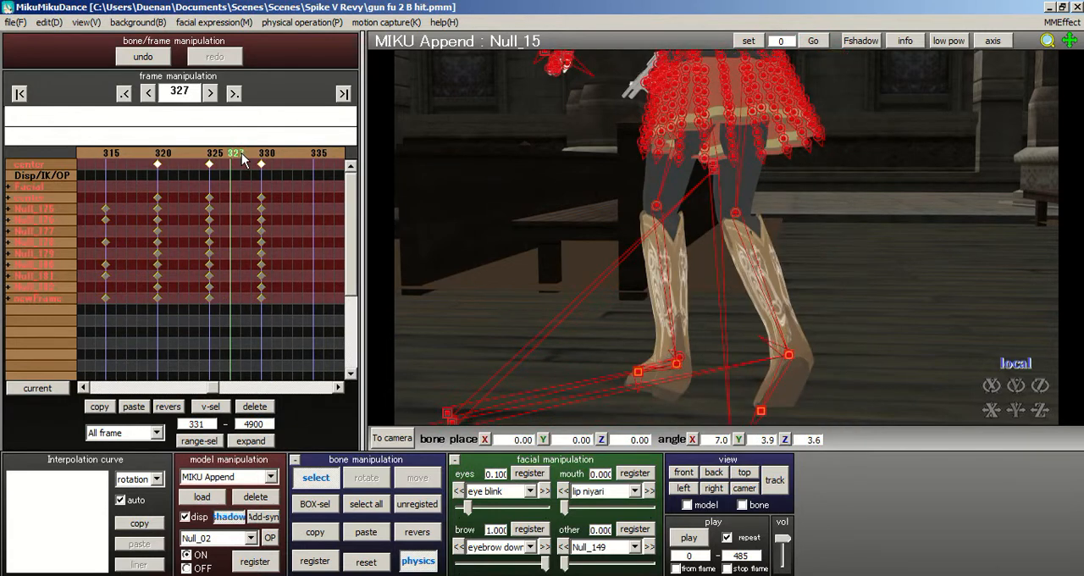
pyautogui.click(243, 159)
pyautogui.click(243, 157)
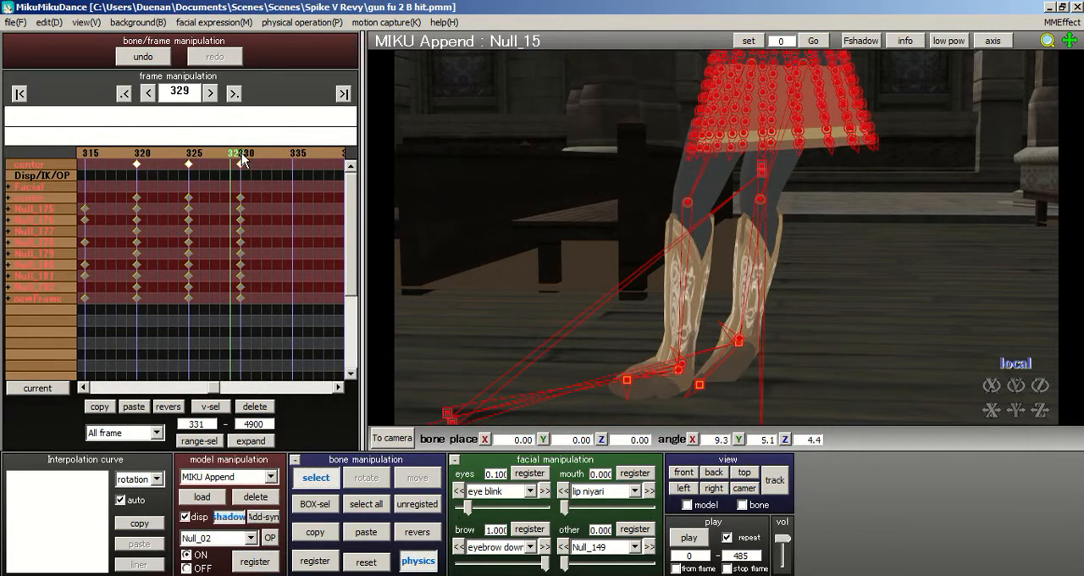
pyautogui.click(242, 159)
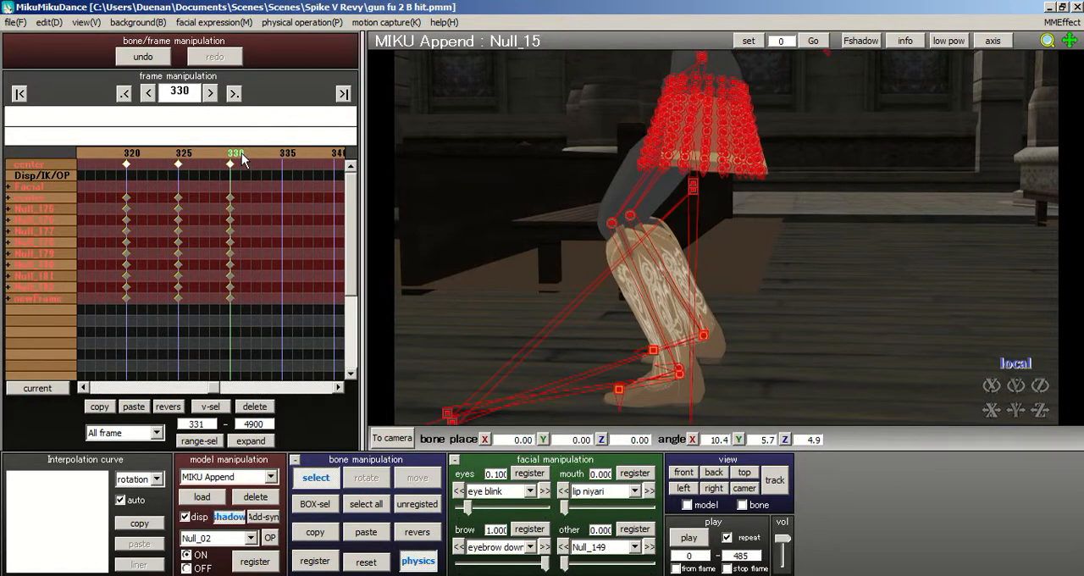
# - Select all of the model's keyframes at frame 330 and show the interpolation curves for all channels
pyautogui.moveTo(597, 246); pyautogui.dragTo(254, 201, button='right')
pyautogui.moveTo(232, 322); pyautogui.dragTo(230, 117)
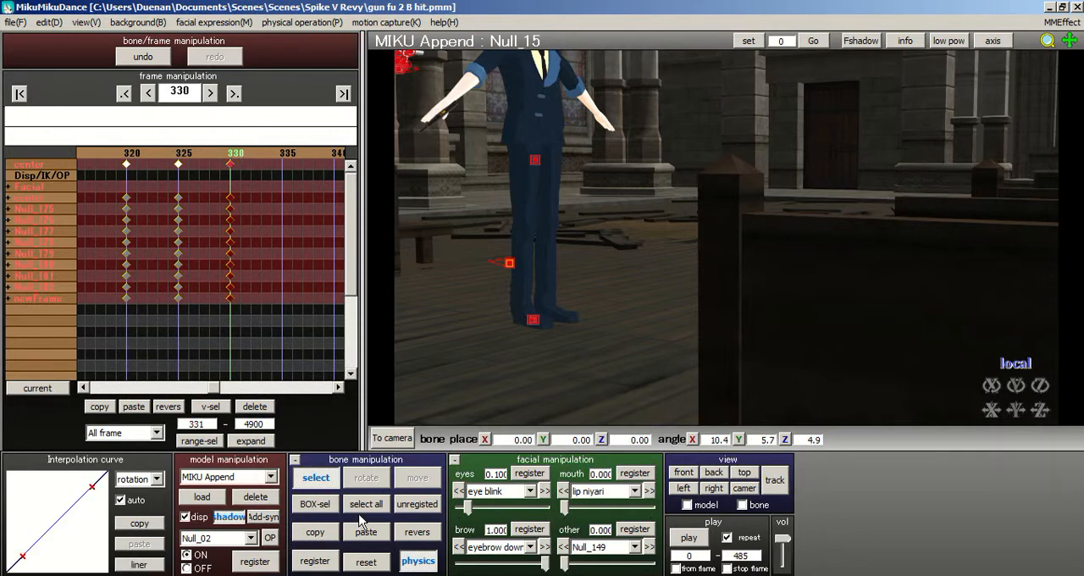
pyautogui.moveTo(432, 244); pyautogui.dragTo(481, 275, button='right')
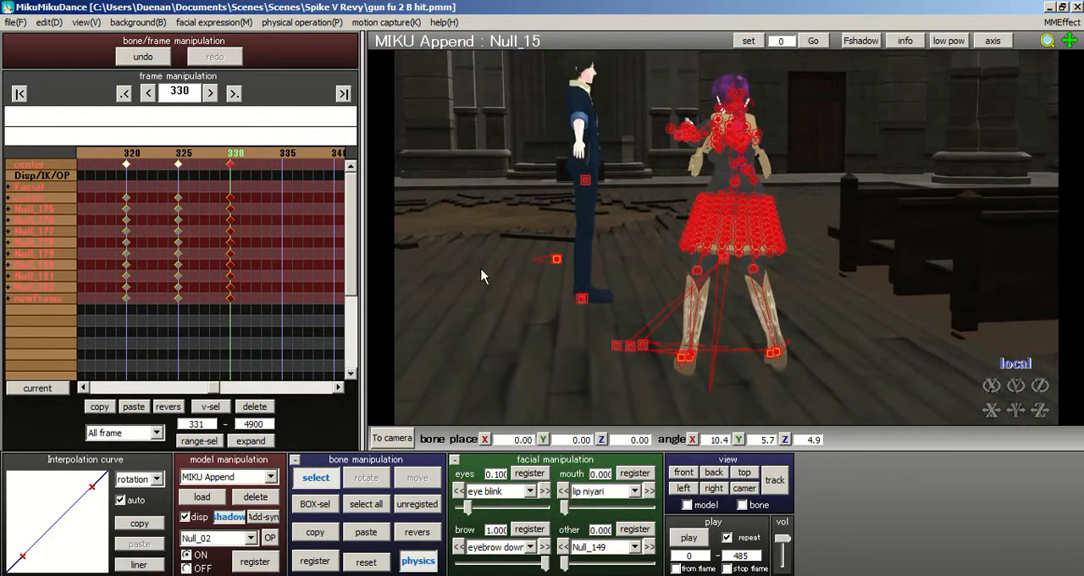
pyautogui.click(157, 479)
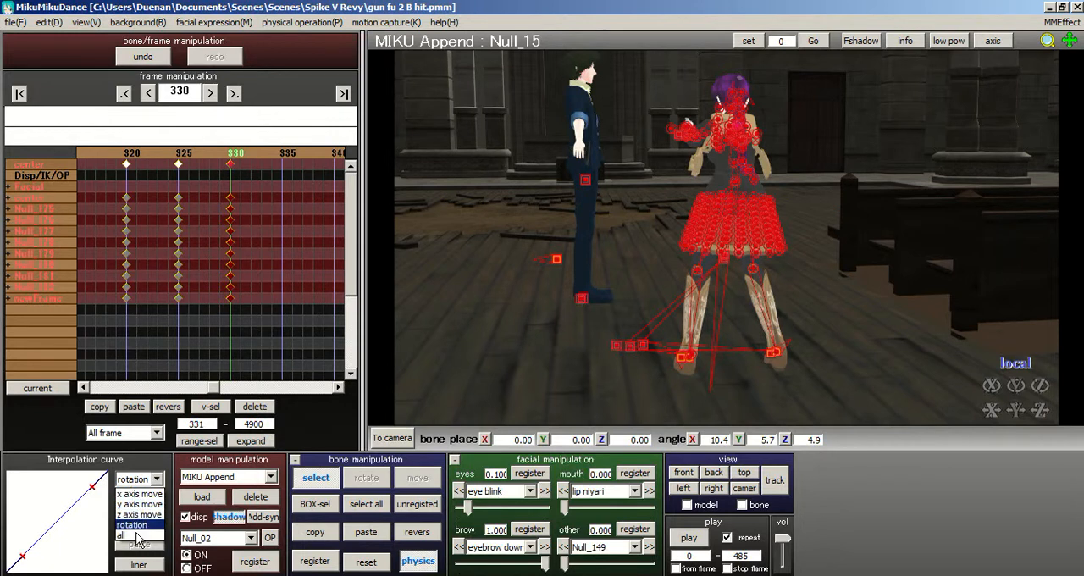
pyautogui.click(135, 543)
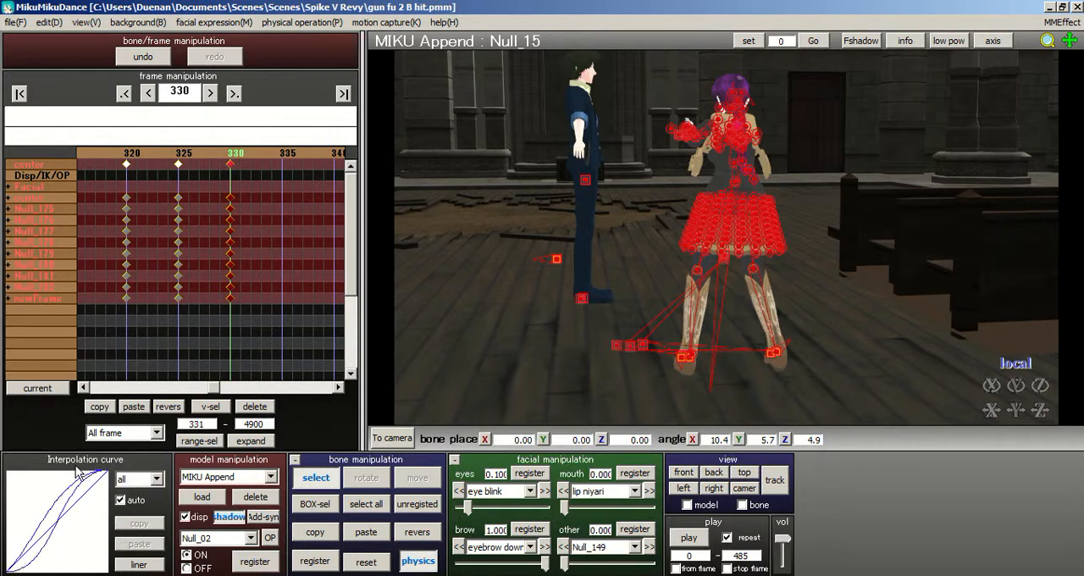
pyautogui.moveTo(664, 231); pyautogui.dragTo(658, 229, button='middle')
pyautogui.scroll(3, 657, 229)
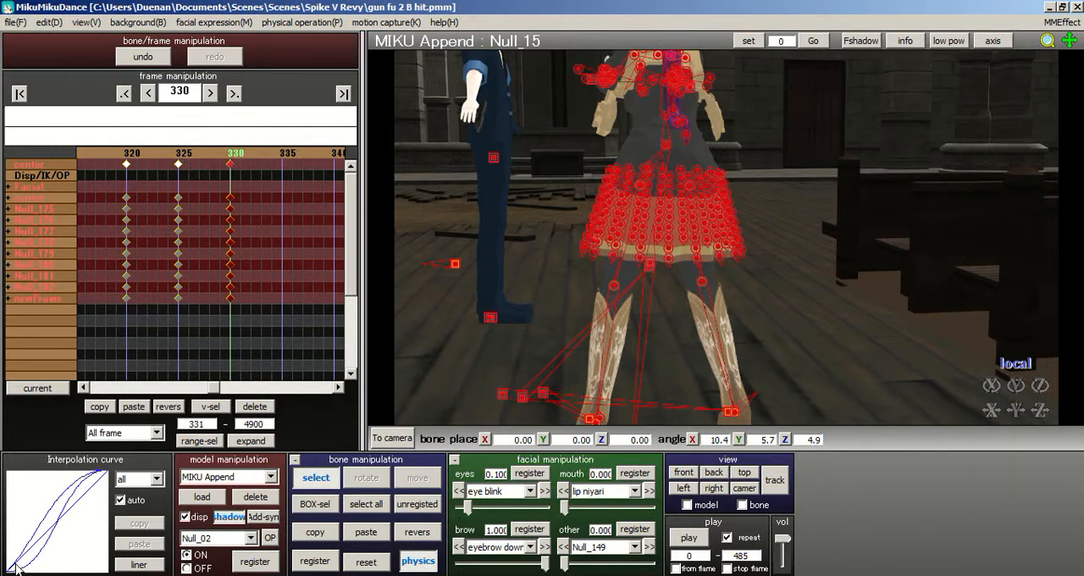
# - Inspect the x-axis and z-axis movement interpolation for the frame 330 keyframes and check the pose at frames 335 and 329
pyautogui.click(141, 480)
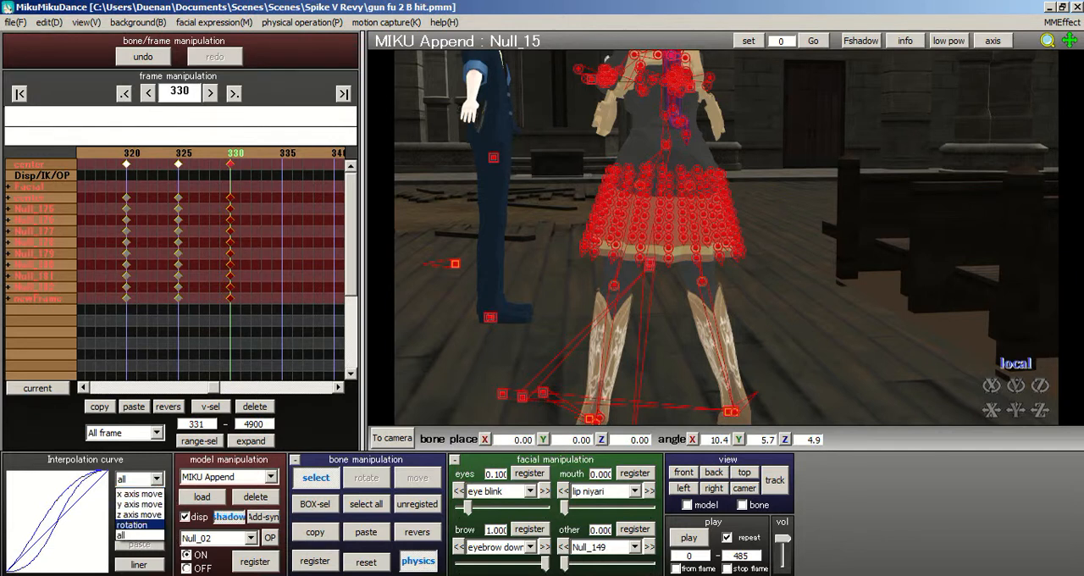
pyautogui.click(149, 493)
pyautogui.click(146, 479)
pyautogui.click(139, 514)
pyautogui.click(140, 479)
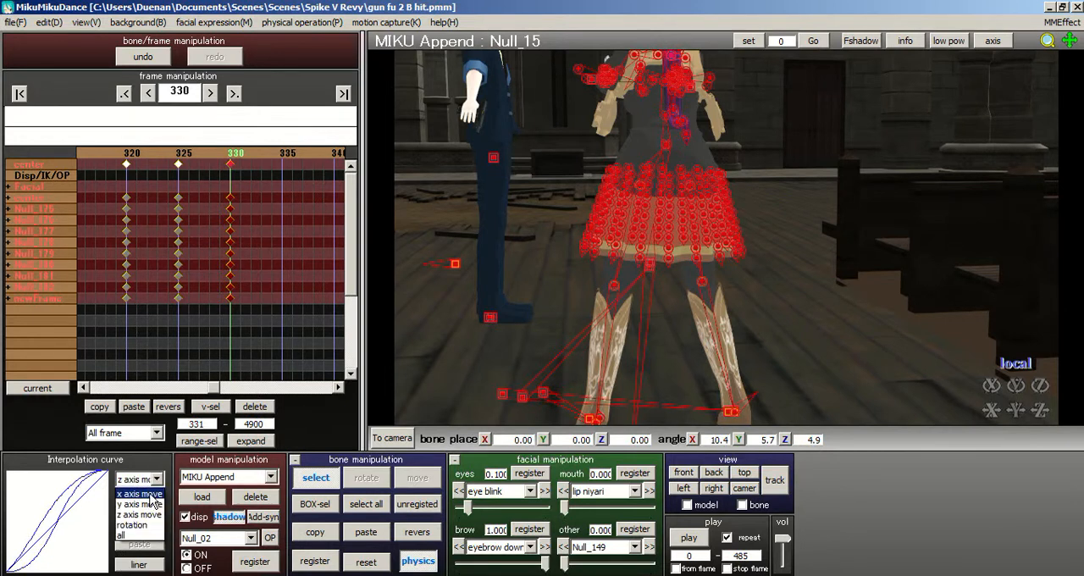
pyautogui.click(240, 360)
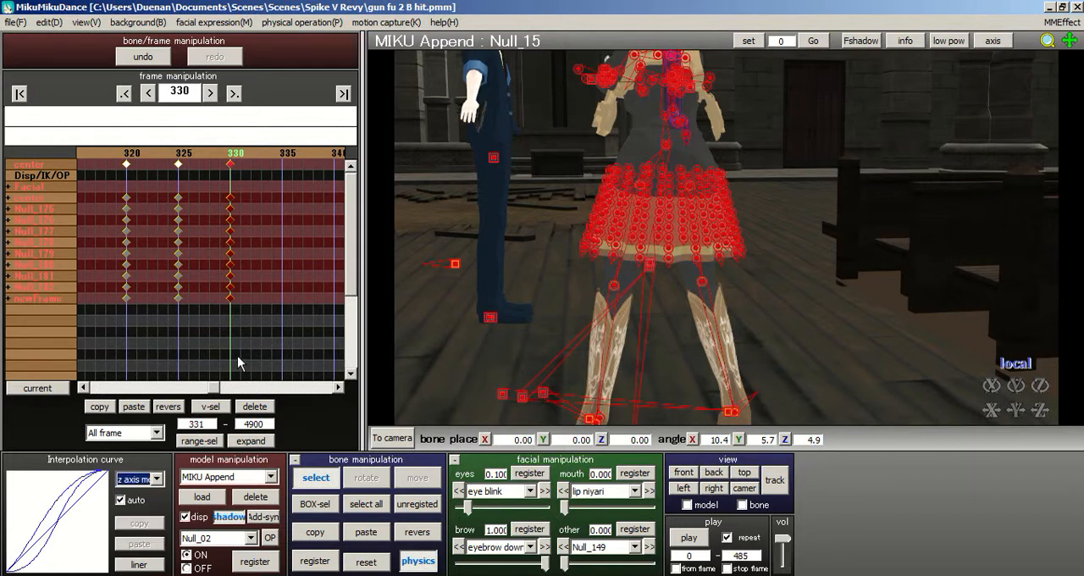
pyautogui.click(286, 156)
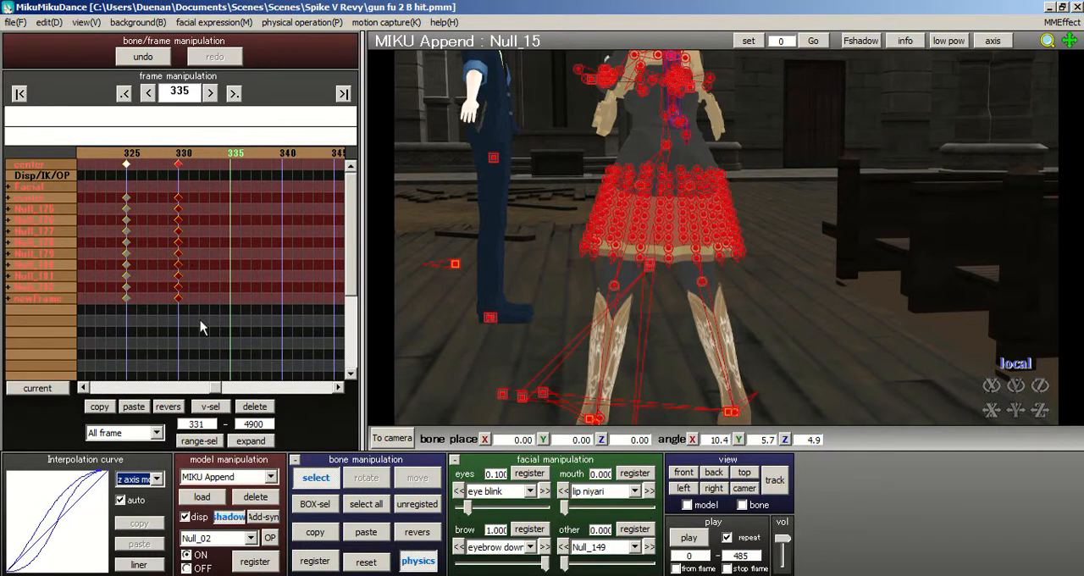
pyautogui.click(178, 163)
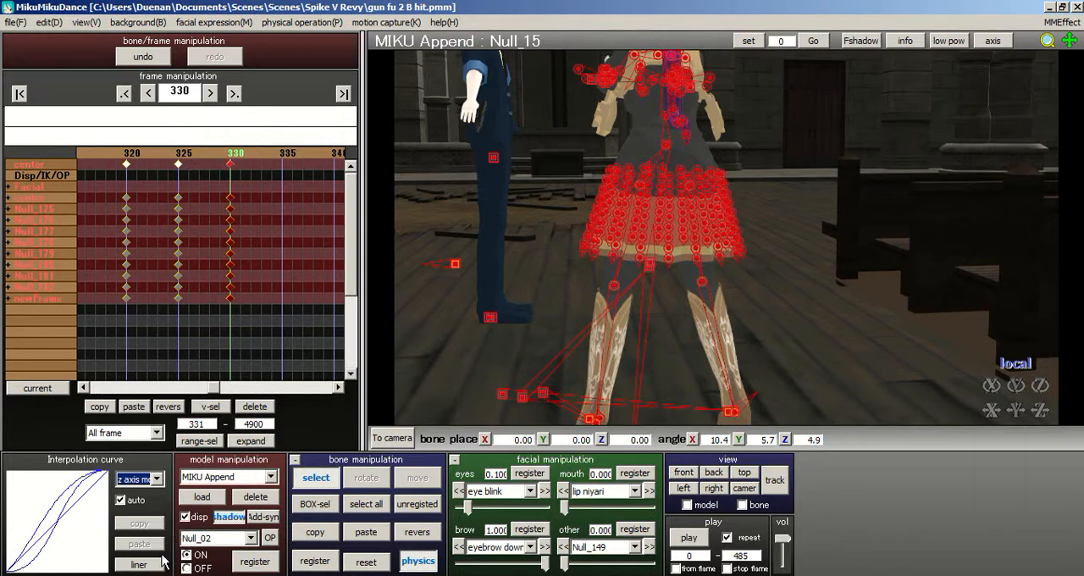
pyautogui.click(214, 158)
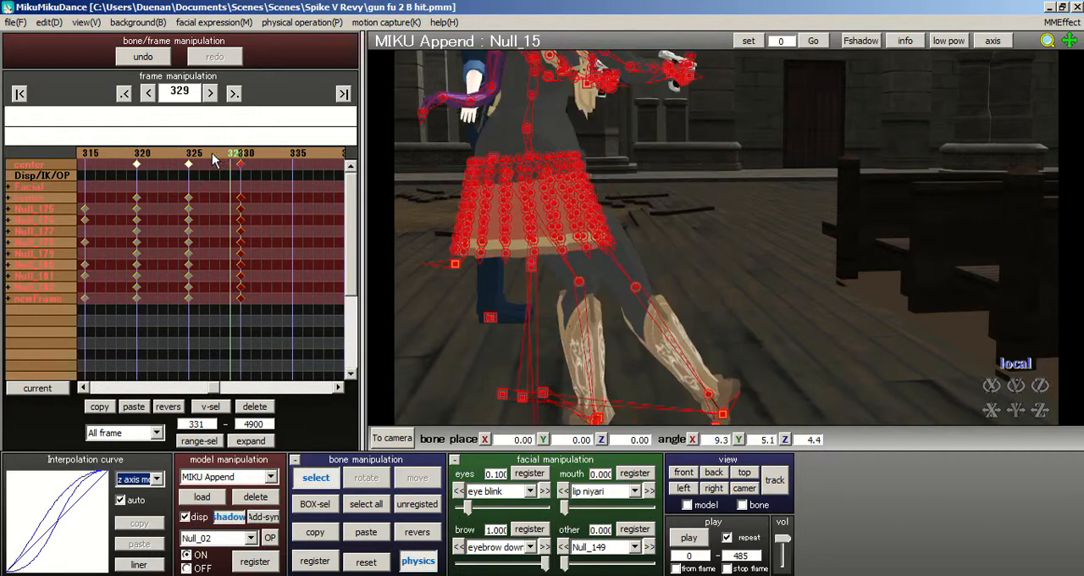
pyautogui.click(242, 155)
pyautogui.click(242, 155)
pyautogui.click(241, 155)
# - Reset the interpolation curves of all channels to linear for the model's frame 330 keyframes
pyautogui.click(157, 478)
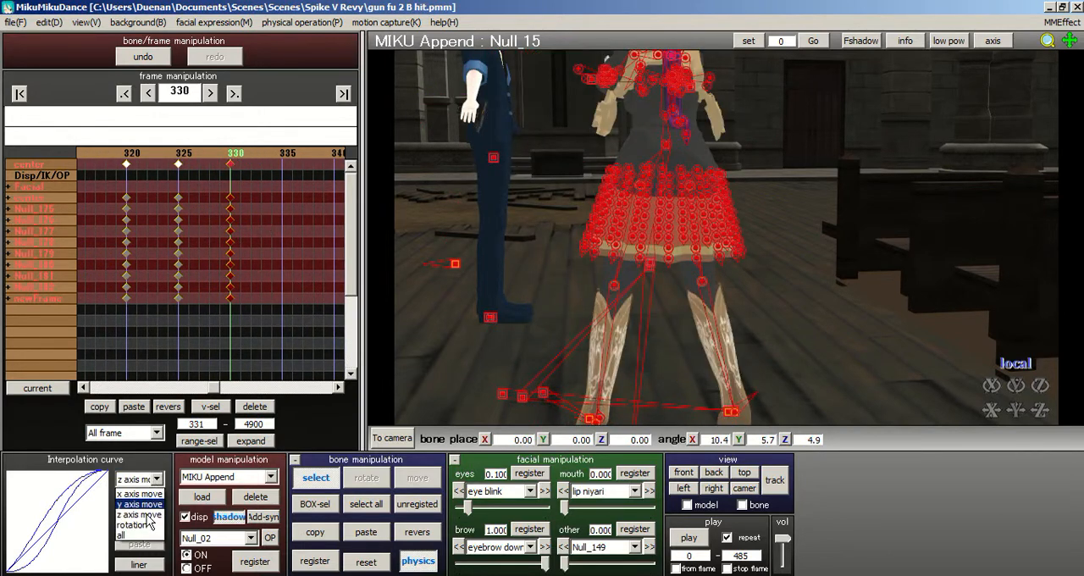
pyautogui.click(135, 542)
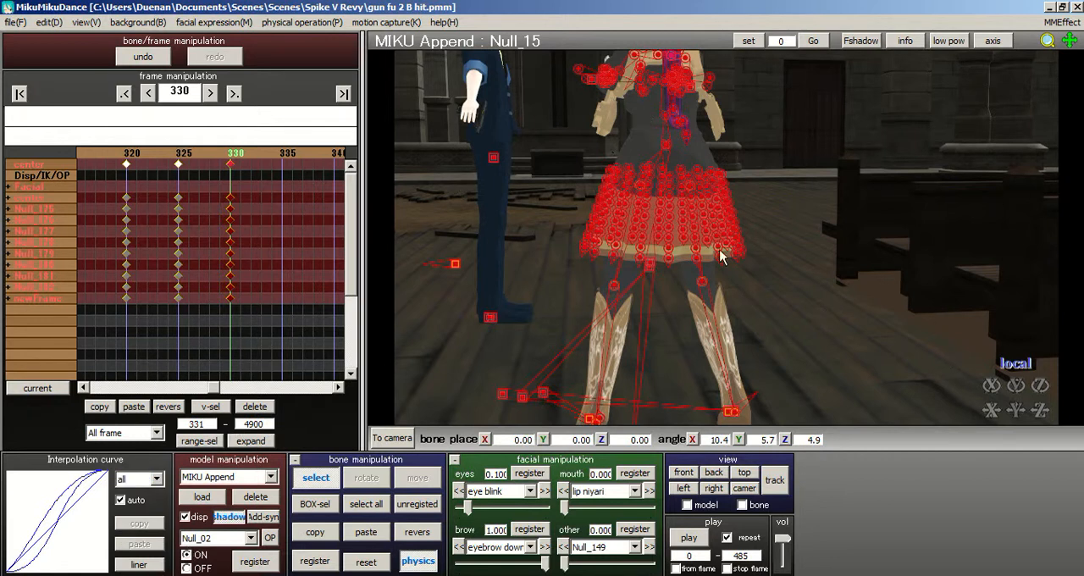
pyautogui.moveTo(646, 314); pyautogui.dragTo(621, 324, button='right')
pyautogui.scroll(3, 621, 324)
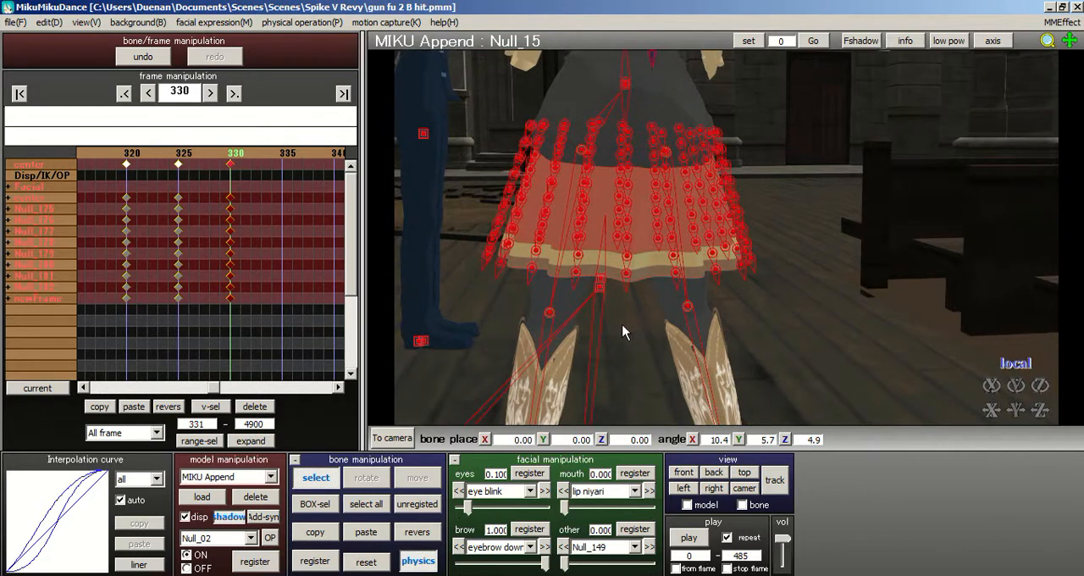
pyautogui.scroll(-4, 622, 323)
pyautogui.scroll(3, 612, 313)
pyautogui.scroll(-3, 612, 313)
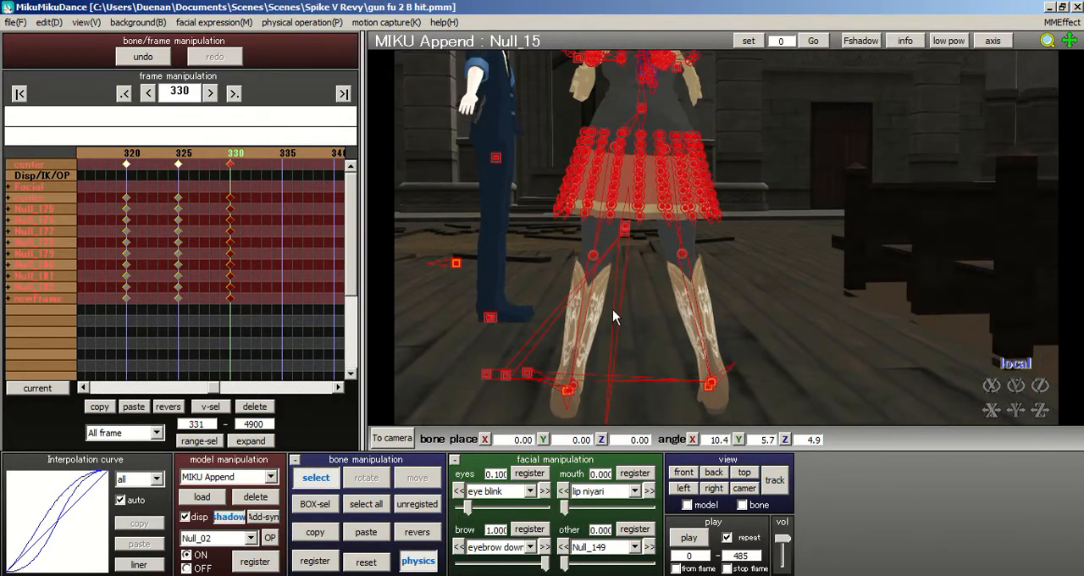
pyautogui.moveTo(612, 306); pyautogui.dragTo(687, 284, button='right')
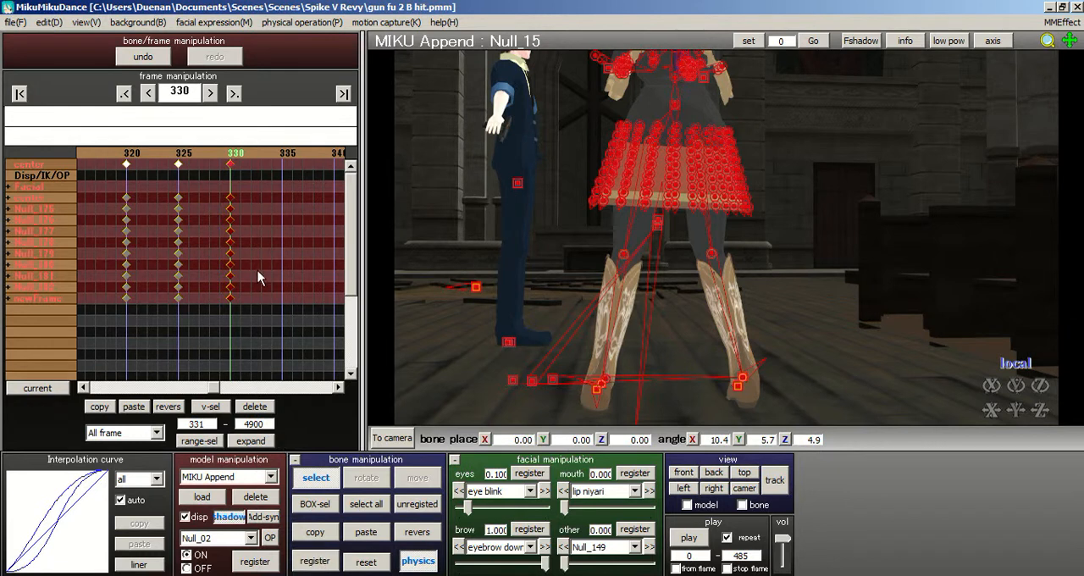
pyautogui.moveTo(239, 341); pyautogui.dragTo(216, 129)
pyautogui.click(133, 479)
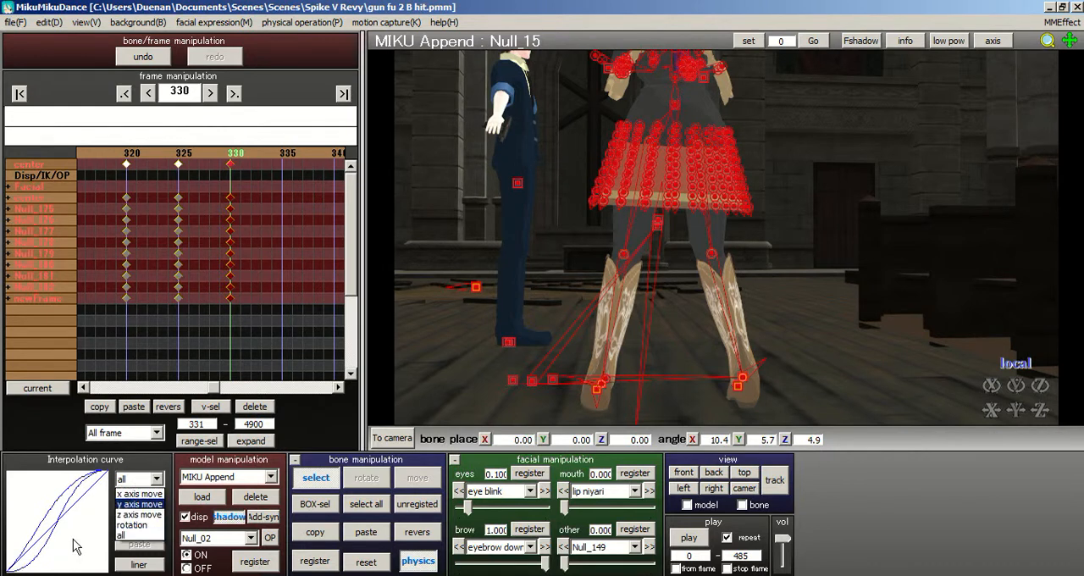
pyautogui.click(127, 535)
pyautogui.click(139, 564)
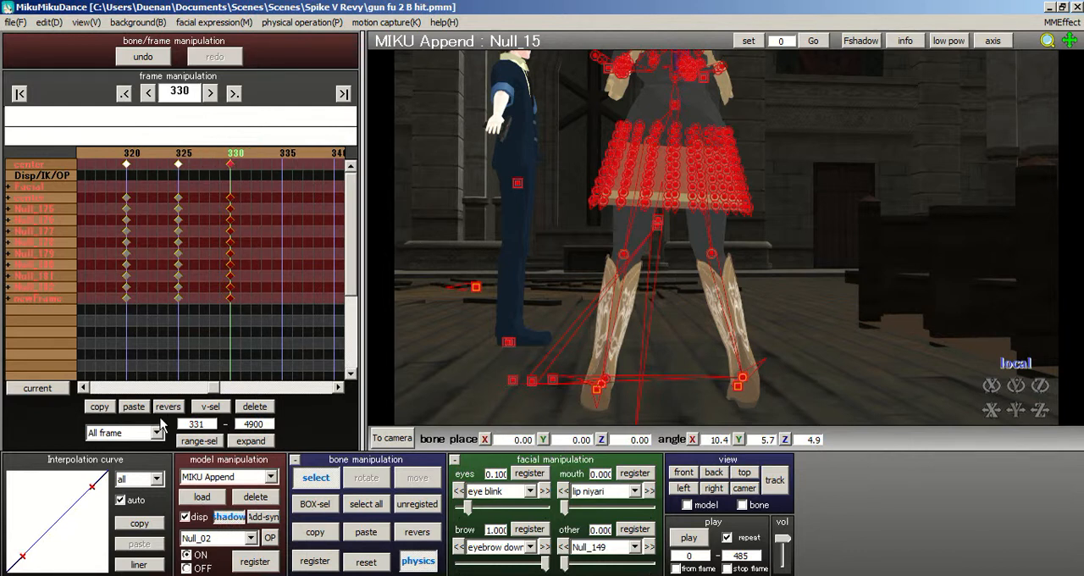
# - Register keyframes for all of the model's bones at frame 326
pyautogui.press('Left')
pyautogui.press('Left')
pyautogui.press('Left')
pyautogui.press('Left')
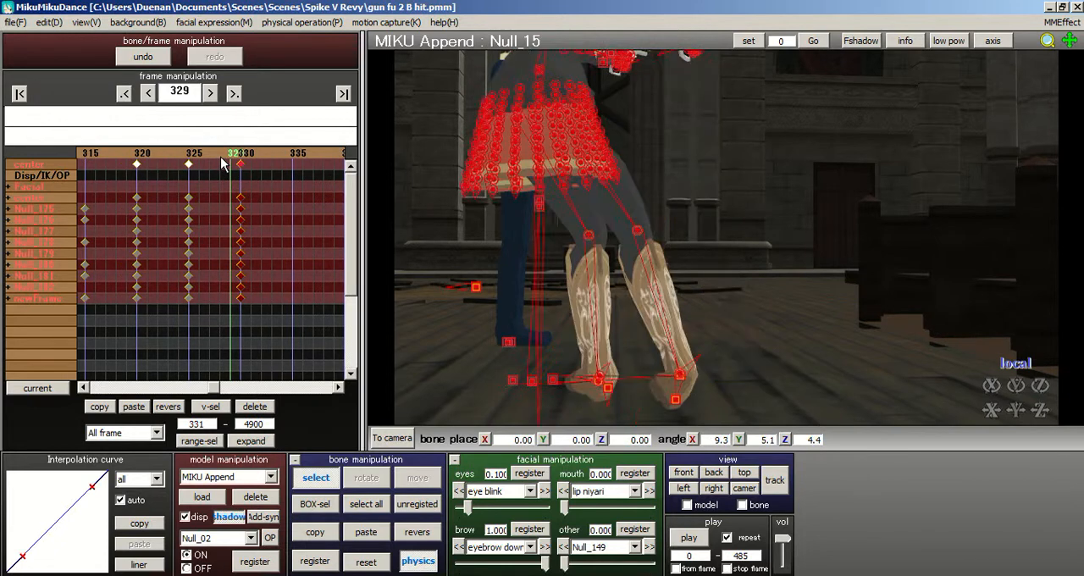
pyautogui.press('Left')
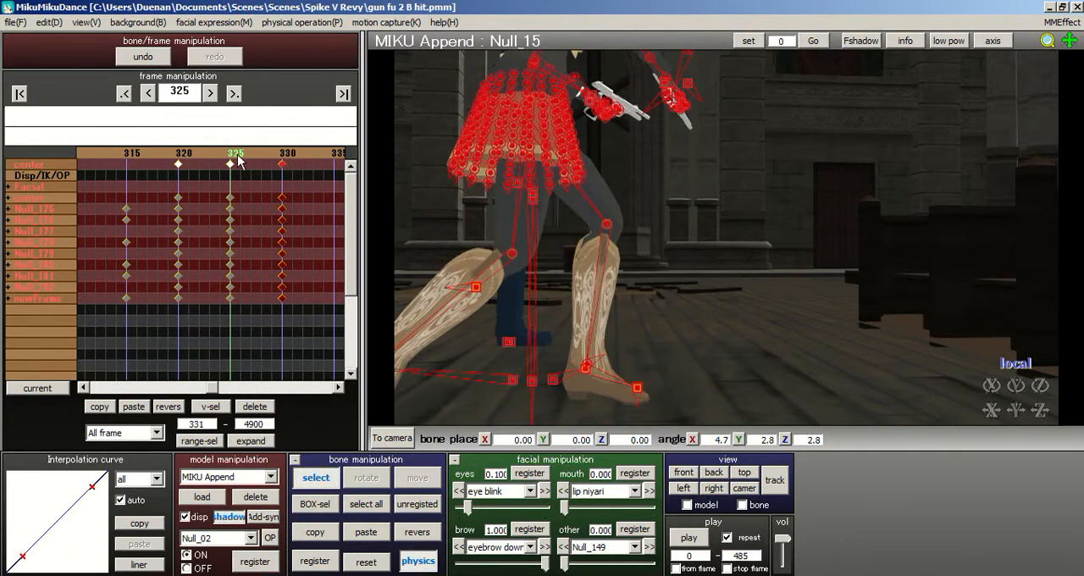
pyautogui.press('Right')
pyautogui.press('Right')
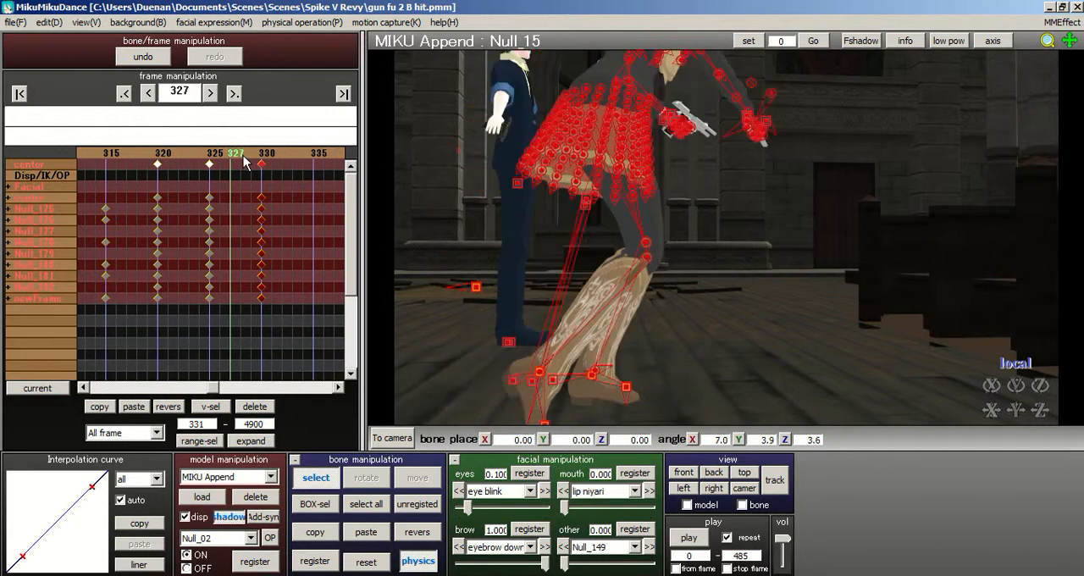
pyautogui.press('Left')
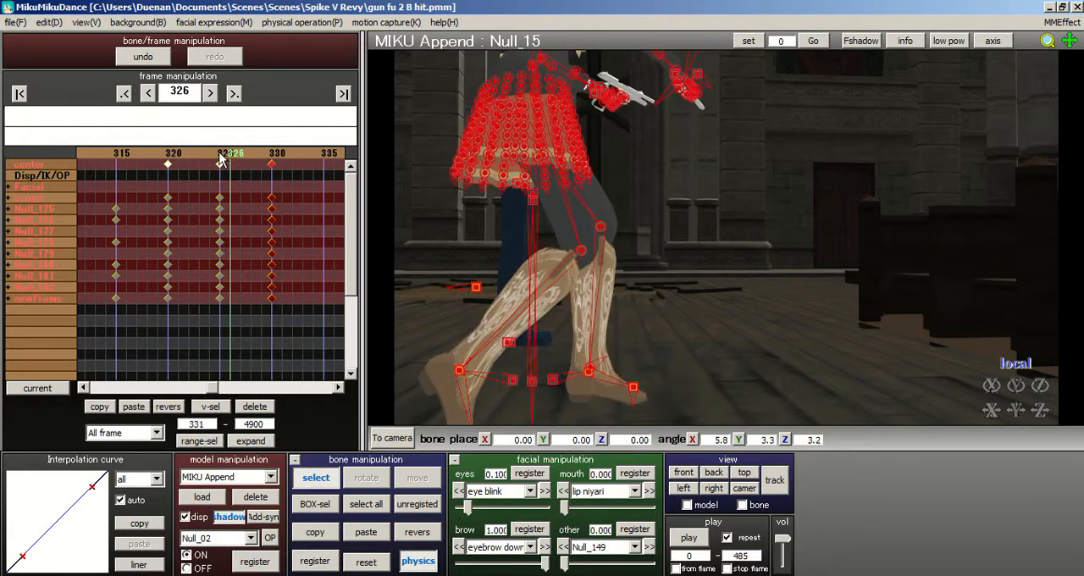
pyautogui.press('Left')
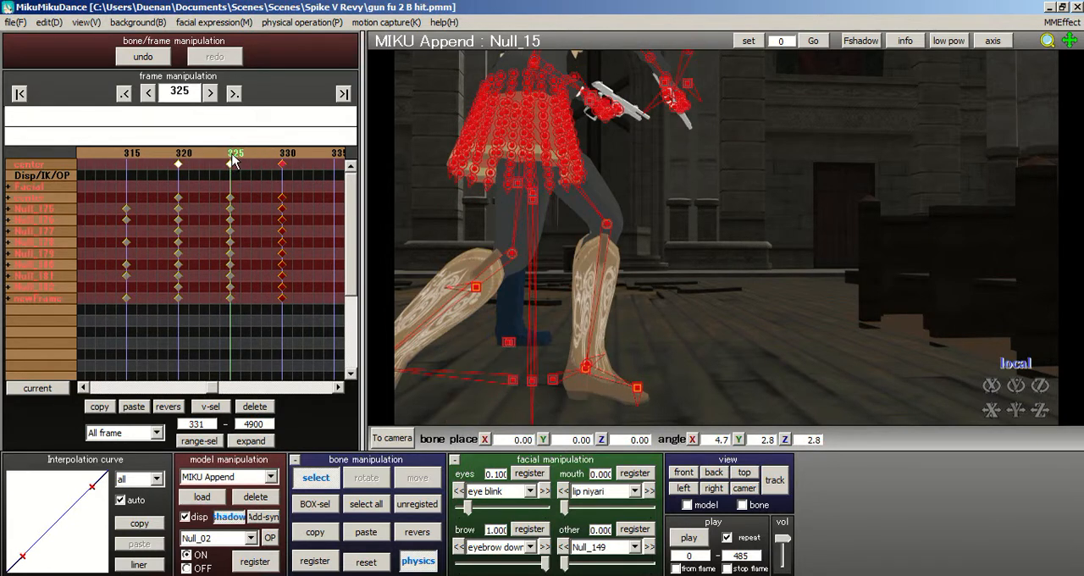
pyautogui.press('Right')
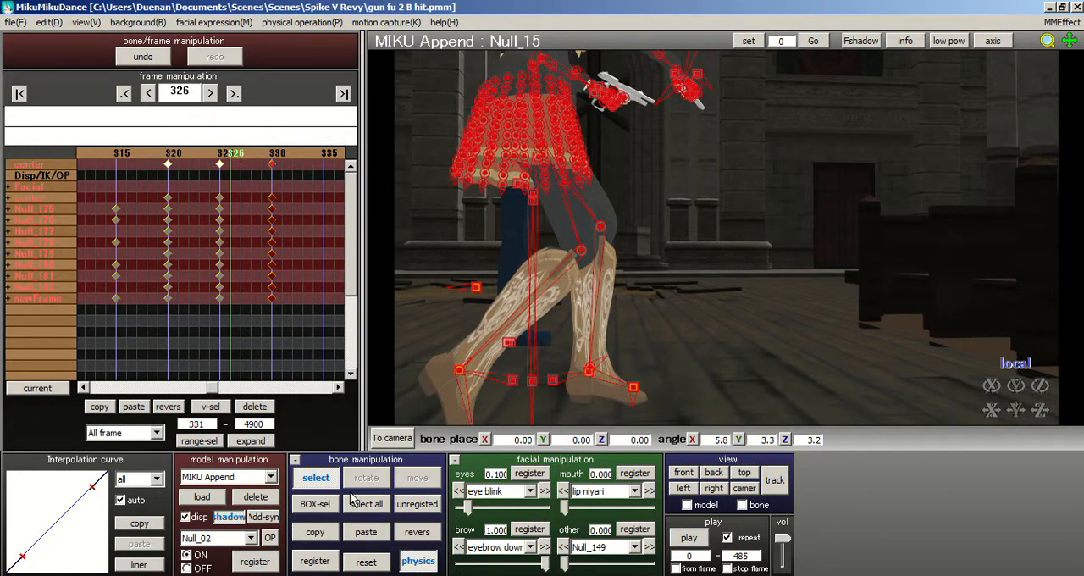
pyautogui.click(314, 560)
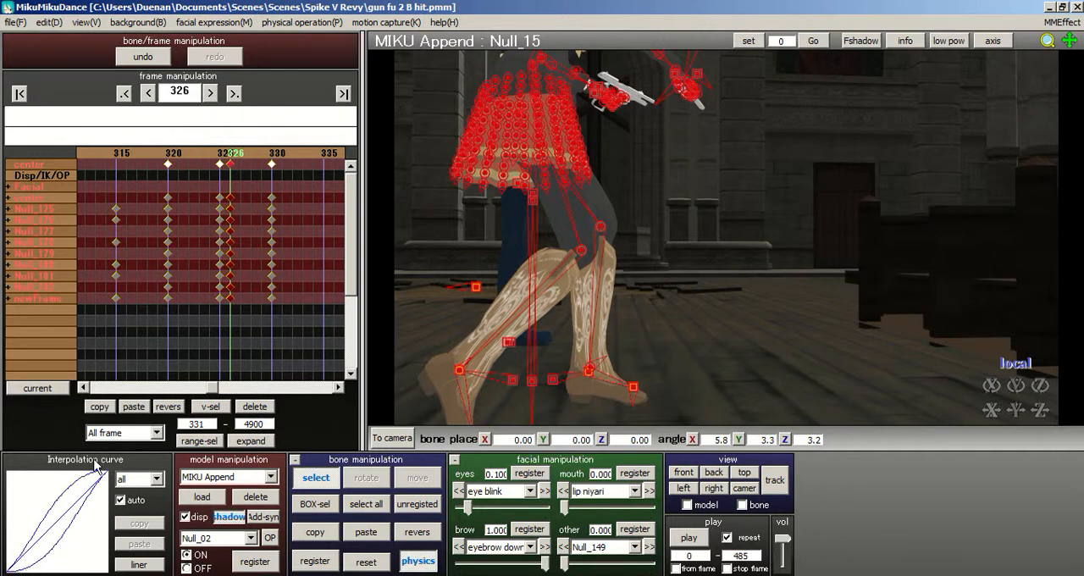
# - Examine the turning motion of the legs by stepping back and forth between frames 325 and 330
pyautogui.click(241, 162)
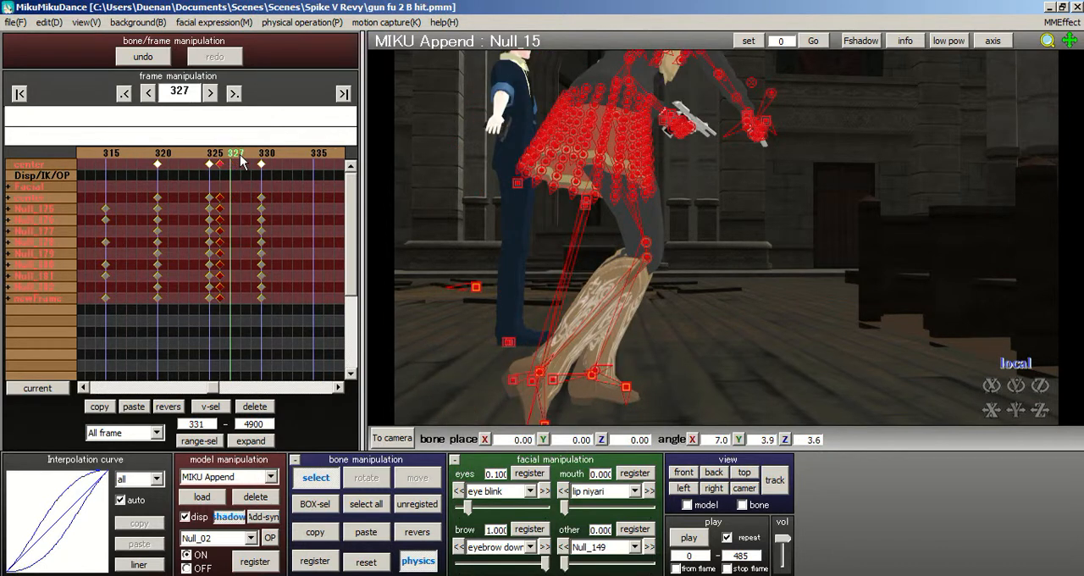
pyautogui.click(246, 162)
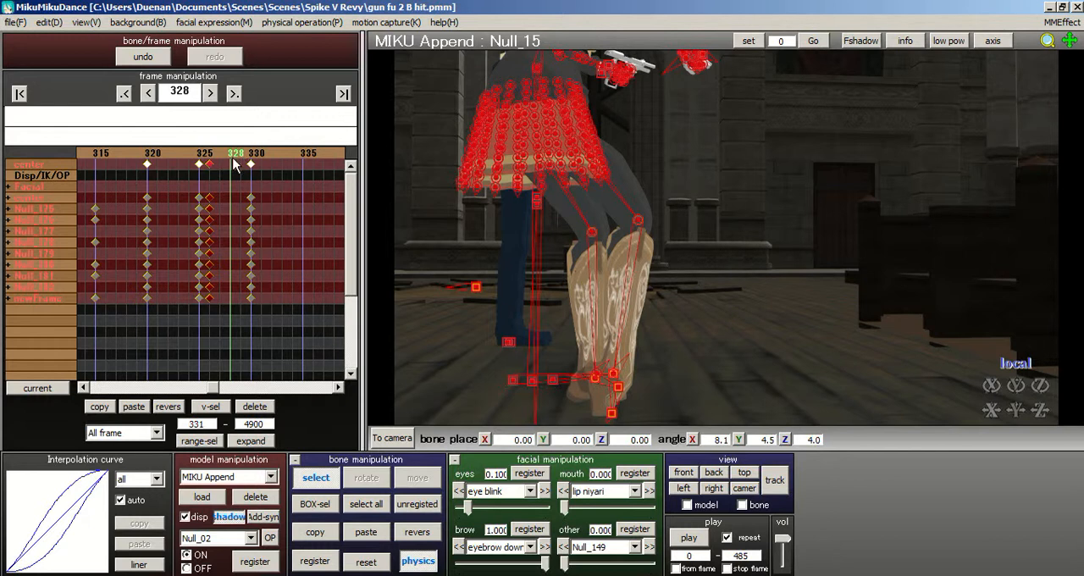
pyautogui.click(243, 163)
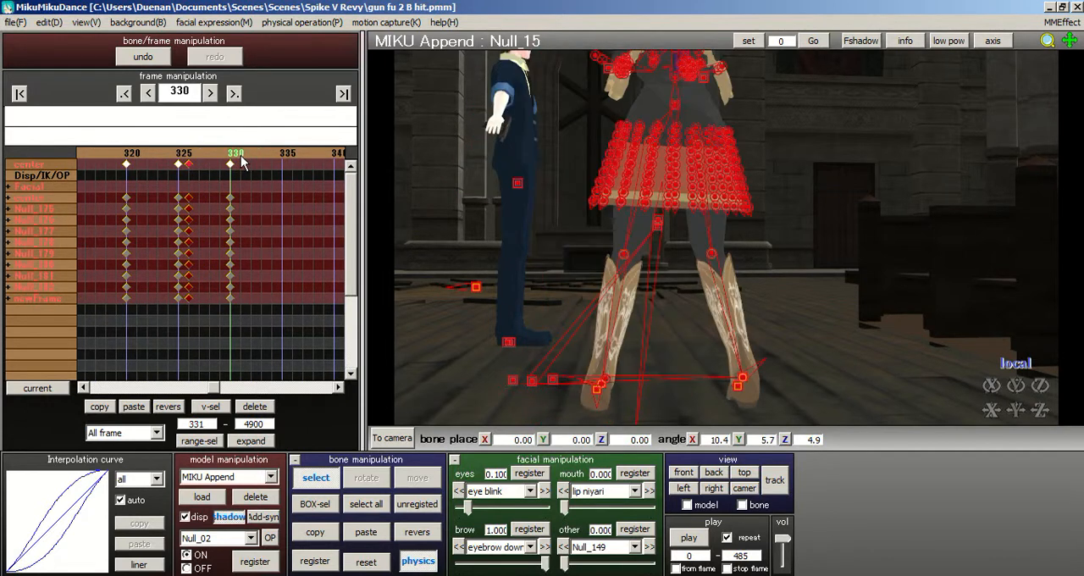
pyautogui.click(218, 156)
pyautogui.click(216, 154)
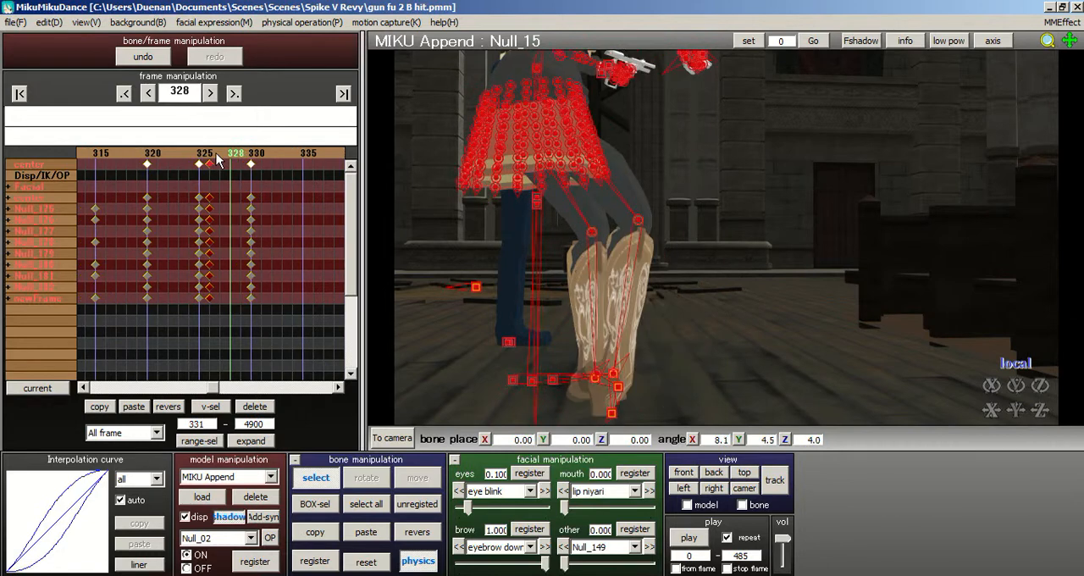
pyautogui.click(218, 158)
pyautogui.click(219, 158)
pyautogui.click(219, 158)
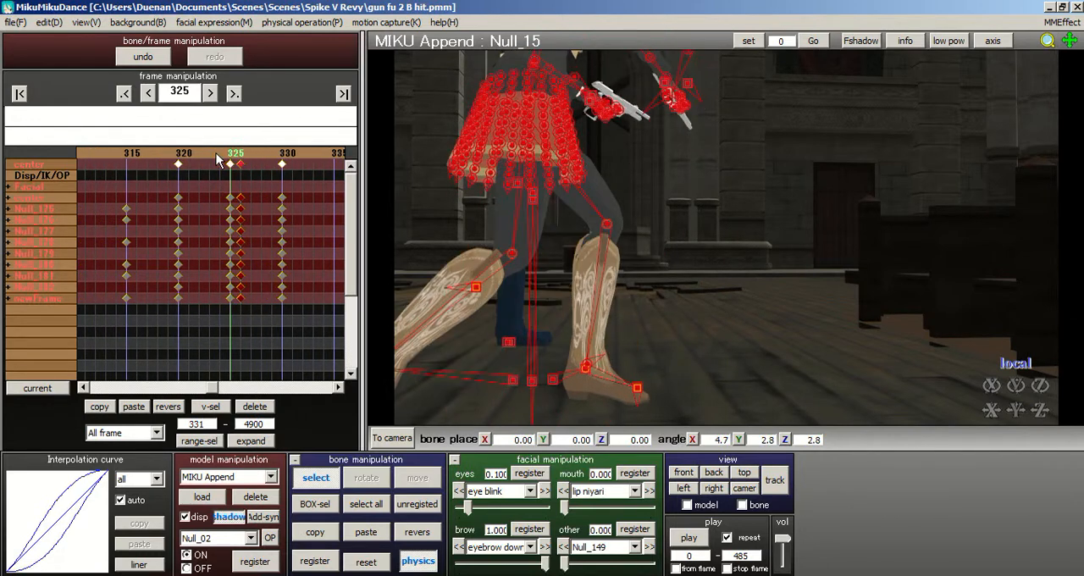
pyautogui.click(241, 159)
pyautogui.click(242, 159)
pyautogui.click(243, 160)
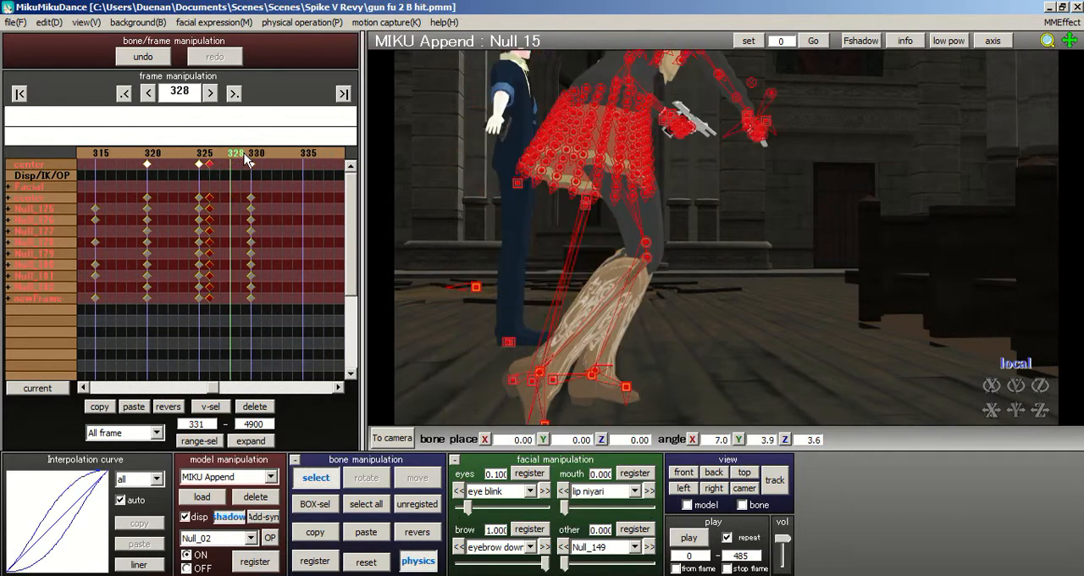
pyautogui.click(247, 161)
pyautogui.click(244, 159)
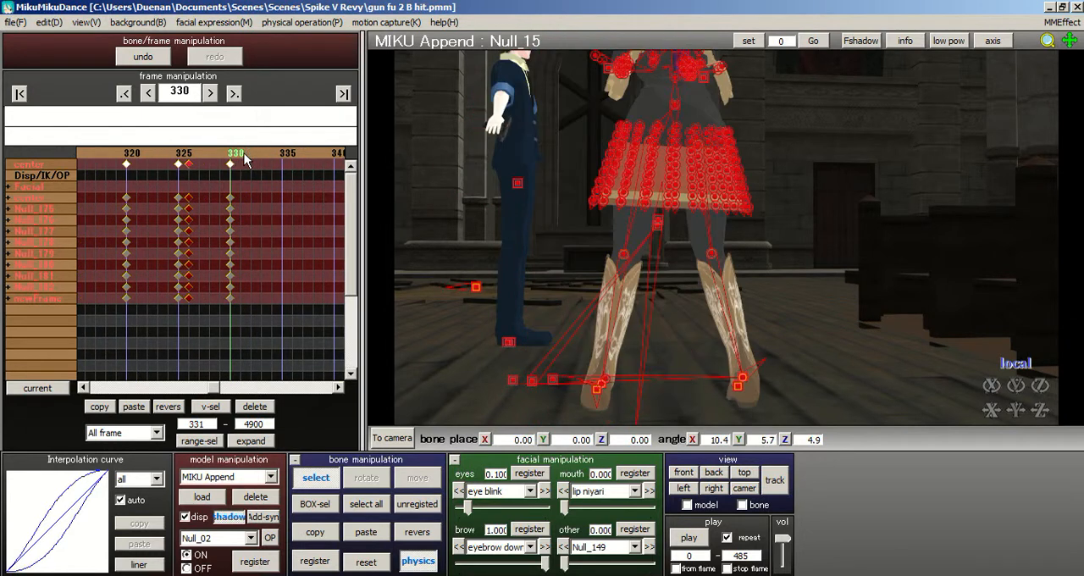
# - Return to the start of the animation and register keyframes for all of the model's bones at frame 10
pyautogui.click(20, 94)
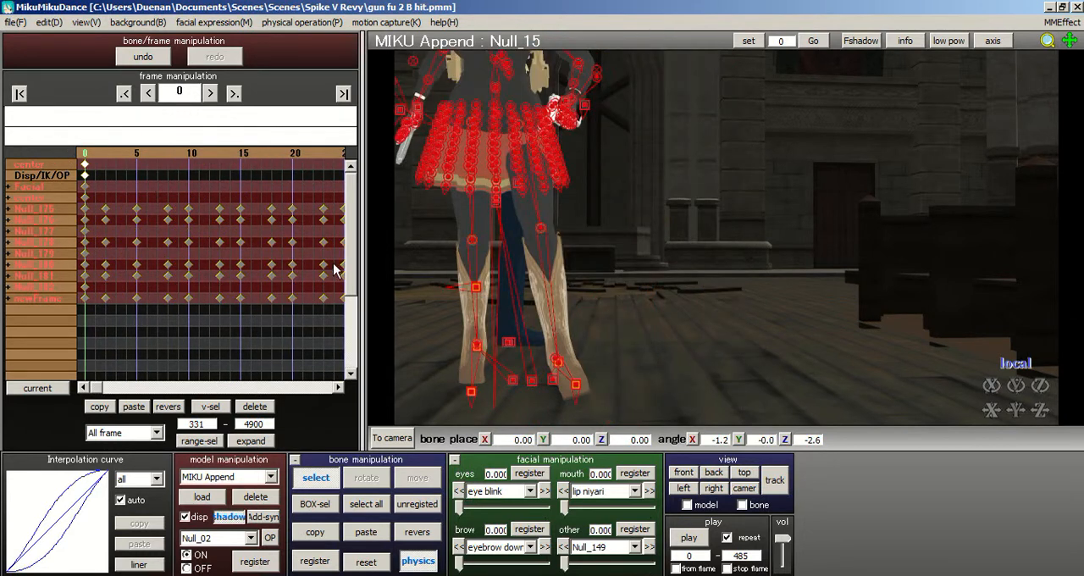
pyautogui.scroll(-5, 545, 275)
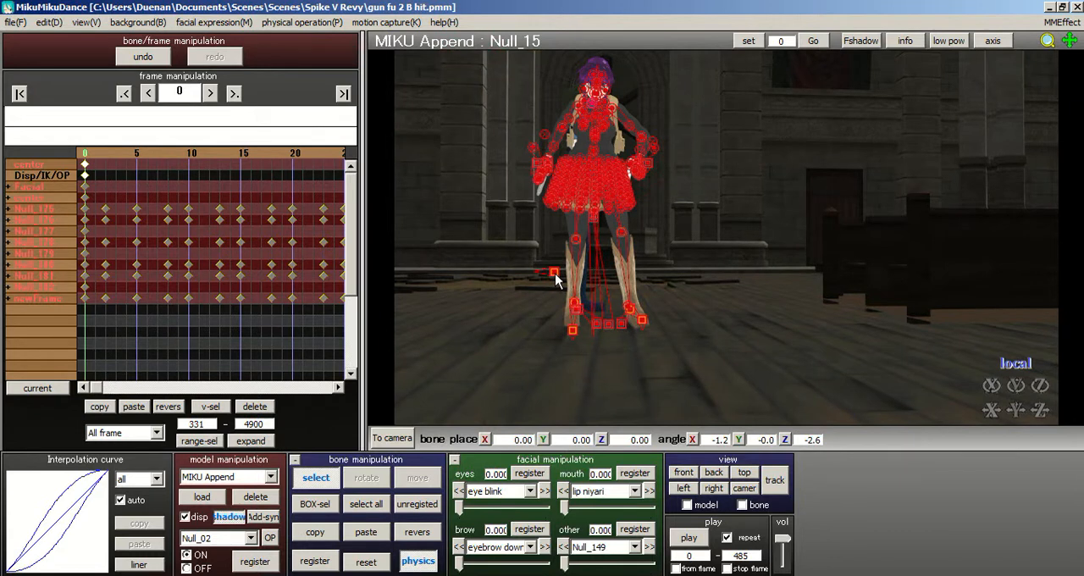
pyautogui.scroll(3, 557, 280)
pyautogui.moveTo(118, 153); pyautogui.dragTo(171, 150)
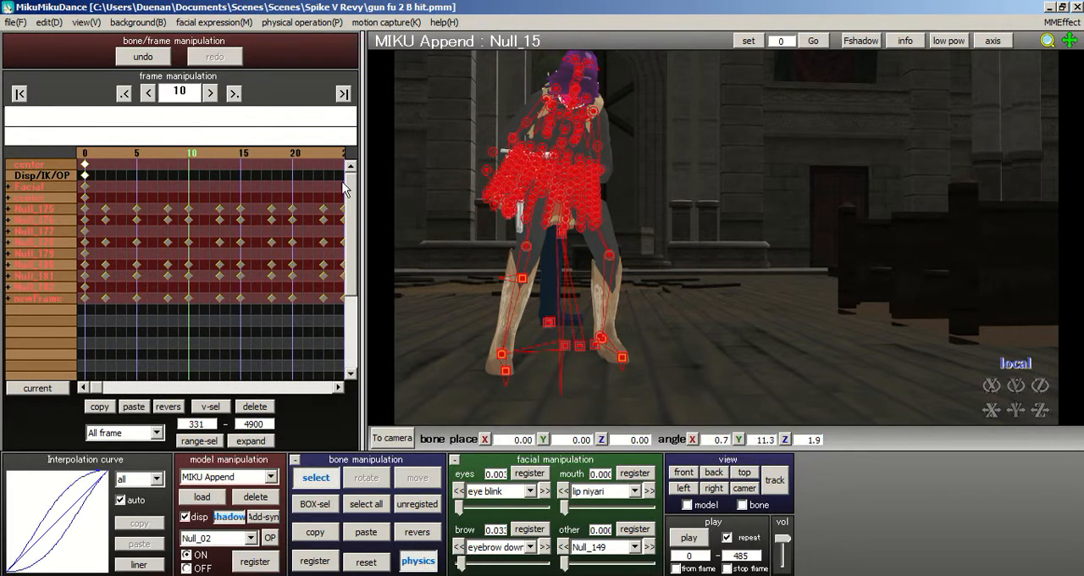
pyautogui.click(314, 561)
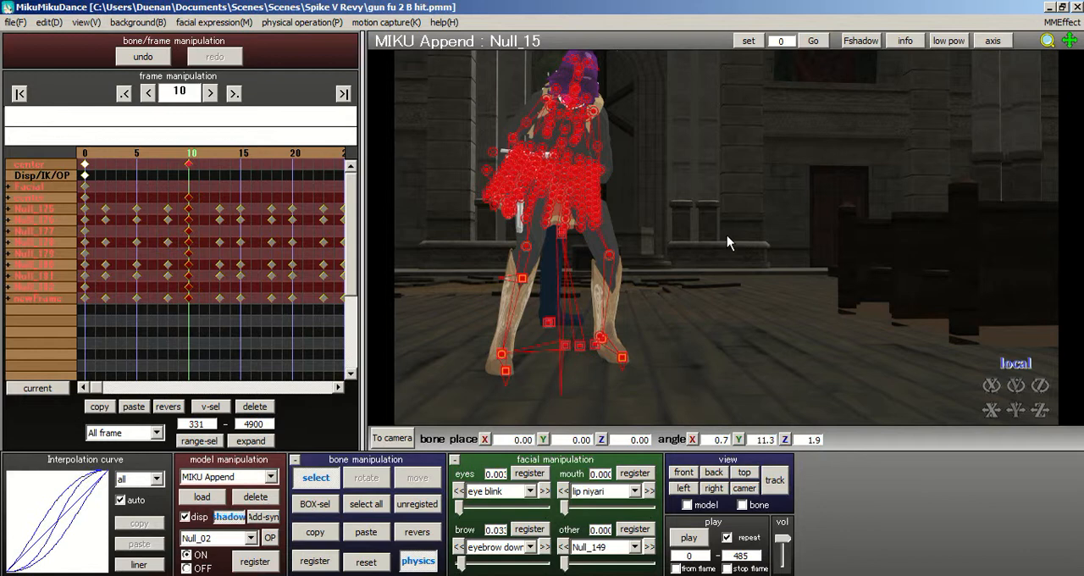
# - Register keyframes for all of the model's bones at frame 23
pyautogui.scroll(3, 762, 203)
pyautogui.scroll(1, 798, 218)
pyautogui.moveTo(871, 229); pyautogui.dragTo(751, 256, button='right')
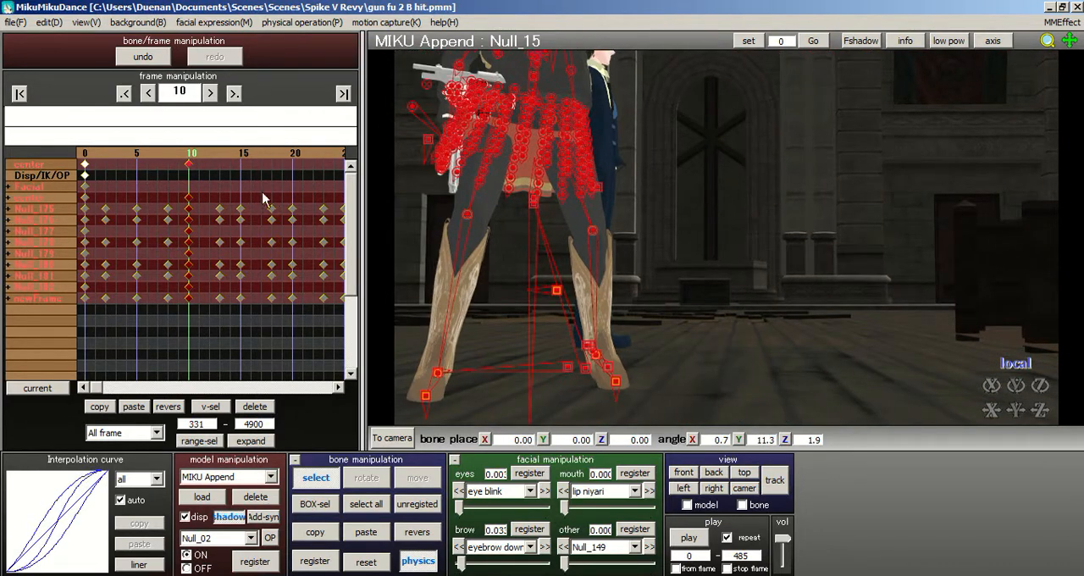
pyautogui.moveTo(228, 156); pyautogui.dragTo(258, 148)
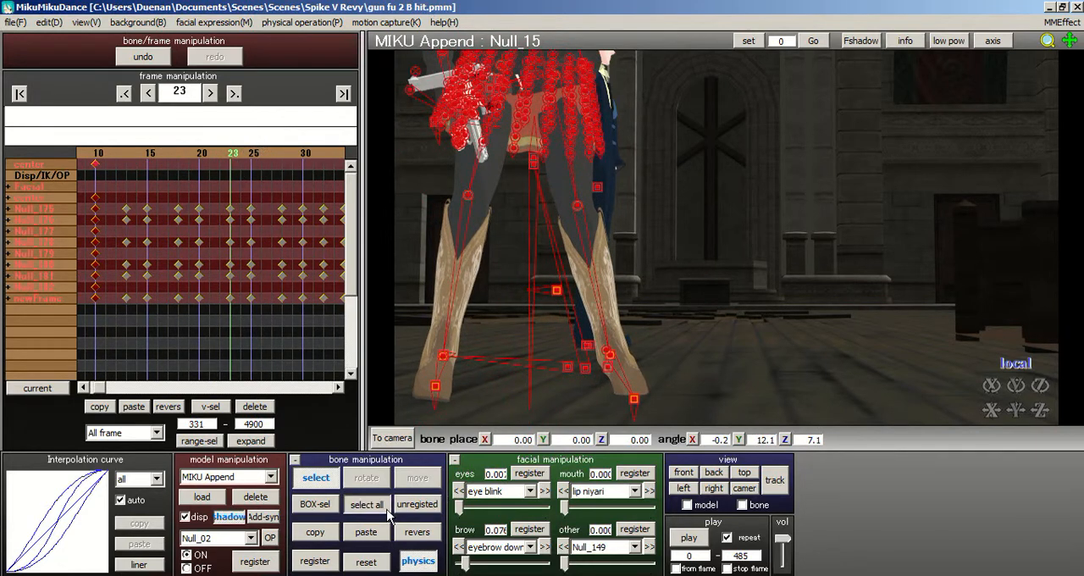
pyautogui.click(314, 561)
# - Rotate the upper leg bone Null_86 at frame 23 to about X 39.0, Y 2.4, Z -22.7
pyautogui.moveTo(740, 260); pyautogui.dragTo(683, 227, button='right')
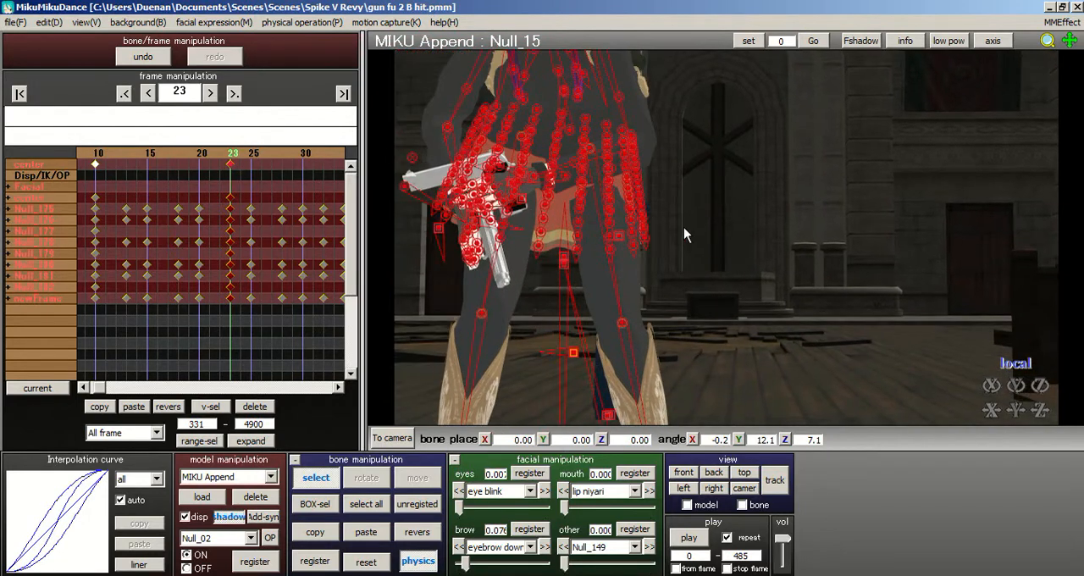
pyautogui.click(590, 150)
pyautogui.click(366, 477)
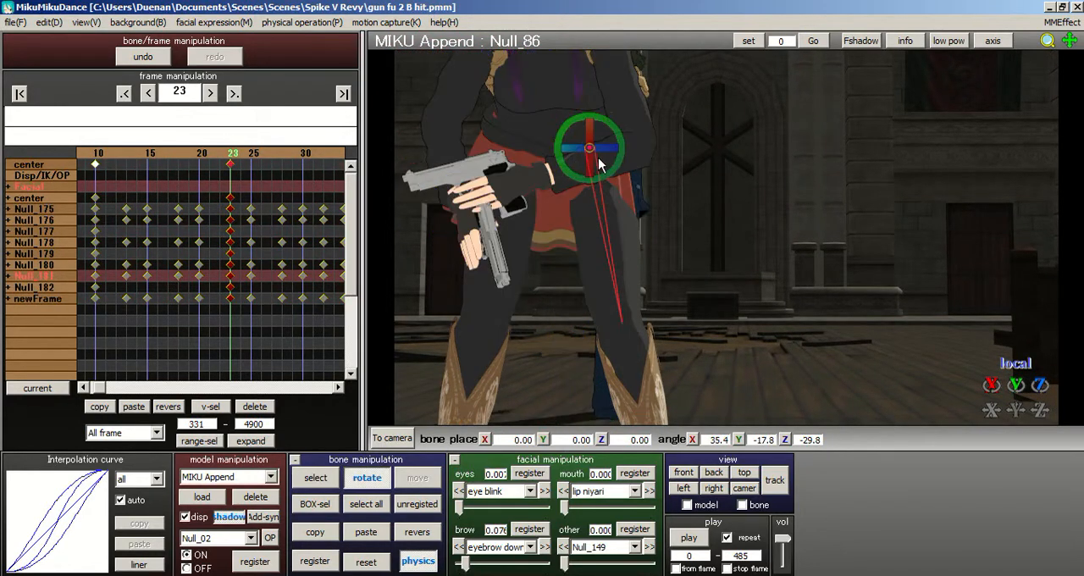
pyautogui.moveTo(603, 154); pyautogui.dragTo(625, 230)
# - Rotate the other upper leg bone, Null_82, at frame 23 to about X 36.4, Y -2.3, Z 2.9
pyautogui.click(316, 476)
pyautogui.click(520, 137)
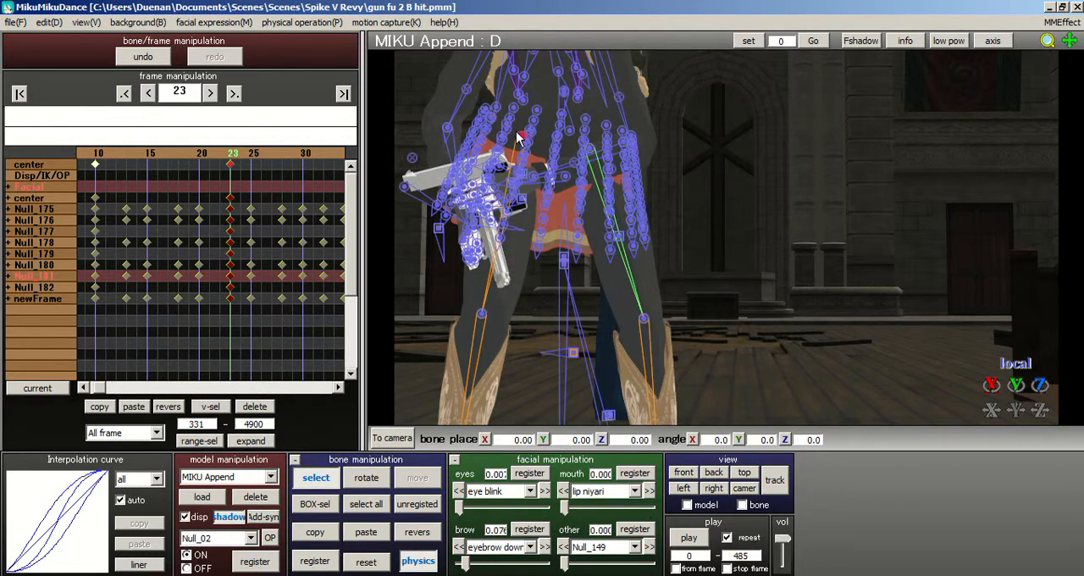
pyautogui.click(521, 138)
pyautogui.click(366, 479)
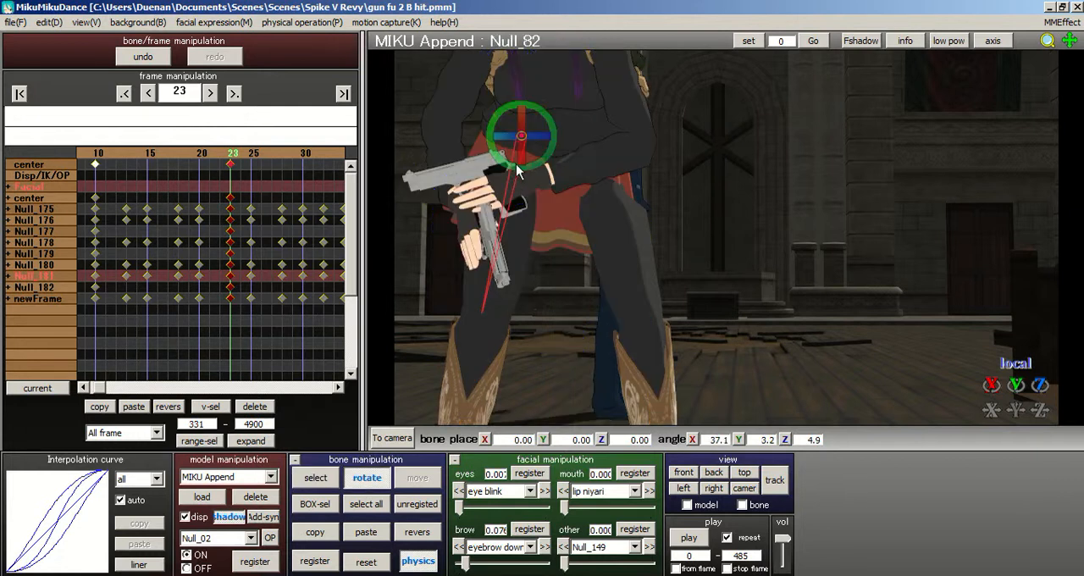
pyautogui.moveTo(502, 144); pyautogui.dragTo(512, 353)
# - Register the adjusted leg pose at frame 23 for all bones, and register Null_86 again on its own
pyautogui.click(378, 505)
pyautogui.click(312, 561)
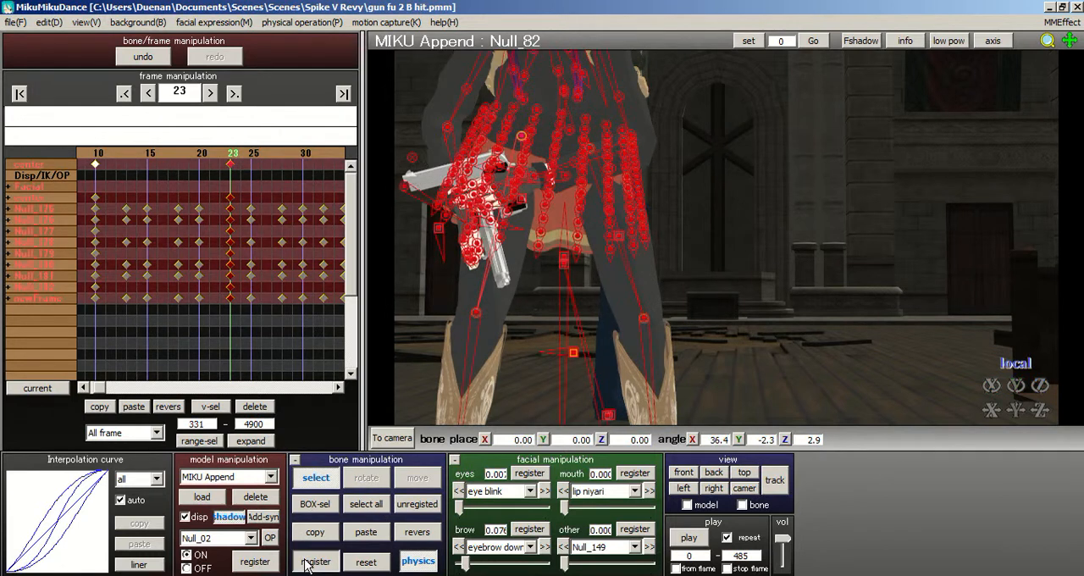
pyautogui.click(590, 149)
pyautogui.click(322, 562)
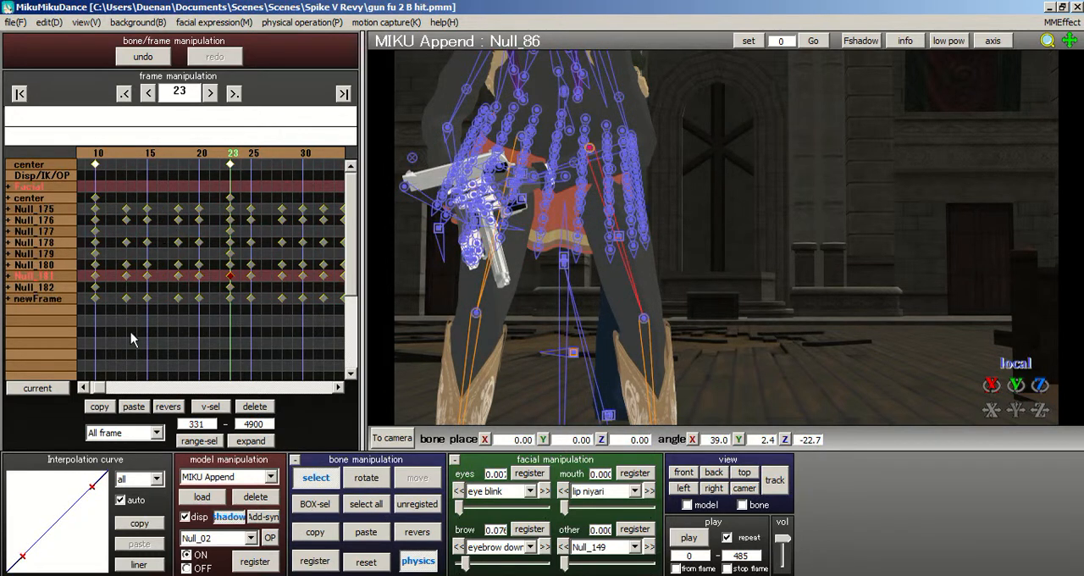
# - Expand the Null_181 bone group and delete Null_86's keyframes at frames 18 and 20
pyautogui.click(8, 276)
pyautogui.moveTo(208, 282); pyautogui.dragTo(162, 291)
pyautogui.click(251, 407)
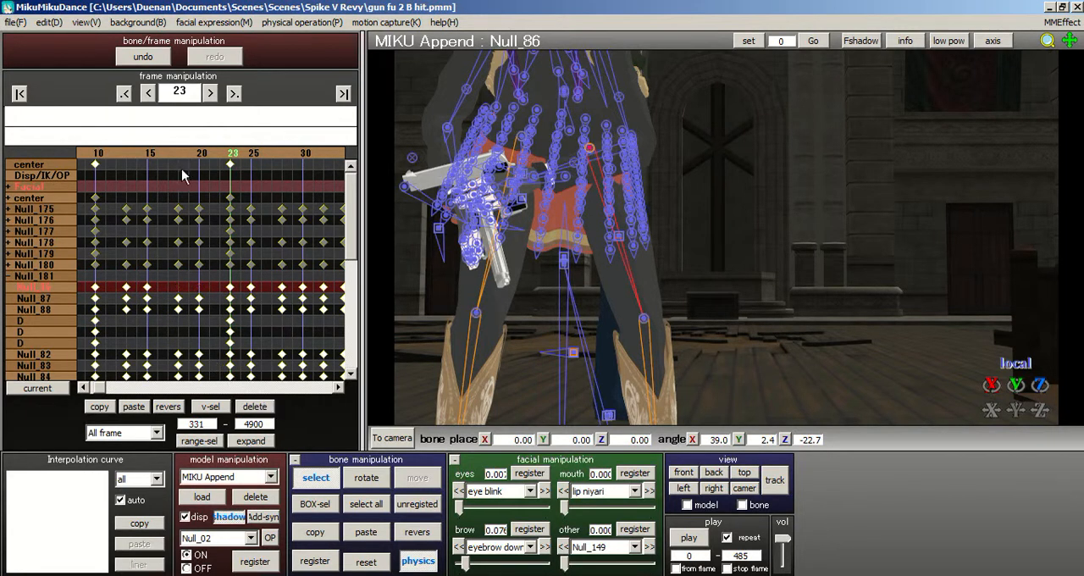
# - Examine the leg motion between frames 12 and 24 by stepping through the frames
pyautogui.press('Left')
pyautogui.press('Left')
pyautogui.press('Left')
pyautogui.press('Left')
pyautogui.press('Left')
pyautogui.press('Left')
pyautogui.press('Left')
pyautogui.press('Left')
pyautogui.press('Left')
pyautogui.press('Left')
pyautogui.press('Left')
pyautogui.press('Left')
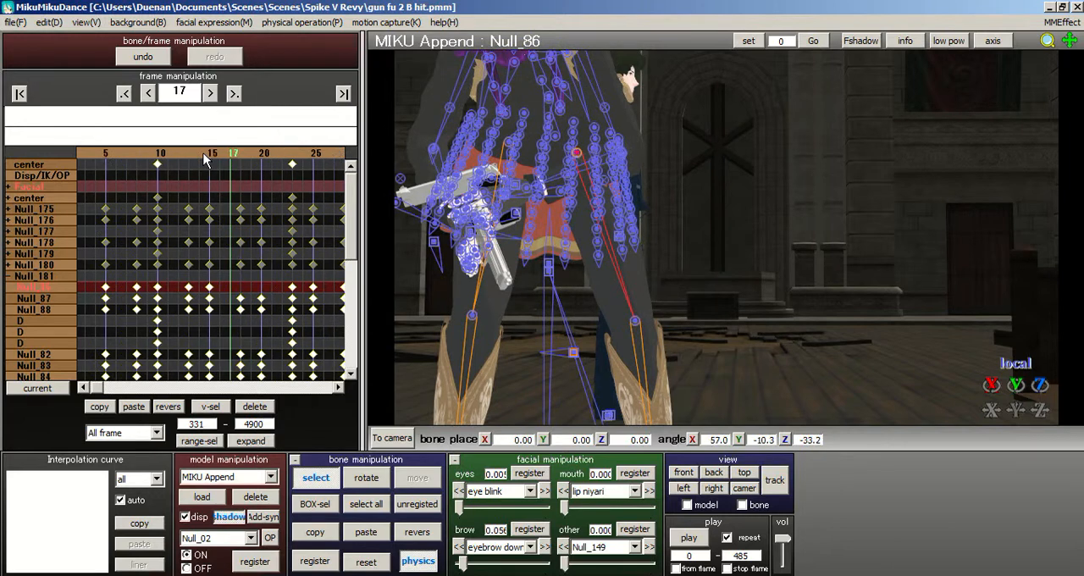
pyautogui.click(210, 155)
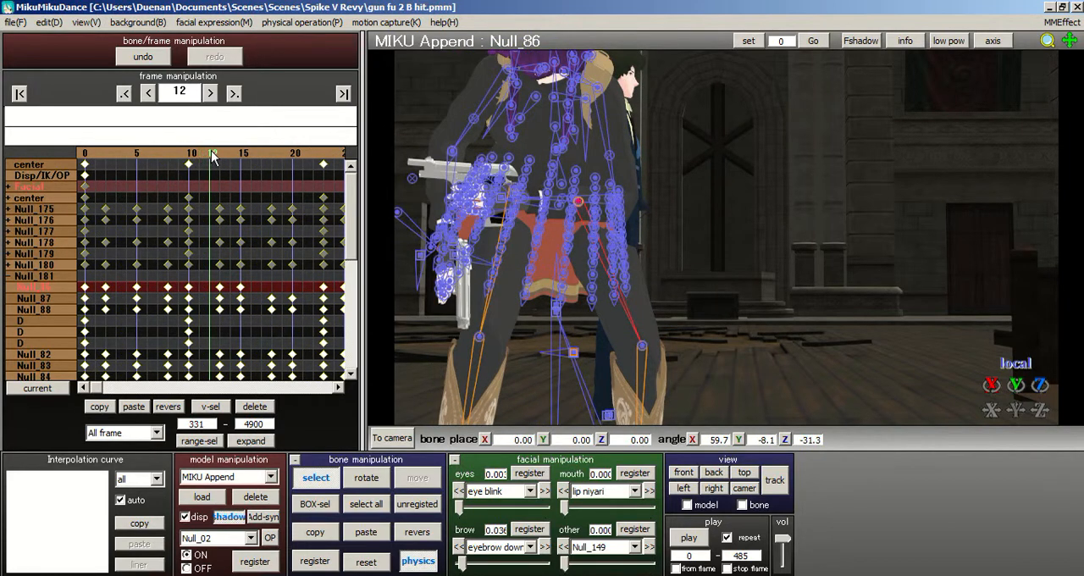
pyautogui.click(250, 151)
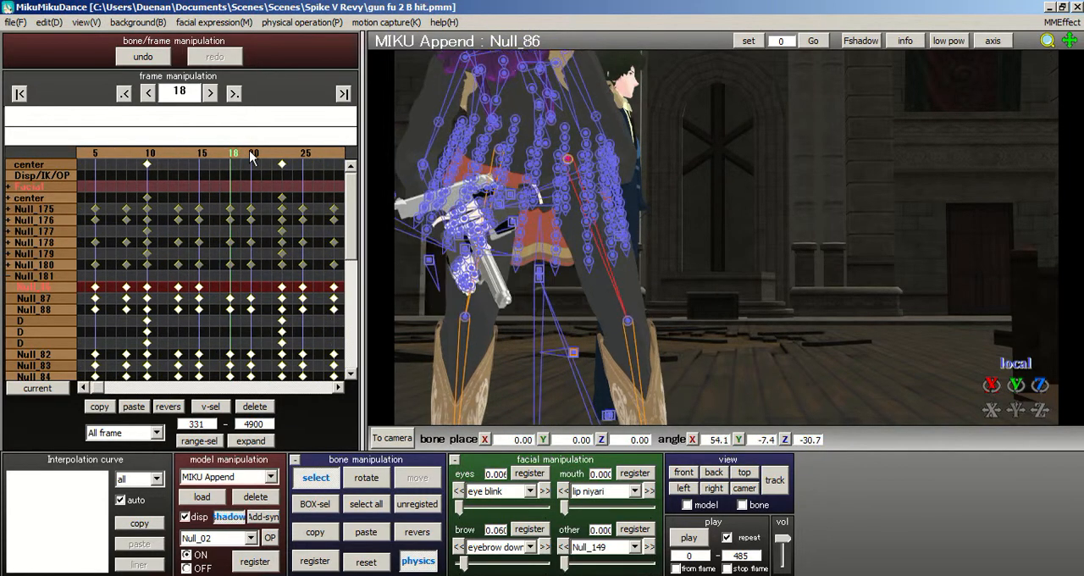
pyautogui.click(250, 155)
pyautogui.click(250, 155)
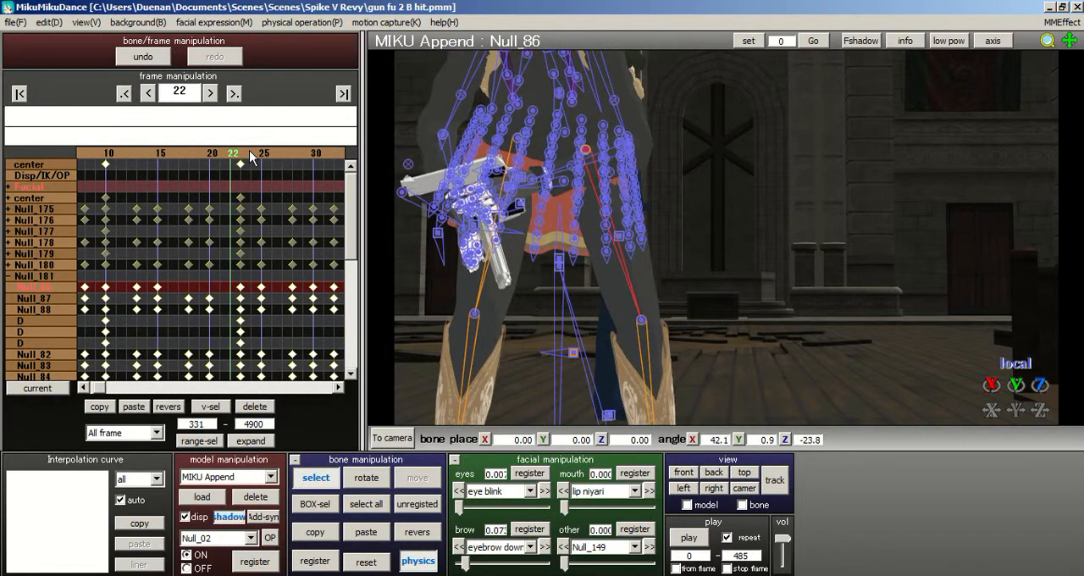
pyautogui.click(250, 155)
pyautogui.moveTo(714, 150); pyautogui.dragTo(718, 200, button='right')
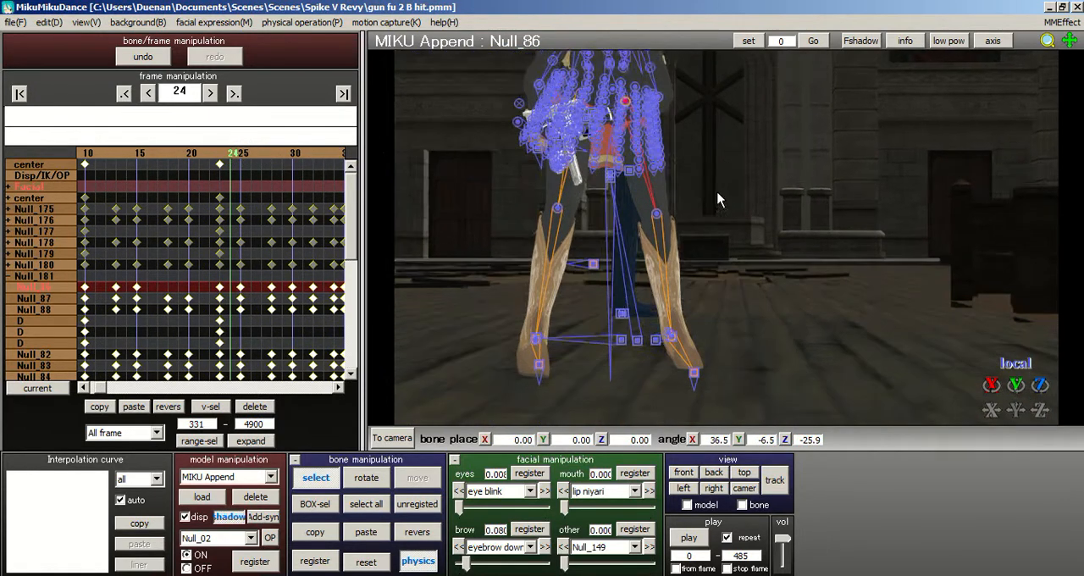
# - Go to frame 23, make the view follow the model, and frame the boots closely from the side
pyautogui.click(222, 154)
pyautogui.moveTo(796, 224); pyautogui.dragTo(597, 212, button='right')
pyautogui.moveTo(894, 238); pyautogui.dragTo(956, 240, button='middle')
pyautogui.click(687, 503)
pyautogui.moveTo(841, 234); pyautogui.dragTo(999, 240, button='middle')
pyautogui.moveTo(848, 243); pyautogui.dragTo(730, 222, button='right')
pyautogui.moveTo(730, 223); pyautogui.dragTo(728, 190, button='middle')
pyautogui.scroll(5, 727, 190)
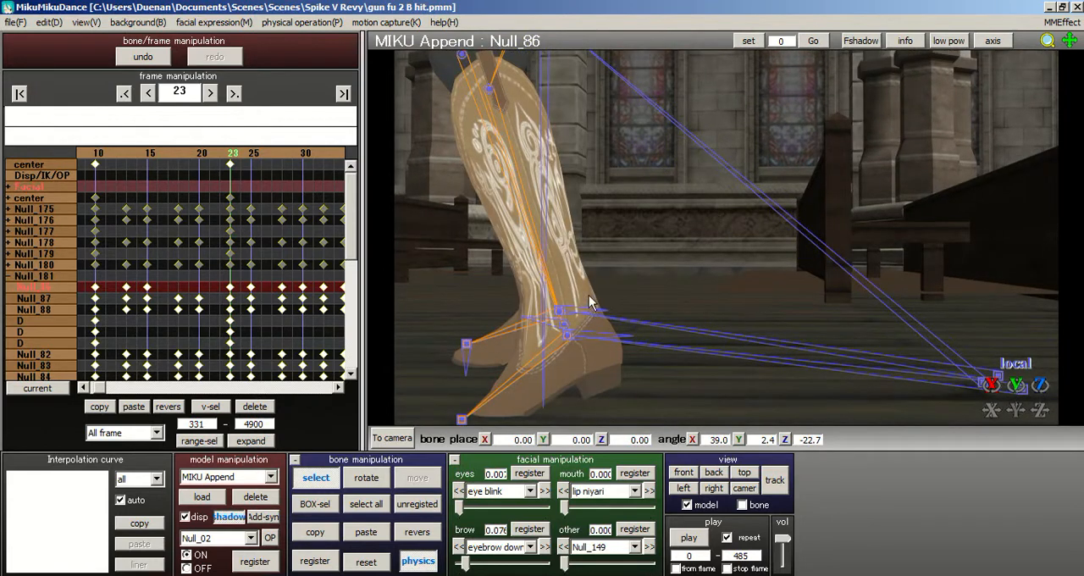
pyautogui.moveTo(705, 298); pyautogui.dragTo(713, 261, button='middle')
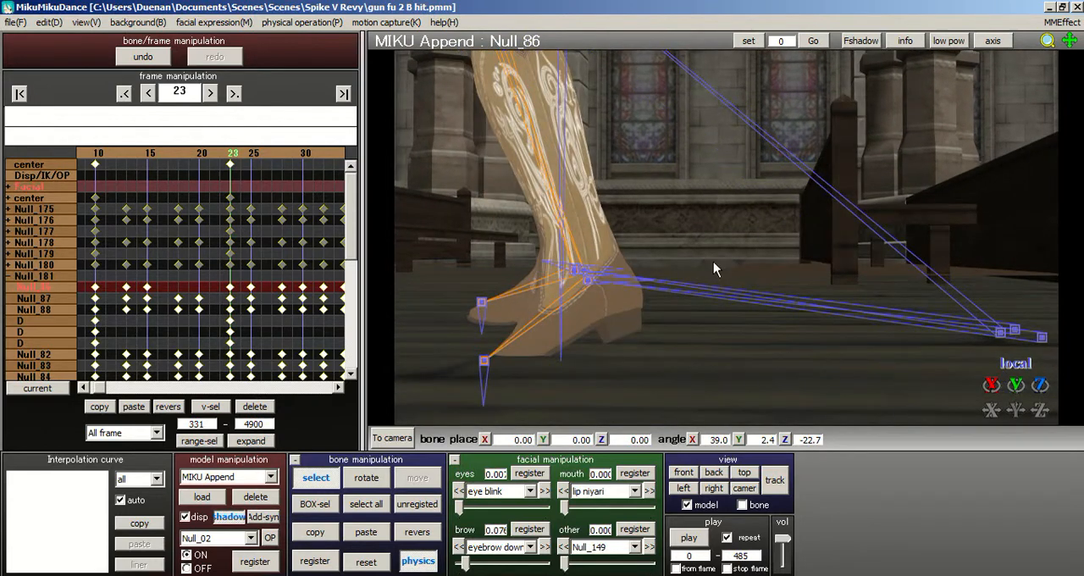
# - Rotate foot bone Null_04 to about X 31.0, Y 9.6, Z 21.3 and move it to about X 1.36, Y -0.15, Z -8.23
pyautogui.click(588, 278)
pyautogui.click(592, 285)
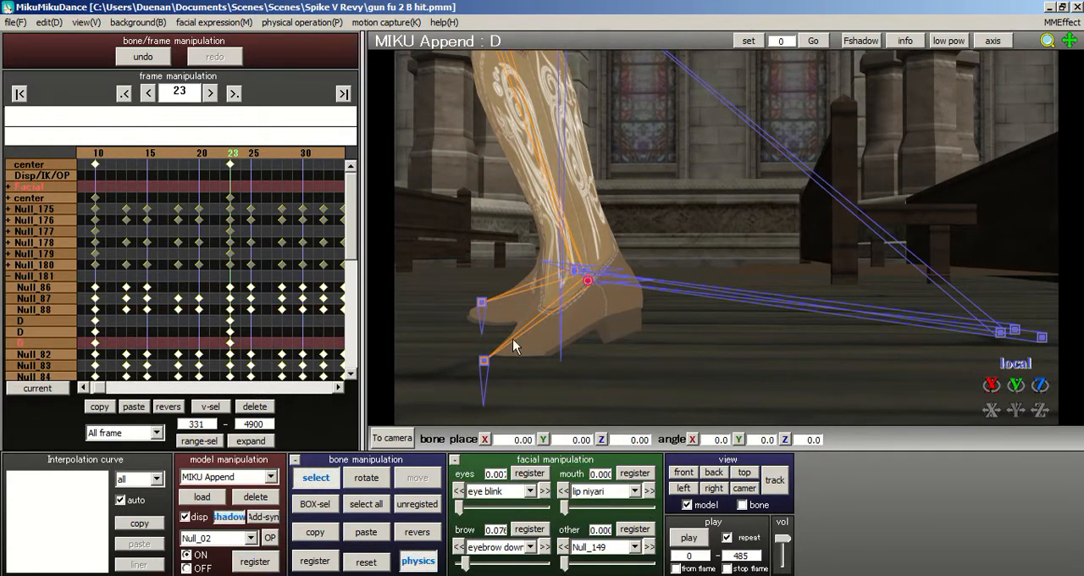
pyautogui.click(590, 285)
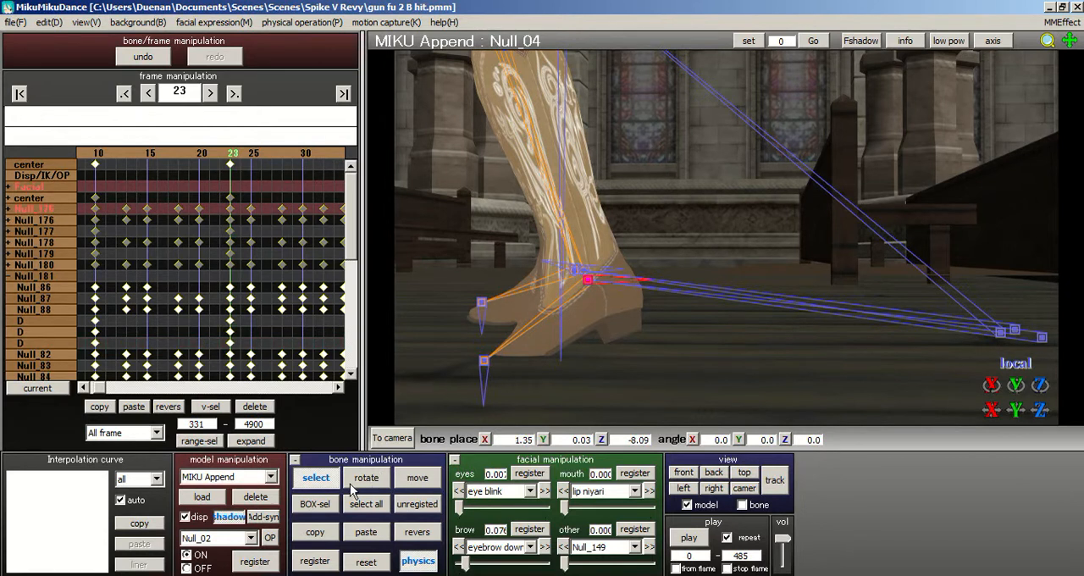
pyautogui.press('x')
pyautogui.moveTo(611, 277); pyautogui.dragTo(585, 317)
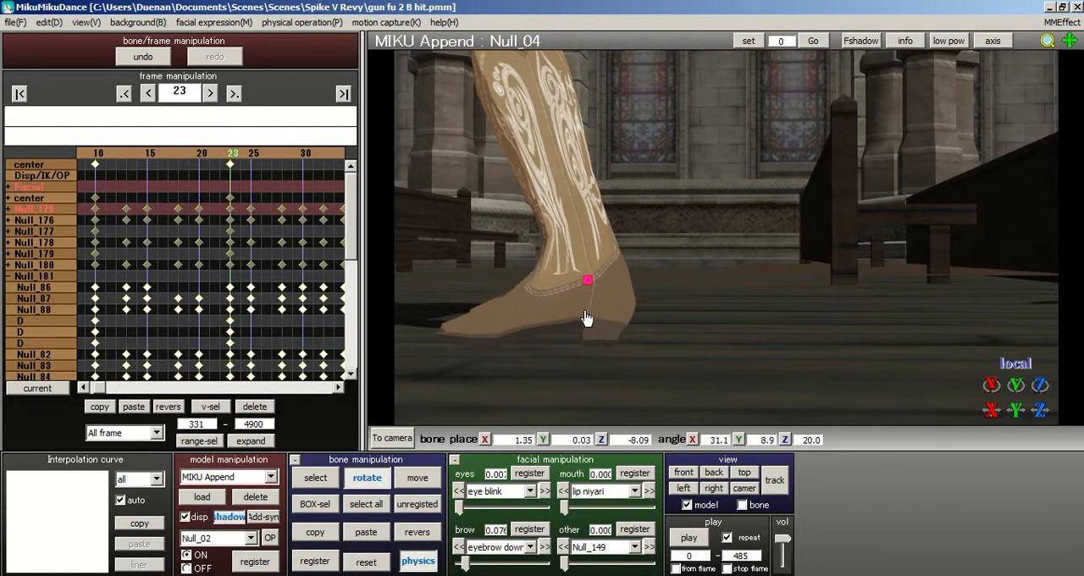
pyautogui.press('c')
pyautogui.moveTo(589, 279); pyautogui.dragTo(584, 290)
pyautogui.moveTo(733, 269); pyautogui.dragTo(534, 347, button='right')
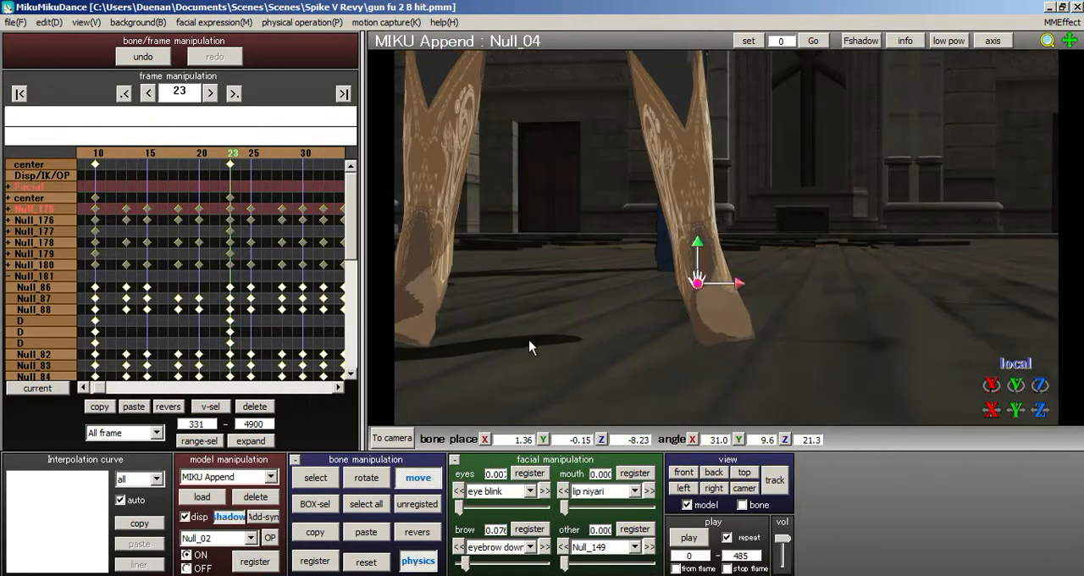
# - Position body bone Null_01 at frame 23 at about X 0.40, Y -1.18, Z -8.35
pyautogui.click(316, 478)
pyautogui.scroll(-2, 700, 112)
pyautogui.moveTo(727, 252); pyautogui.dragTo(724, 342, button='middle')
pyautogui.scroll(-2, 674, 172)
pyautogui.click(633, 145)
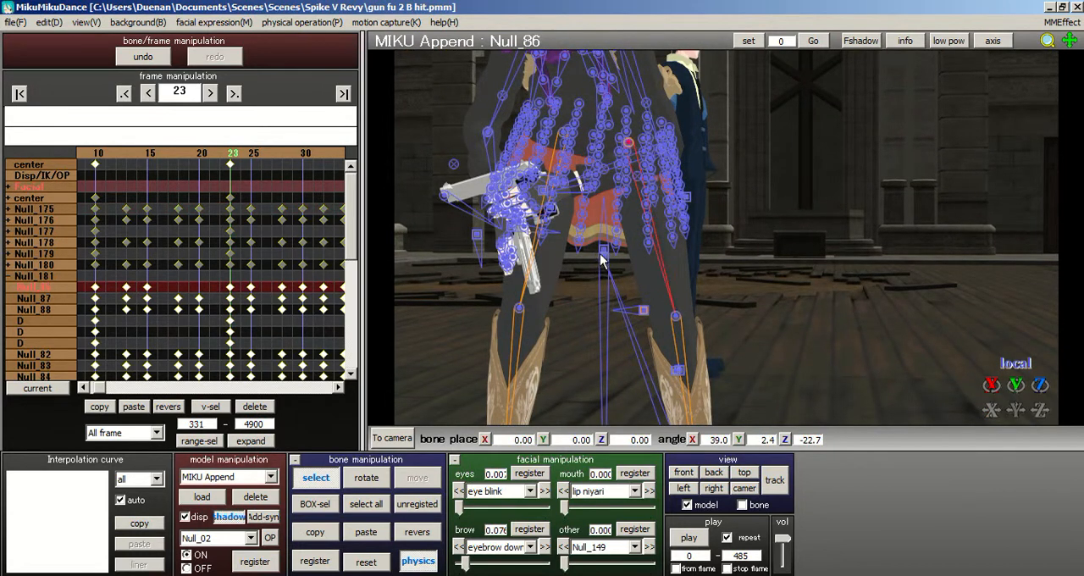
pyautogui.click(603, 258)
pyautogui.click(416, 477)
pyautogui.moveTo(602, 263); pyautogui.dragTo(620, 271)
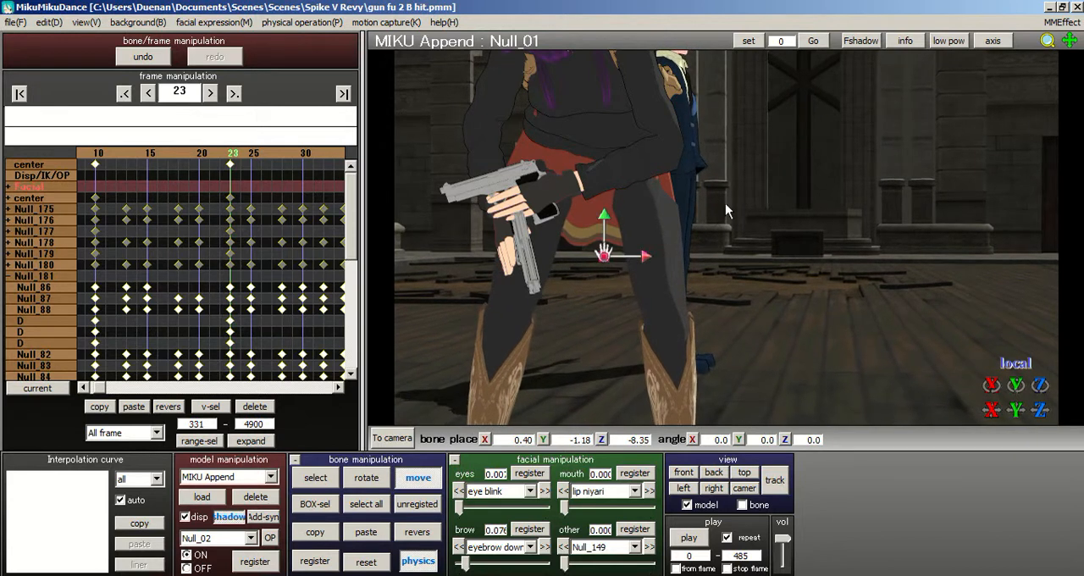
# - Rotate foot bone Null_04 at frame 23 to about X 28.7, Y 19.7, Z 41.9
pyautogui.scroll(-2, 724, 205)
pyautogui.moveTo(713, 254); pyautogui.dragTo(696, 166, button='middle')
pyautogui.scroll(3, 692, 222)
pyautogui.click(317, 478)
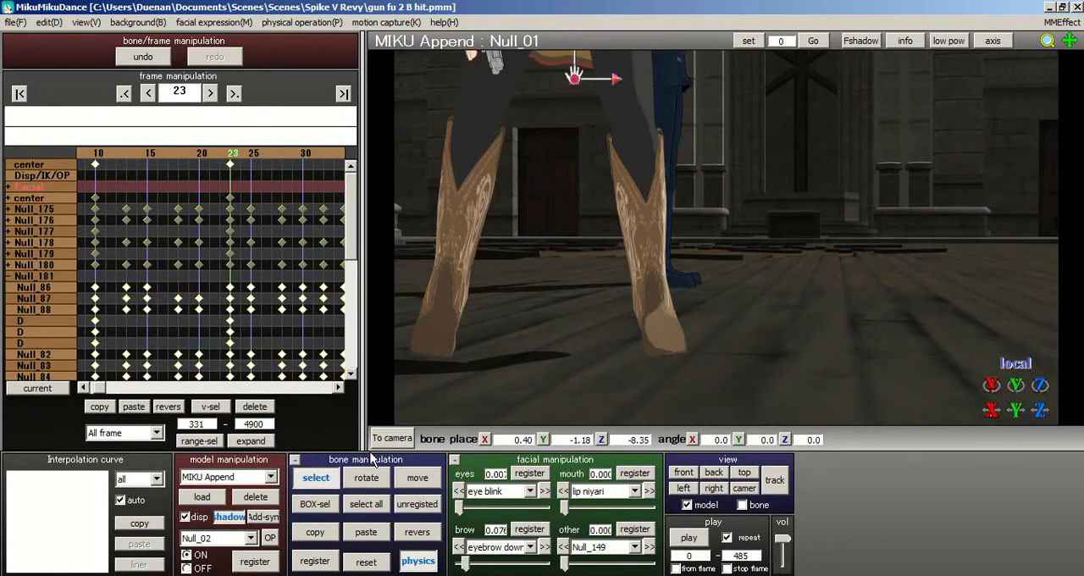
pyautogui.click(649, 314)
pyautogui.click(364, 477)
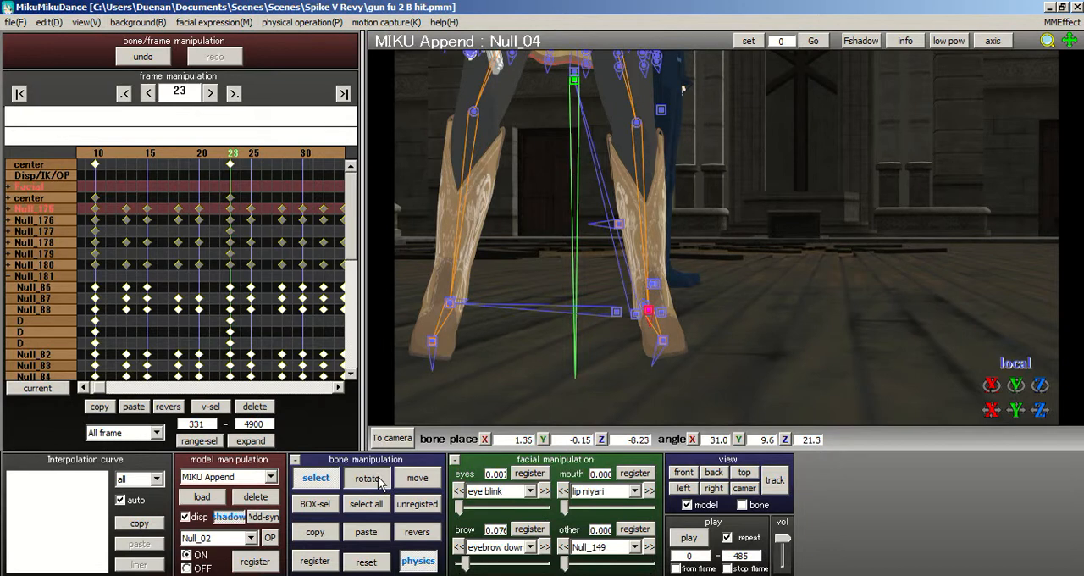
pyautogui.moveTo(674, 298); pyautogui.dragTo(686, 305)
# - Register the corrected pose at frame 23 for all bones
pyautogui.click(367, 505)
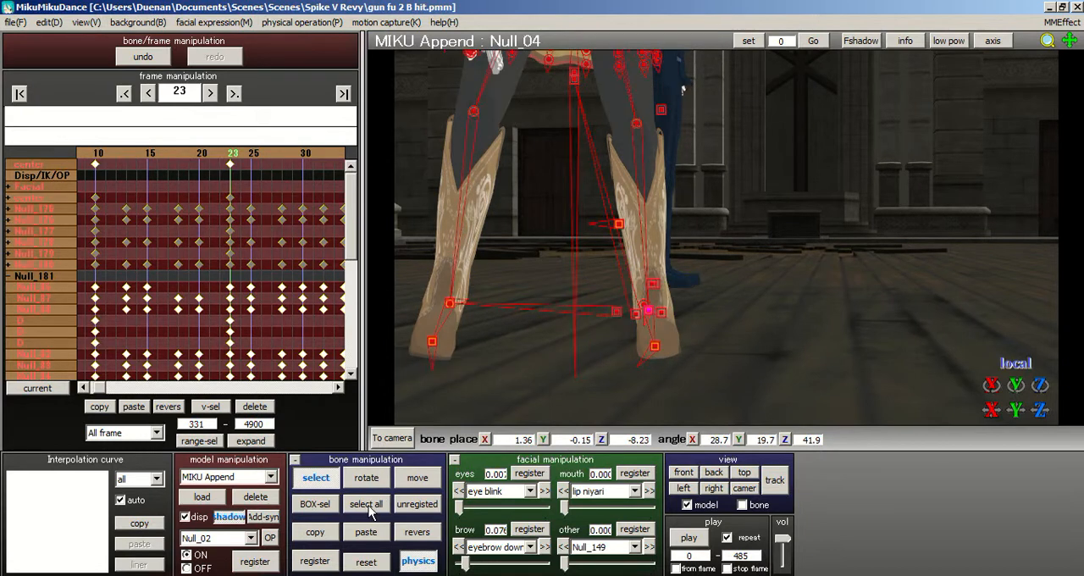
pyautogui.click(314, 560)
pyautogui.scroll(-3, 522, 314)
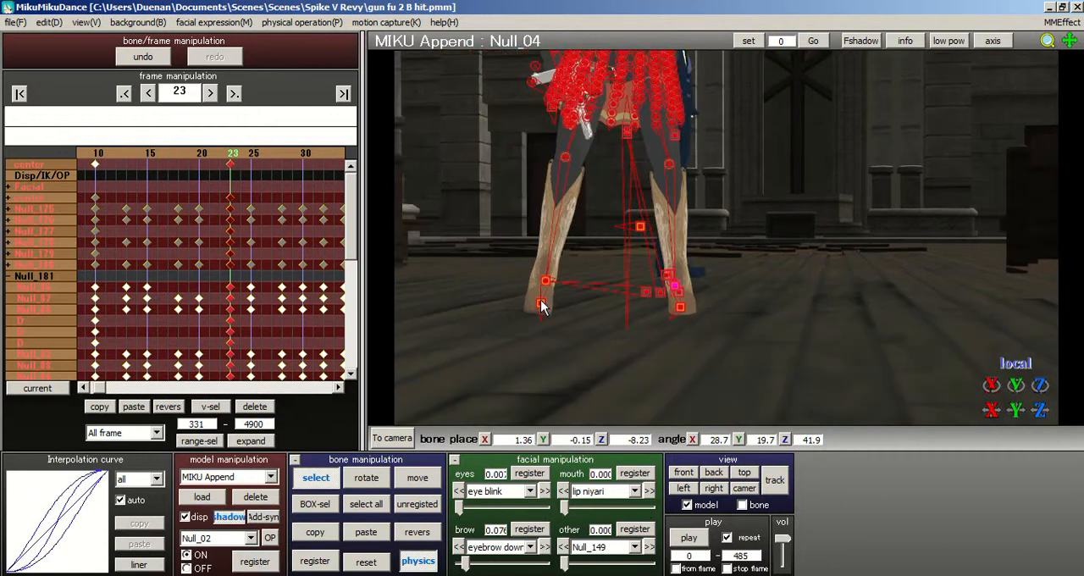
pyautogui.moveTo(541, 303); pyautogui.dragTo(551, 340, button='middle')
pyautogui.click(358, 506)
pyautogui.click(314, 560)
# - Examine the leg and foot motion by stepping back and forth between frames 10 and 23
pyautogui.press('Left')
pyautogui.press('Left')
pyautogui.press('Left')
pyautogui.press('Left')
pyautogui.press('Left')
pyautogui.press('Left')
pyautogui.press('Left')
pyautogui.press('Left')
pyautogui.press('Left')
pyautogui.press('Left')
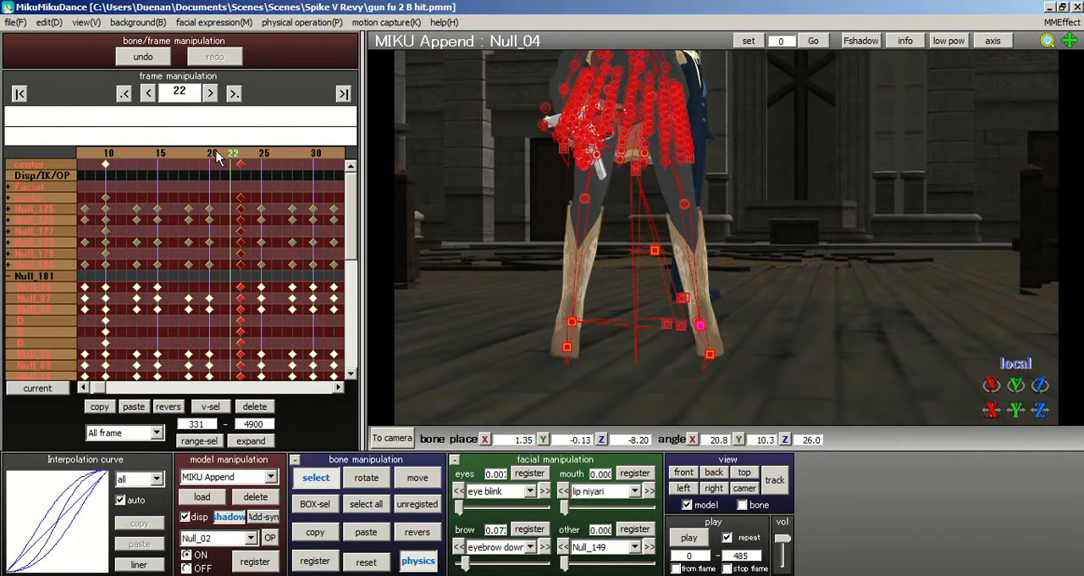
pyautogui.press('Left')
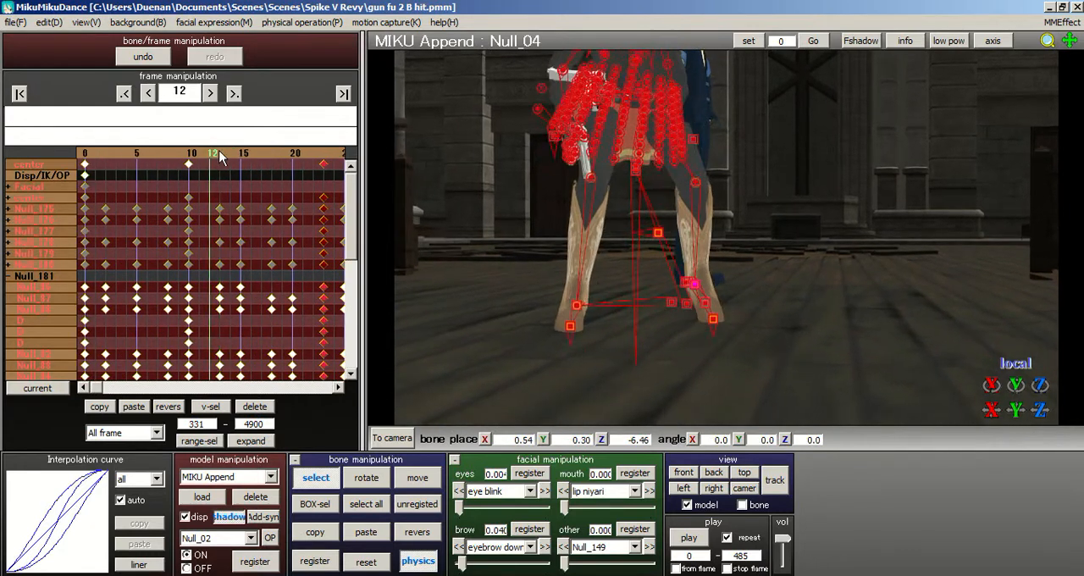
pyautogui.press('Left')
pyautogui.press('Left')
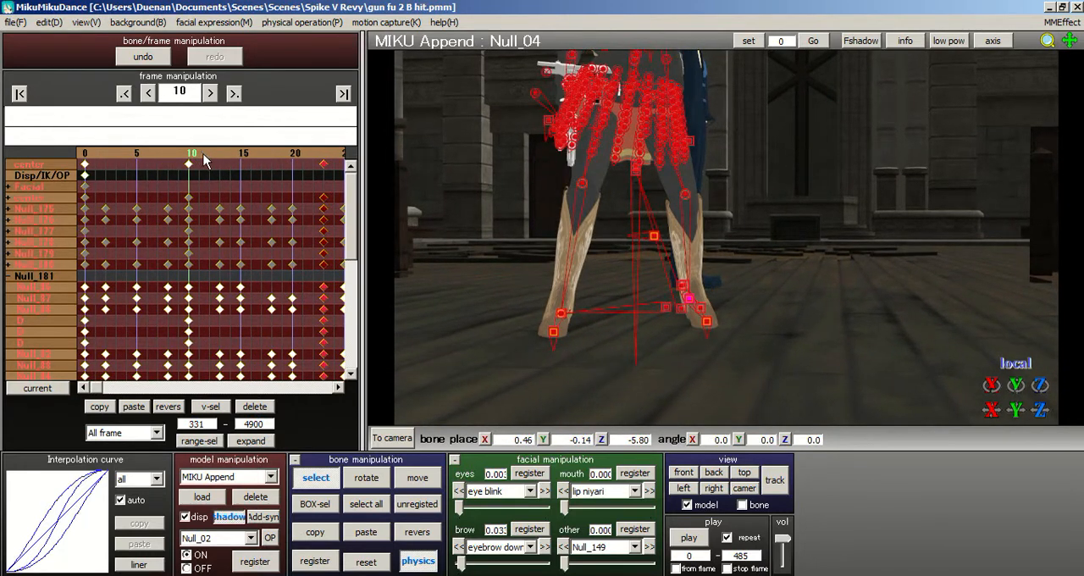
pyautogui.press('Right')
pyautogui.press('Right')
pyautogui.press('Right')
pyautogui.press('Right')
pyautogui.press('Right')
pyautogui.press('Right')
pyautogui.press('Right')
pyautogui.press('Right')
pyautogui.press('Right')
pyautogui.press('Right')
pyautogui.press('Right')
pyautogui.press('Right')
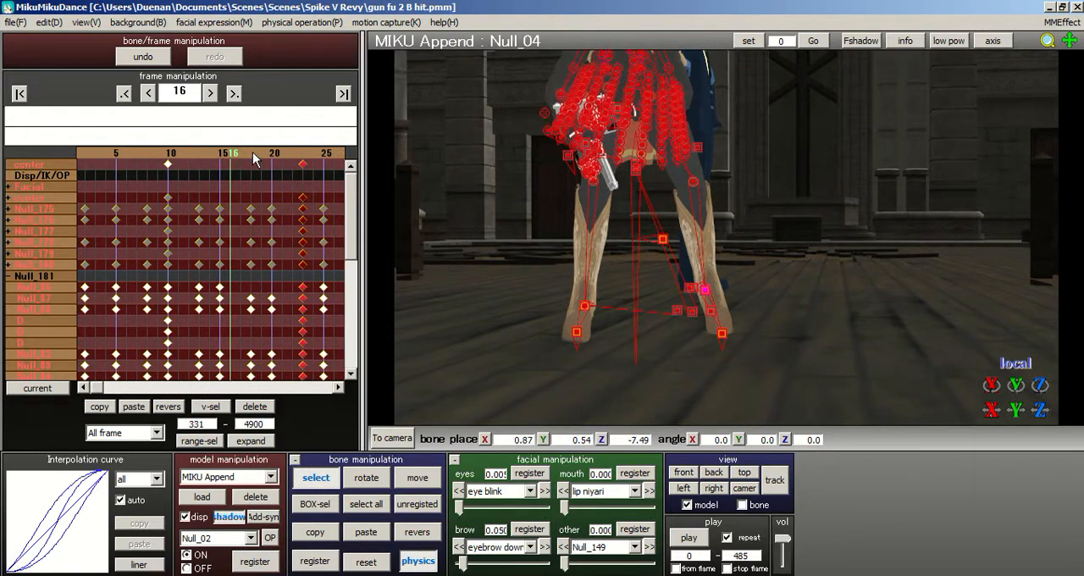
pyautogui.press('Right')
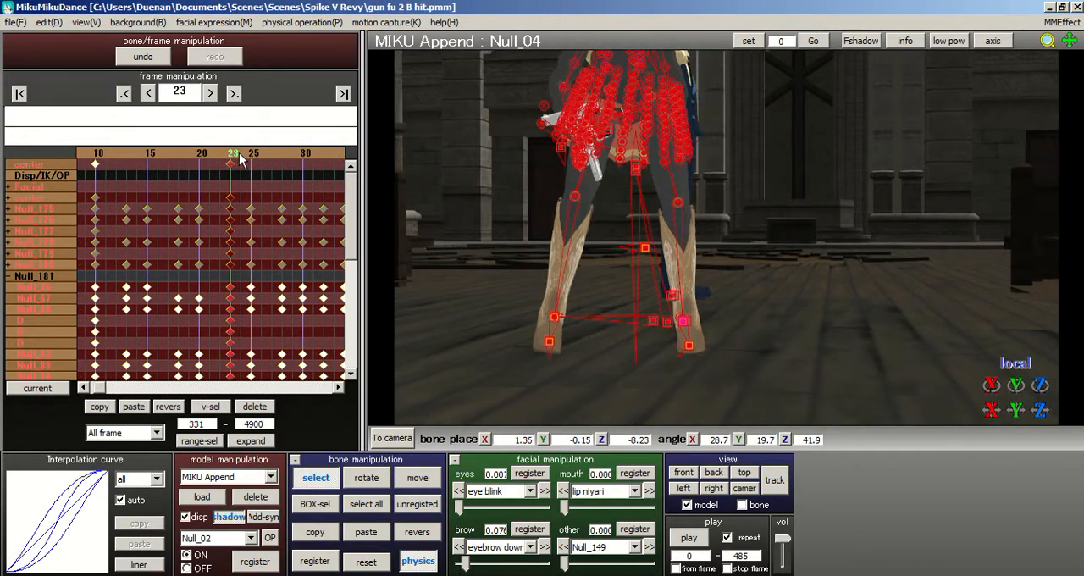
pyautogui.press('Left')
pyautogui.press('Left')
pyautogui.press('Left')
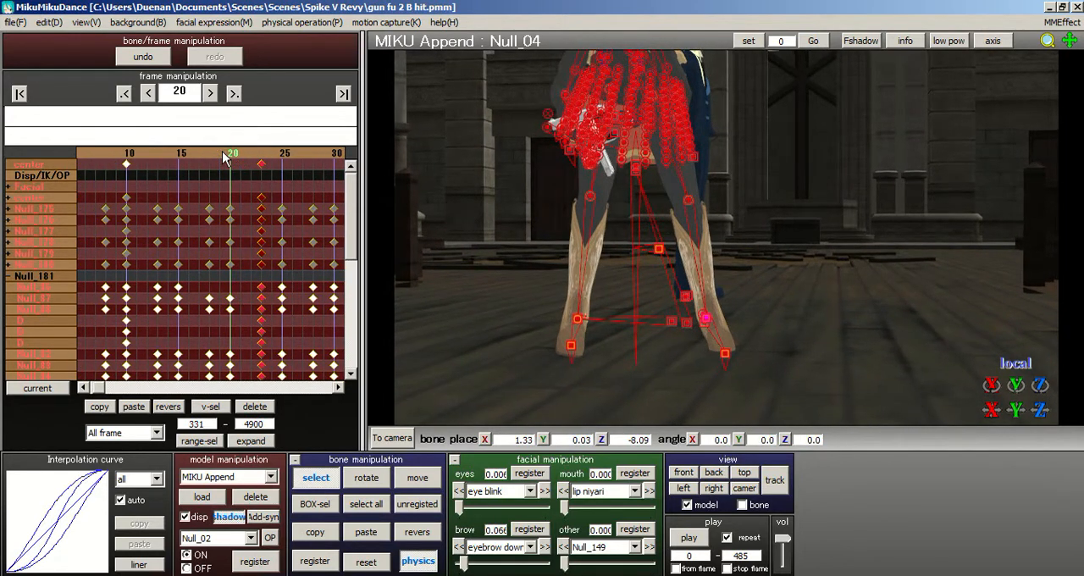
# - Select leg IKP_L and register it on its own at frame 23
pyautogui.click(707, 320)
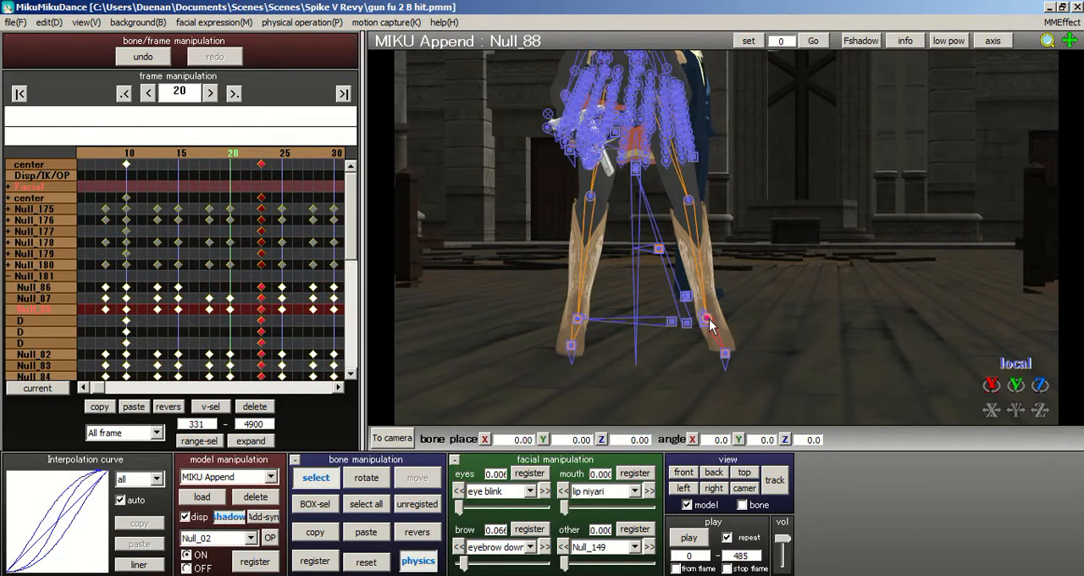
pyautogui.click(708, 320)
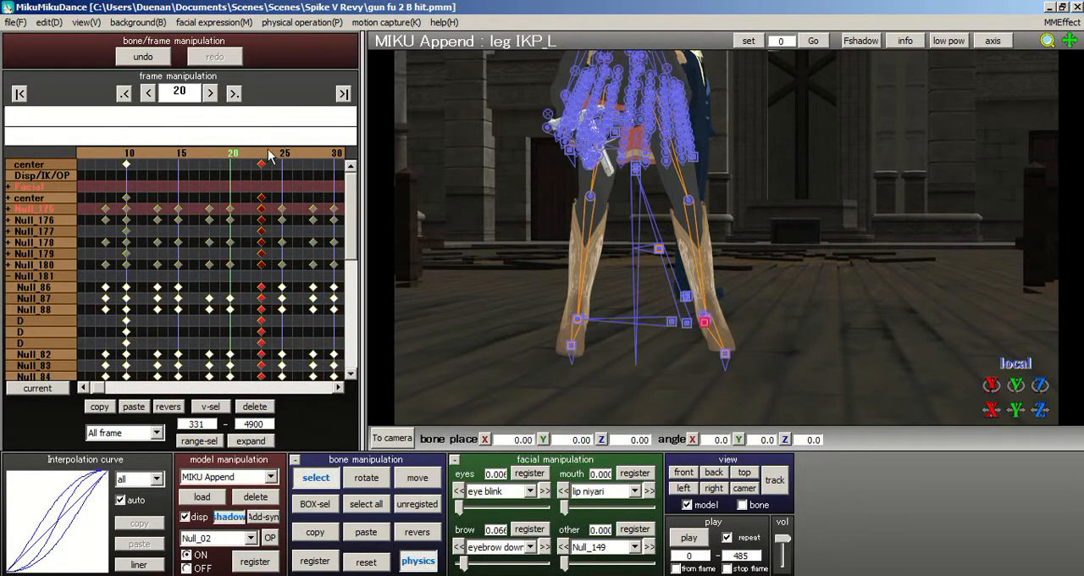
pyautogui.press('Right')
pyautogui.press('Right')
pyautogui.press('Right')
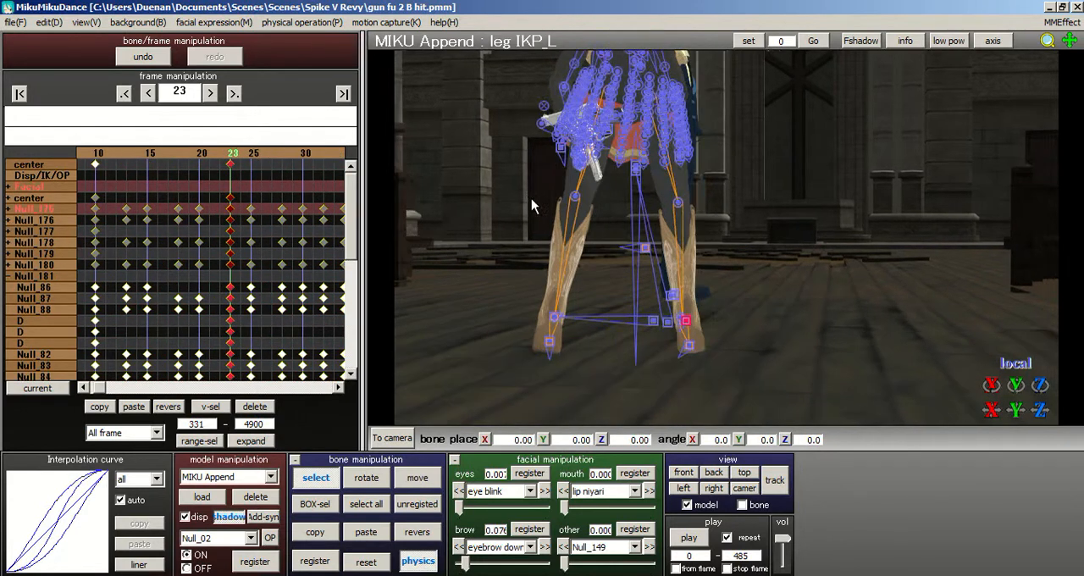
pyautogui.click(313, 565)
# - Check the leg motion up to frame 42, return to frame 10, and collapse the Null_181 bone group
pyautogui.click(200, 153)
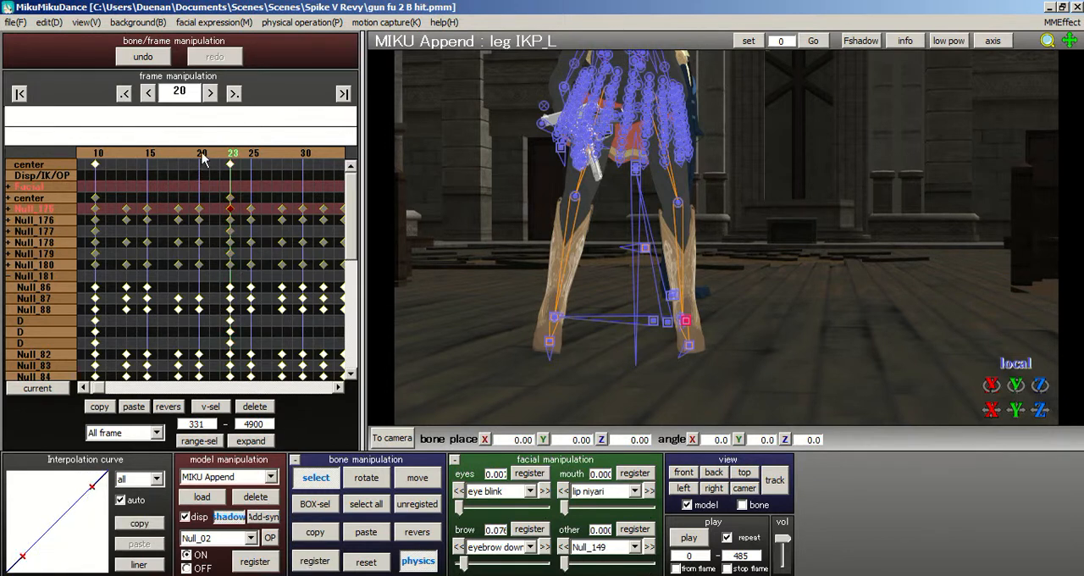
pyautogui.click(201, 153)
pyautogui.click(201, 153)
pyautogui.moveTo(232, 152); pyautogui.dragTo(248, 154)
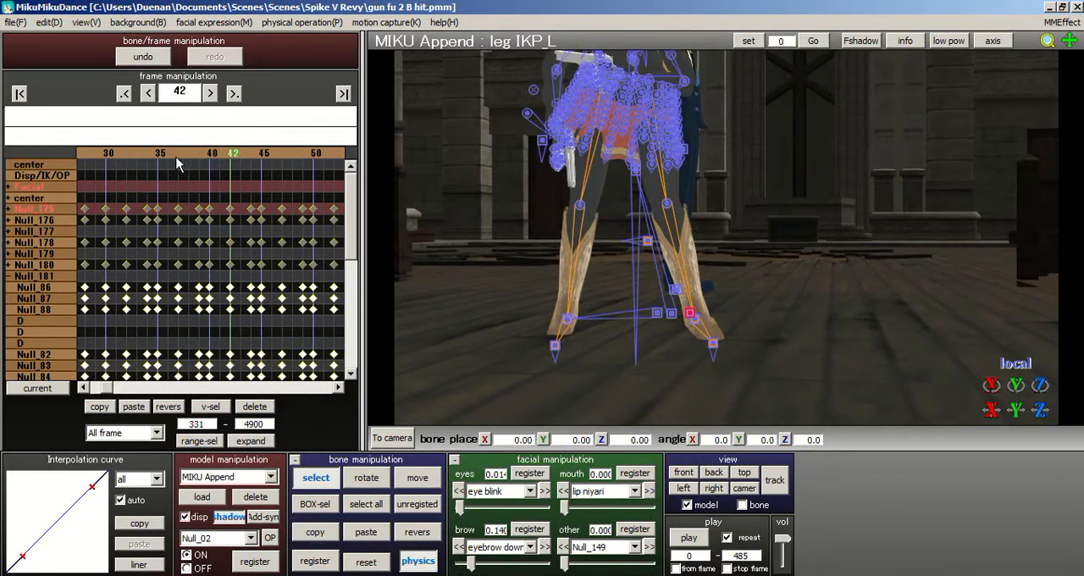
pyautogui.click(148, 155)
pyautogui.click(148, 155)
pyautogui.click(148, 155)
pyautogui.click(148, 156)
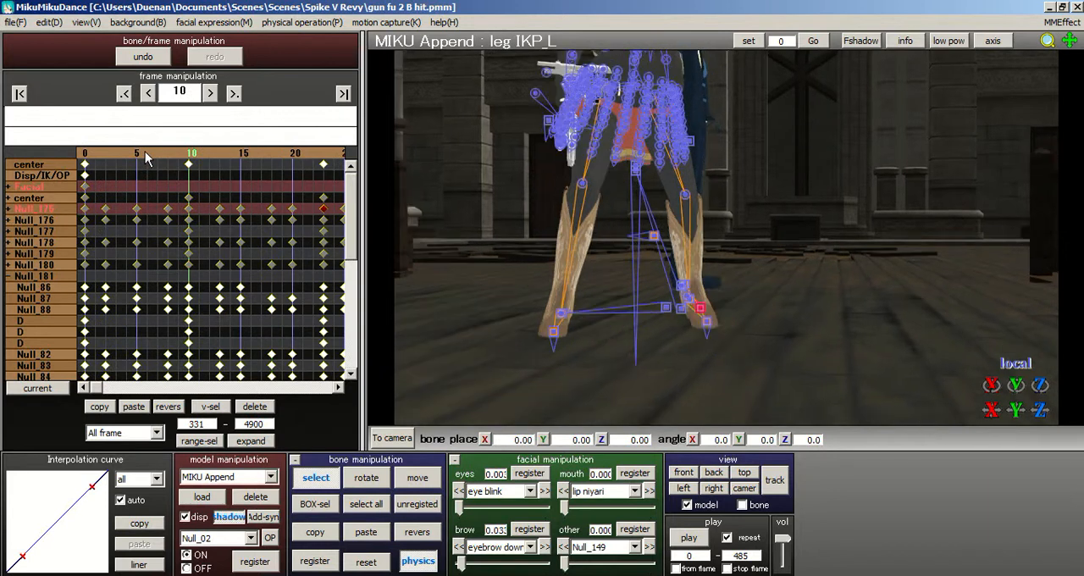
pyautogui.click(10, 276)
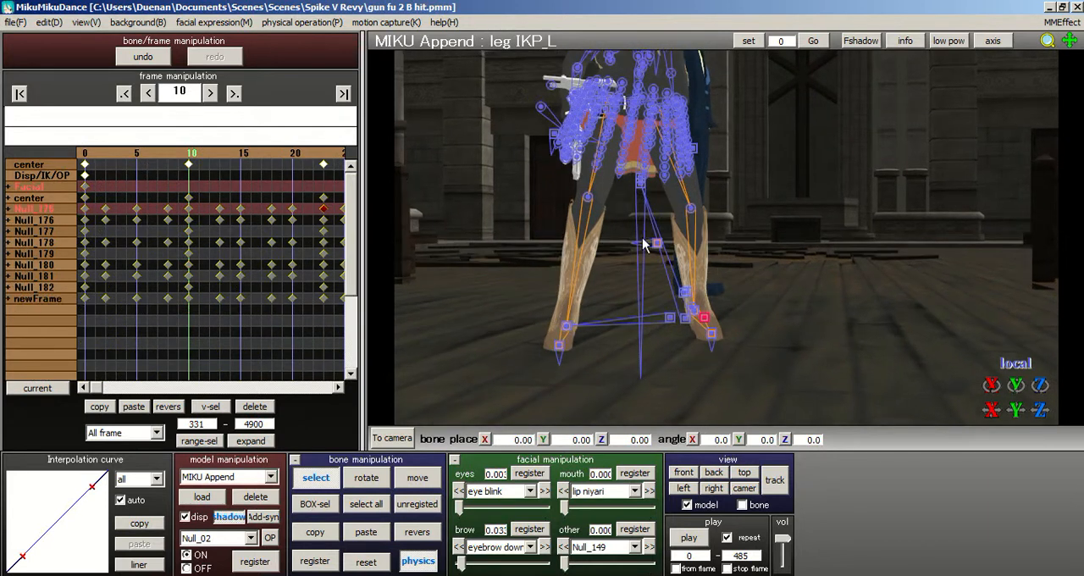
# - Examine the full-body pose between frames 0 and 7 from the front, from above and from the side
pyautogui.click(156, 156)
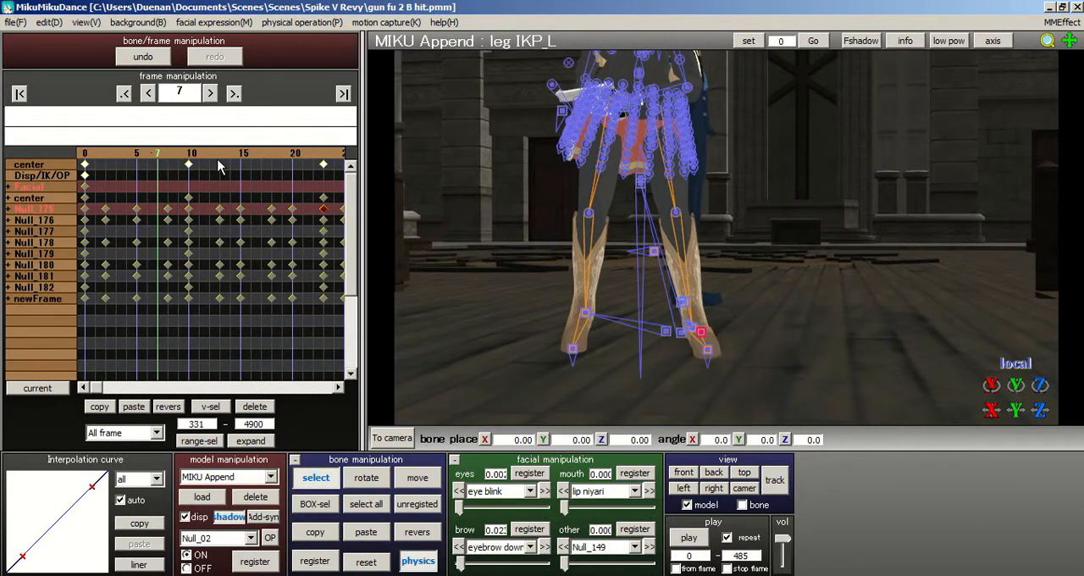
pyautogui.click(119, 158)
pyautogui.moveTo(120, 158); pyautogui.dragTo(84, 153)
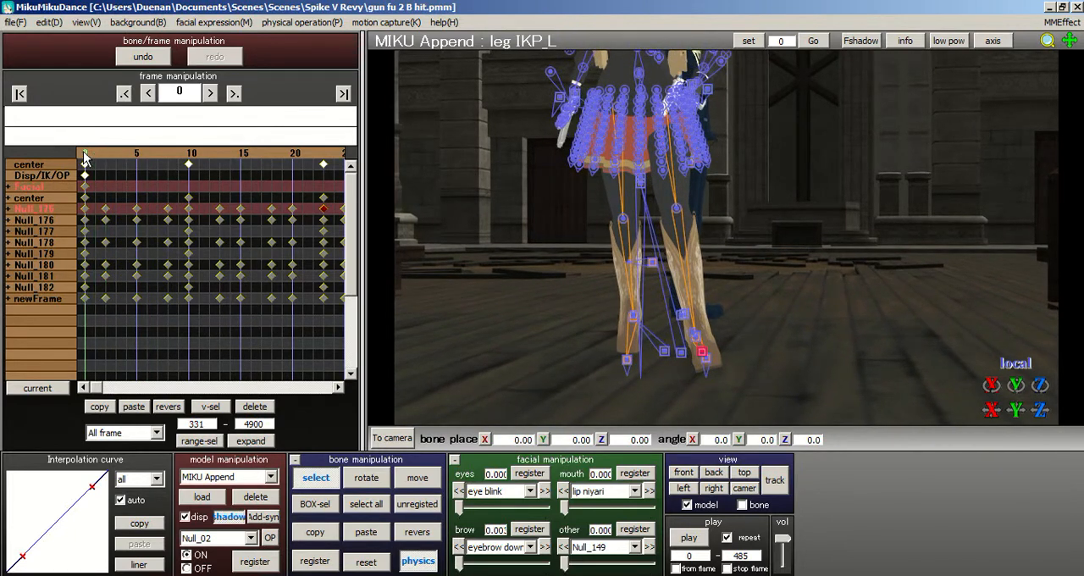
pyautogui.moveTo(606, 174); pyautogui.dragTo(657, 166, button='right')
pyautogui.scroll(-3, 667, 167)
pyautogui.moveTo(726, 244); pyautogui.dragTo(744, 299, button='middle')
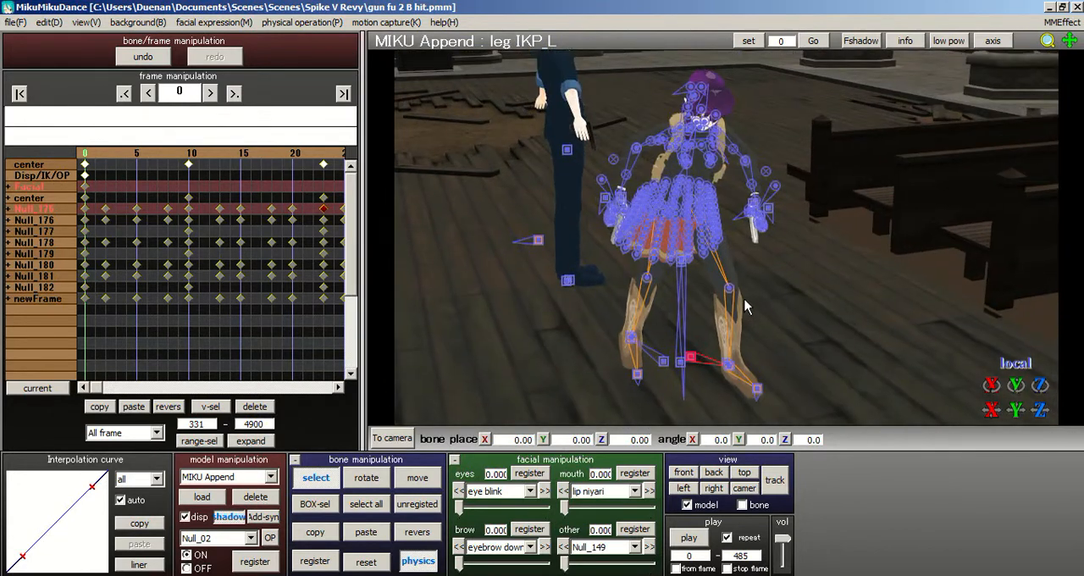
pyautogui.moveTo(744, 299); pyautogui.dragTo(725, 262, button='right')
pyautogui.scroll(2, 728, 243)
pyautogui.moveTo(729, 243); pyautogui.dragTo(735, 273, button='middle')
pyautogui.moveTo(732, 240); pyautogui.dragTo(527, 222, button='right')
pyautogui.moveTo(87, 160); pyautogui.dragTo(159, 160)
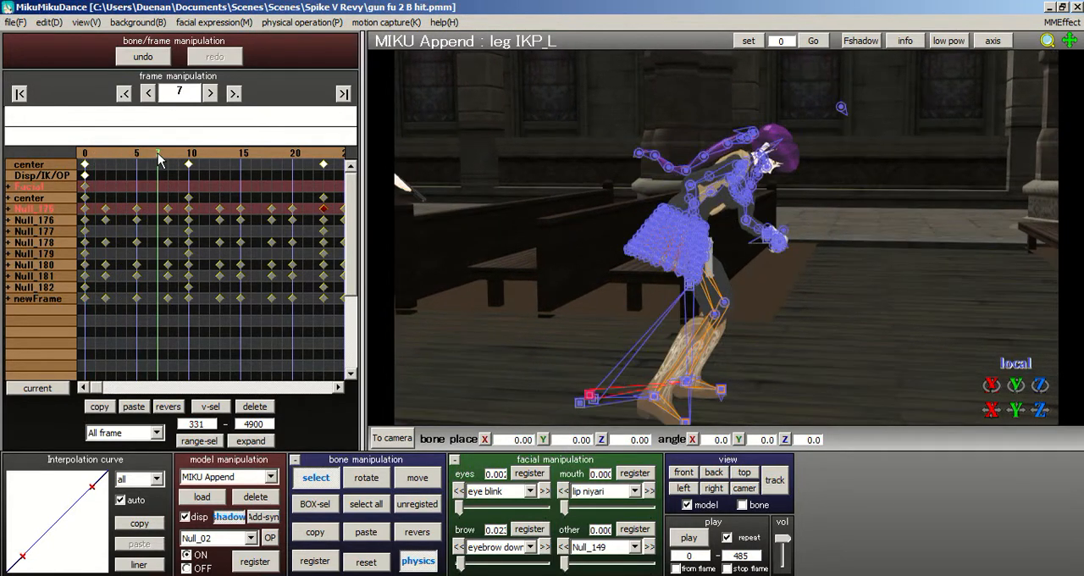
# - Rotate head bone Null_14 at frame 10 to about X -22.4, Y 13.1, Z 6.2
pyautogui.click(188, 160)
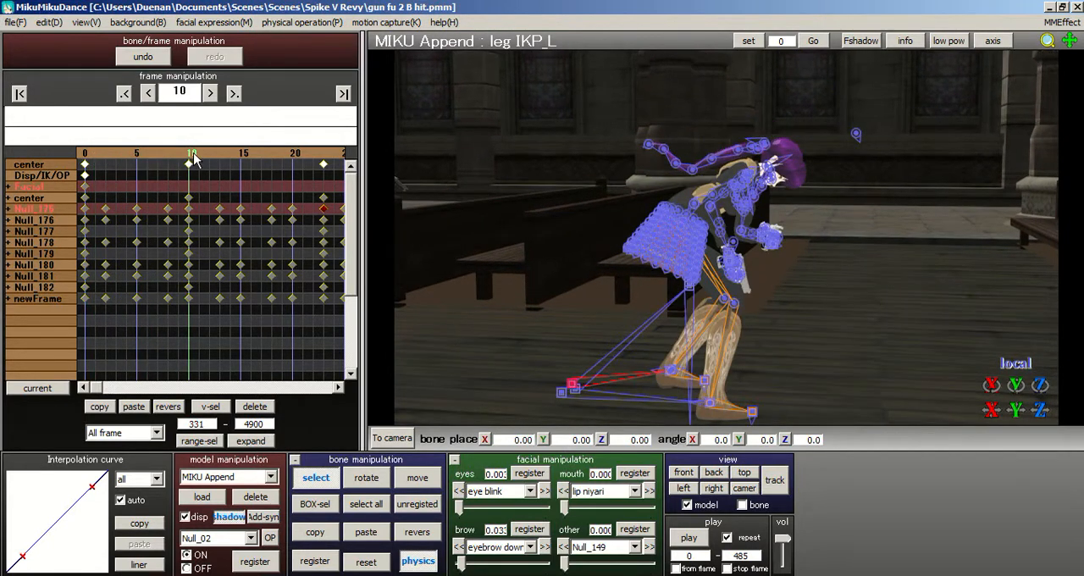
pyautogui.moveTo(476, 161); pyautogui.dragTo(878, 271, button='right')
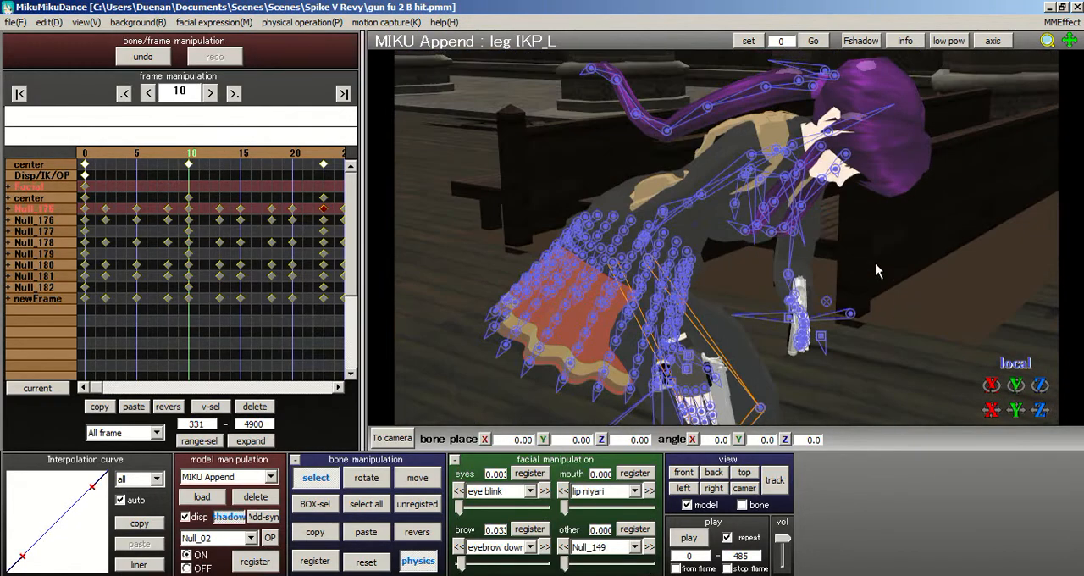
pyautogui.click(832, 143)
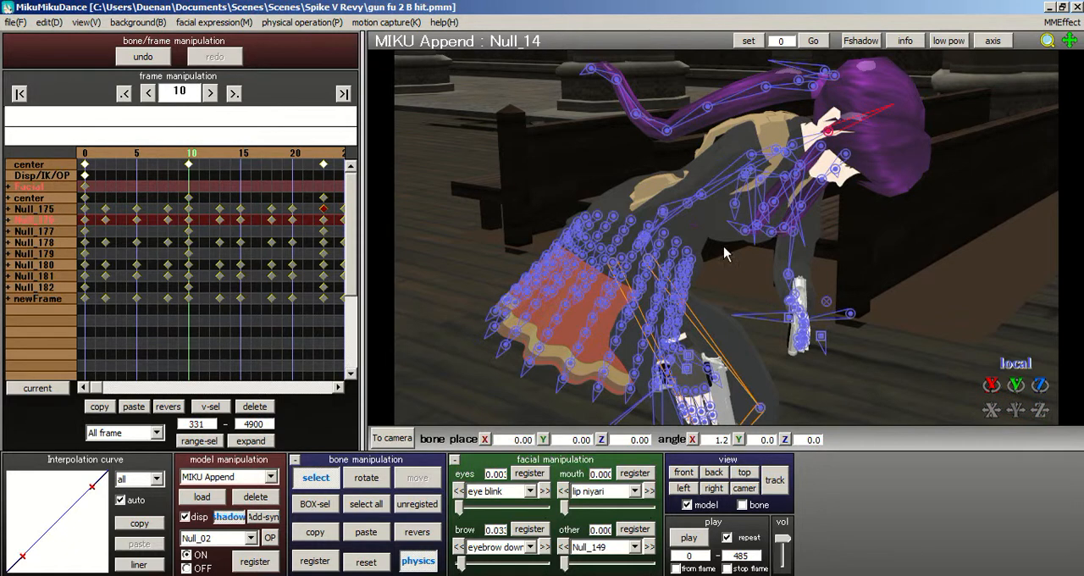
pyautogui.click(366, 477)
pyautogui.moveTo(861, 140); pyautogui.dragTo(860, 143)
pyautogui.click(698, 471)
pyautogui.moveTo(793, 179); pyautogui.dragTo(677, 135, button='right')
pyautogui.moveTo(667, 126); pyautogui.dragTo(661, 121)
pyautogui.scroll(5, 503, 278)
pyautogui.moveTo(504, 278); pyautogui.dragTo(515, 322, button='right')
pyautogui.click(321, 476)
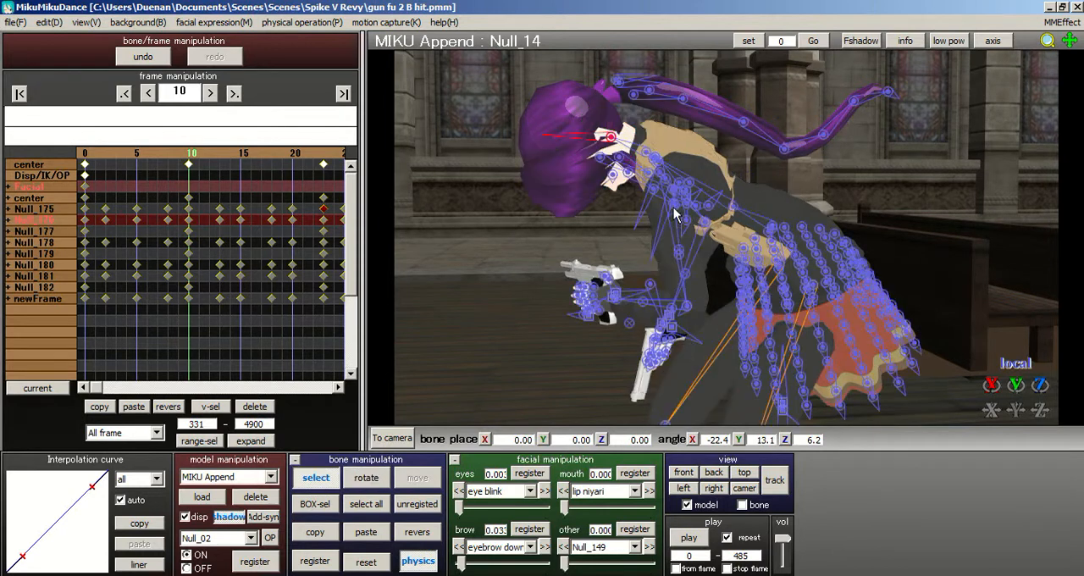
# - Rotate neck bone Null_13 at frame 10 to about X -30.7, Y 10.9, Z 2.6
pyautogui.click(646, 153)
pyautogui.click(364, 480)
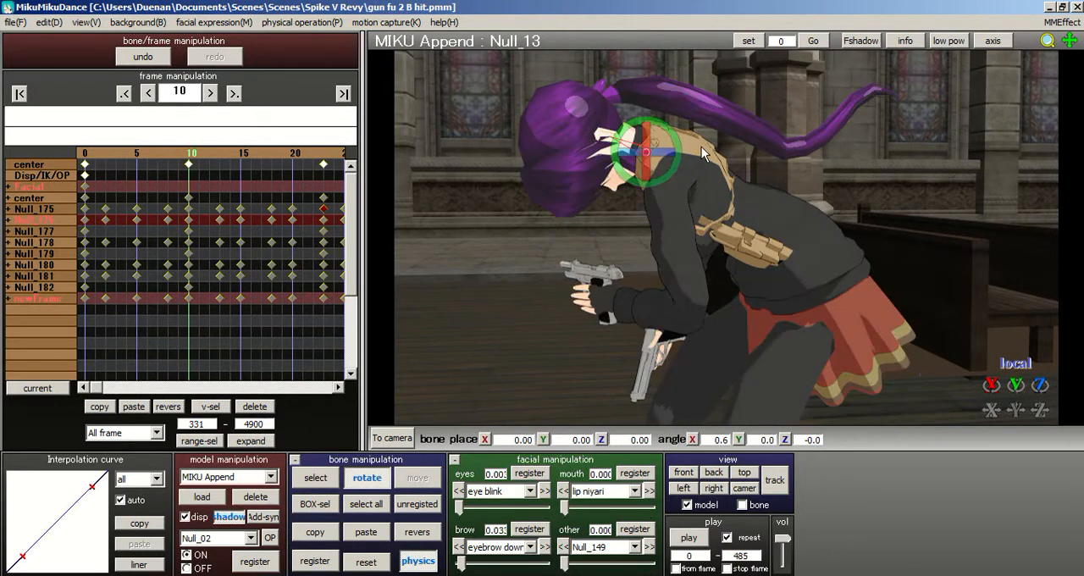
pyautogui.moveTo(690, 153); pyautogui.dragTo(654, 111)
pyautogui.click(316, 479)
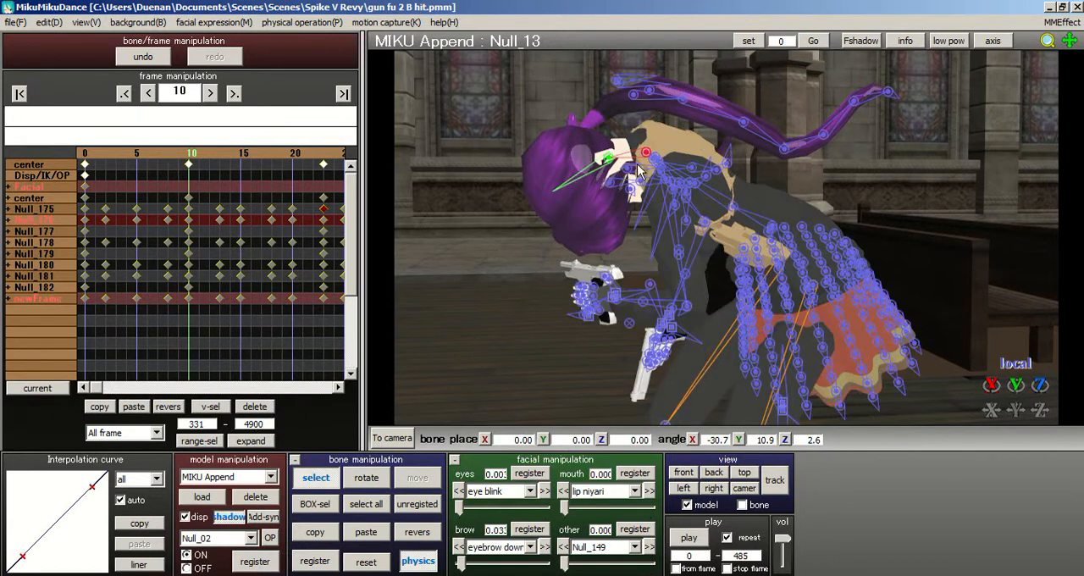
# - Rotate head bone Null_14 at frame 10 to about X 0.8, Y 4.7, Z 5.8, and register all bones there
pyautogui.click(608, 161)
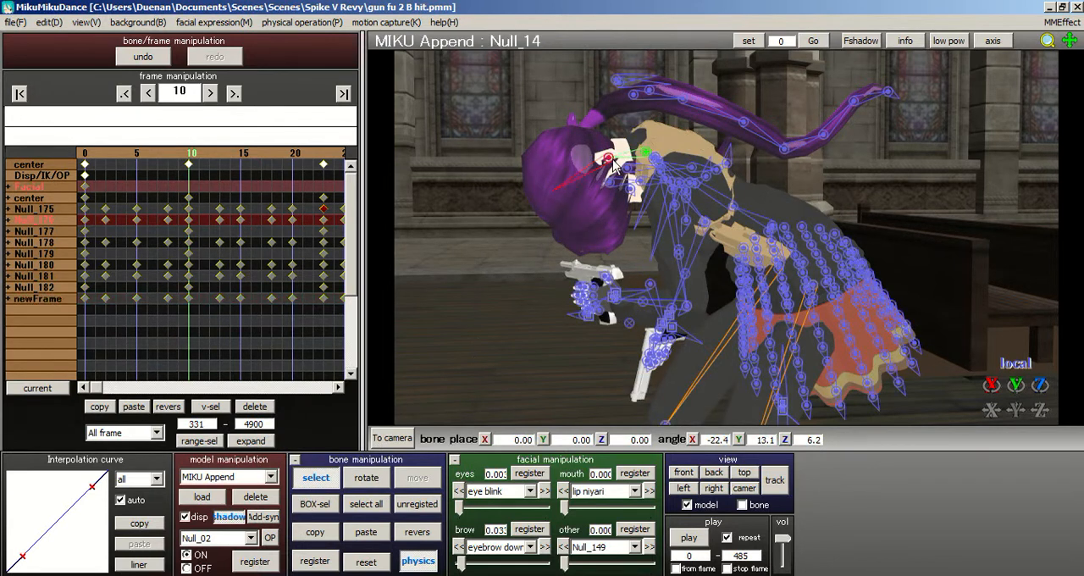
pyautogui.click(366, 479)
pyautogui.moveTo(646, 135); pyautogui.dragTo(646, 163)
pyautogui.click(366, 503)
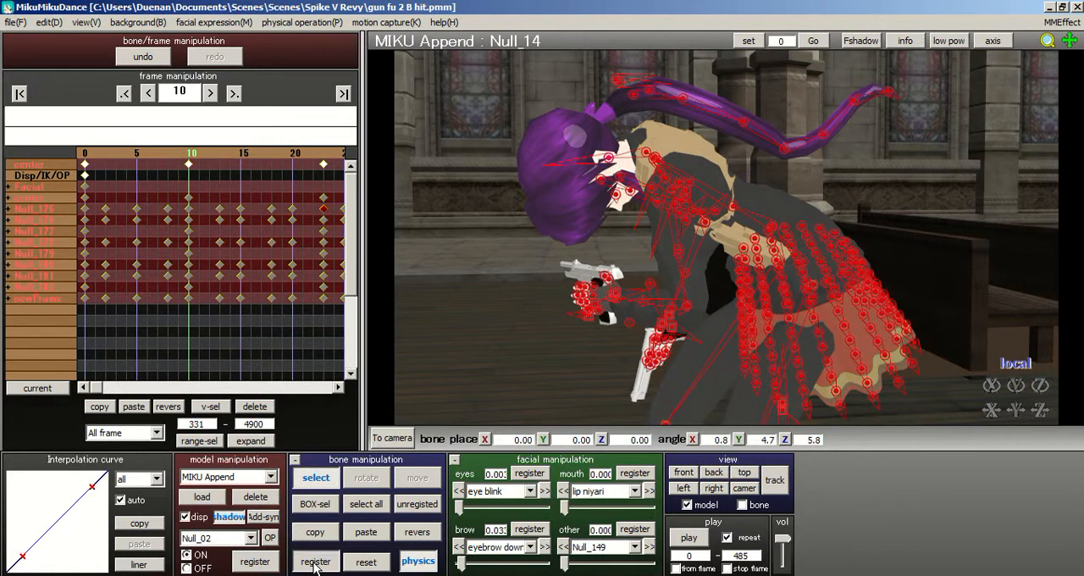
pyautogui.click(315, 561)
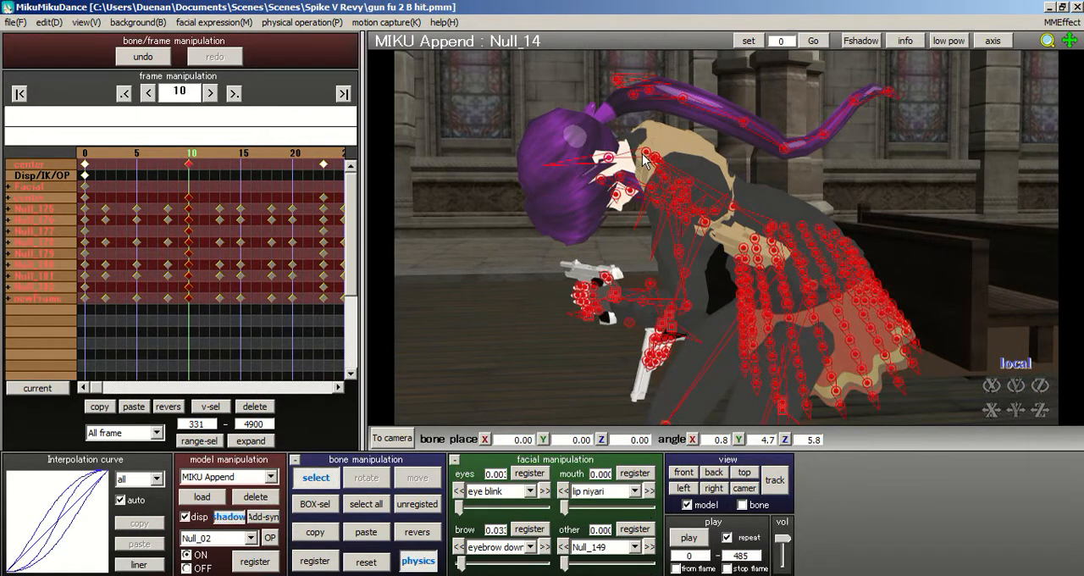
# - Register neck bone Null_13 at frame 10 and delete its keyframes at frames 13, 15, 18 and 20
pyautogui.click(645, 154)
pyautogui.click(314, 561)
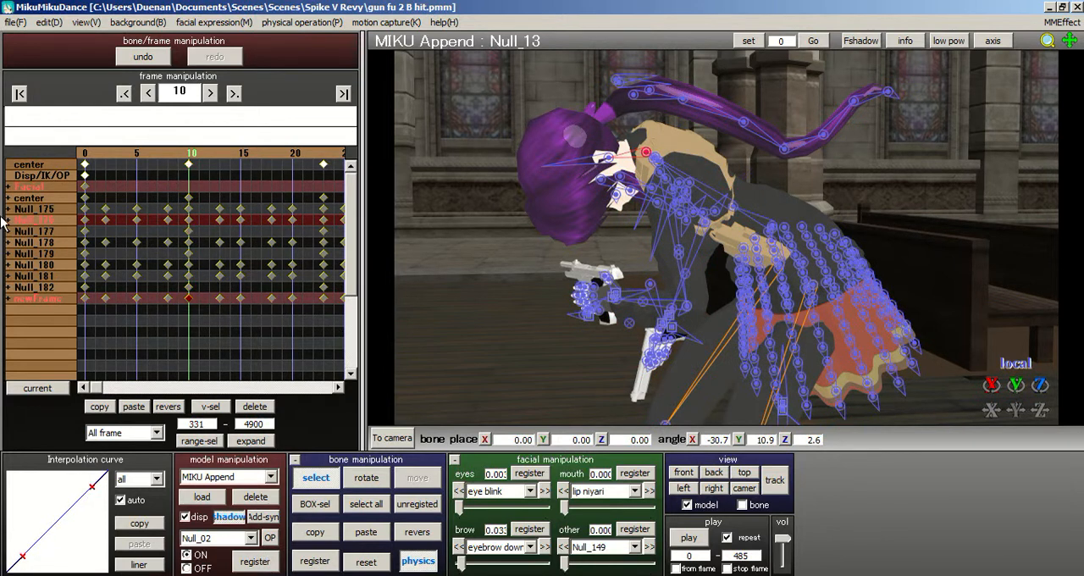
pyautogui.click(7, 299)
pyautogui.moveTo(211, 316); pyautogui.dragTo(293, 315)
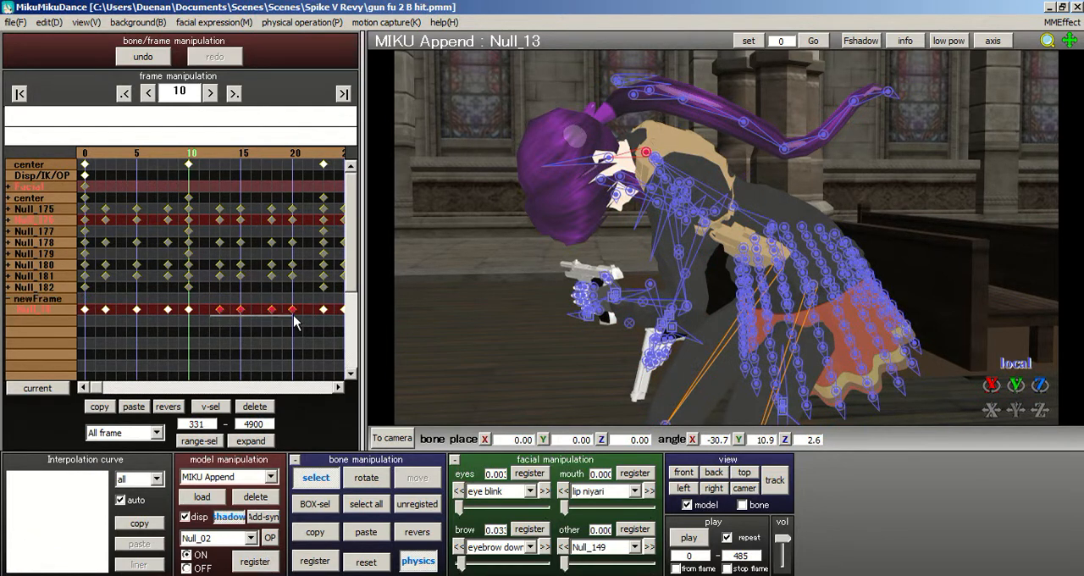
pyautogui.click(254, 406)
pyautogui.click(197, 153)
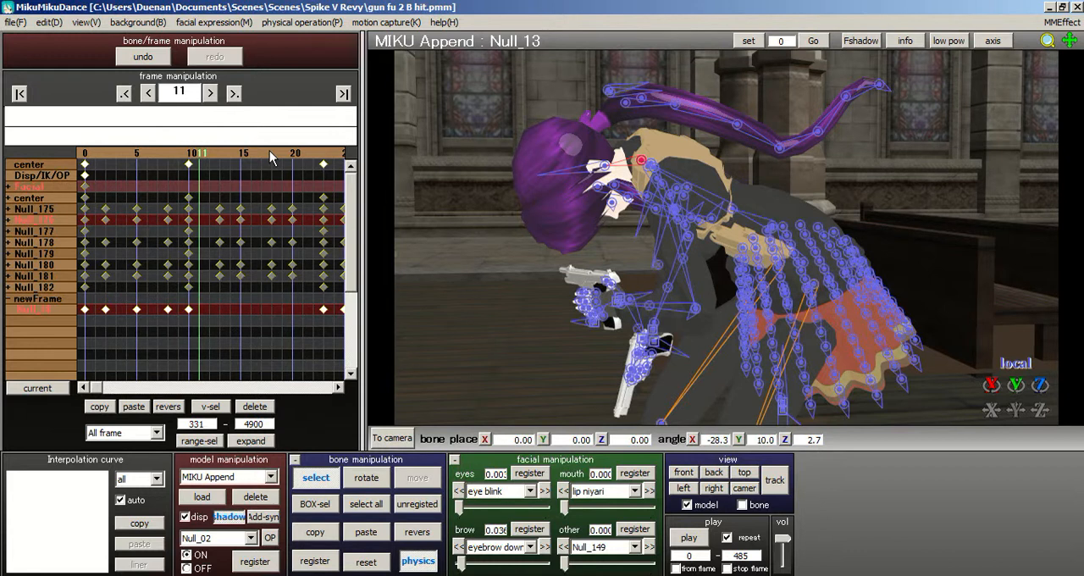
# - Delete neck bone Null_13's keyframes at frames 25, 28, 30, 32, 34 and 35
pyautogui.moveTo(213, 151); pyautogui.dragTo(275, 155)
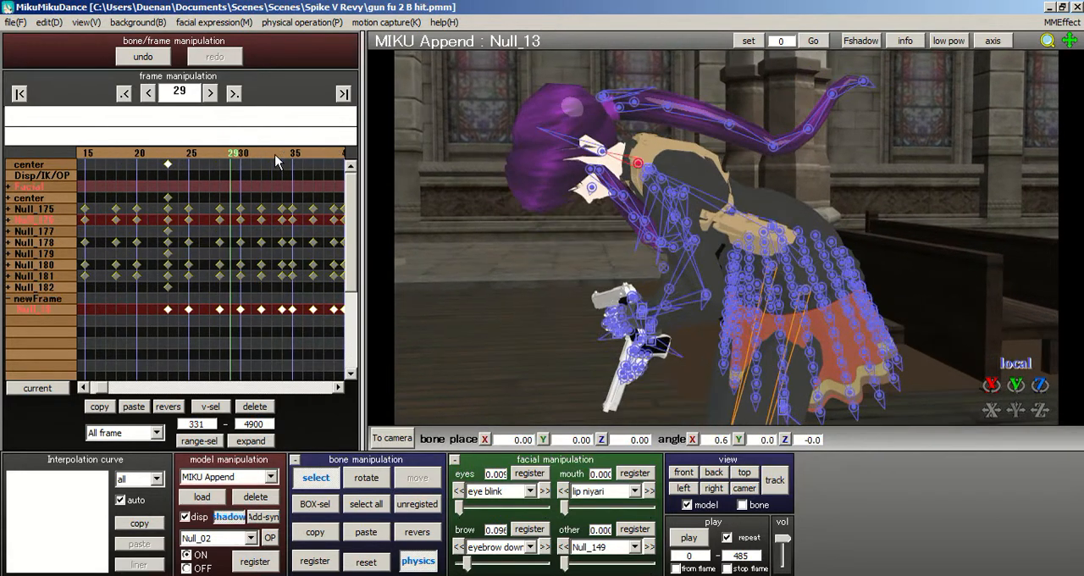
pyautogui.moveTo(189, 316); pyautogui.dragTo(298, 329)
pyautogui.click(250, 407)
pyautogui.moveTo(200, 158); pyautogui.dragTo(190, 160)
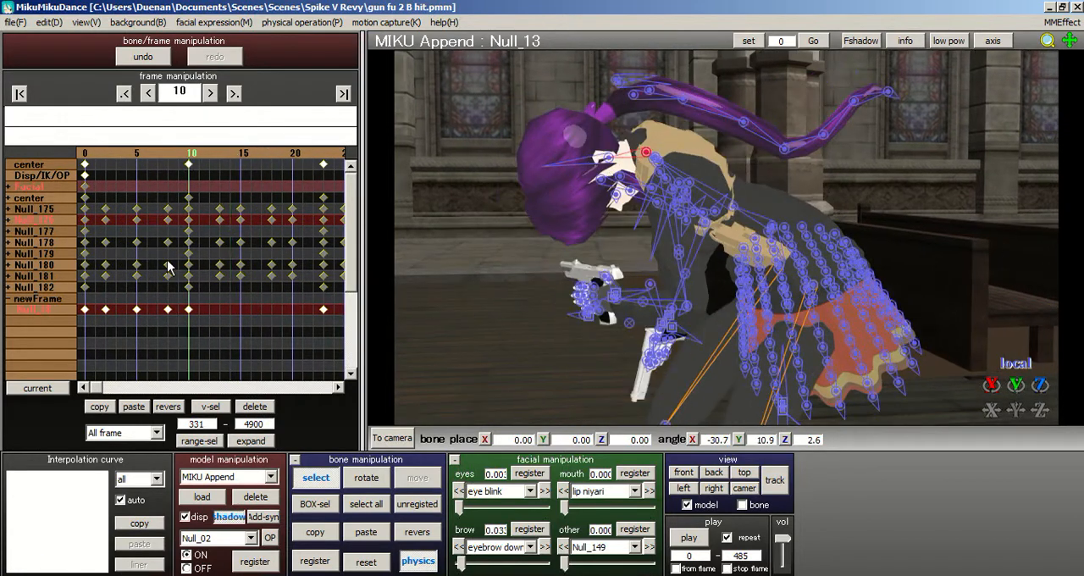
# - Delete neck bone Null_13's keyframes at frames 2, 5 and 8
pyautogui.moveTo(170, 317); pyautogui.dragTo(97, 305)
pyautogui.click(252, 409)
pyautogui.moveTo(160, 317); pyautogui.dragTo(162, 315)
# - Examine the character's head, neck and body motion between frames 11 and 42 from the side and front
pyautogui.moveTo(210, 160); pyautogui.dragTo(233, 160)
pyautogui.moveTo(669, 207); pyautogui.dragTo(690, 188, button='right')
pyautogui.scroll(3, 690, 188)
pyautogui.scroll(-3, 675, 138)
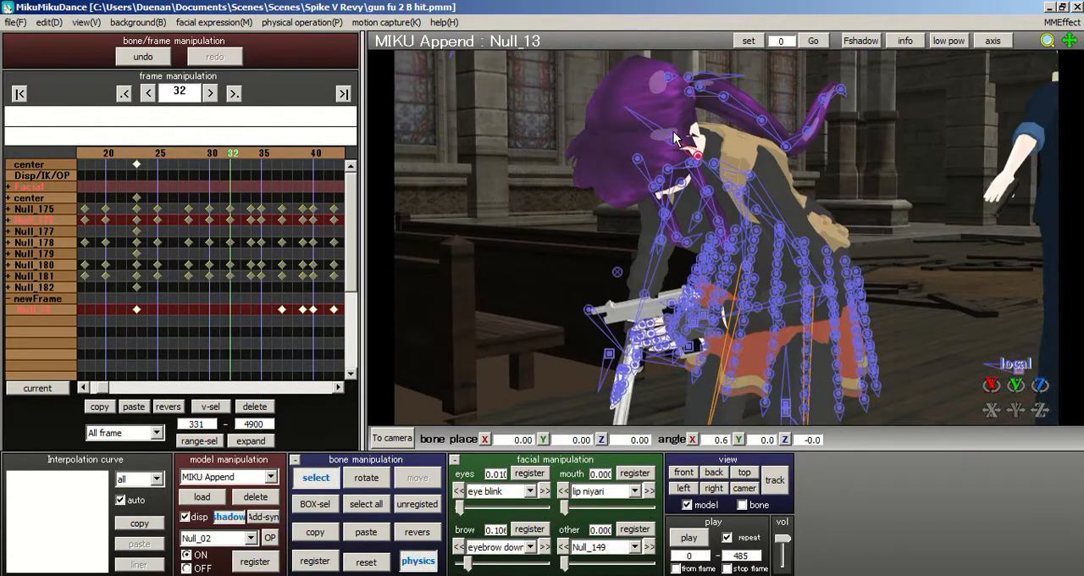
pyautogui.click(248, 156)
pyautogui.click(248, 155)
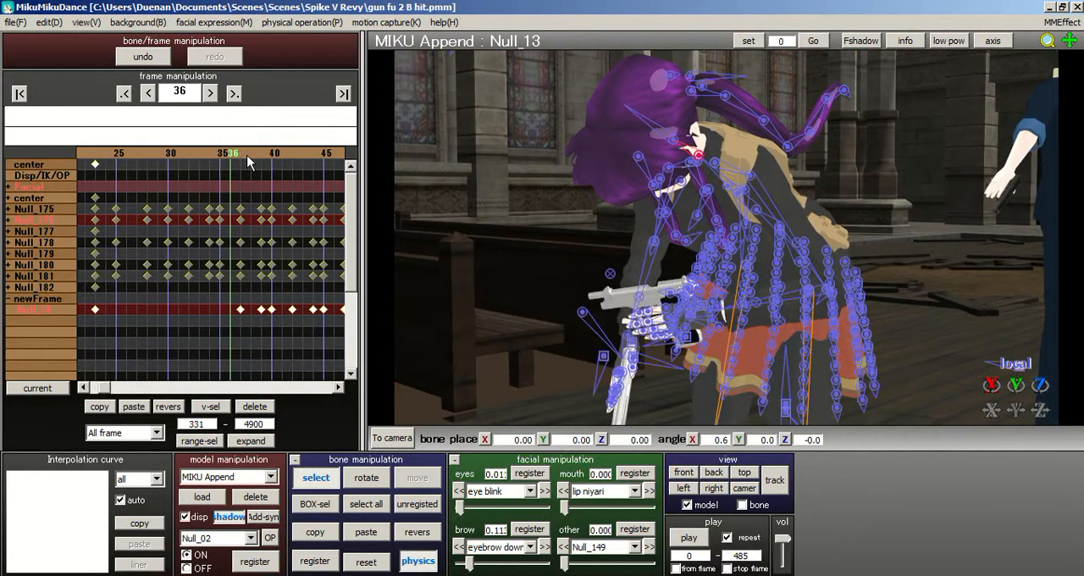
pyautogui.click(248, 156)
pyautogui.click(248, 157)
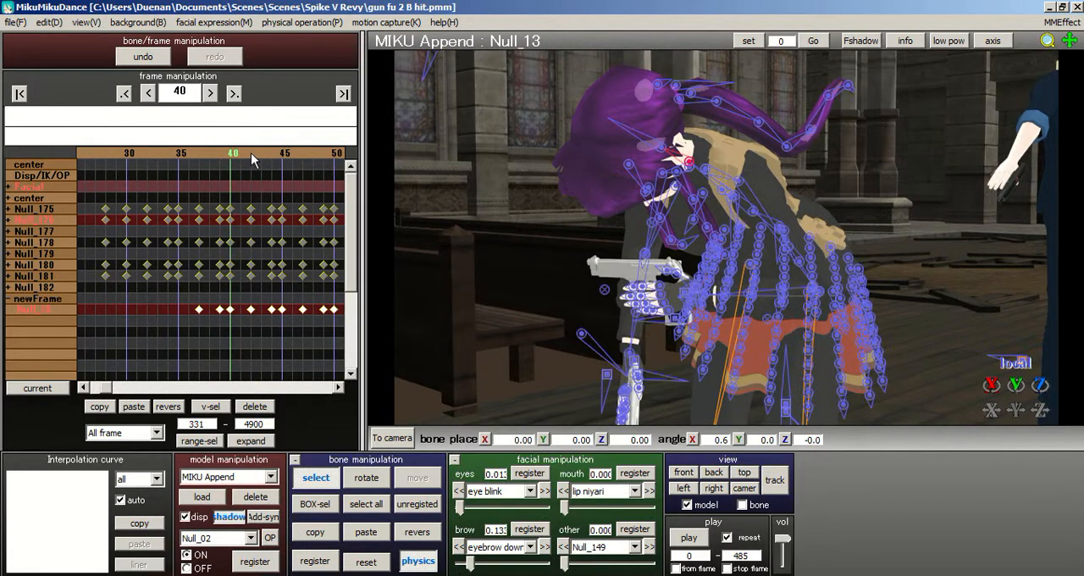
pyautogui.click(248, 158)
pyautogui.moveTo(760, 210); pyautogui.dragTo(853, 223, button='right')
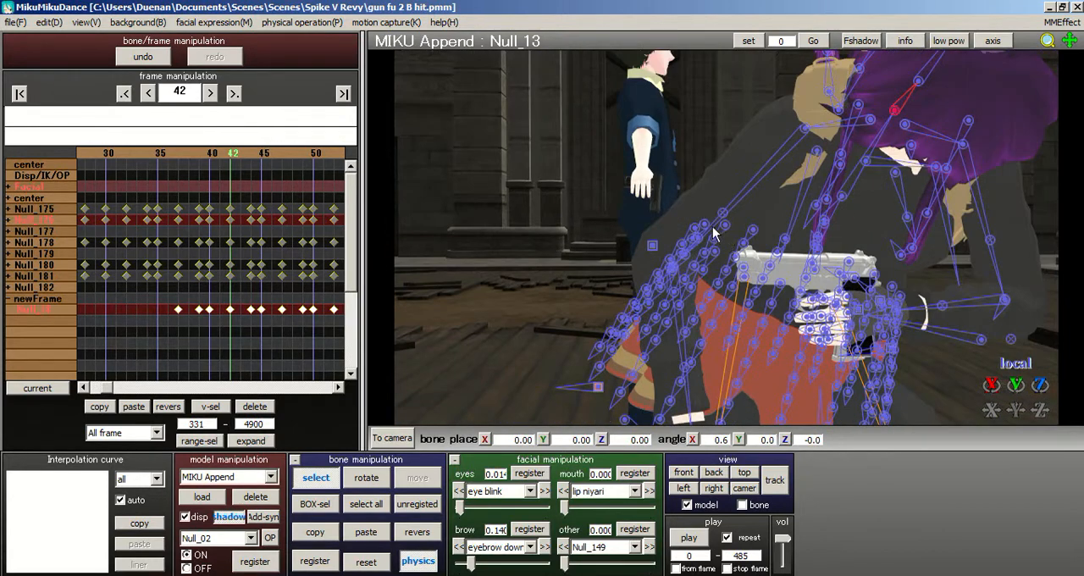
pyautogui.scroll(-4, 713, 232)
pyautogui.scroll(20, 178, 169)
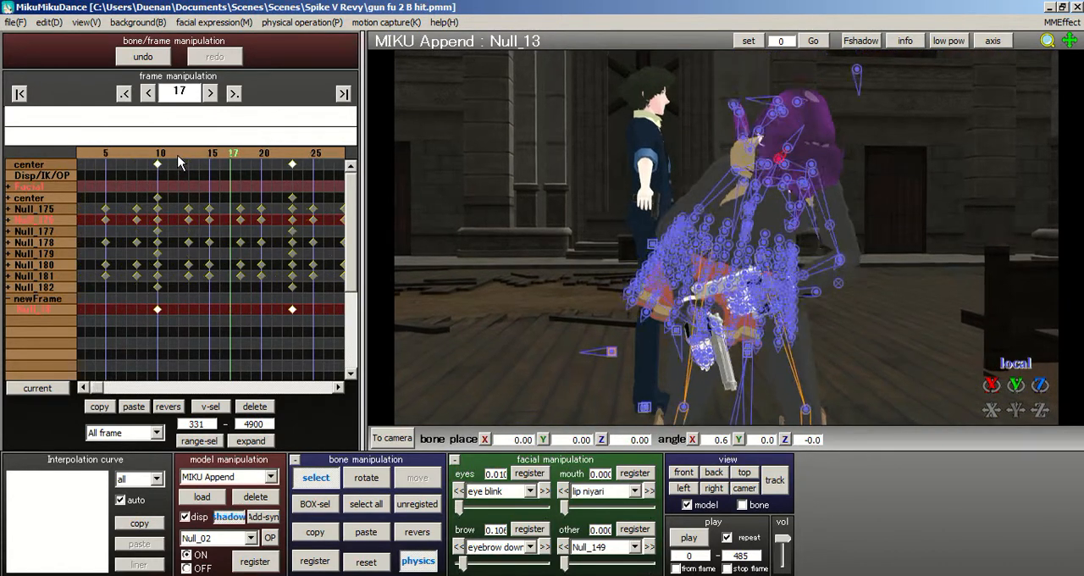
pyautogui.scroll(-2, 200, 164)
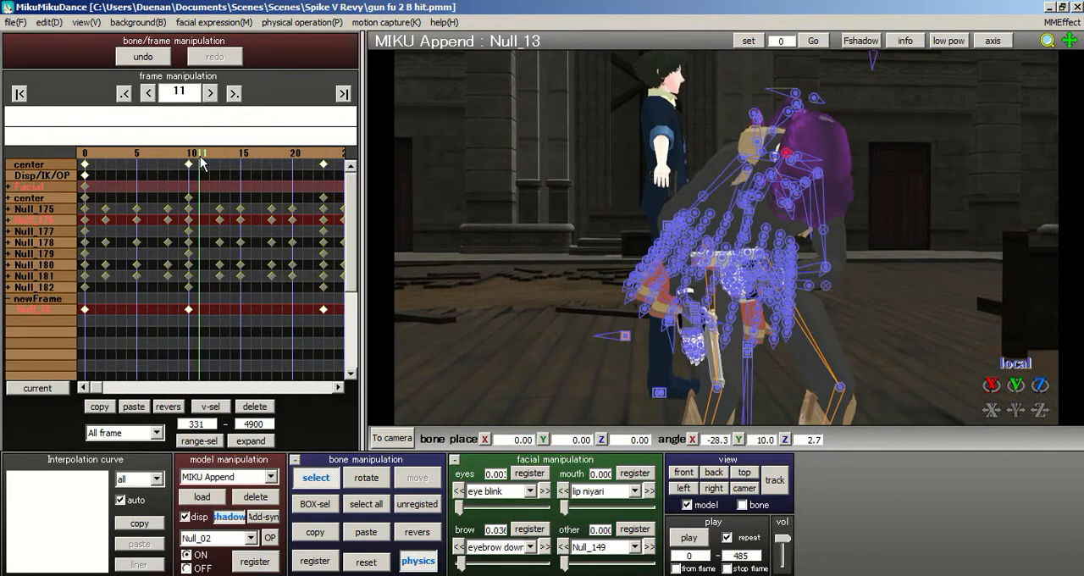
pyautogui.scroll(-15, 213, 164)
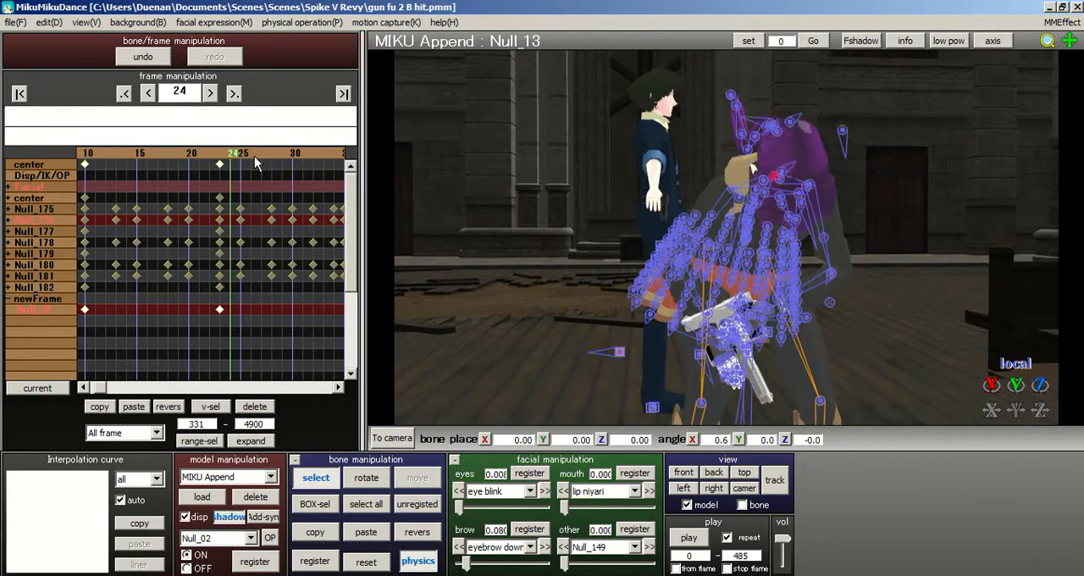
pyautogui.scroll(-20, 248, 161)
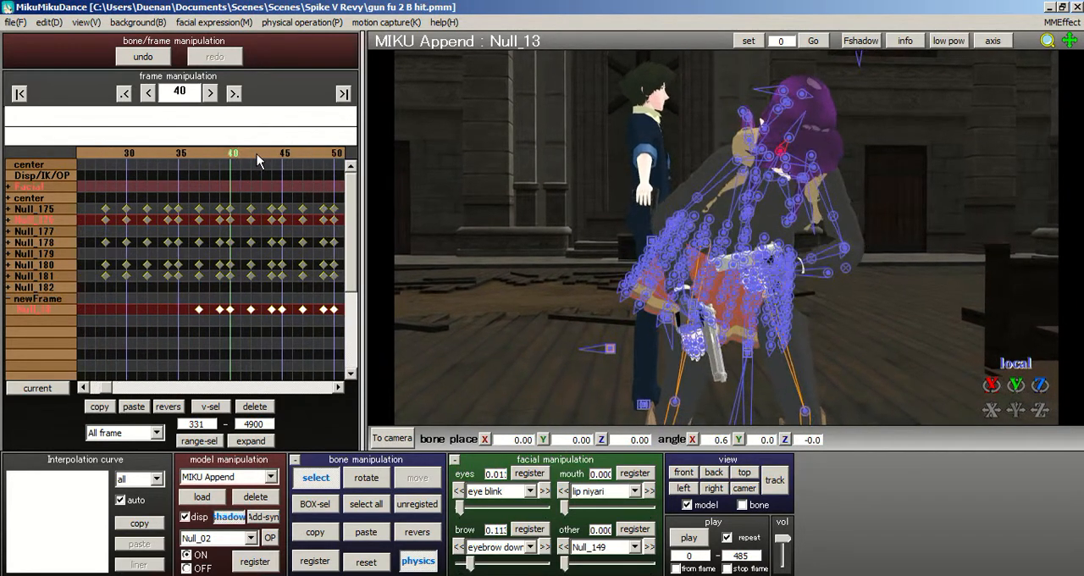
pyautogui.scroll(20, 140, 154)
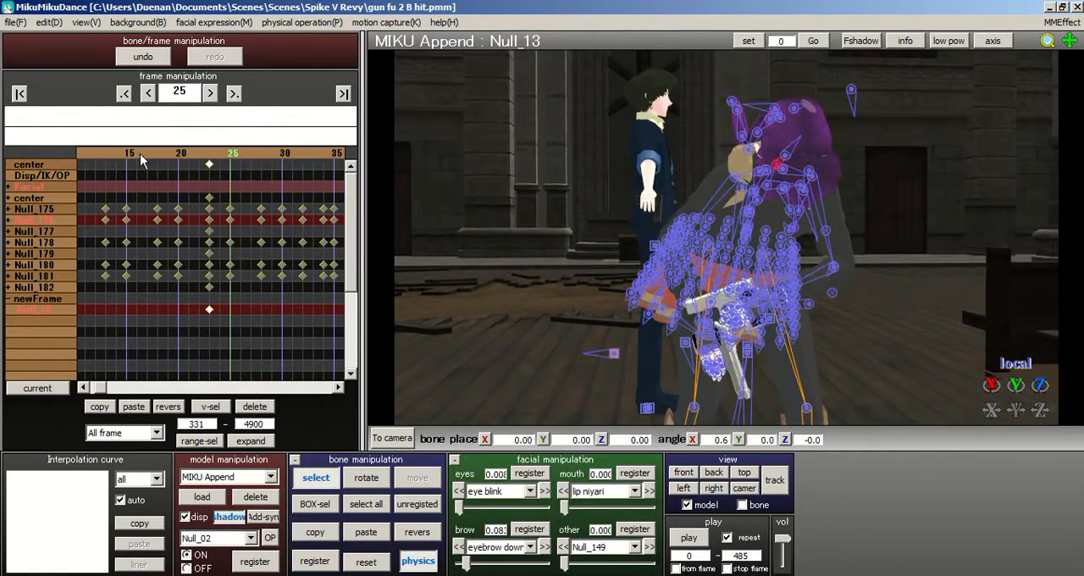
pyautogui.scroll(-7, 298, 161)
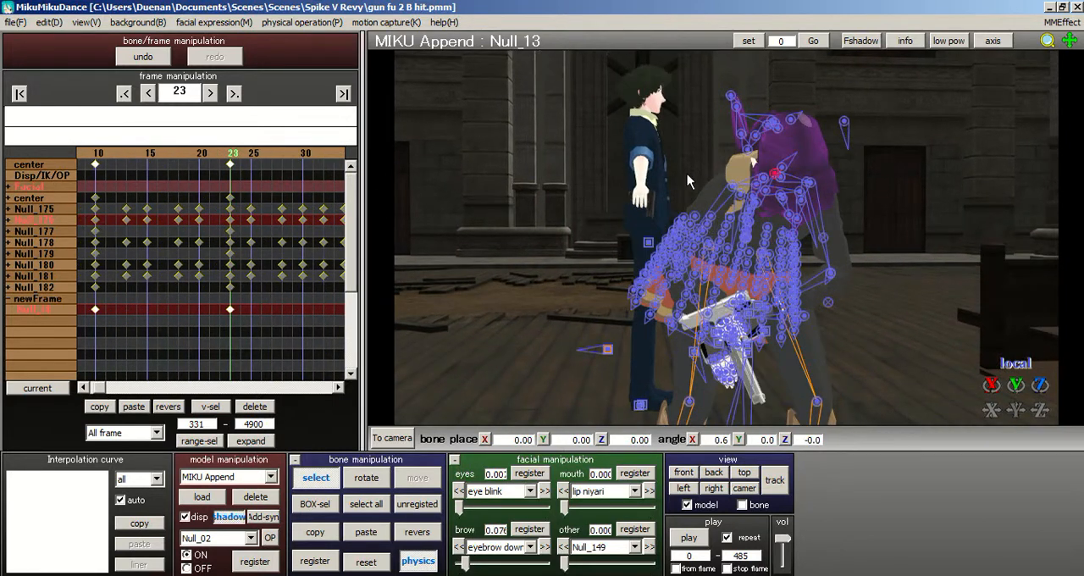
# - Rotate upper leg bone Null_82 at frame 23 to about X 35.3, Y -9.0, Z 0.3
pyautogui.scroll(-3, 694, 237)
pyautogui.moveTo(701, 279); pyautogui.dragTo(665, 199, button='middle')
pyautogui.scroll(2, 687, 258)
pyautogui.moveTo(679, 261); pyautogui.dragTo(641, 188, button='right')
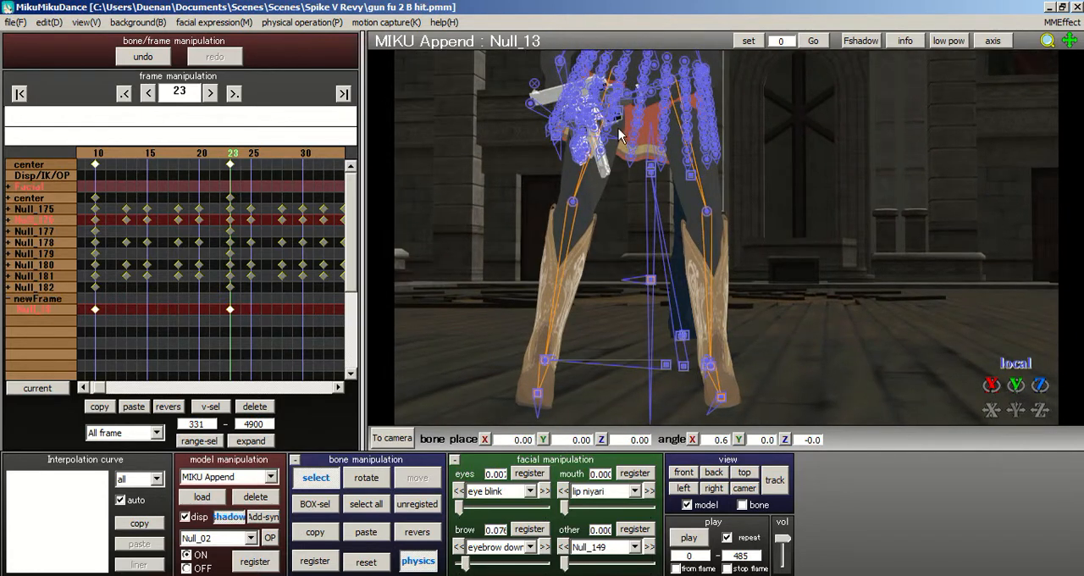
pyautogui.click(617, 75)
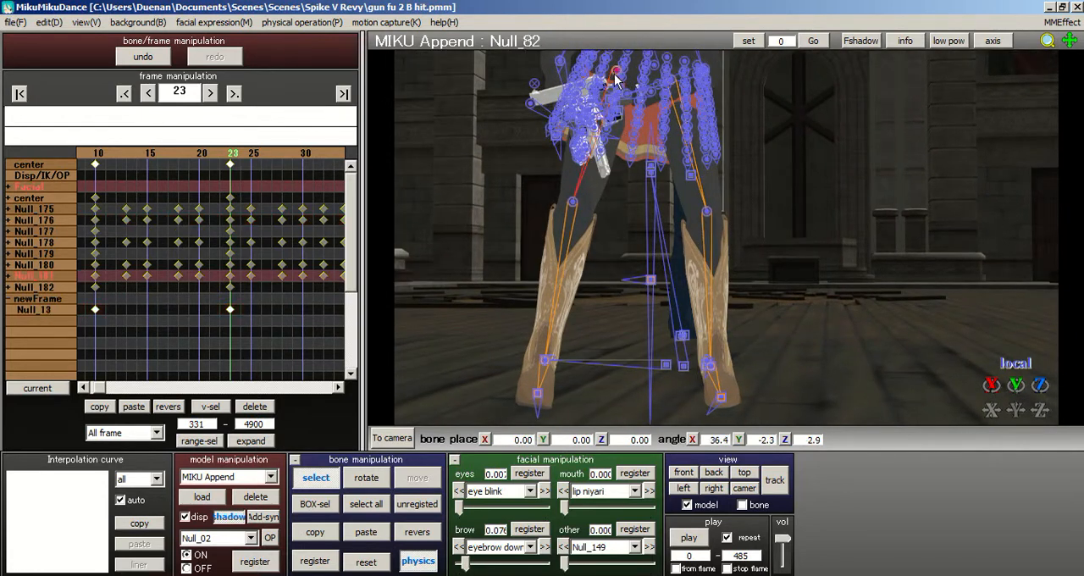
pyautogui.click(369, 482)
pyautogui.moveTo(584, 71); pyautogui.dragTo(550, 198)
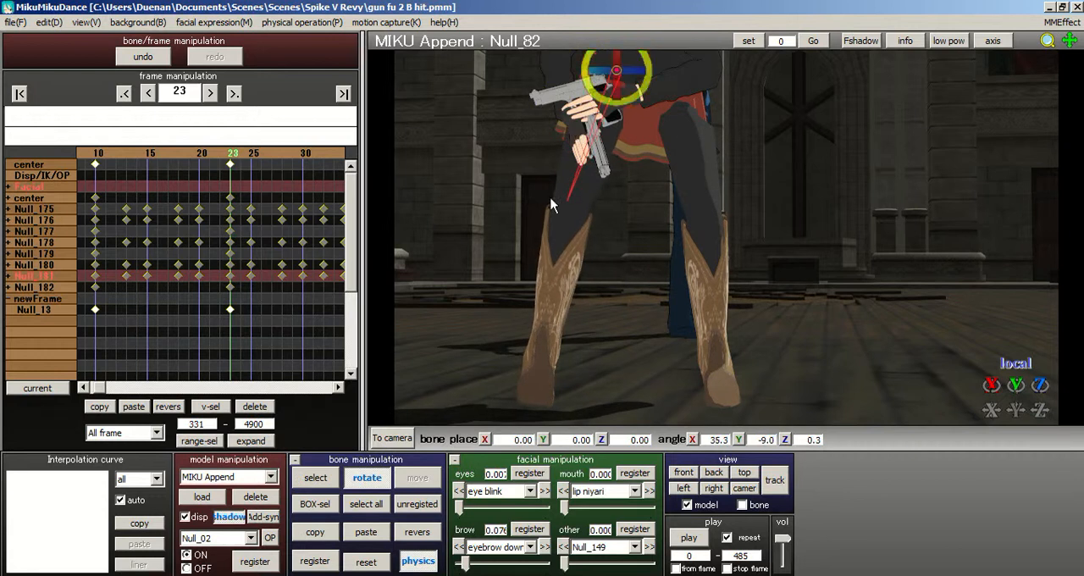
# - Rotate foot IK bone Null_02 at frame 23 to about X 0.1, Y -10.3, Z 0.4
pyautogui.click(320, 478)
pyautogui.click(545, 363)
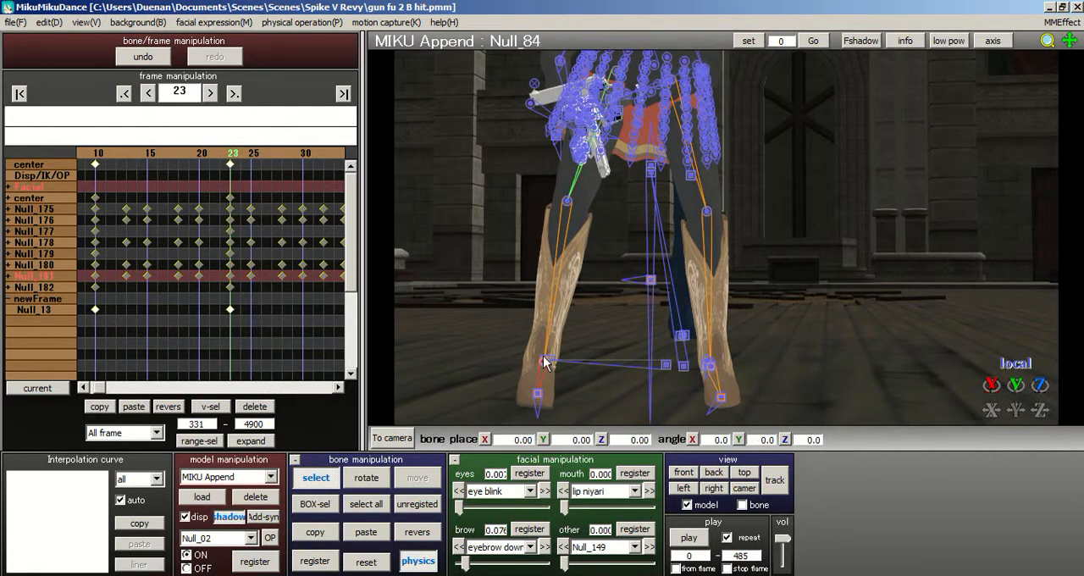
pyautogui.click(545, 360)
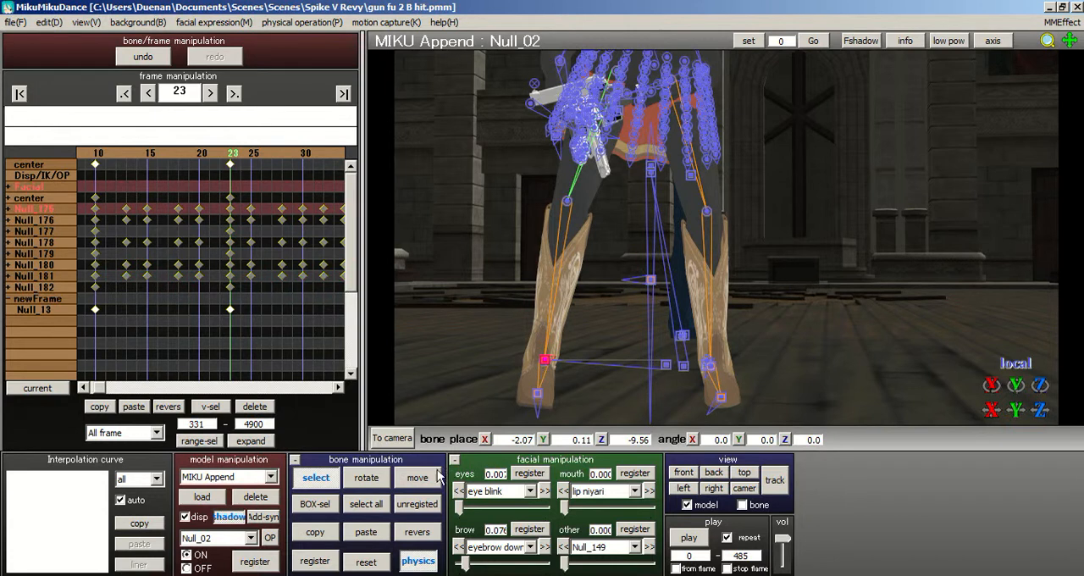
pyautogui.click(367, 477)
pyautogui.moveTo(546, 377); pyautogui.dragTo(511, 365)
pyautogui.click(327, 478)
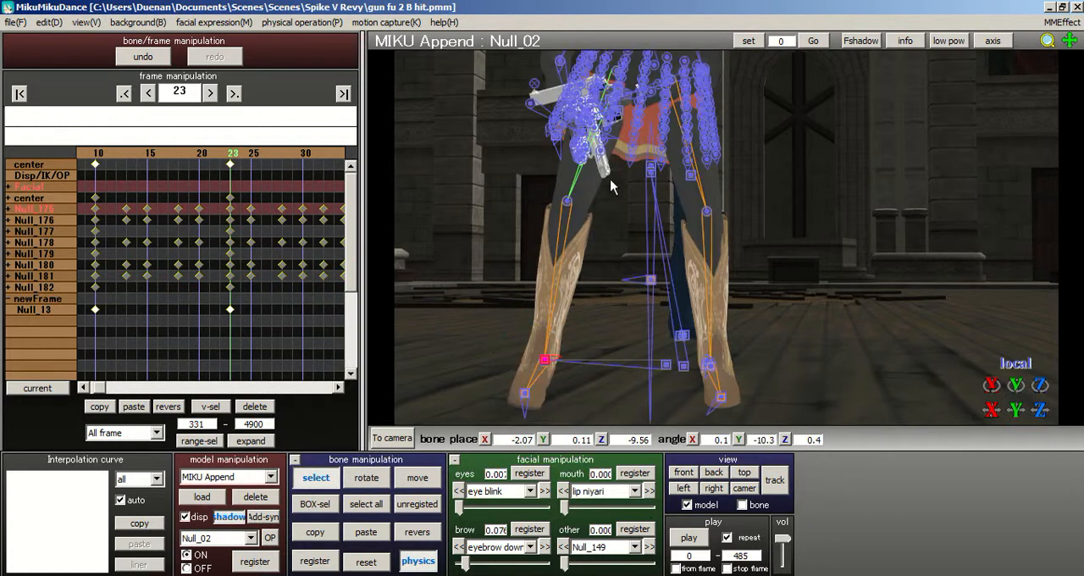
# - Rotate upper leg bone Null_82 at frame 23 to about X 33.0, Y -19.6, Z -4.4, and register all bones there
pyautogui.moveTo(613, 187); pyautogui.dragTo(599, 115, button='right')
pyautogui.click(606, 67)
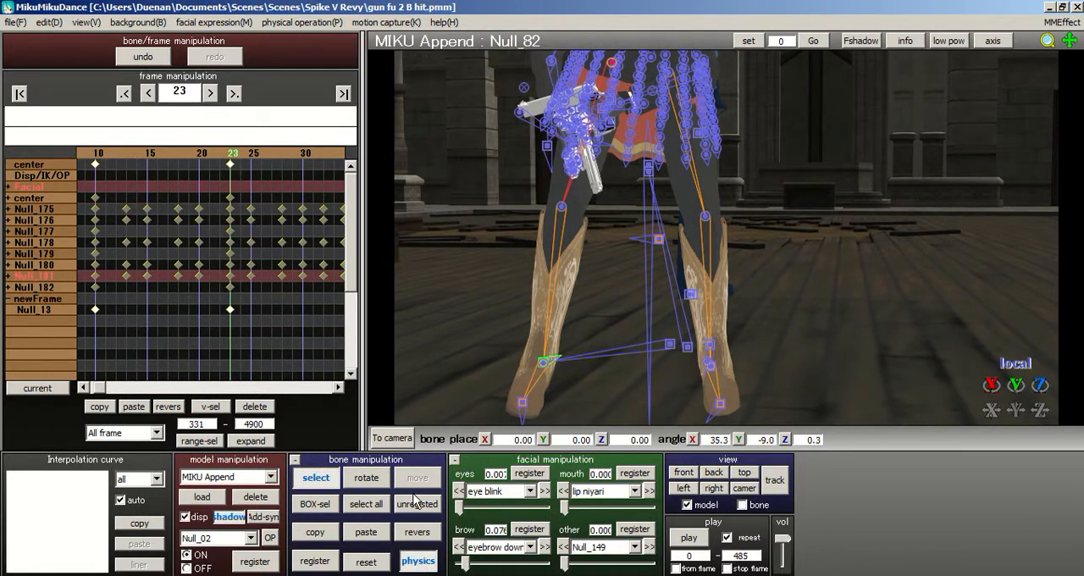
pyautogui.click(367, 477)
pyautogui.moveTo(600, 71); pyautogui.dragTo(591, 64)
pyautogui.moveTo(613, 246); pyautogui.dragTo(713, 231, button='right')
pyautogui.click(365, 503)
pyautogui.click(315, 560)
pyautogui.moveTo(603, 315); pyautogui.dragTo(525, 320, button='right')
pyautogui.scroll(-2, 525, 320)
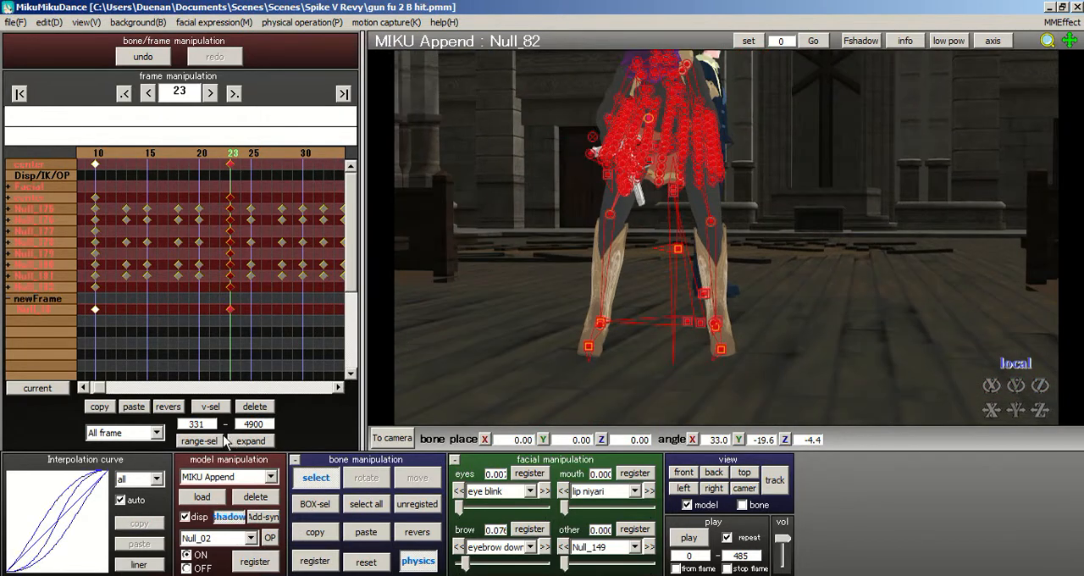
# - Set the keyframe selection range to frames 24 through 255
pyautogui.doubleClick(209, 423)
pyautogui.write('24')
pyautogui.moveTo(273, 152); pyautogui.dragTo(326, 151)
pyautogui.moveTo(165, 151); pyautogui.dragTo(151, 152)
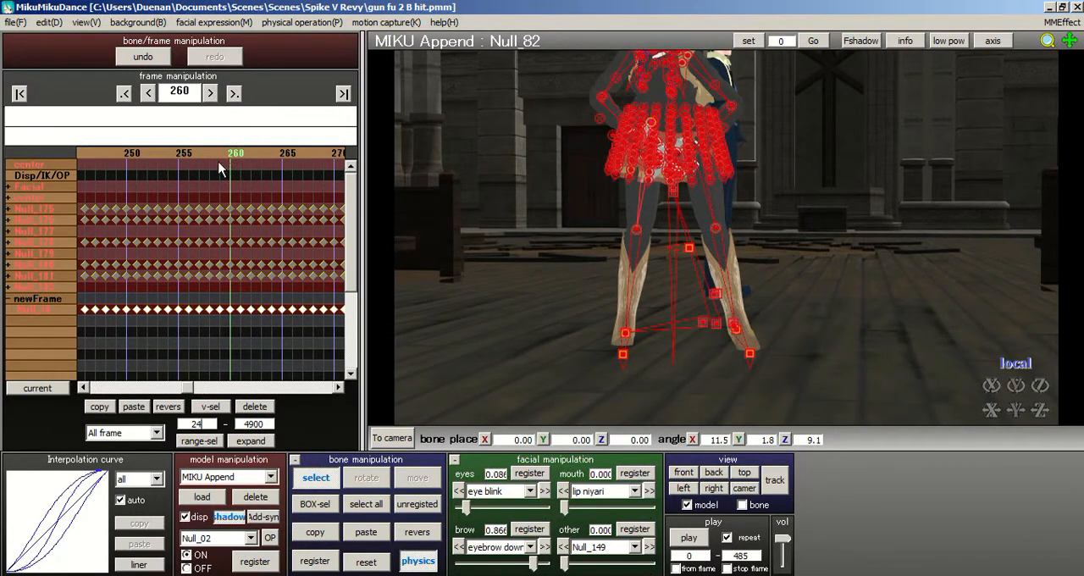
pyautogui.click(181, 151)
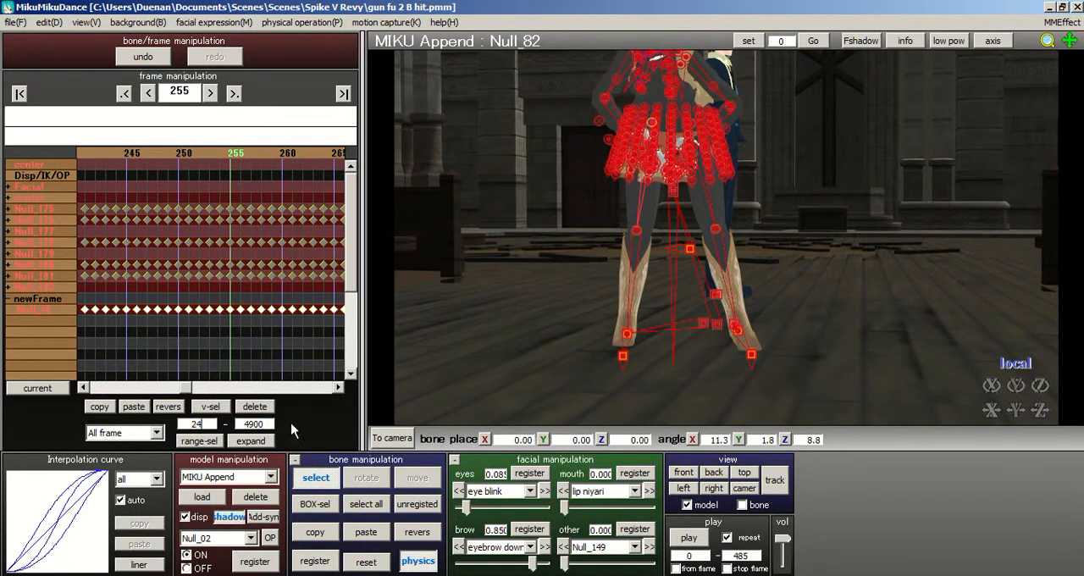
pyautogui.doubleClick(265, 424)
pyautogui.write('2')
# - Examine the leg and foot pose at frame 255 from the front, back and sides
pyautogui.scroll(4, 576, 279)
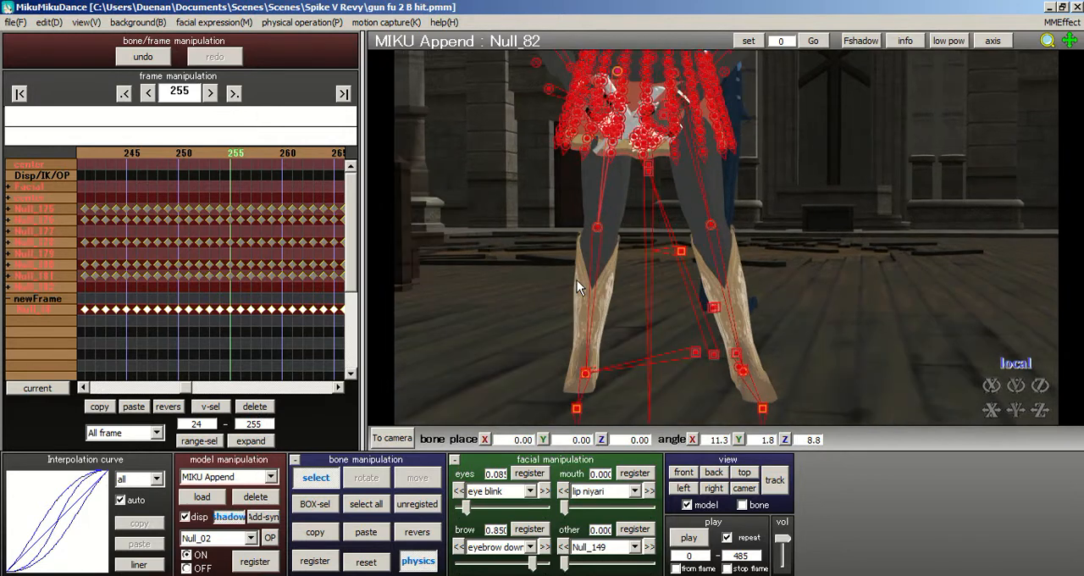
pyautogui.moveTo(736, 206); pyautogui.dragTo(742, 186, button='middle')
pyautogui.moveTo(742, 186); pyautogui.dragTo(868, 205, button='right')
pyautogui.scroll(-3, 868, 205)
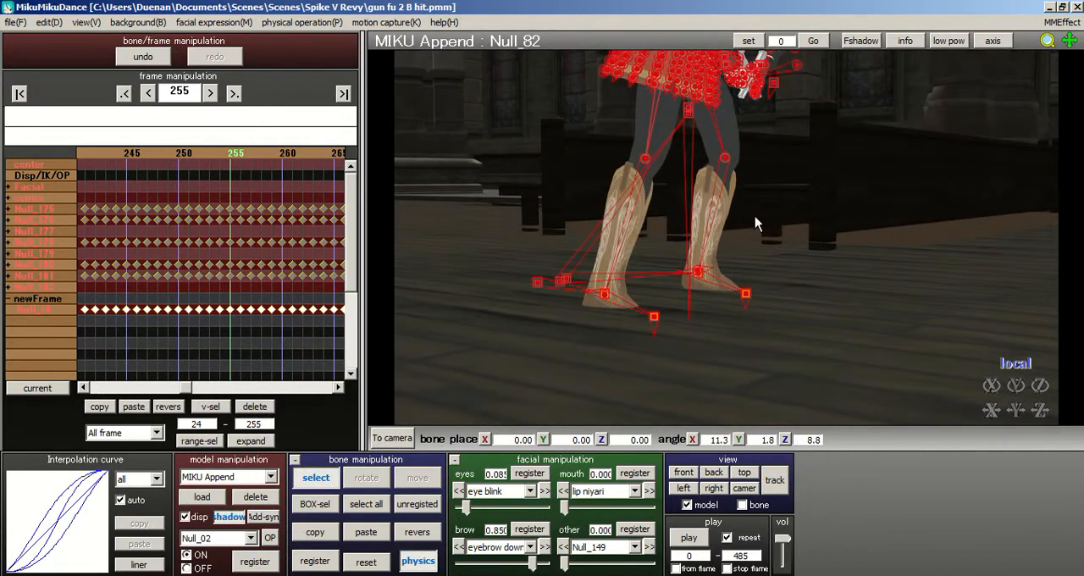
pyautogui.moveTo(754, 216); pyautogui.dragTo(830, 217, button='right')
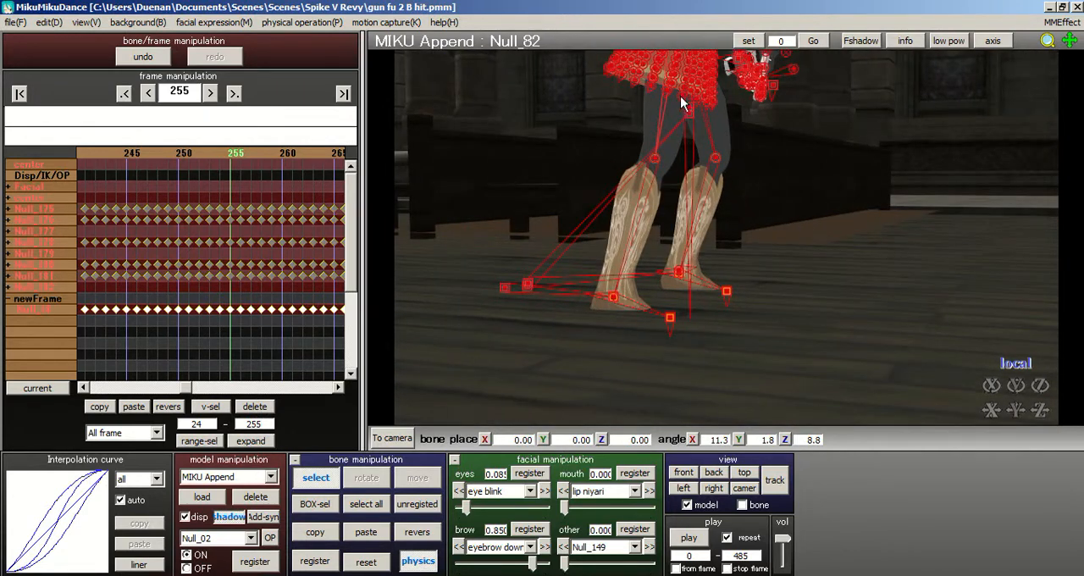
pyautogui.moveTo(786, 274); pyautogui.dragTo(757, 257, button='right')
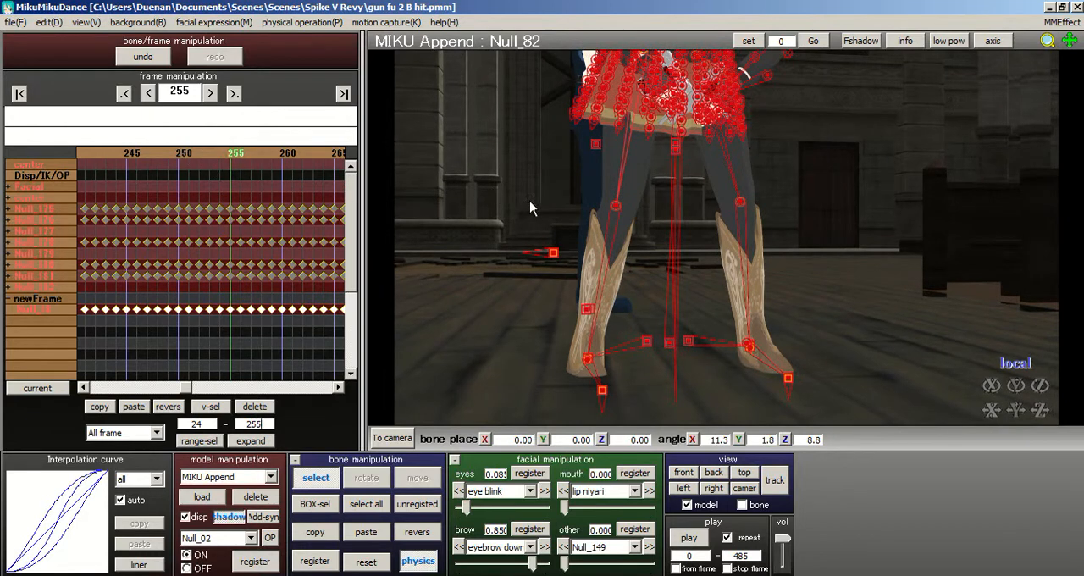
pyautogui.moveTo(655, 245); pyautogui.dragTo(631, 246, button='right')
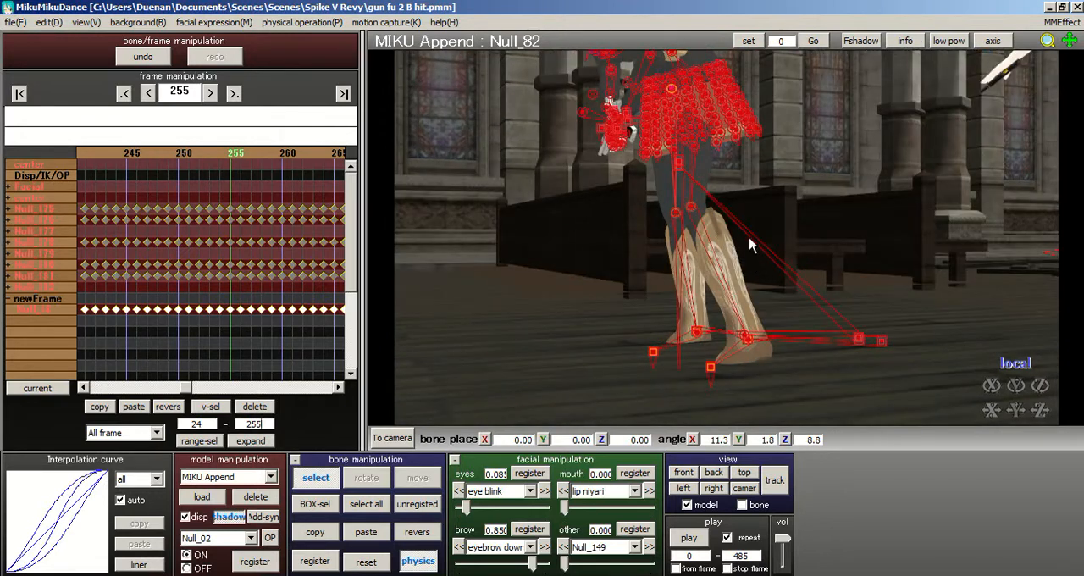
# - Return to frame 0 and limit the keyframe range selection to Sel Bone
pyautogui.click(20, 93)
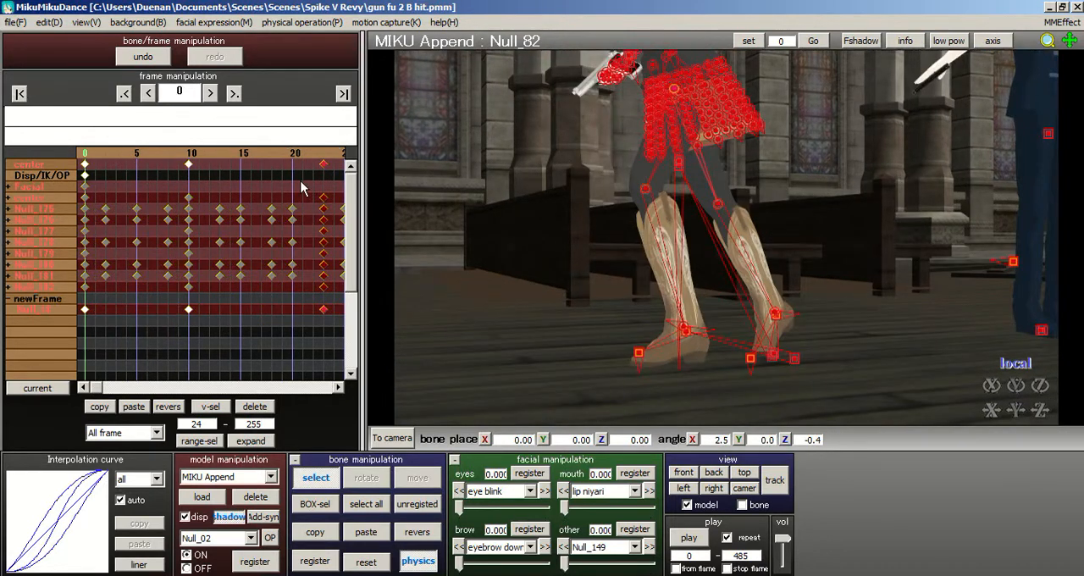
pyautogui.click(126, 432)
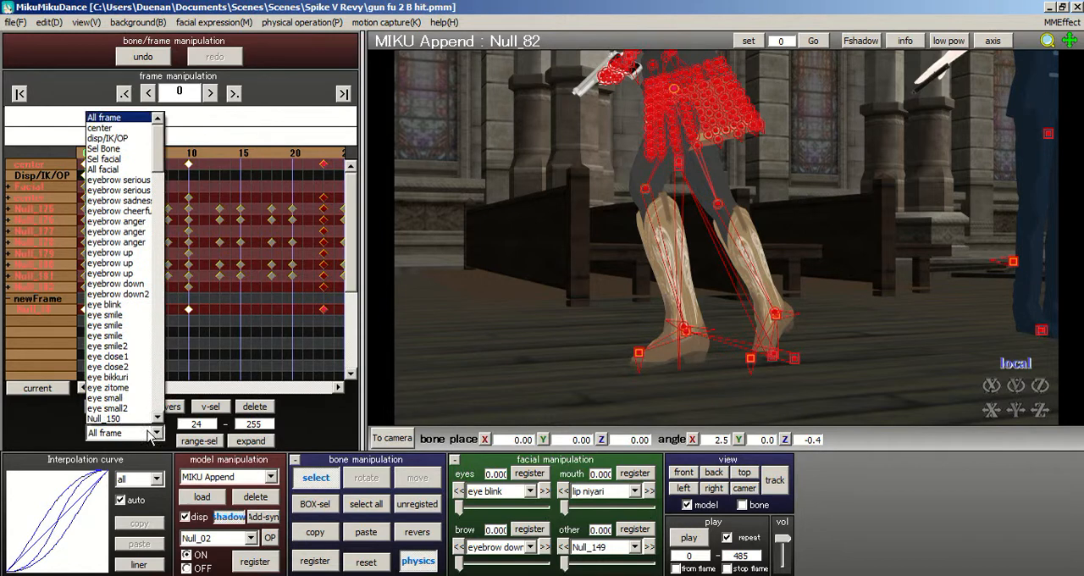
pyautogui.click(108, 148)
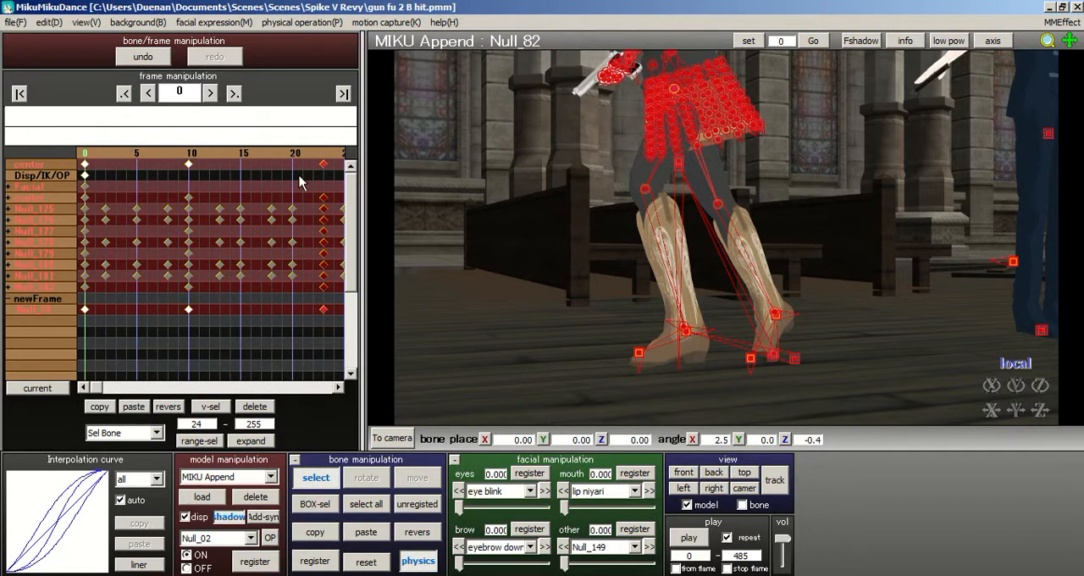
# - Register foot IK bone Null_02 at frame 23
pyautogui.click(322, 165)
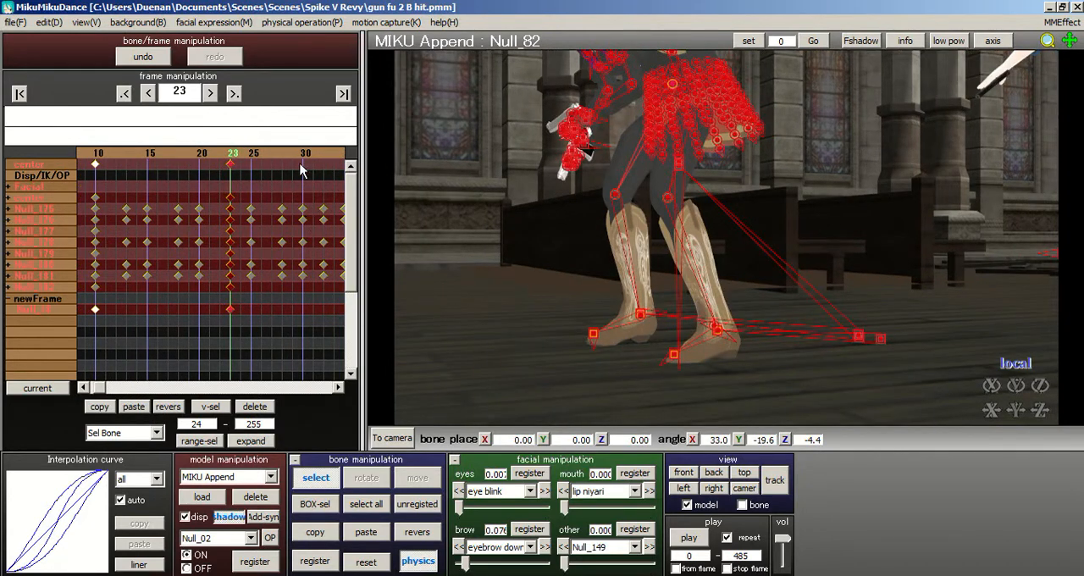
pyautogui.click(321, 150)
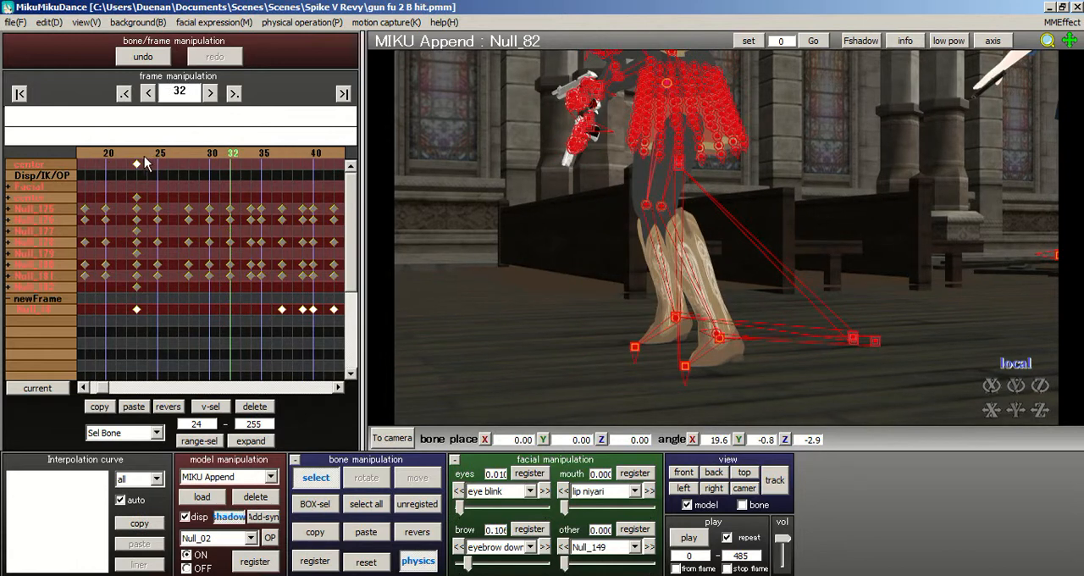
pyautogui.click(140, 155)
pyautogui.click(640, 316)
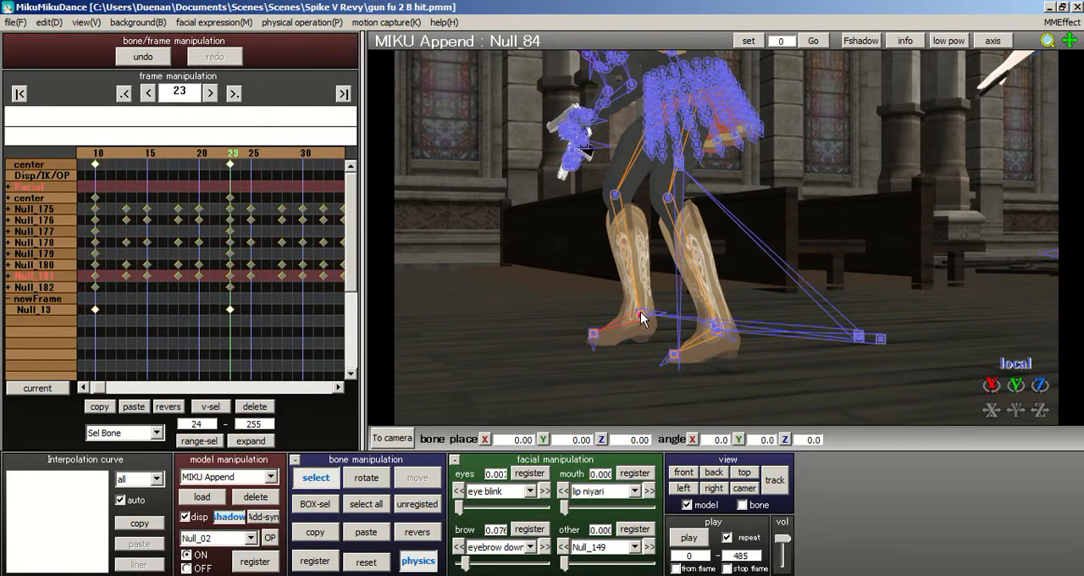
pyautogui.click(640, 317)
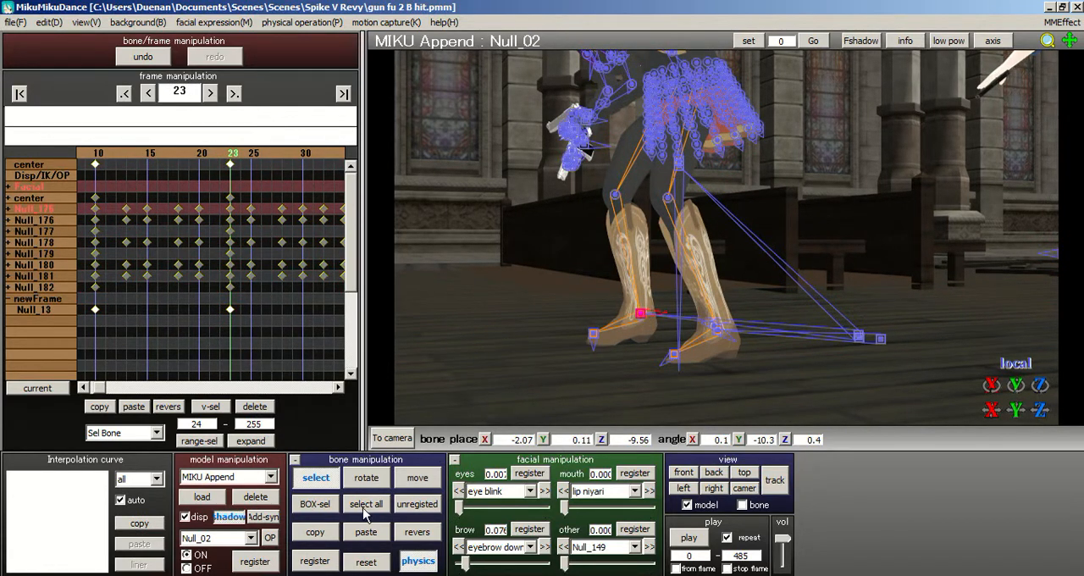
pyautogui.click(317, 565)
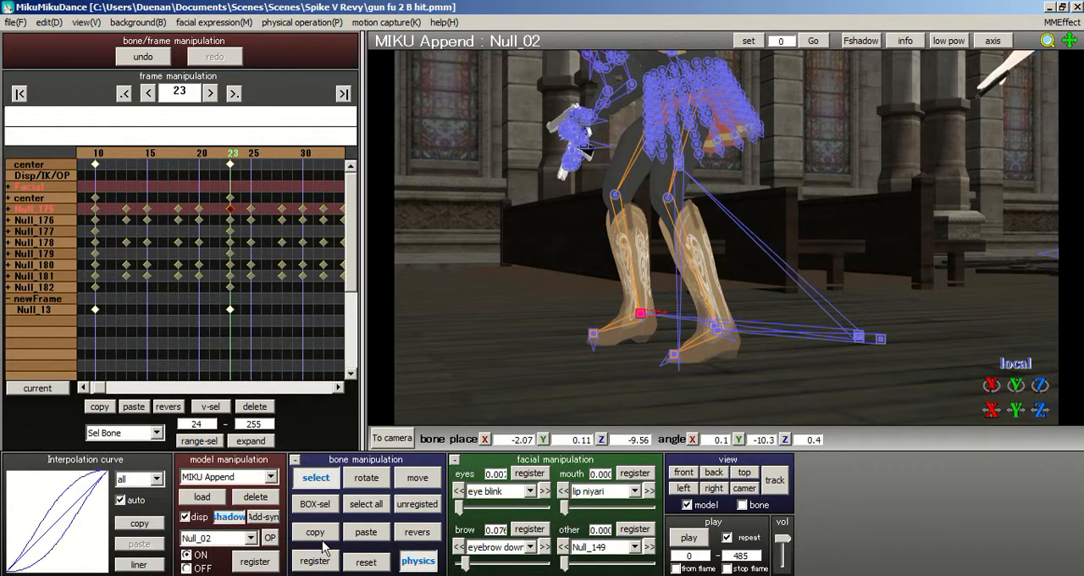
# - Delete foot IK bone Null_02's keyframes from frame 24 through 255
pyautogui.click(290, 373)
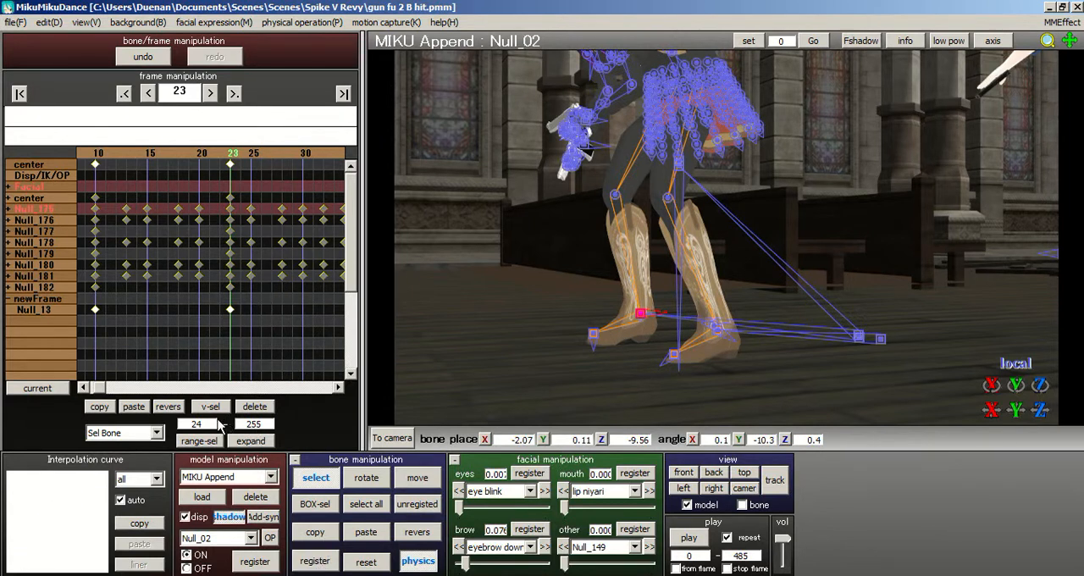
pyautogui.click(199, 441)
pyautogui.click(257, 407)
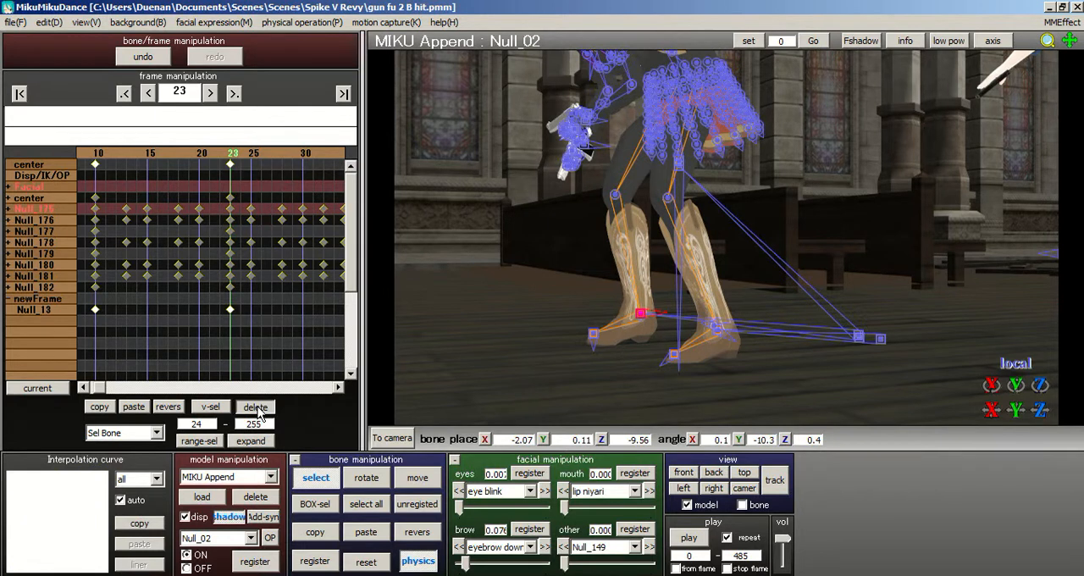
# - Delete the keyframes of toe bones Null_03 and Null_05 from frame 24 through 255
pyautogui.click(593, 333)
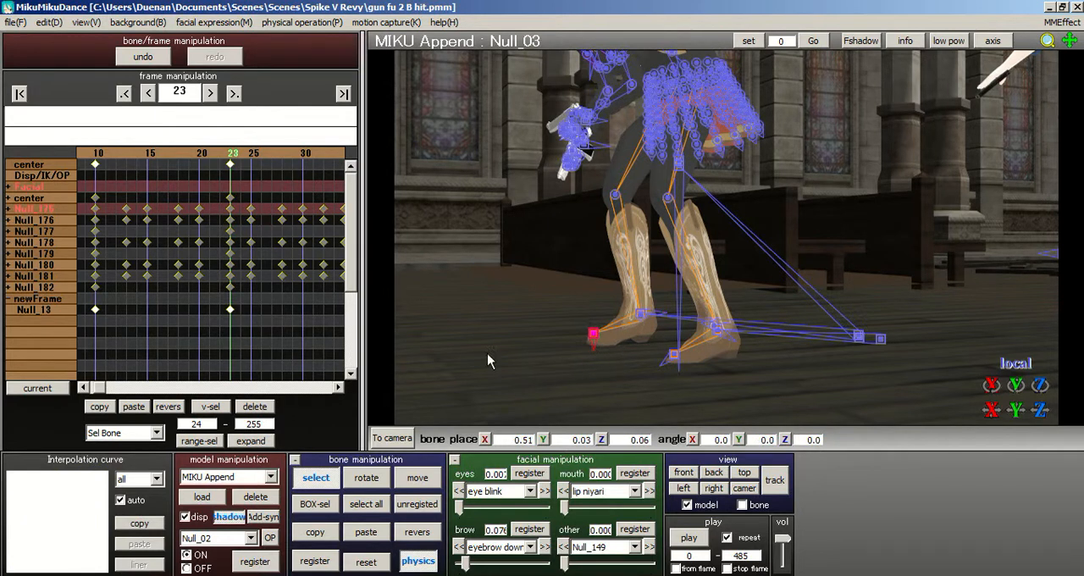
pyautogui.click(199, 440)
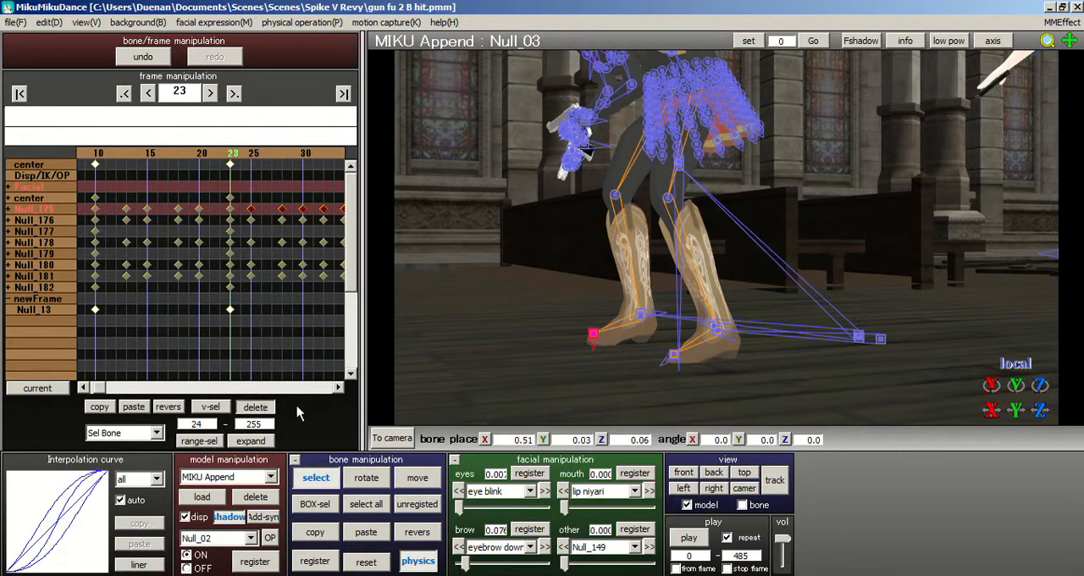
pyautogui.click(256, 407)
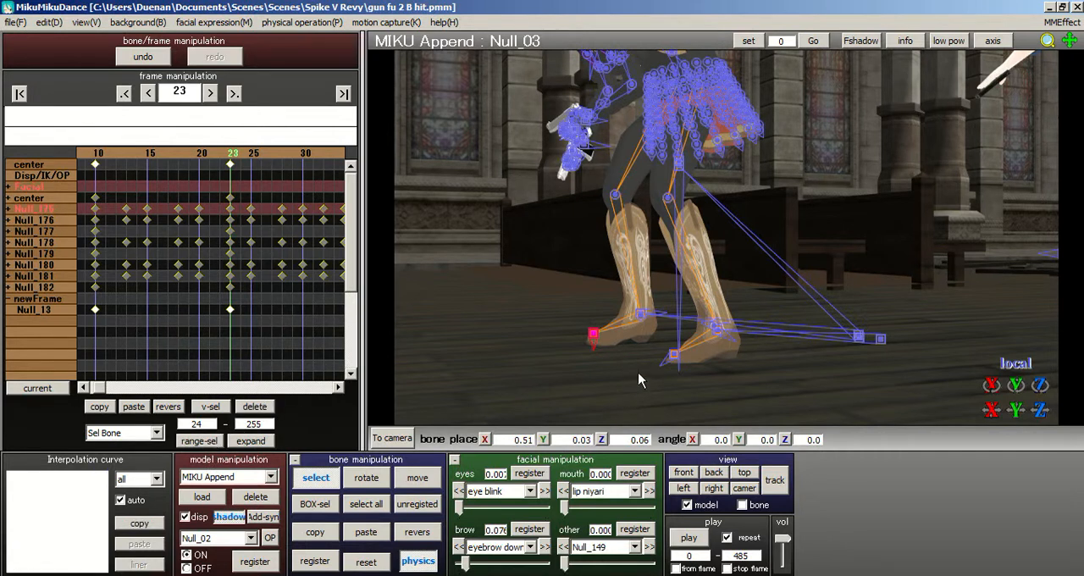
pyautogui.click(214, 444)
pyautogui.click(256, 407)
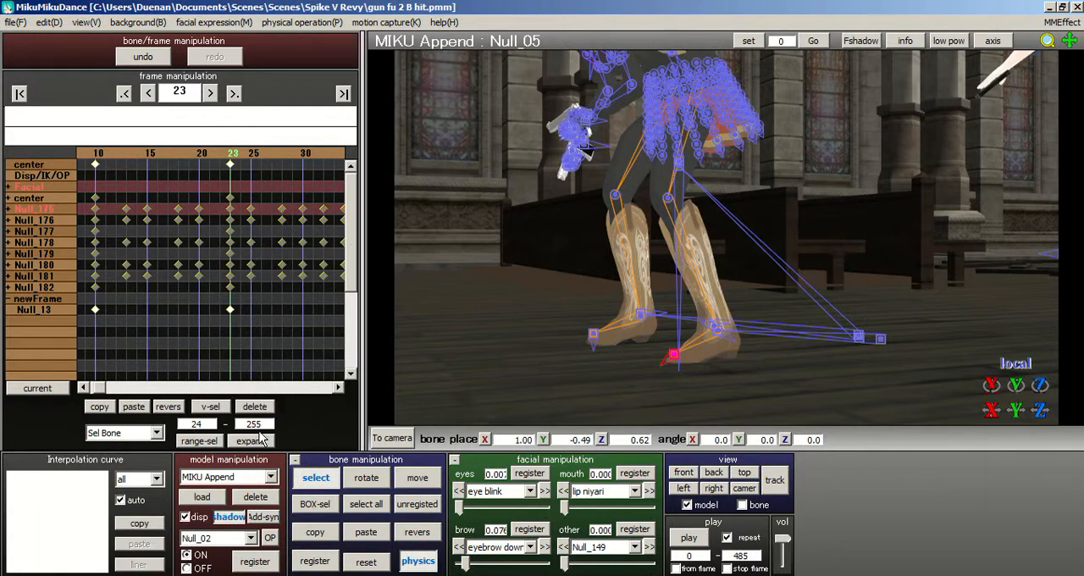
# - Delete the keyframes of the other foot's IK bone, Null_04, from frame 24 through 255
pyautogui.click(716, 332)
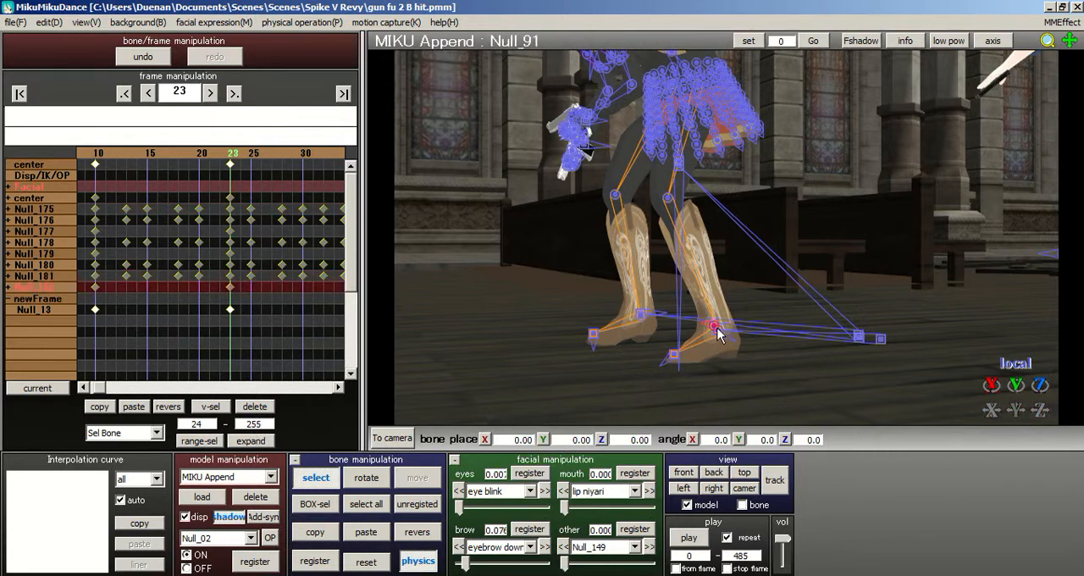
pyautogui.click(716, 333)
pyautogui.scroll(3, 703, 237)
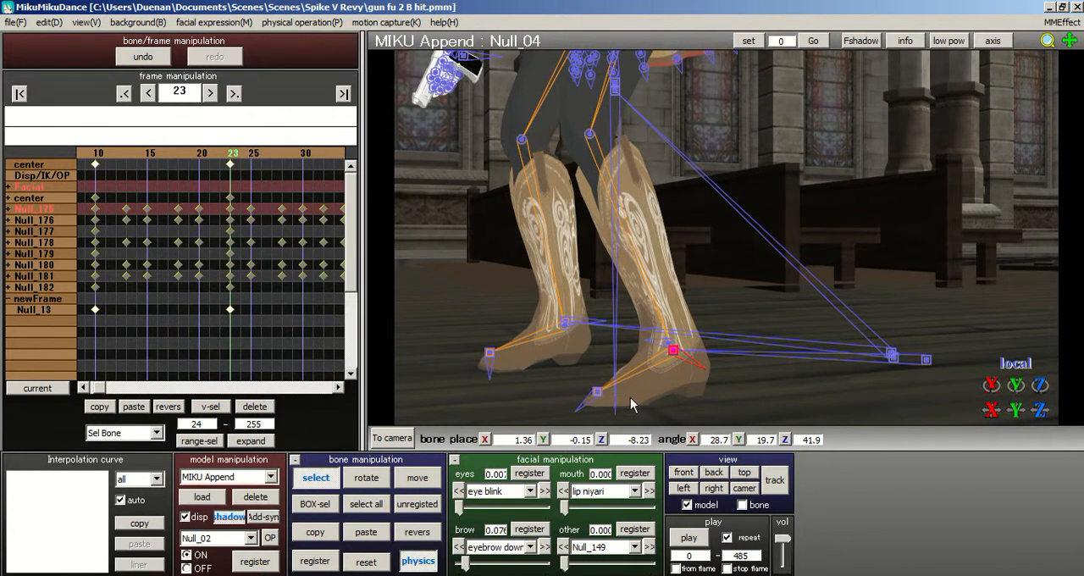
pyautogui.click(212, 441)
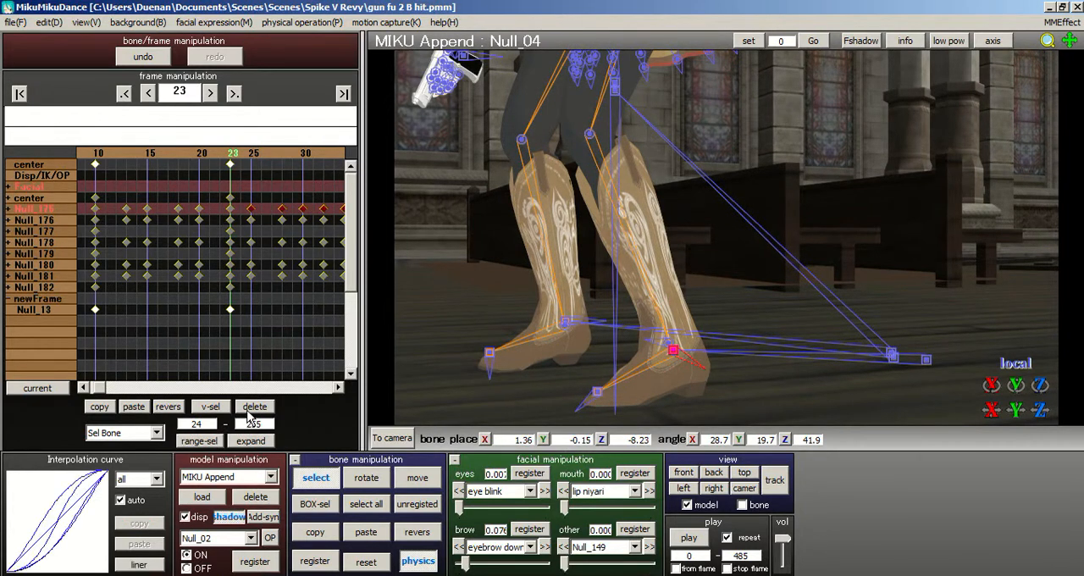
pyautogui.click(250, 410)
# - Delete the keyframes of the knee bones from frame 24 through 255
pyautogui.moveTo(501, 334); pyautogui.dragTo(540, 273, button='right')
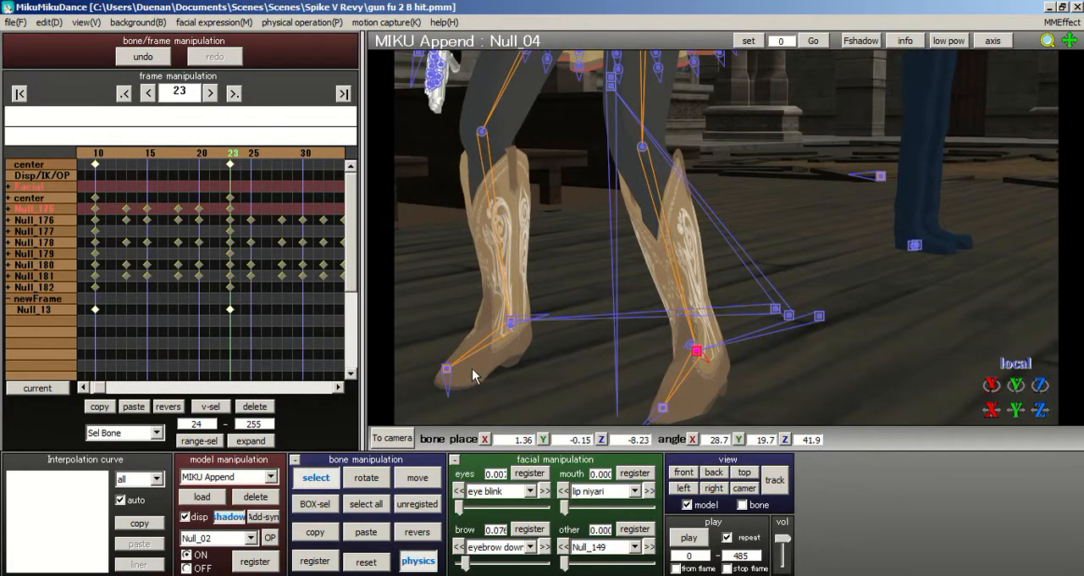
pyautogui.moveTo(519, 367); pyautogui.dragTo(539, 142, button='right')
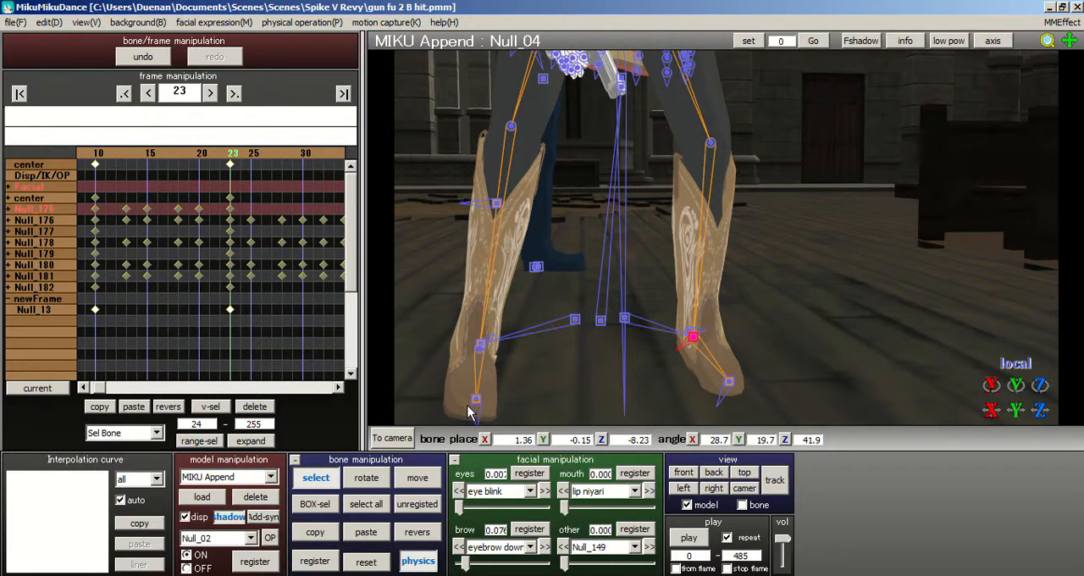
pyautogui.moveTo(726, 237); pyautogui.dragTo(749, 293, button='middle')
pyautogui.click(539, 186)
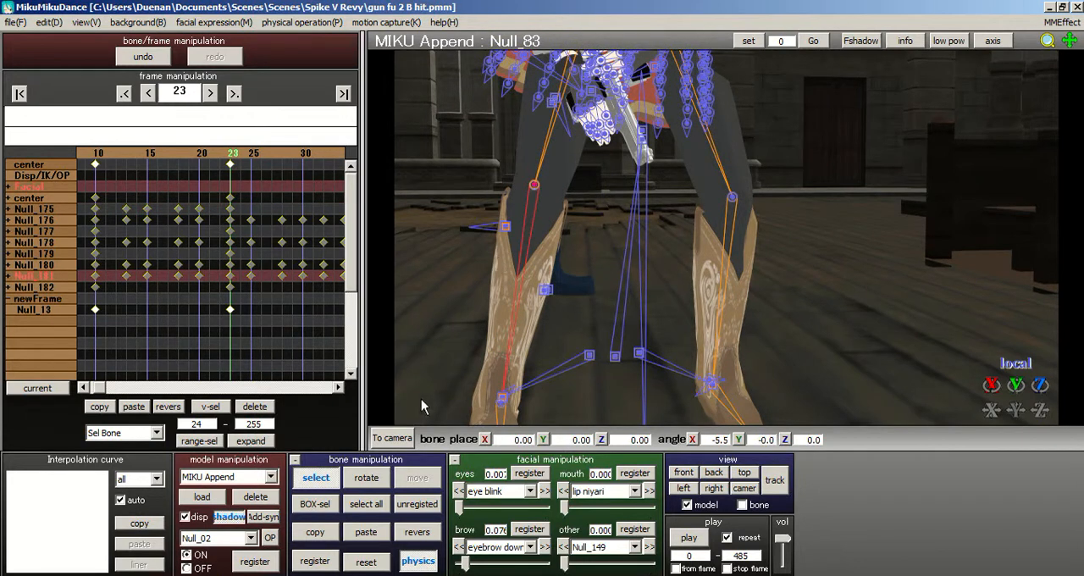
pyautogui.click(731, 197)
pyautogui.click(212, 441)
pyautogui.click(263, 410)
# - Delete the keyframes of the upper-leg bones, including Null_82 and Null_86, from frame 24 through 255
pyautogui.moveTo(649, 238); pyautogui.dragTo(605, 213, button='right')
pyautogui.click(639, 142)
pyautogui.click(193, 443)
pyautogui.click(249, 410)
pyautogui.moveTo(729, 267); pyautogui.dragTo(734, 306, button='middle')
pyautogui.click(599, 108)
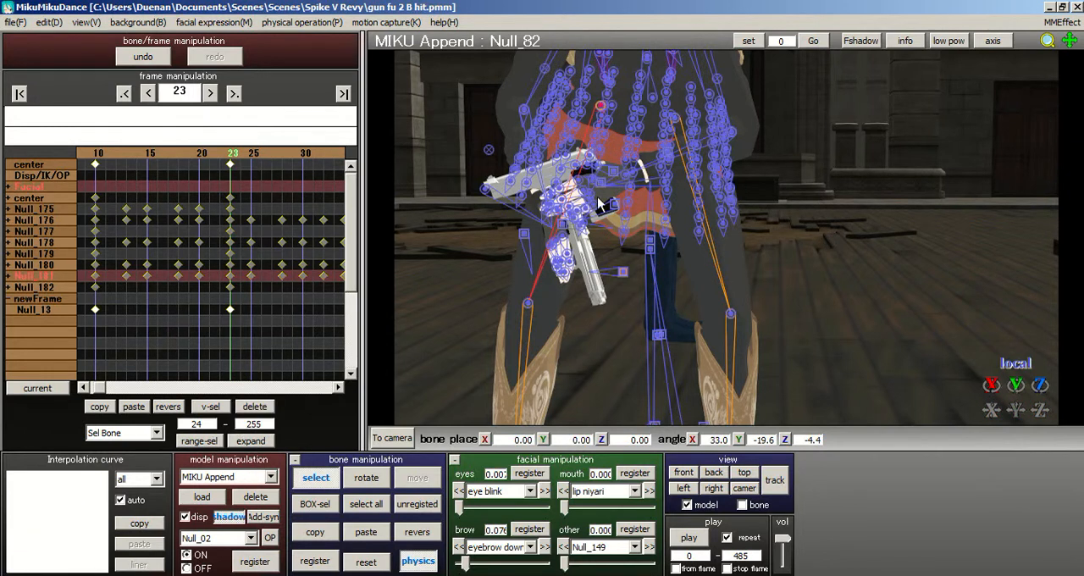
pyautogui.click(675, 123)
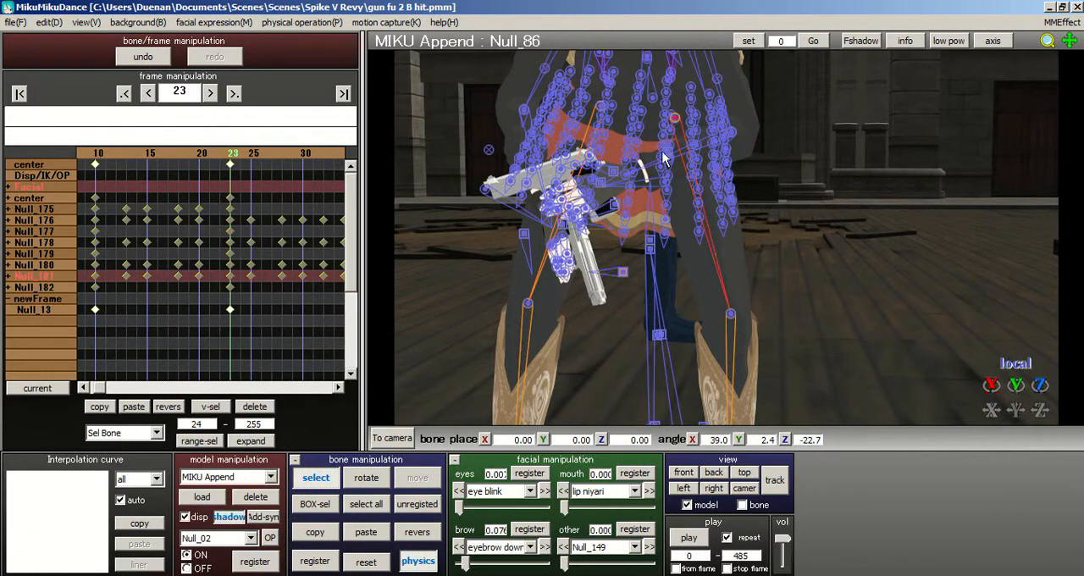
pyautogui.click(198, 440)
pyautogui.click(261, 412)
# - Scrub the timeline around frame 23 to examine the leg motion, ending on frame 23
pyautogui.moveTo(703, 262); pyautogui.dragTo(739, 251, button='right')
pyautogui.scroll(-5, 740, 259)
pyautogui.moveTo(750, 290); pyautogui.dragTo(745, 268, button='middle')
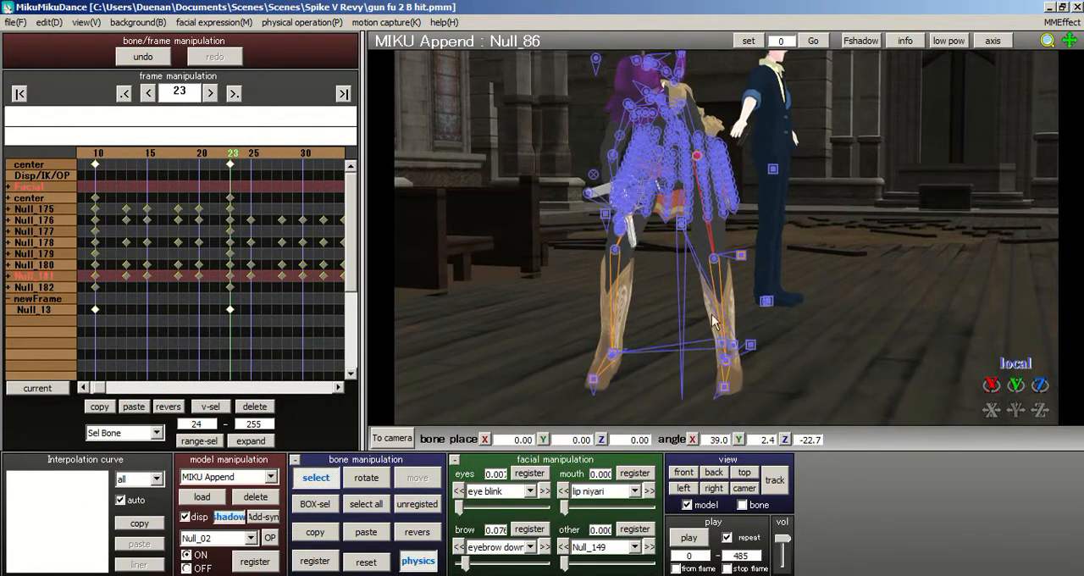
pyautogui.scroll(1, 744, 268)
pyautogui.moveTo(250, 156)
pyautogui.mouseDown()
pyautogui.moveTo(283, 155)
pyautogui.moveTo(155, 155)
pyautogui.moveTo(169, 156)
pyautogui.mouseUp()
pyautogui.click(294, 157)
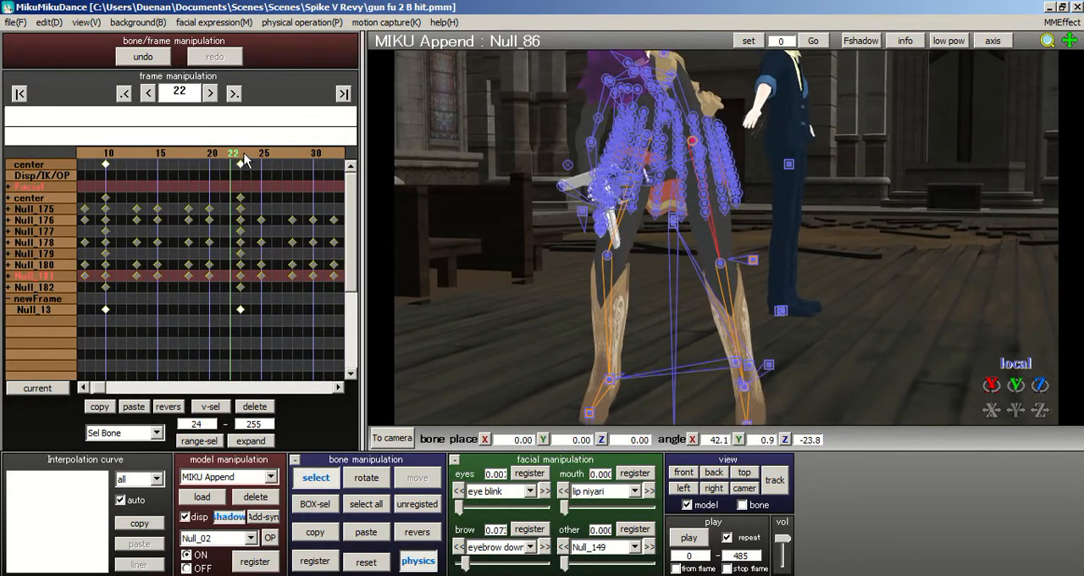
pyautogui.click(243, 154)
# - Delete bone Null_01's keyframes from frame 24 through 255 and register its pose at frame 23
pyautogui.click(674, 224)
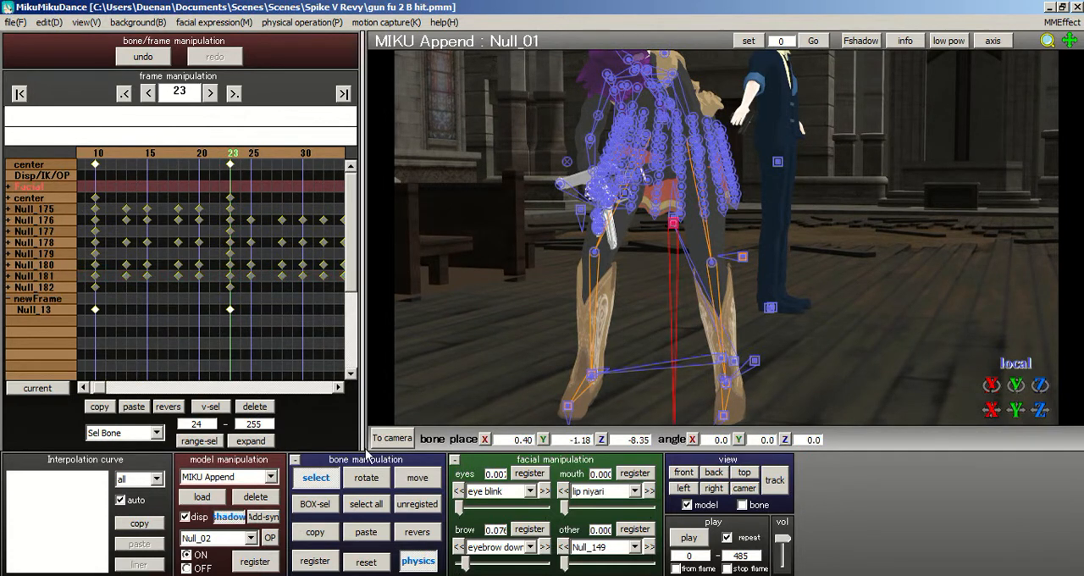
pyautogui.click(200, 439)
pyautogui.click(245, 404)
pyautogui.click(315, 561)
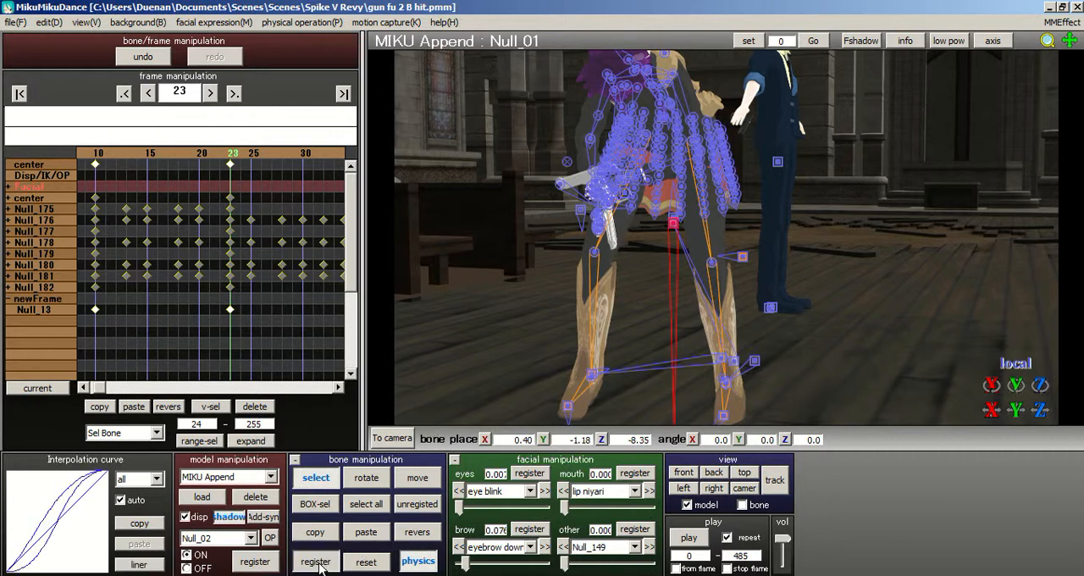
# - Check the pose between frames 24 and 35, and register Null_01 again back at frame 23
pyautogui.click(265, 161)
pyautogui.click(264, 154)
pyautogui.click(263, 155)
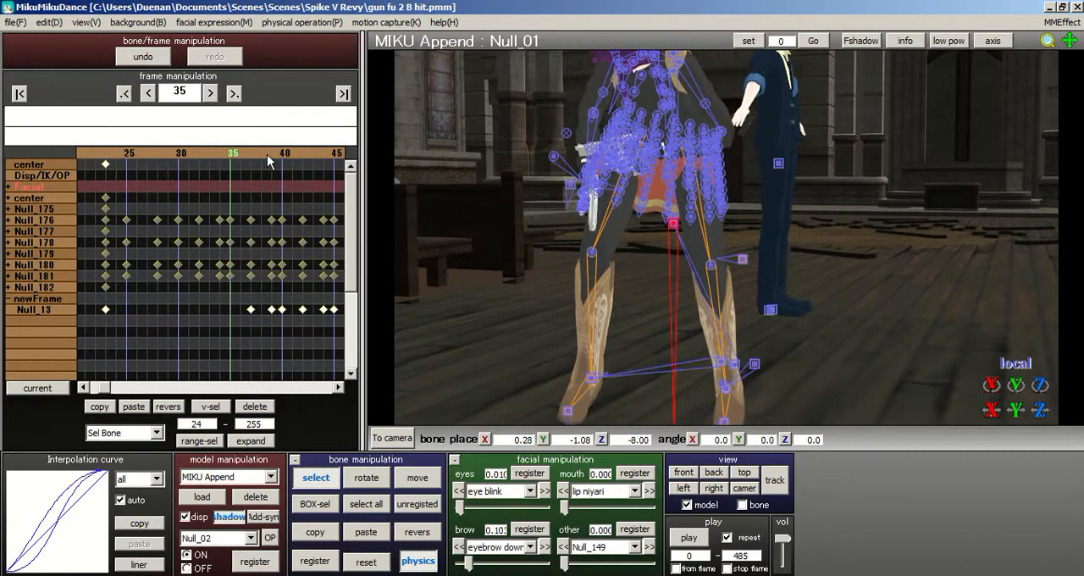
pyautogui.click(113, 155)
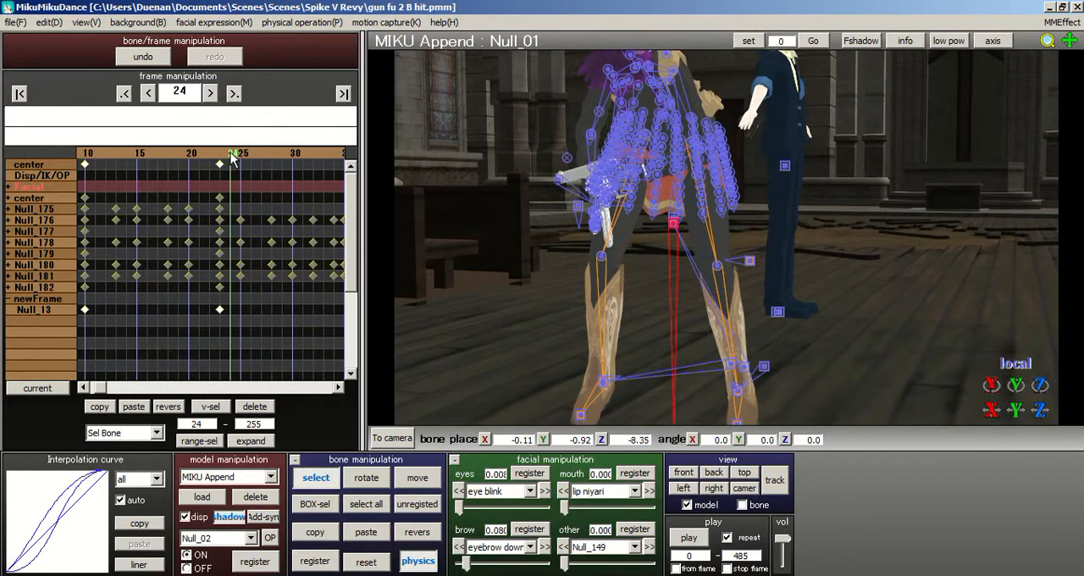
pyautogui.click(221, 154)
pyautogui.scroll(4, 590, 251)
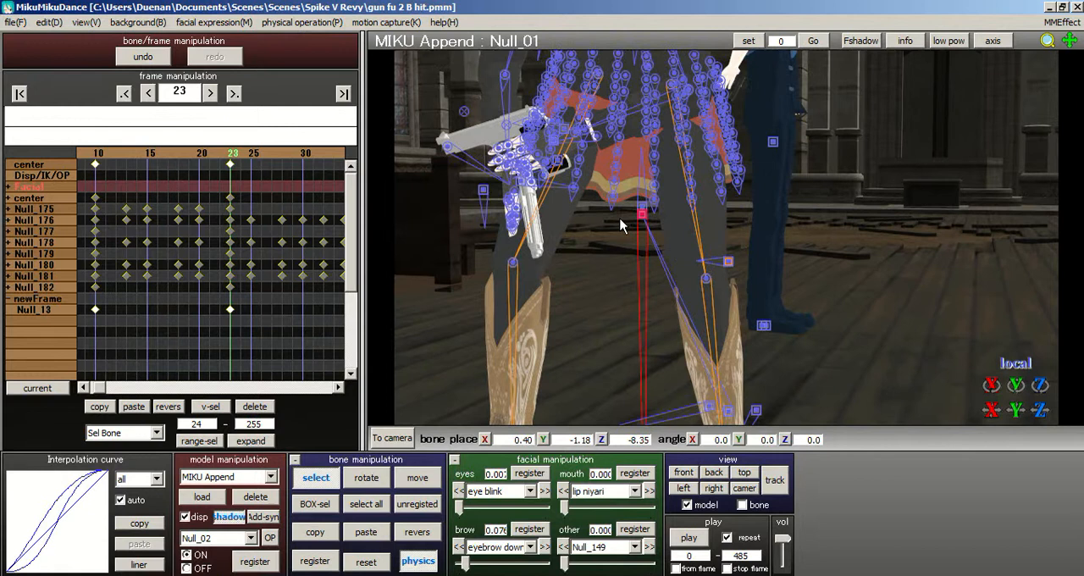
pyautogui.click(314, 562)
# - Collapse the newFrame group in the timeline and re-register the selected bone Null_01 at frame 23
pyautogui.moveTo(356, 289); pyautogui.dragTo(354, 324)
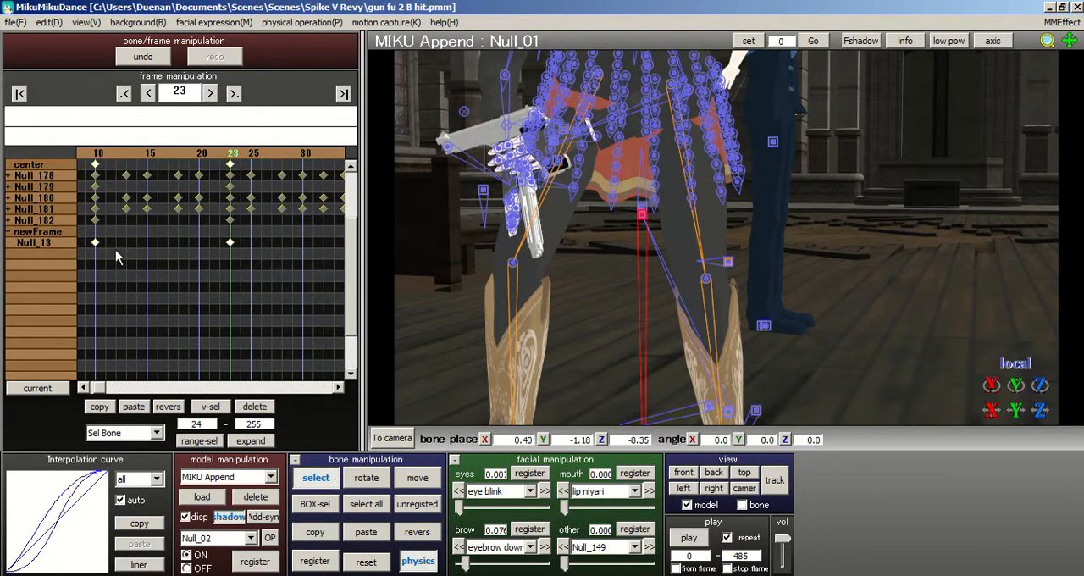
pyautogui.click(11, 233)
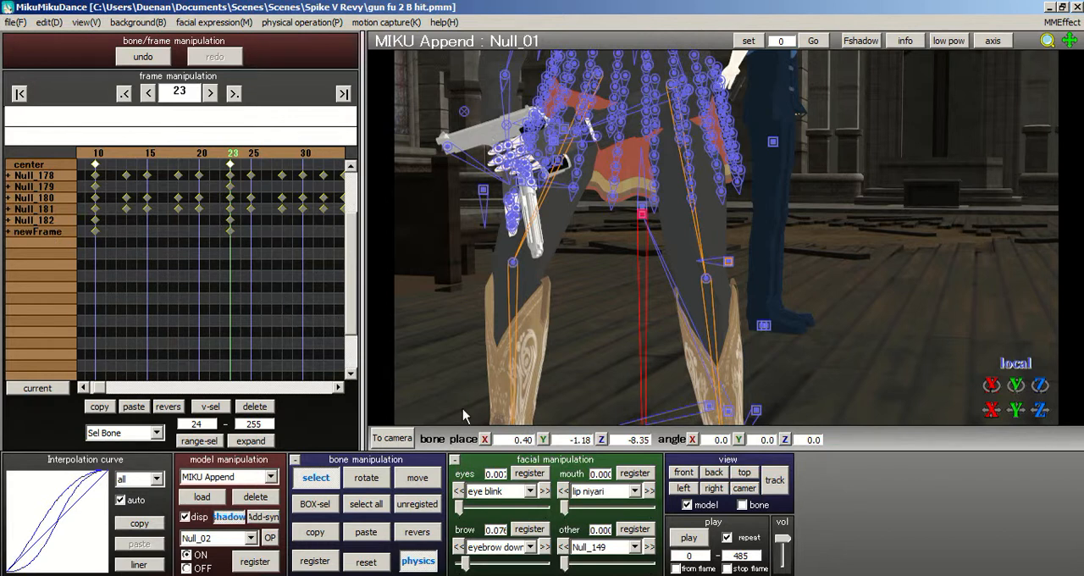
pyautogui.click(314, 562)
pyautogui.moveTo(353, 322); pyautogui.dragTo(353, 248)
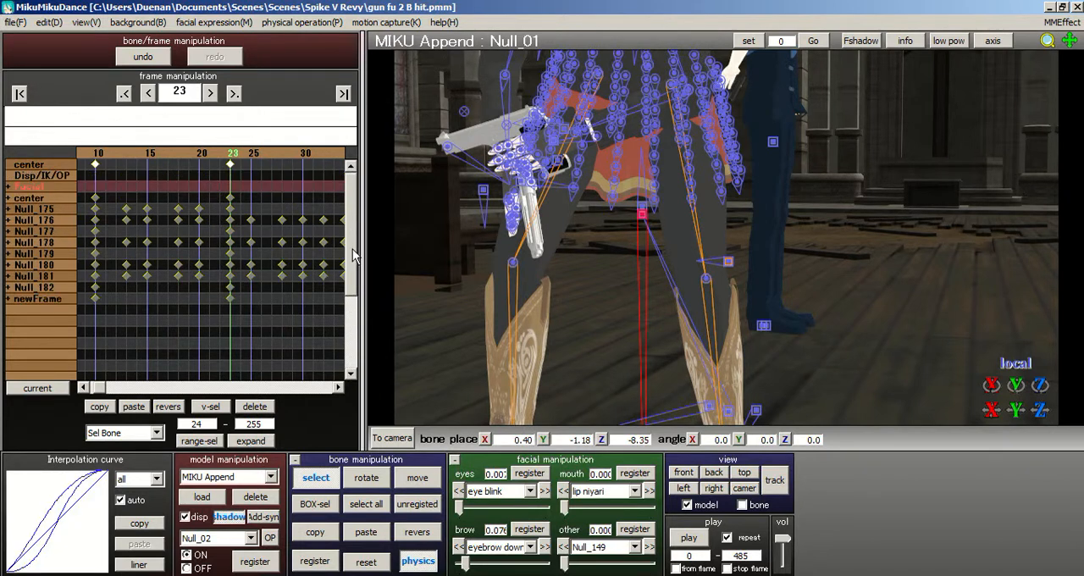
pyautogui.click(10, 187)
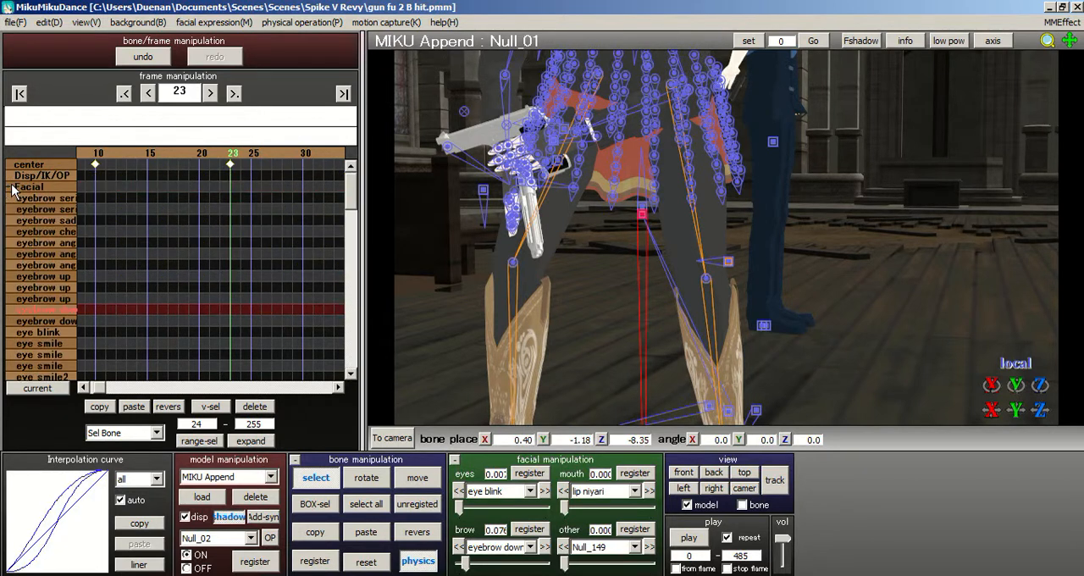
pyautogui.moveTo(348, 201); pyautogui.dragTo(340, 140)
pyautogui.click(10, 189)
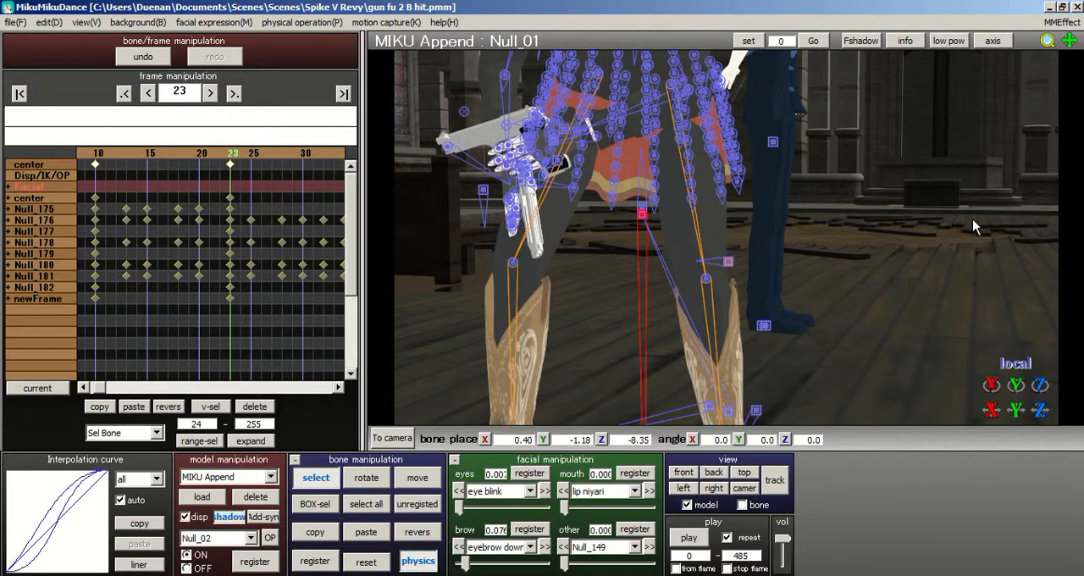
# - Scrub from frame 23 to 33 and play the animation from frame 0 to review the leg motion
pyautogui.moveTo(739, 249); pyautogui.dragTo(762, 217, button='right')
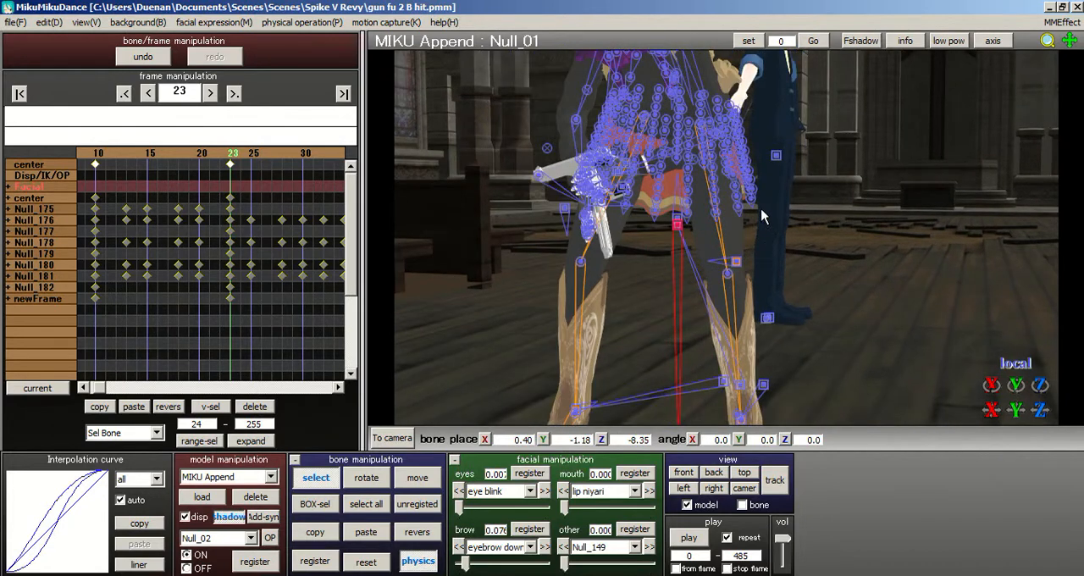
pyautogui.moveTo(779, 165); pyautogui.dragTo(745, 169, button='right')
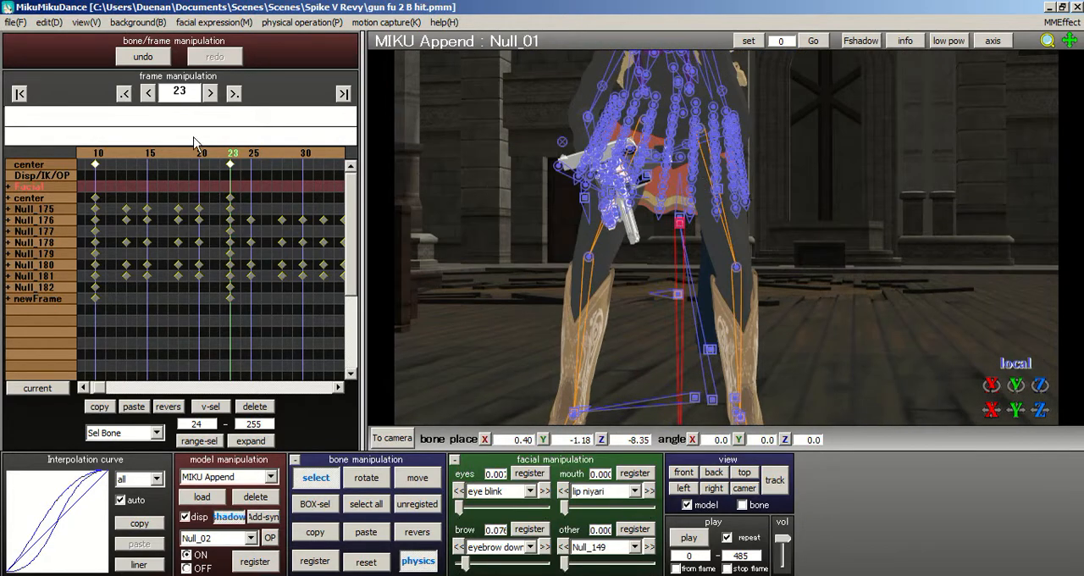
pyautogui.click(243, 164)
pyautogui.moveTo(246, 157); pyautogui.dragTo(269, 157)
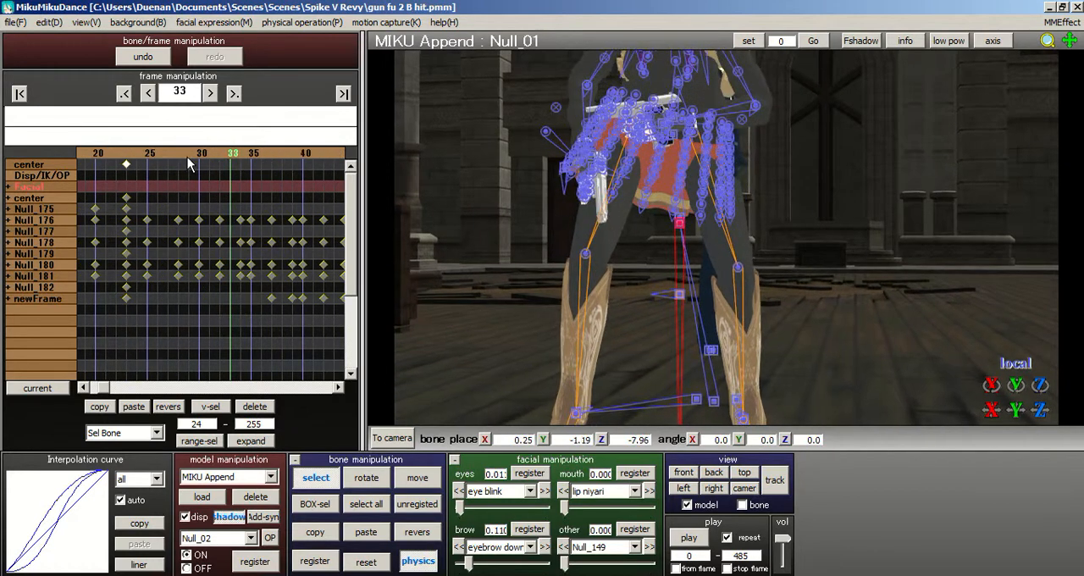
pyautogui.click(19, 94)
pyautogui.click(687, 537)
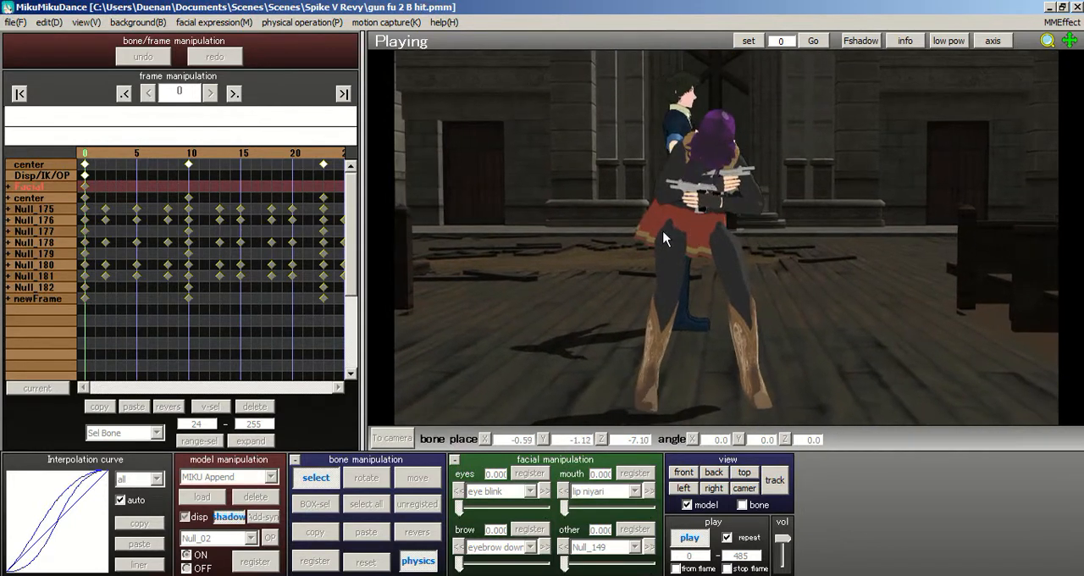
pyautogui.click(690, 538)
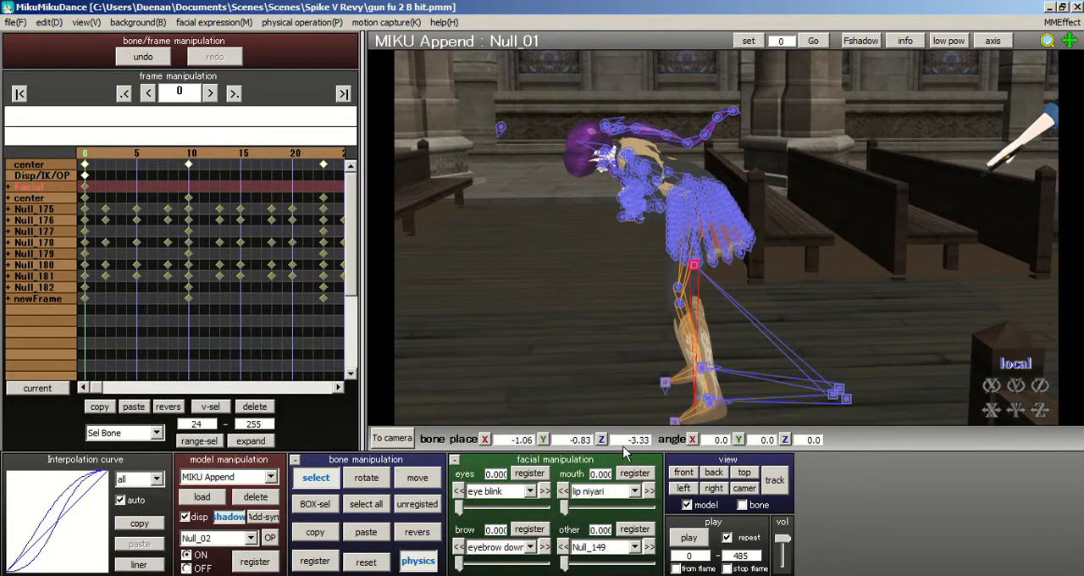
# - Switch to camera editing and set the camera to follow the MIKU Append model
pyautogui.click(391, 438)
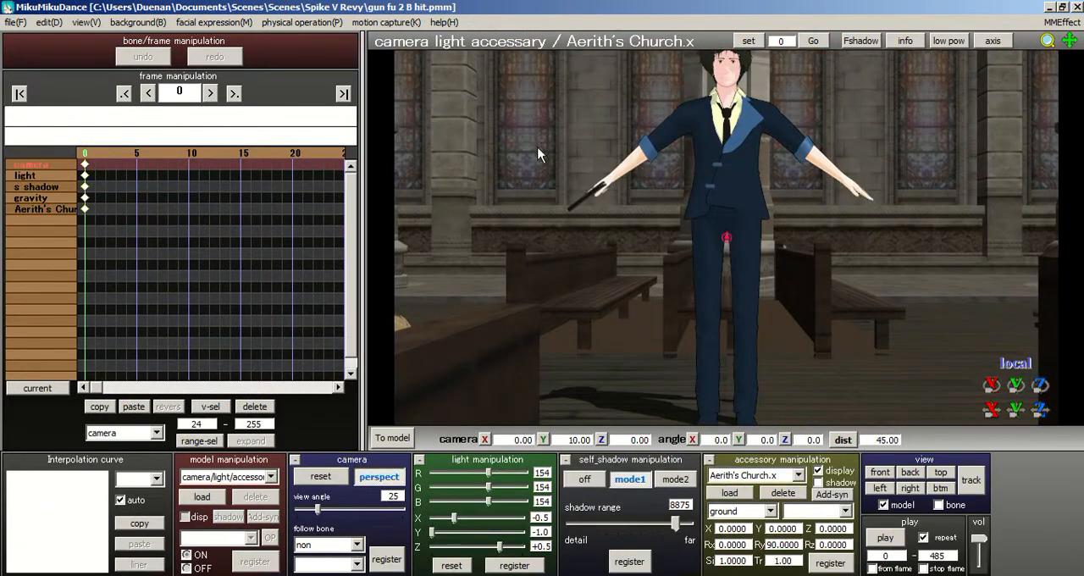
pyautogui.moveTo(618, 217); pyautogui.dragTo(563, 173, button='right')
pyautogui.scroll(6, 564, 173)
pyautogui.moveTo(564, 174); pyautogui.dragTo(653, 278, button='middle')
pyautogui.scroll(4, 653, 277)
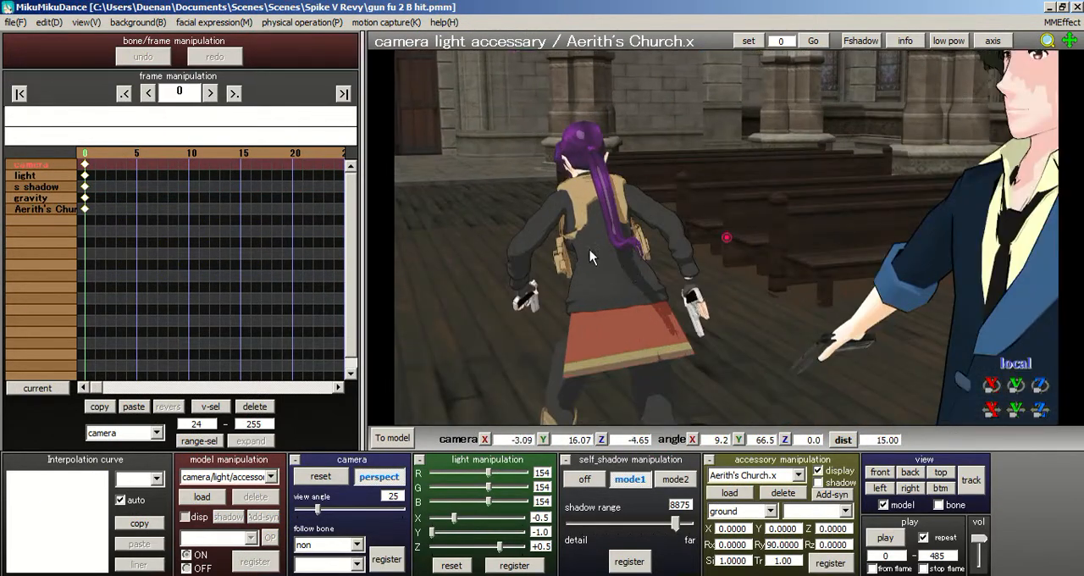
pyautogui.moveTo(590, 250); pyautogui.dragTo(365, 395, button='right')
pyautogui.click(326, 546)
pyautogui.click(314, 547)
pyautogui.click(312, 547)
pyautogui.click(321, 489)
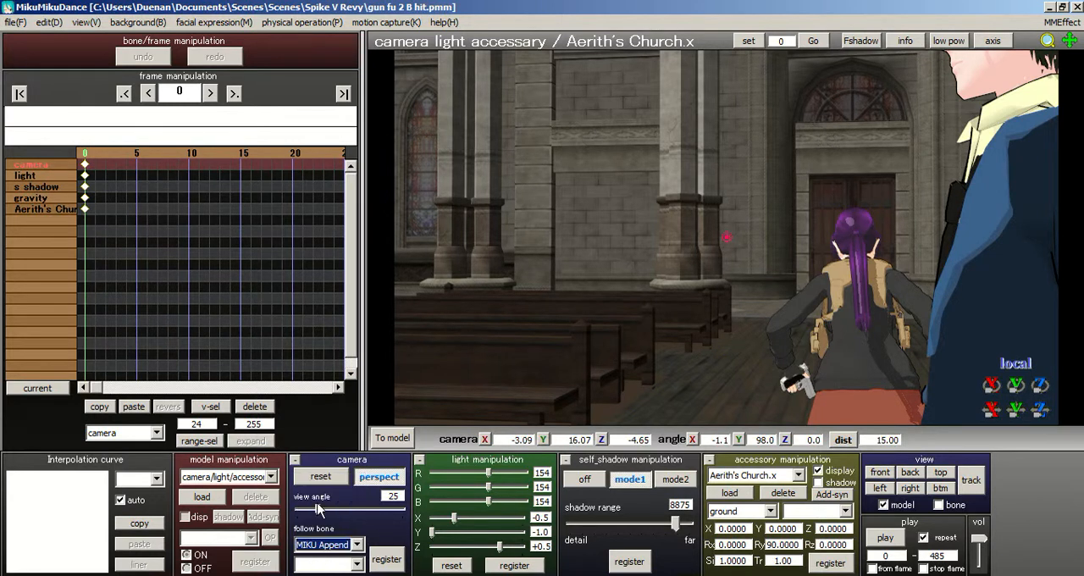
# - Frame MIKU Append from behind facing the church door at distance 0 and register the camera at frame 0, following bone Null_00
pyautogui.moveTo(674, 416); pyautogui.dragTo(664, 170, button='right')
pyautogui.moveTo(663, 161); pyautogui.dragTo(569, 352, button='middle')
pyautogui.scroll(1, 569, 351)
pyautogui.scroll(1, 609, 240)
pyautogui.scroll(-1, 609, 240)
pyautogui.moveTo(616, 228); pyautogui.dragTo(618, 214, button='right')
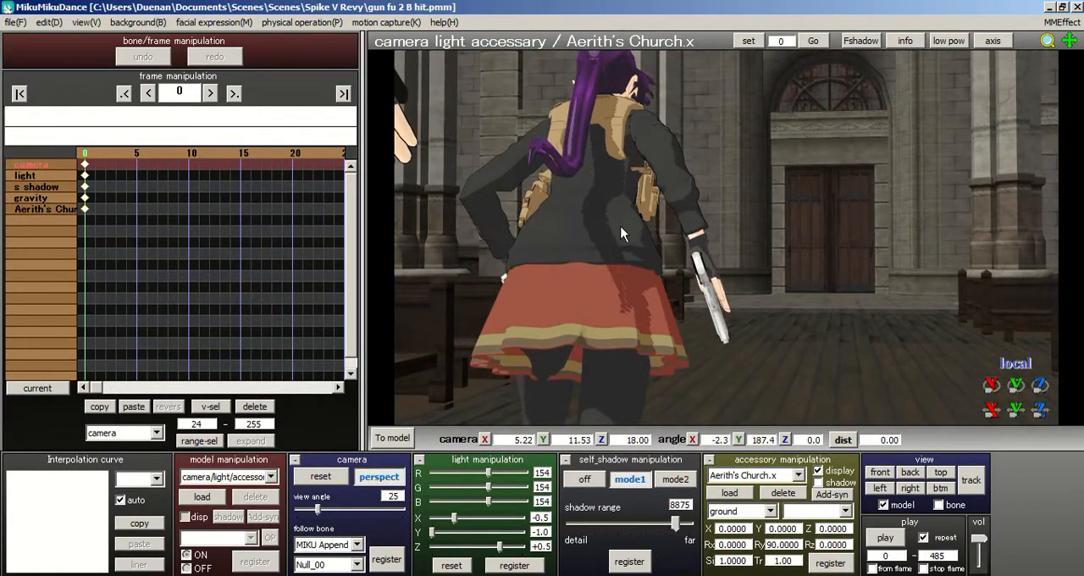
pyautogui.moveTo(617, 215); pyautogui.dragTo(560, 283, button='middle')
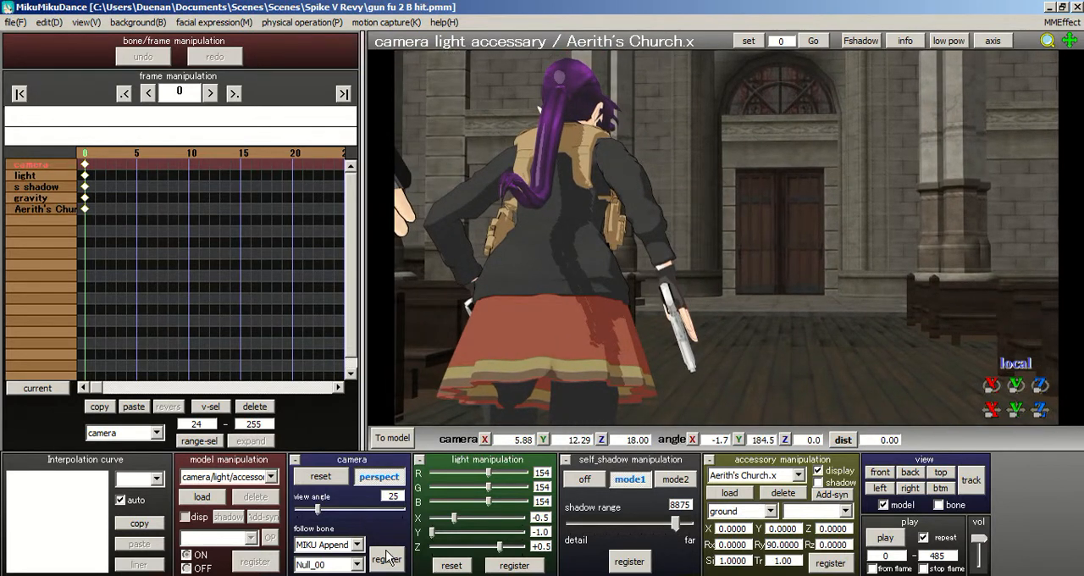
pyautogui.click(386, 558)
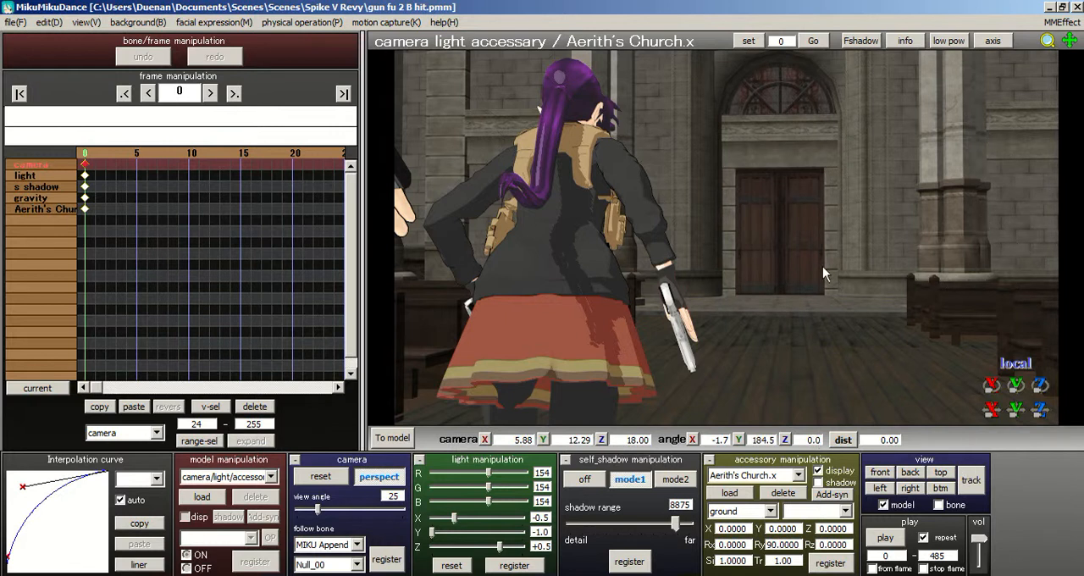
# - Turn the camera slightly to a Y angle of about 187.9 and register it again at frame 0
pyautogui.moveTo(791, 265); pyautogui.dragTo(815, 265, button='middle')
pyautogui.moveTo(816, 265); pyautogui.dragTo(810, 264, button='right')
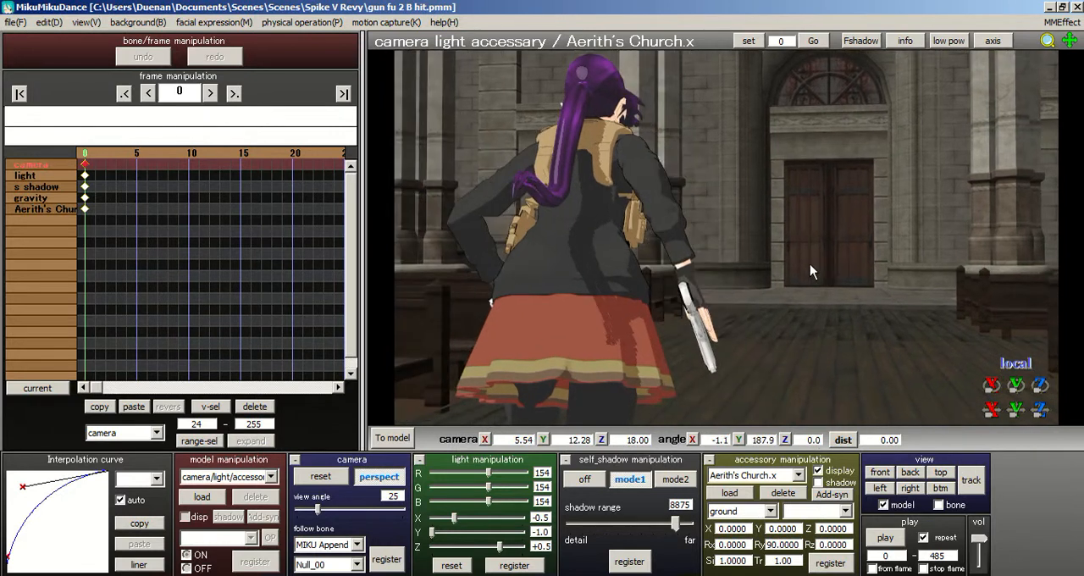
pyautogui.moveTo(810, 271); pyautogui.dragTo(784, 294, button='middle')
pyautogui.click(393, 558)
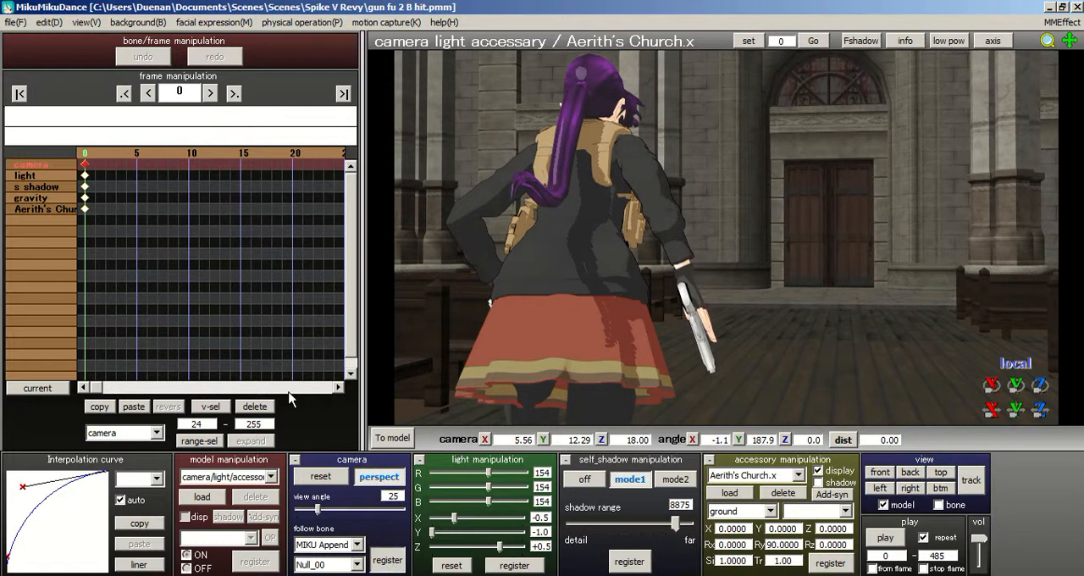
# - Advance to frame 71 and set the physics calculation to trace mode
pyautogui.moveTo(262, 154); pyautogui.dragTo(302, 155)
pyautogui.click(292, 22)
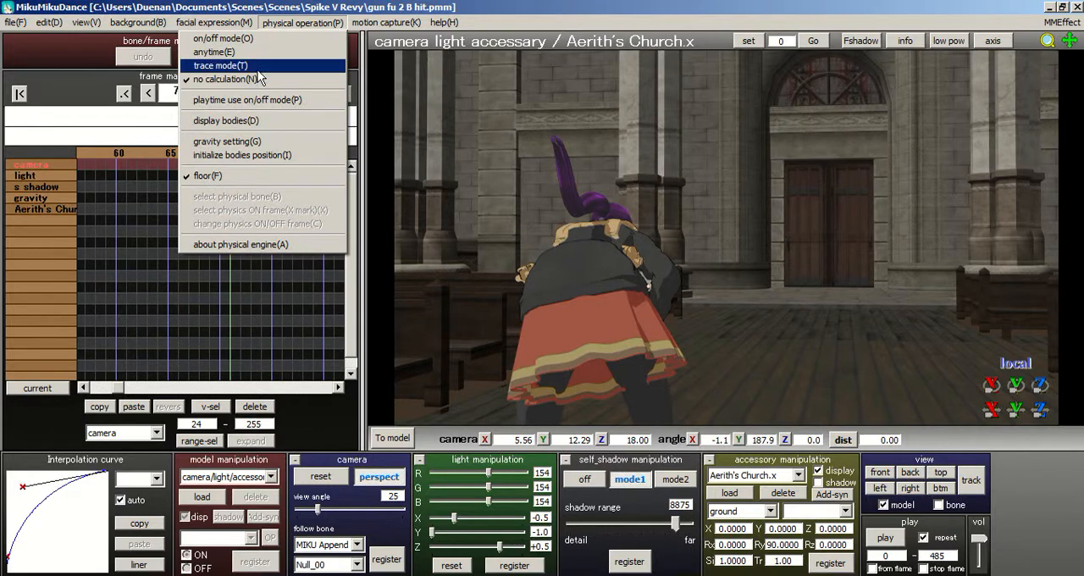
pyautogui.click(269, 64)
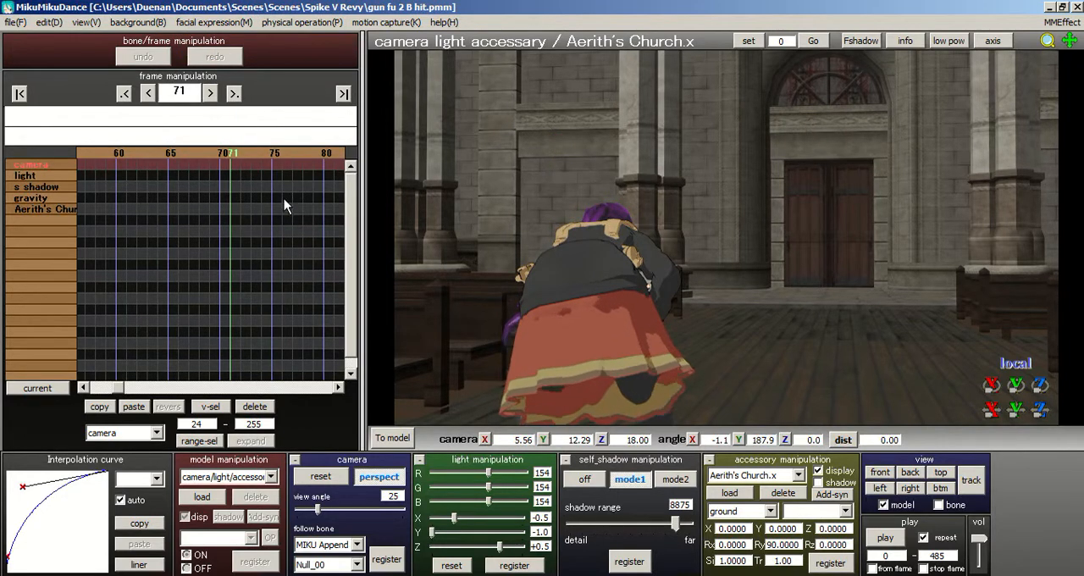
# - Orbit around MIKU Append at frame 71 and go back to check the pose at frame 21
pyautogui.moveTo(373, 279); pyautogui.dragTo(476, 274, button='right')
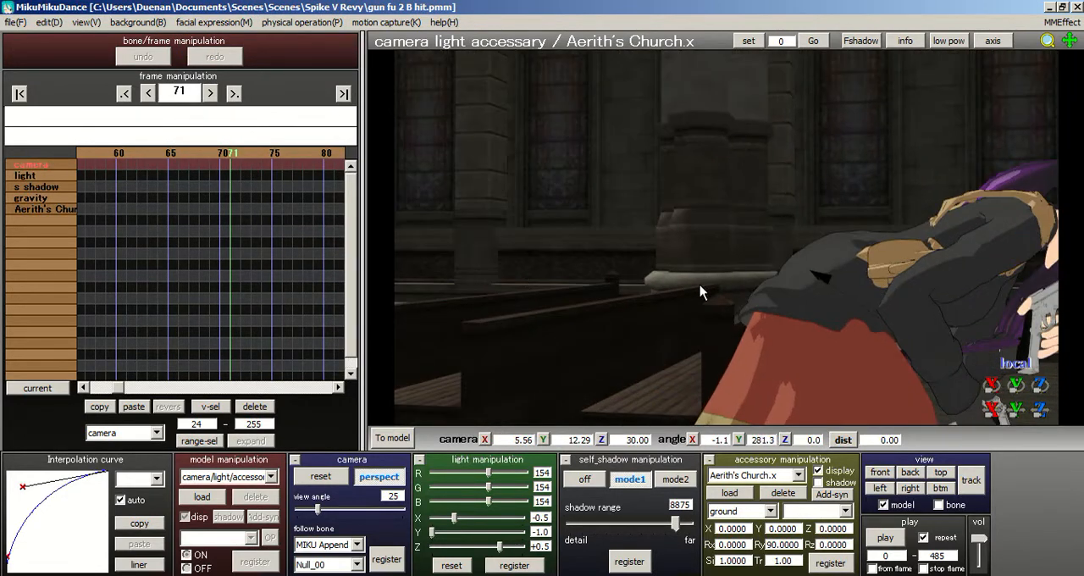
pyautogui.scroll(-4, 745, 297)
pyautogui.moveTo(815, 301); pyautogui.dragTo(697, 291, button='right')
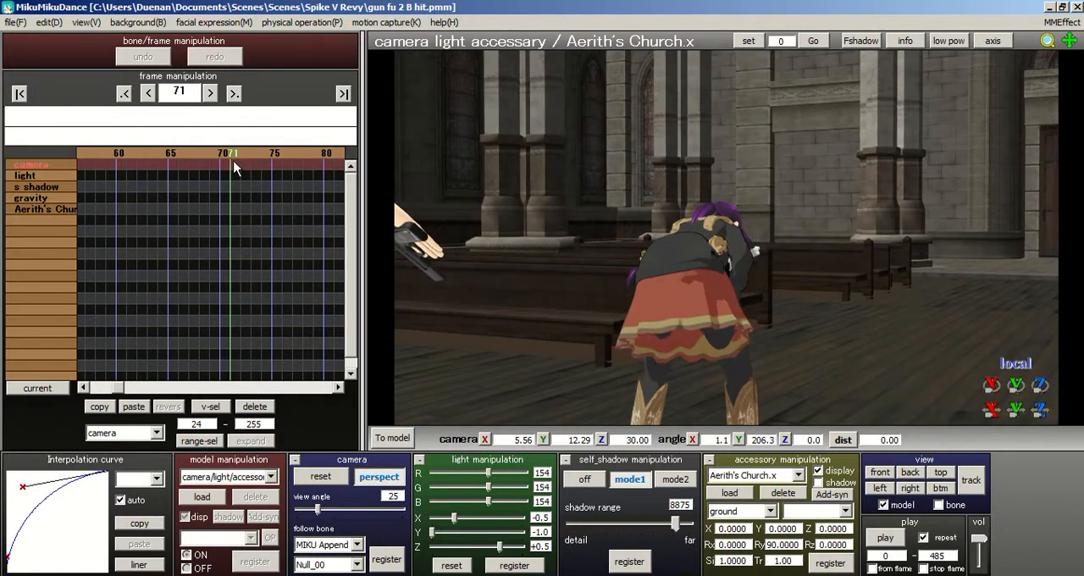
pyautogui.click(125, 150)
pyautogui.click(125, 150)
pyautogui.click(124, 150)
pyautogui.click(124, 150)
pyautogui.click(125, 150)
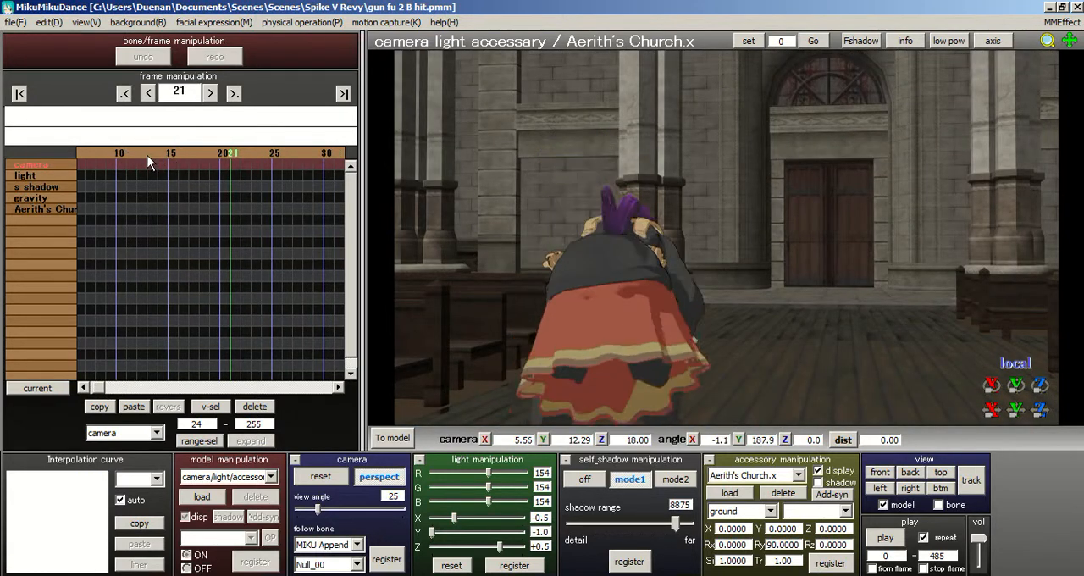
# - Return to frame 0, bring the camera closer to a Z position of 12.00 and register it
pyautogui.click(148, 155)
pyautogui.click(148, 155)
pyautogui.click(83, 152)
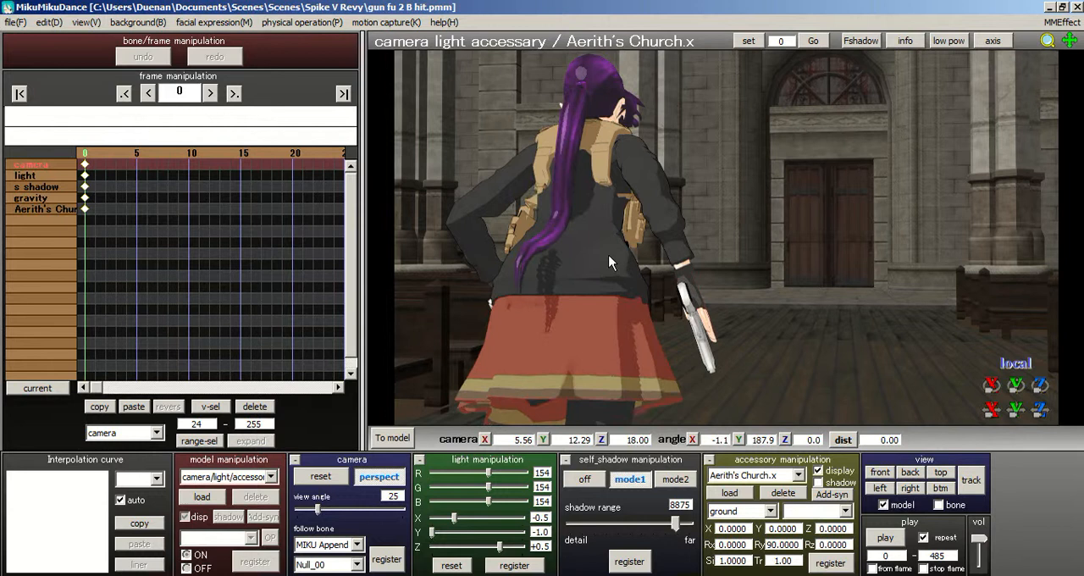
pyautogui.scroll(2, 611, 257)
pyautogui.click(391, 560)
# - At frame 27, move the camera to about X 4.77, Y 12.26, Z 6.00 with Y angle 192.5 and register it
pyautogui.click(282, 153)
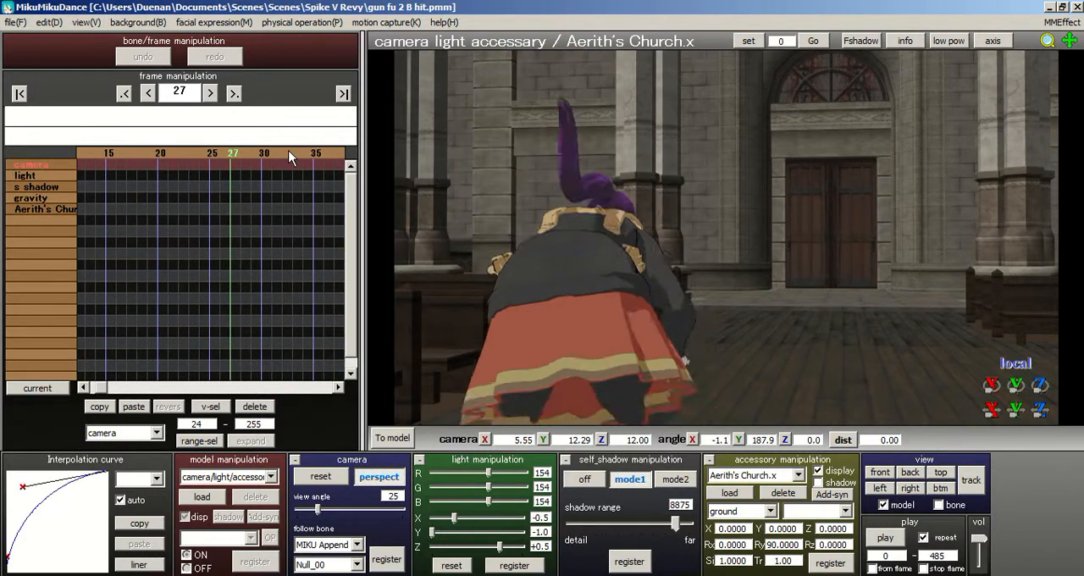
pyautogui.scroll(1, 540, 227)
pyautogui.moveTo(540, 227); pyautogui.dragTo(761, 222, button='middle')
pyautogui.moveTo(760, 225); pyautogui.dragTo(742, 223, button='right')
pyautogui.click(386, 559)
# - Copy the camera key from frame 27 to frame 0 and delete the key at frame 27
pyautogui.click(96, 407)
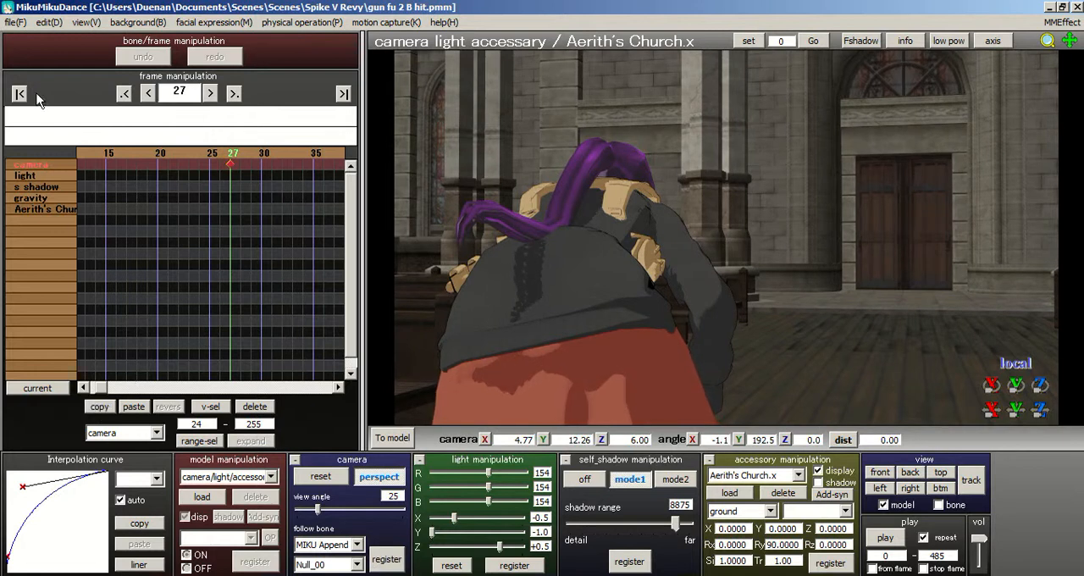
pyautogui.click(20, 93)
pyautogui.click(133, 407)
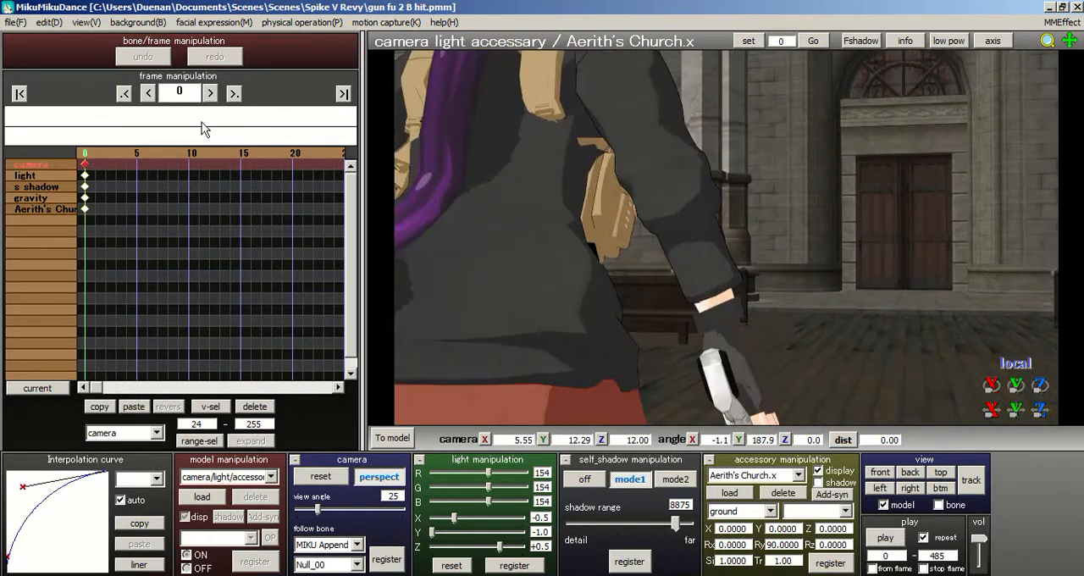
pyautogui.click(234, 93)
pyautogui.click(230, 164)
pyautogui.click(247, 409)
# - Register the same camera view at frame 160 and advance to frame 161
pyautogui.moveTo(236, 154); pyautogui.dragTo(319, 154)
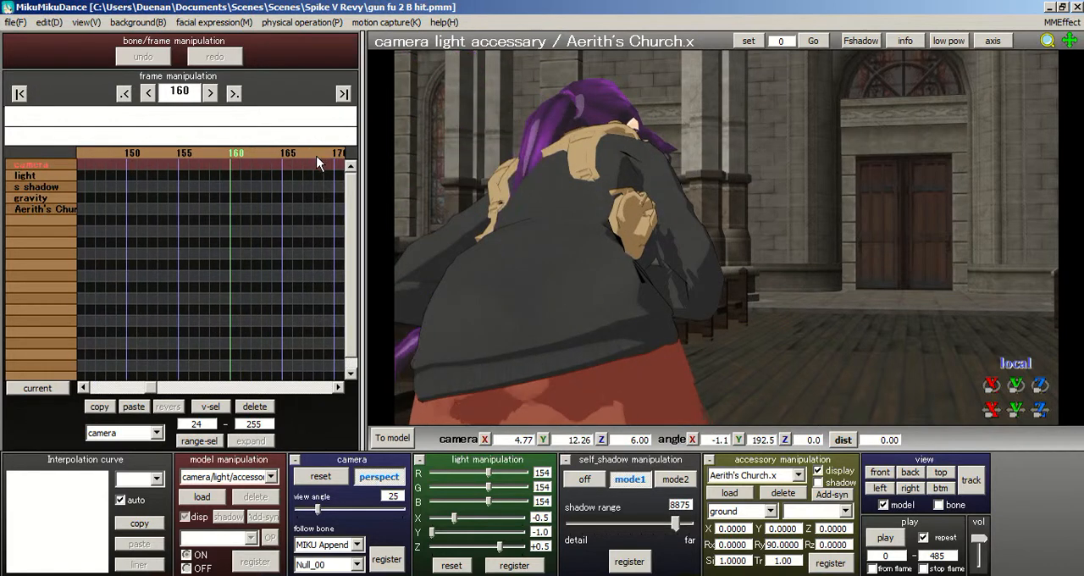
pyautogui.click(396, 564)
pyautogui.click(241, 156)
# - Reposition the camera in front of MIKU Append at frame 161, at about X -0.07, Y 12.55, Z 24.00 with Y angle 355.2
pyautogui.moveTo(648, 151); pyautogui.dragTo(580, 206, button='right')
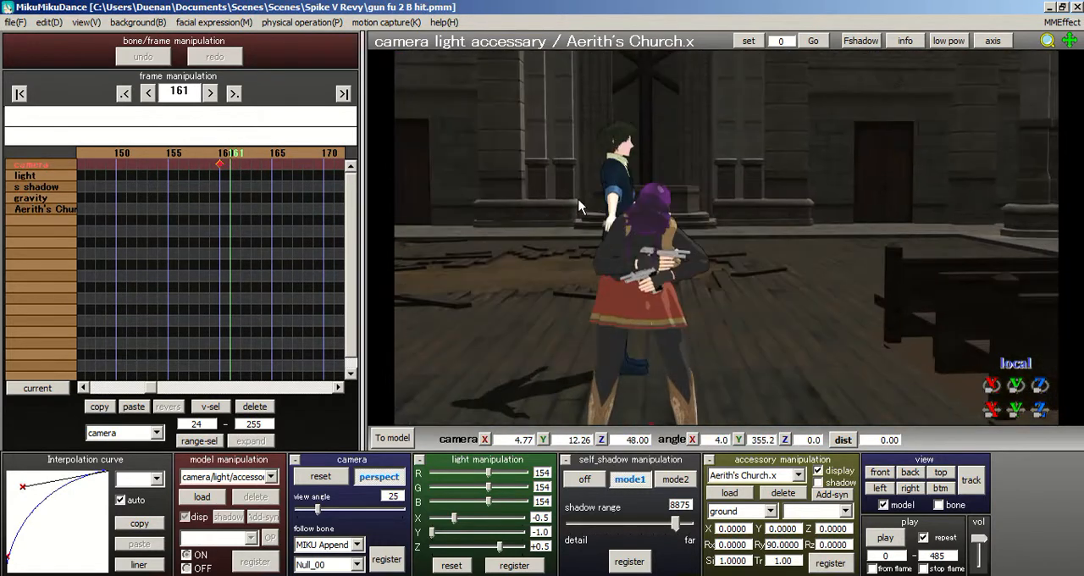
pyautogui.scroll(9, 593, 208)
pyautogui.scroll(-3, 576, 220)
pyautogui.moveTo(575, 219); pyautogui.dragTo(948, 194, button='middle')
pyautogui.scroll(4, 679, 205)
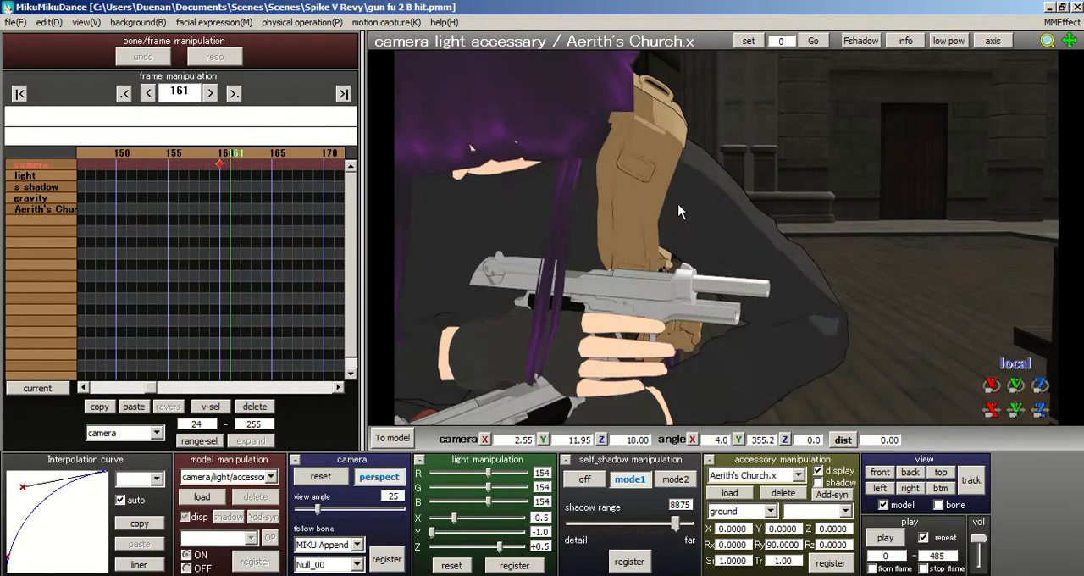
pyautogui.scroll(-5, 681, 210)
pyautogui.scroll(5, 911, 213)
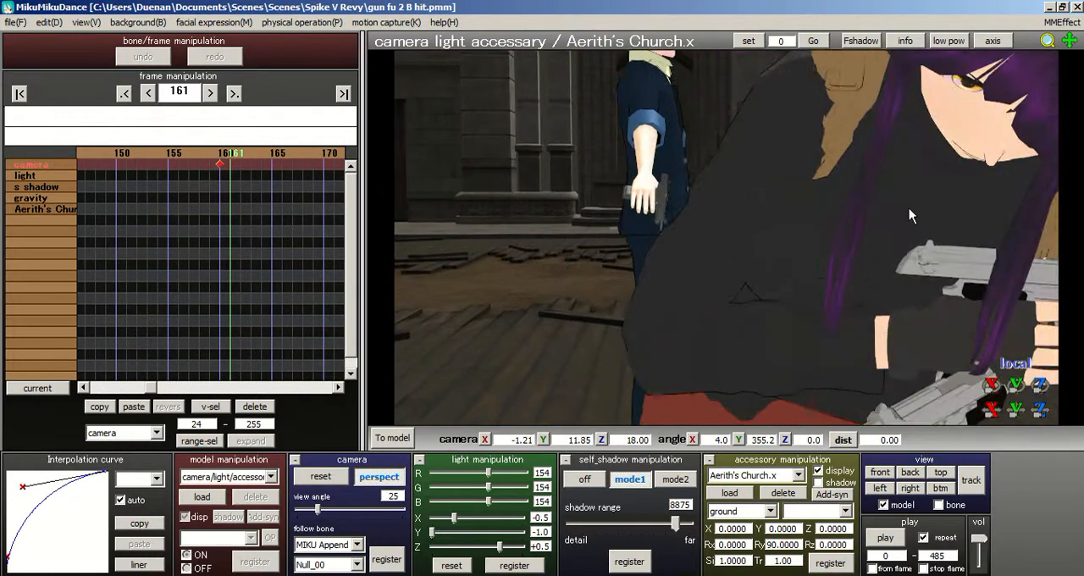
pyautogui.moveTo(887, 226); pyautogui.dragTo(806, 269, button='middle')
pyautogui.scroll(-2, 806, 269)
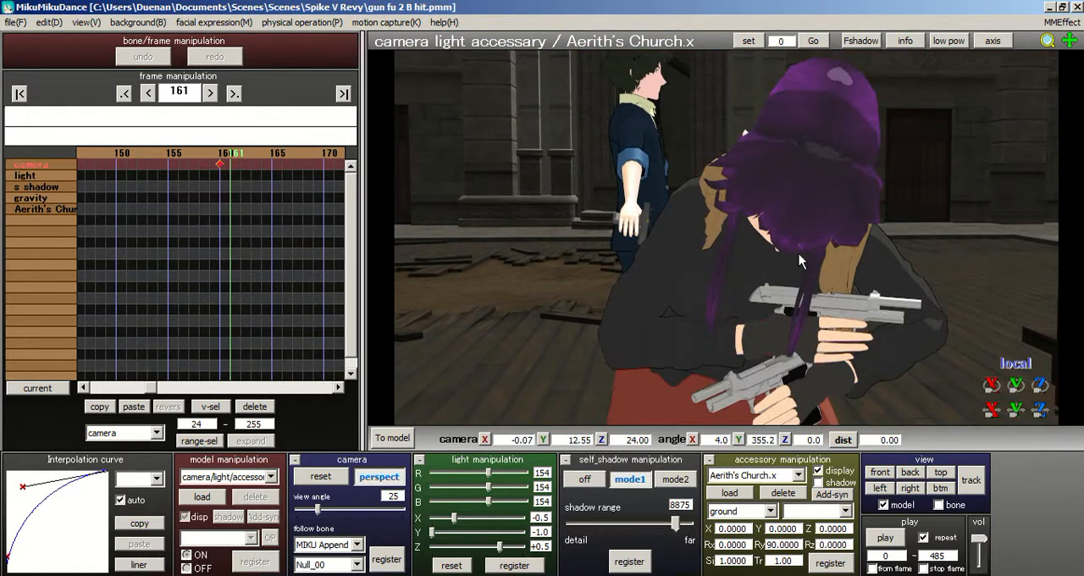
# - Narrow the view angle to 11, reframe to about Z 36.00 with Y angle 359.2, and register the camera at frame 161
pyautogui.moveTo(800, 256); pyautogui.dragTo(781, 251, button='right')
pyautogui.moveTo(319, 511); pyautogui.dragTo(305, 509)
pyautogui.scroll(-4, 450, 362)
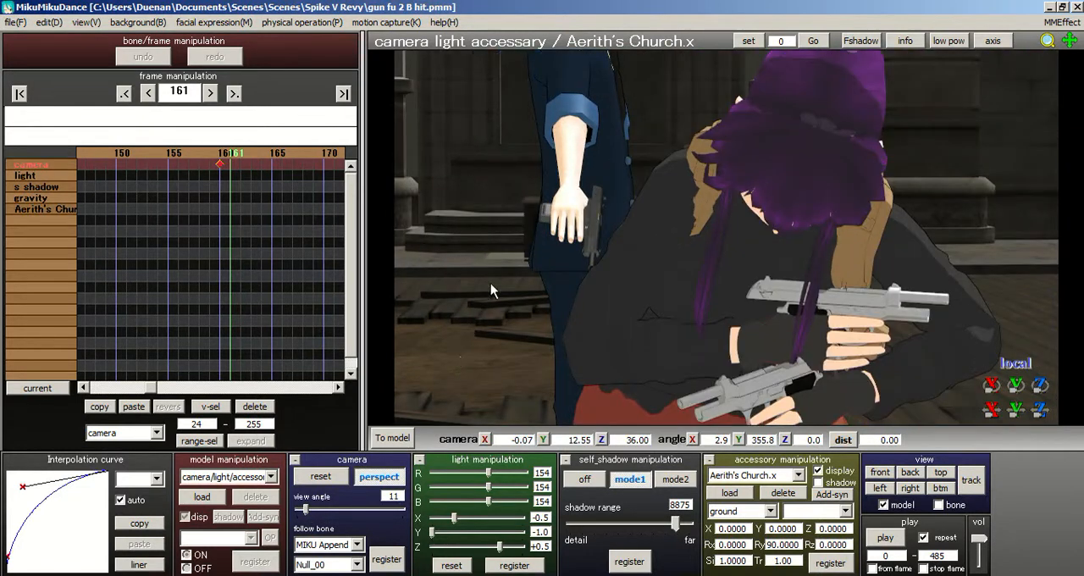
pyautogui.moveTo(500, 253); pyautogui.dragTo(497, 252, button='right')
pyautogui.moveTo(538, 253); pyautogui.dragTo(606, 281, button='middle')
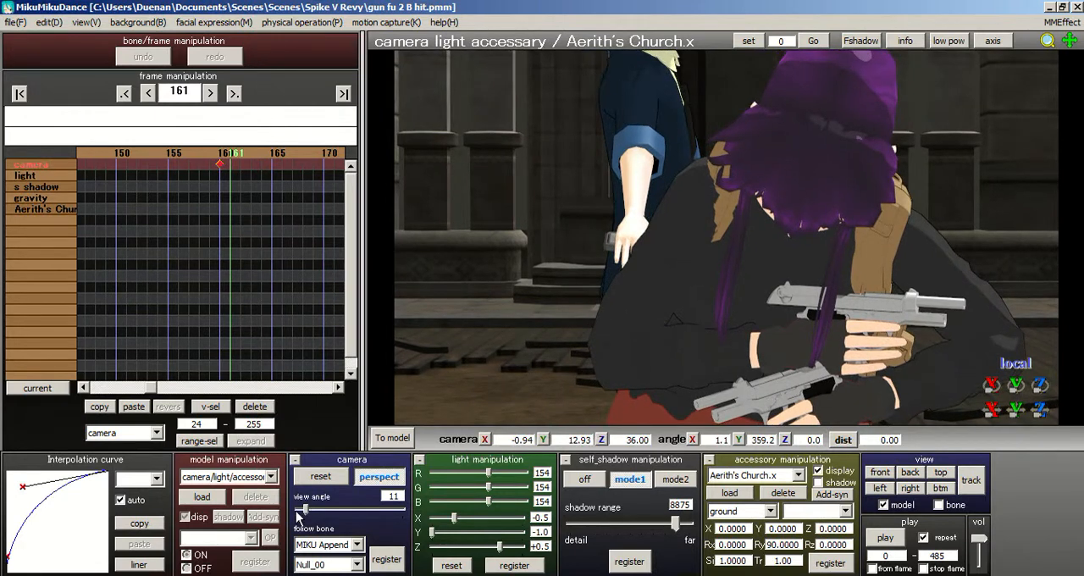
pyautogui.click(389, 562)
# - Scrub from frame 161 to frame 259 to review the front camera shot
pyautogui.click(305, 152)
pyautogui.moveTo(305, 152); pyautogui.dragTo(341, 155)
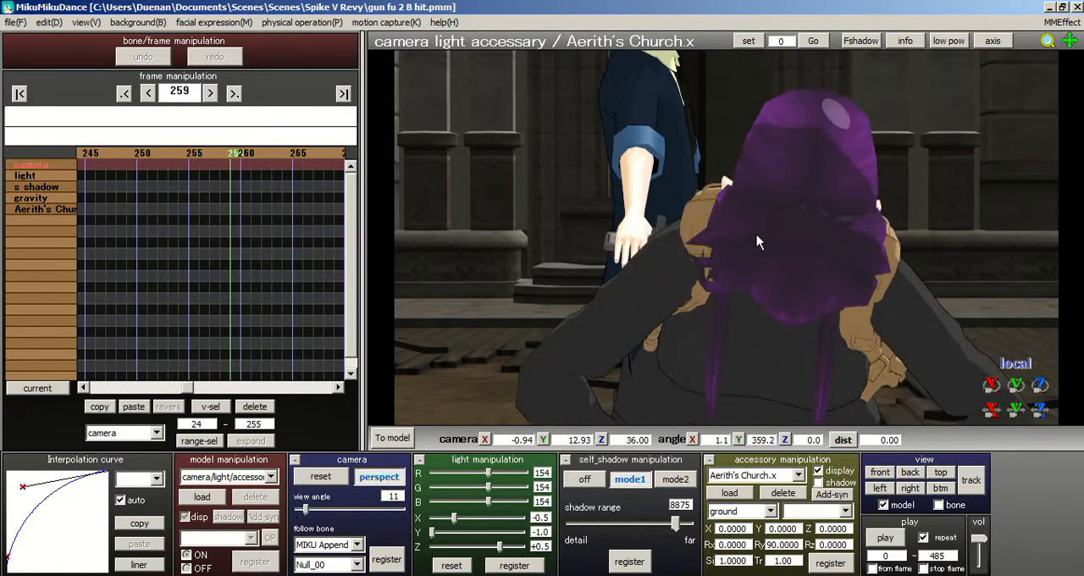
# - Switch to editing the MIKU Append model, return to frame 0 and view her from the side
pyautogui.click(392, 438)
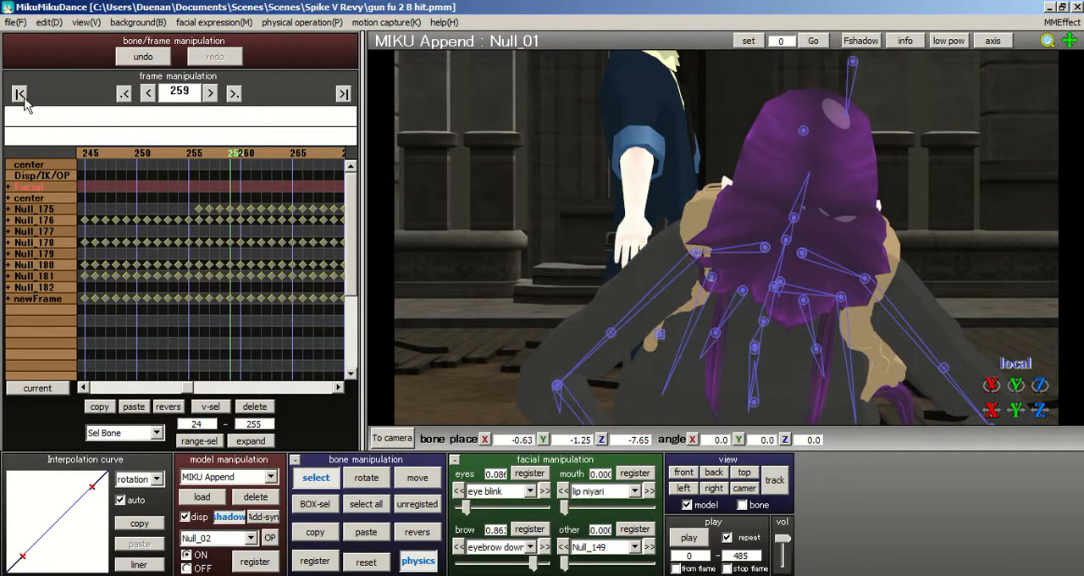
pyautogui.click(19, 94)
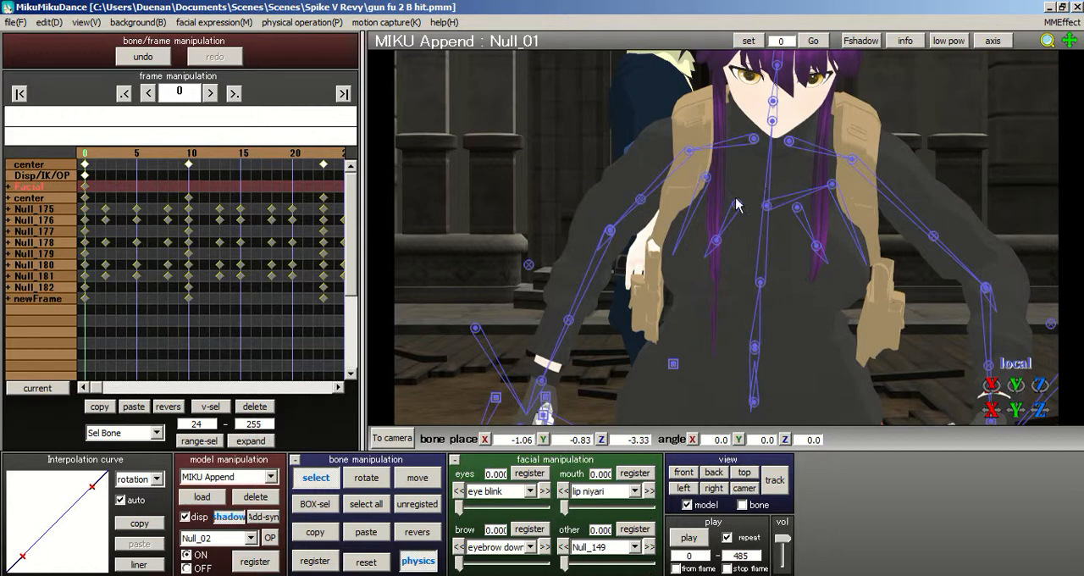
pyautogui.moveTo(849, 241); pyautogui.dragTo(912, 240, button='right')
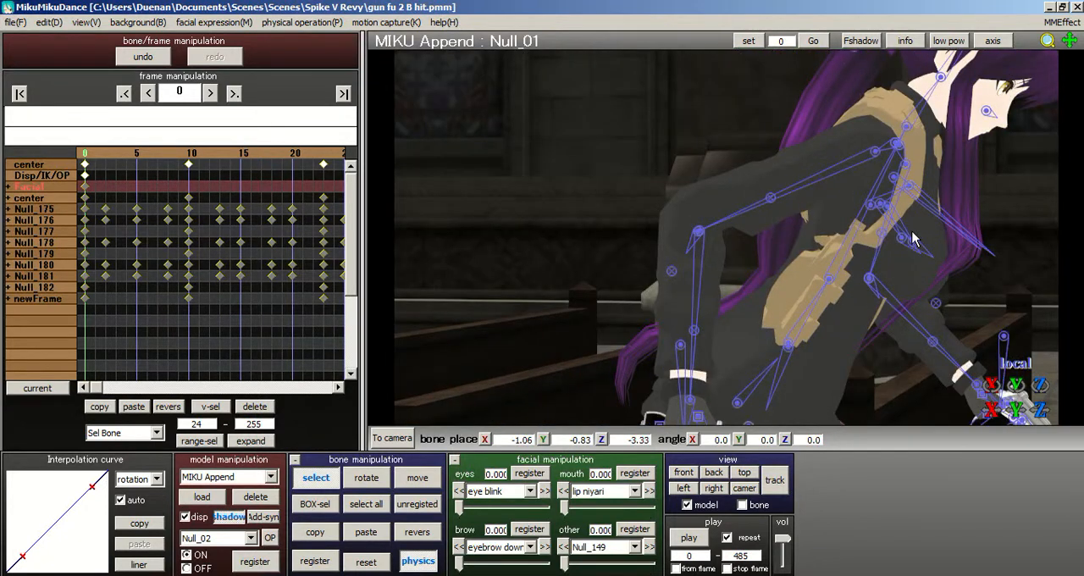